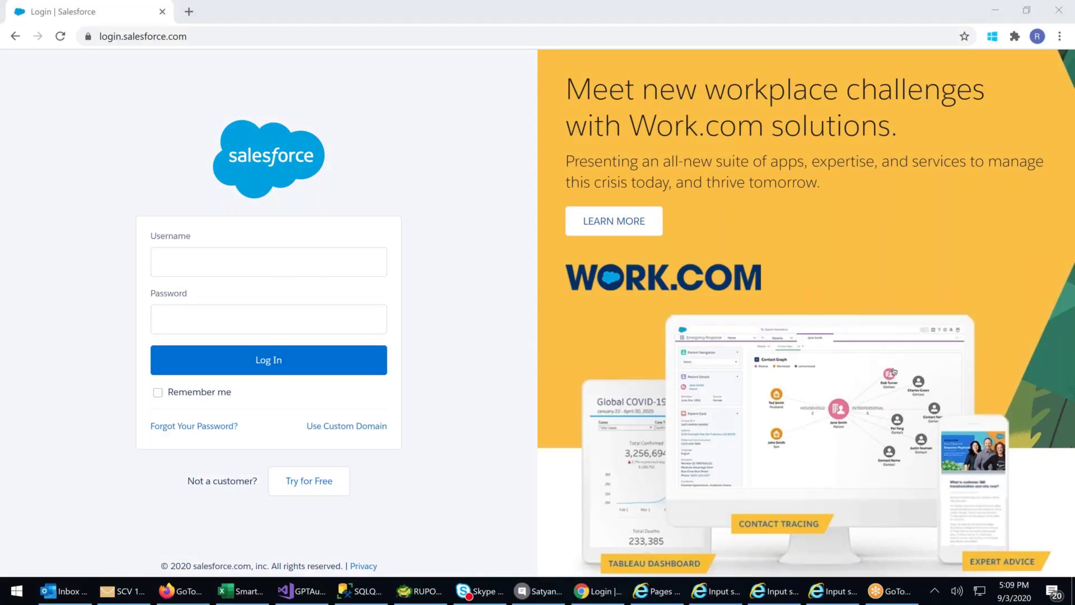
- Log in to Salesforce with the account's username and password
{"action": "left_click", "coordinate": [200, 257]}
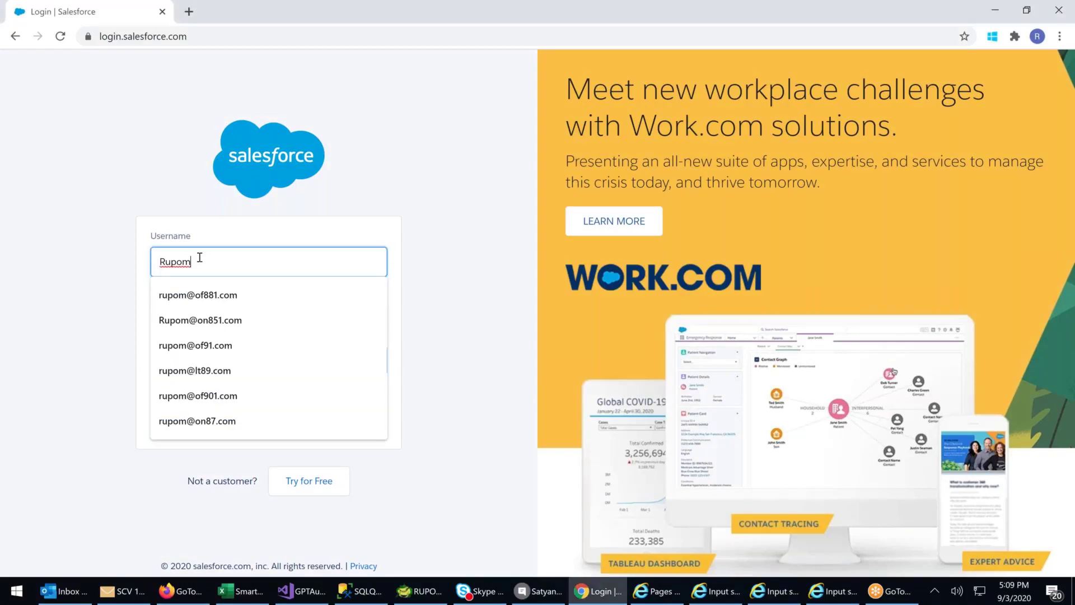
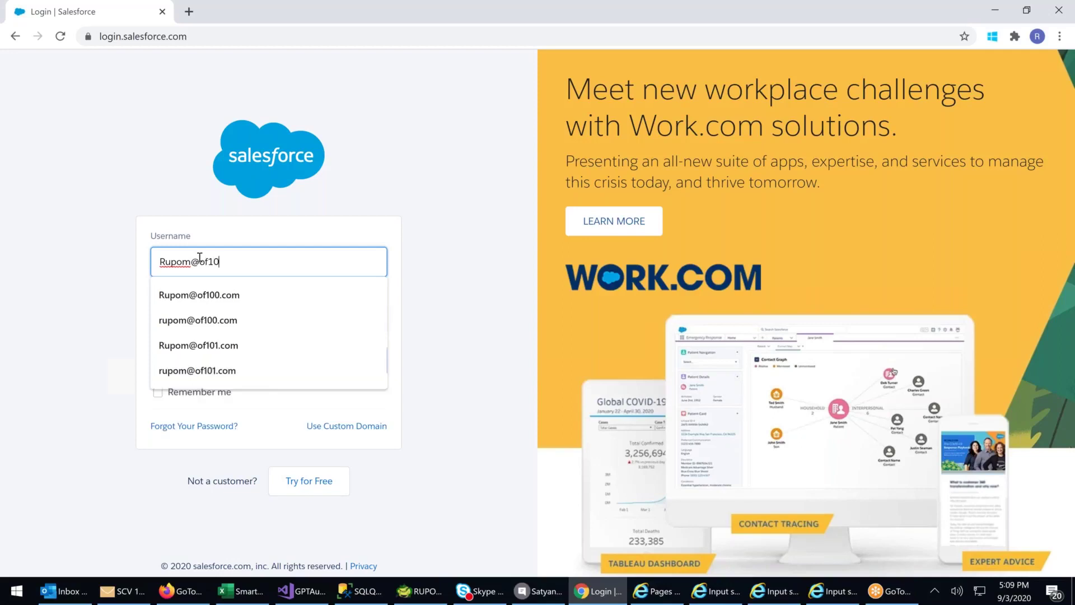
{"action": "key", "text": "Tab"}
{"action": "type", "text": "********"}
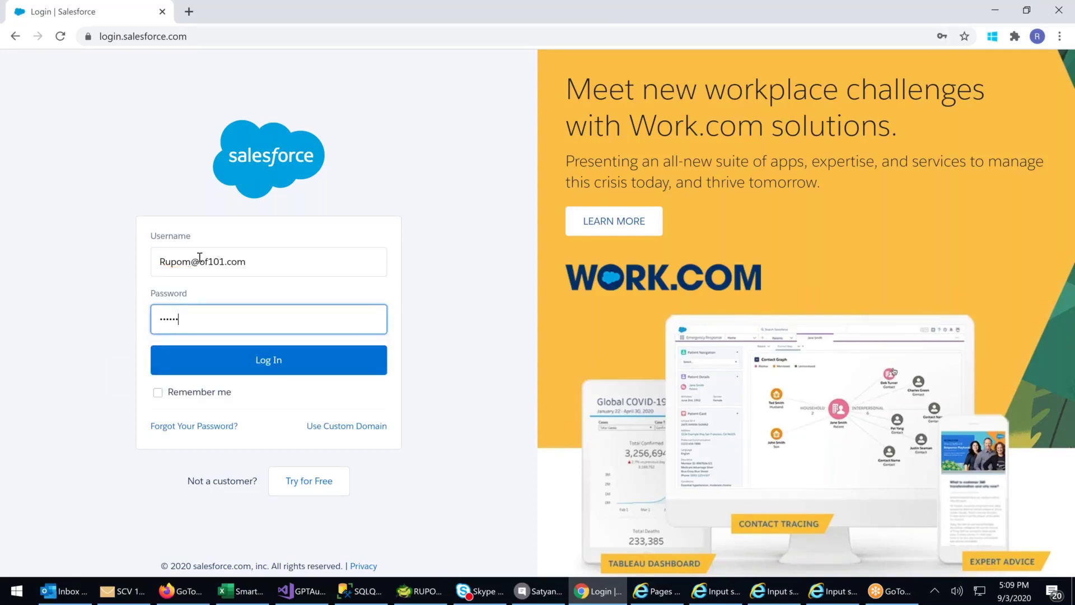
{"action": "key", "text": "Return"}
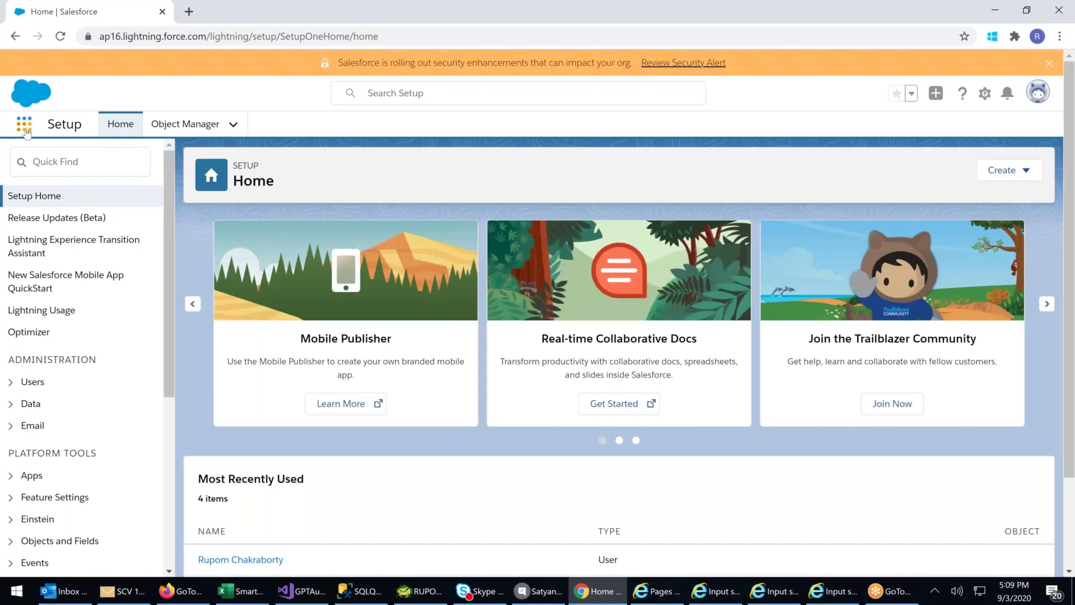
- Switch to the Service app, open the Cases list and start a new case
{"action": "left_click", "coordinate": [25, 128]}
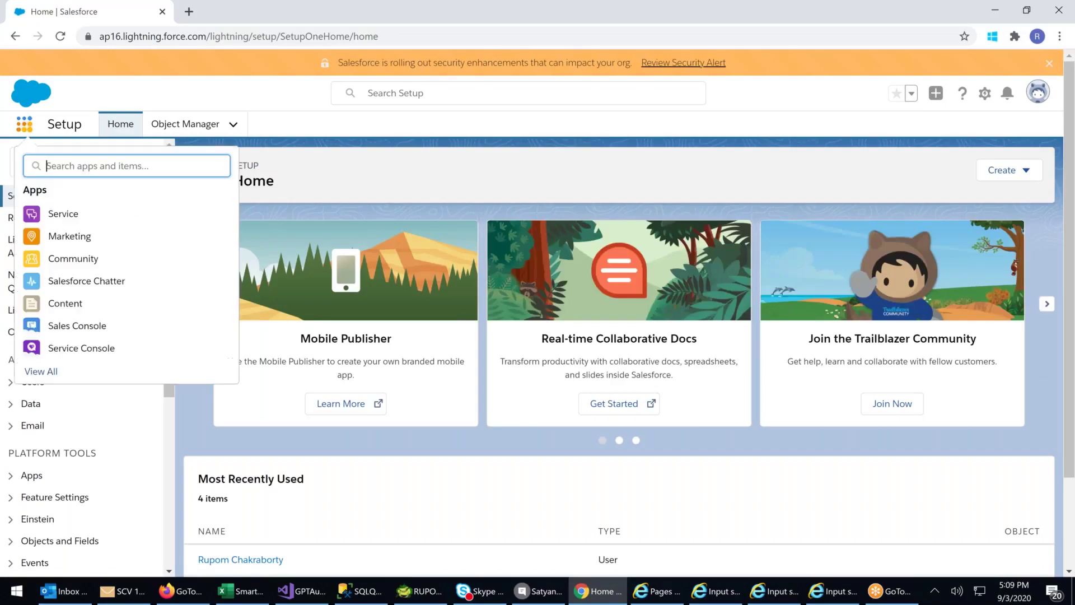
{"action": "left_click", "coordinate": [66, 218]}
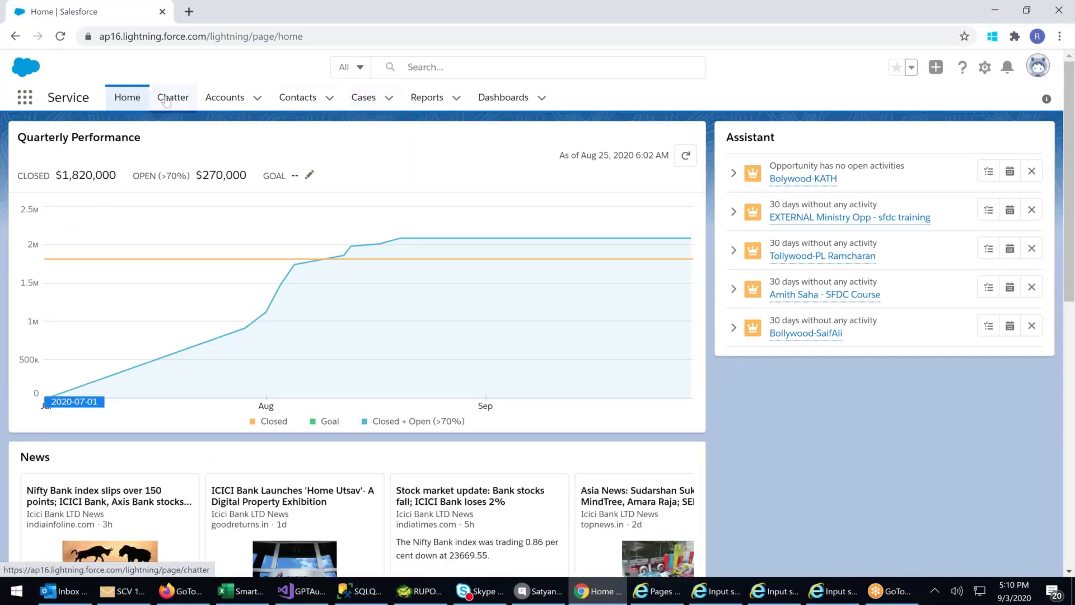
{"action": "left_click", "coordinate": [364, 101]}
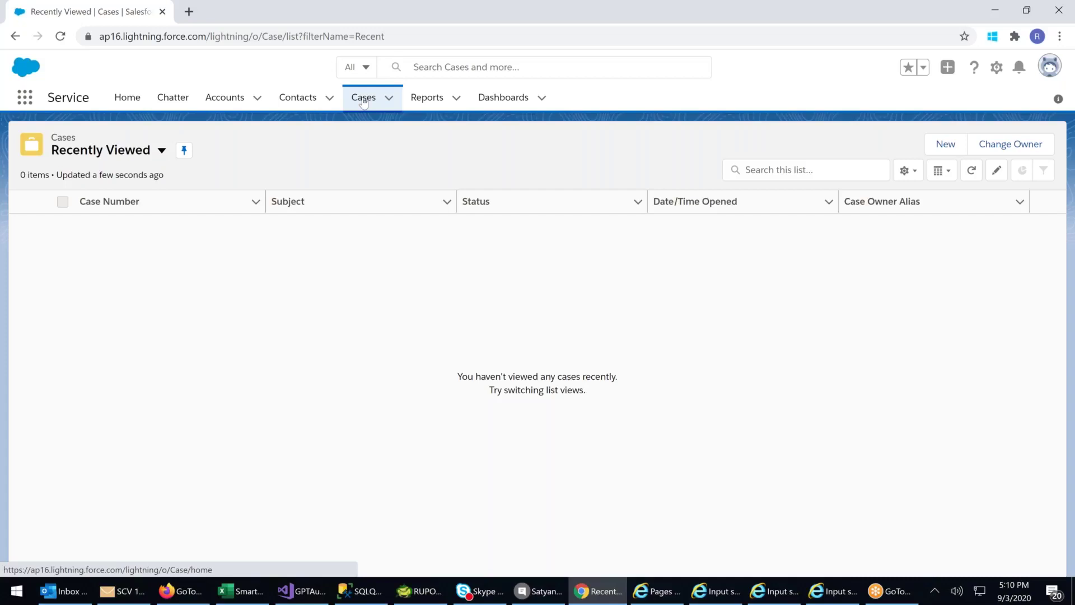
{"action": "left_click", "coordinate": [946, 145]}
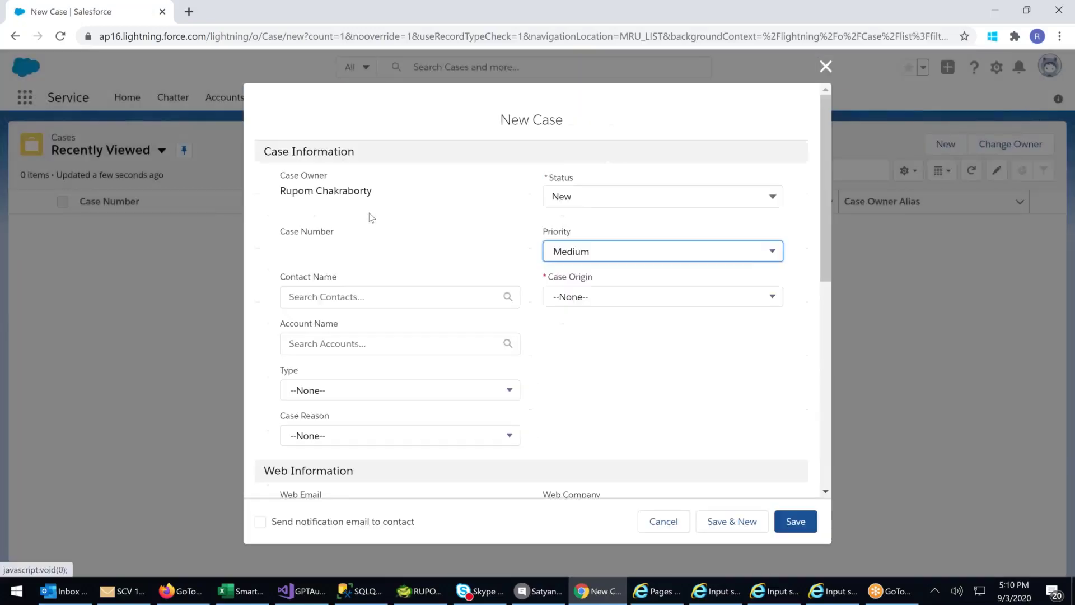
- Keep Status New, set Priority High and Case Origin Phone, and attach an existing contact
{"action": "left_click", "coordinate": [606, 195]}
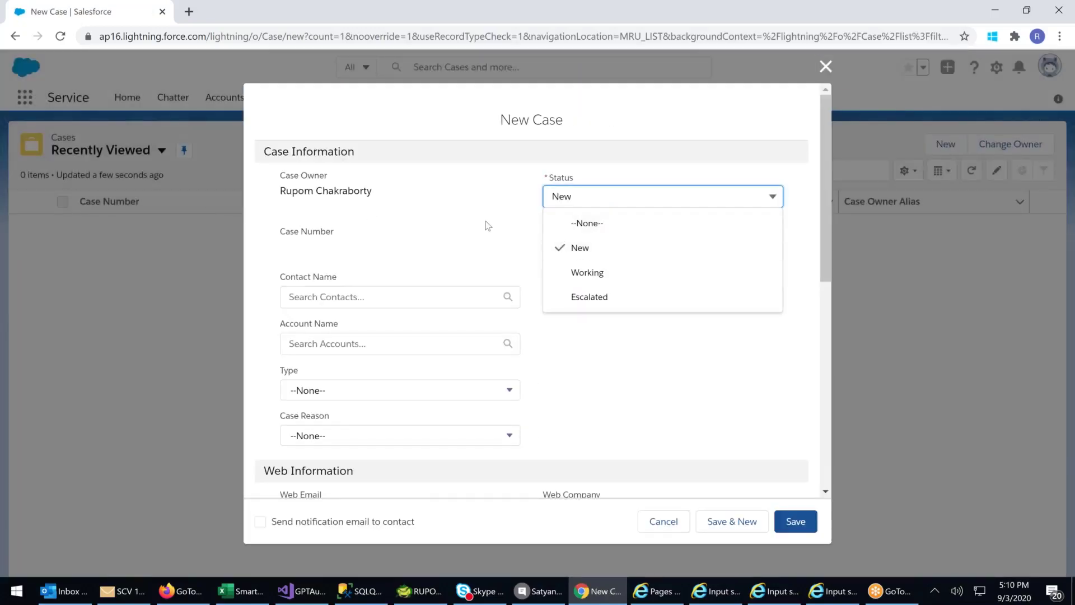
{"action": "left_click", "coordinate": [514, 229]}
{"action": "left_click", "coordinate": [579, 252]}
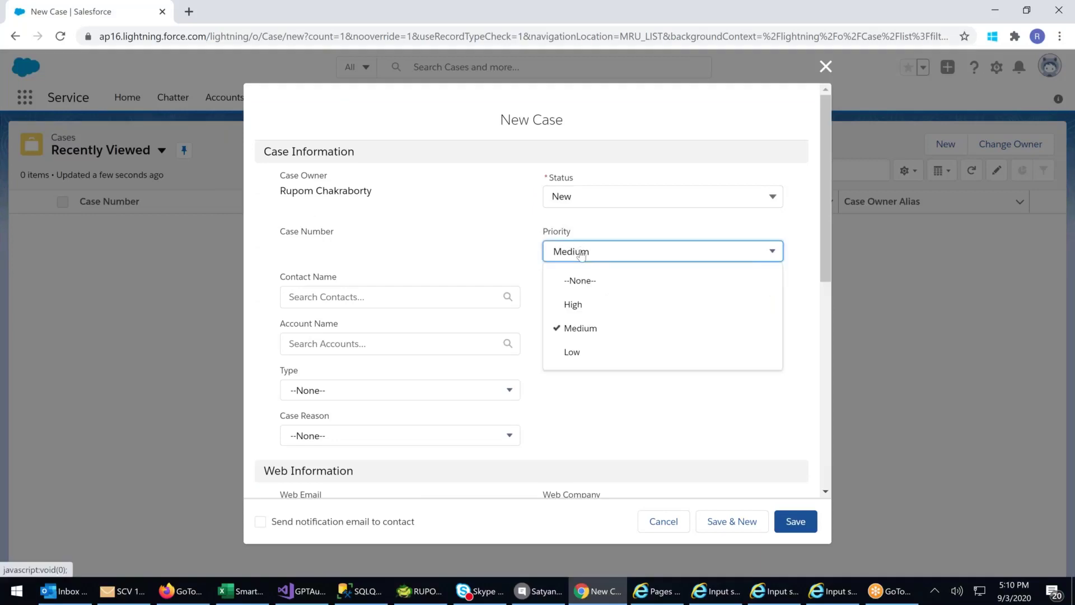
{"action": "left_click", "coordinate": [579, 304]}
{"action": "left_click", "coordinate": [572, 297]}
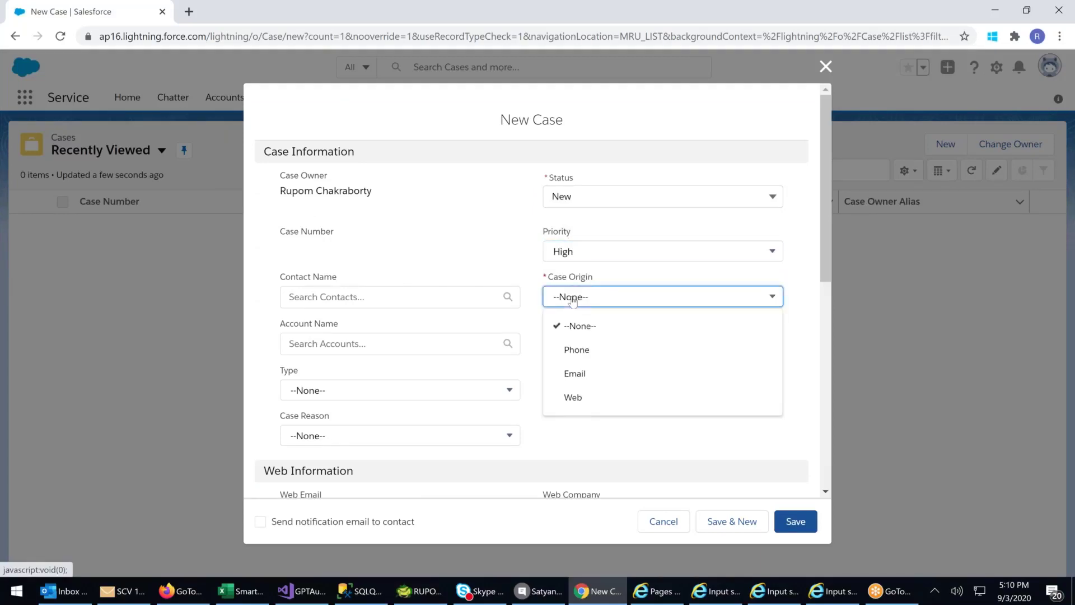
{"action": "left_click", "coordinate": [580, 352]}
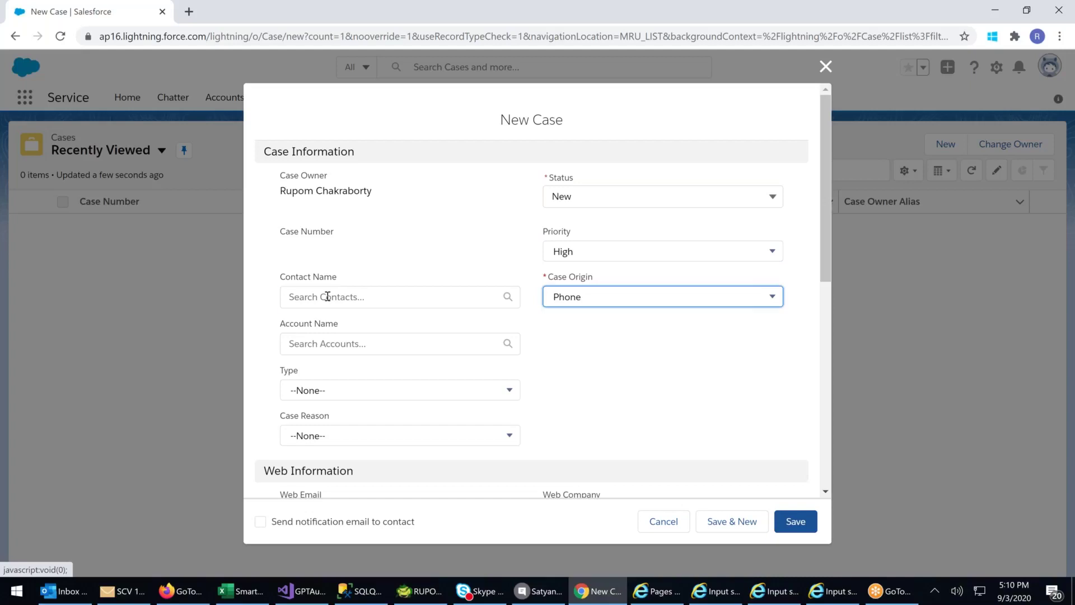
{"action": "left_click", "coordinate": [328, 297]}
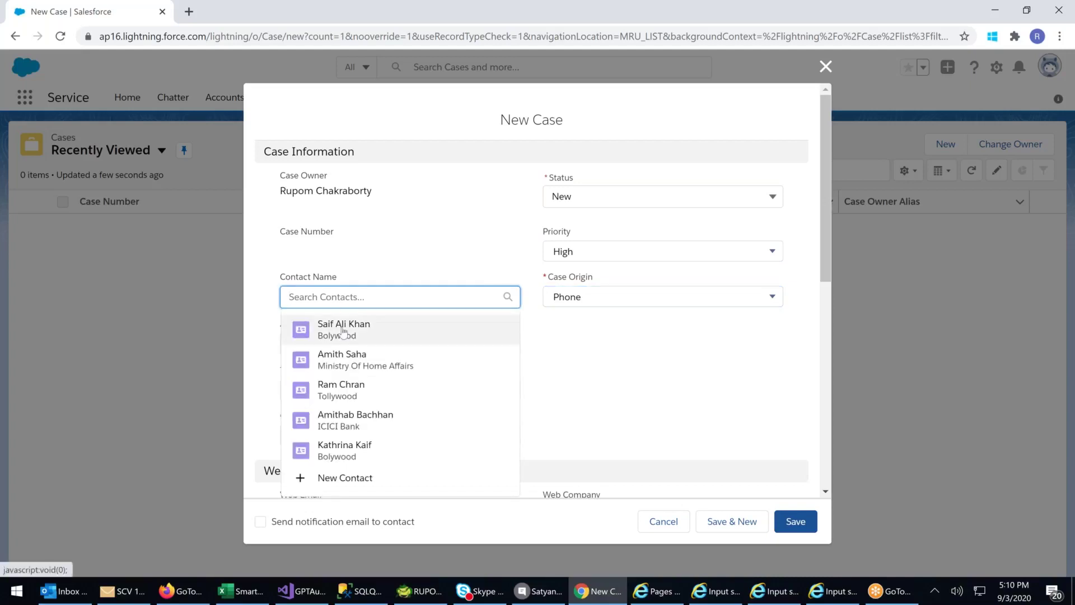
{"action": "left_click", "coordinate": [338, 323]}
- Set Case Type to Other and Case Reason to Feedback, then open a new browser tab
{"action": "scroll", "coordinate": [355, 331], "scroll_direction": "down", "scroll_amount": 2}
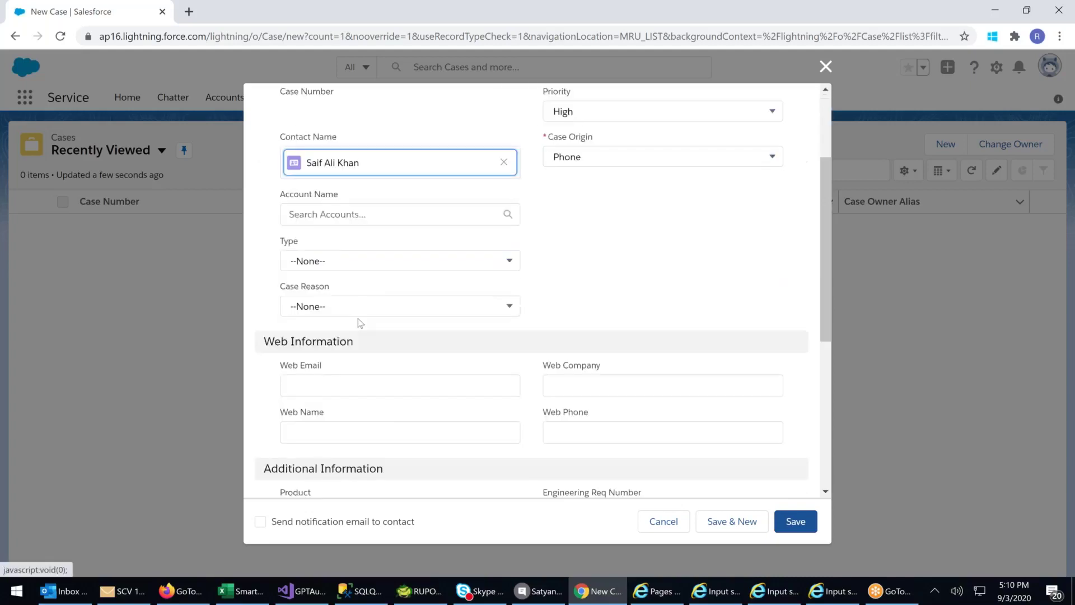
{"action": "left_click", "coordinate": [323, 253]}
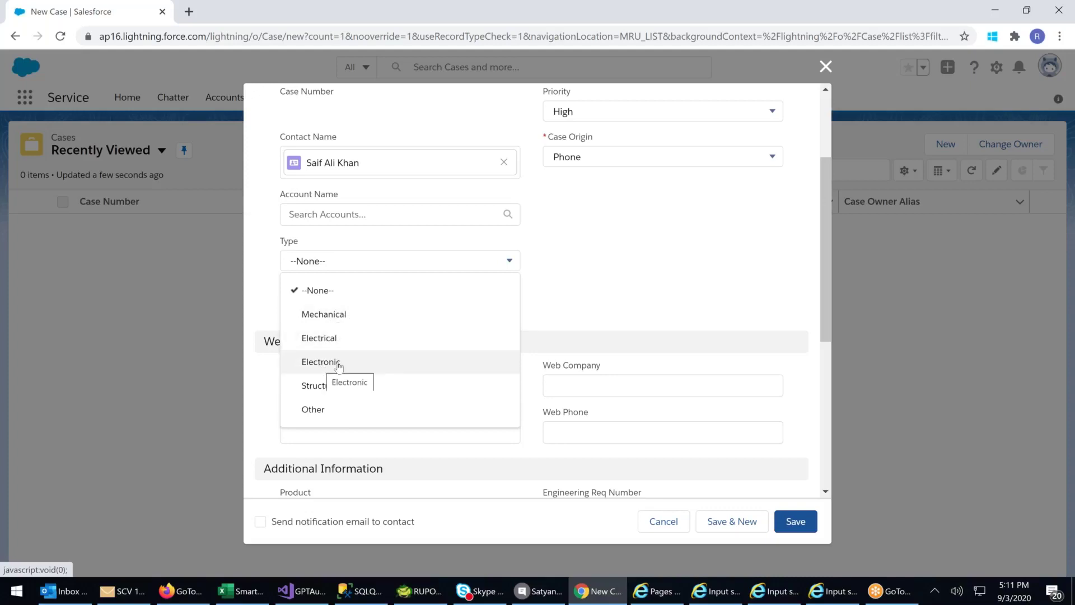
{"action": "left_click", "coordinate": [310, 410]}
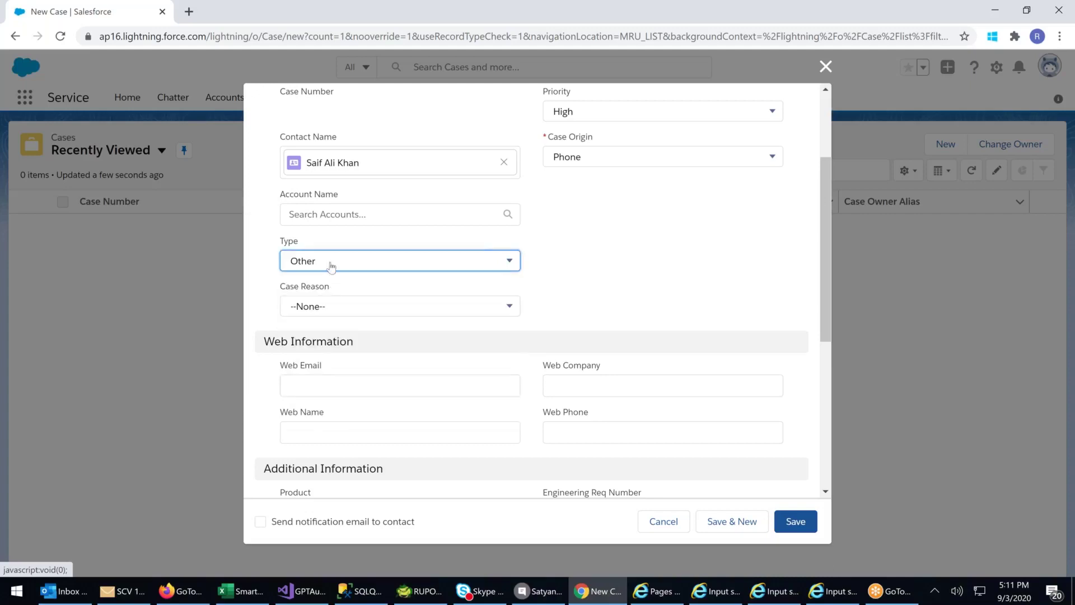
{"action": "left_click", "coordinate": [331, 302]}
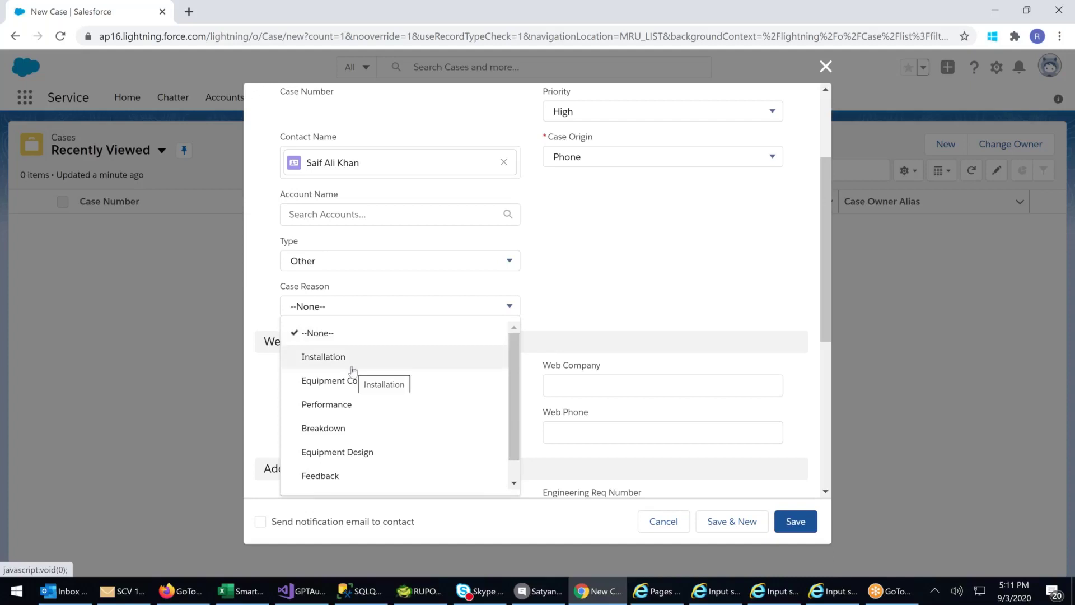
{"action": "left_click", "coordinate": [321, 479]}
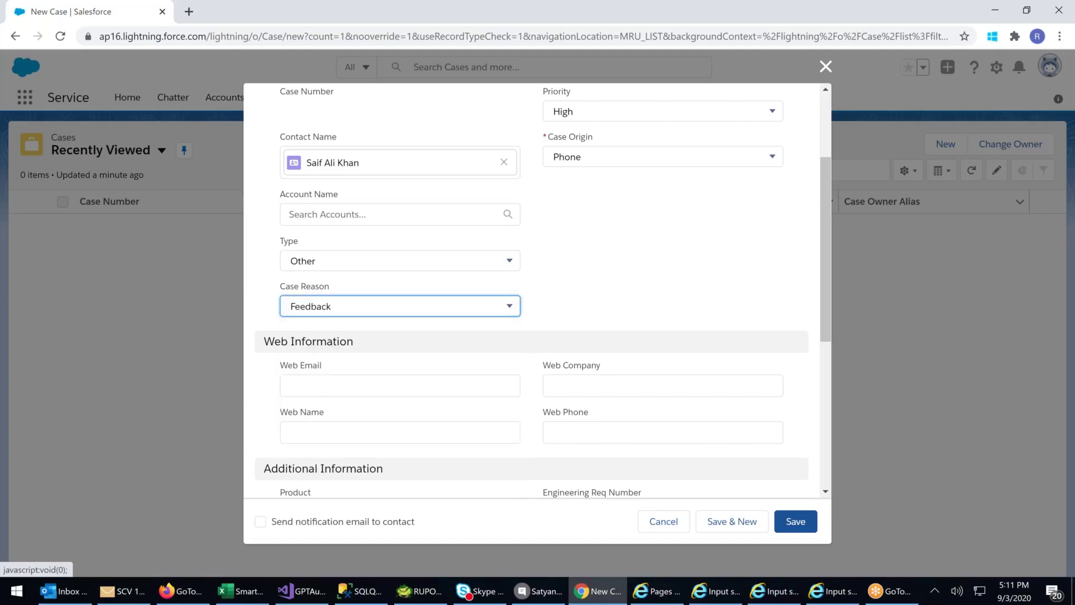
{"action": "left_click", "coordinate": [299, 385]}
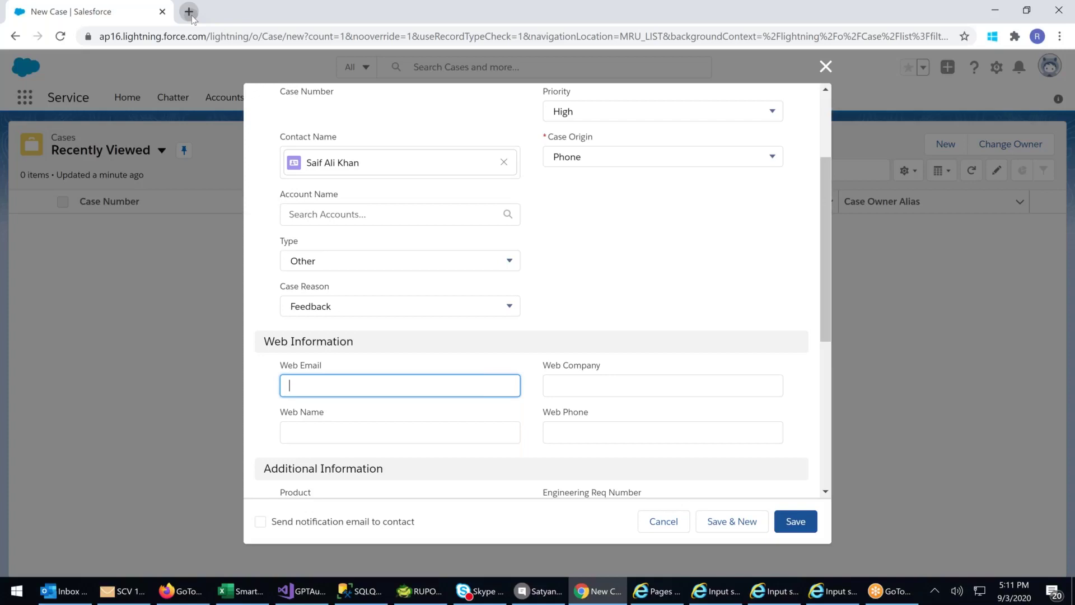
{"action": "left_click", "coordinate": [189, 12]}
- Search Google for 'hyderabad metro rail' and open the official ltmetro.com site
{"action": "left_click", "coordinate": [411, 286]}
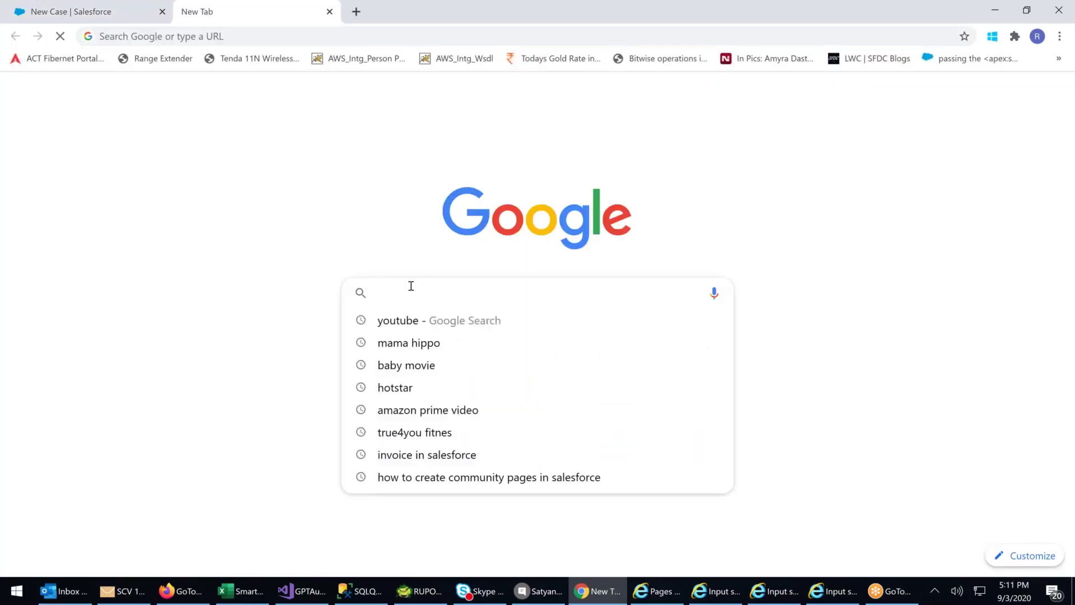
{"action": "type", "text": "hyderabad metro rail"}
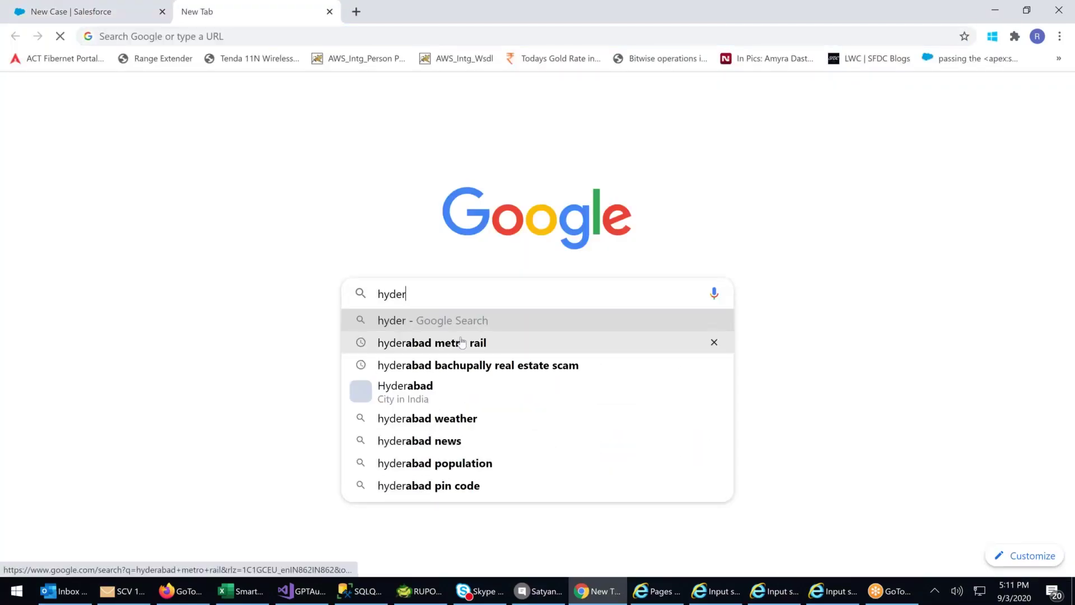
{"action": "left_click", "coordinate": [462, 343]}
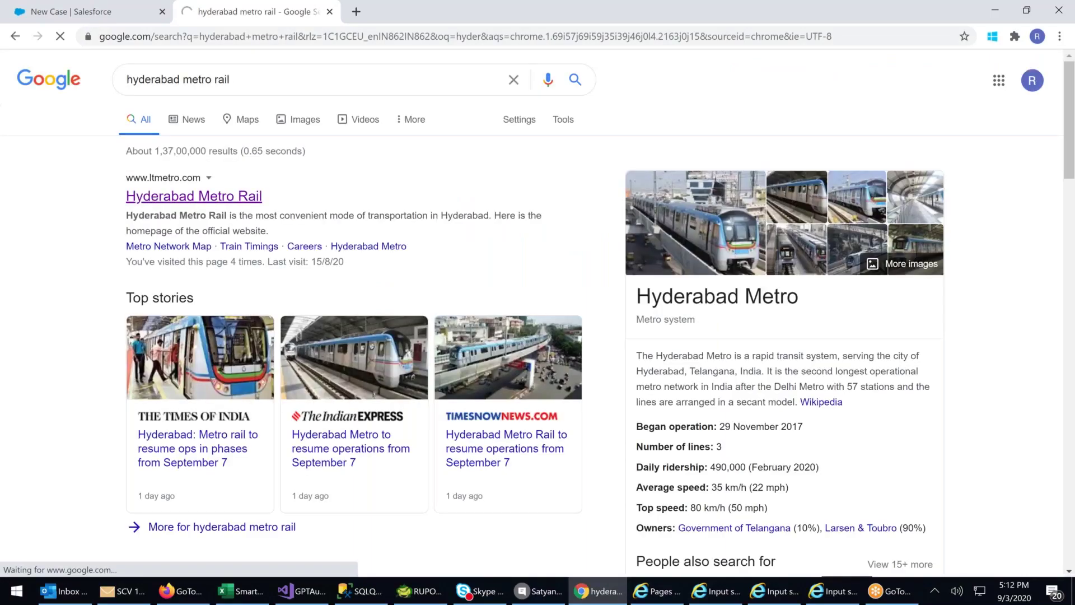
{"action": "left_click", "coordinate": [155, 196]}
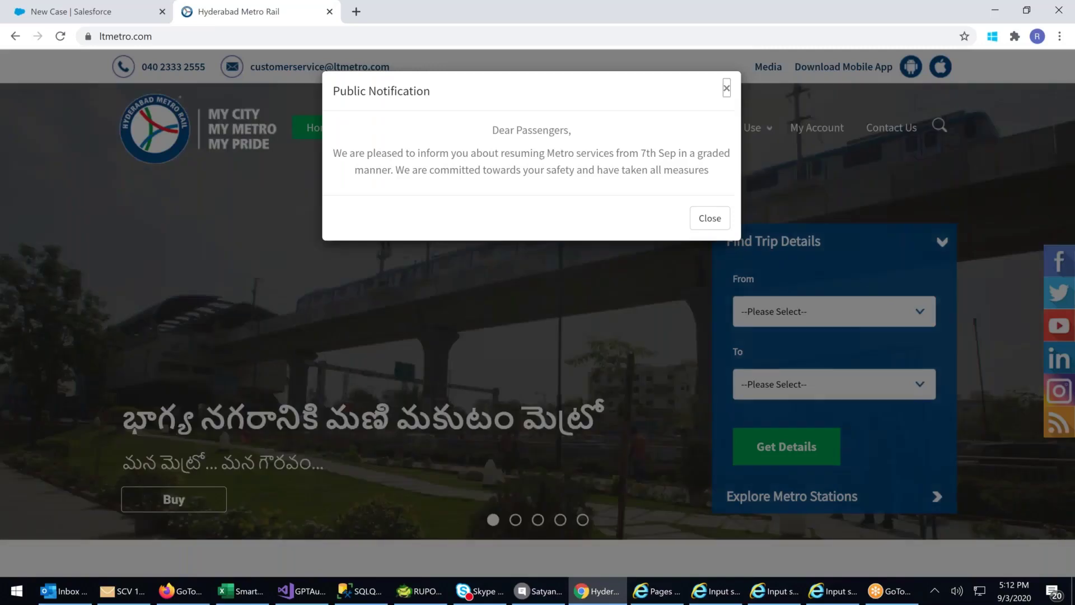
- Dismiss the notice, browse the Contact Us page, then go back to the Google results
{"action": "left_click", "coordinate": [802, 143]}
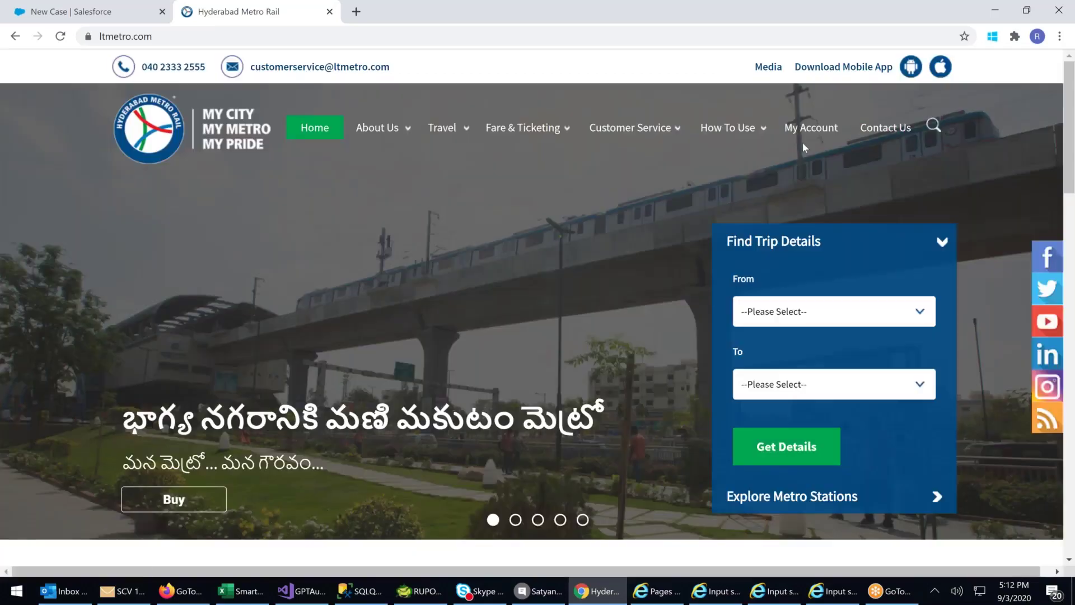
{"action": "left_click", "coordinate": [879, 129]}
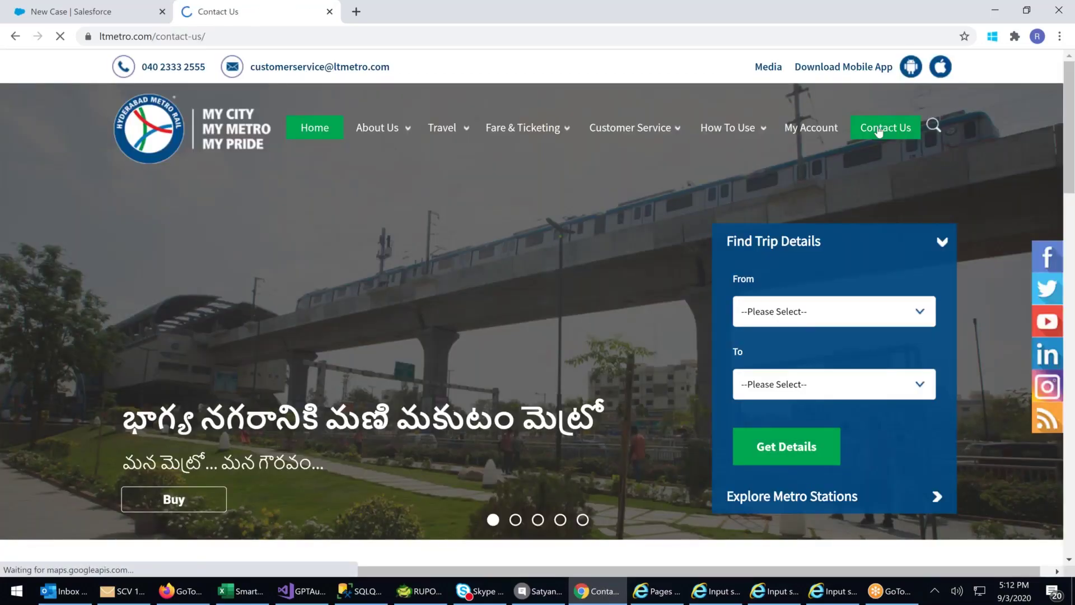
{"action": "scroll", "coordinate": [488, 316], "scroll_direction": "down", "scroll_amount": 4}
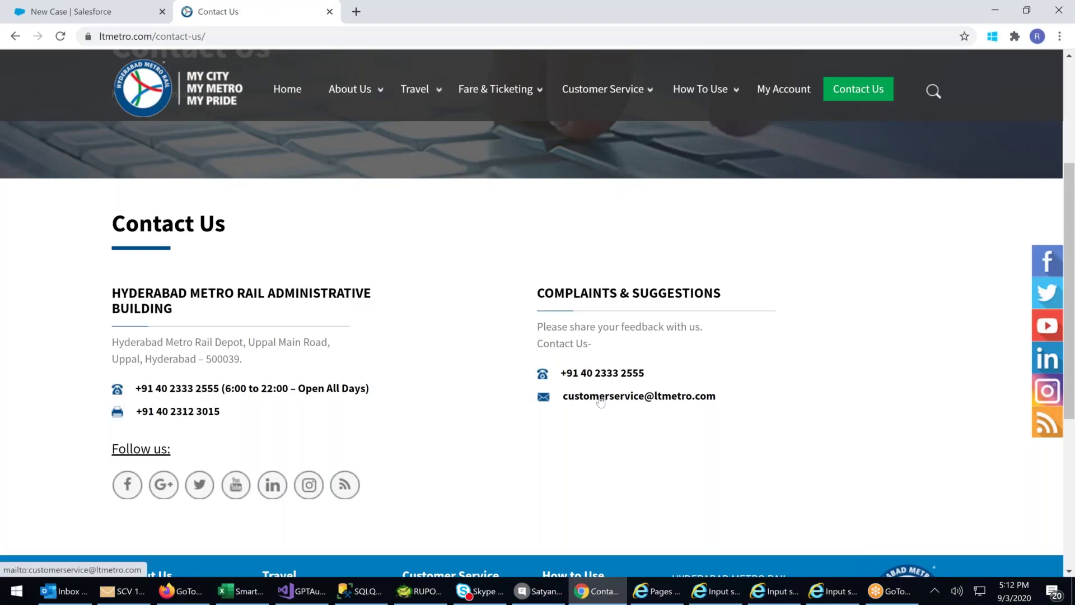
{"action": "scroll", "coordinate": [599, 415], "scroll_direction": "down", "scroll_amount": 1}
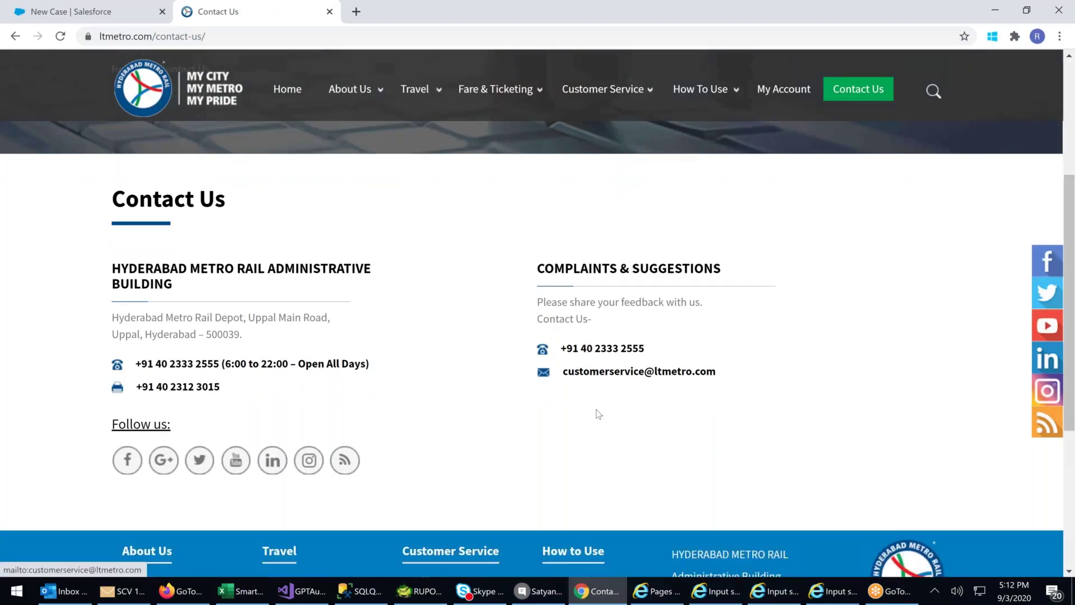
{"action": "scroll", "coordinate": [599, 414], "scroll_direction": "down", "scroll_amount": 2}
{"action": "scroll", "coordinate": [597, 413], "scroll_direction": "down", "scroll_amount": 3}
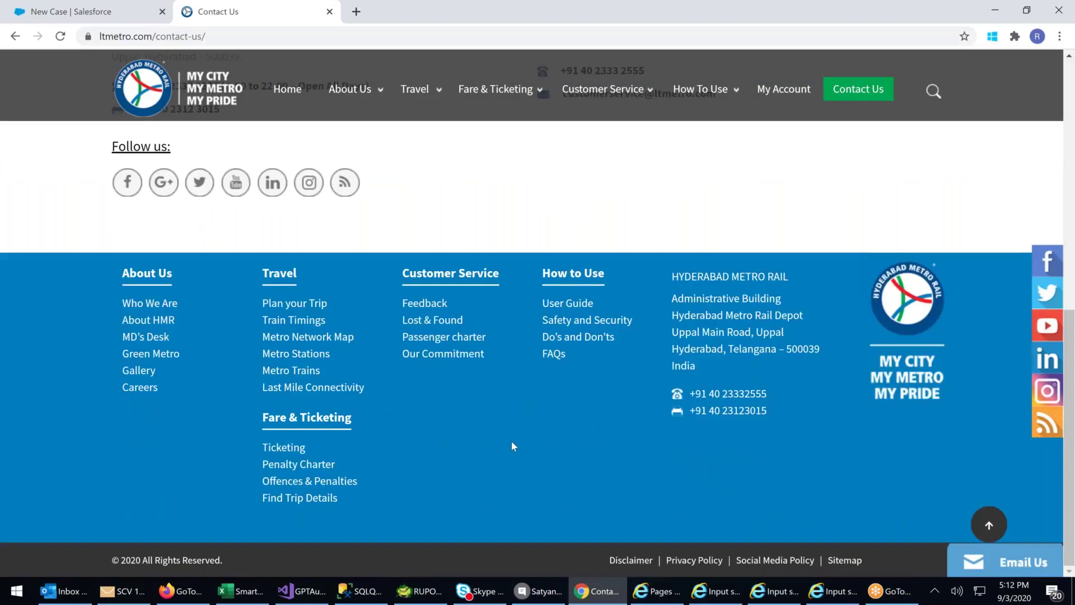
{"action": "scroll", "coordinate": [514, 435], "scroll_direction": "up", "scroll_amount": 15}
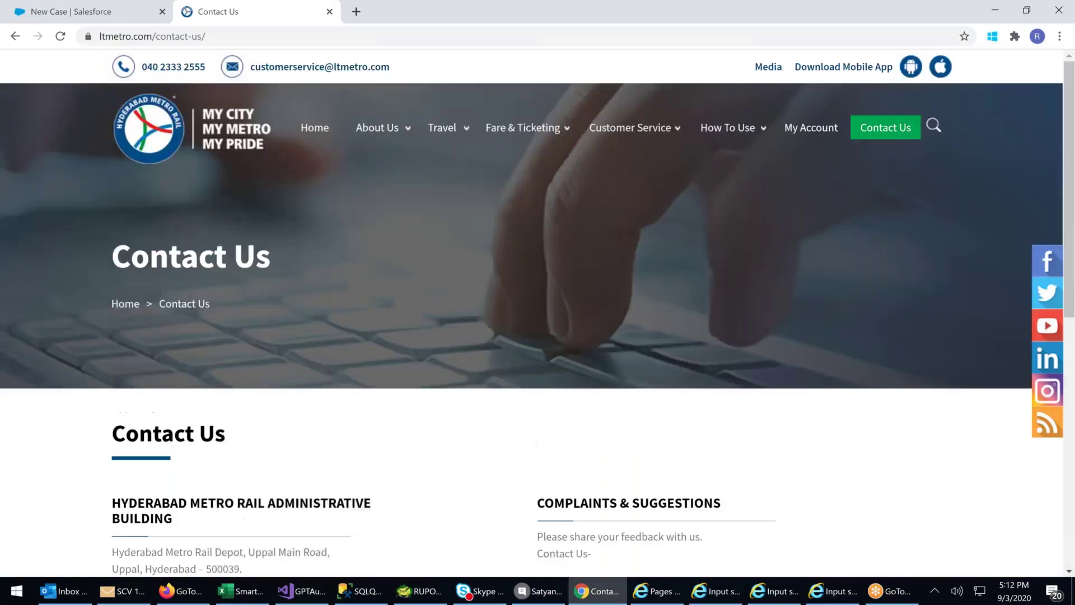
{"action": "left_click", "coordinate": [15, 37]}
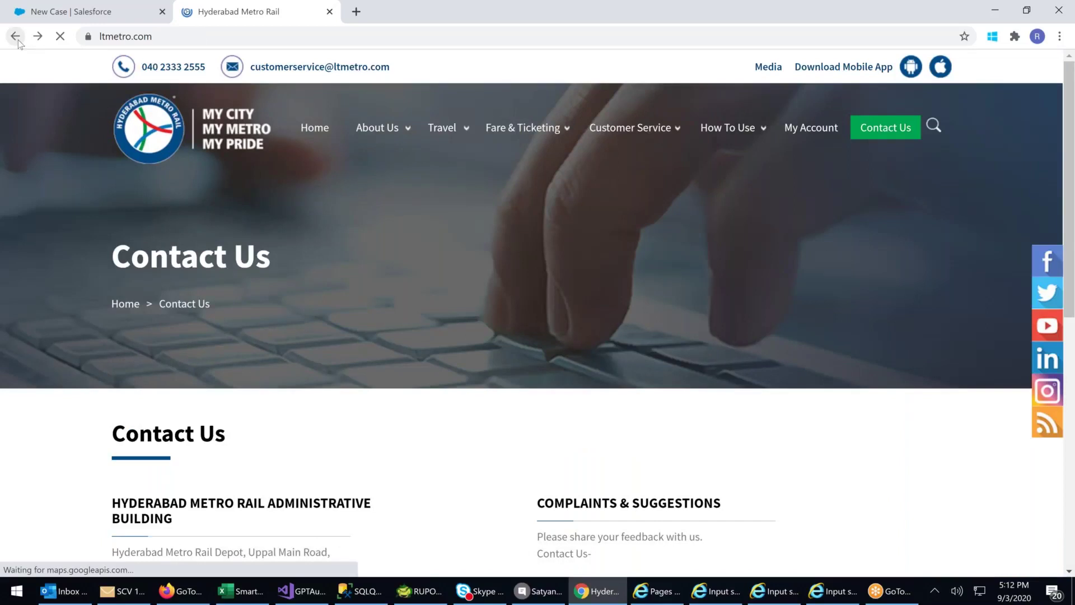
{"action": "key", "text": "alt+Left"}
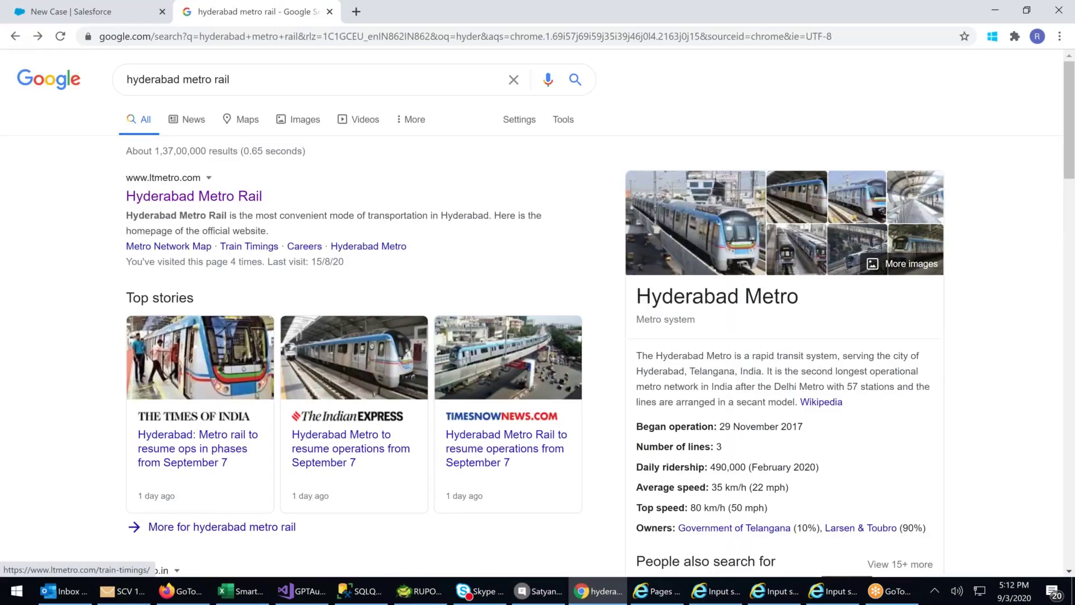
- Open the hmrl.co.in site's Contact Us page from its footer, then return to the Salesforce tab
{"action": "scroll", "coordinate": [333, 311], "scroll_direction": "down", "scroll_amount": 5}
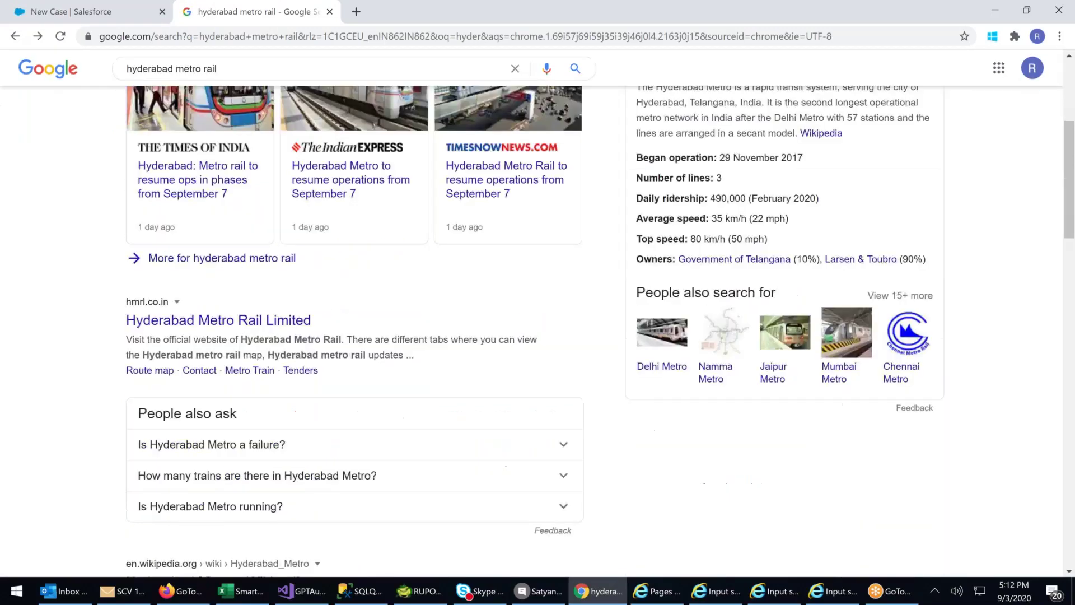
{"action": "scroll", "coordinate": [218, 313], "scroll_direction": "down", "scroll_amount": 1}
{"action": "left_click", "coordinate": [219, 309]}
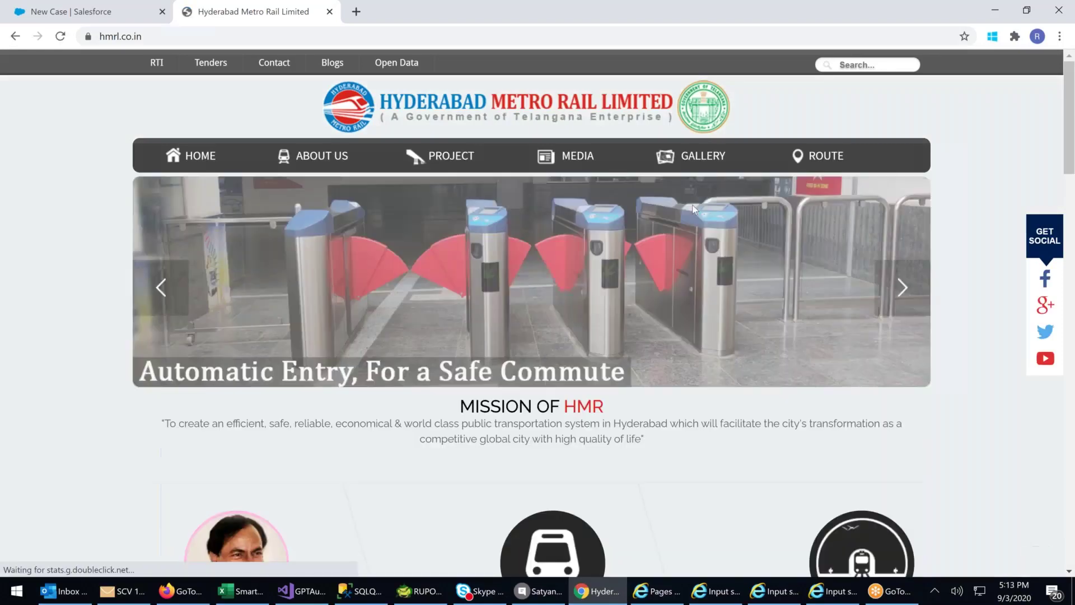
{"action": "mouse_move", "coordinate": [818, 159]}
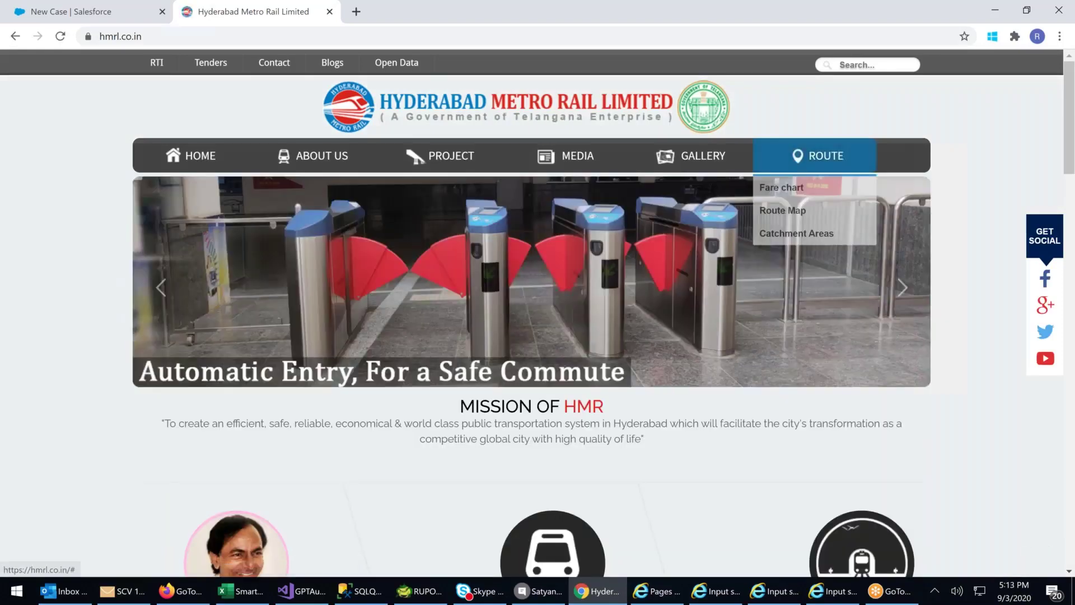
{"action": "scroll", "coordinate": [772, 266], "scroll_direction": "down", "scroll_amount": 3}
{"action": "scroll", "coordinate": [772, 265], "scroll_direction": "down", "scroll_amount": 3}
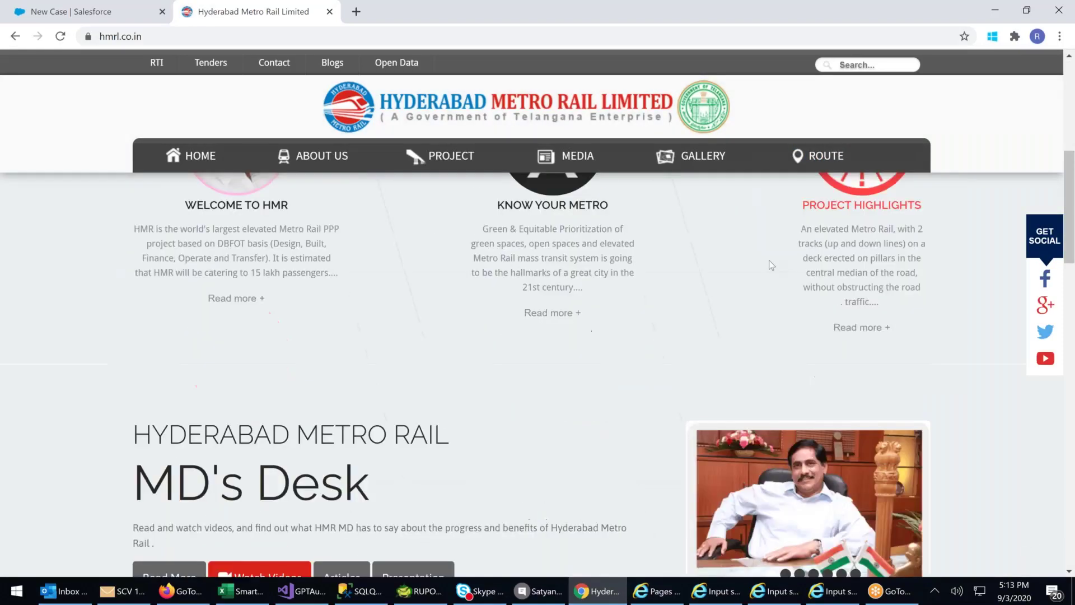
{"action": "scroll", "coordinate": [772, 266], "scroll_direction": "up", "scroll_amount": 6}
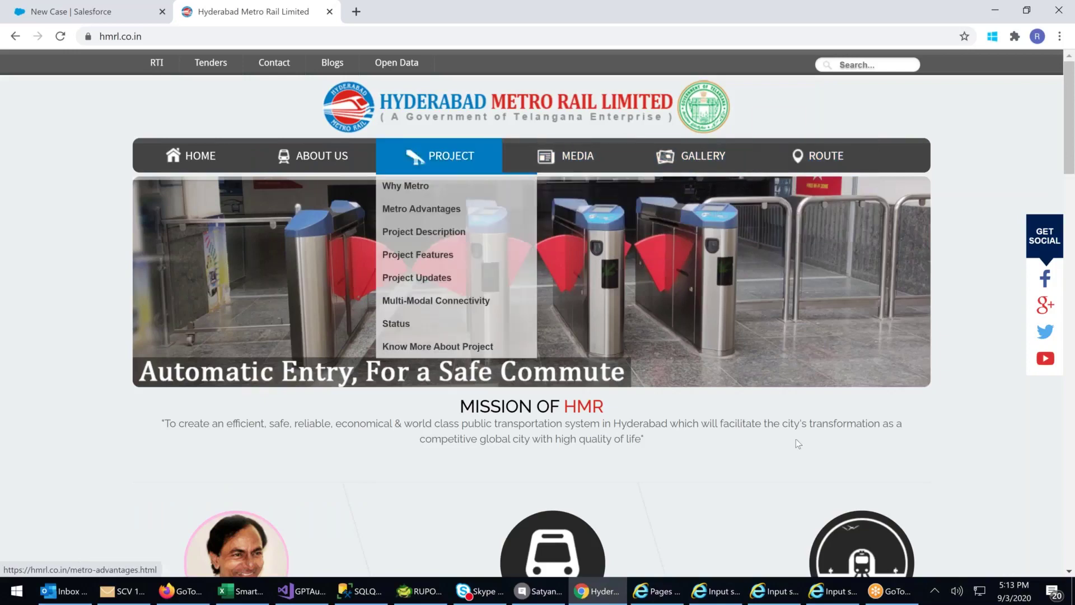
{"action": "scroll", "coordinate": [855, 383], "scroll_direction": "down", "scroll_amount": 10}
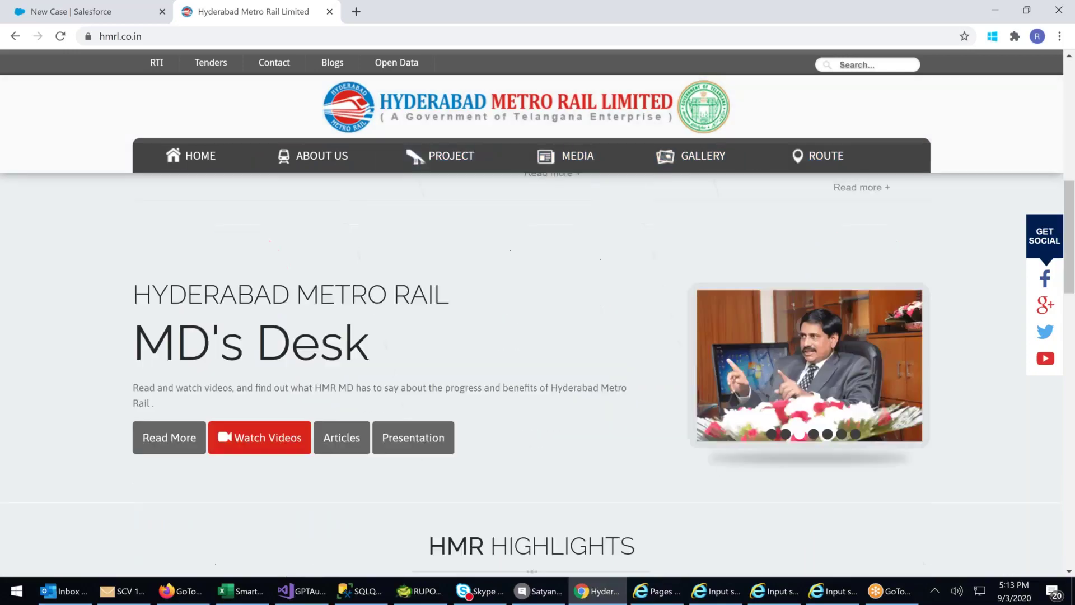
{"action": "scroll", "coordinate": [704, 338], "scroll_direction": "down", "scroll_amount": 10}
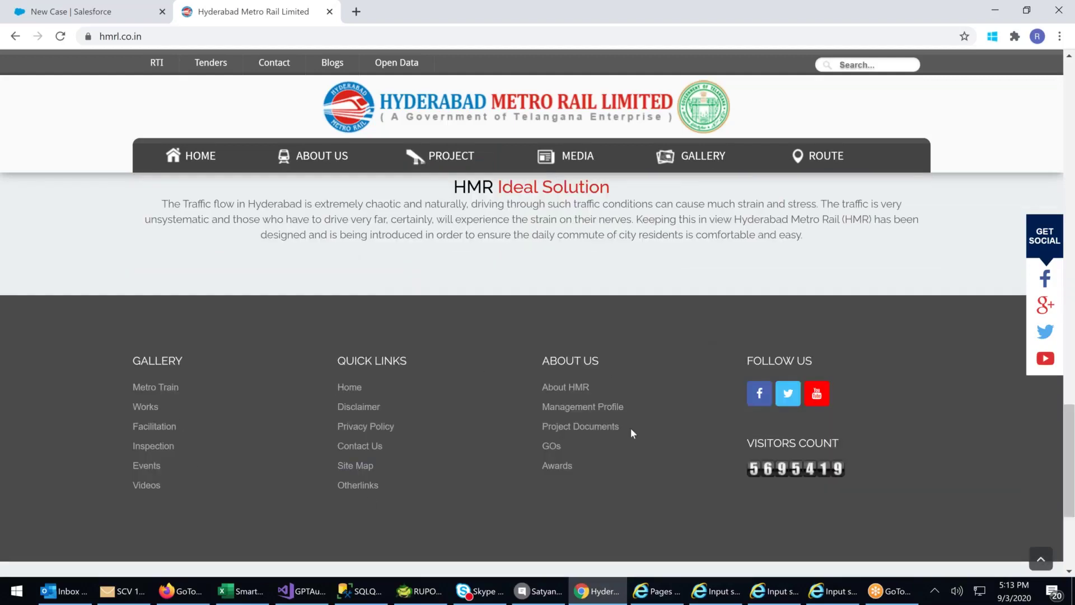
{"action": "left_click", "coordinate": [377, 446]}
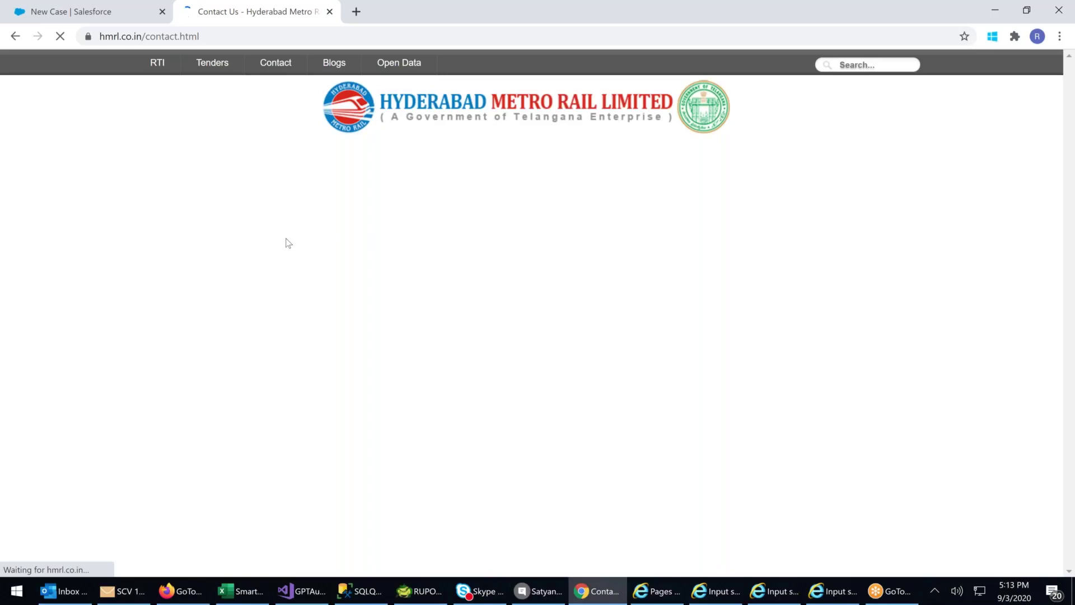
{"action": "left_click", "coordinate": [94, 15]}
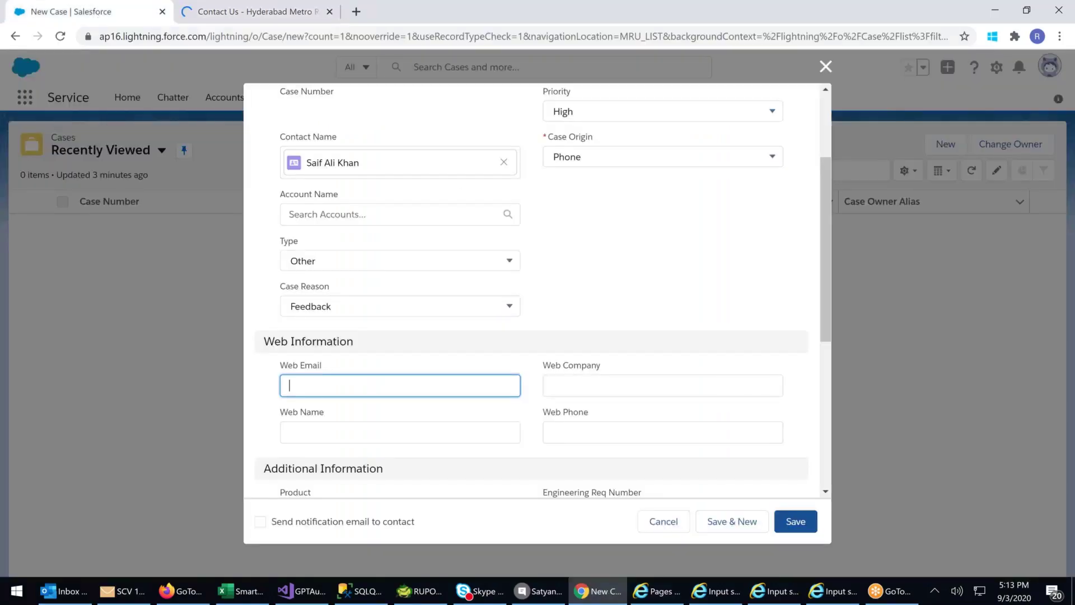
{"action": "left_click", "coordinate": [562, 386]}
{"action": "left_click", "coordinate": [355, 382]}
{"action": "left_click", "coordinate": [286, 433]}
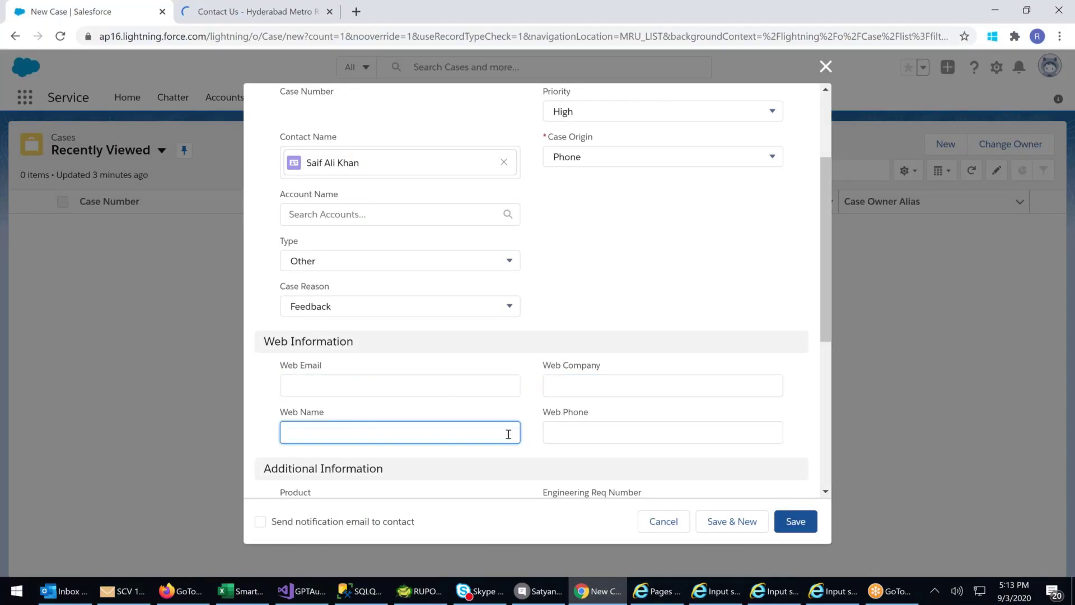
{"action": "left_click", "coordinate": [562, 428]}
{"action": "left_click", "coordinate": [383, 427]}
{"action": "left_click", "coordinate": [608, 389]}
{"action": "left_click", "coordinate": [398, 386]}
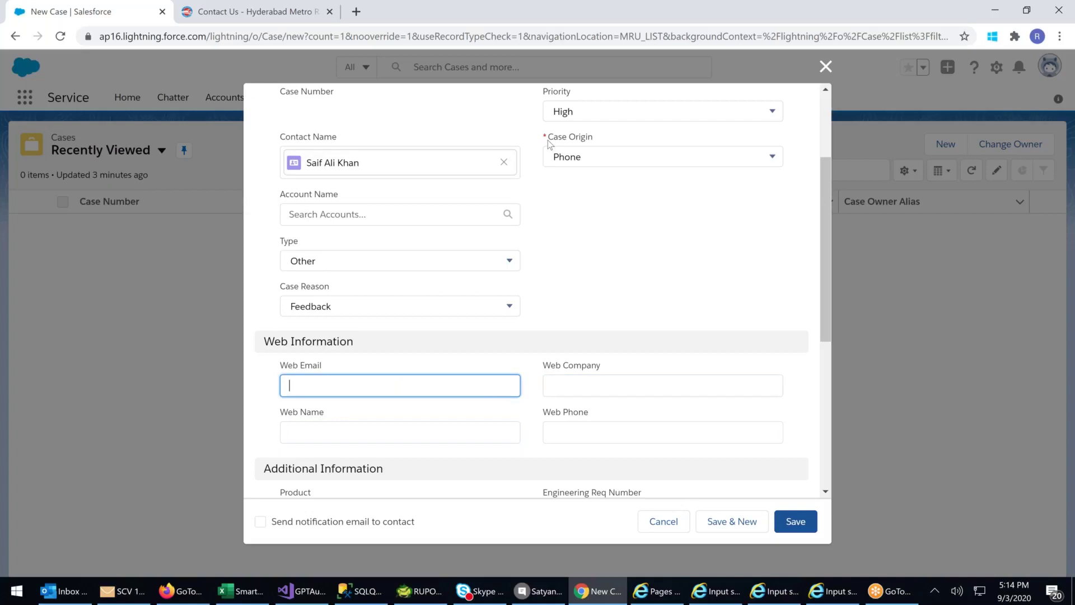
- Look over the metro Contact Us page, then replace its address with the Google home page
{"action": "left_click", "coordinate": [207, 12]}
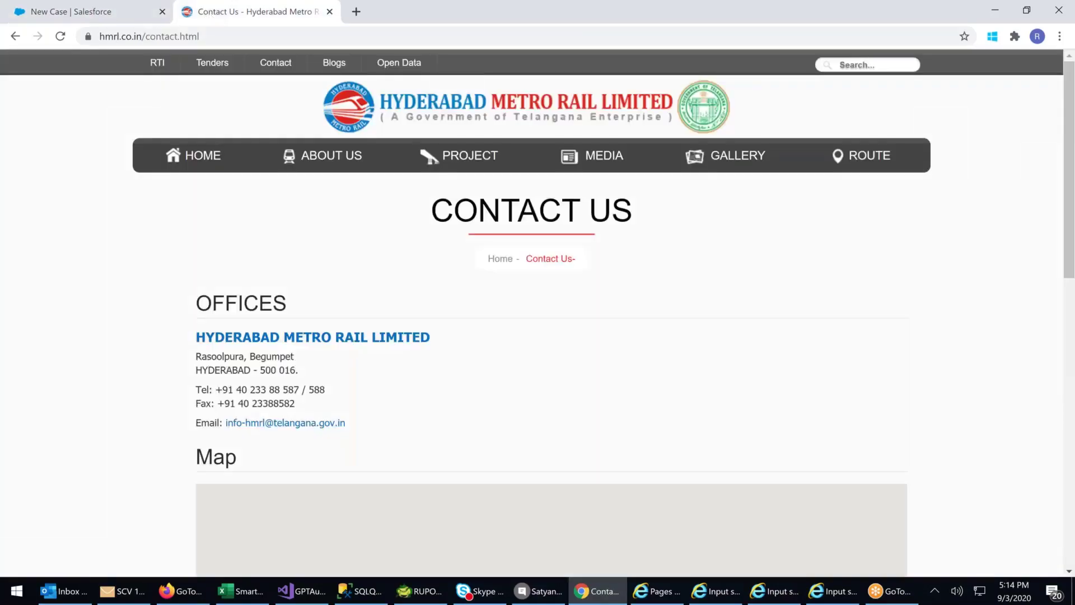
{"action": "scroll", "coordinate": [538, 336], "scroll_direction": "down", "scroll_amount": 3}
{"action": "scroll", "coordinate": [507, 343], "scroll_direction": "down", "scroll_amount": 4}
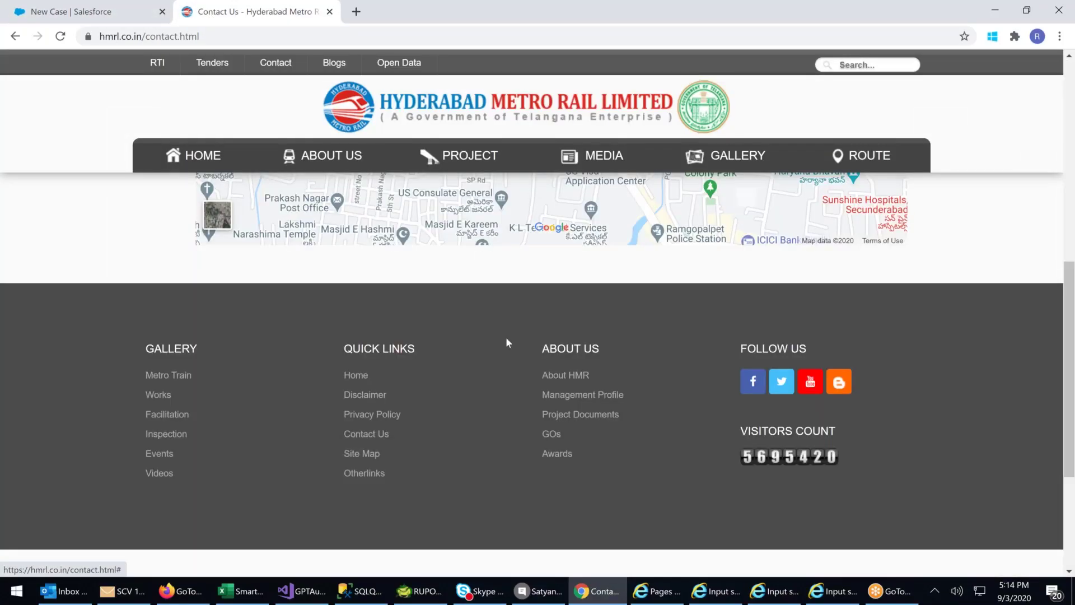
{"action": "scroll", "coordinate": [506, 337], "scroll_direction": "up", "scroll_amount": 7}
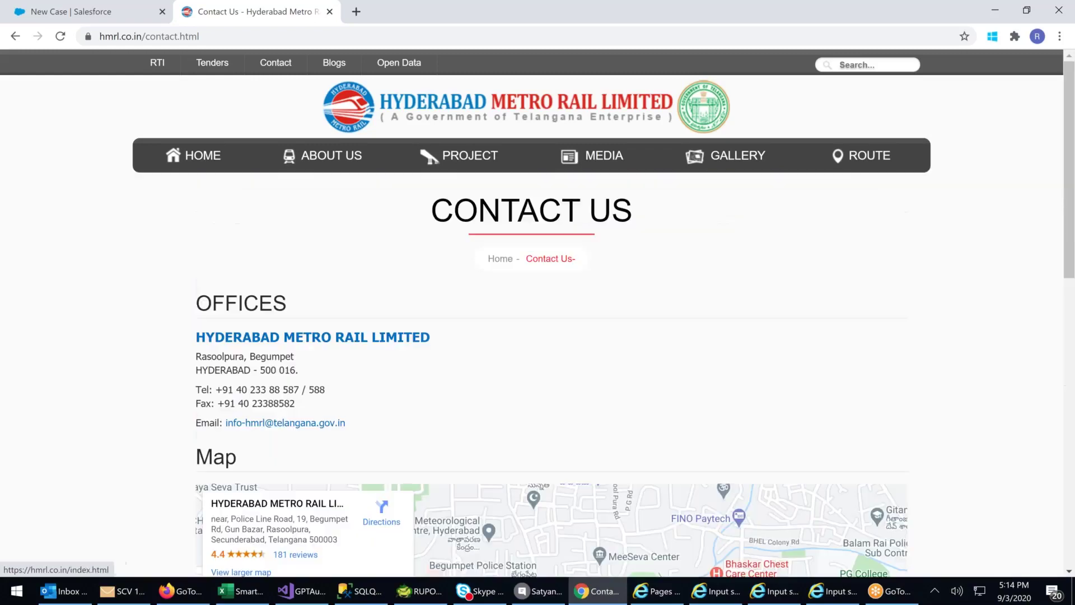
{"action": "left_click", "coordinate": [207, 36]}
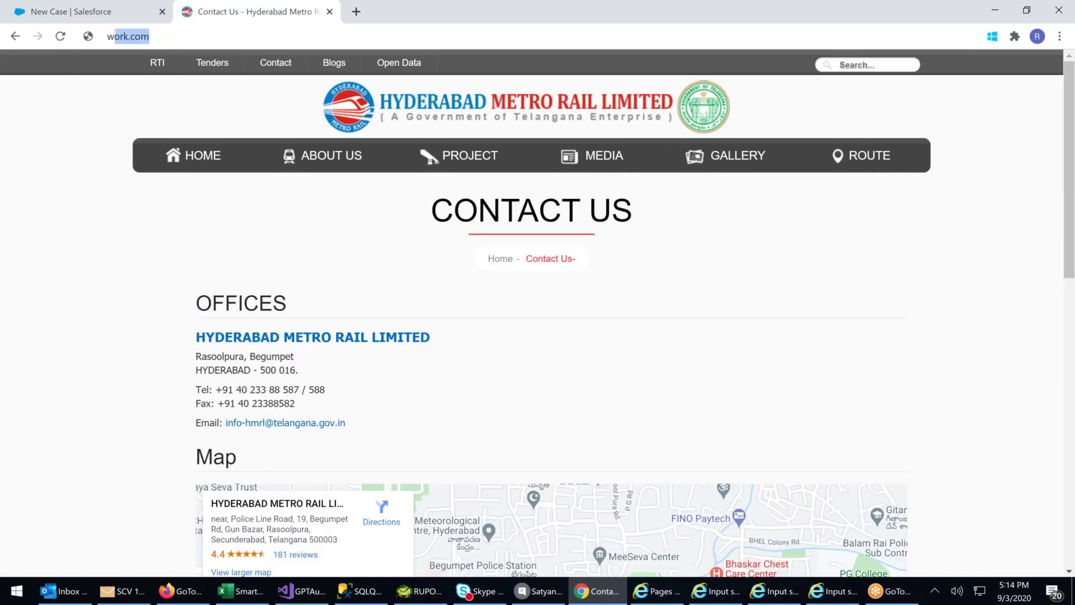
{"action": "type", "text": "www.google"}
{"action": "key", "text": "Return"}
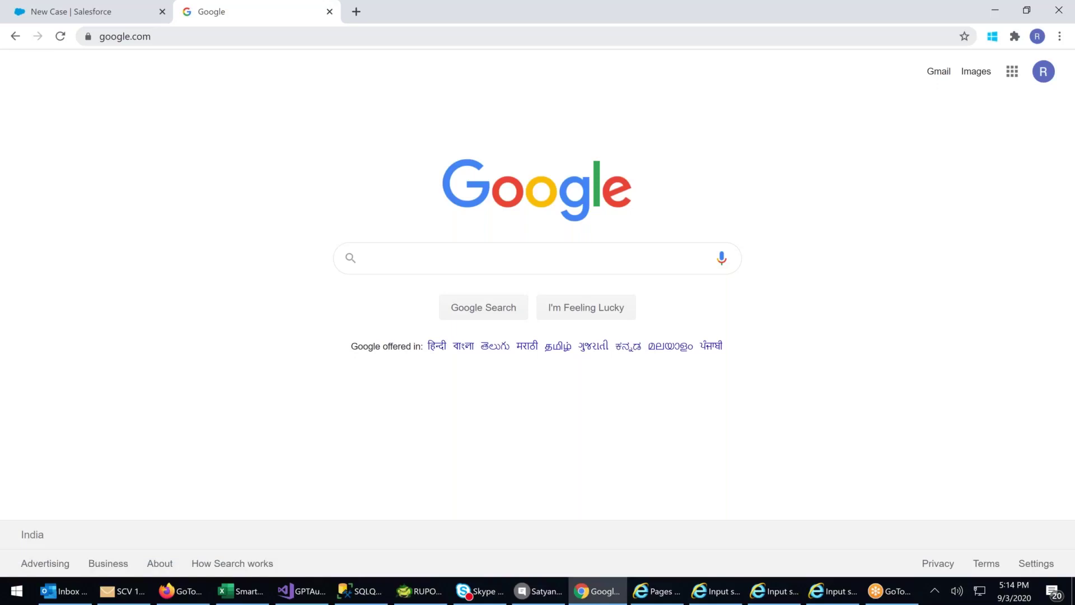
- Search Google for 'apollo hospital' and open the apollohospitals.com website
{"action": "type", "text": "ap"}
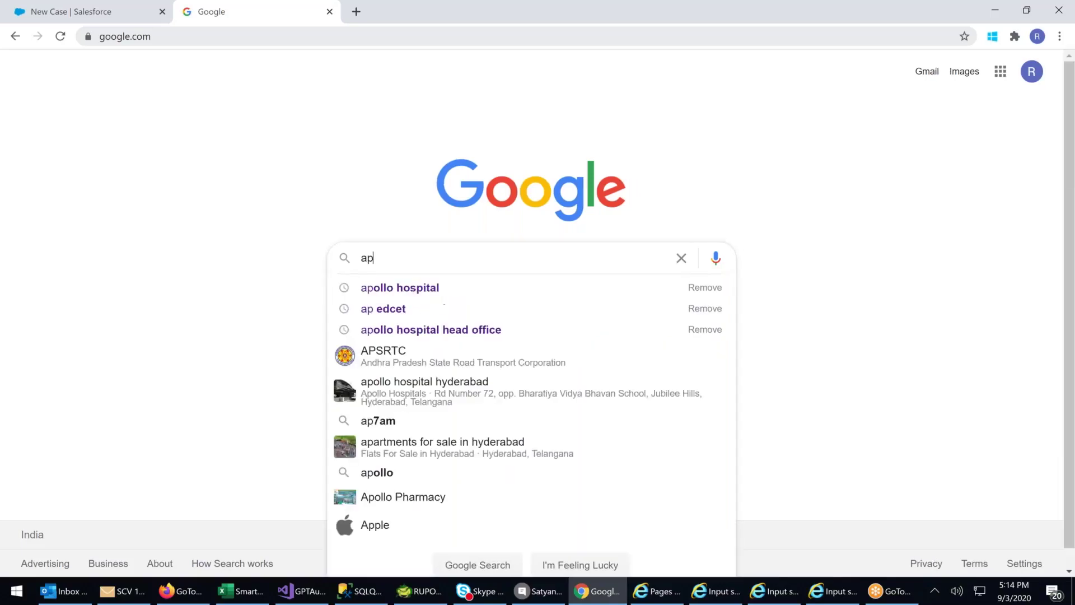
{"action": "key", "text": "Down"}
{"action": "key", "text": "Return"}
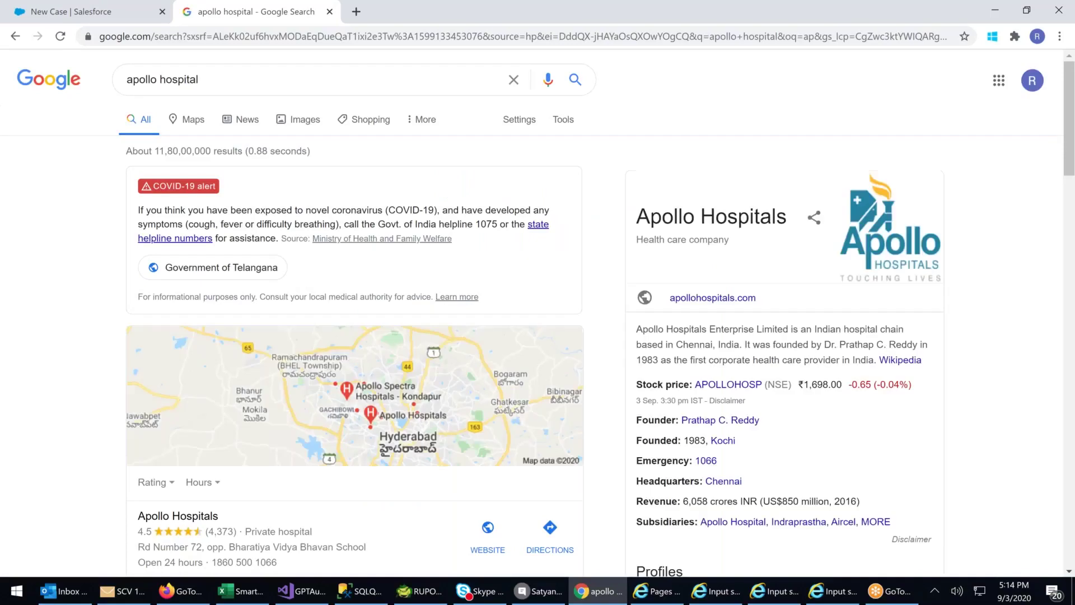
{"action": "scroll", "coordinate": [178, 306], "scroll_direction": "down", "scroll_amount": 4}
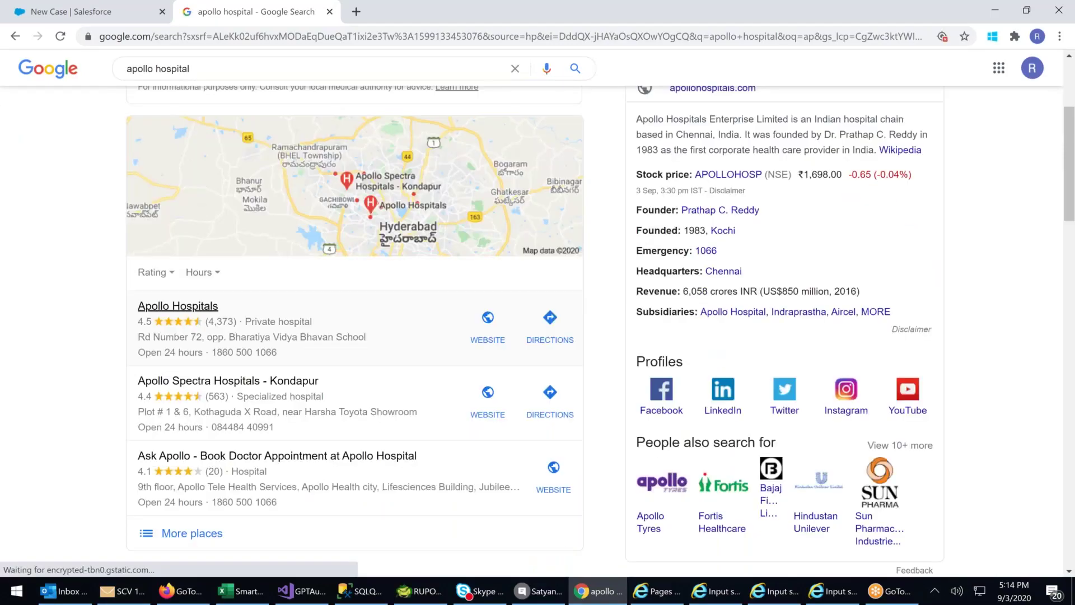
{"action": "scroll", "coordinate": [178, 306], "scroll_direction": "down", "scroll_amount": 3}
{"action": "left_click", "coordinate": [350, 387]}
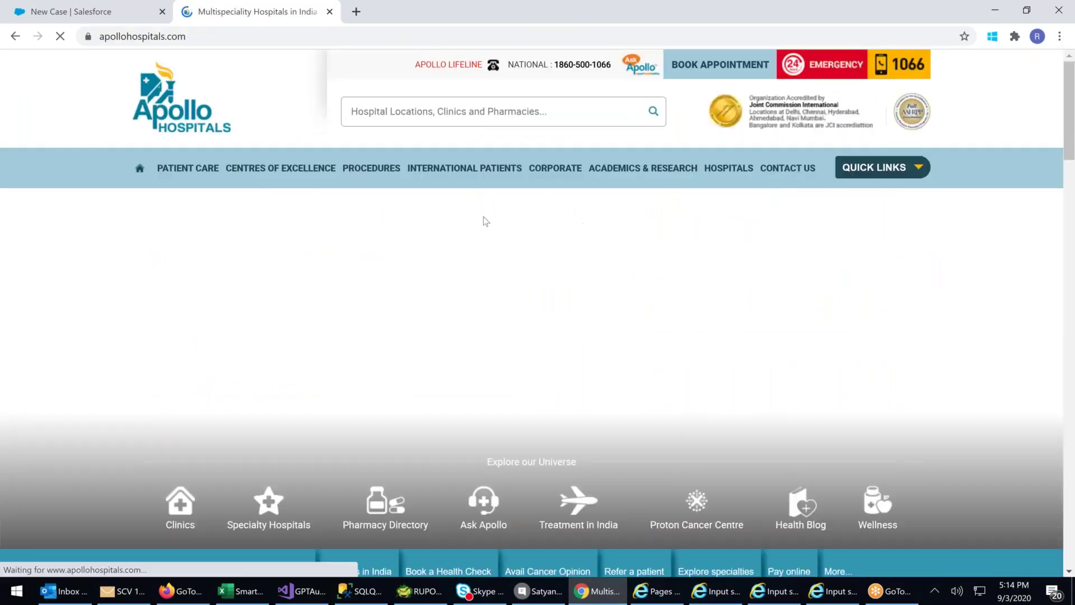
- Open the Apollo Hospitals Give Your Feedback page from the Contact Us menu
{"action": "mouse_move", "coordinate": [788, 168]}
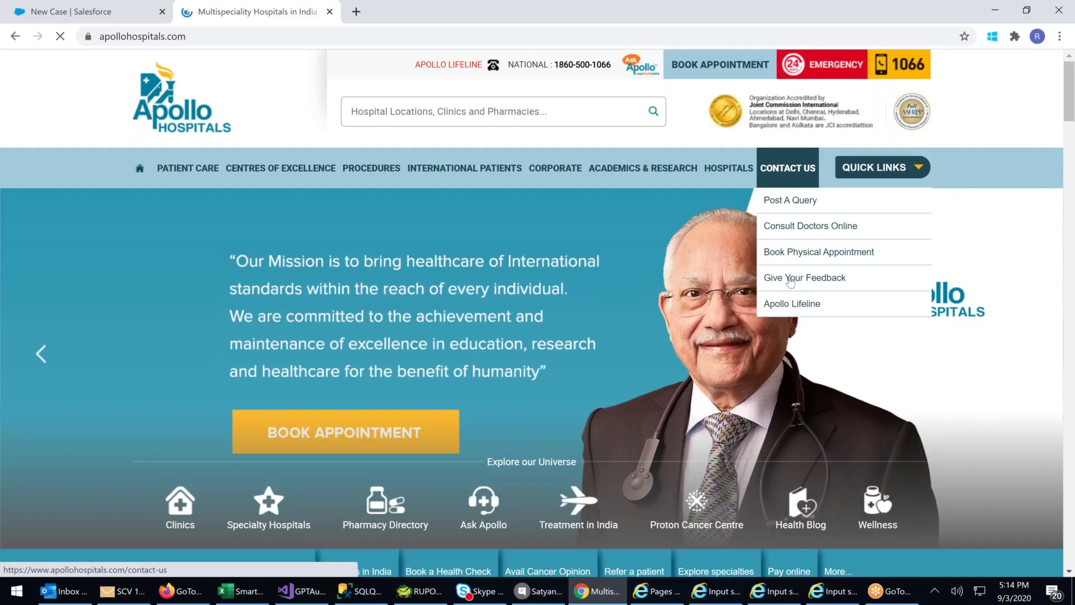
{"action": "left_click", "coordinate": [790, 282]}
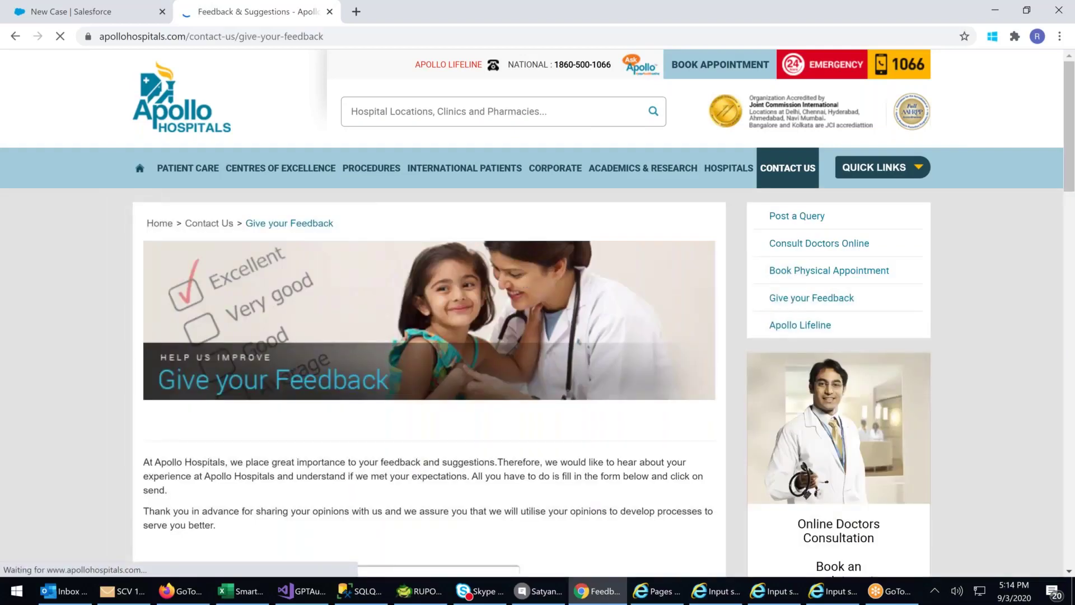
{"action": "scroll", "coordinate": [483, 349], "scroll_direction": "down", "scroll_amount": 3}
{"action": "scroll", "coordinate": [483, 349], "scroll_direction": "down", "scroll_amount": 3}
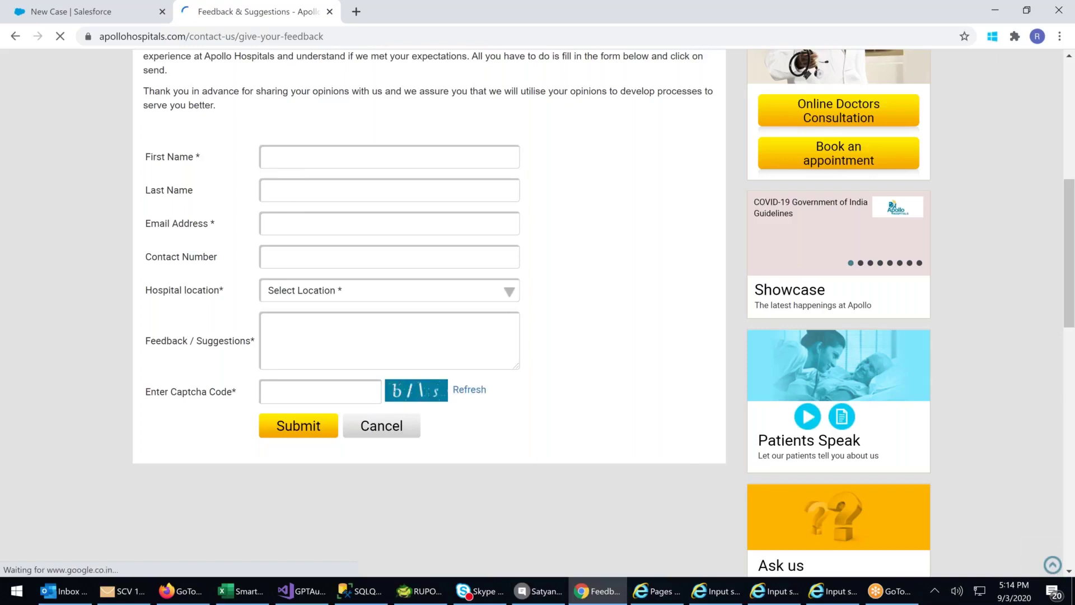
- Step through the feedback form fields unfilled, block site notifications, and return to Salesforce
{"action": "left_click", "coordinate": [292, 190]}
{"action": "left_click", "coordinate": [286, 224]}
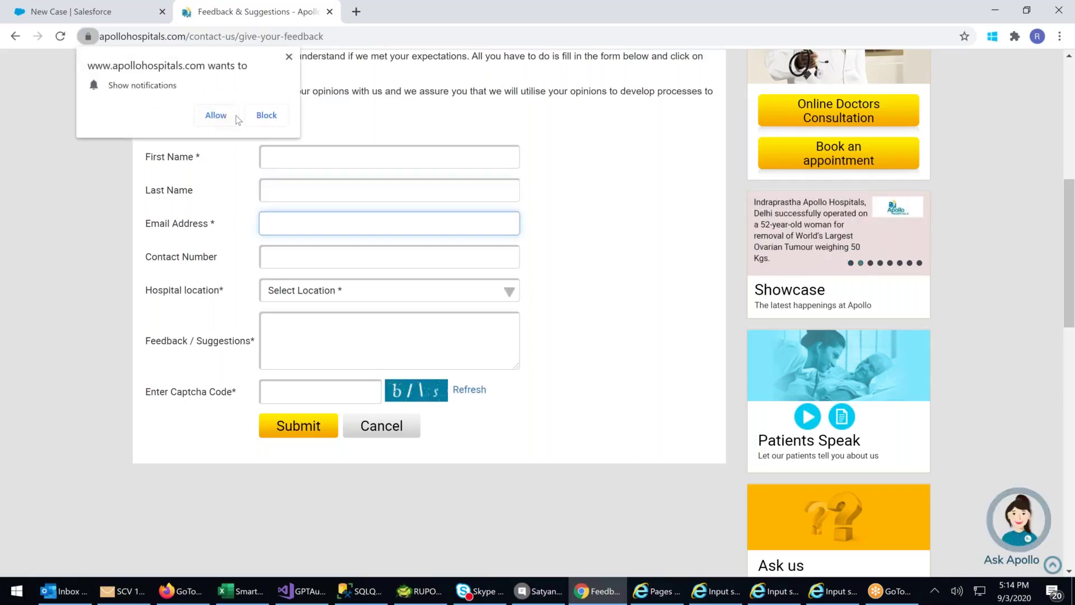
{"action": "left_click", "coordinate": [268, 116]}
{"action": "left_click", "coordinate": [280, 255]}
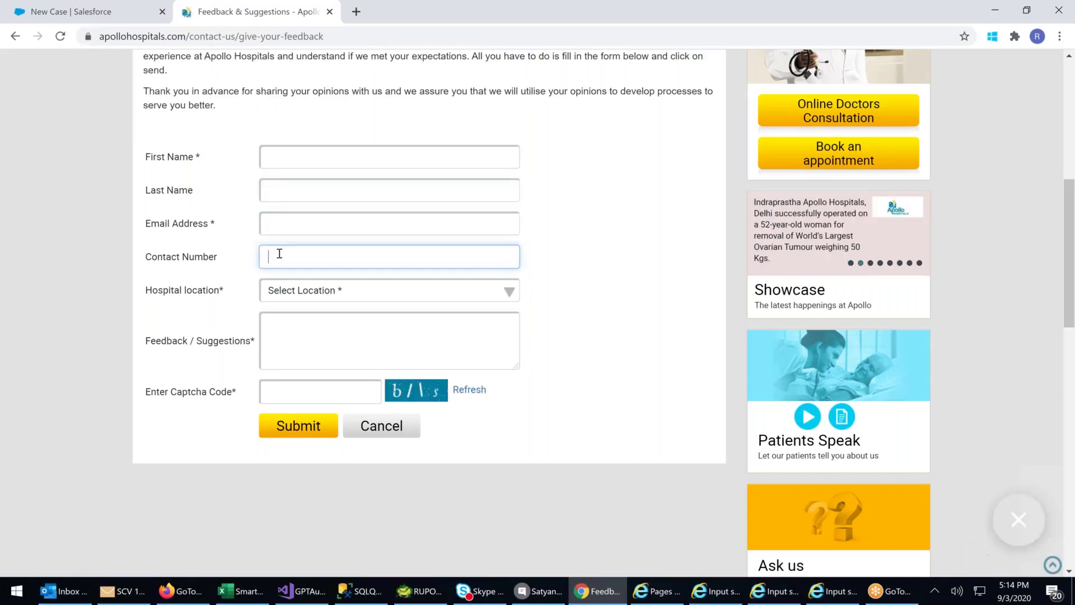
{"action": "left_click", "coordinate": [323, 291]}
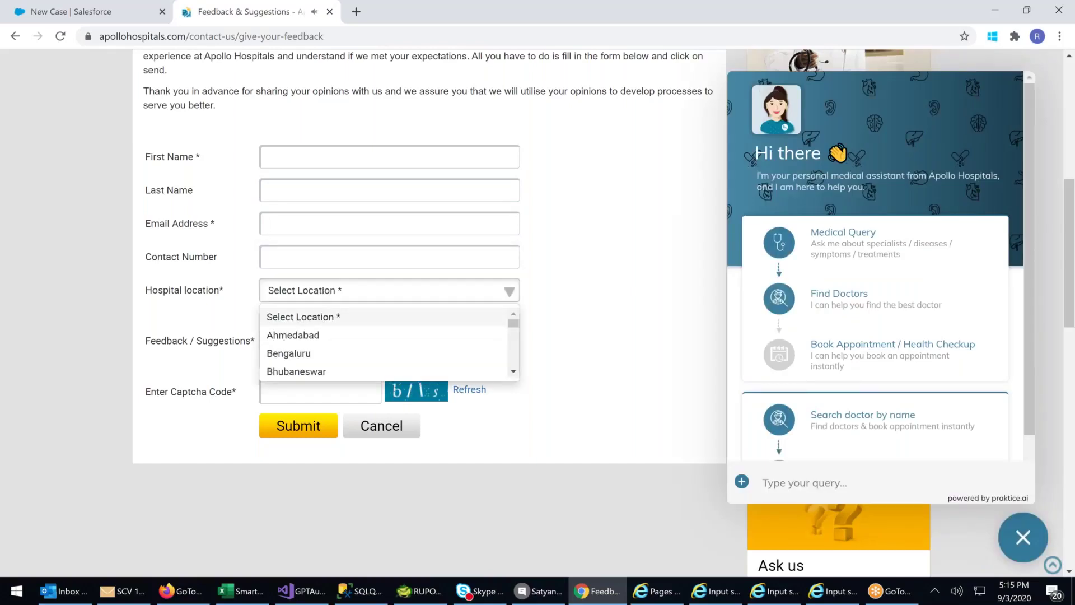
{"action": "left_click", "coordinate": [297, 317]}
{"action": "left_click", "coordinate": [311, 340]}
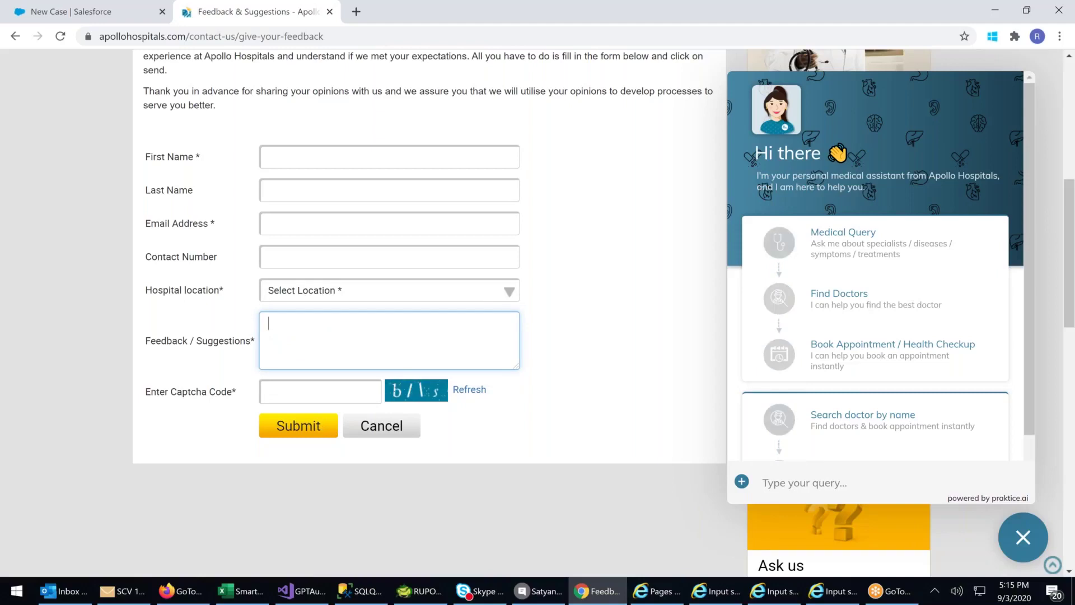
{"action": "left_click", "coordinate": [82, 12]}
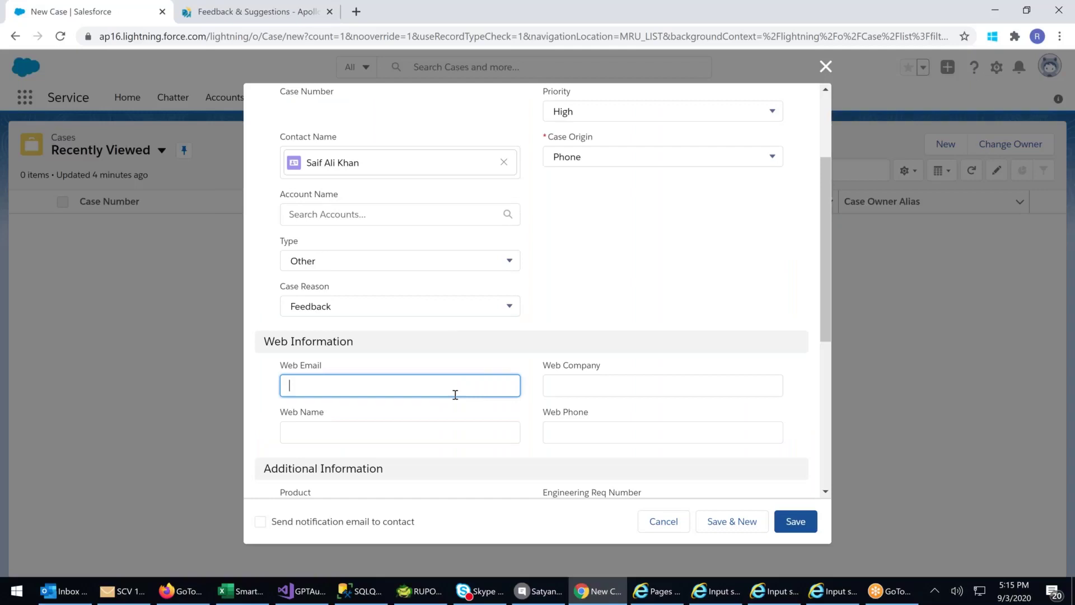
{"action": "left_click", "coordinate": [574, 386]}
{"action": "left_click", "coordinate": [553, 425]}
{"action": "left_click", "coordinate": [374, 432]}
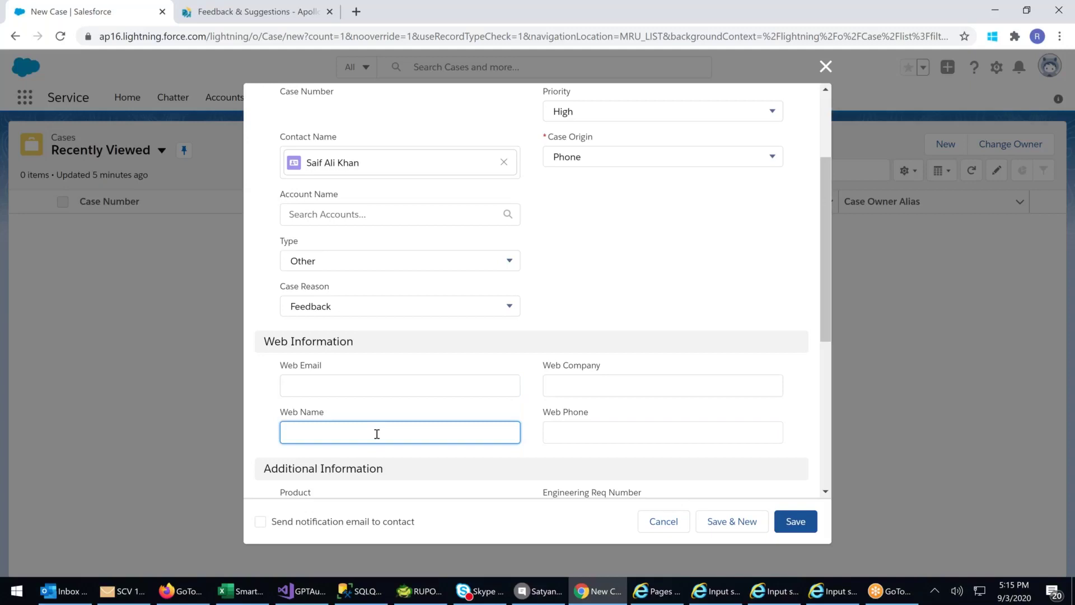
{"action": "scroll", "coordinate": [377, 434], "scroll_direction": "down", "scroll_amount": 1}
{"action": "left_click_drag", "start_coordinate": [294, 280], "coordinate": [747, 377]}
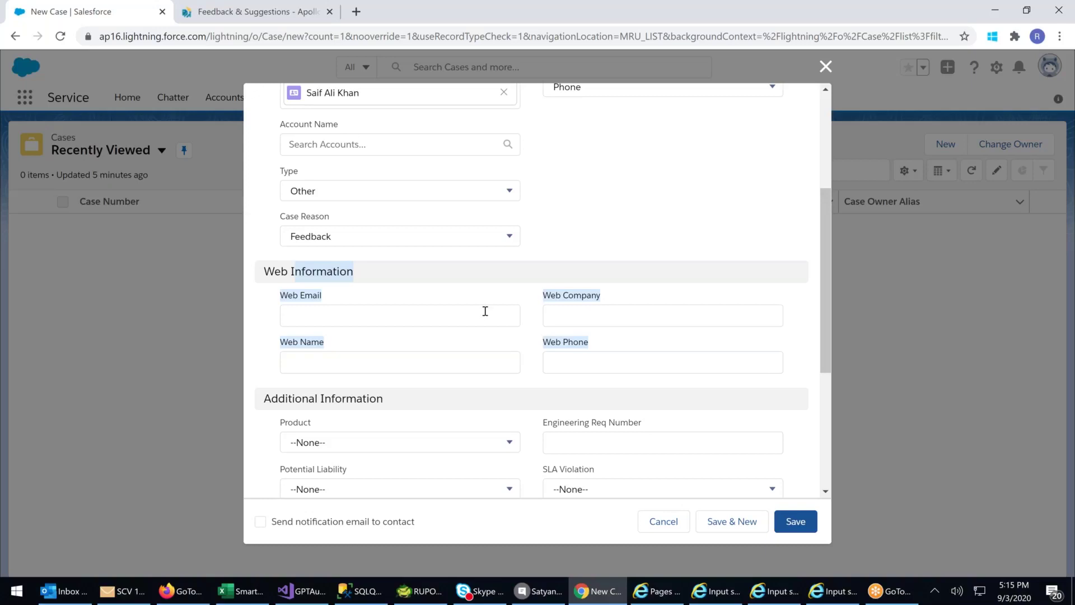
- Browse the Product options, then enter Engineering Req Number 54466
{"action": "scroll", "coordinate": [485, 312], "scroll_direction": "down", "scroll_amount": 2}
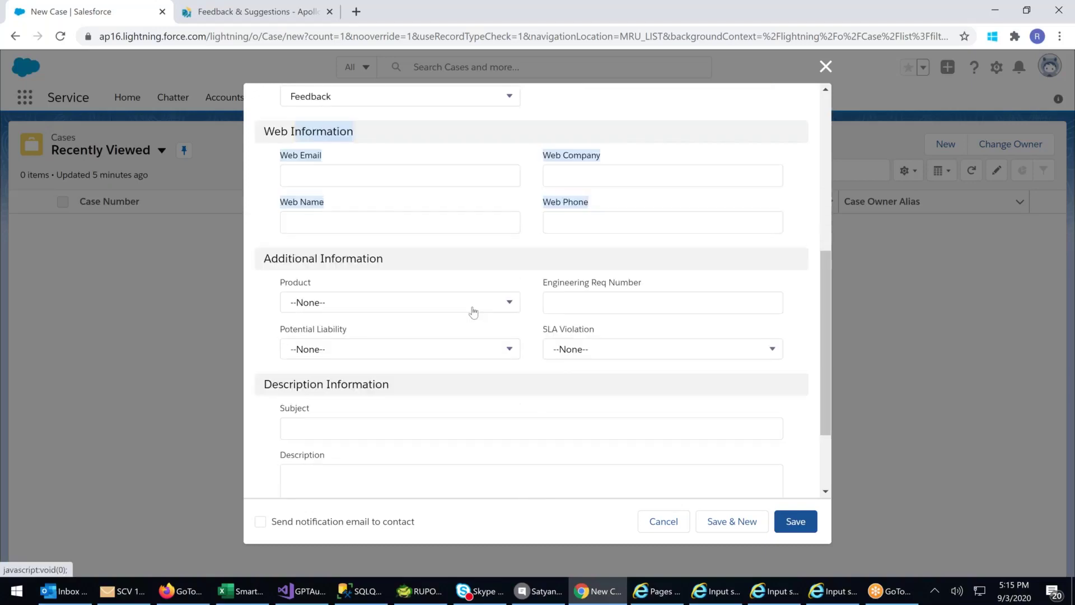
{"action": "left_click", "coordinate": [473, 309]}
{"action": "left_click_drag", "start_coordinate": [510, 384], "coordinate": [509, 439]}
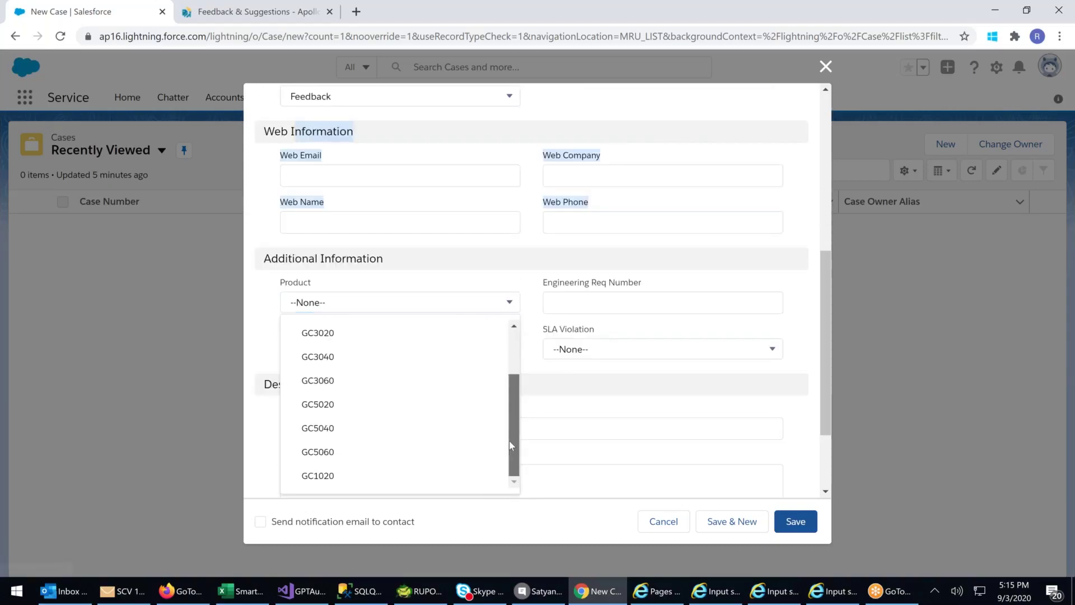
{"action": "left_click_drag", "start_coordinate": [515, 402], "coordinate": [511, 334]}
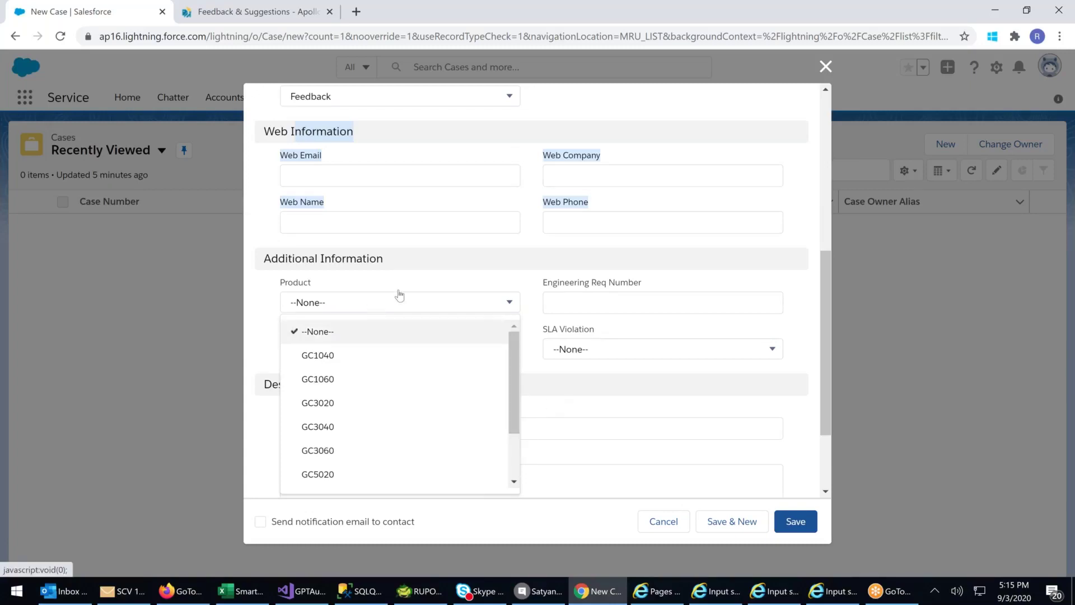
{"action": "left_click", "coordinate": [463, 271]}
{"action": "left_click", "coordinate": [576, 306]}
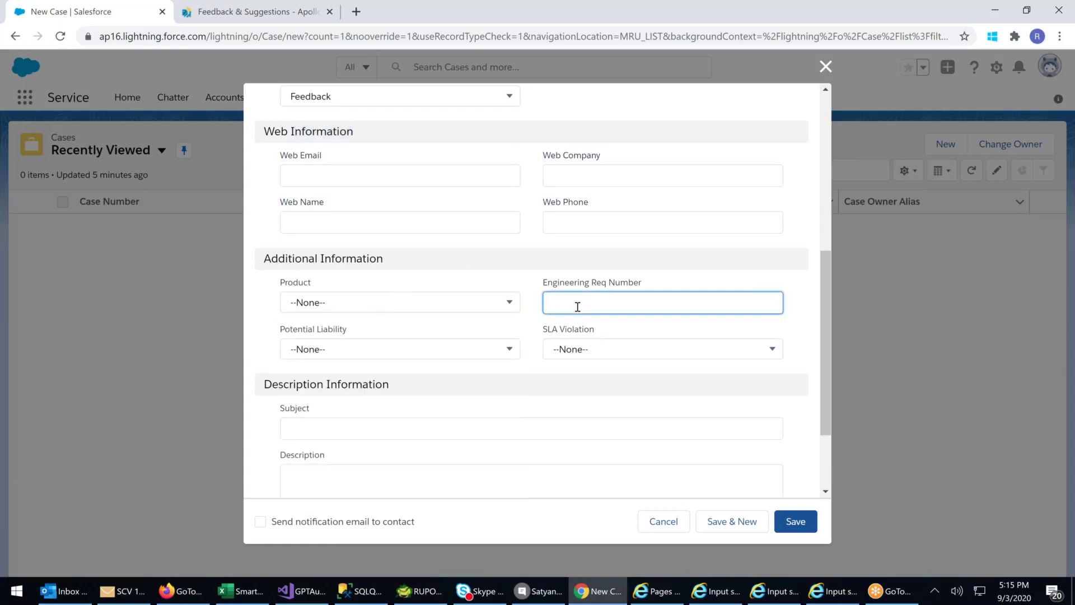
{"action": "type", "text": "544"}
- Set SLA Violation to No, Potential Liability to Yes and Product to GC1040
{"action": "left_click", "coordinate": [647, 350]}
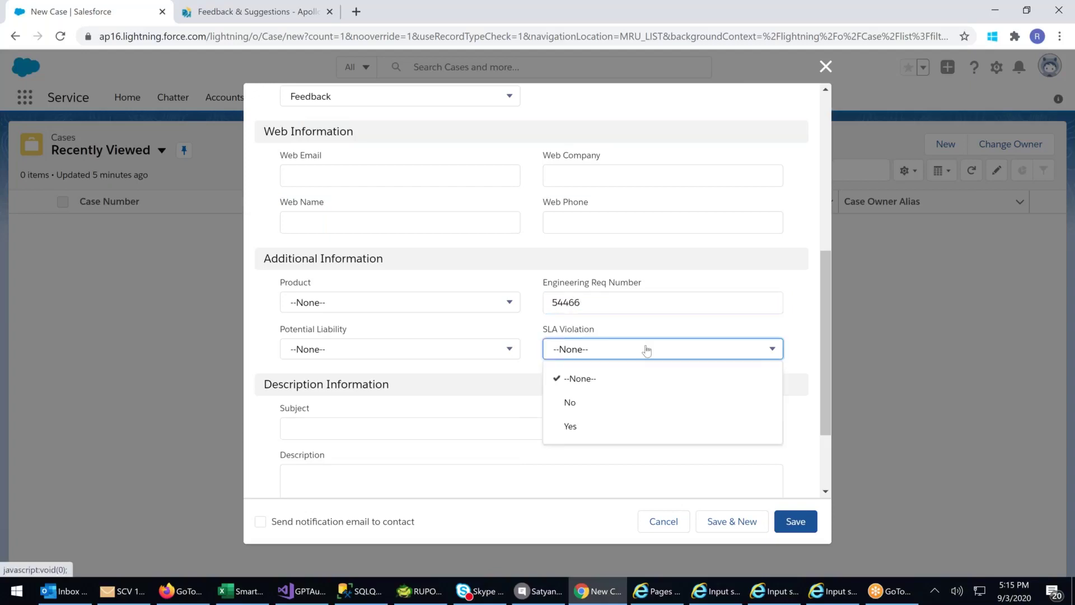
{"action": "left_click", "coordinate": [574, 409]}
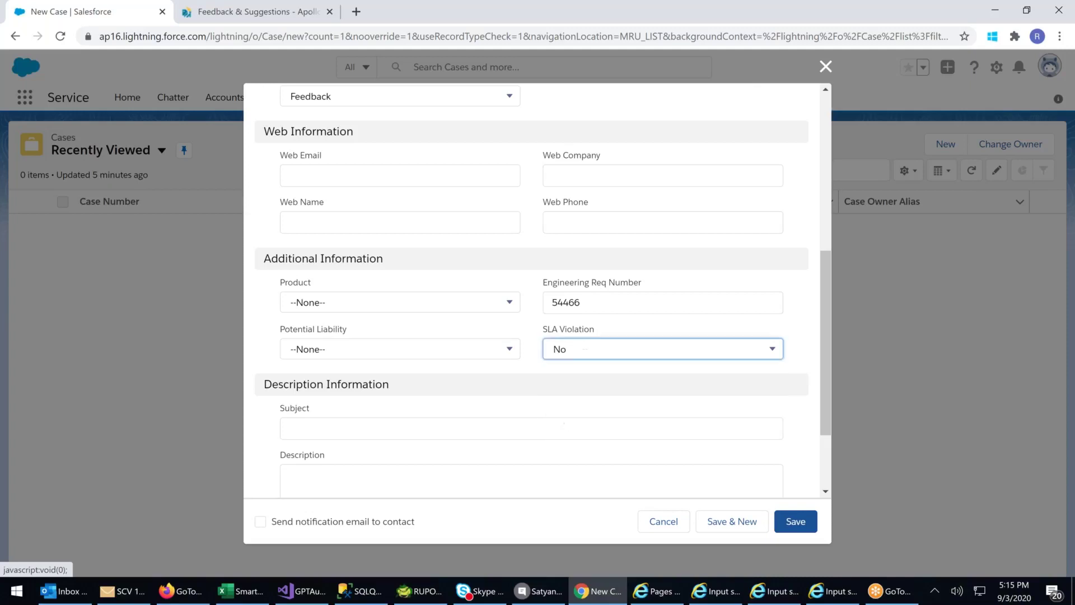
{"action": "left_click", "coordinate": [350, 350]}
{"action": "left_click", "coordinate": [309, 424]}
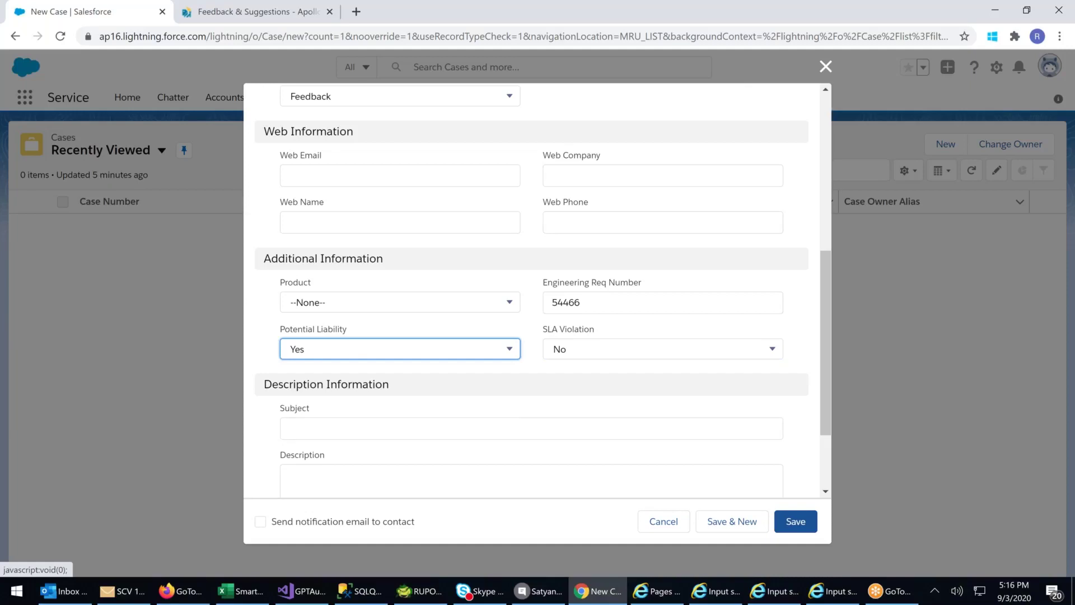
{"action": "left_click", "coordinate": [344, 312]}
{"action": "left_click", "coordinate": [321, 360]}
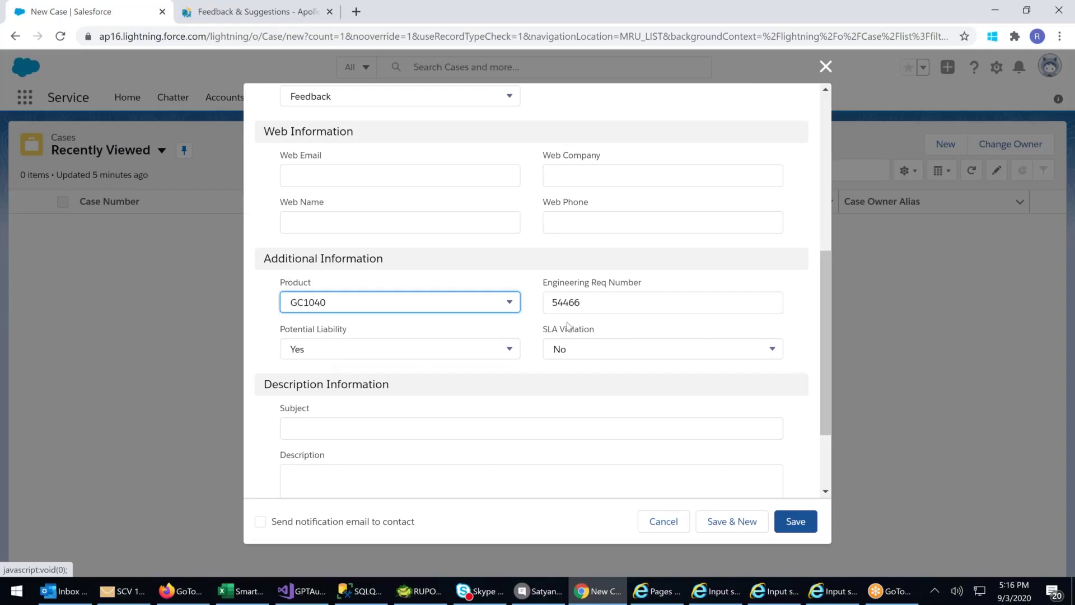
{"action": "scroll", "coordinate": [333, 312], "scroll_direction": "down", "scroll_amount": 2}
{"action": "left_click", "coordinate": [334, 313]}
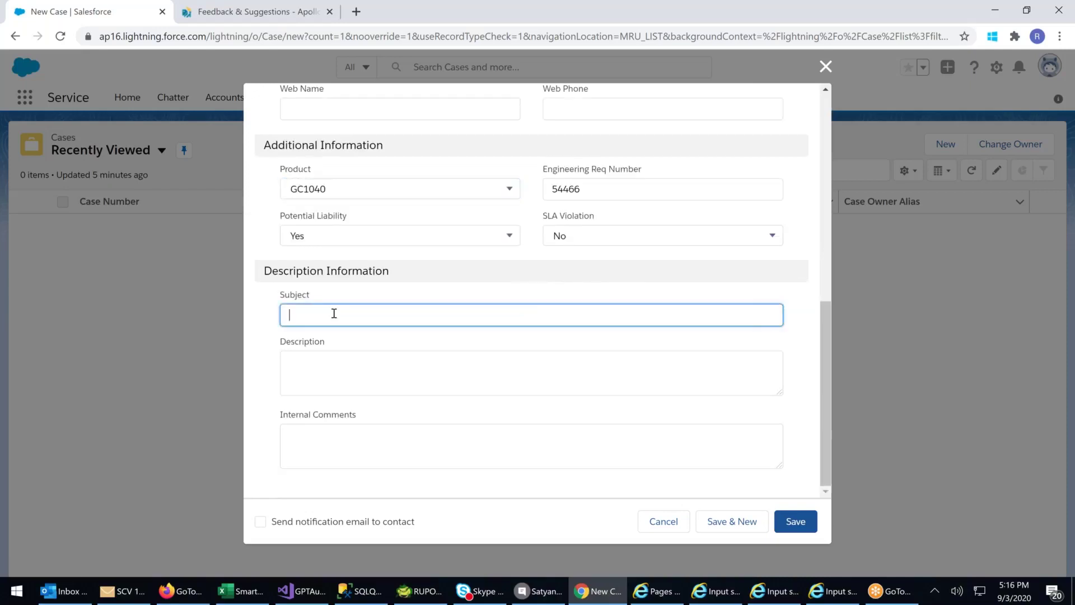
- Enter subject 'Lenovo Tab Not Working' and a description: new tab won't switch on, even when connected to the charger
{"action": "type", "text": "Lenovo Tab Not Working"}
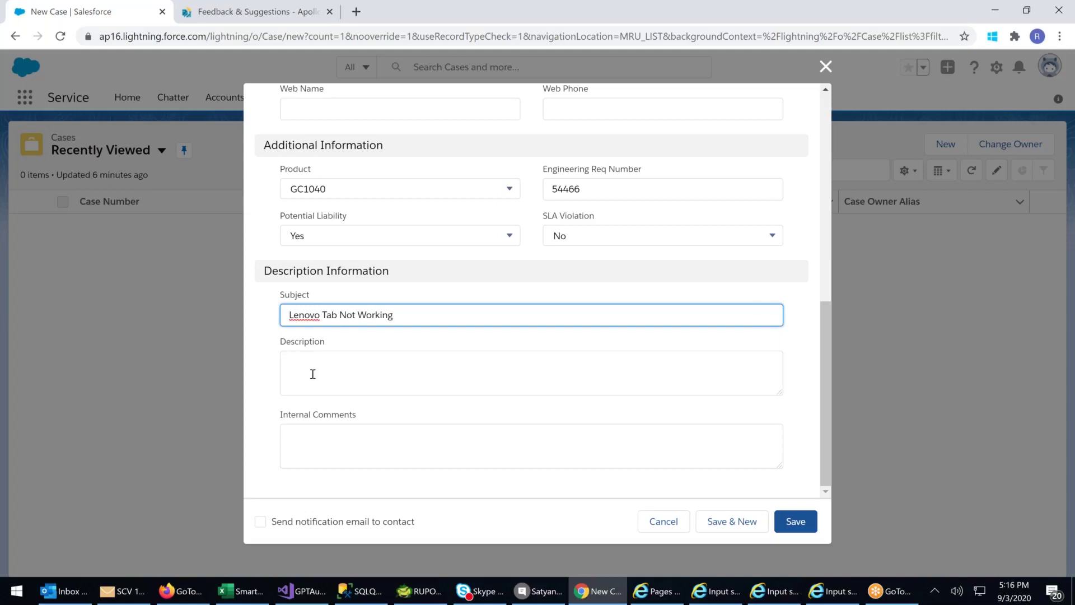
{"action": "left_click", "coordinate": [320, 366]}
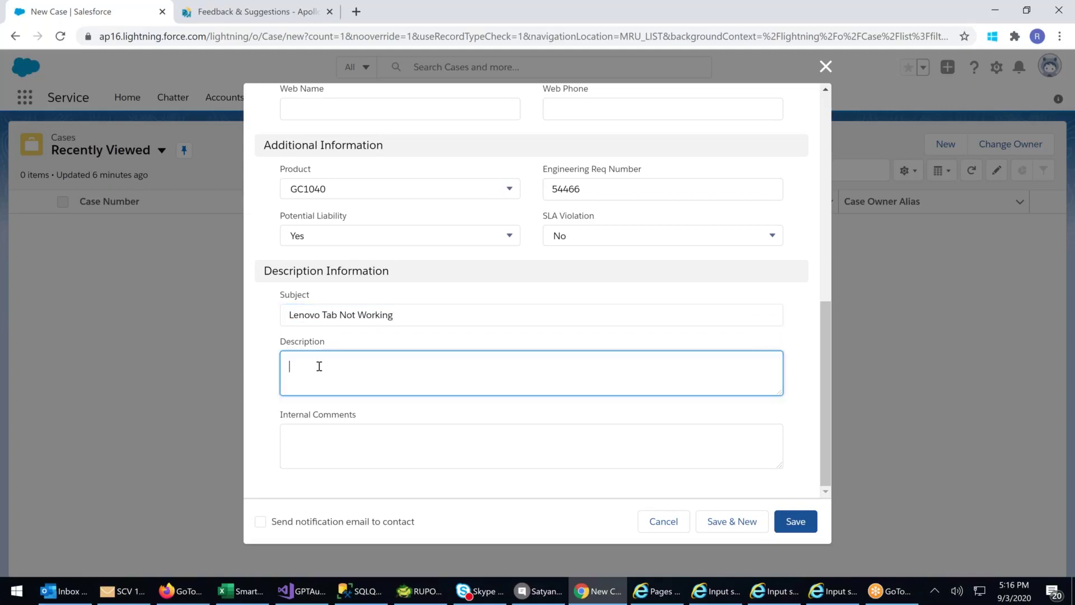
{"action": "type", "text": "New Tab , Tried tto switch on no wot"}
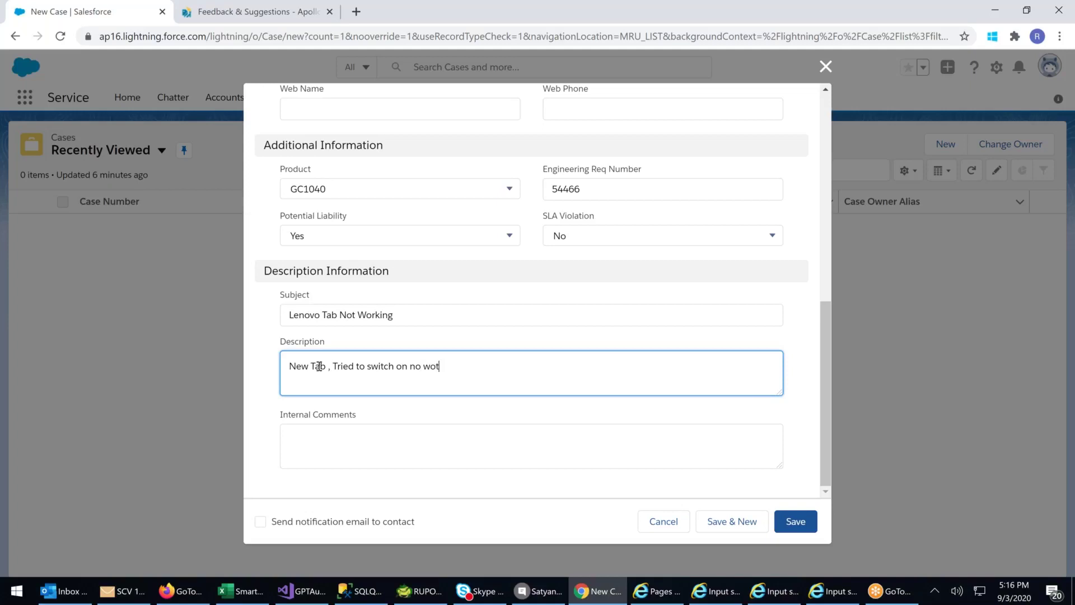
{"action": "key", "text": "BackSpace"}
{"action": "type", "text": "rking , X"}
{"action": "key", "text": "BackSpace"}
{"action": "type", "text": "Coo"}
{"action": "type", "text": "nnected to"}
{"action": "type", "text": " charger "}
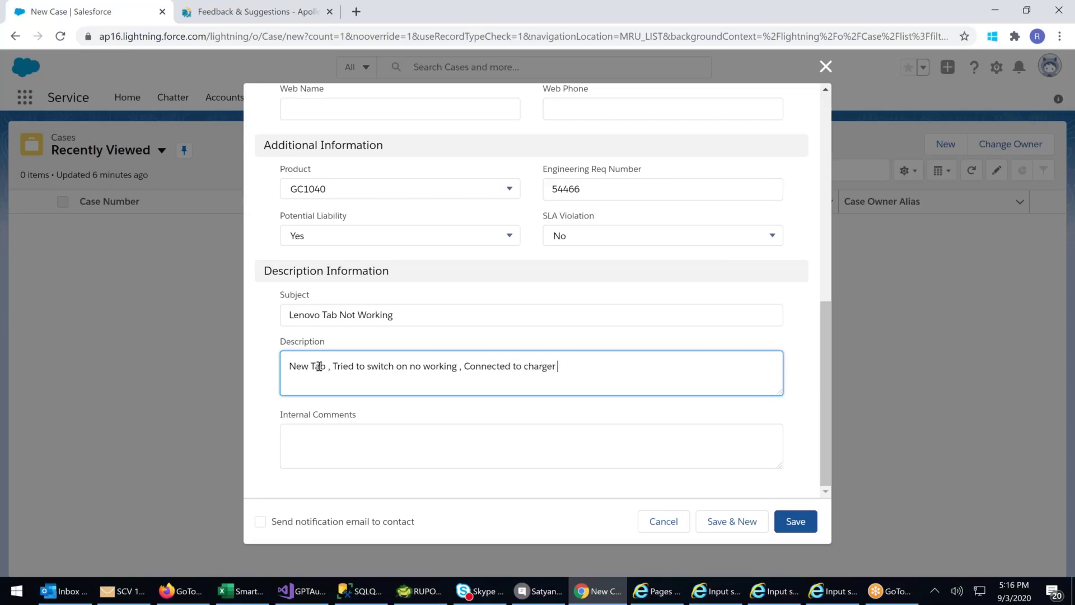
{"action": "type", "text": ", Not working"}
{"action": "triple_click", "coordinate": [535, 369]}
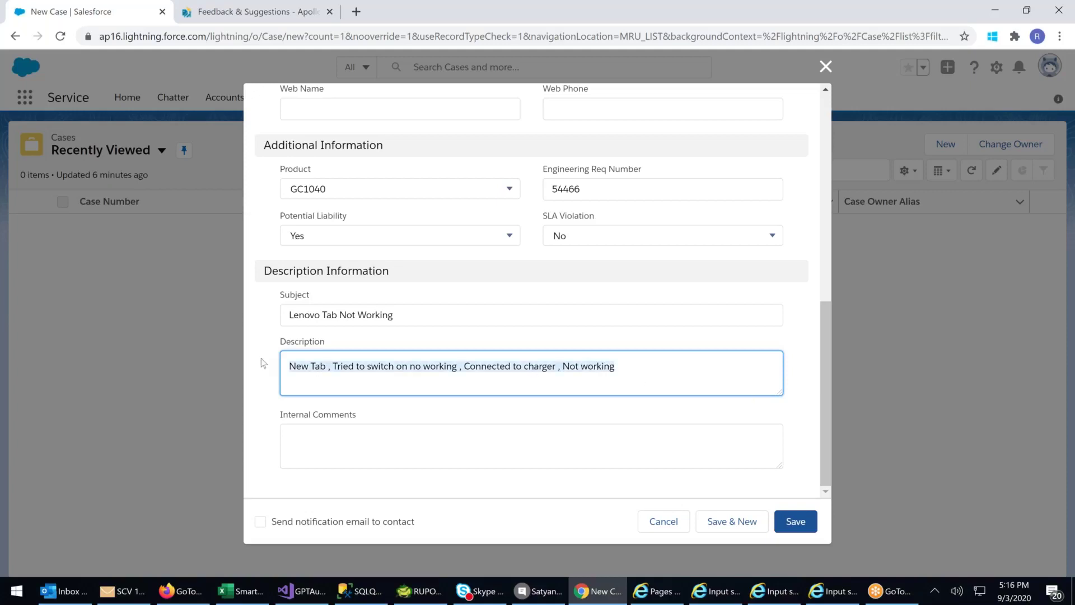
{"action": "left_click", "coordinate": [291, 440]}
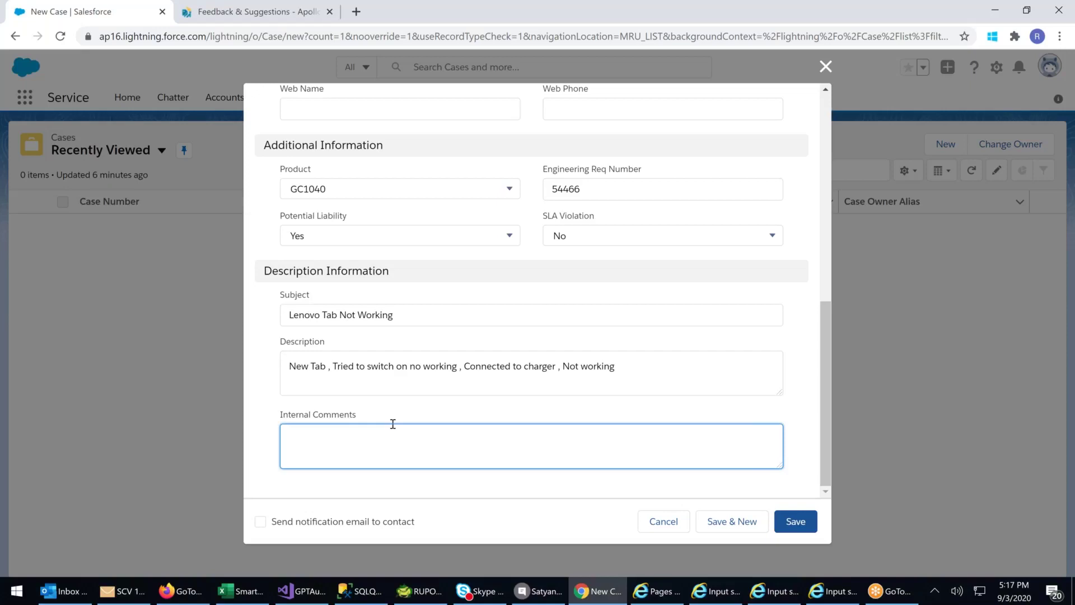
- Type the first internal comment line 'Tried Different available charger'
{"action": "type", "text": "Tried Diffrenr"}
{"action": "key", "text": "BackSpace"}
{"action": "type", "text": "t avai;able charger"}
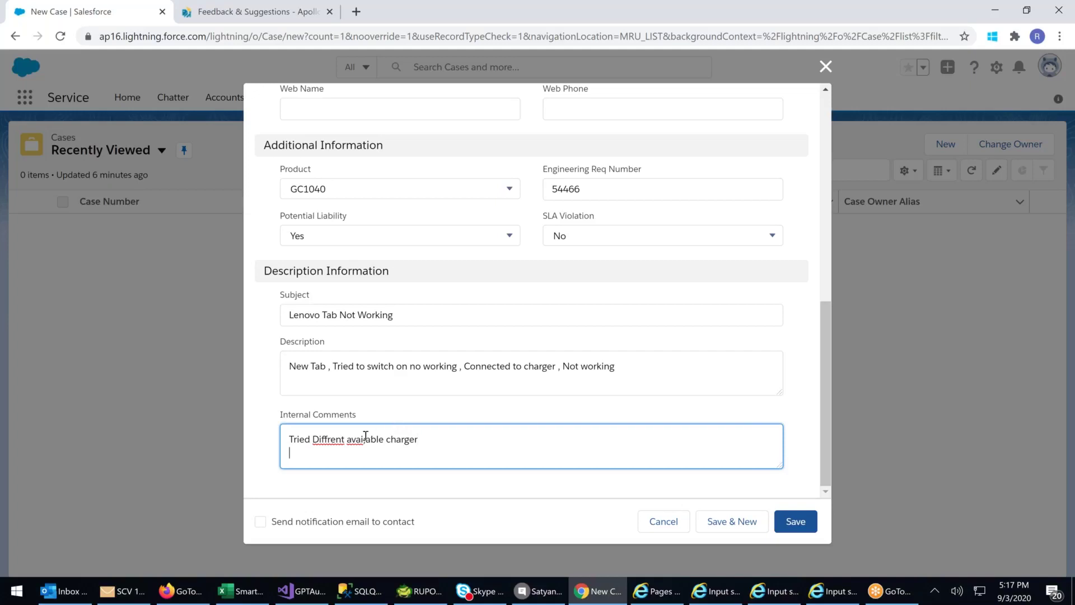
{"action": "left_click", "coordinate": [368, 440]}
{"action": "key", "text": "BackSpace"}
{"action": "left_click", "coordinate": [461, 439]}
- Add a second comment line 'Reset the battery , No Go'
{"action": "key", "text": "Return"}
{"action": "type", "text": "R"}
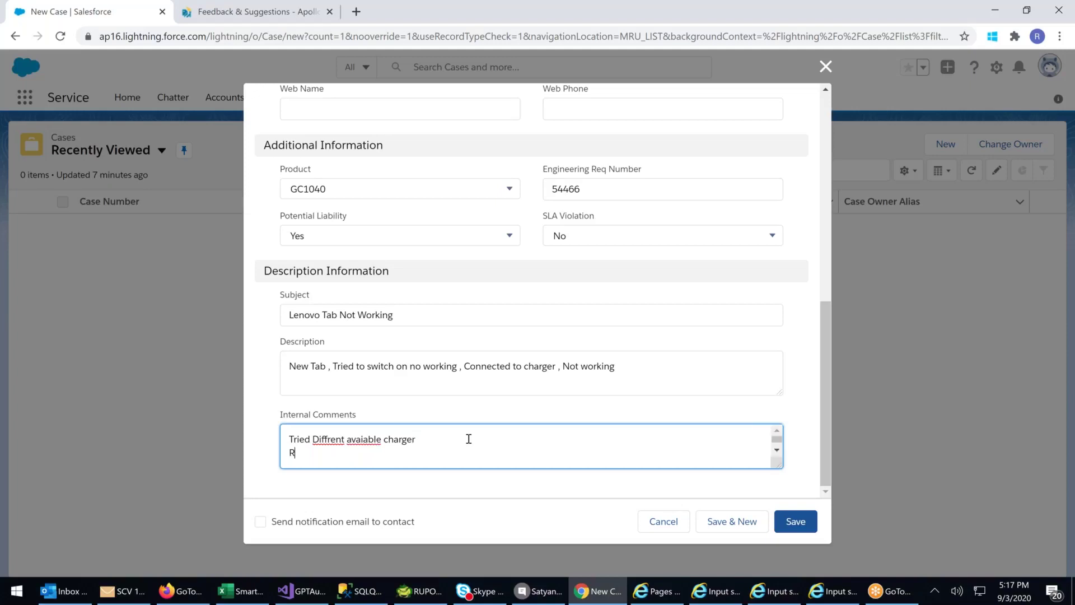
{"action": "type", "text": "eset the batterry , No Go"}
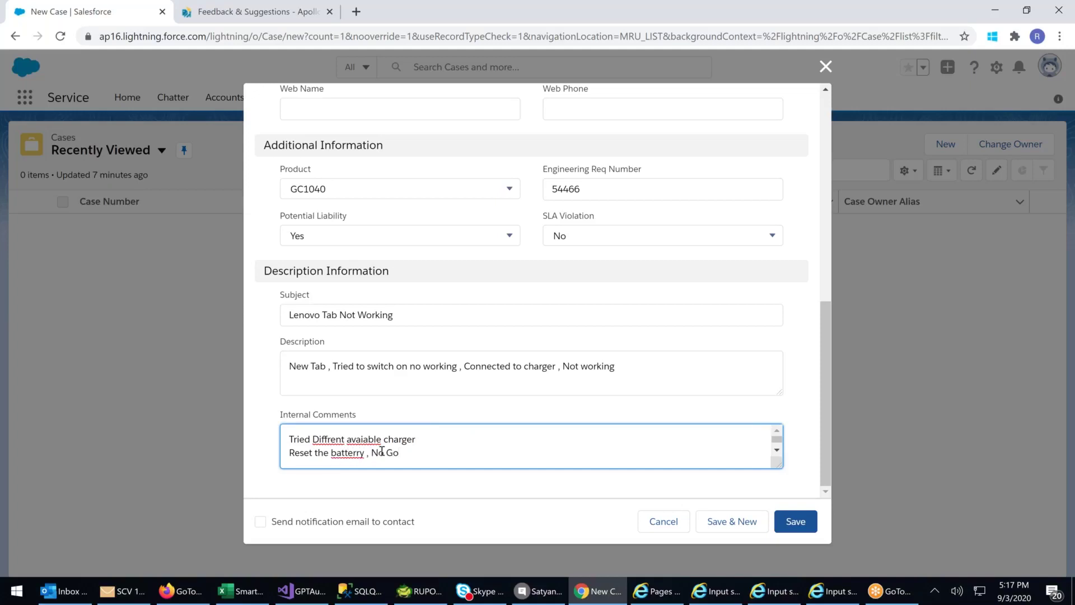
- Fix the misspellings batterry, Diffrent and avaiable with spell-check suggestions
{"action": "right_click", "coordinate": [358, 458]}
{"action": "left_click", "coordinate": [337, 460]}
{"action": "right_click", "coordinate": [348, 454]}
{"action": "left_click", "coordinate": [378, 269]}
{"action": "right_click", "coordinate": [330, 439]}
{"action": "left_click", "coordinate": [384, 249]}
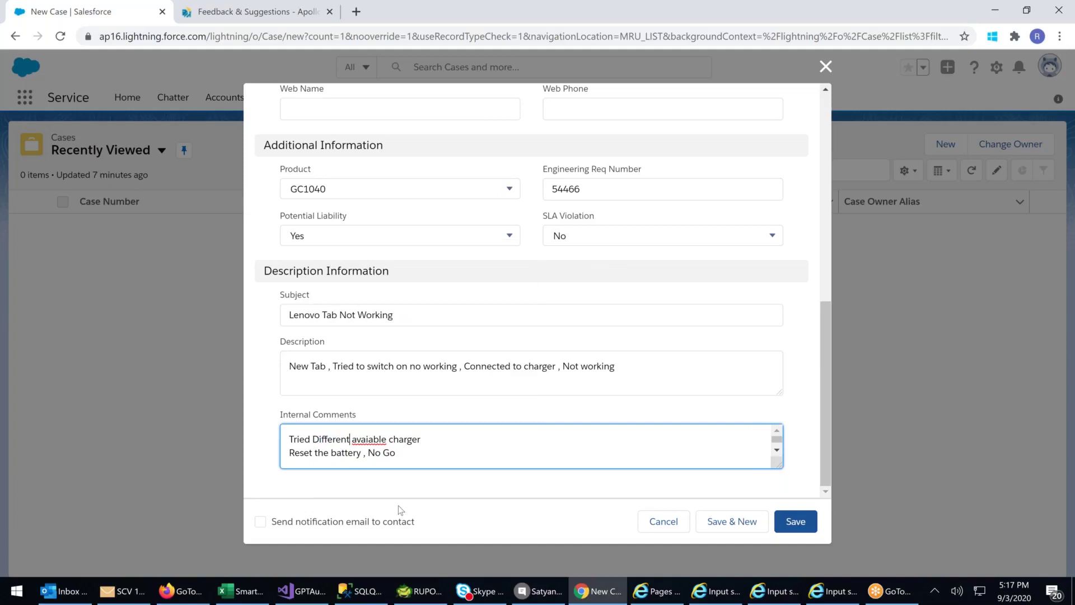
{"action": "right_click", "coordinate": [389, 433]}
{"action": "left_click", "coordinate": [437, 258]}
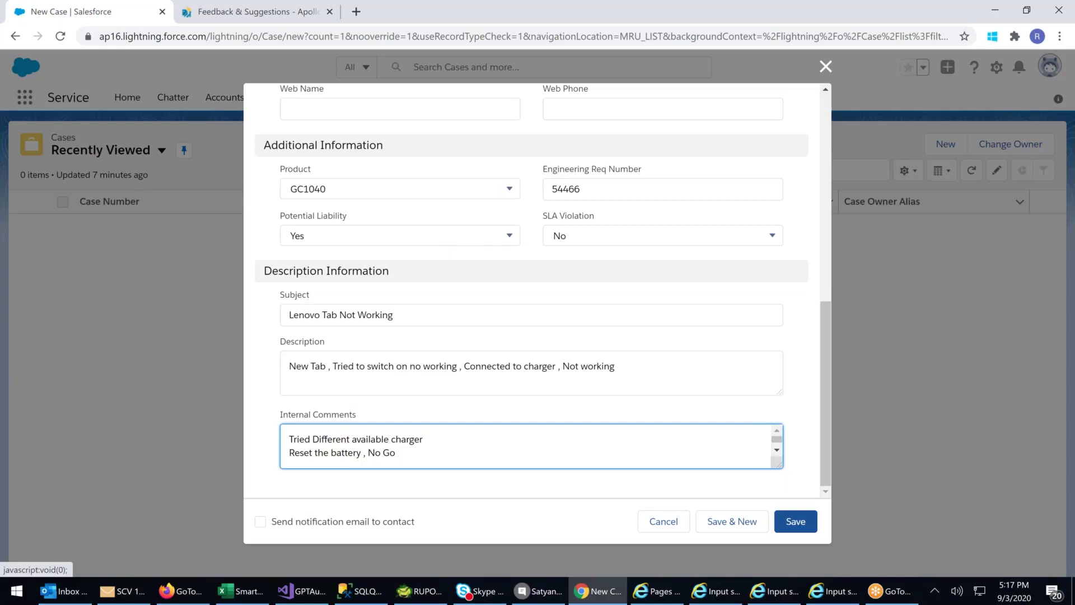
- Tick 'Send notification email to contact' and save the case as 00001026
{"action": "left_click", "coordinate": [261, 522]}
{"action": "scroll", "coordinate": [447, 351], "scroll_direction": "up", "scroll_amount": 3}
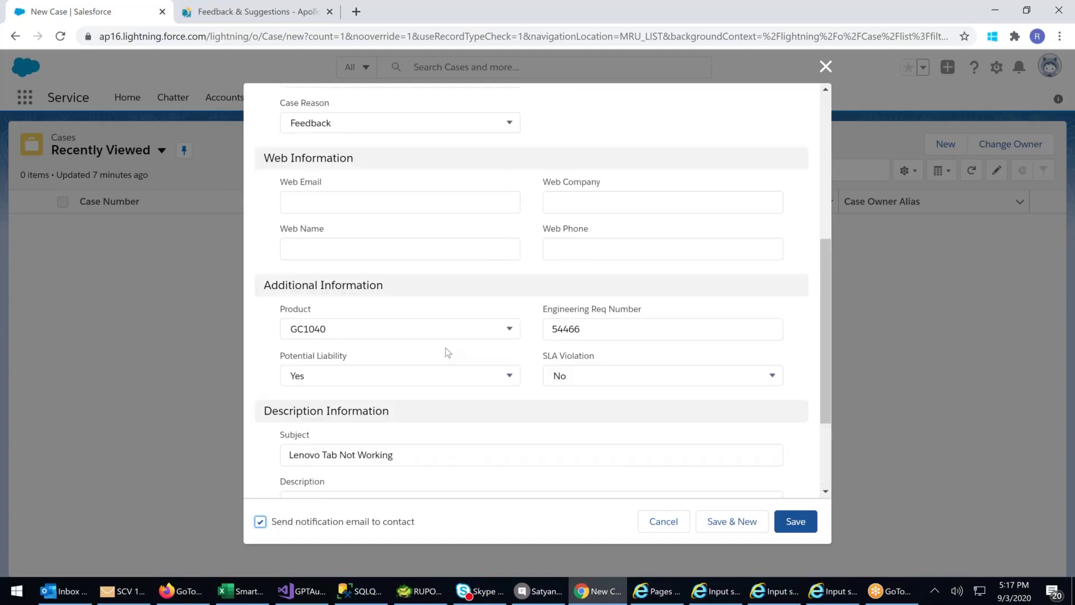
{"action": "scroll", "coordinate": [445, 351], "scroll_direction": "down", "scroll_amount": 3}
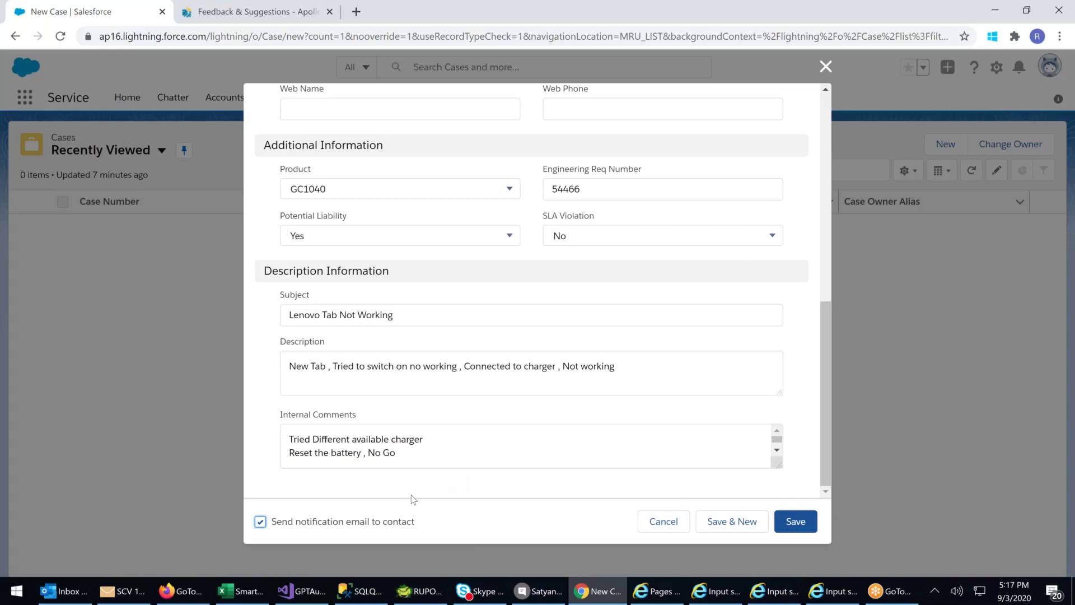
{"action": "left_click_drag", "start_coordinate": [279, 525], "coordinate": [420, 527]}
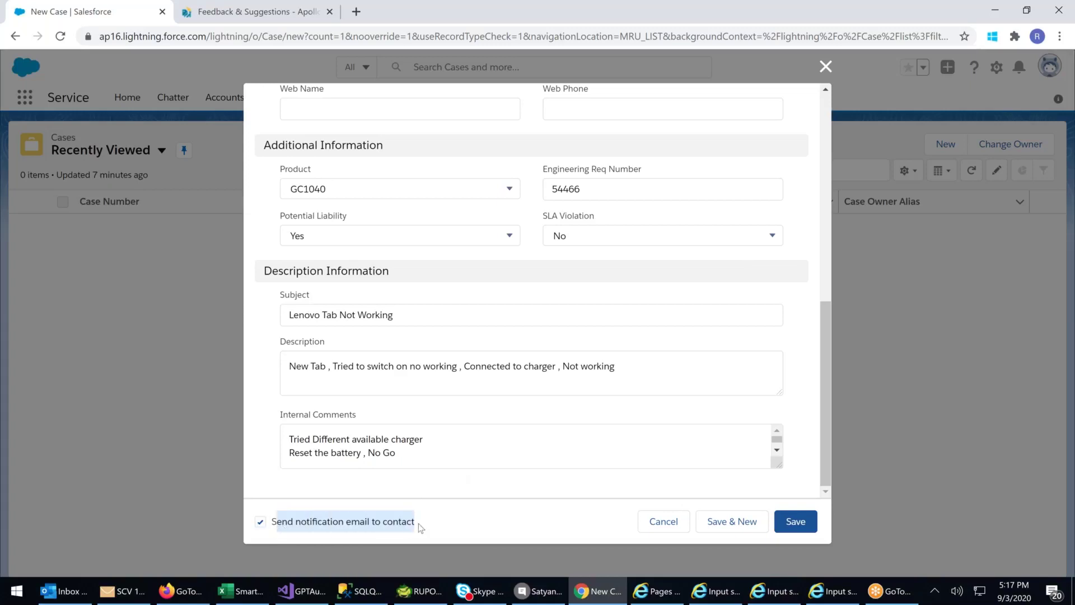
{"action": "left_click", "coordinate": [801, 524]}
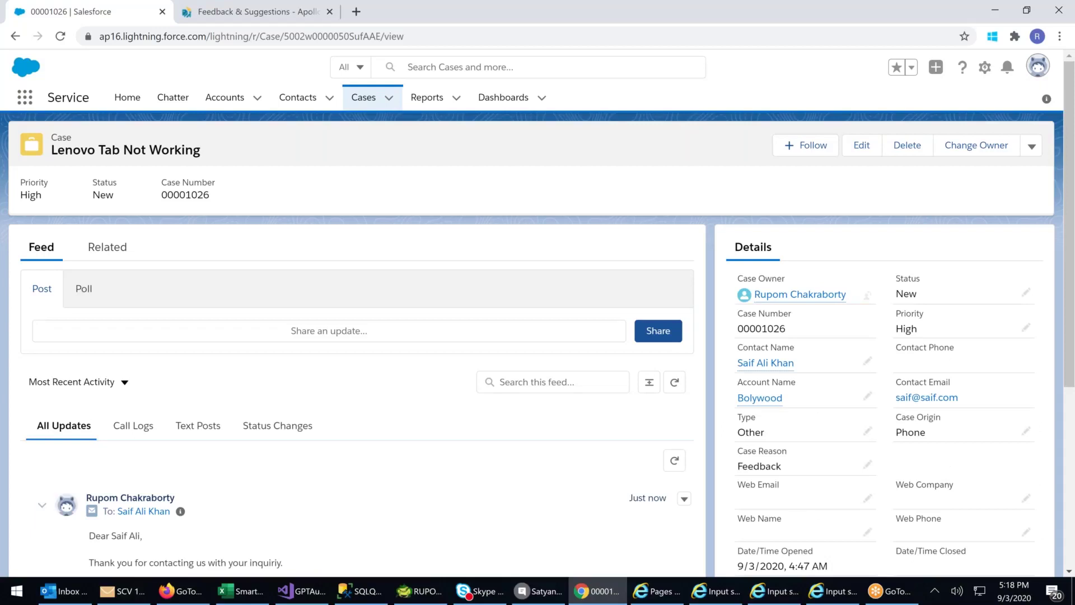
{"action": "scroll", "coordinate": [274, 476], "scroll_direction": "down", "scroll_amount": 3}
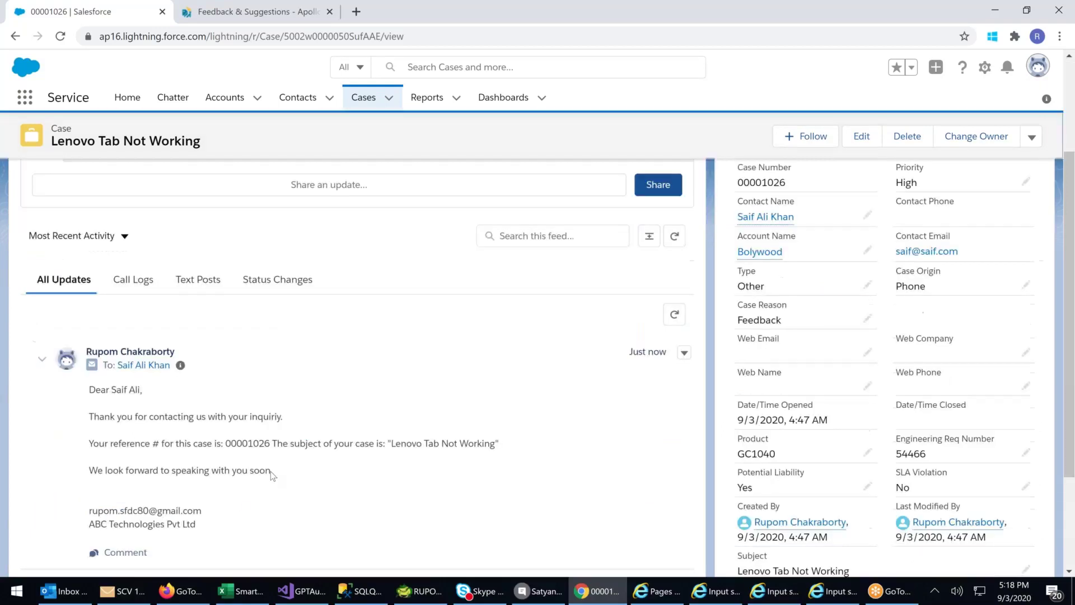
{"action": "scroll", "coordinate": [273, 475], "scroll_direction": "down", "scroll_amount": 1}
{"action": "left_click_drag", "start_coordinate": [82, 325], "coordinate": [286, 463]}
{"action": "left_click", "coordinate": [286, 463]}
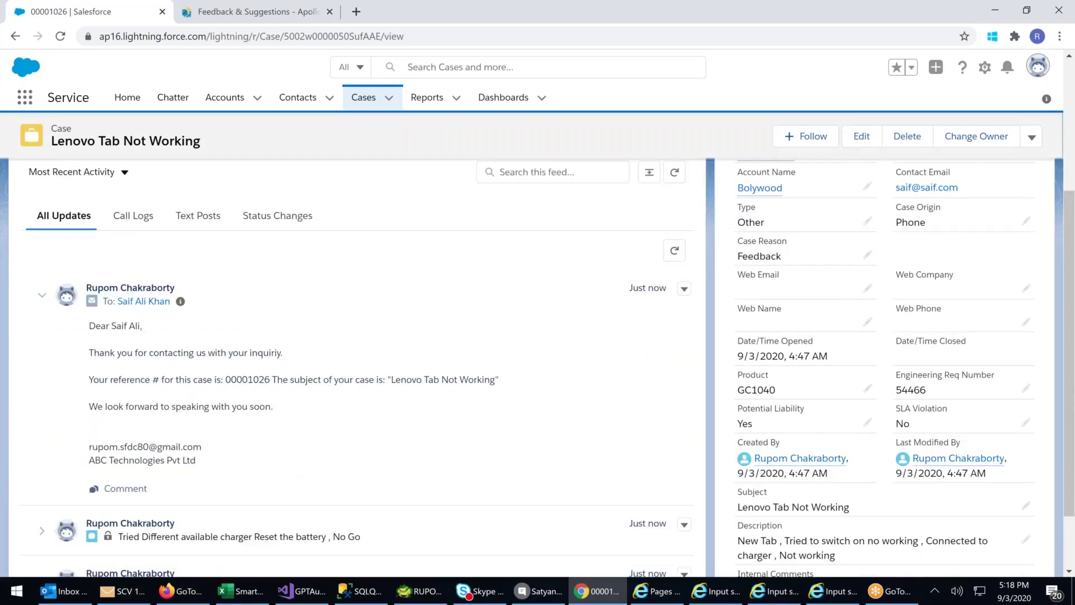
{"action": "left_click_drag", "start_coordinate": [94, 327], "coordinate": [282, 352]}
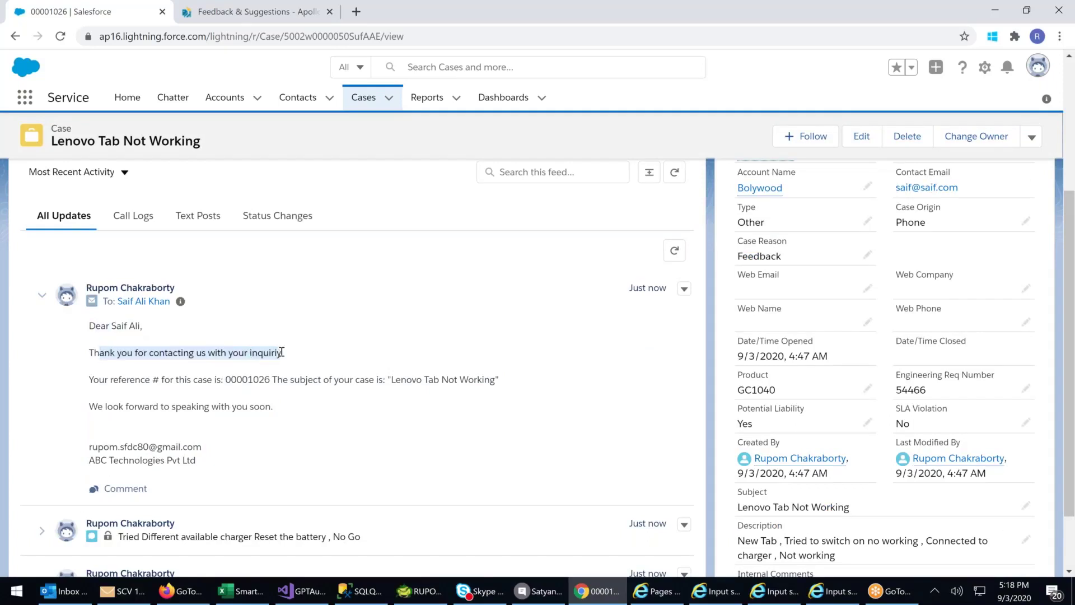
{"action": "left_click", "coordinate": [303, 365]}
{"action": "left_click_drag", "start_coordinate": [113, 380], "coordinate": [499, 381]}
{"action": "left_click", "coordinate": [332, 391]}
{"action": "left_click", "coordinate": [370, 385]}
{"action": "left_click", "coordinate": [155, 417]}
{"action": "left_click_drag", "start_coordinate": [107, 407], "coordinate": [274, 408]}
{"action": "left_click", "coordinate": [308, 427]}
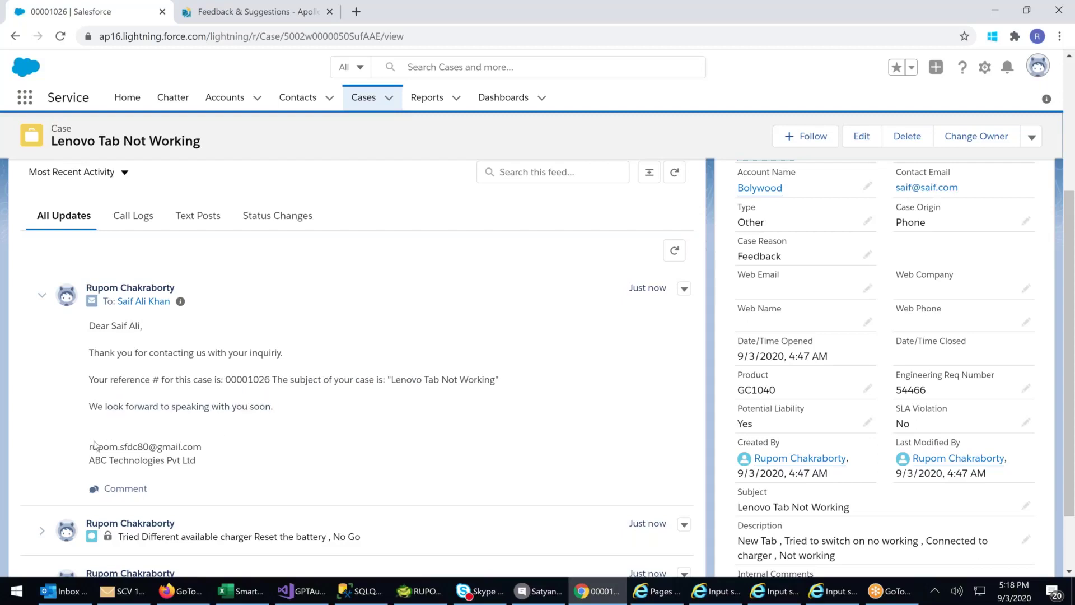
{"action": "left_click_drag", "start_coordinate": [89, 447], "coordinate": [230, 451]}
{"action": "left_click", "coordinate": [240, 458]}
{"action": "left_click_drag", "start_coordinate": [89, 460], "coordinate": [286, 454]}
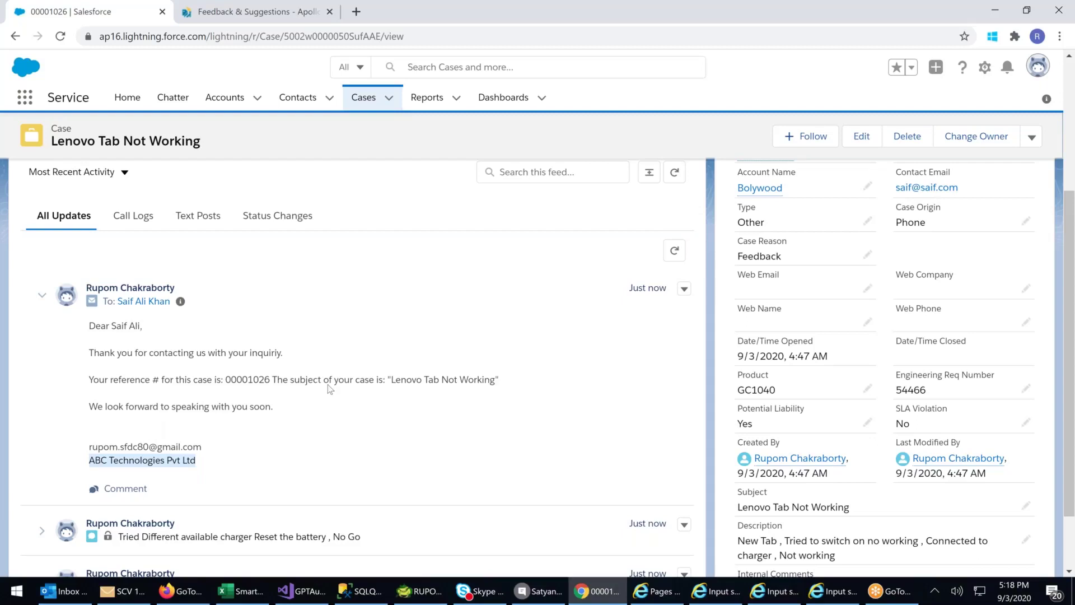
{"action": "scroll", "coordinate": [868, 347], "scroll_direction": "up", "scroll_amount": 4}
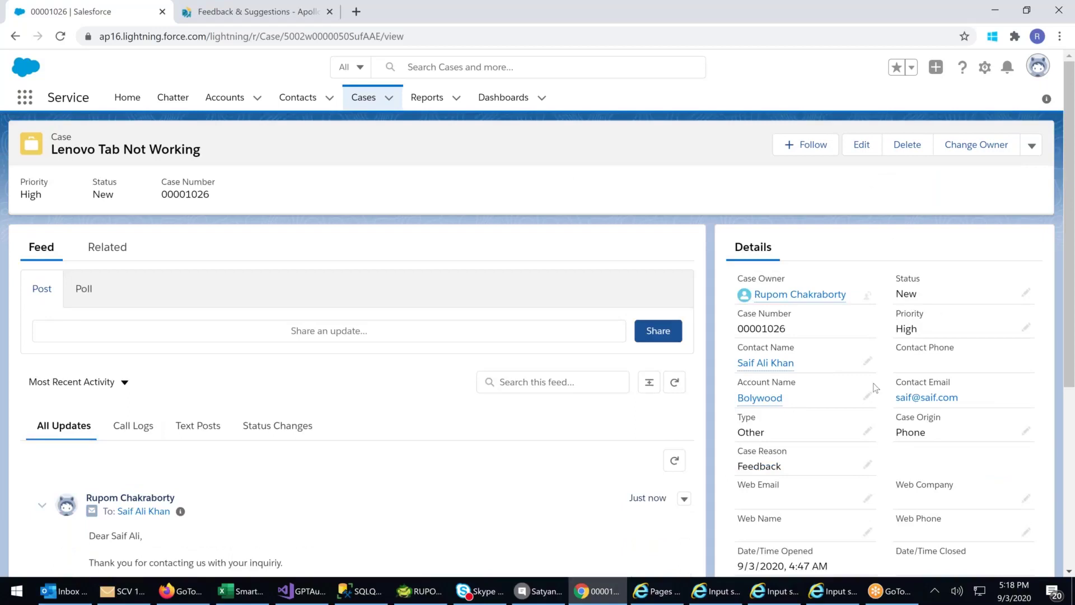
{"action": "scroll", "coordinate": [861, 355], "scroll_direction": "down", "scroll_amount": 1}
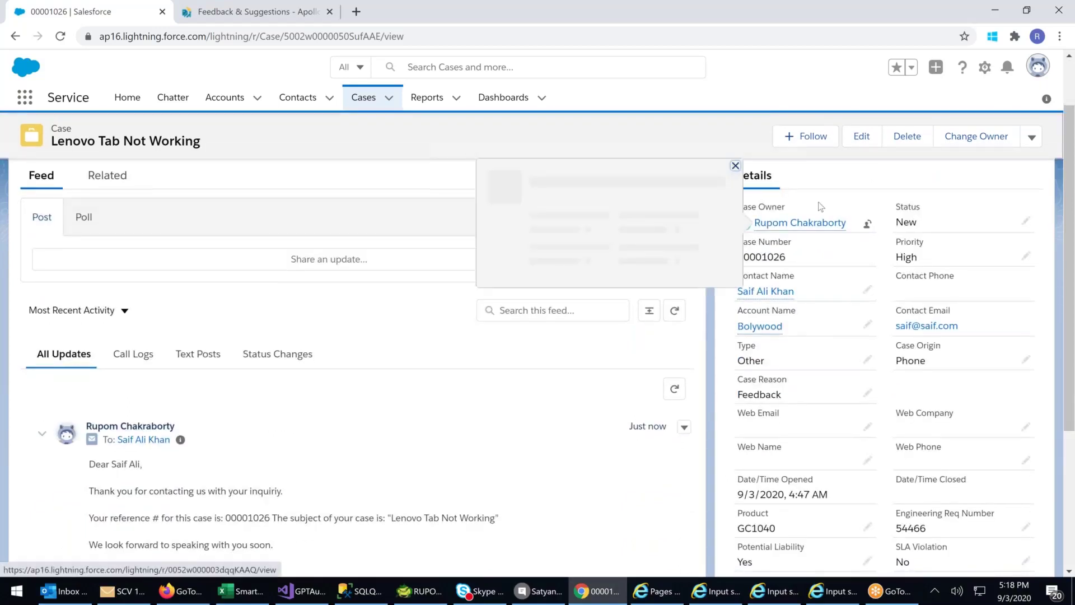
{"action": "scroll", "coordinate": [831, 250], "scroll_direction": "down", "scroll_amount": 2}
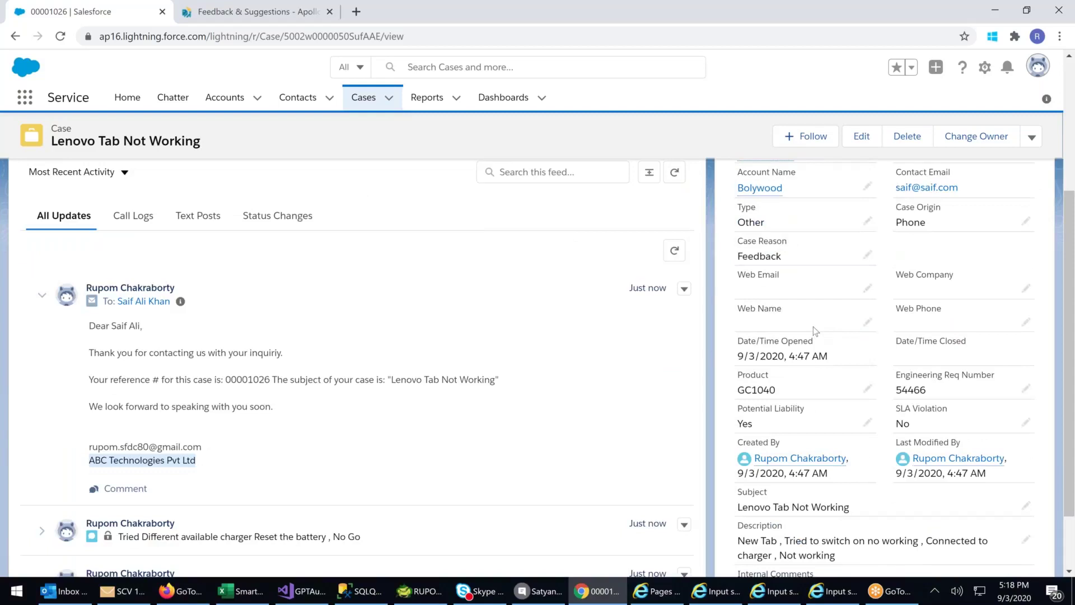
{"action": "scroll", "coordinate": [813, 327], "scroll_direction": "down", "scroll_amount": 1}
{"action": "scroll", "coordinate": [790, 472], "scroll_direction": "down", "scroll_amount": 1}
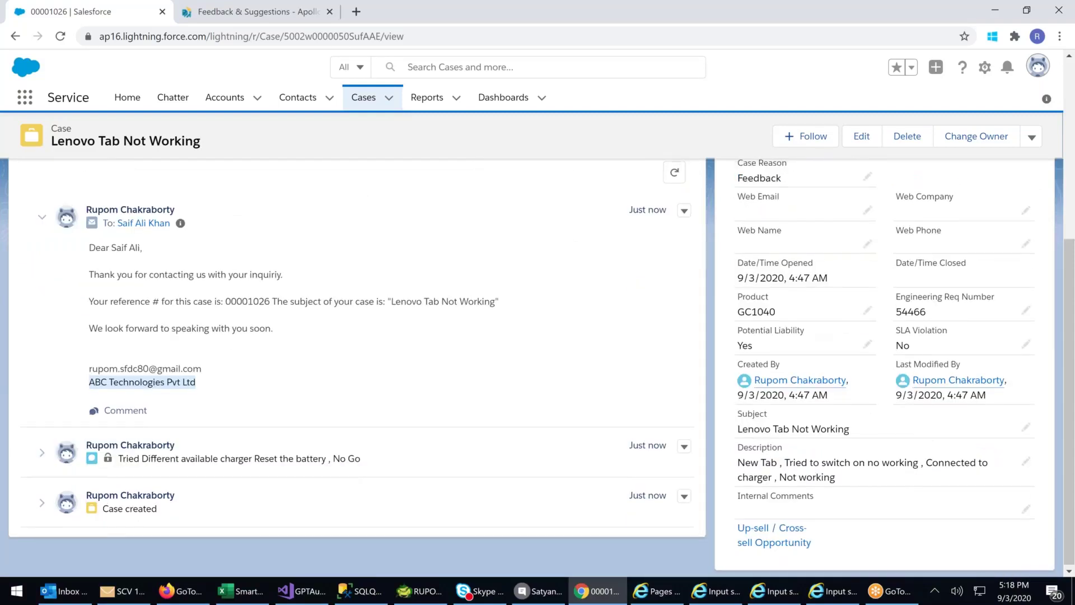
- Show case 00001026's Related lists: Activity History, one case comment, no attachments
{"action": "scroll", "coordinate": [168, 364], "scroll_direction": "up", "scroll_amount": 3}
{"action": "left_click", "coordinate": [132, 346]}
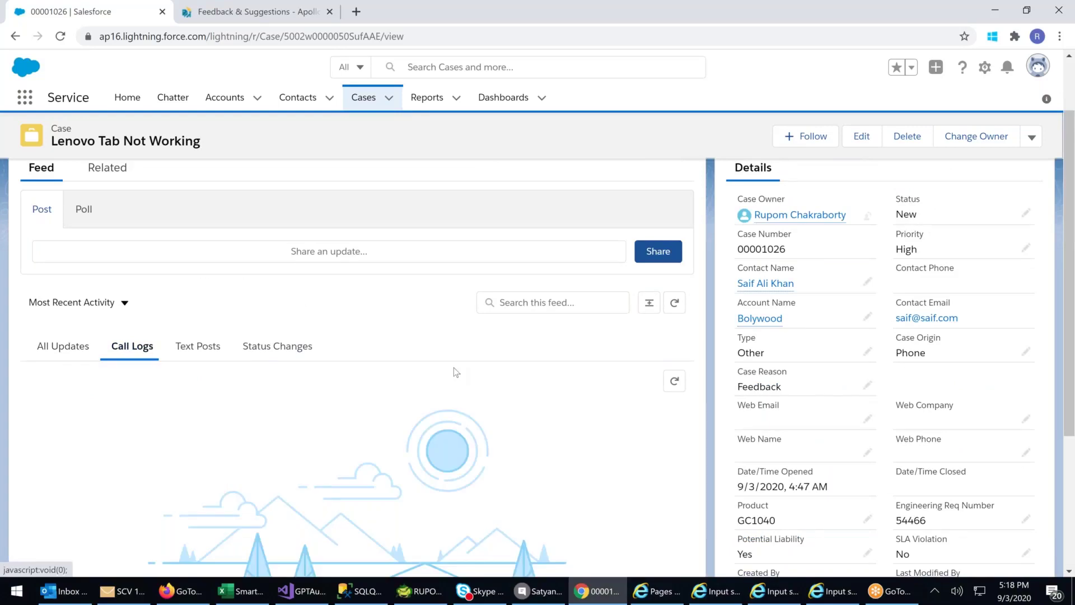
{"action": "scroll", "coordinate": [455, 370], "scroll_direction": "down", "scroll_amount": 2}
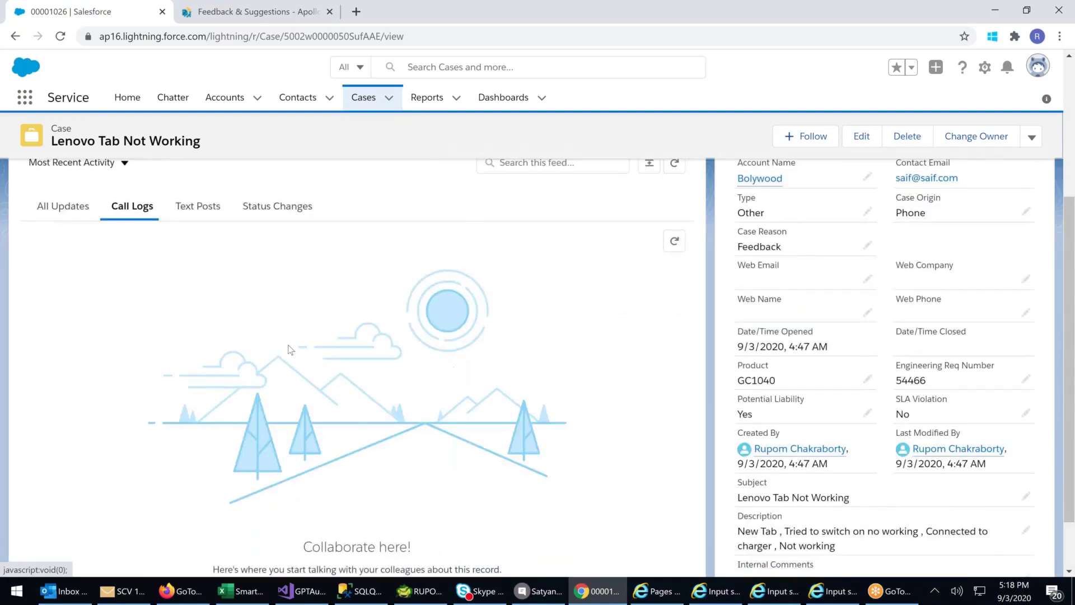
{"action": "scroll", "coordinate": [291, 350], "scroll_direction": "up", "scroll_amount": 3}
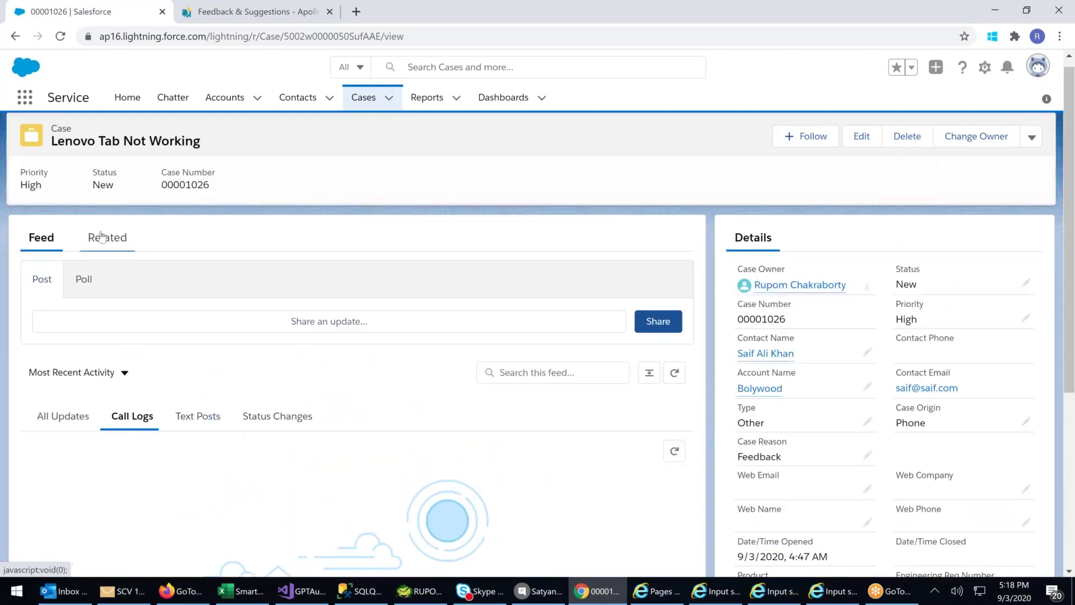
{"action": "left_click", "coordinate": [101, 239]}
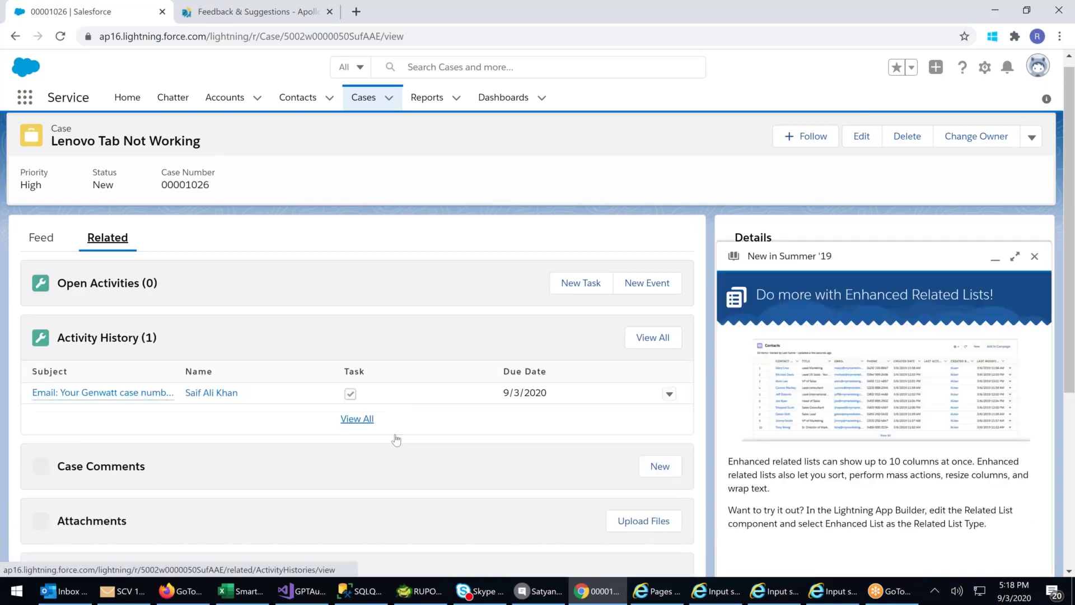
{"action": "scroll", "coordinate": [671, 408], "scroll_direction": "down", "scroll_amount": 2}
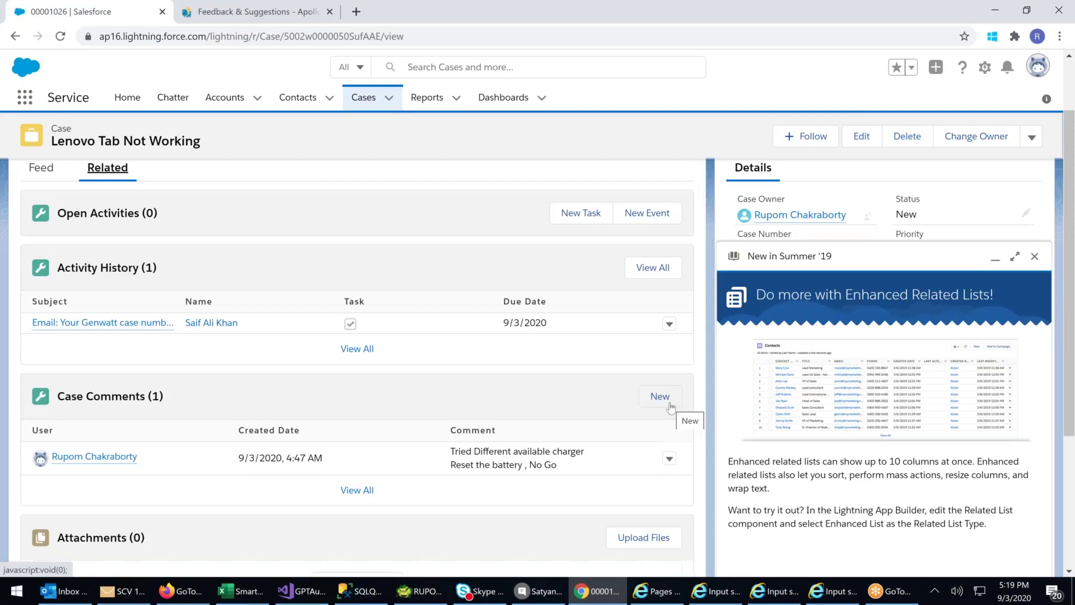
- Add and save the case comment 'Called the cust. Tried jdjfdhgdfhgkdfjgkjgkfg'
{"action": "left_click", "coordinate": [671, 407]}
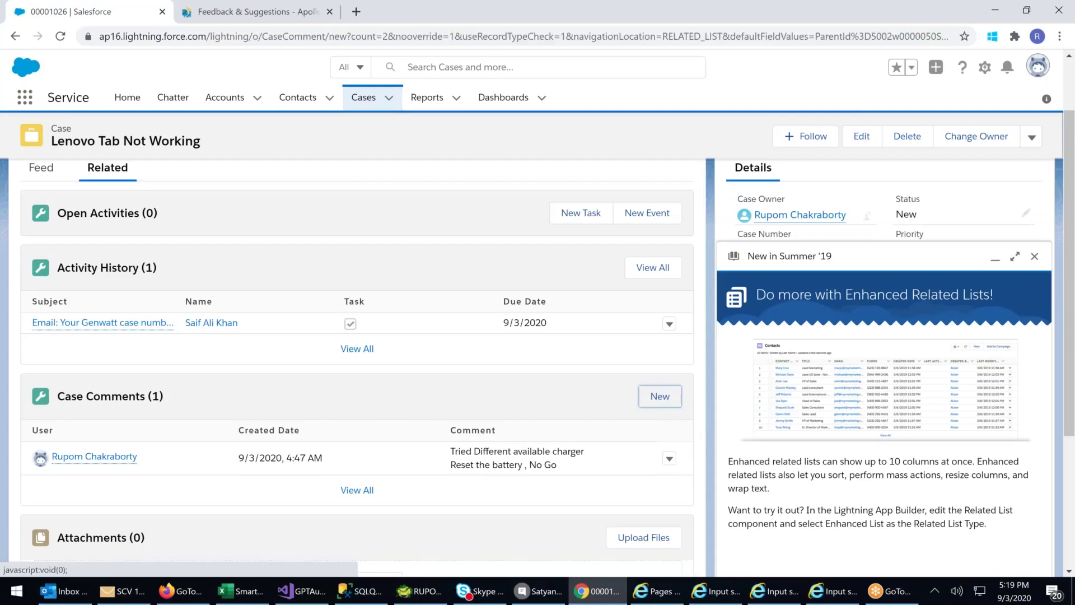
{"action": "type", "text": "Calle"}
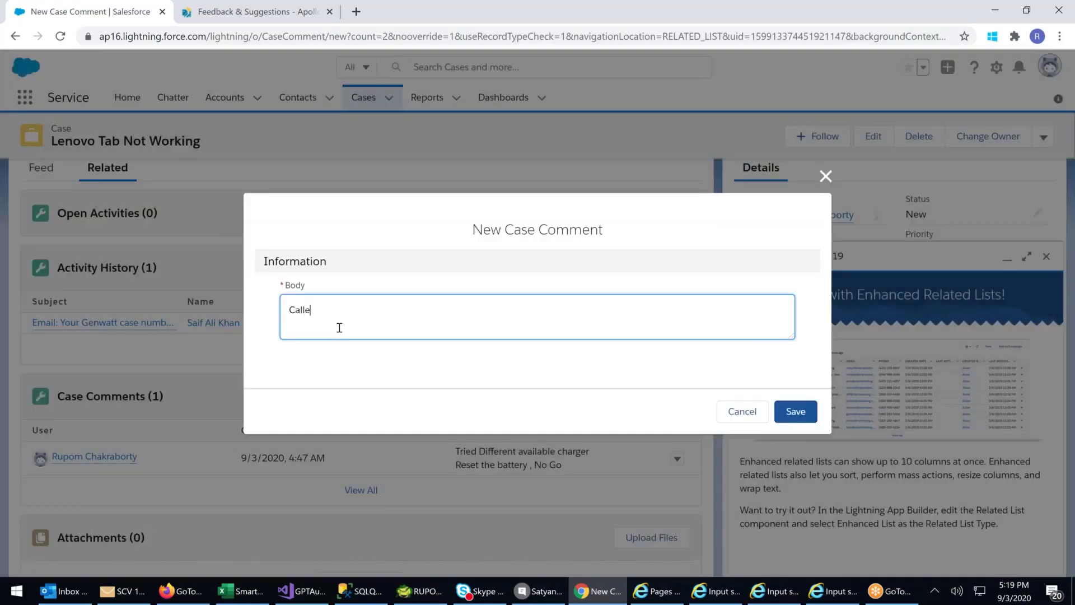
{"action": "type", "text": "d the cust. T"}
{"action": "type", "text": "ried jdjfdhgdfhgkdfjgkjgkfg"}
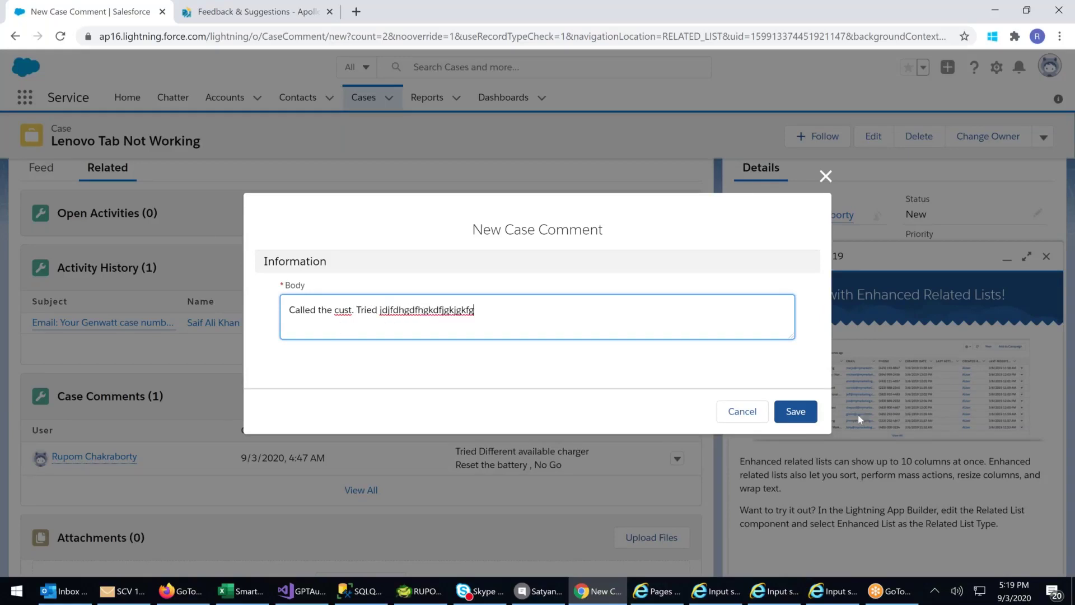
{"action": "left_click", "coordinate": [809, 414]}
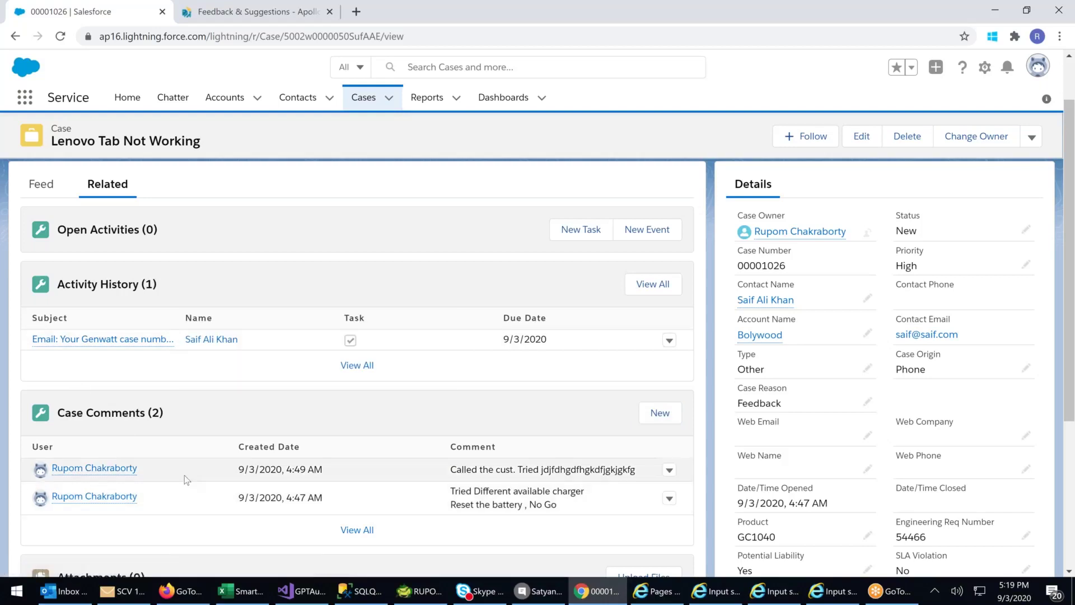
{"action": "scroll", "coordinate": [357, 460], "scroll_direction": "down", "scroll_amount": 1}
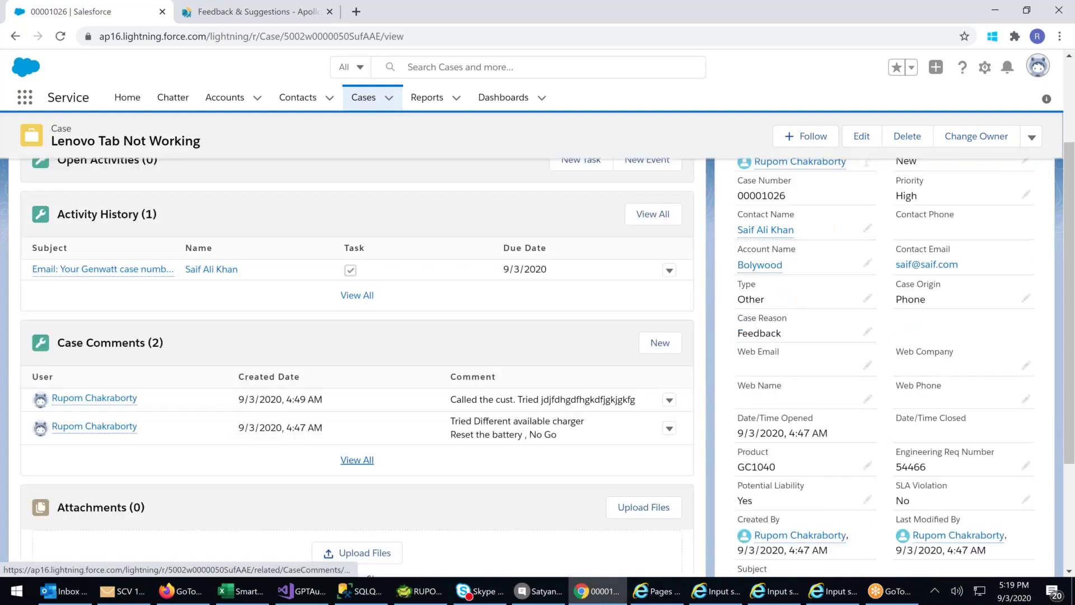
{"action": "scroll", "coordinate": [200, 459], "scroll_direction": "down", "scroll_amount": 2}
{"action": "scroll", "coordinate": [199, 460], "scroll_direction": "down", "scroll_amount": 1}
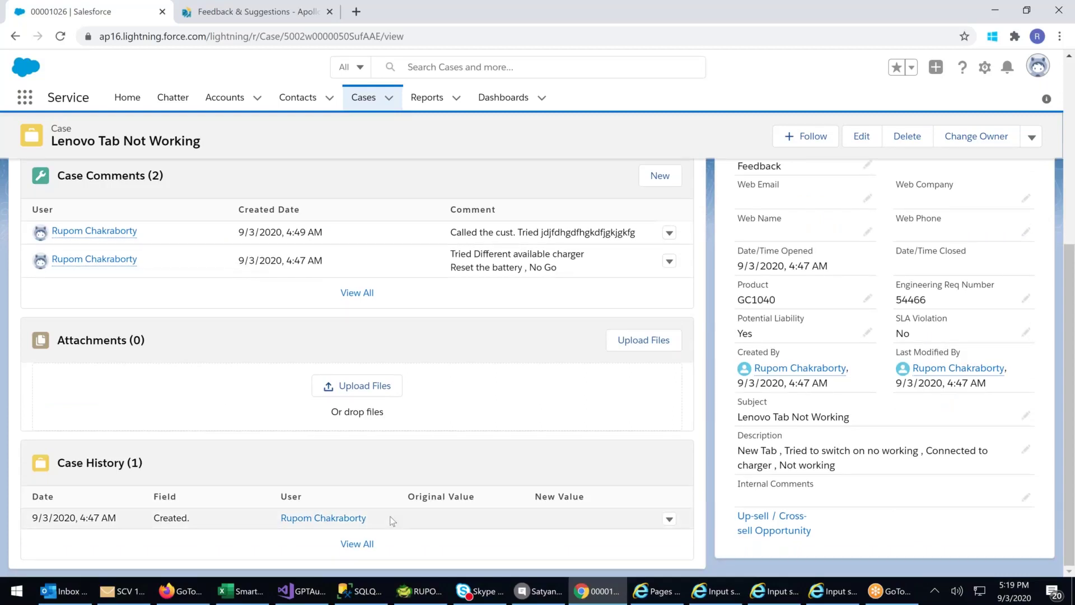
{"action": "scroll", "coordinate": [392, 522], "scroll_direction": "up", "scroll_amount": 2}
{"action": "scroll", "coordinate": [261, 461], "scroll_direction": "up", "scroll_amount": 2}
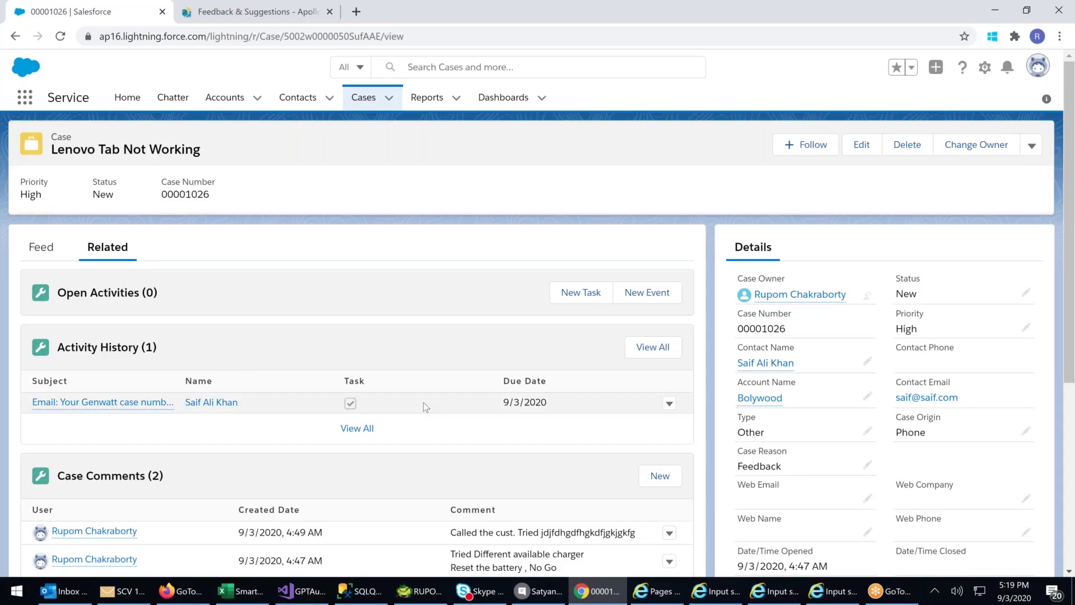
{"action": "scroll", "coordinate": [878, 392], "scroll_direction": "down", "scroll_amount": 1}
{"action": "scroll", "coordinate": [878, 392], "scroll_direction": "up", "scroll_amount": 1}
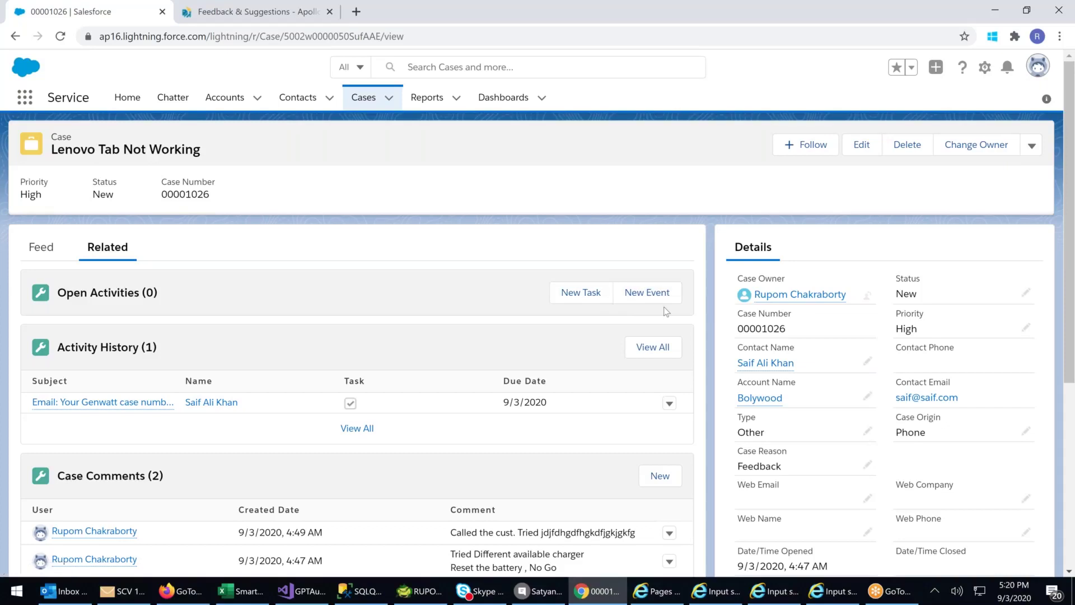
- Create a Call task due 9/5/2020 with comment 'Status Upadte' and save it
{"action": "left_click", "coordinate": [580, 292]}
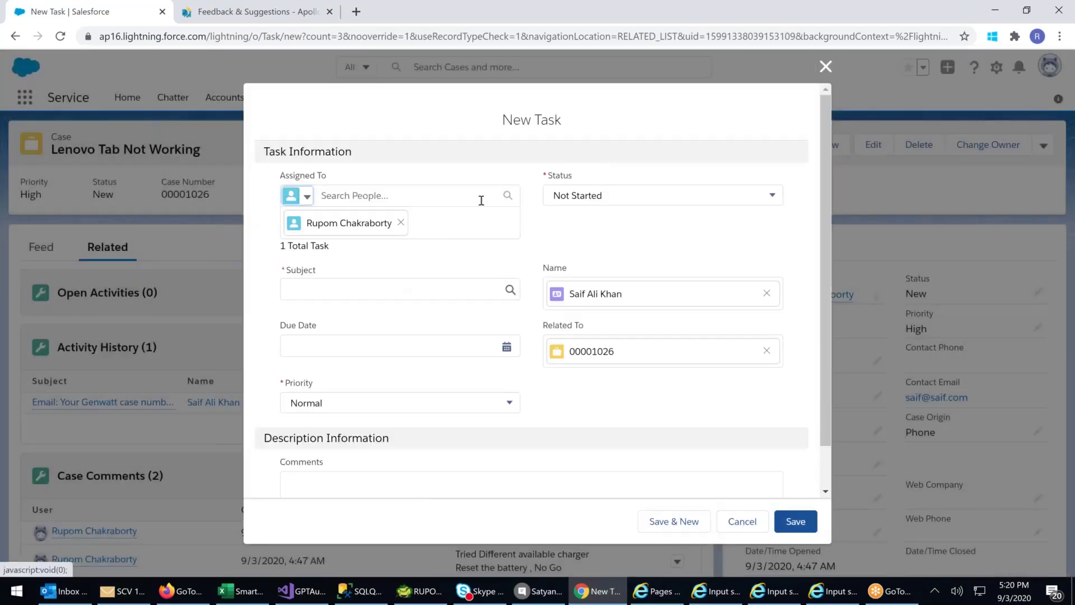
{"action": "left_click", "coordinate": [371, 290]}
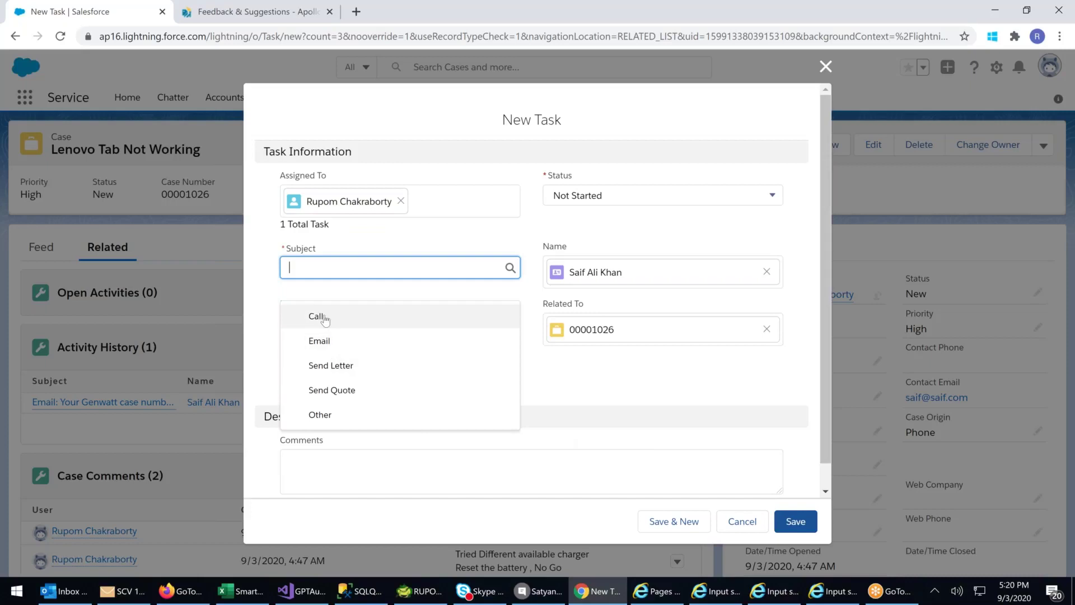
{"action": "left_click", "coordinate": [321, 317]}
{"action": "left_click", "coordinate": [308, 324]}
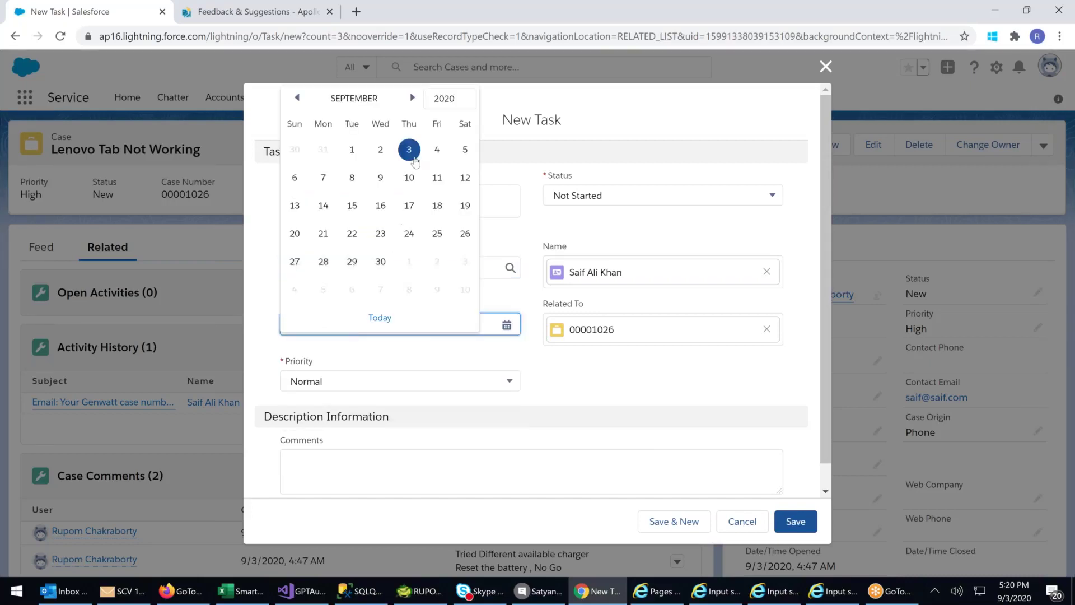
{"action": "left_click", "coordinate": [464, 150]}
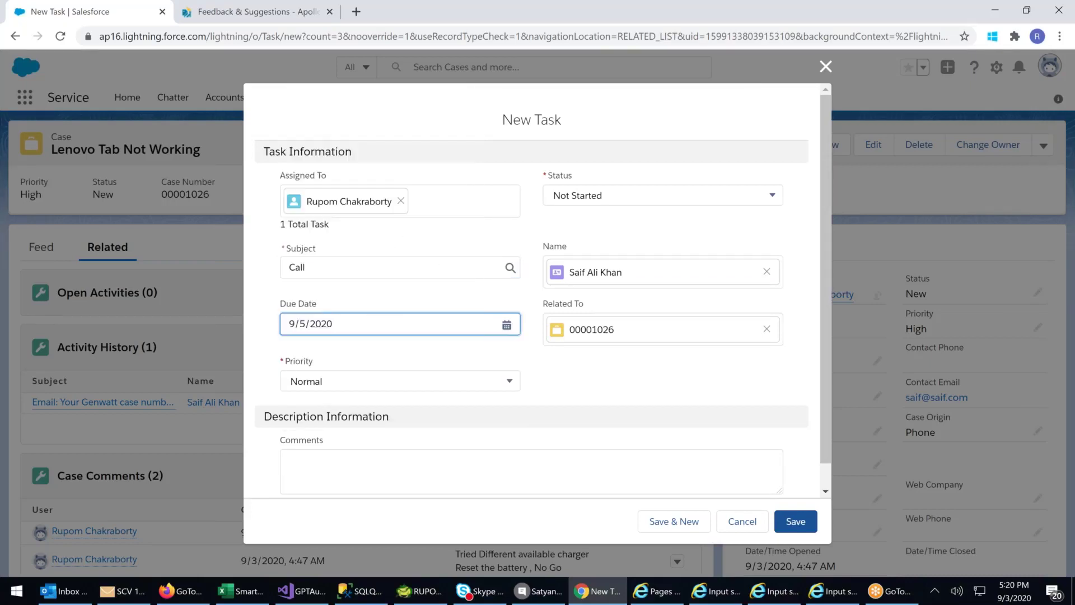
{"action": "left_click", "coordinate": [357, 483]}
{"action": "type", "text": "Status Upad"}
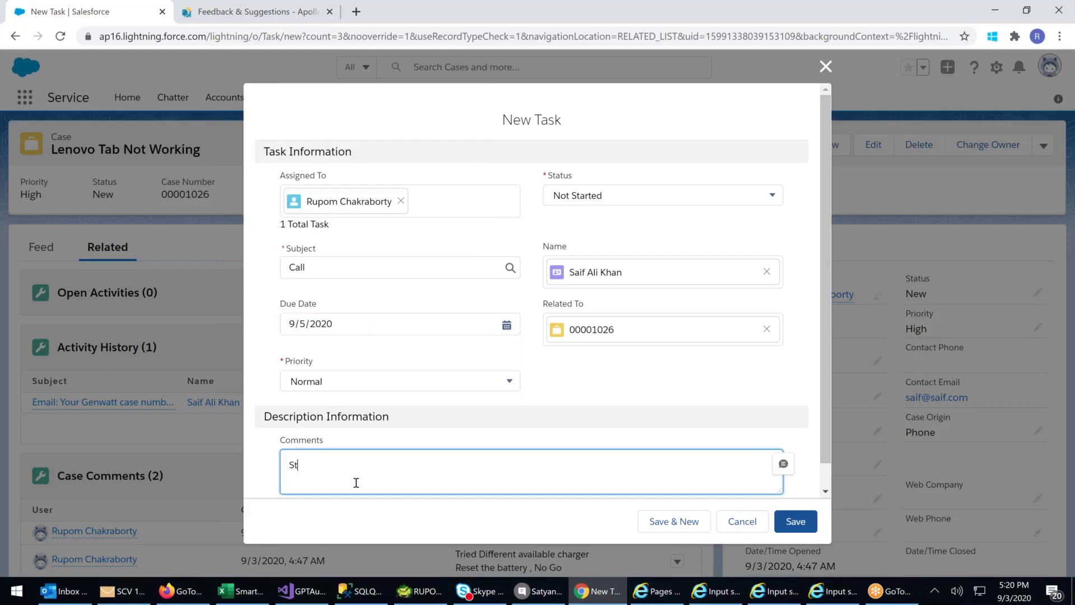
{"action": "type", "text": "te"}
{"action": "left_click", "coordinate": [789, 522]}
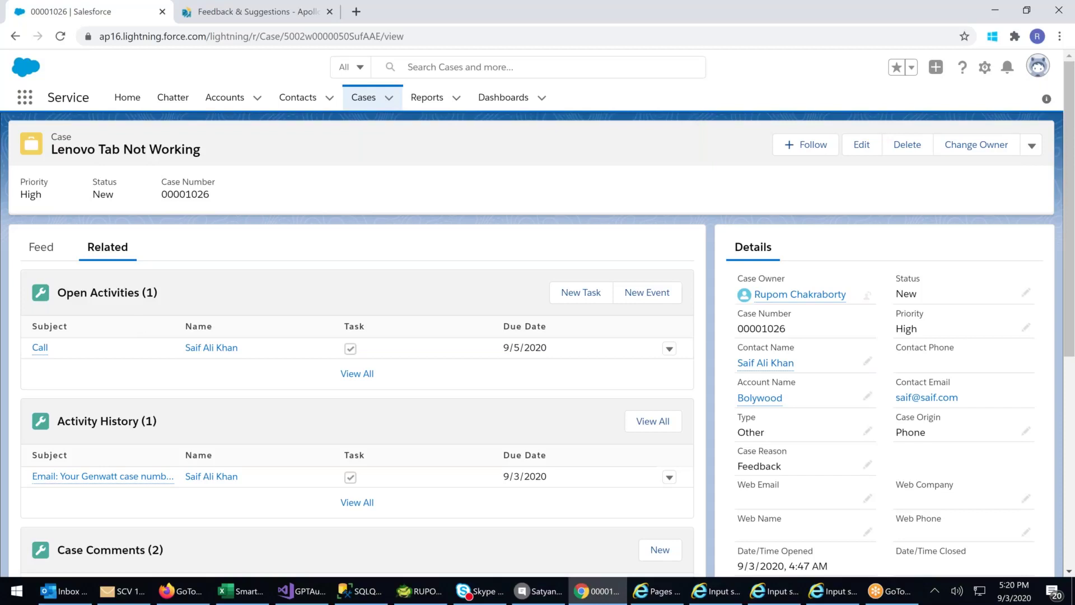
{"action": "scroll", "coordinate": [538, 336], "scroll_direction": "down", "scroll_amount": 1}
{"action": "scroll", "coordinate": [358, 336], "scroll_direction": "down", "scroll_amount": 5}
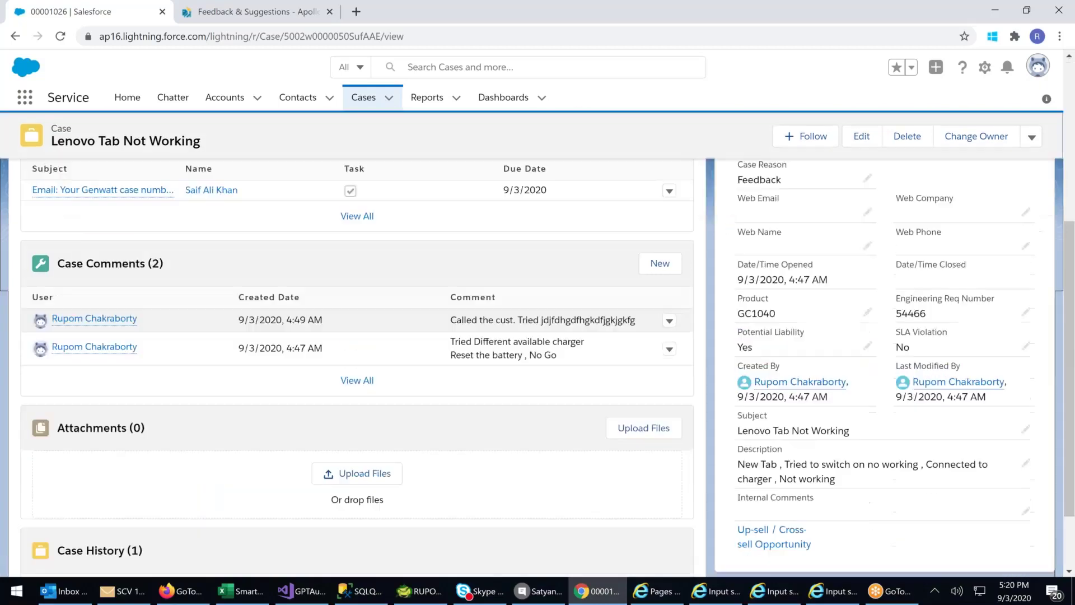
{"action": "scroll", "coordinate": [358, 464], "scroll_direction": "up", "scroll_amount": 1}
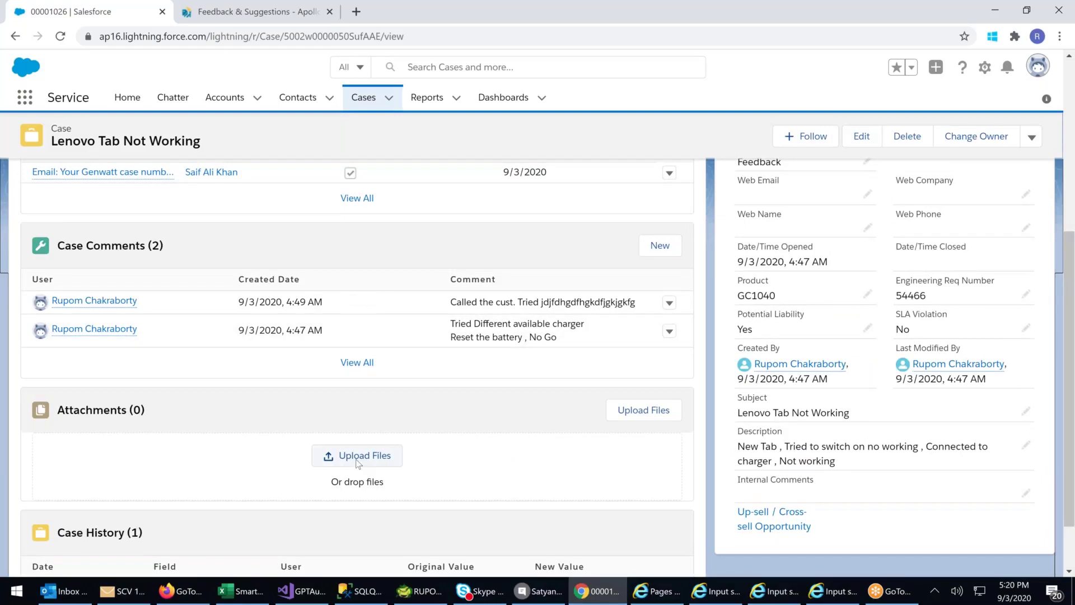
{"action": "scroll", "coordinate": [357, 462], "scroll_direction": "up", "scroll_amount": 5}
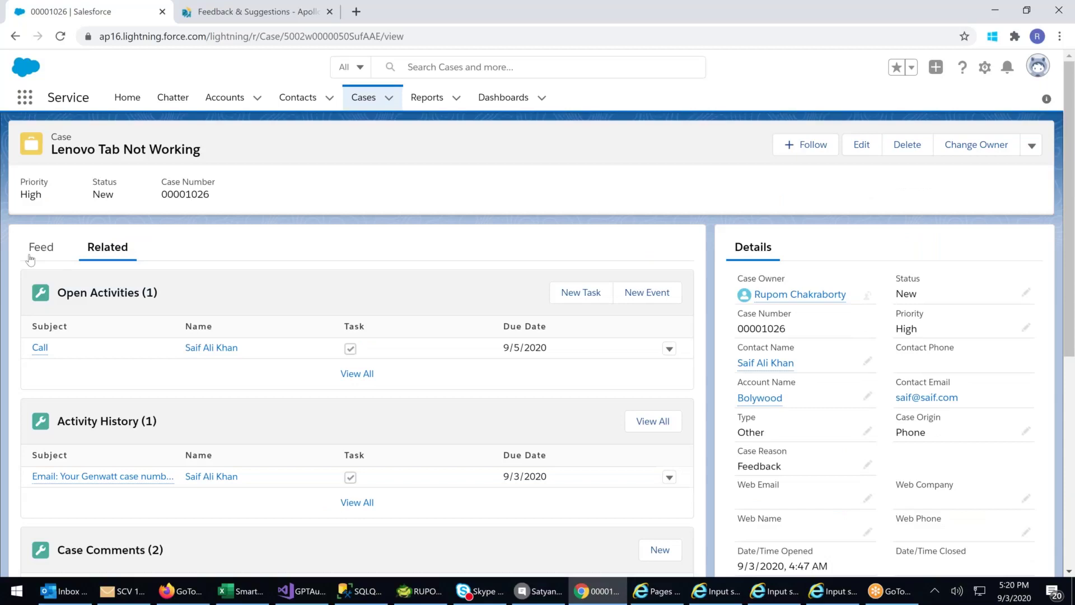
{"action": "left_click", "coordinate": [31, 254]}
{"action": "left_click", "coordinate": [63, 331]}
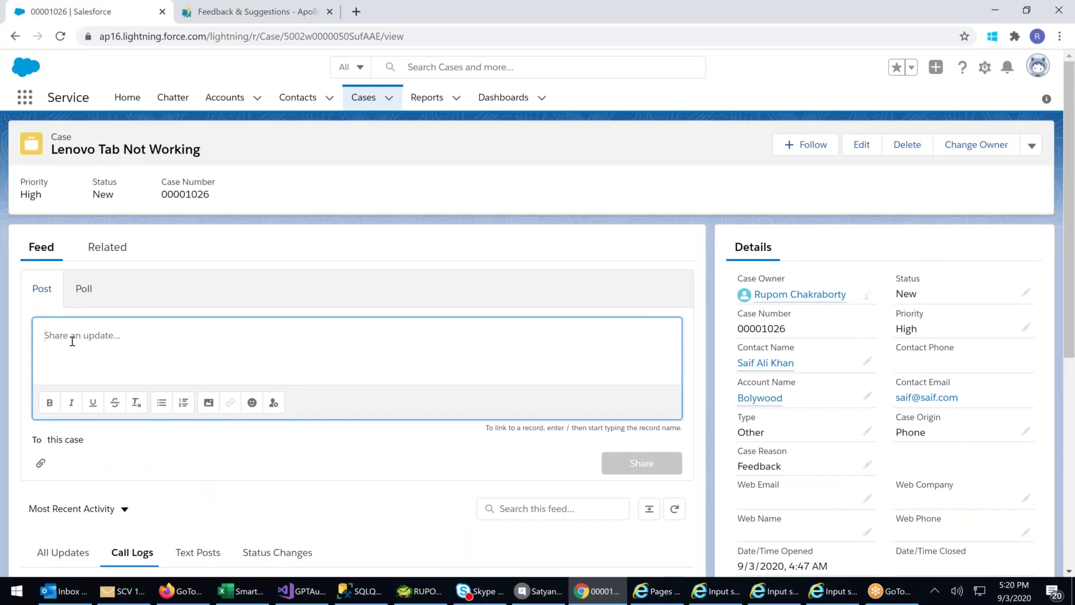
{"action": "scroll", "coordinate": [72, 341], "scroll_direction": "down", "scroll_amount": 1}
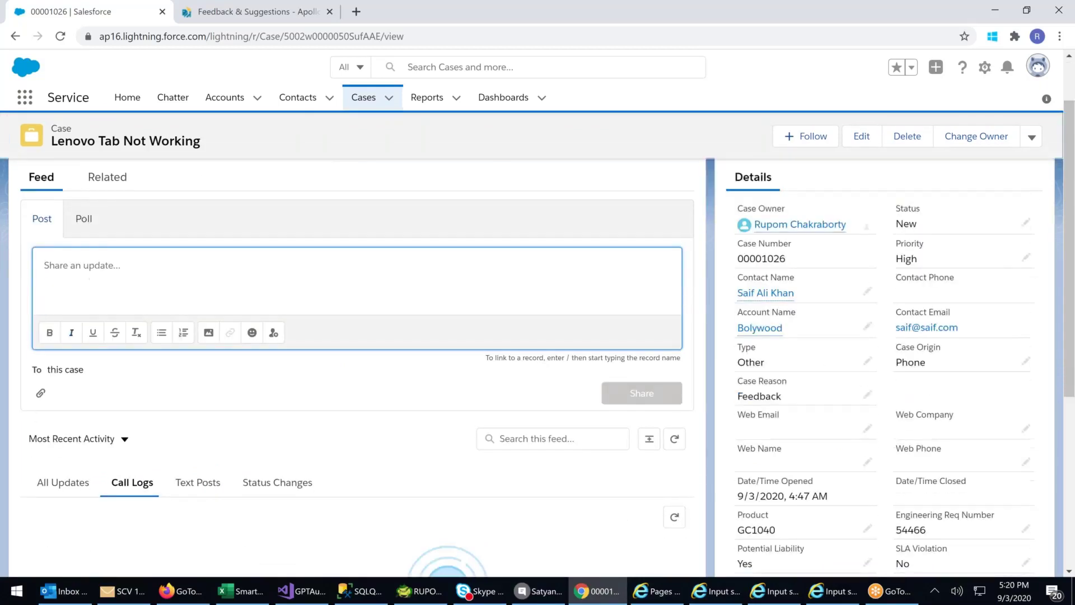
{"action": "scroll", "coordinate": [73, 346], "scroll_direction": "down", "scroll_amount": 2}
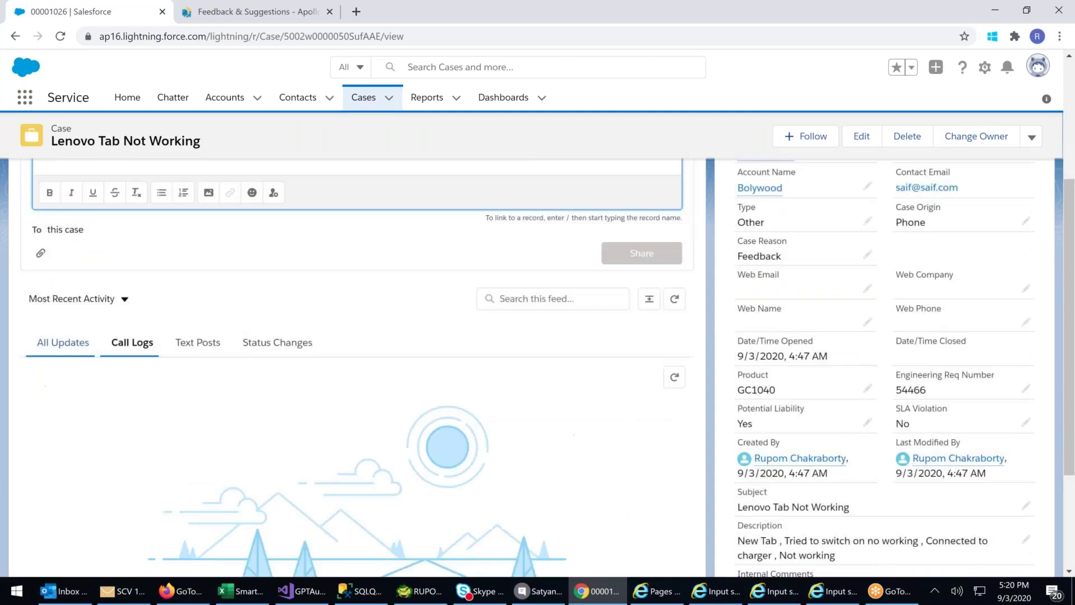
{"action": "scroll", "coordinate": [98, 285], "scroll_direction": "up", "scroll_amount": 2}
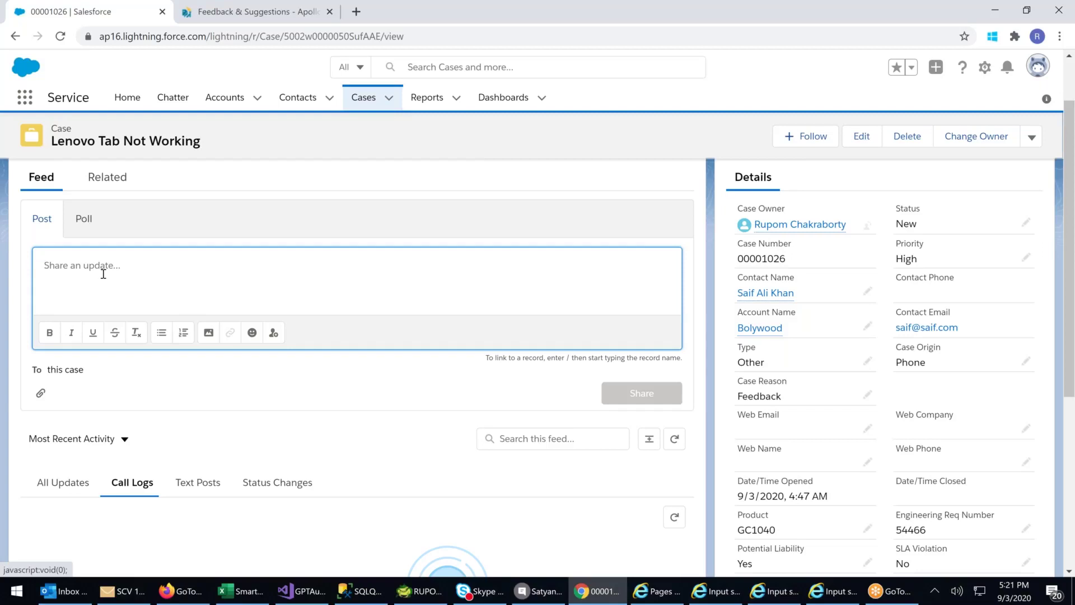
{"action": "left_click", "coordinate": [80, 221]}
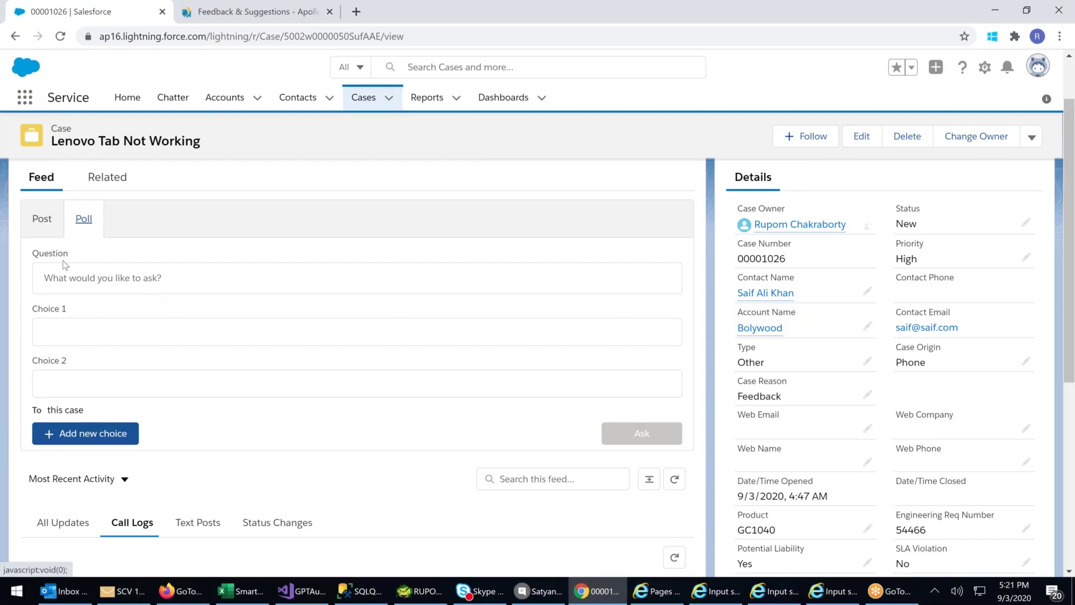
{"action": "scroll", "coordinate": [63, 260], "scroll_direction": "up", "scroll_amount": 2}
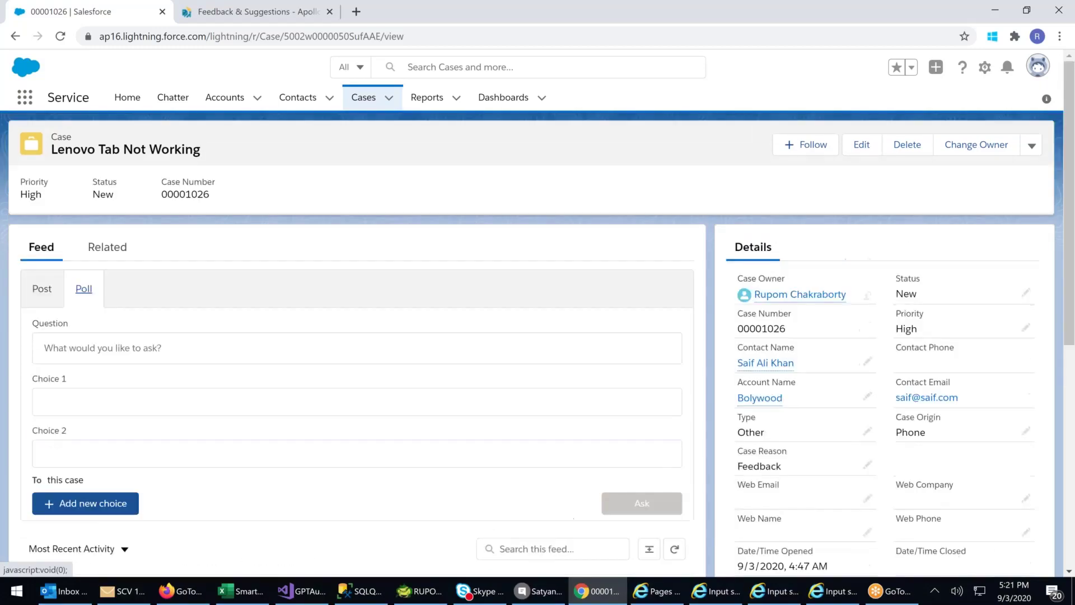
{"action": "left_click", "coordinate": [108, 248]}
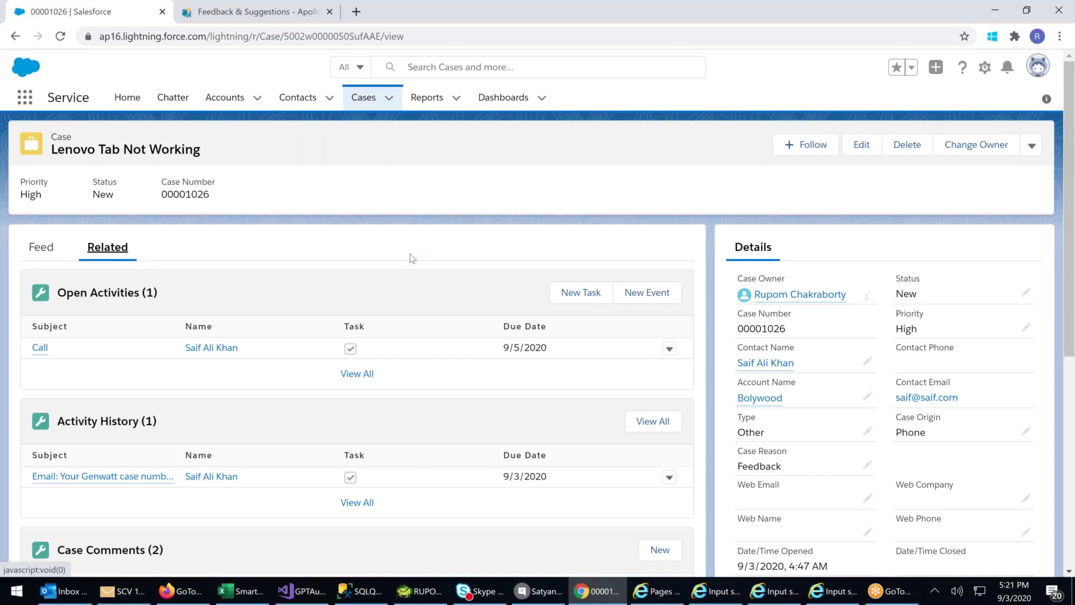
- Switch to Salesforce Classic and the Service app
{"action": "left_click", "coordinate": [1032, 77]}
{"action": "left_click", "coordinate": [850, 268]}
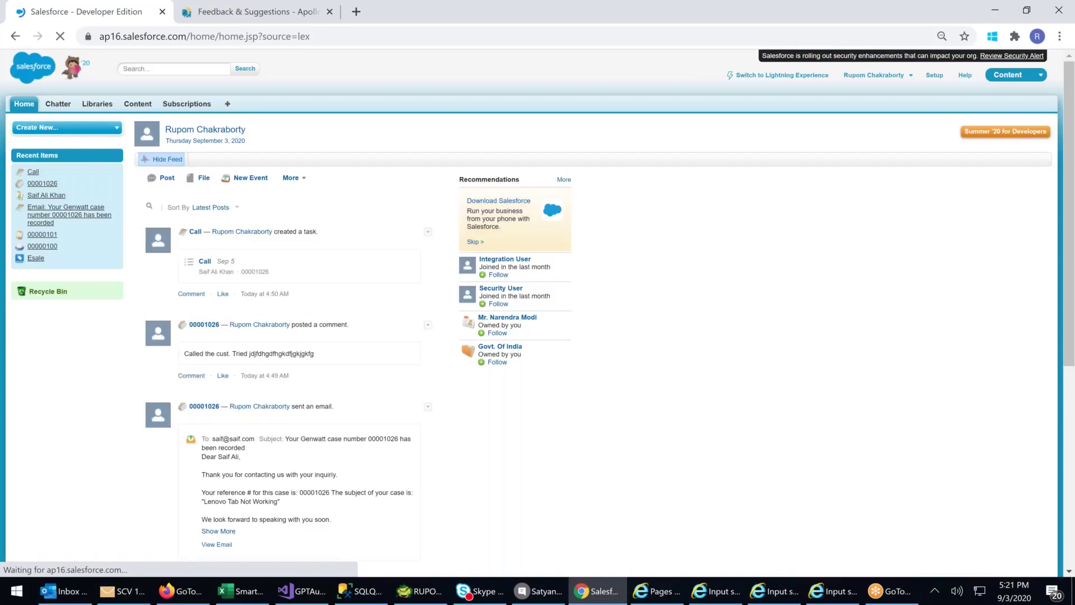
{"action": "left_click", "coordinate": [1011, 74]}
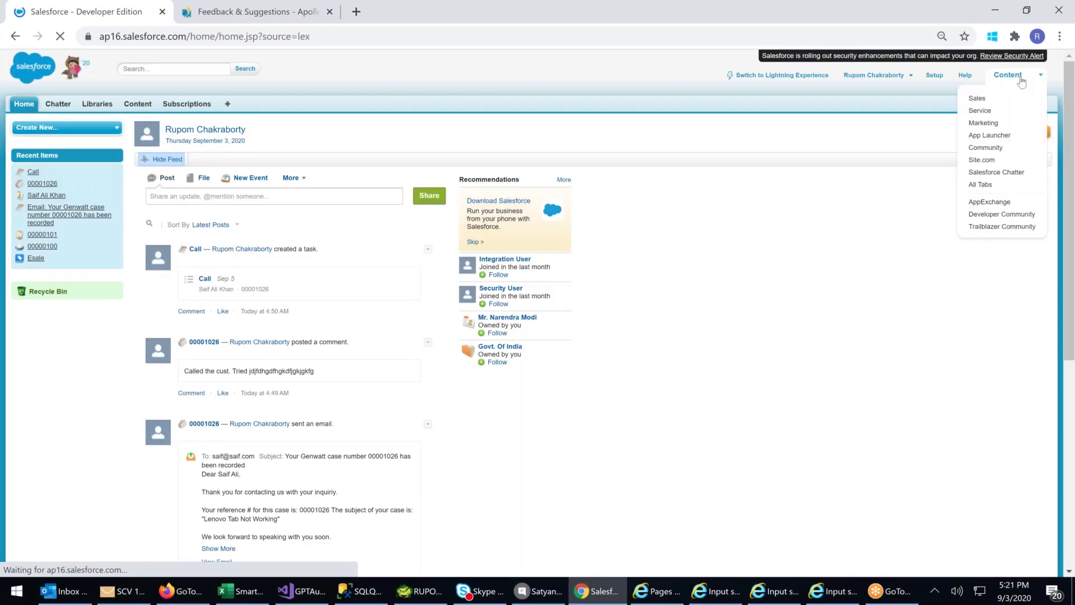
{"action": "left_click", "coordinate": [981, 112]}
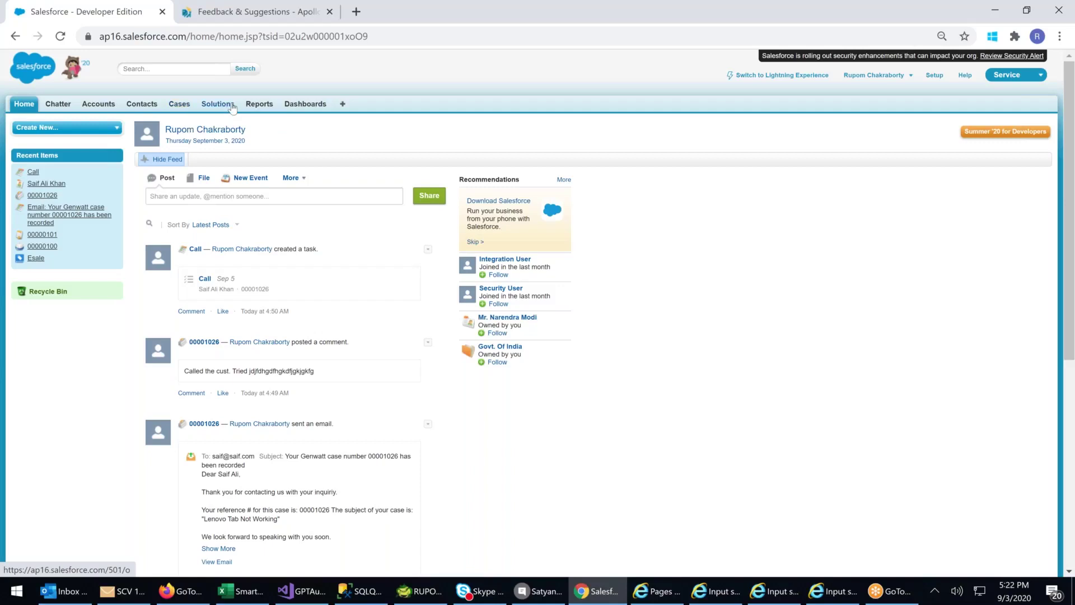
- Open case 00001026 'Lenovo Tab Not Working' from the Cases home page
{"action": "left_click", "coordinate": [177, 106]}
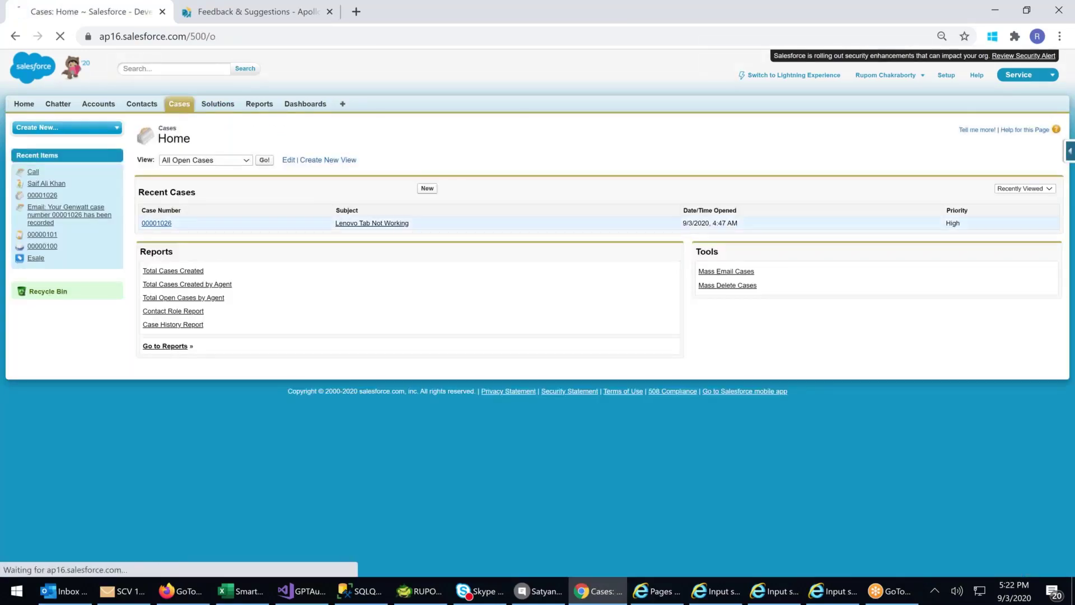
{"action": "left_click", "coordinate": [156, 223]}
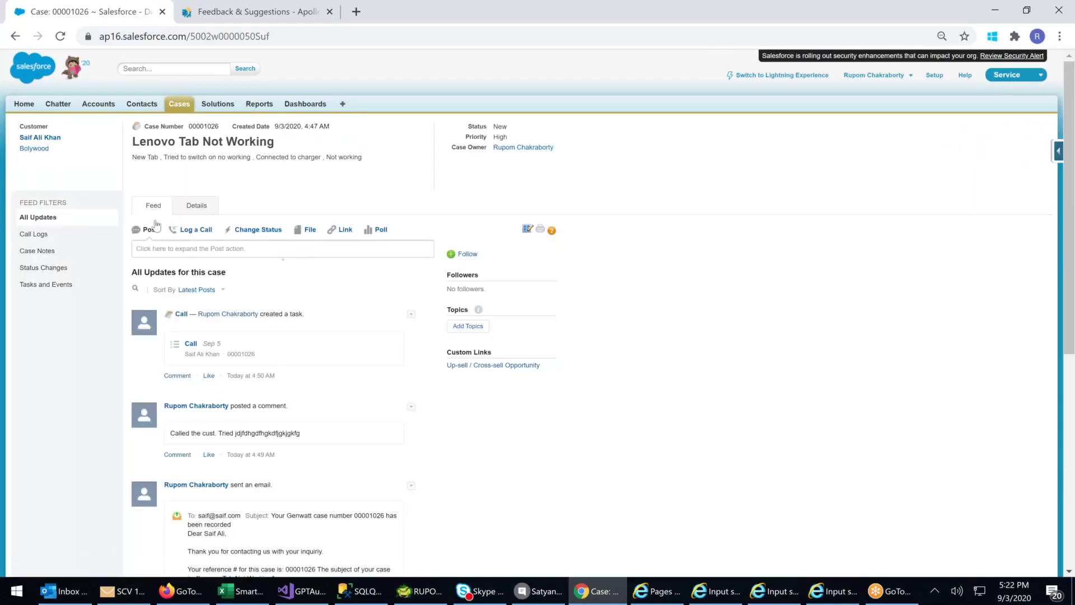
{"action": "key", "text": "ctrl+plus"}
{"action": "key", "text": "ctrl+plus"}
{"action": "key", "text": "ctrl+plus"}
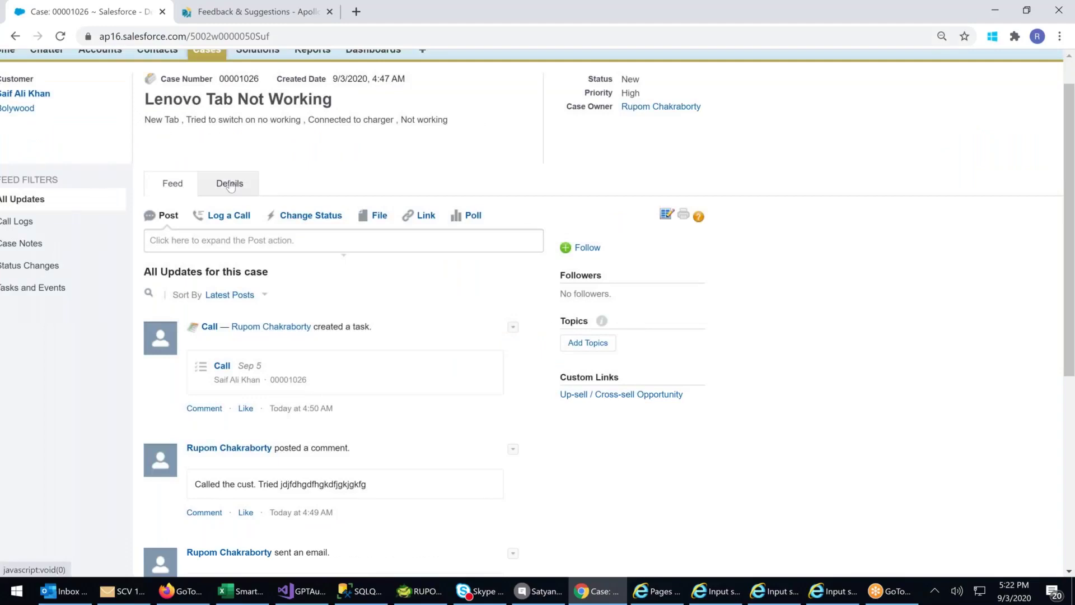
- Review the case's Details: Case Detail, Solutions, Activities, Comments and Attachments sections
{"action": "left_click", "coordinate": [230, 185]}
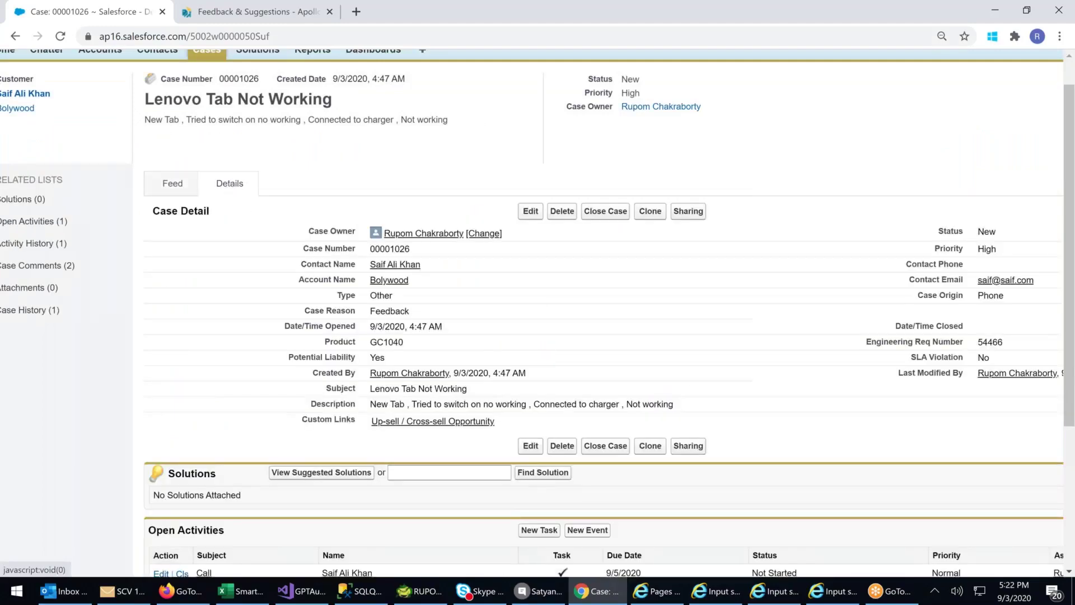
{"action": "scroll", "coordinate": [425, 311], "scroll_direction": "down", "scroll_amount": 1}
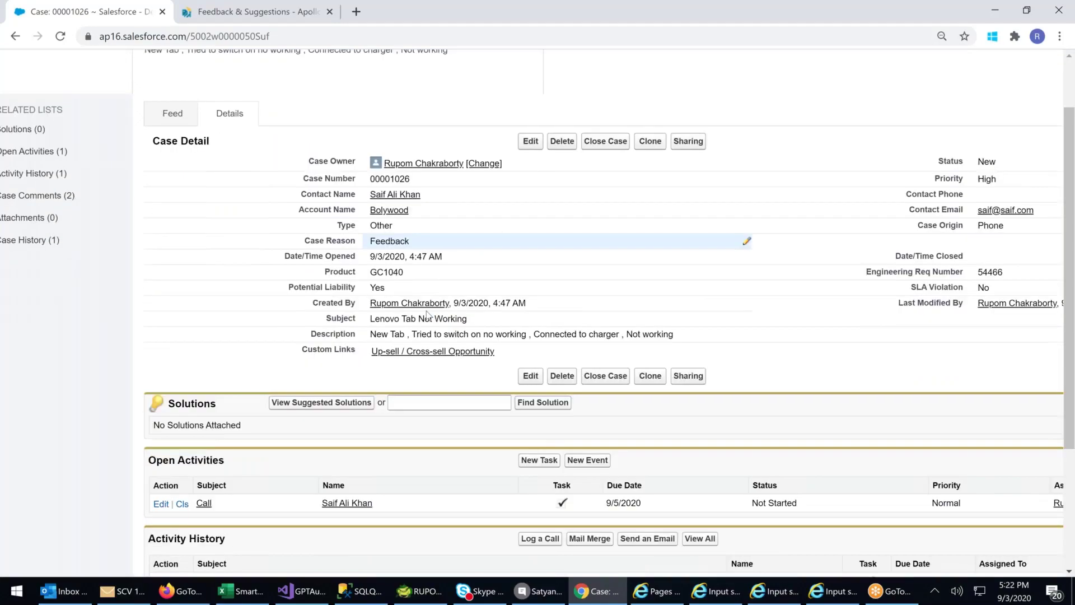
{"action": "scroll", "coordinate": [427, 316], "scroll_direction": "down", "scroll_amount": 5}
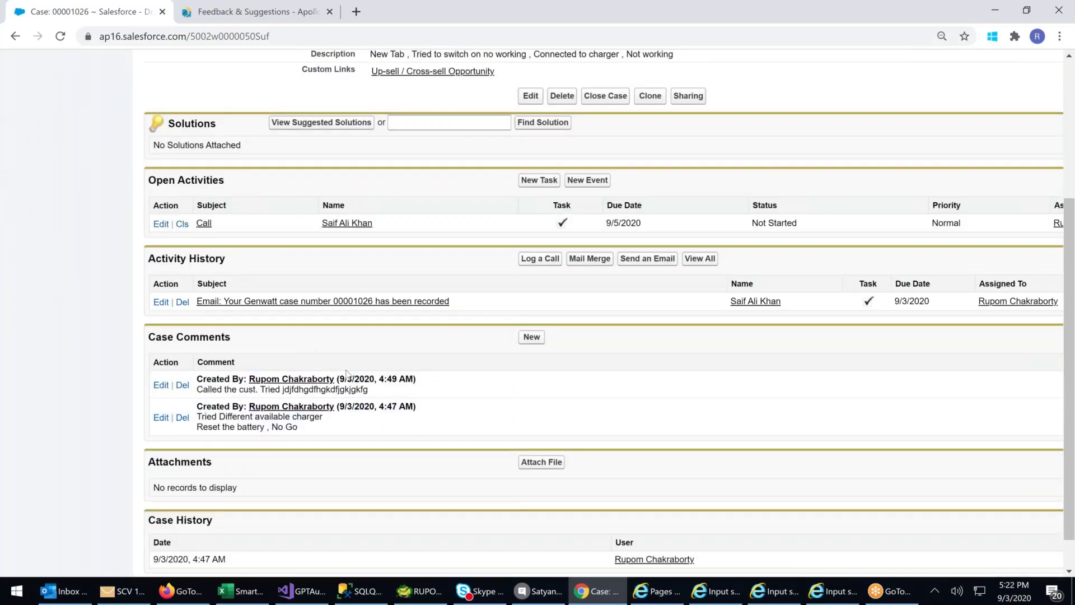
{"action": "scroll", "coordinate": [347, 374], "scroll_direction": "down", "scroll_amount": 2}
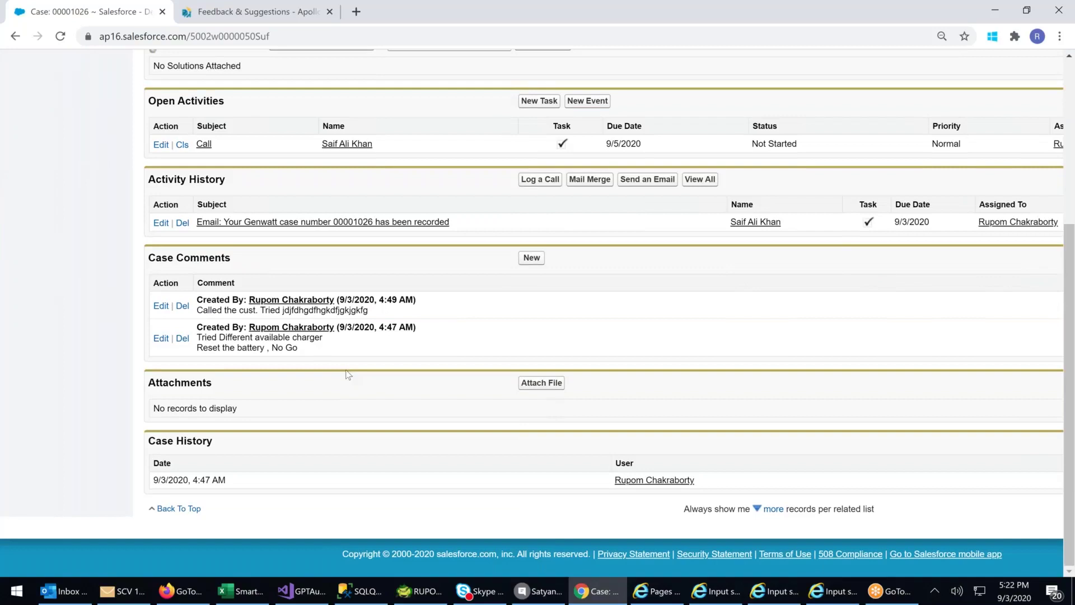
{"action": "scroll", "coordinate": [348, 374], "scroll_direction": "up", "scroll_amount": 3}
{"action": "scroll", "coordinate": [348, 375], "scroll_direction": "up", "scroll_amount": 3}
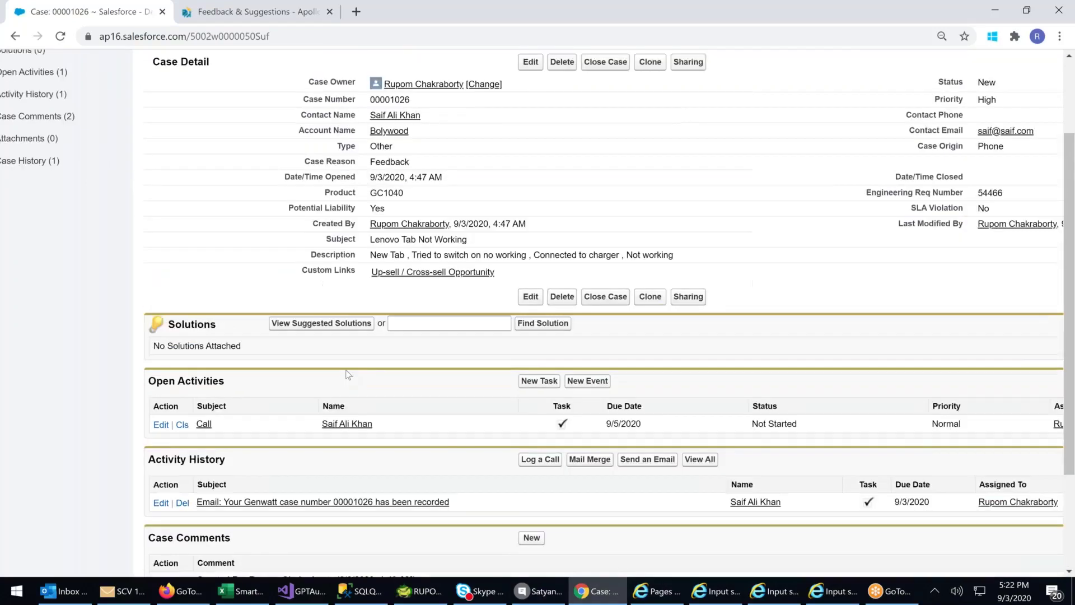
{"action": "scroll", "coordinate": [348, 375], "scroll_direction": "up", "scroll_amount": 3}
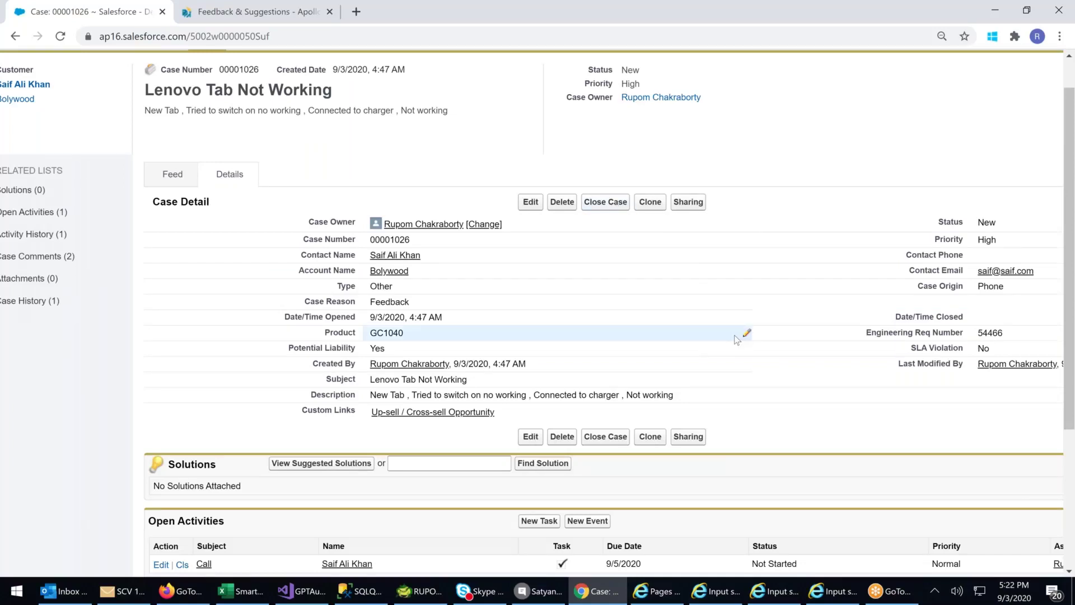
{"action": "scroll", "coordinate": [700, 341], "scroll_direction": "down", "scroll_amount": 3}
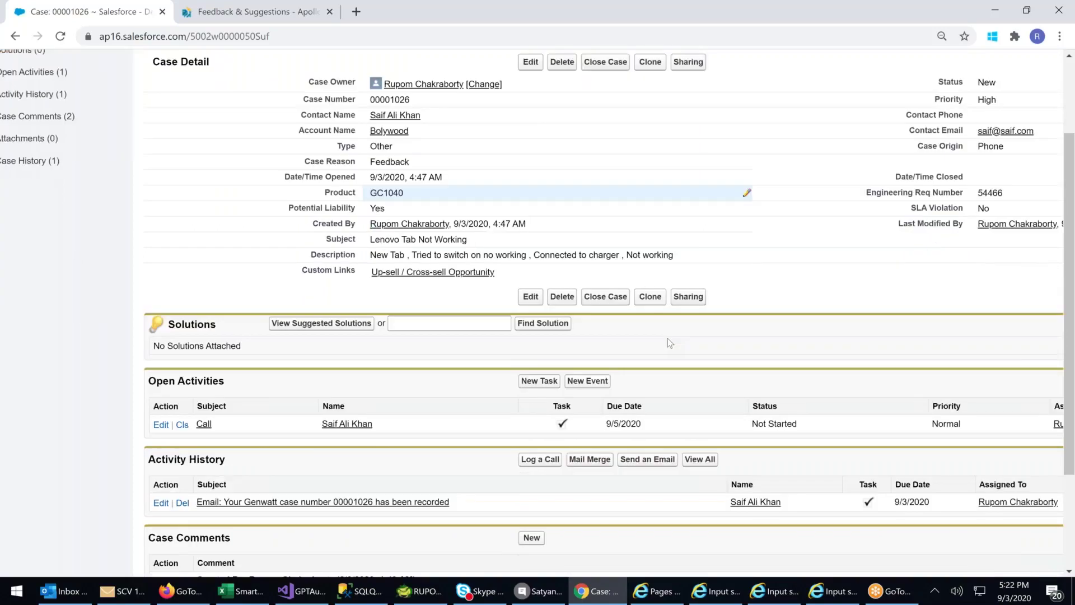
{"action": "scroll", "coordinate": [668, 338], "scroll_direction": "down", "scroll_amount": 3}
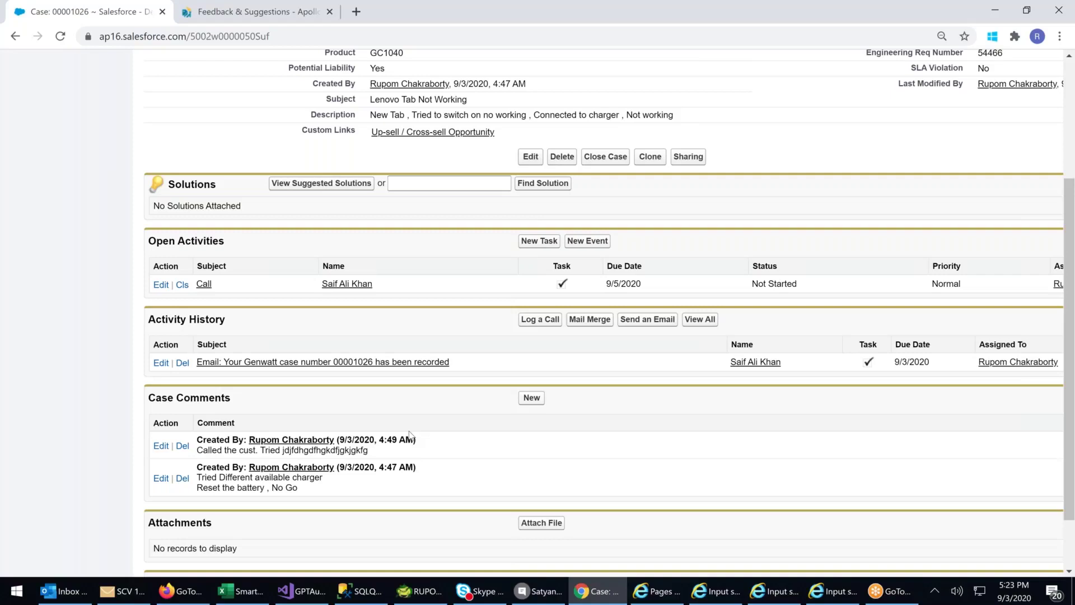
{"action": "scroll", "coordinate": [409, 434], "scroll_direction": "up", "scroll_amount": 2}
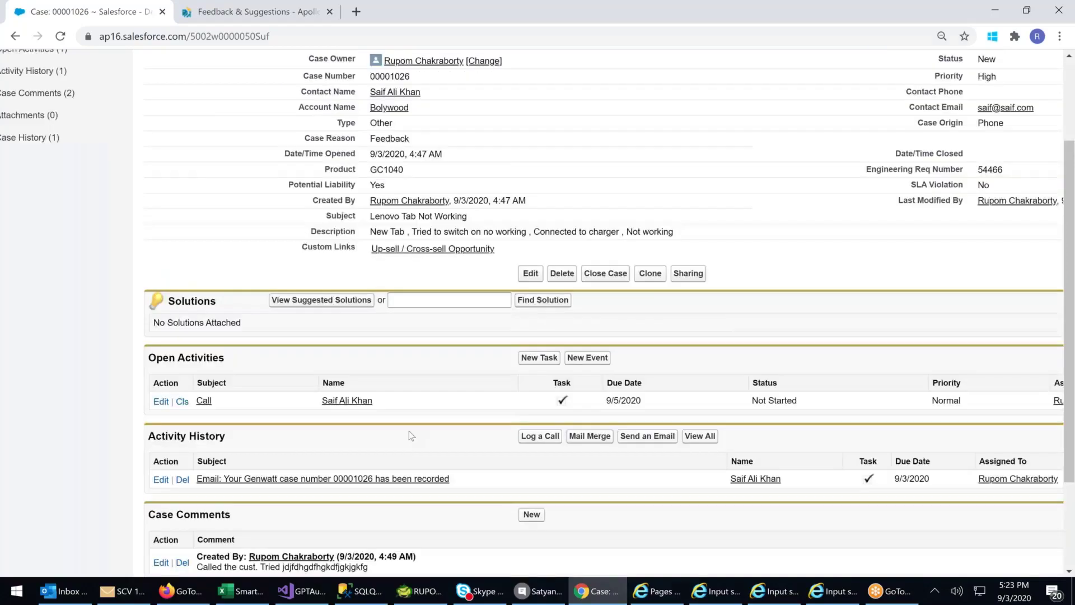
{"action": "scroll", "coordinate": [409, 432], "scroll_direction": "up", "scroll_amount": 3}
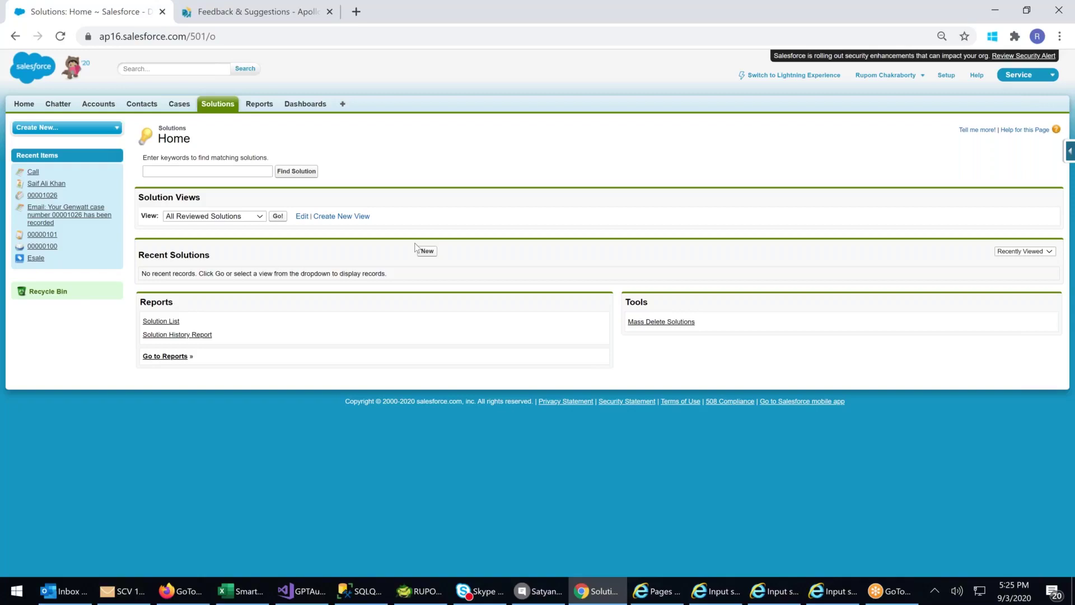
- Start a new solution and set its title to 'No Power'
{"action": "scroll", "coordinate": [415, 247], "scroll_direction": "up", "scroll_amount": 1}
{"action": "scroll", "coordinate": [415, 247], "scroll_direction": "up", "scroll_amount": 2}
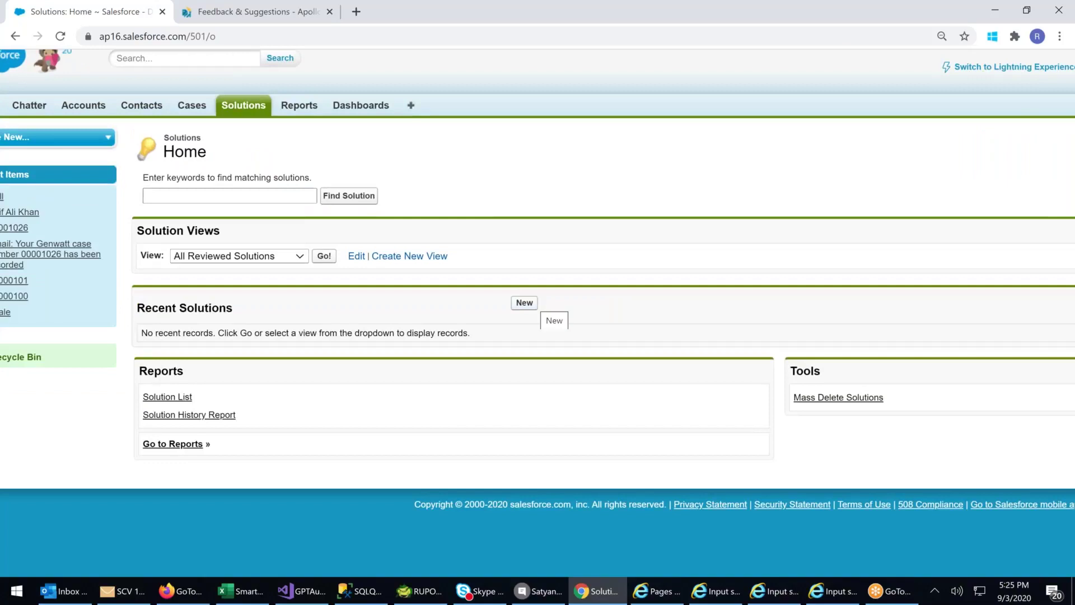
{"action": "left_click", "coordinate": [526, 303]}
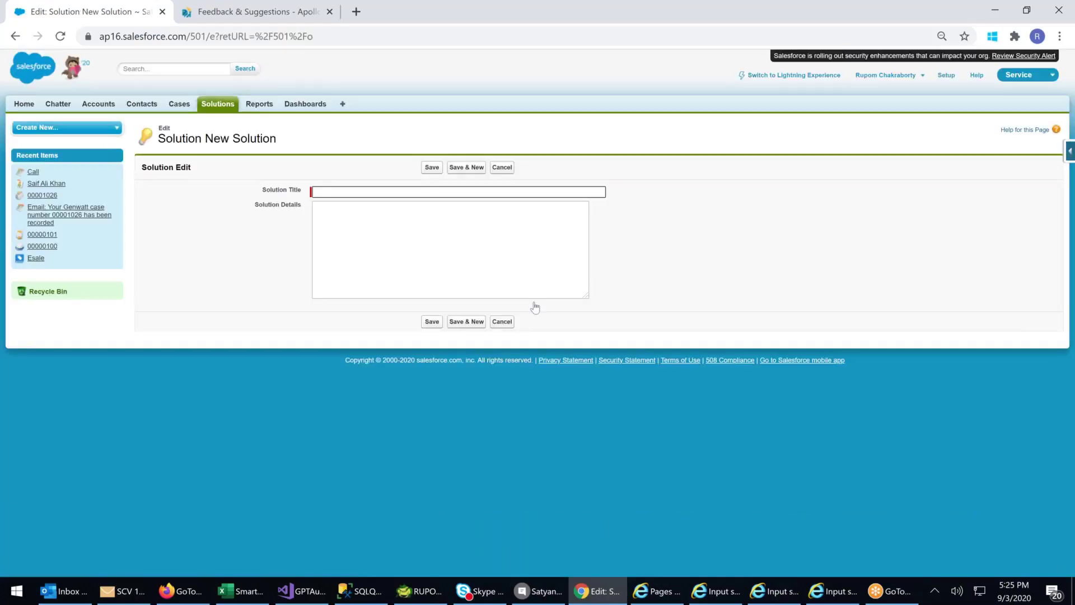
{"action": "scroll", "coordinate": [218, 156], "scroll_direction": "up", "scroll_amount": 2}
{"action": "right_click", "coordinate": [221, 163]}
{"action": "left_click", "coordinate": [476, 202]}
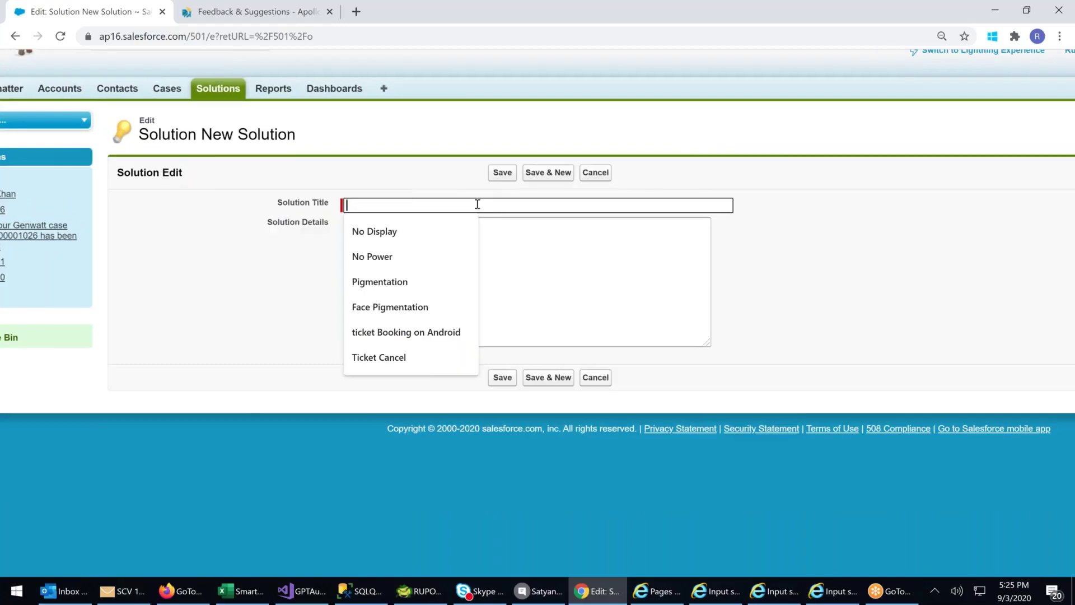
{"action": "type", "text": "No Power"}
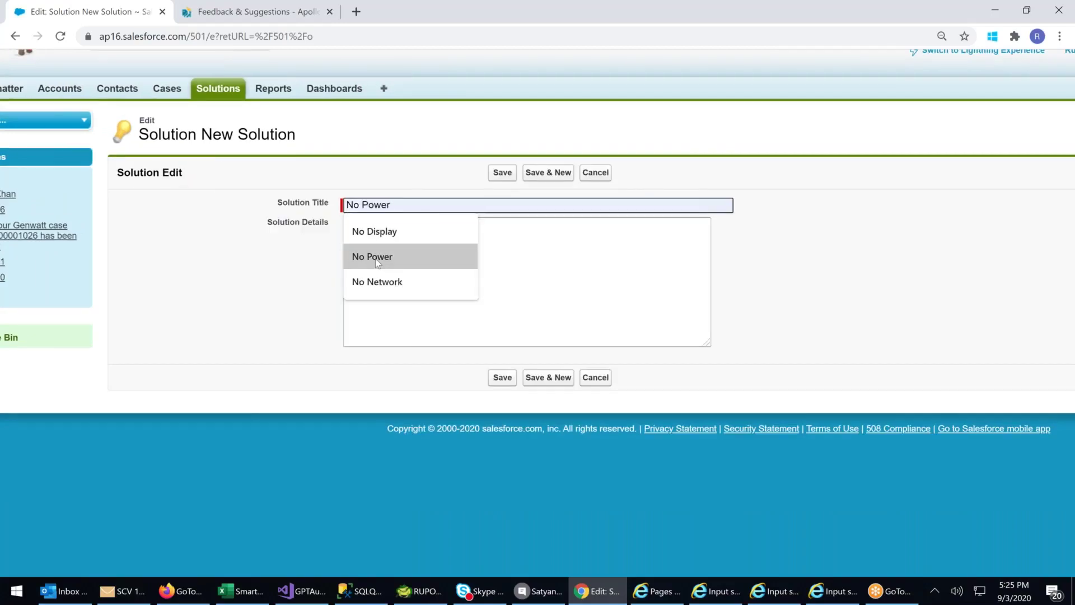
{"action": "left_click", "coordinate": [374, 257]}
- Enter three numbered Solution Details lines (01, 02, 03) and save
{"action": "left_click", "coordinate": [378, 256]}
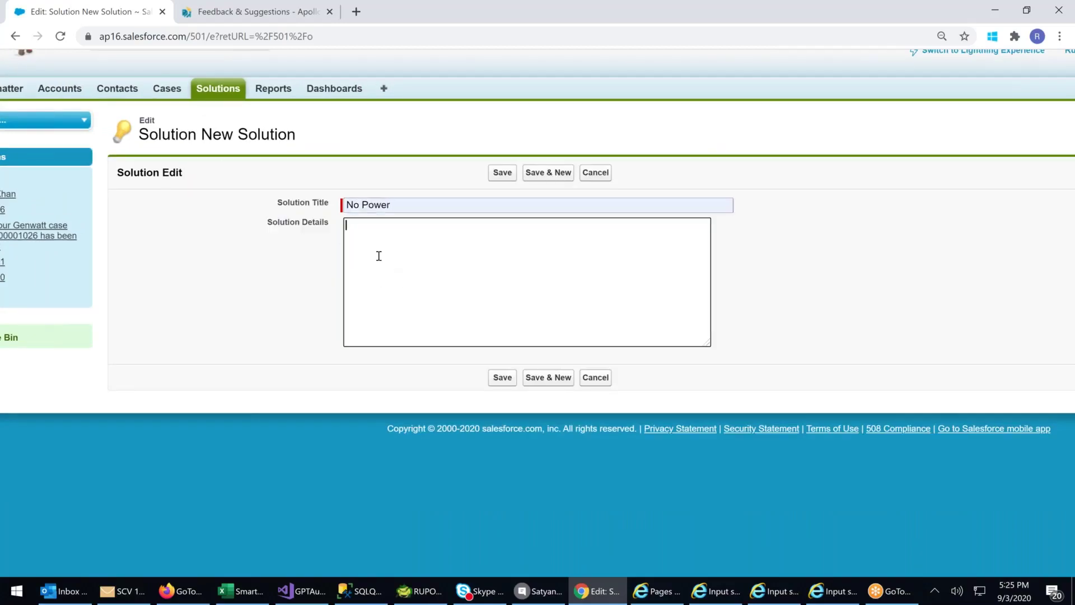
{"action": "type", "text": "01. uuuuuuuu"}
{"action": "key", "text": "Return"}
{"action": "type", "text": "02 sdgdfgdfgd"}
{"action": "key", "text": "Return"}
{"action": "type", "text": "0"}
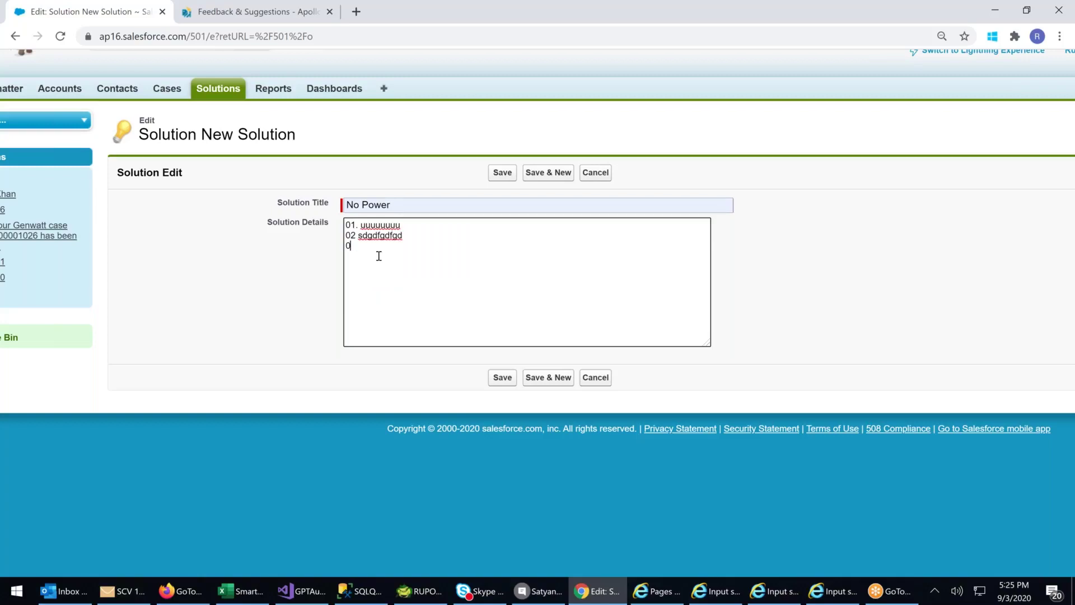
{"action": "type", "text": "3,"}
{"action": "type", "text": " . cdvcsdvdfvdfv"}
{"action": "type", "text": "fd"}
{"action": "left_click", "coordinate": [501, 174]}
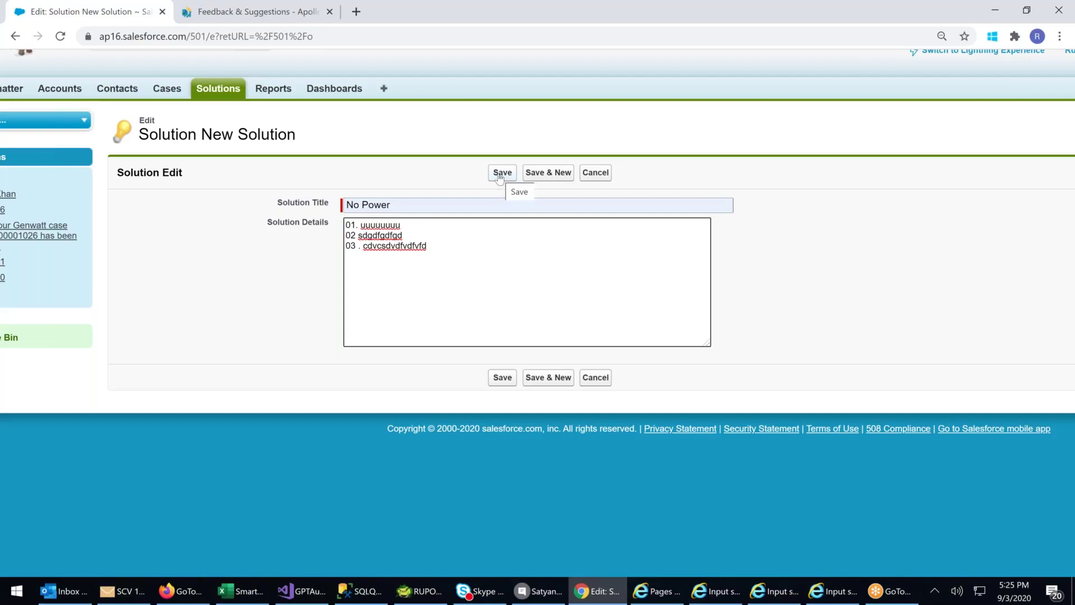
{"action": "left_click", "coordinate": [501, 174]}
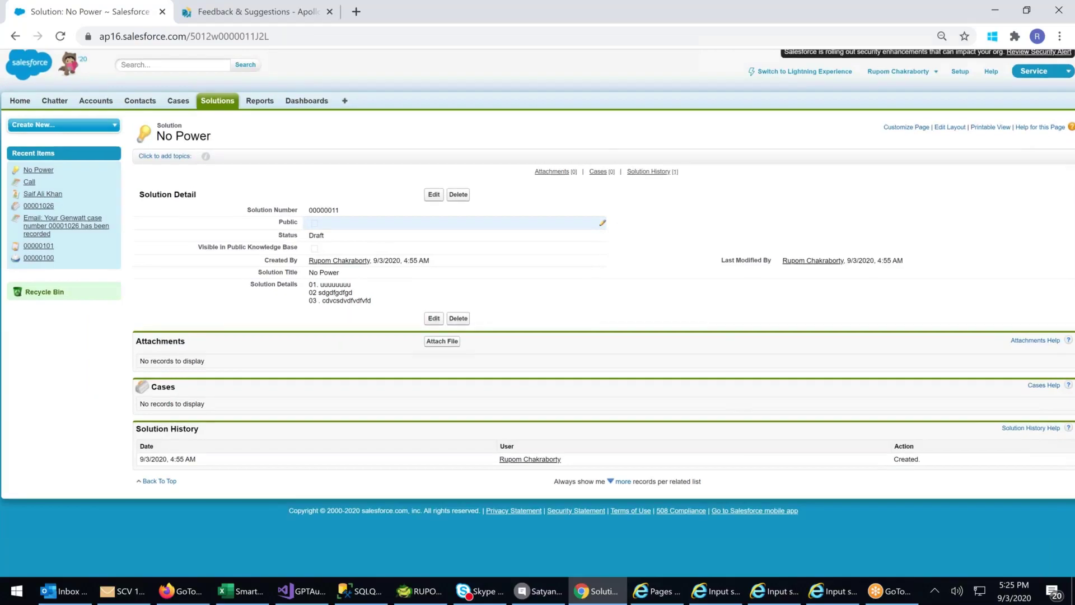
- Begin attaching a file to the No Power solution
{"action": "scroll", "coordinate": [596, 235], "scroll_direction": "up", "scroll_amount": 2}
{"action": "double_click", "coordinate": [502, 221]}
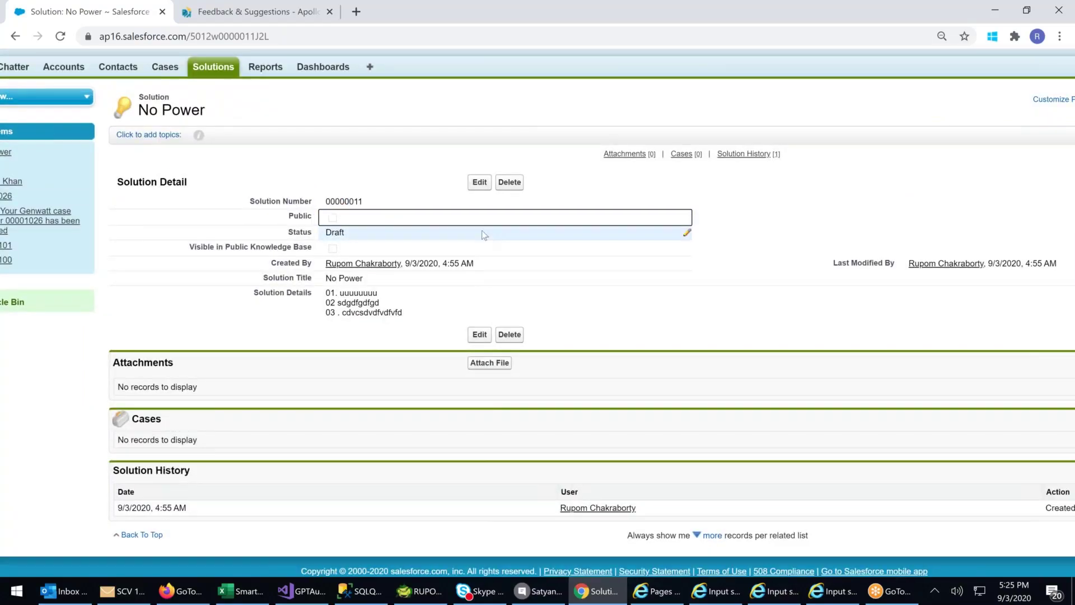
{"action": "left_click", "coordinate": [489, 364]}
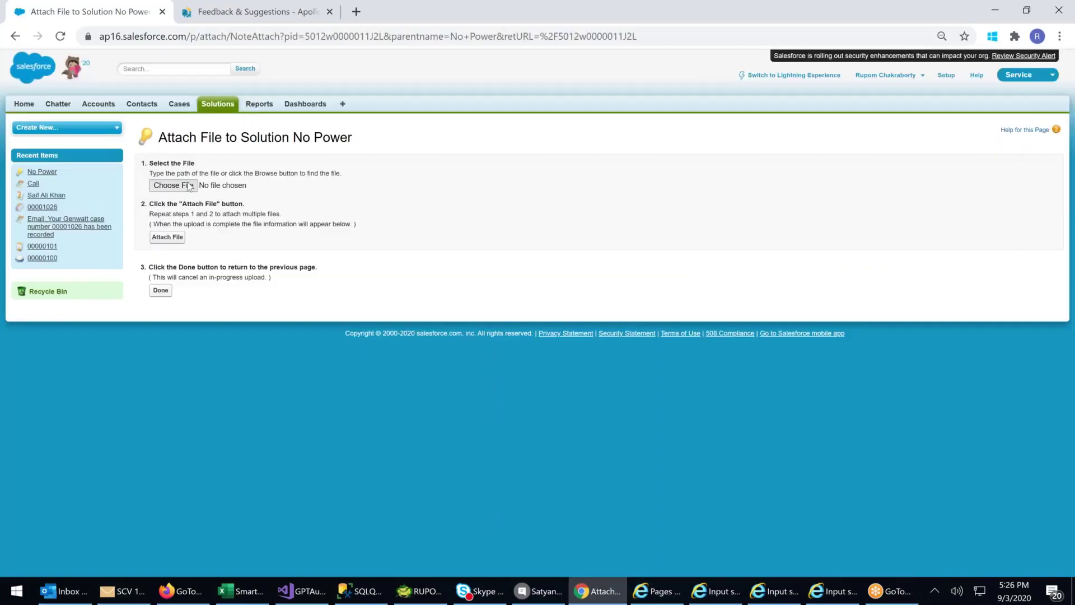
{"action": "left_click", "coordinate": [189, 187]}
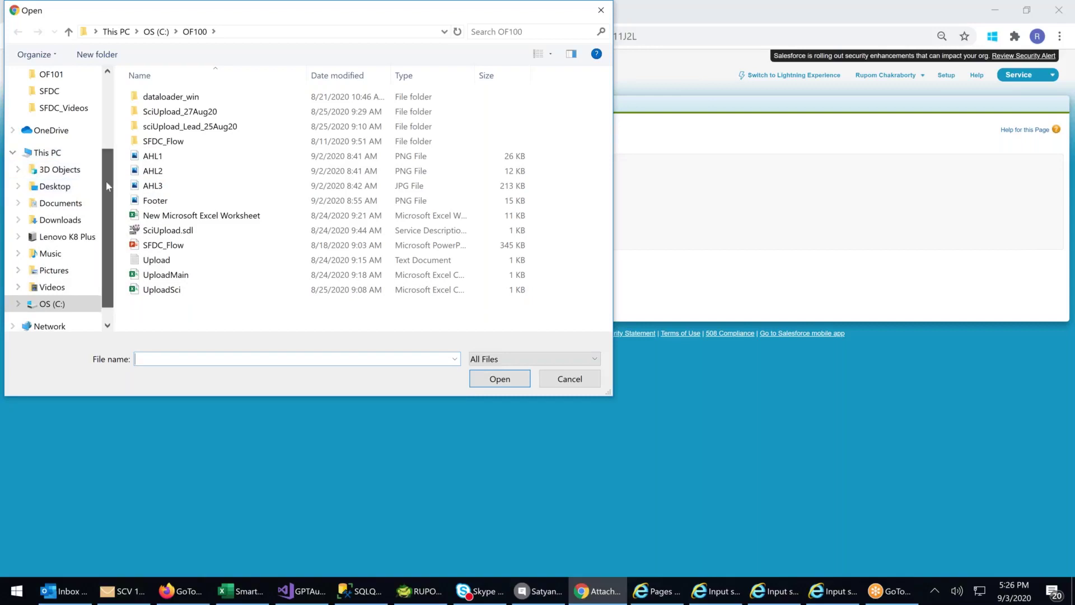
- Attach SFDC\DS_DEV502.pdf to the solution and return to its record
{"action": "scroll", "coordinate": [79, 151], "scroll_direction": "up", "scroll_amount": 1}
{"action": "left_click", "coordinate": [47, 112]}
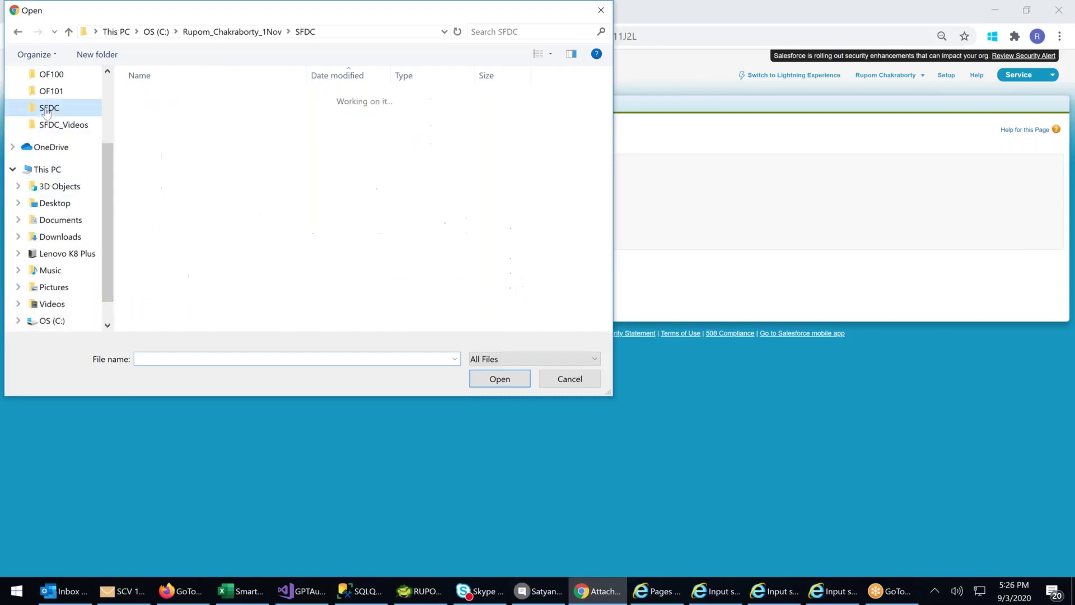
{"action": "scroll", "coordinate": [271, 235], "scroll_direction": "down", "scroll_amount": 1}
{"action": "scroll", "coordinate": [270, 236], "scroll_direction": "down", "scroll_amount": 2}
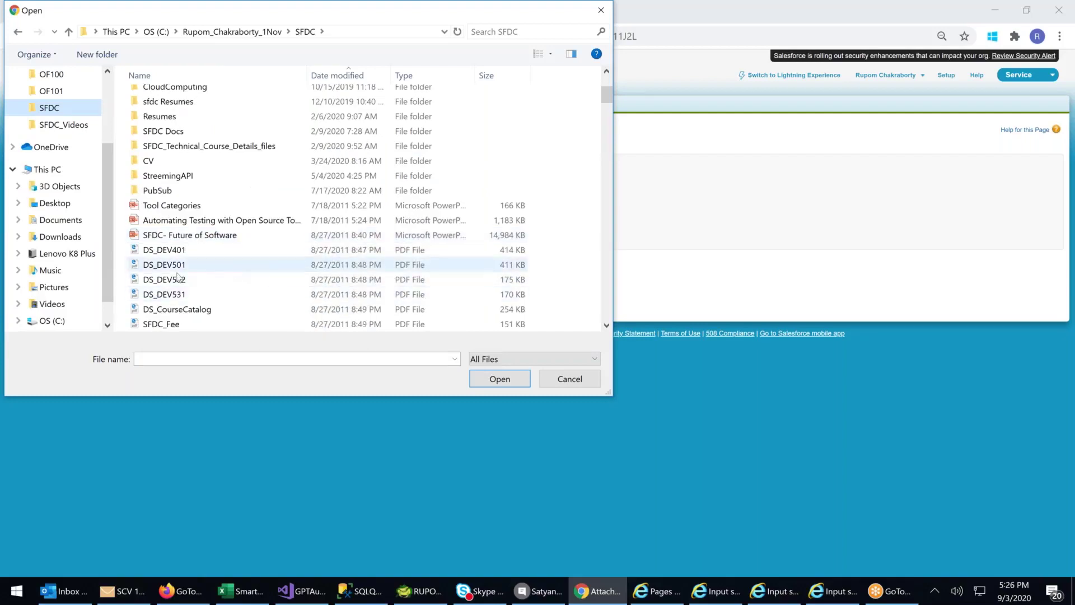
{"action": "double_click", "coordinate": [178, 279]}
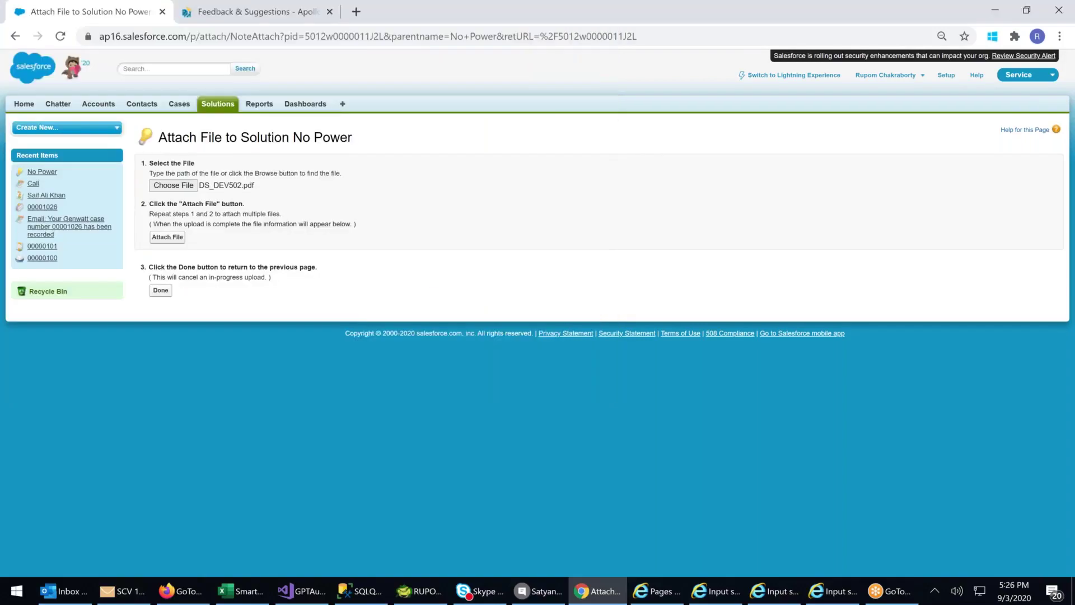
{"action": "left_click", "coordinate": [167, 237]}
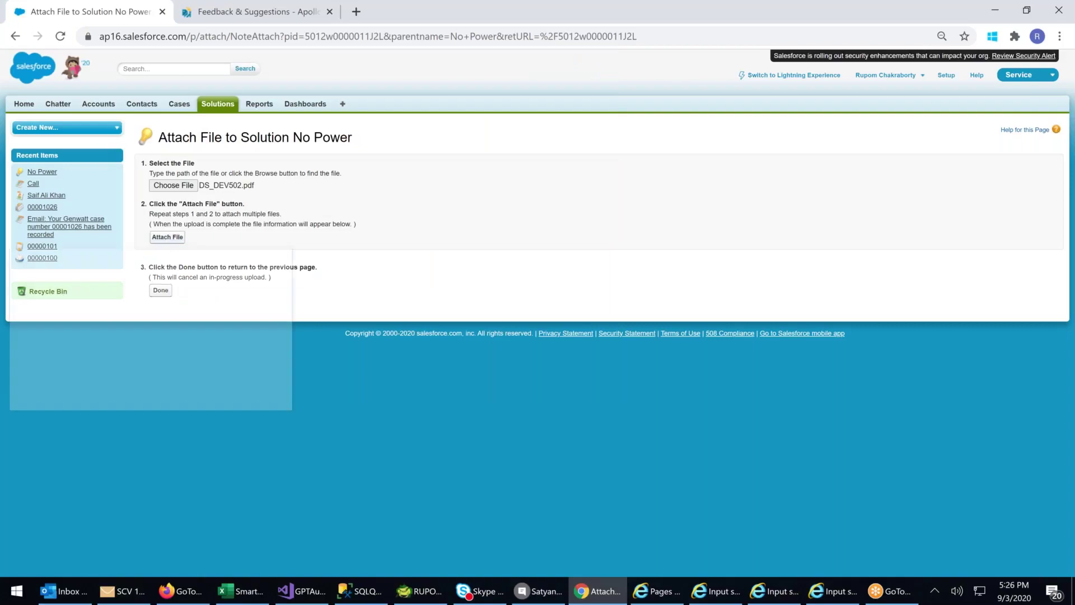
{"action": "left_click", "coordinate": [160, 291]}
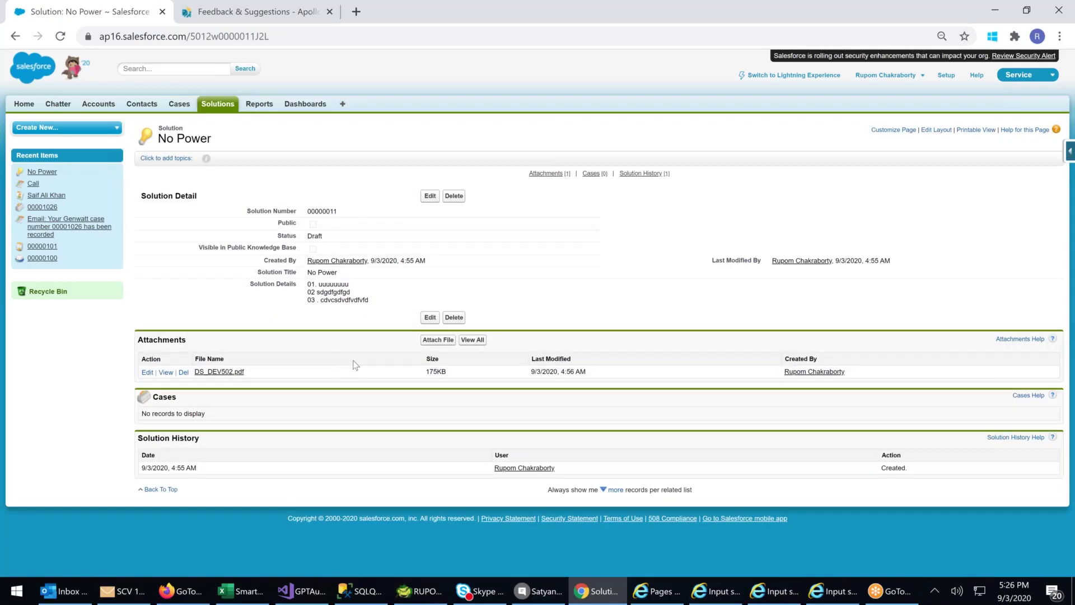
{"action": "scroll", "coordinate": [353, 365], "scroll_direction": "up", "scroll_amount": 1, "text": "ctrl"}
{"action": "scroll", "coordinate": [356, 364], "scroll_direction": "up", "scroll_amount": 1, "text": "ctrl"}
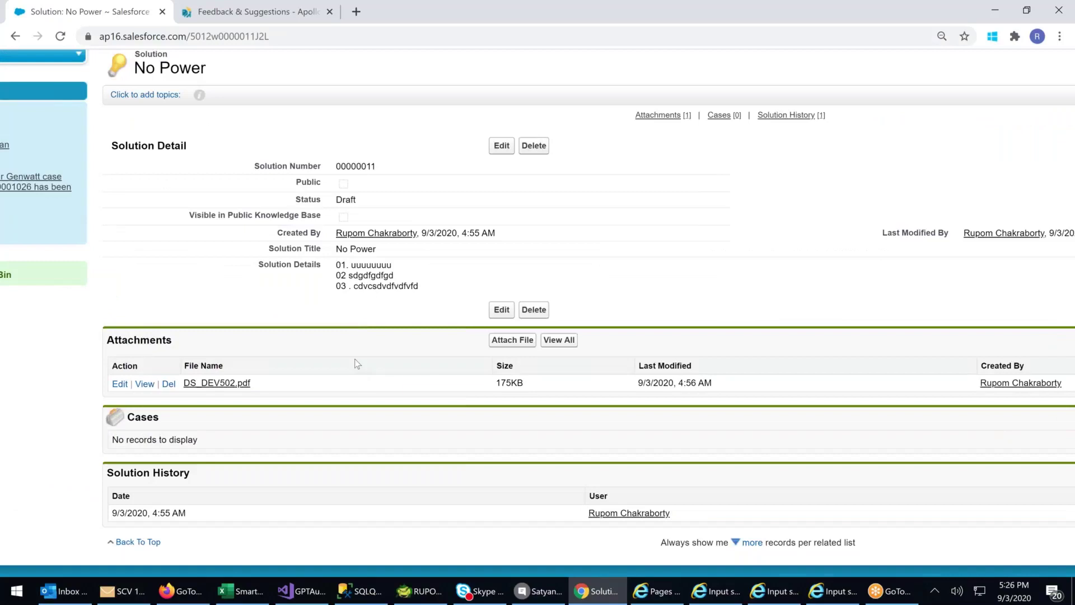
{"action": "scroll", "coordinate": [357, 364], "scroll_direction": "up", "scroll_amount": 1}
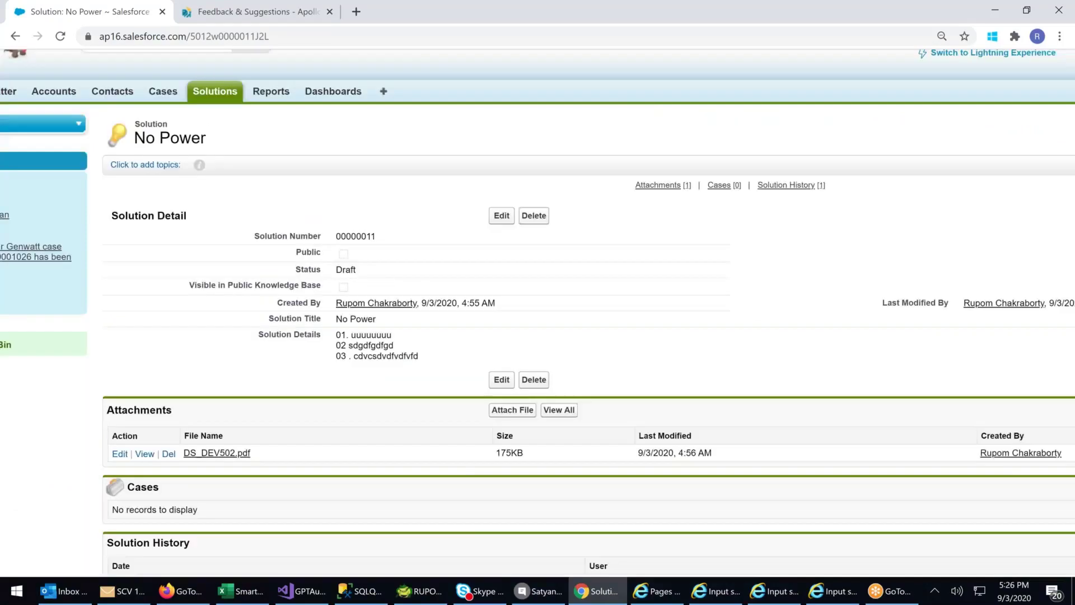
{"action": "left_click_drag", "start_coordinate": [133, 138], "coordinate": [263, 143]}
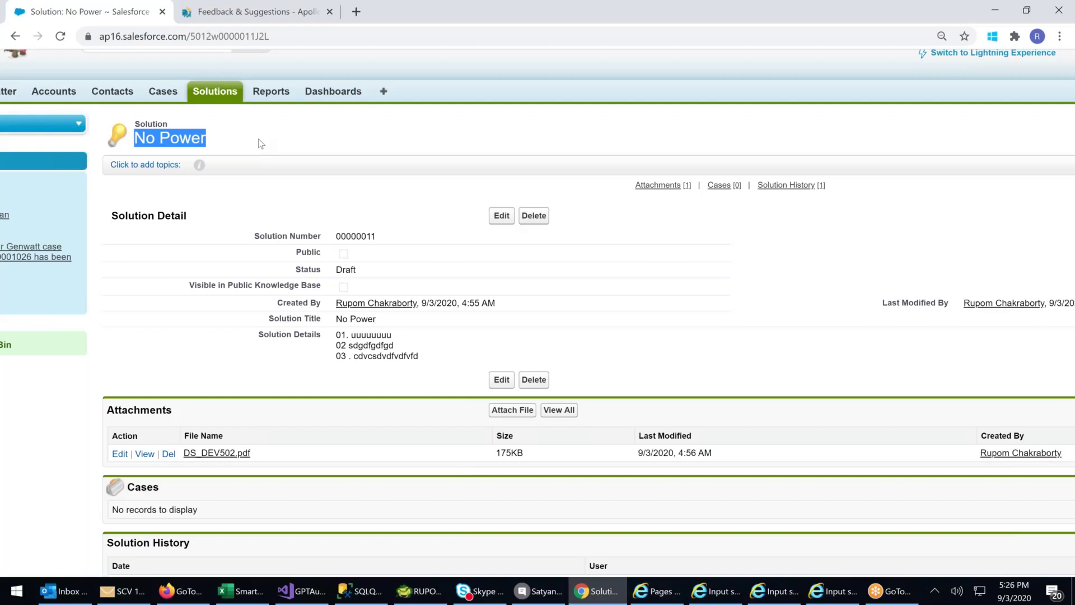
- Edit No Power: Status Reviewed, Public and Visible in Public Knowledge Base ticked
{"action": "left_click", "coordinate": [503, 216]}
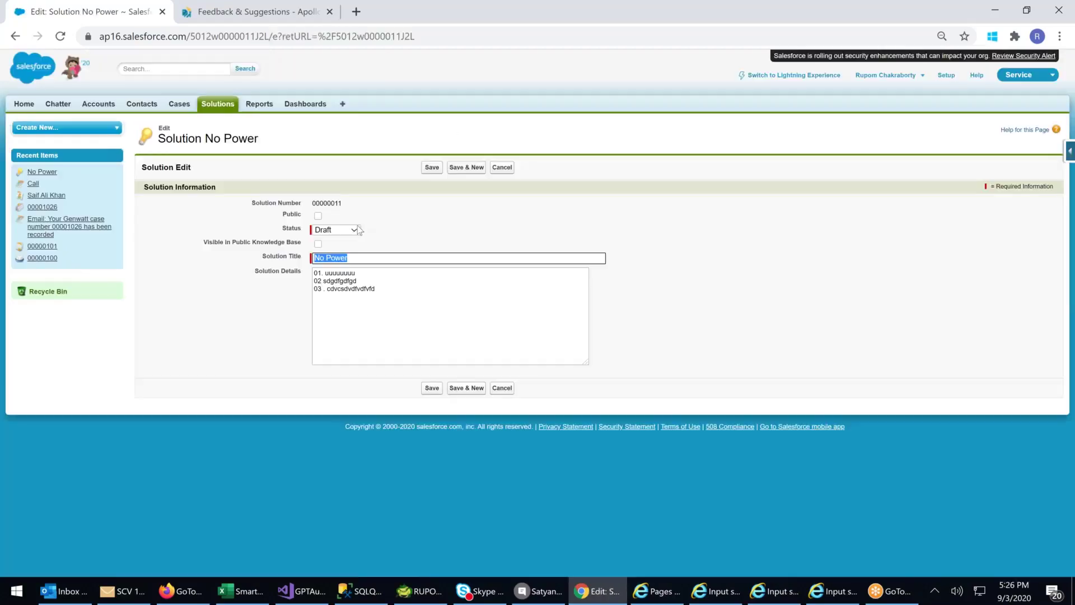
{"action": "left_click", "coordinate": [351, 234]}
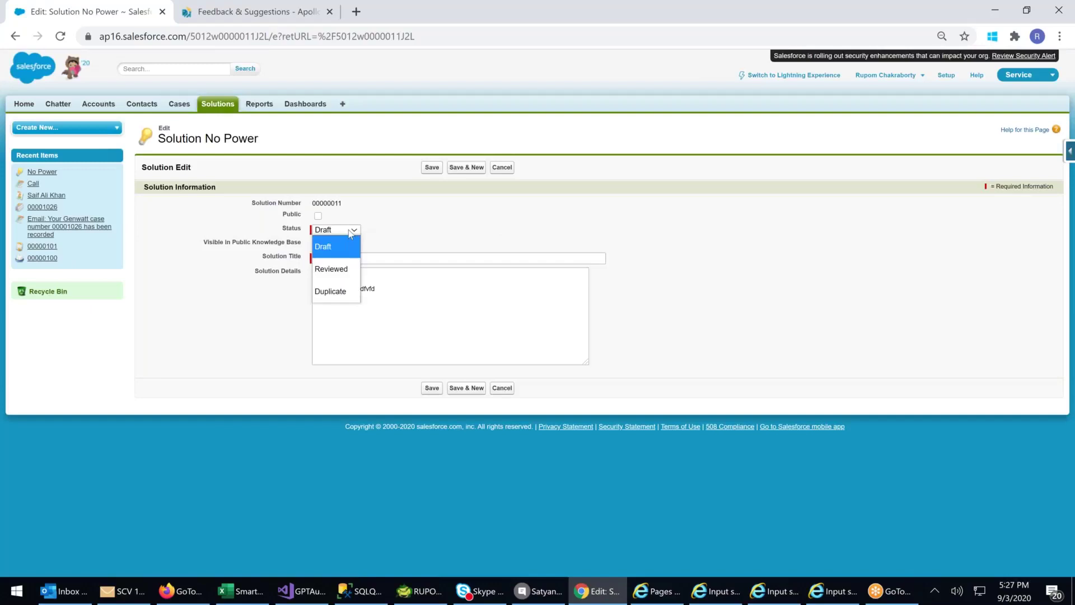
{"action": "left_click", "coordinate": [339, 269]}
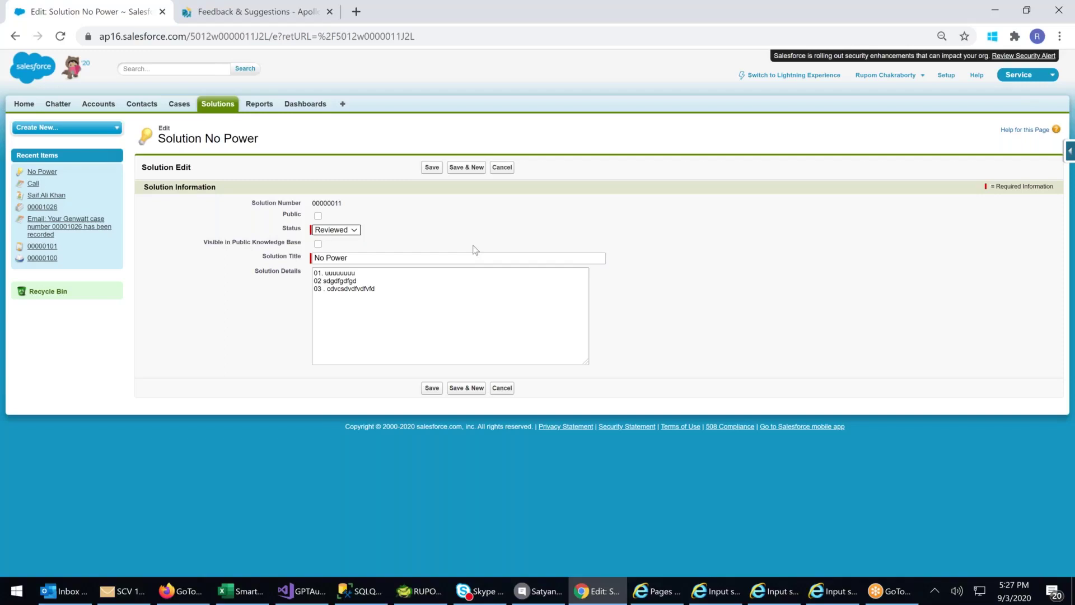
{"action": "key", "text": "ctrl+plus"}
{"action": "key", "text": "ctrl+plus"}
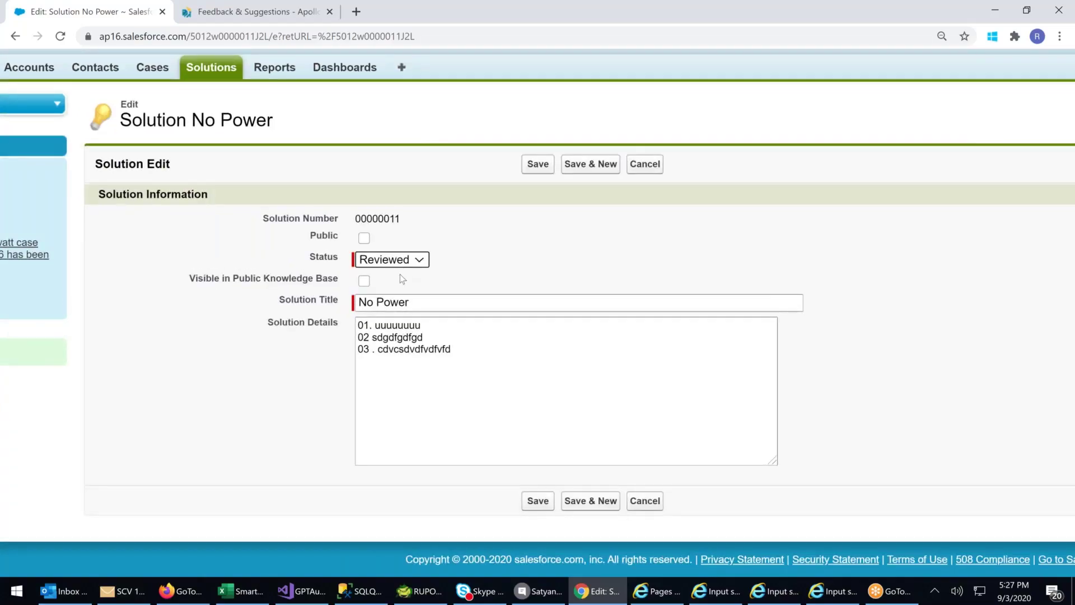
{"action": "left_click", "coordinate": [365, 240]}
{"action": "left_click", "coordinate": [364, 280]}
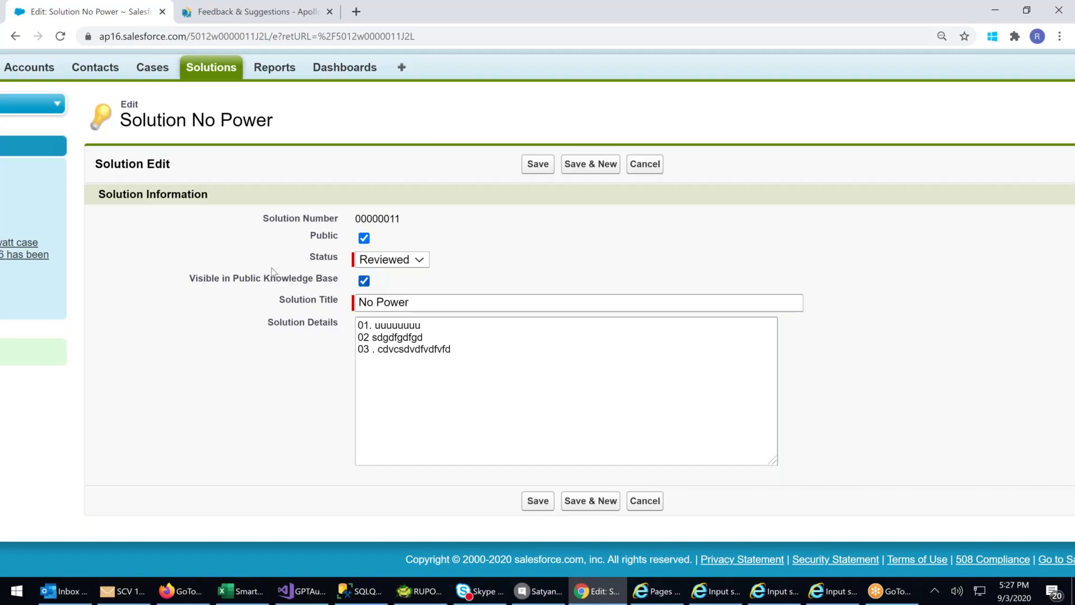
{"action": "left_click_drag", "start_coordinate": [263, 278], "coordinate": [345, 281]}
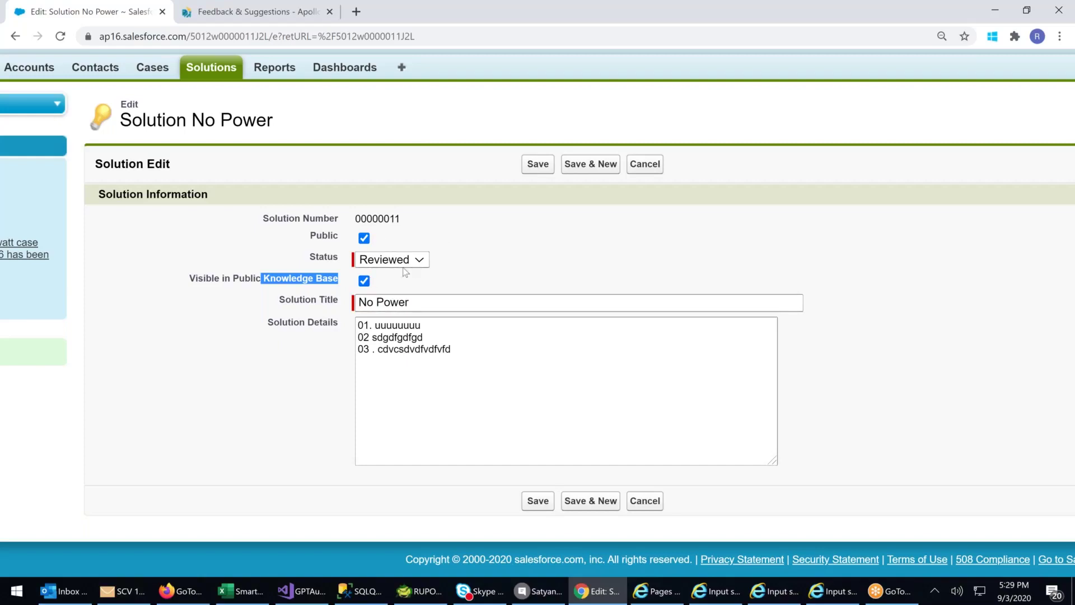
- Save the No Power solution as Reviewed and public, then return to Solutions home
{"action": "left_click", "coordinate": [532, 167]}
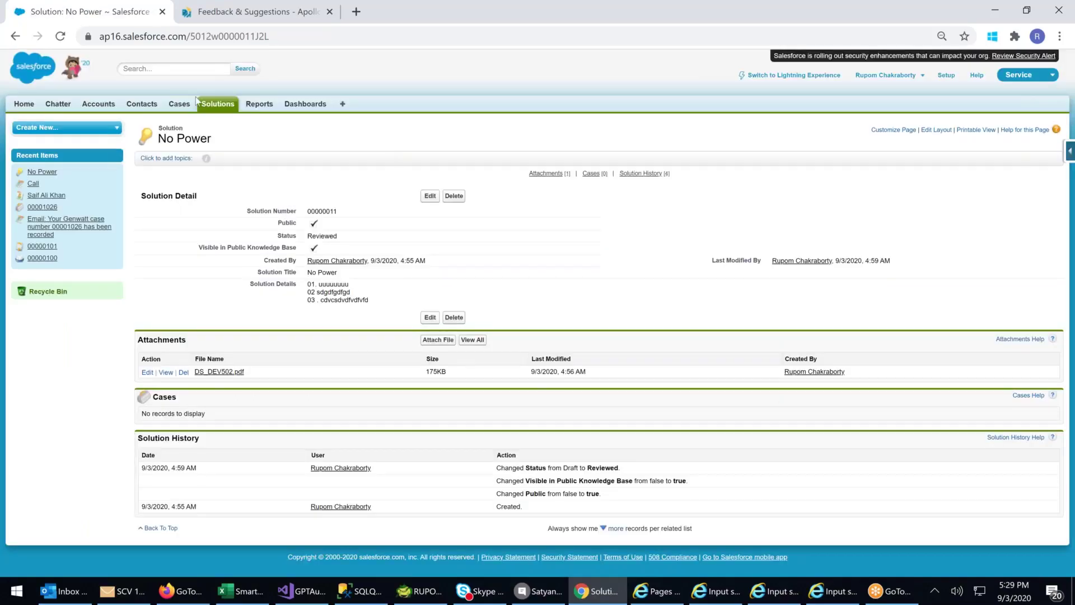
{"action": "left_click", "coordinate": [220, 106]}
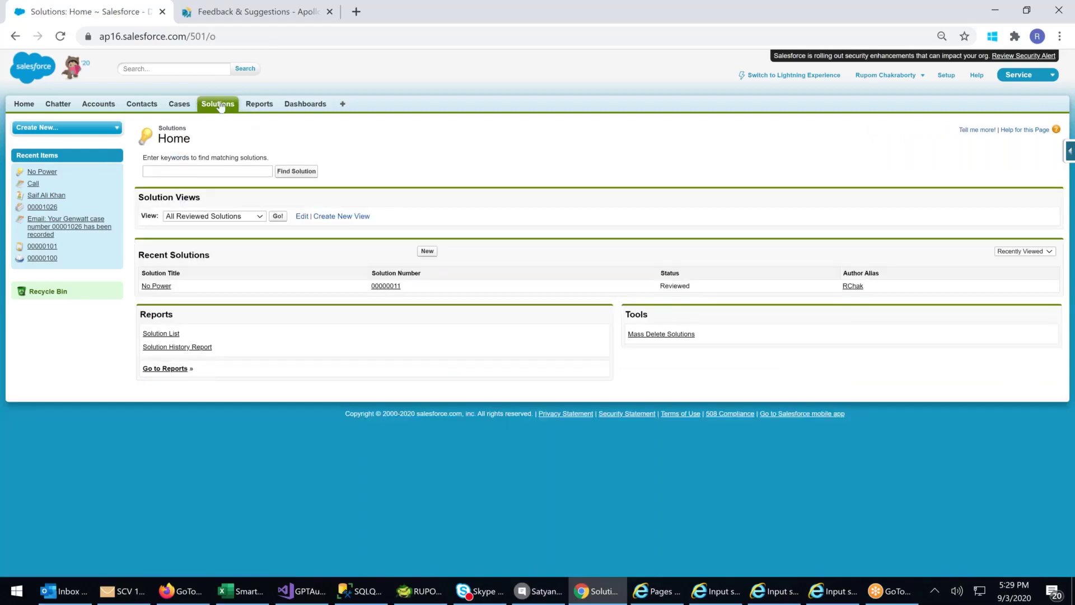
{"action": "key", "text": "ctrl+plus"}
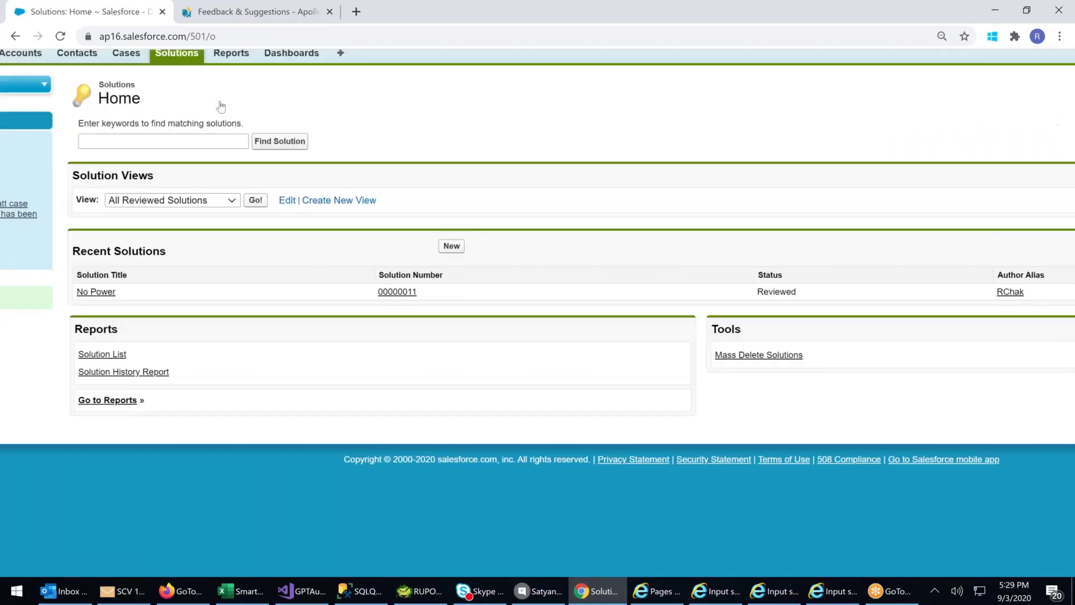
- Create and save a new Draft solution titled 'No Display' with placeholder details
{"action": "left_click", "coordinate": [452, 246]}
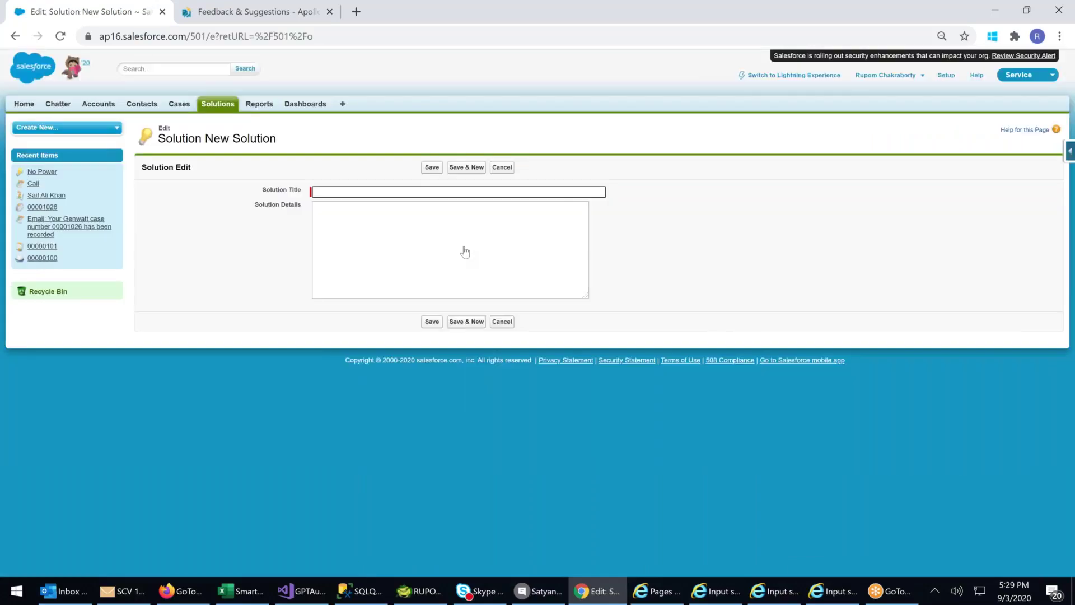
{"action": "key", "text": "ctrl+plus"}
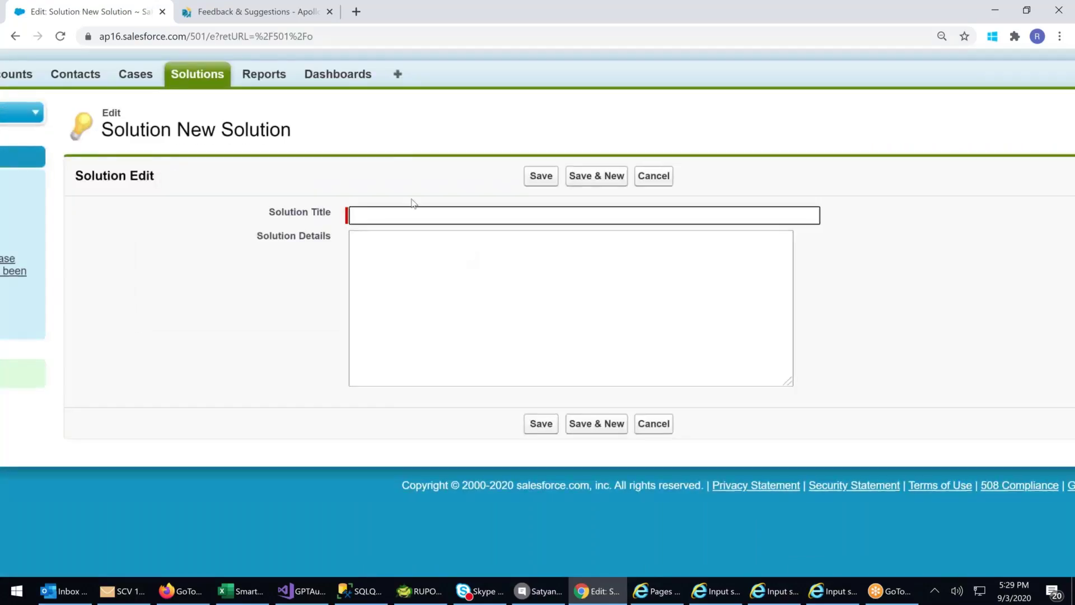
{"action": "left_click", "coordinate": [369, 216]}
{"action": "type", "text": "N"}
{"action": "key", "text": "Down"}
{"action": "key", "text": "Down"}
{"action": "key", "text": "Return"}
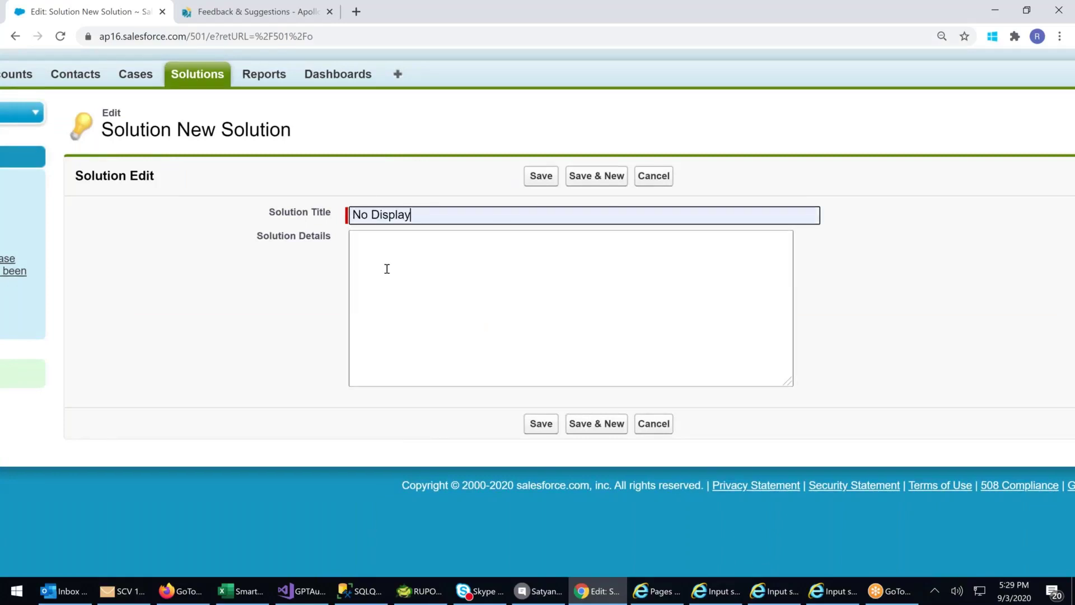
{"action": "left_click", "coordinate": [386, 269]}
{"action": "type", "text": "0"}
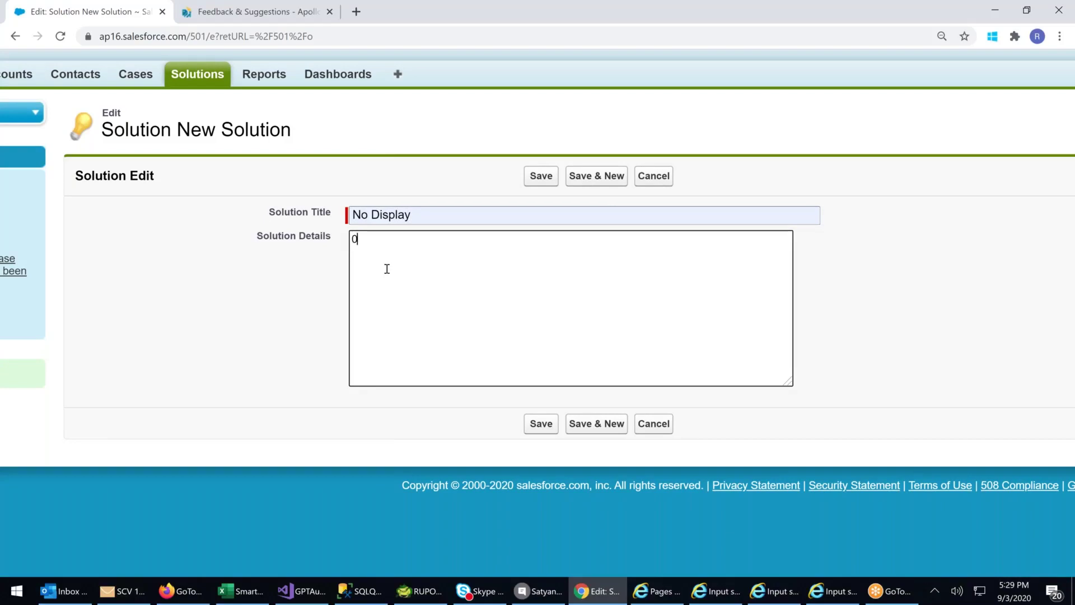
{"action": "key", "text": "BackSpace"}
{"action": "type", "text": "asdsdf ds fds v sd vsd "}
{"action": "type", "text": "v sd v sd vsd v sd"}
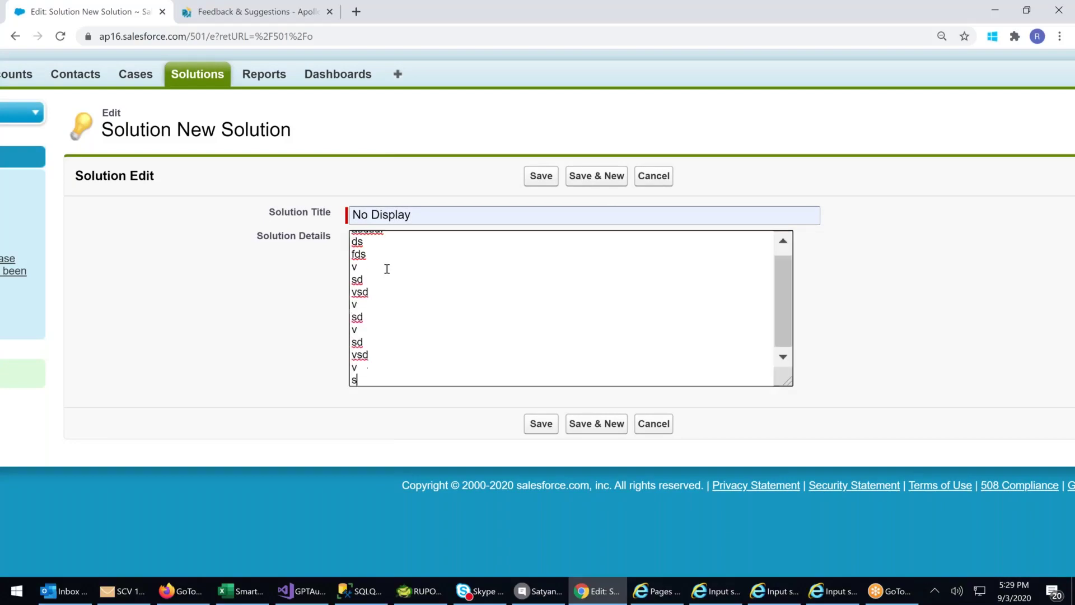
{"action": "left_click", "coordinate": [533, 178]}
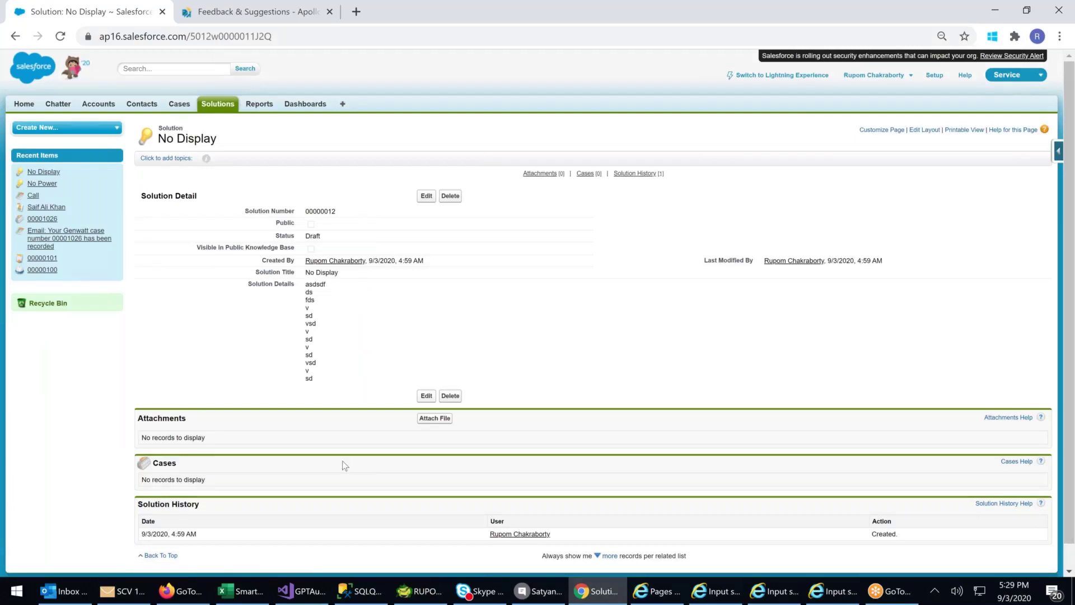
{"action": "scroll", "coordinate": [345, 465], "scroll_direction": "down", "scroll_amount": 1}
{"action": "key", "text": "ctrl+plus"}
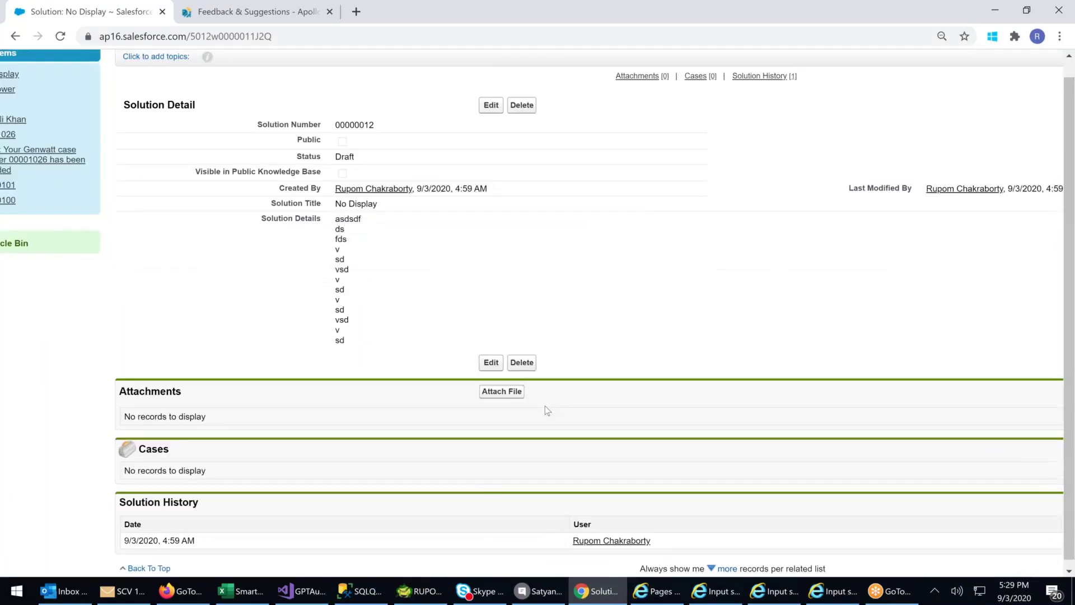
- Change the No Display solution's status from Draft to Reviewed and save it
{"action": "left_click", "coordinate": [493, 106]}
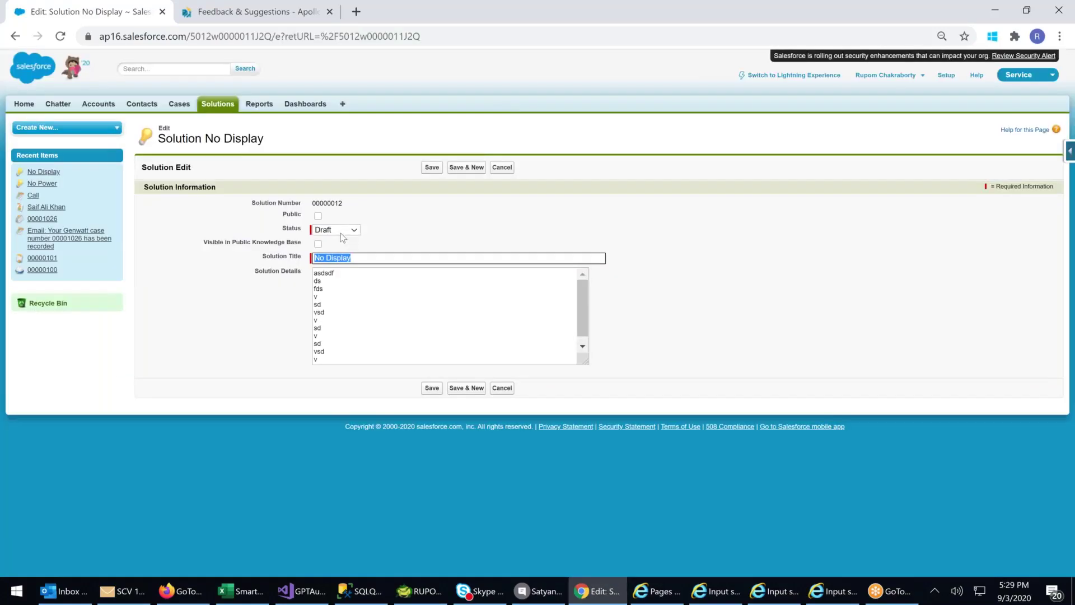
{"action": "left_click", "coordinate": [342, 231]}
{"action": "left_click", "coordinate": [335, 269]}
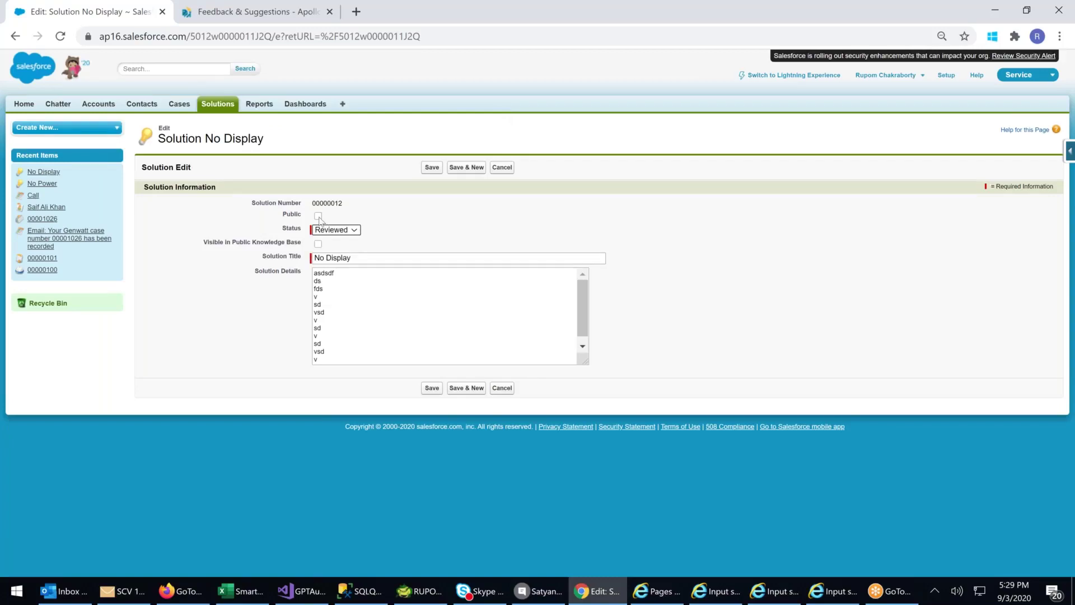
{"action": "left_click_drag", "start_coordinate": [329, 354], "coordinate": [322, 233]}
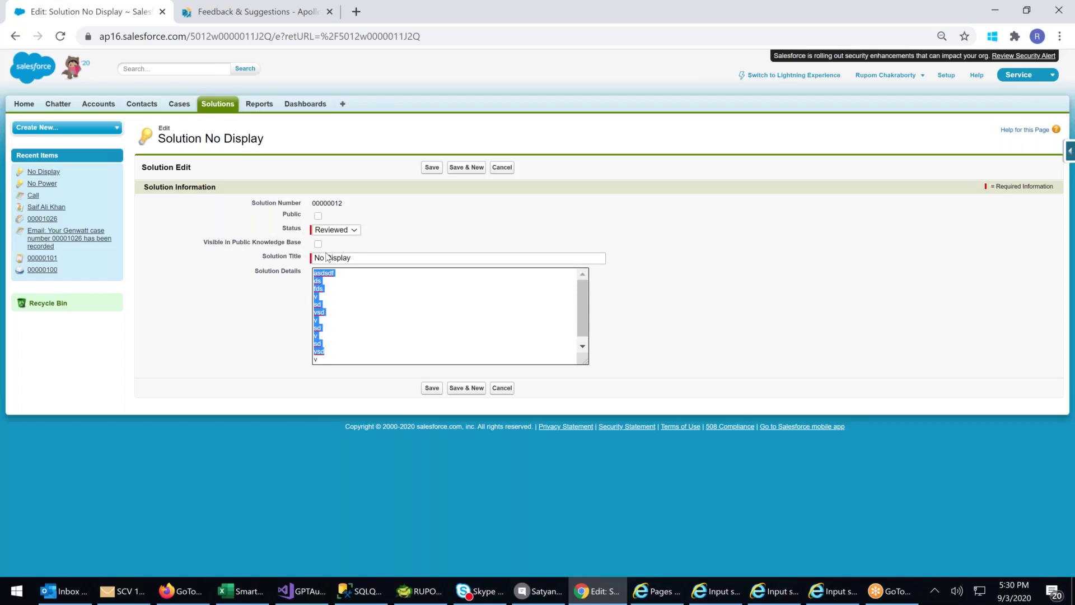
{"action": "left_click", "coordinate": [432, 168]}
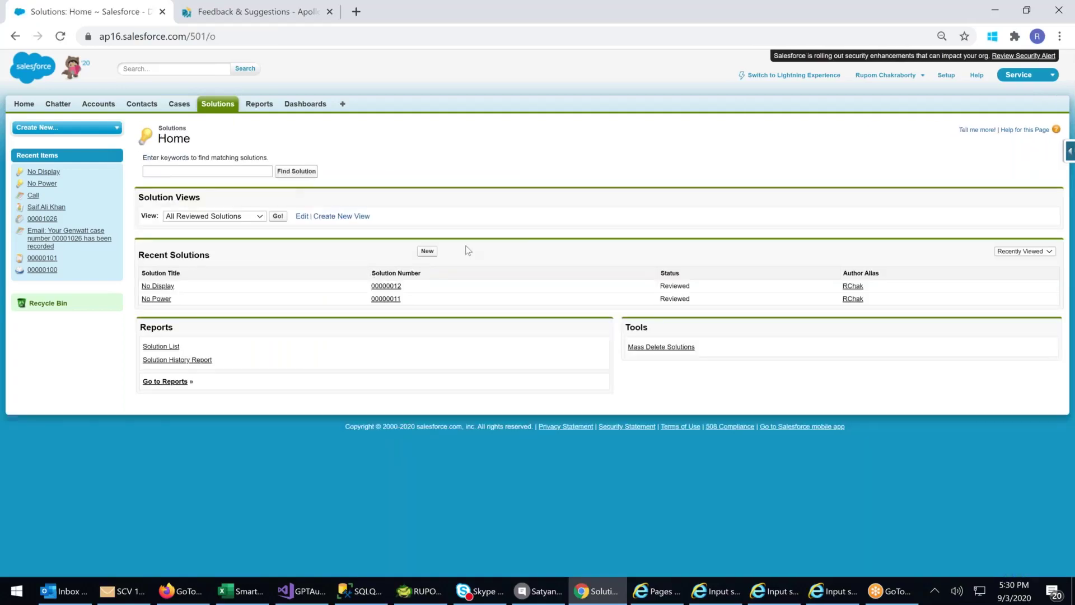
- Create and save solution 'No Response on Lenovo Tab' with placeholder details, then return to Solutions home
{"action": "left_click", "coordinate": [428, 251]}
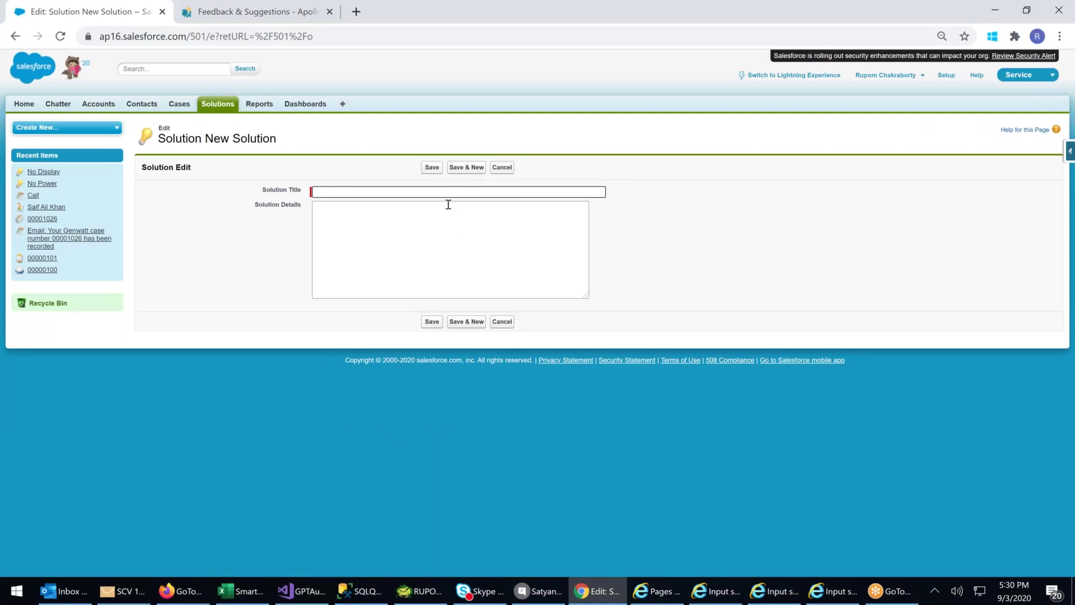
{"action": "key", "text": "ctrl+plus"}
{"action": "key", "text": "ctrl+plus"}
{"action": "left_click", "coordinate": [335, 191]}
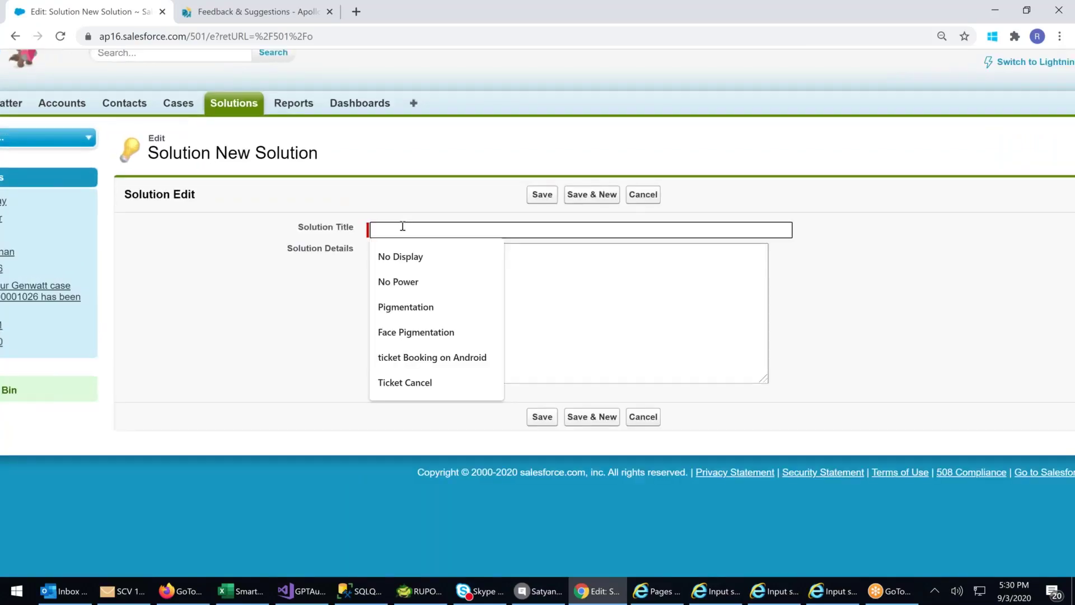
{"action": "type", "text": "No"}
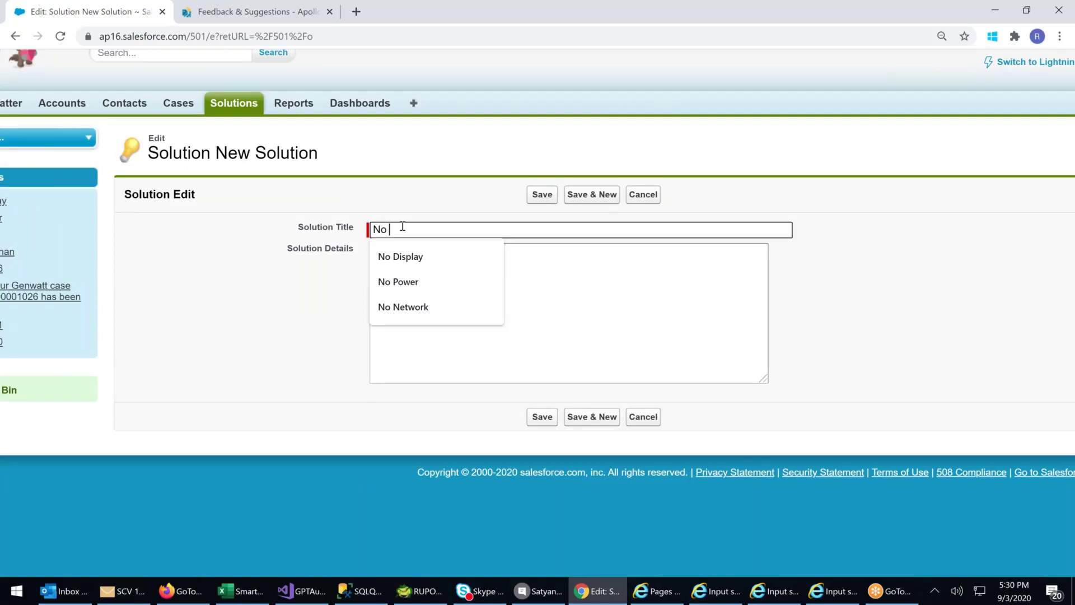
{"action": "type", "text": "Response on "}
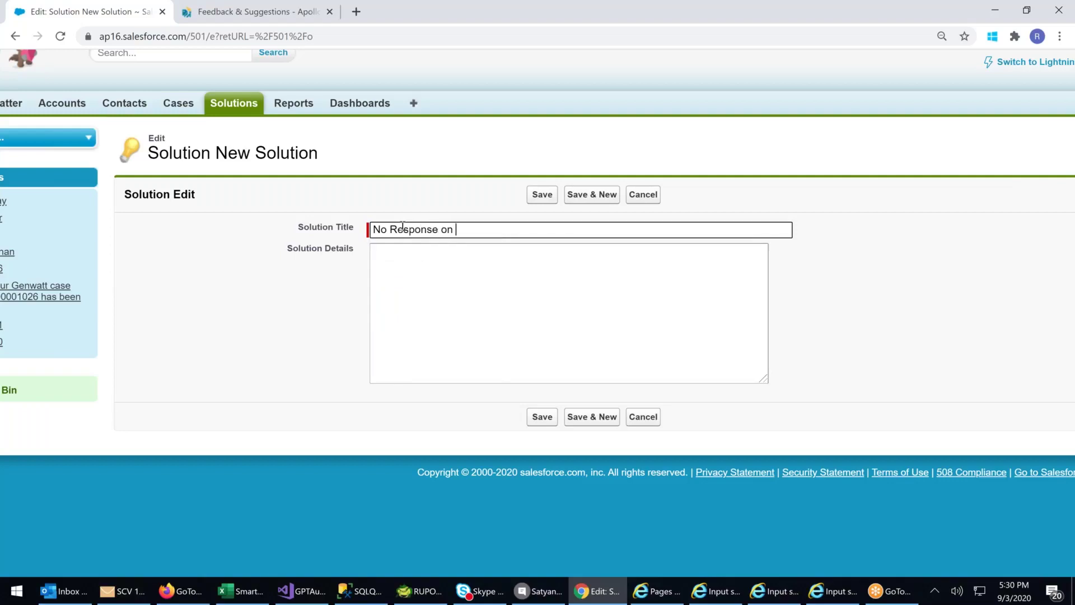
{"action": "type", "text": "Lenovo Tab"}
{"action": "left_click", "coordinate": [413, 304]}
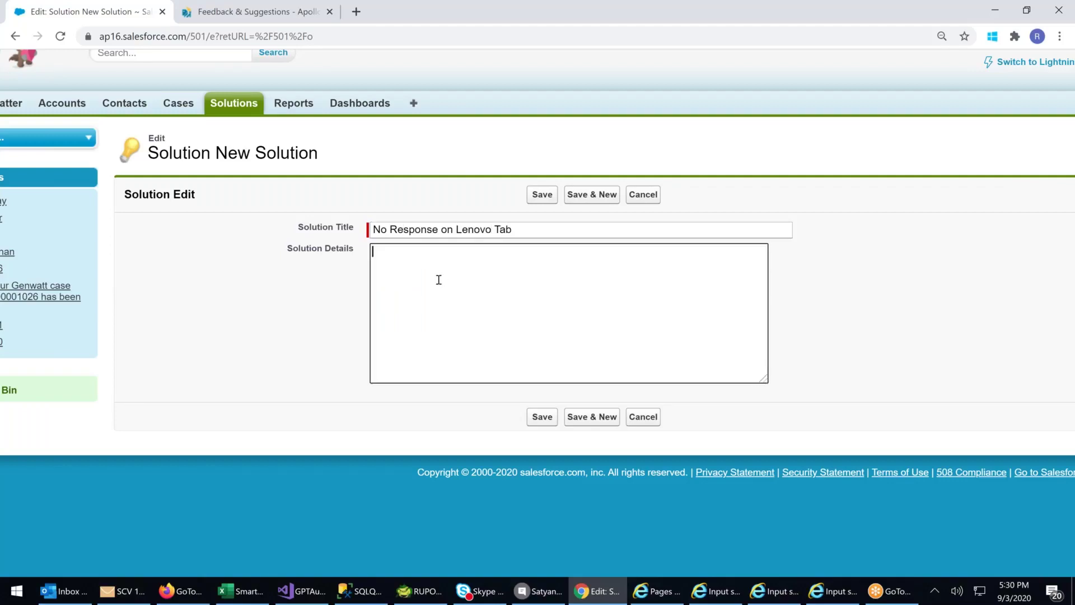
{"action": "type", "text": "sdff s f sd gf dg fd g fd"}
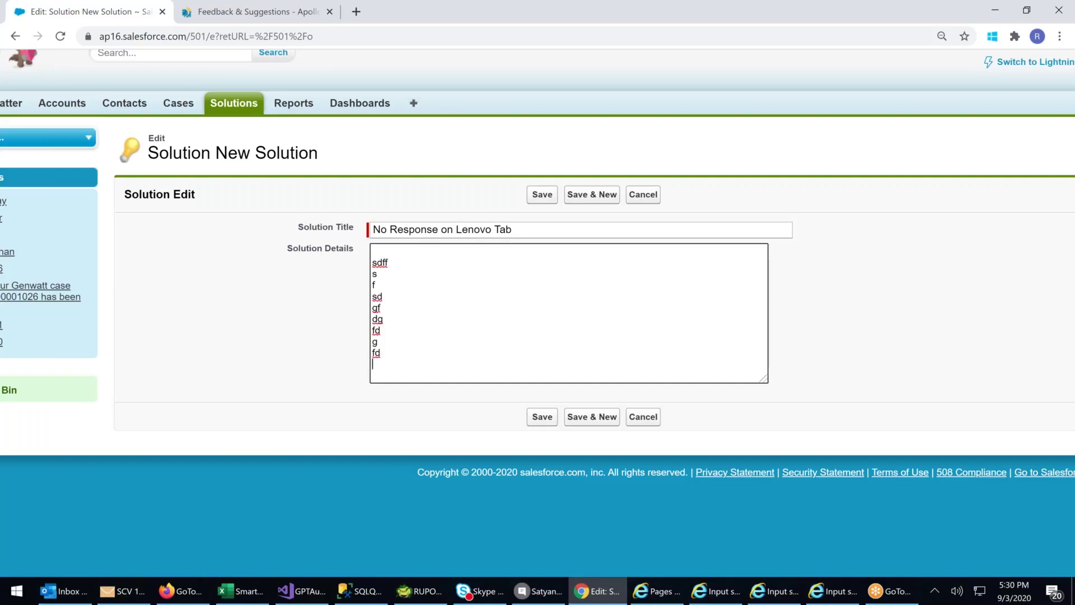
{"action": "type", "text": " 3434543654654 654 654 7 547 65 7"}
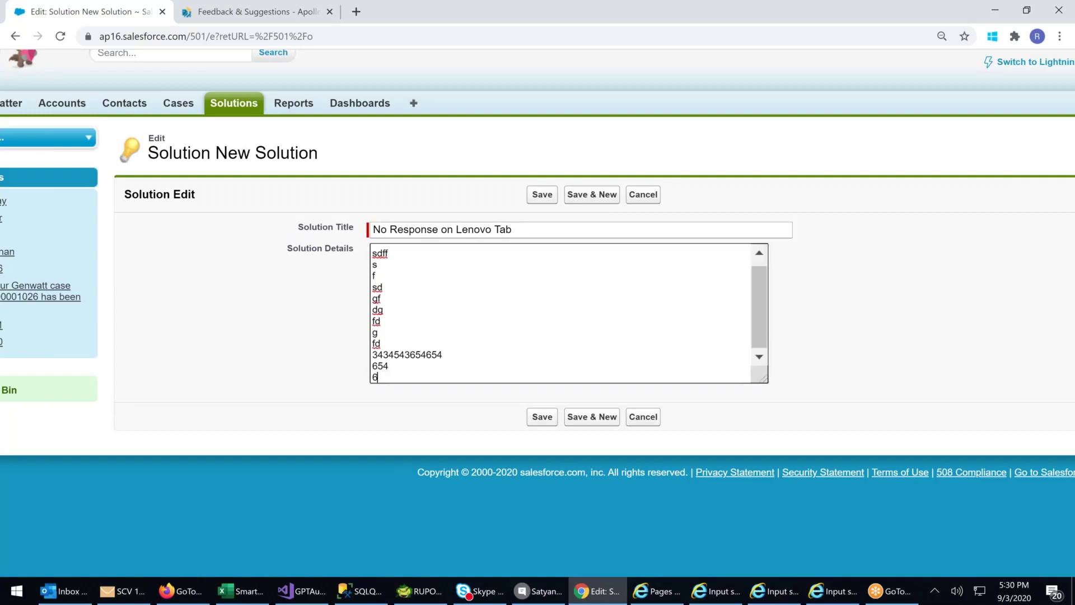
{"action": "type", "text": " 56 7"}
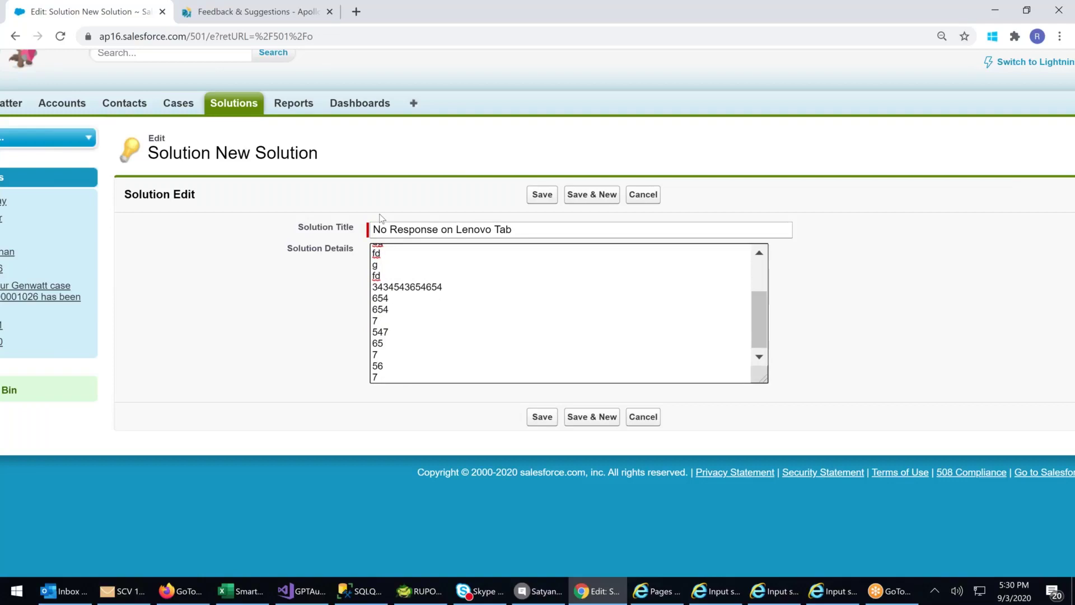
{"action": "scroll", "coordinate": [380, 218], "scroll_direction": "up", "scroll_amount": 1}
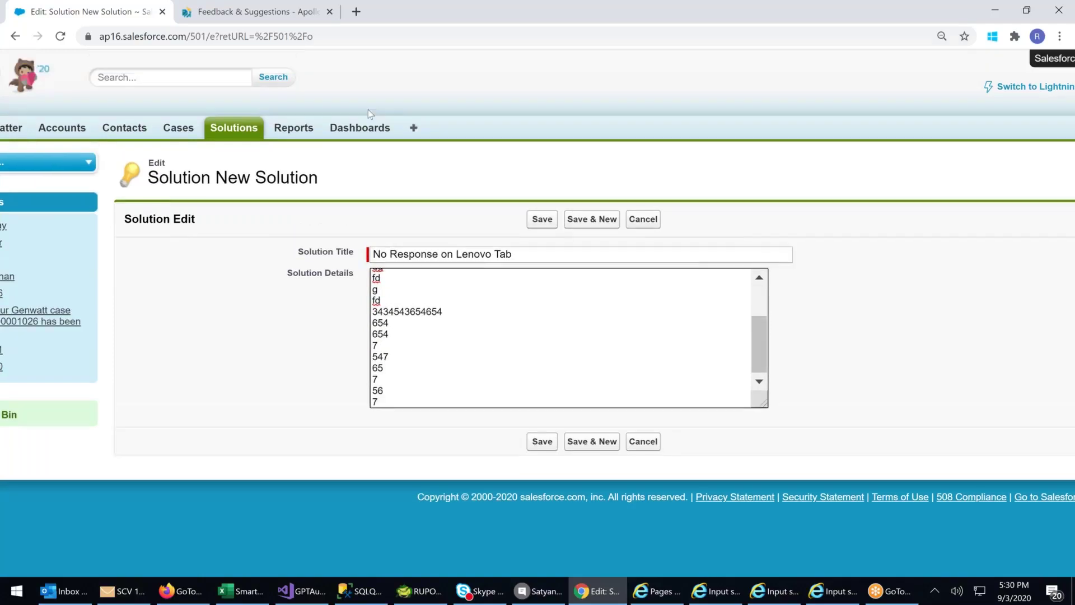
{"action": "left_click", "coordinate": [543, 220]}
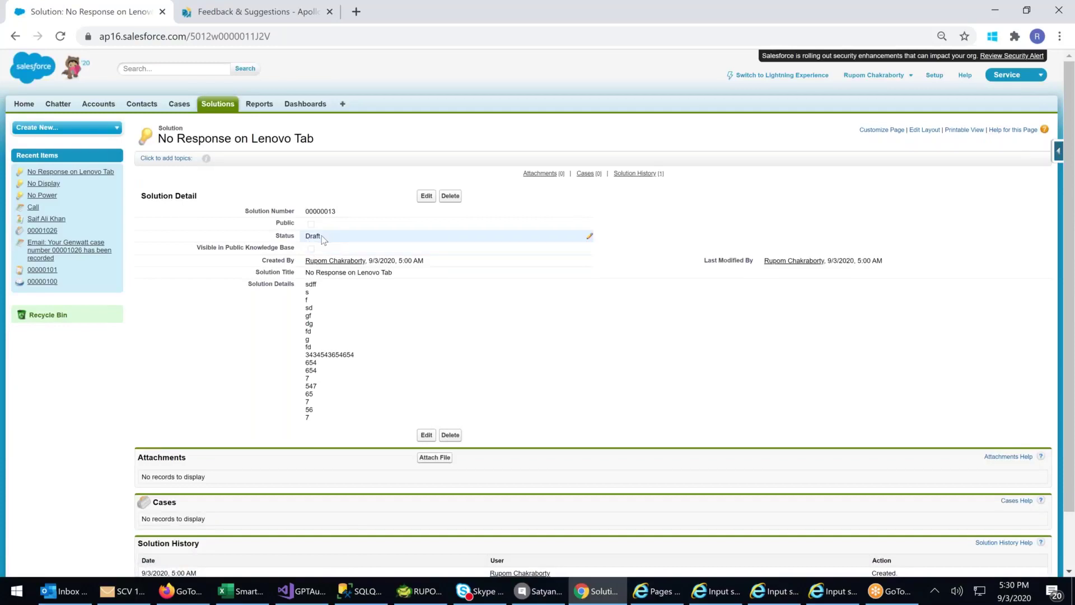
{"action": "left_click", "coordinate": [222, 109]}
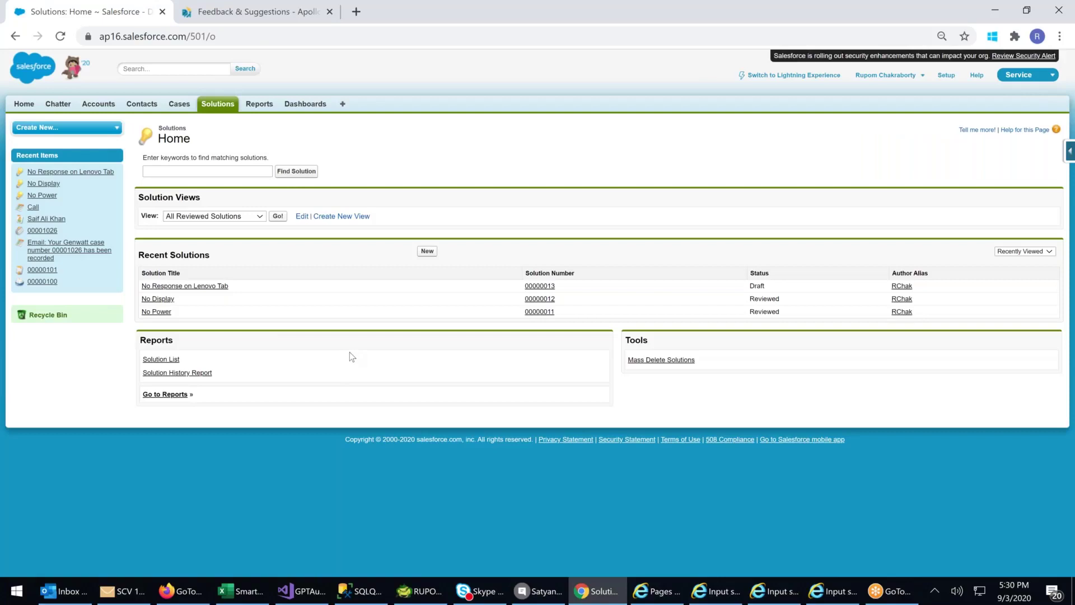
- Go to Cases home, where case 00001026 'Lenovo Tab Not Working' is listed
{"action": "scroll", "coordinate": [352, 357], "scroll_direction": "up", "scroll_amount": 5}
{"action": "scroll", "coordinate": [352, 356], "scroll_direction": "down", "scroll_amount": 3}
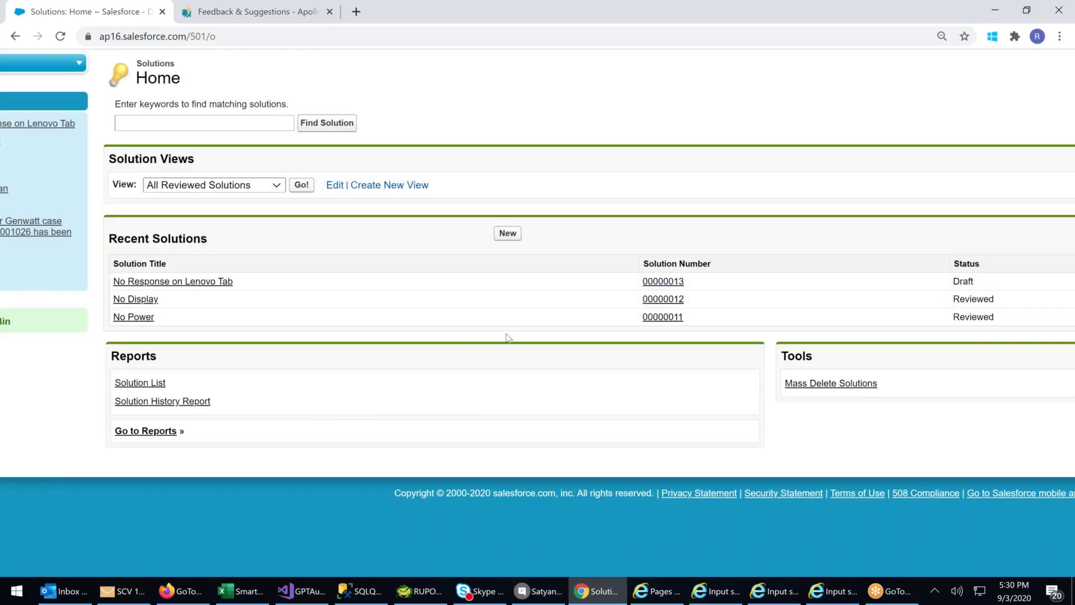
{"action": "key", "text": "ctrl+minus"}
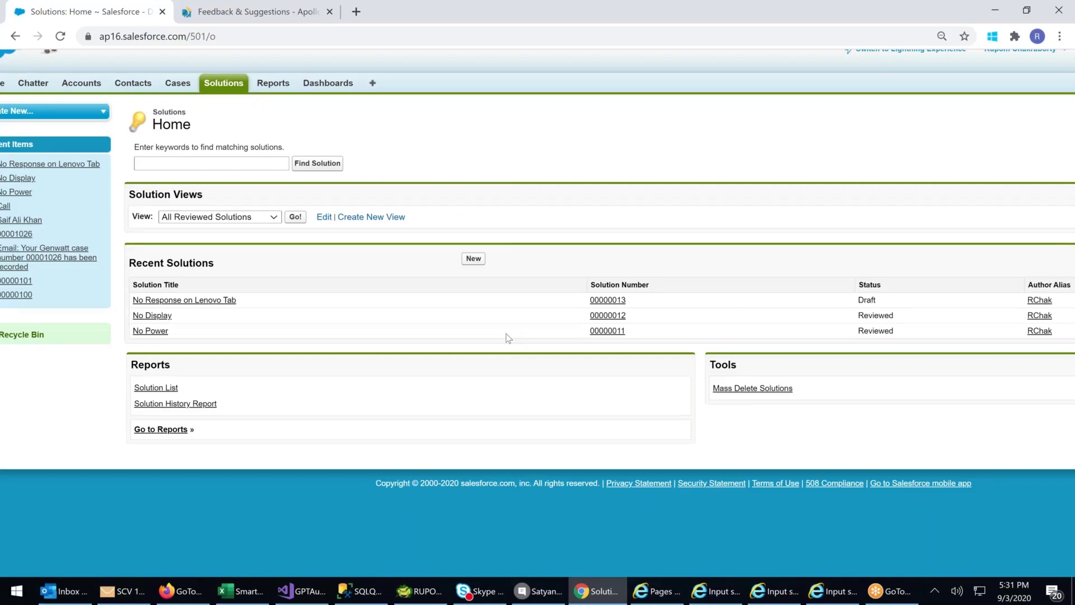
{"action": "left_click", "coordinate": [176, 85]}
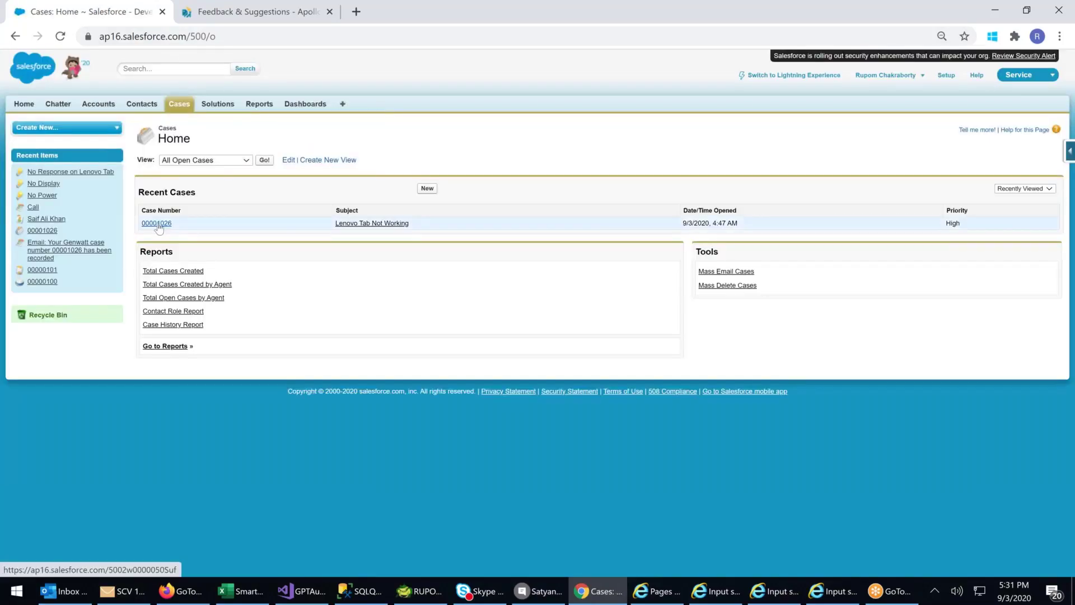
- Open case 00001026 'Lenovo Tab Not Working' from Recent Cases
{"action": "left_click", "coordinate": [158, 224]}
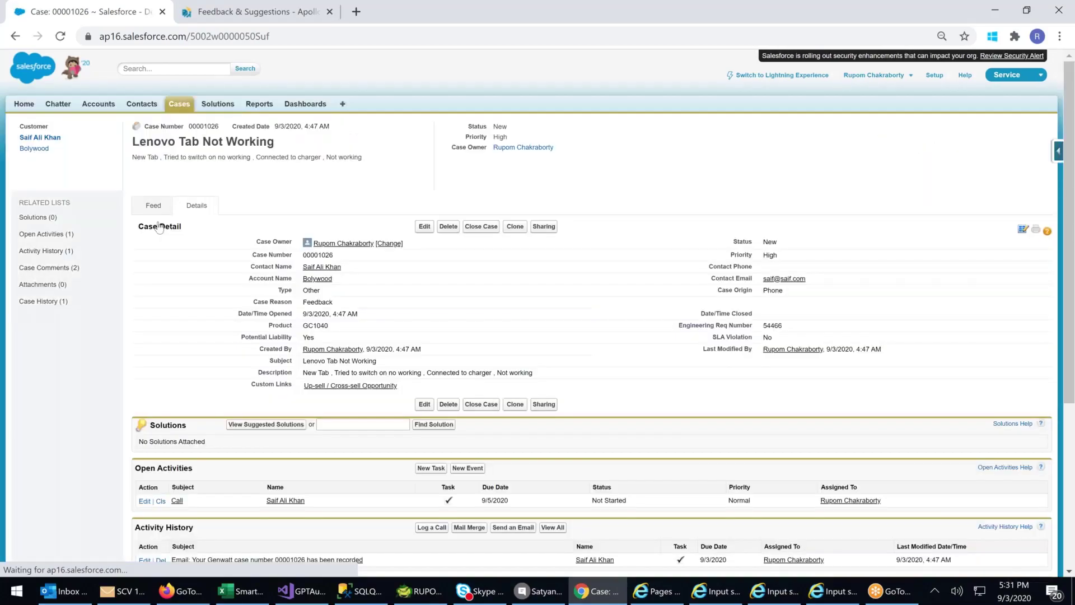
{"action": "key", "text": "ctrl+plus"}
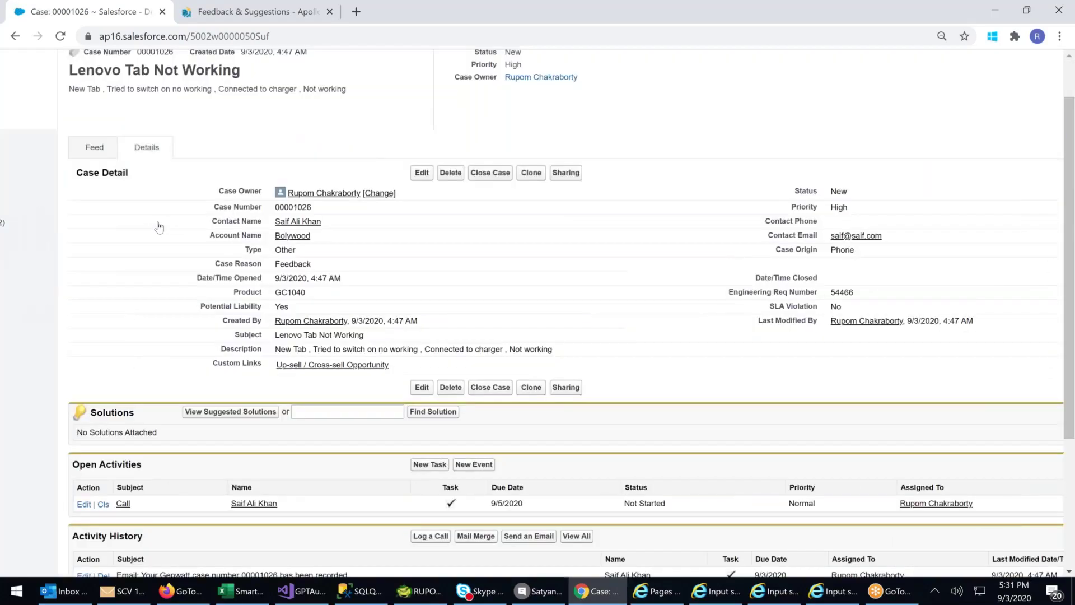
{"action": "scroll", "coordinate": [182, 210], "scroll_direction": "up", "scroll_amount": 2}
{"action": "left_click_drag", "start_coordinate": [138, 135], "coordinate": [205, 135]}
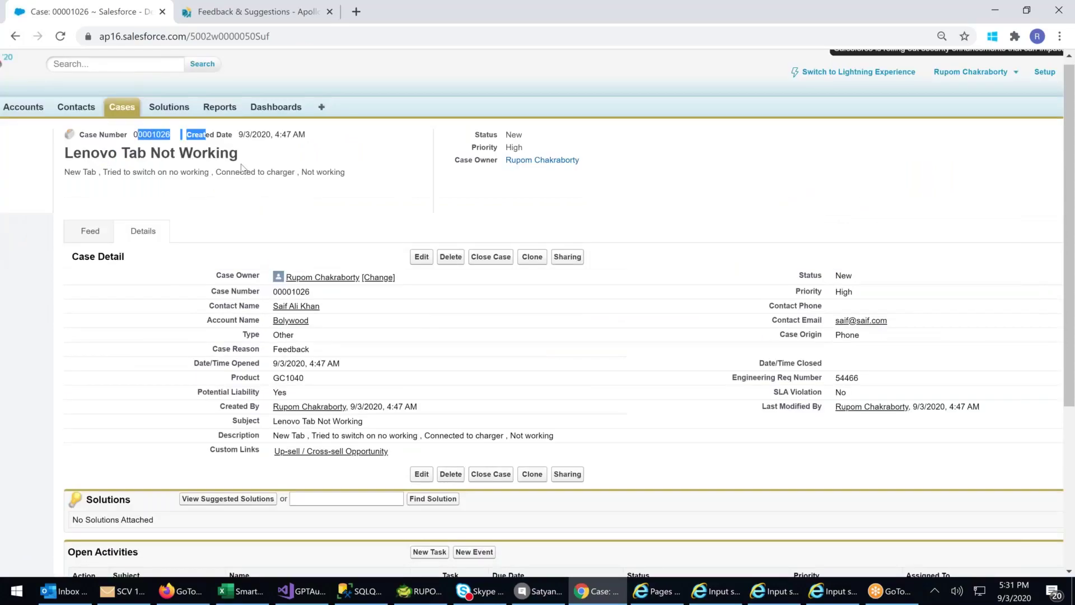
{"action": "left_click", "coordinate": [539, 139]}
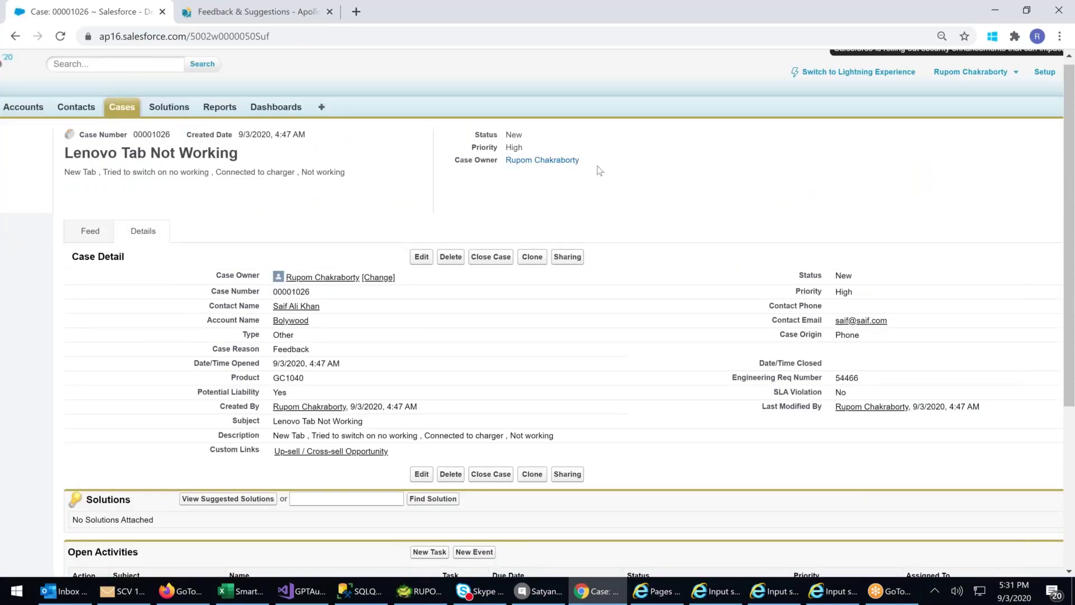
{"action": "scroll", "coordinate": [599, 170], "scroll_direction": "down", "scroll_amount": 1}
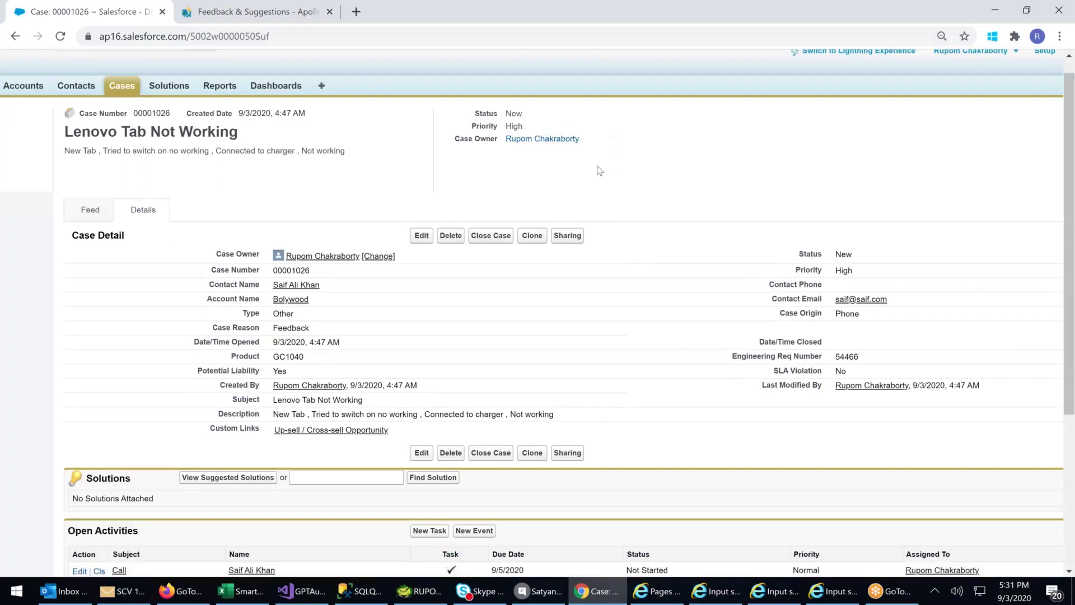
{"action": "scroll", "coordinate": [599, 170], "scroll_direction": "down", "scroll_amount": 3}
{"action": "scroll", "coordinate": [599, 171], "scroll_direction": "down", "scroll_amount": 3}
- Search the case's solutions for the keyword 'no'
{"action": "left_click", "coordinate": [329, 221]}
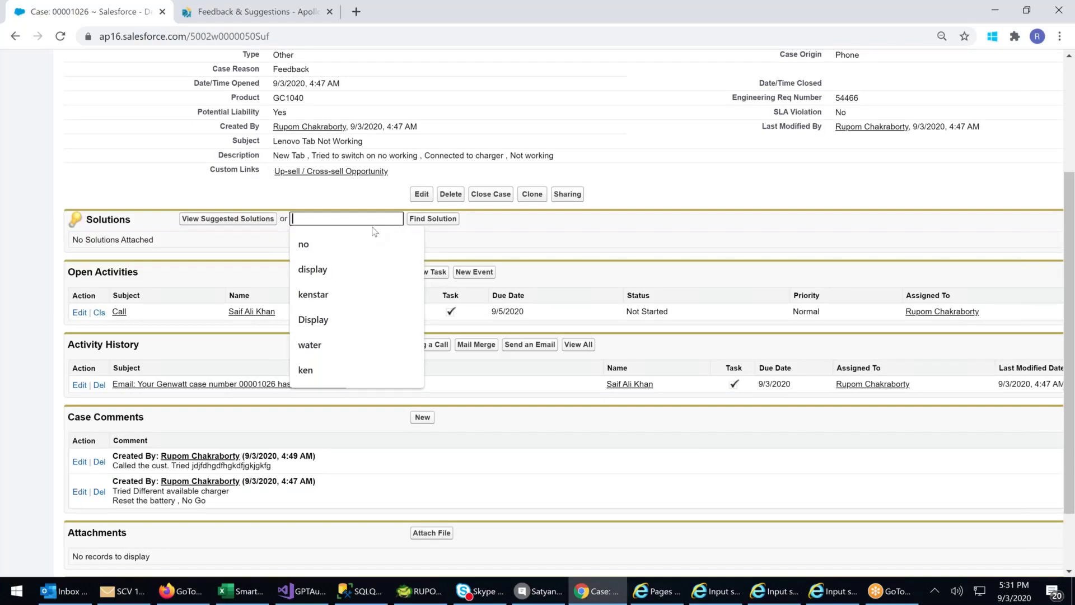
{"action": "type", "text": "no"}
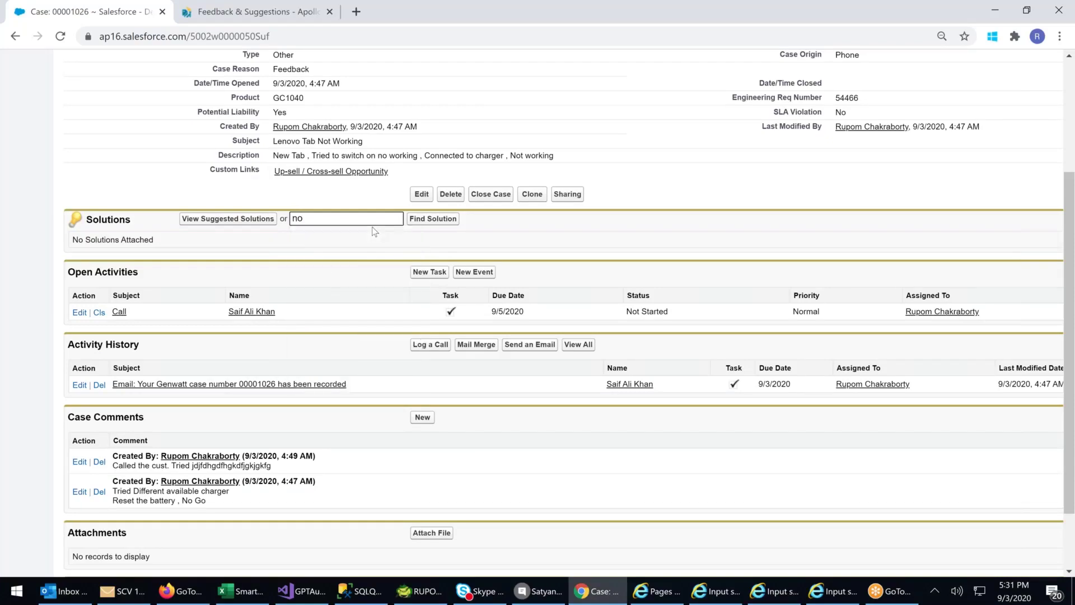
{"action": "key", "text": "Return"}
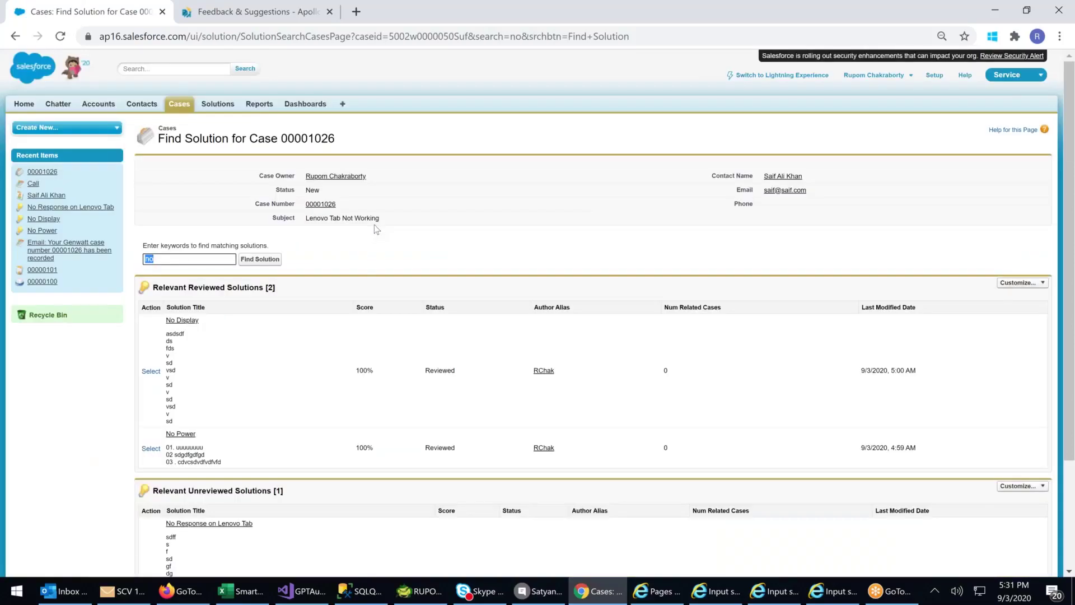
- Review the reviewed and unreviewed solution results, then open the No Display solution
{"action": "scroll", "coordinate": [403, 261], "scroll_direction": "down", "scroll_amount": 3}
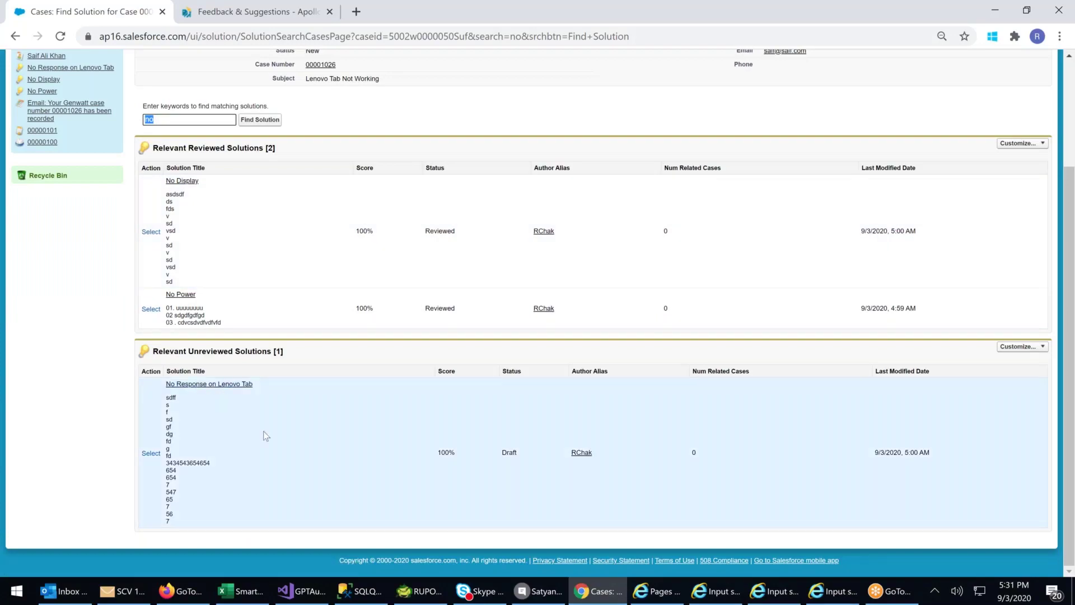
{"action": "scroll", "coordinate": [263, 437], "scroll_direction": "up", "scroll_amount": 2}
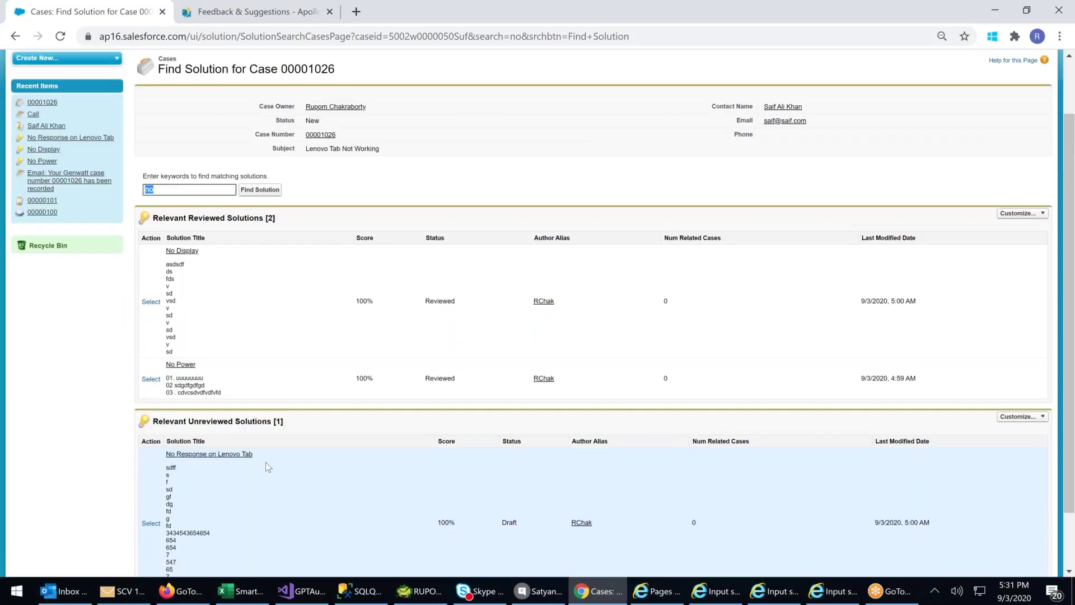
{"action": "scroll", "coordinate": [266, 460], "scroll_direction": "up", "scroll_amount": 2}
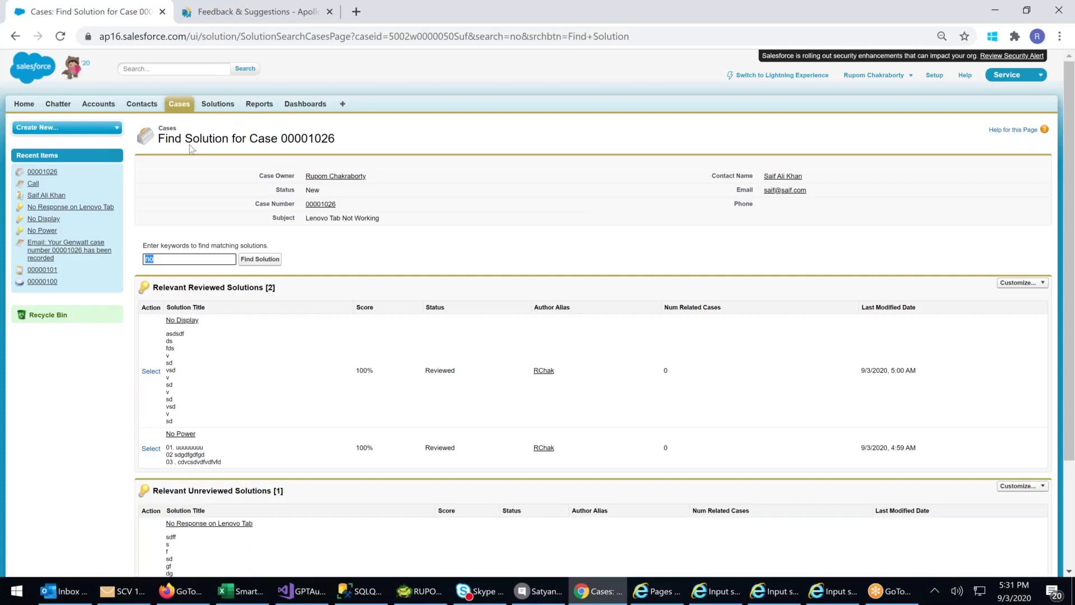
{"action": "scroll", "coordinate": [249, 273], "scroll_direction": "down", "scroll_amount": 1}
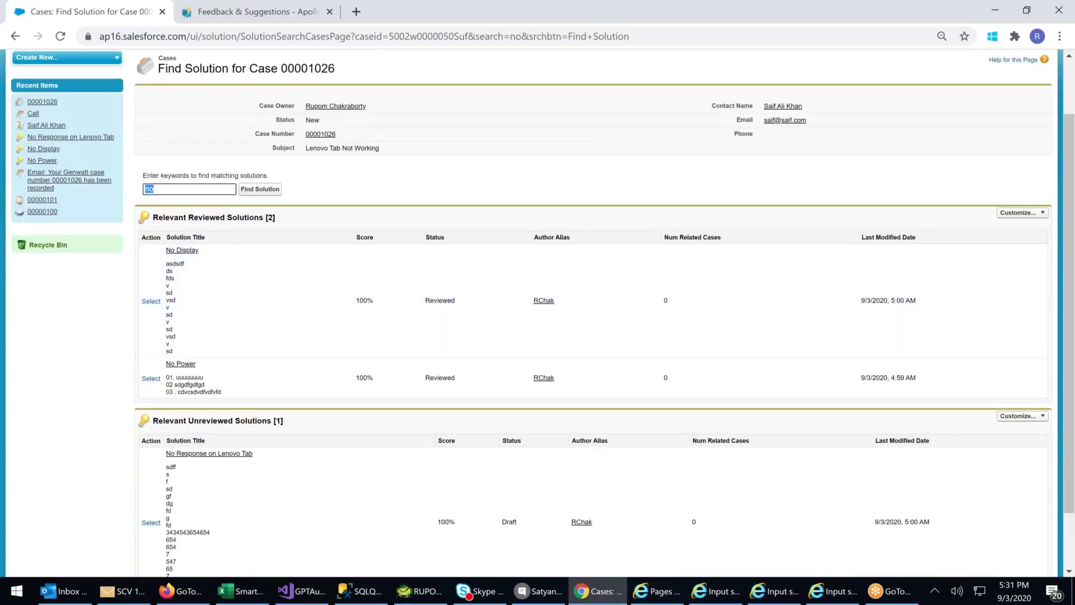
{"action": "left_click_drag", "start_coordinate": [170, 218], "coordinate": [293, 220]}
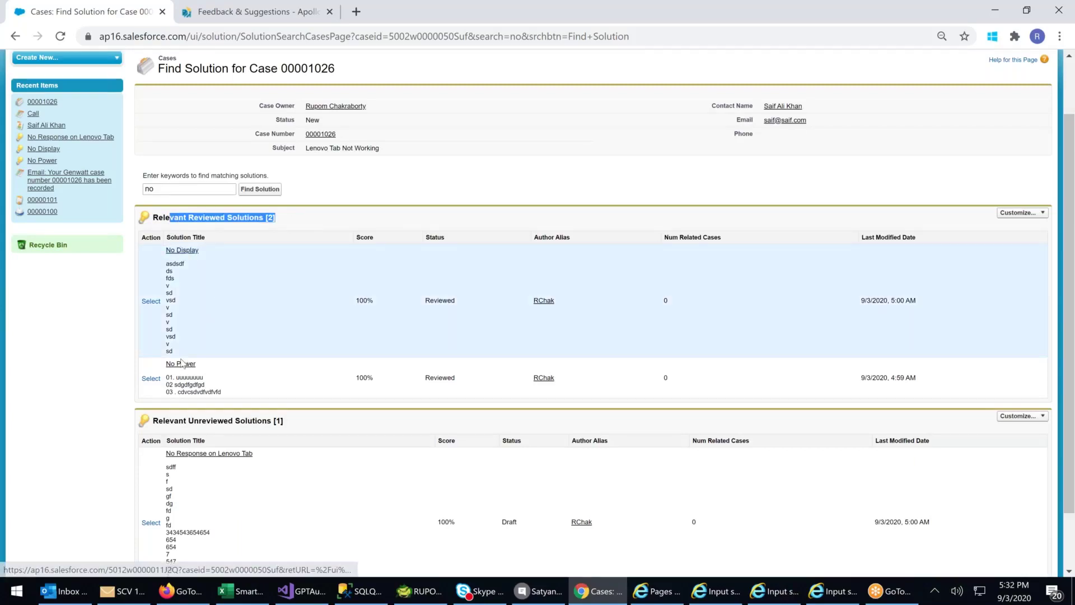
{"action": "scroll", "coordinate": [201, 363], "scroll_direction": "down", "scroll_amount": 2}
{"action": "left_click_drag", "start_coordinate": [194, 351], "coordinate": [262, 354]}
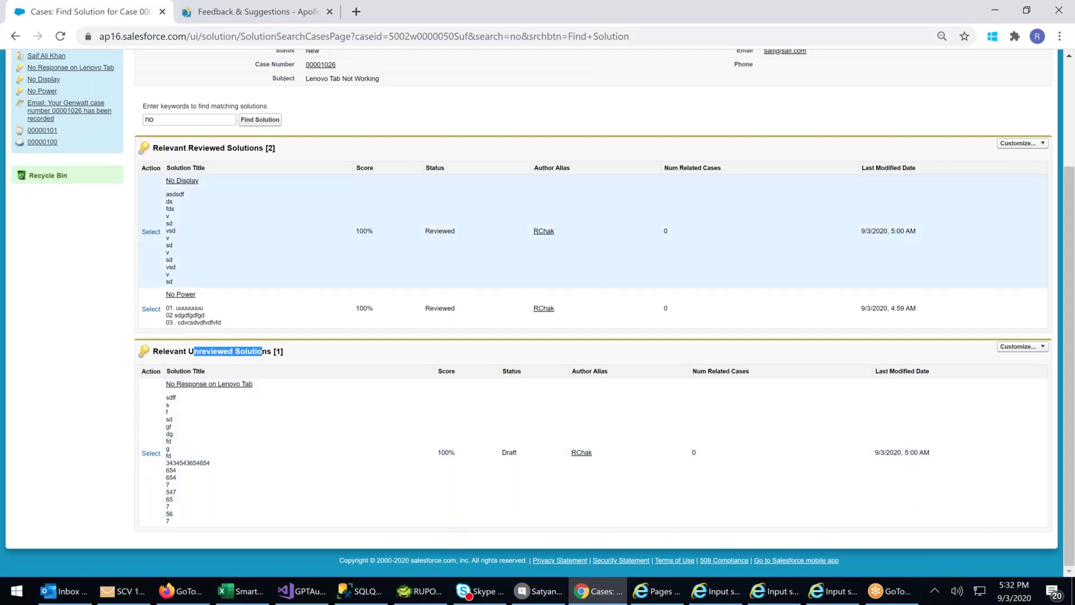
{"action": "left_click", "coordinate": [122, 349]}
{"action": "key", "text": "ctrl+a"}
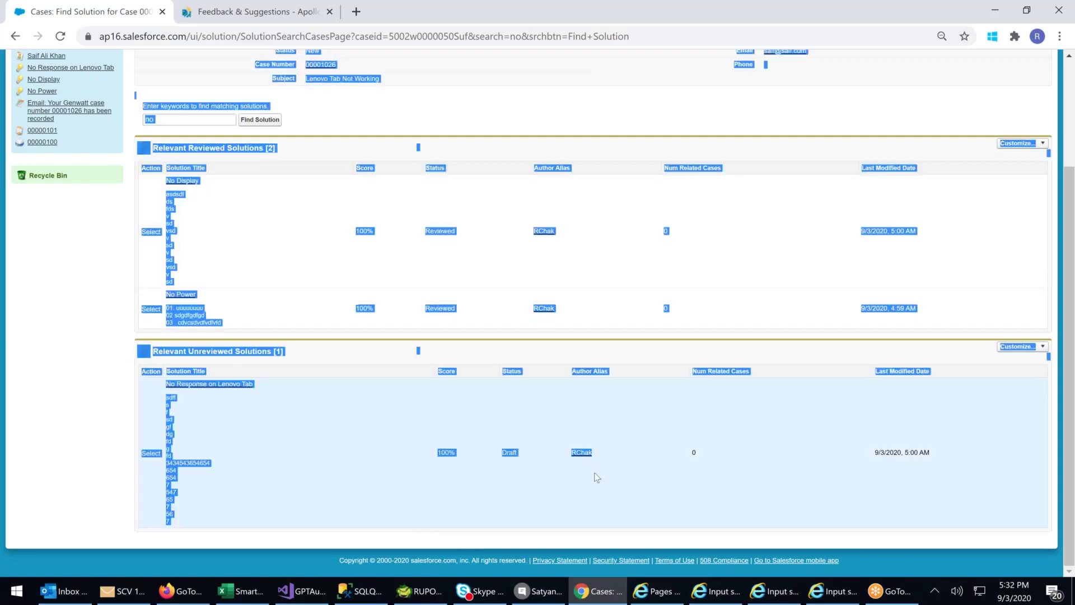
{"action": "left_click", "coordinate": [25, 401]}
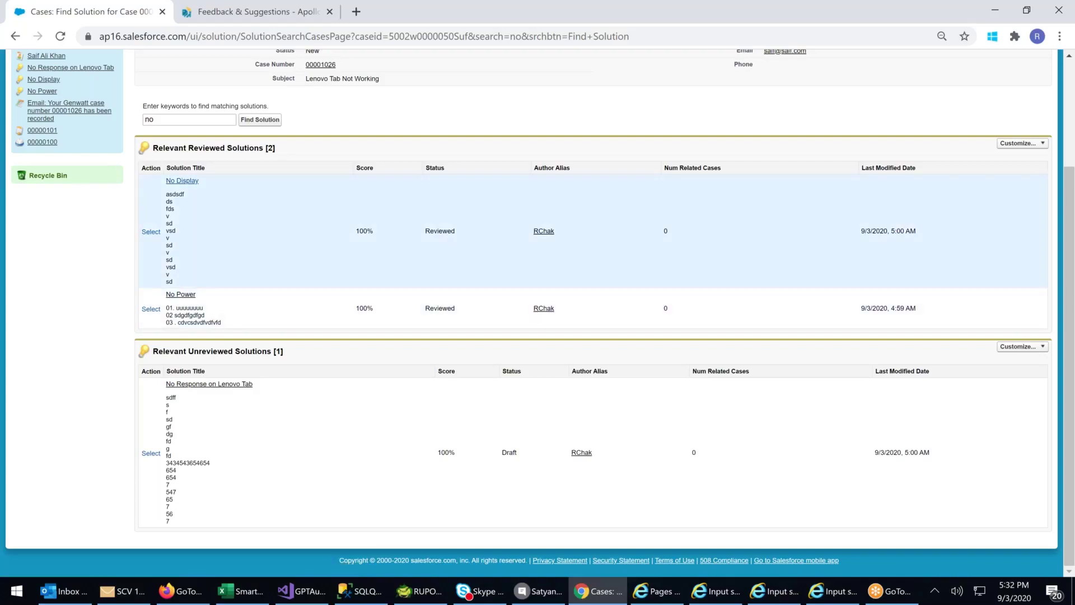
{"action": "left_click", "coordinate": [182, 181]}
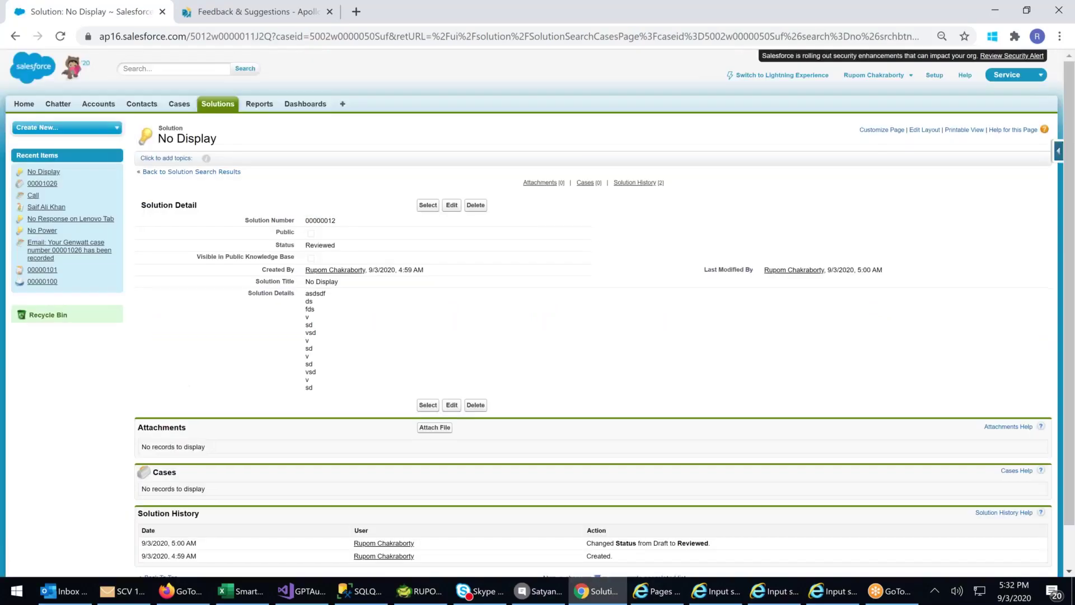
- Attach the No Display solution (00000012) to case 'Lenovo Tab Not Working'
{"action": "left_click_drag", "start_coordinate": [305, 292], "coordinate": [317, 329]}
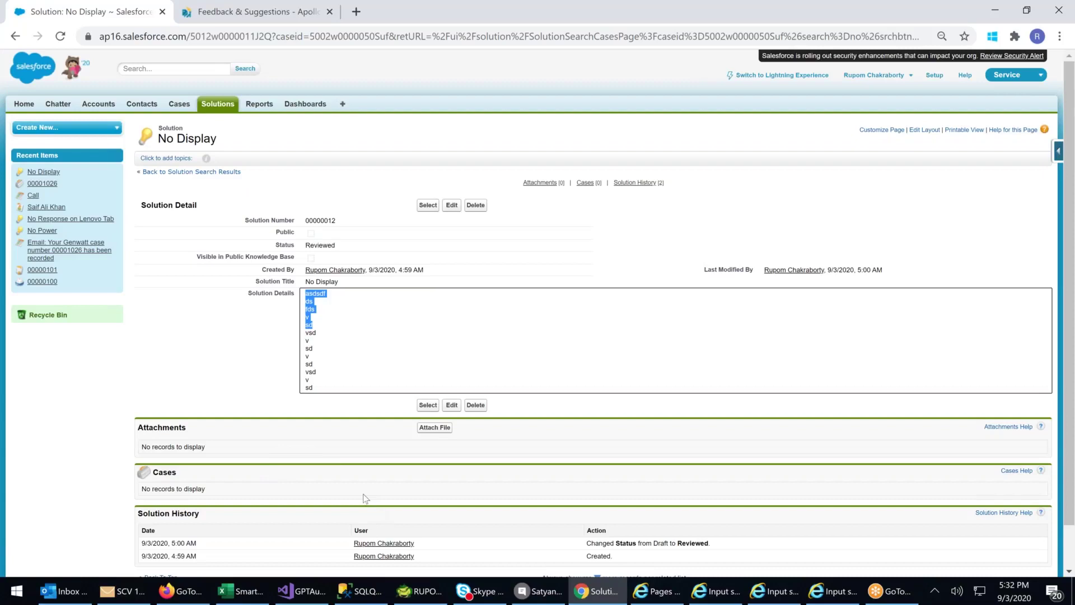
{"action": "left_click", "coordinate": [347, 470]}
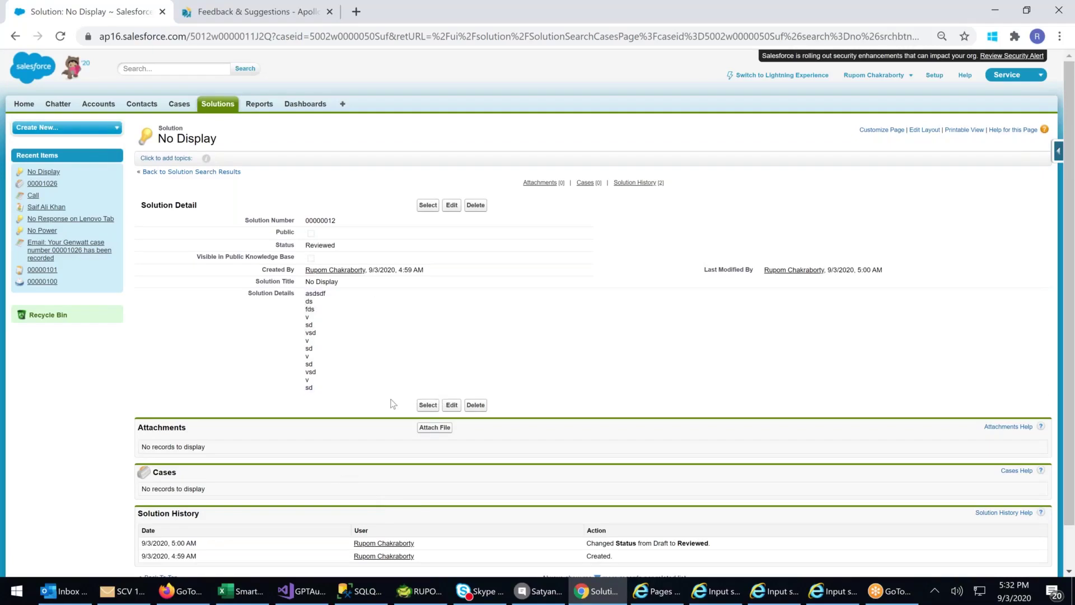
{"action": "scroll", "coordinate": [391, 403], "scroll_direction": "down", "scroll_amount": 1}
{"action": "left_click", "coordinate": [429, 359]}
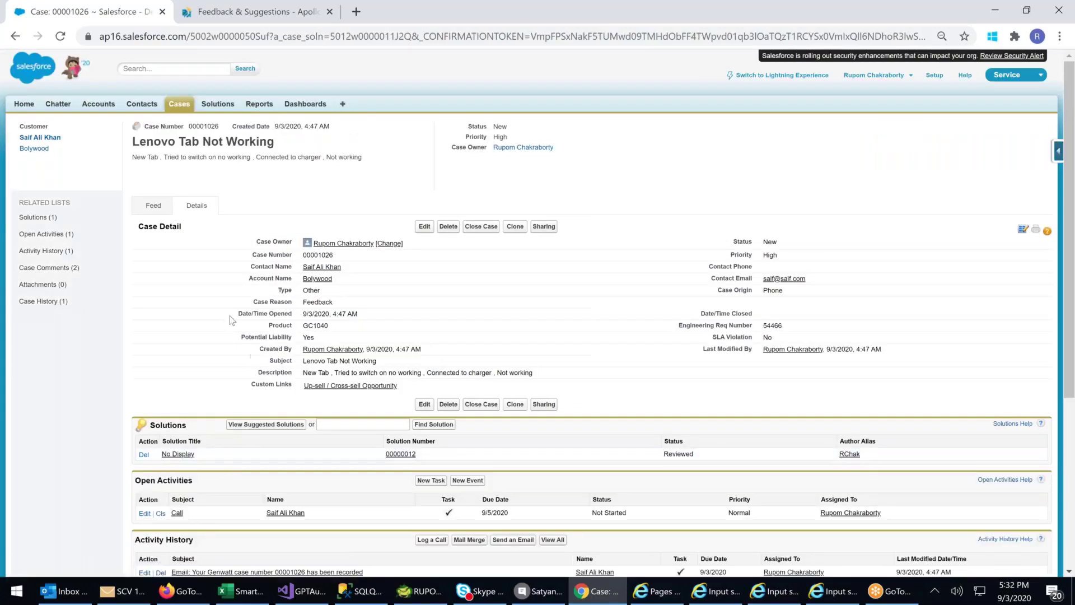
- Run the case's solution search for 'no' again
{"action": "triple_click", "coordinate": [130, 143]}
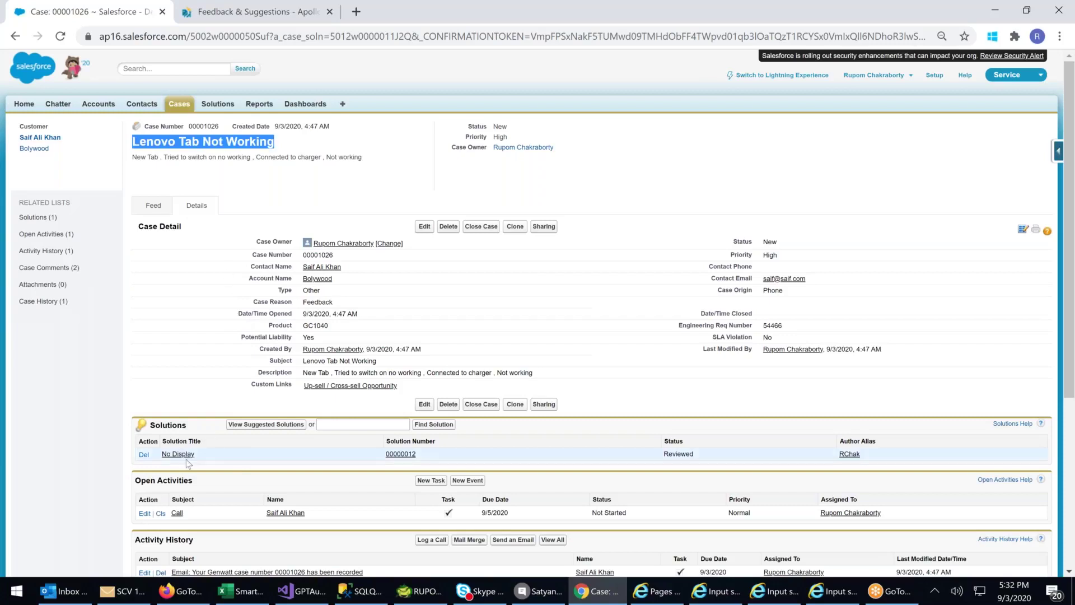
{"action": "left_click", "coordinate": [340, 424]}
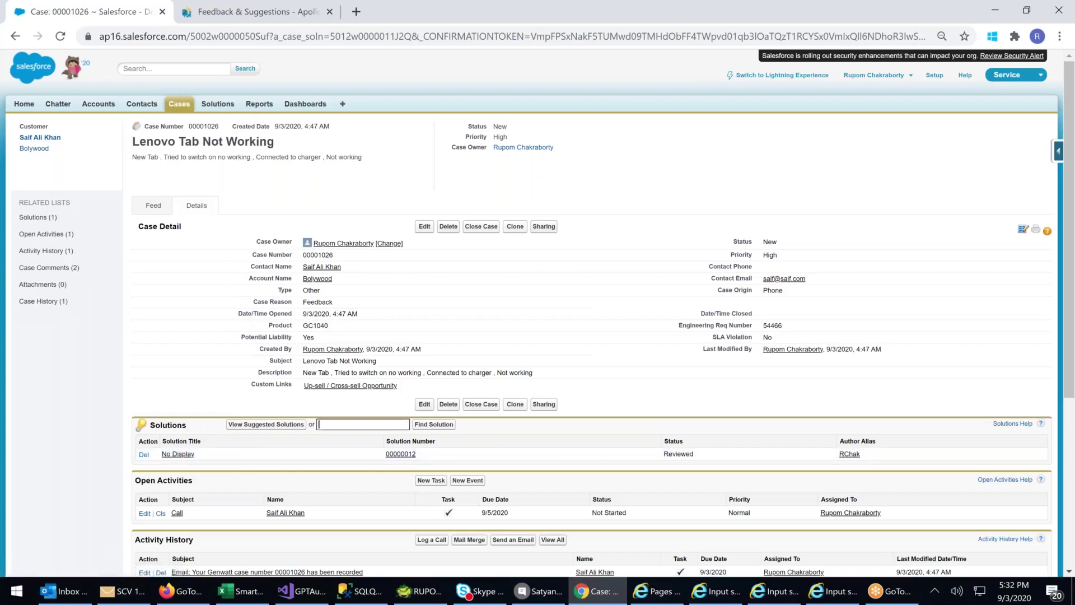
{"action": "type", "text": "no"}
{"action": "key", "text": "Return"}
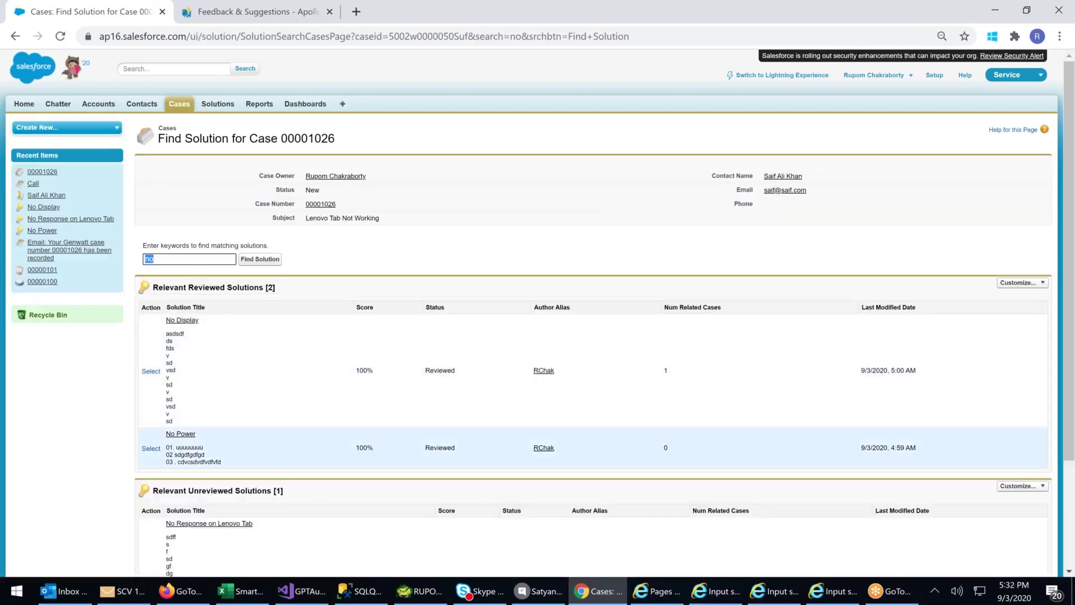
- Open the No Power solution and view its DS_DEV502.pdf attachment in a new tab
{"action": "left_click", "coordinate": [181, 433]}
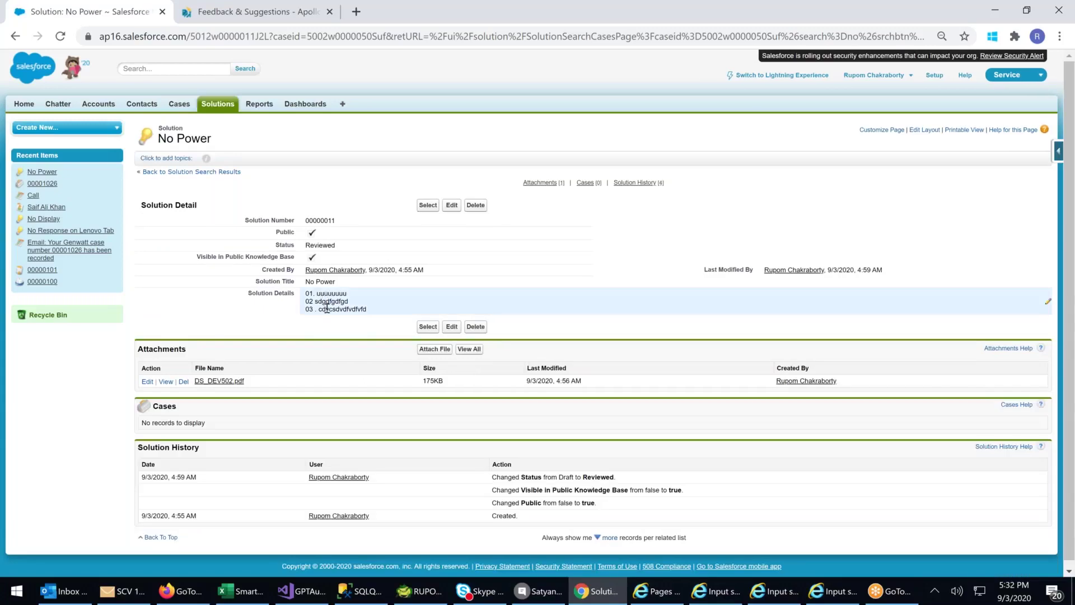
{"action": "left_click", "coordinate": [230, 383]}
{"action": "left_click", "coordinate": [15, 38]}
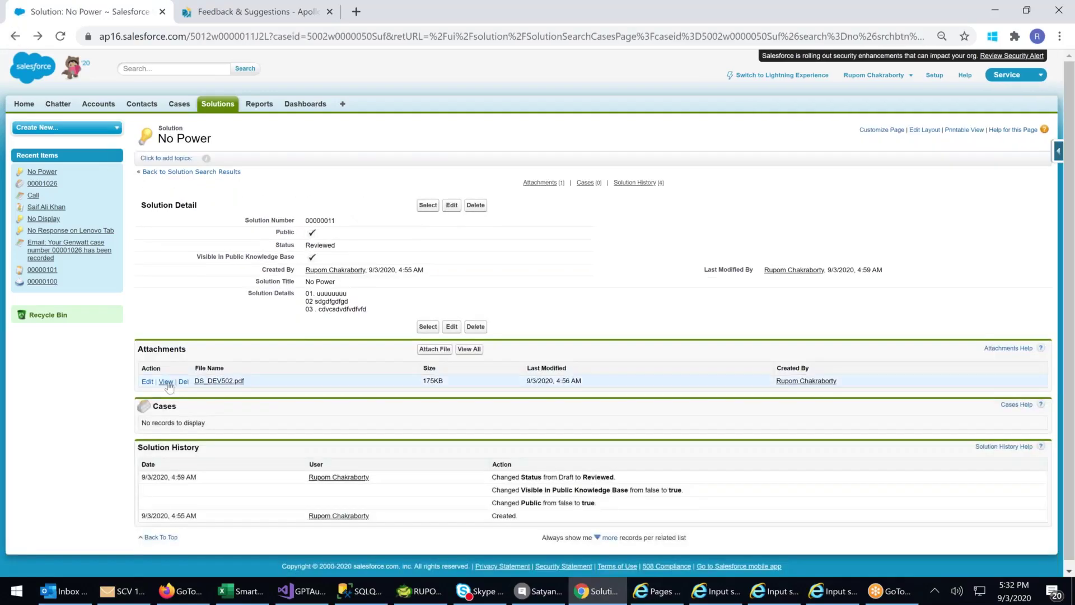
{"action": "left_click", "coordinate": [168, 382]}
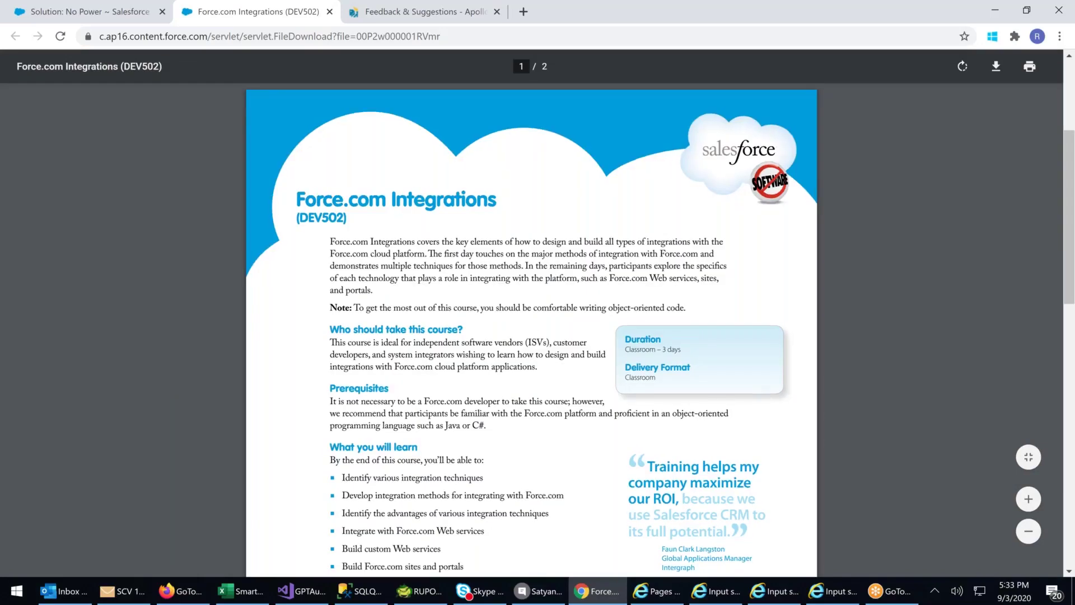
- Read DS_DEV502.pdf through to page 2, then switch back to the No Power solution tab
{"action": "scroll", "coordinate": [534, 331], "scroll_direction": "down", "scroll_amount": 3}
{"action": "scroll", "coordinate": [534, 335], "scroll_direction": "down", "scroll_amount": 15}
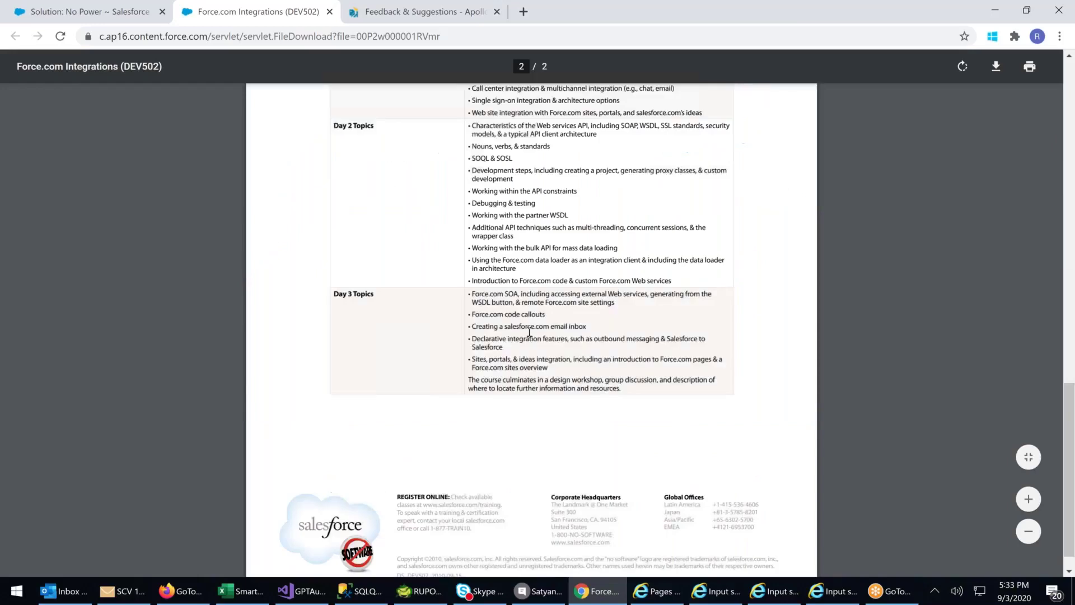
{"action": "scroll", "coordinate": [503, 295], "scroll_direction": "down", "scroll_amount": 1}
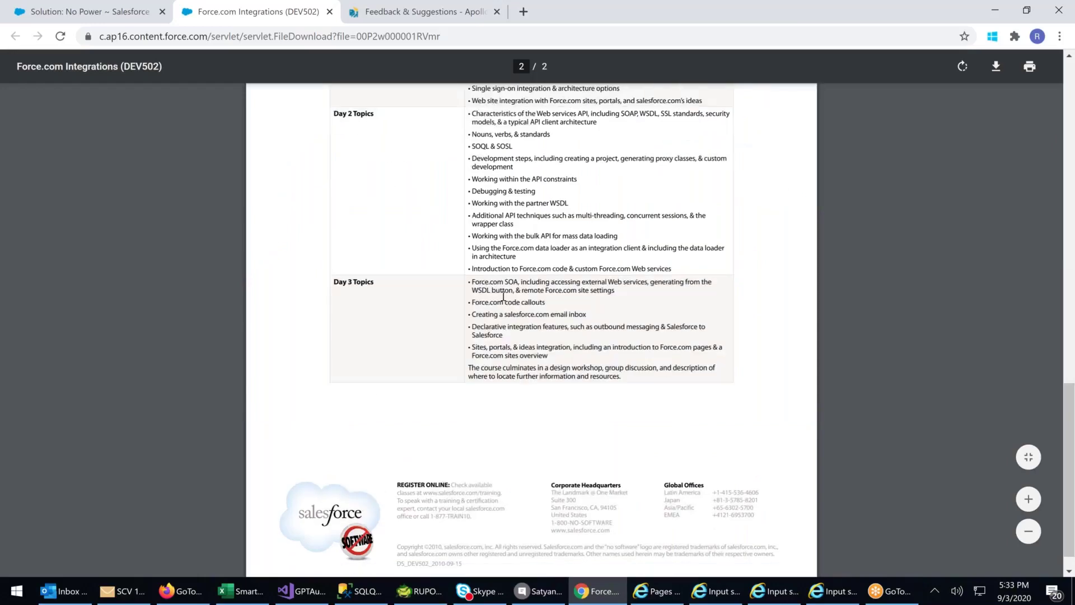
{"action": "scroll", "coordinate": [504, 297], "scroll_direction": "down", "scroll_amount": 1}
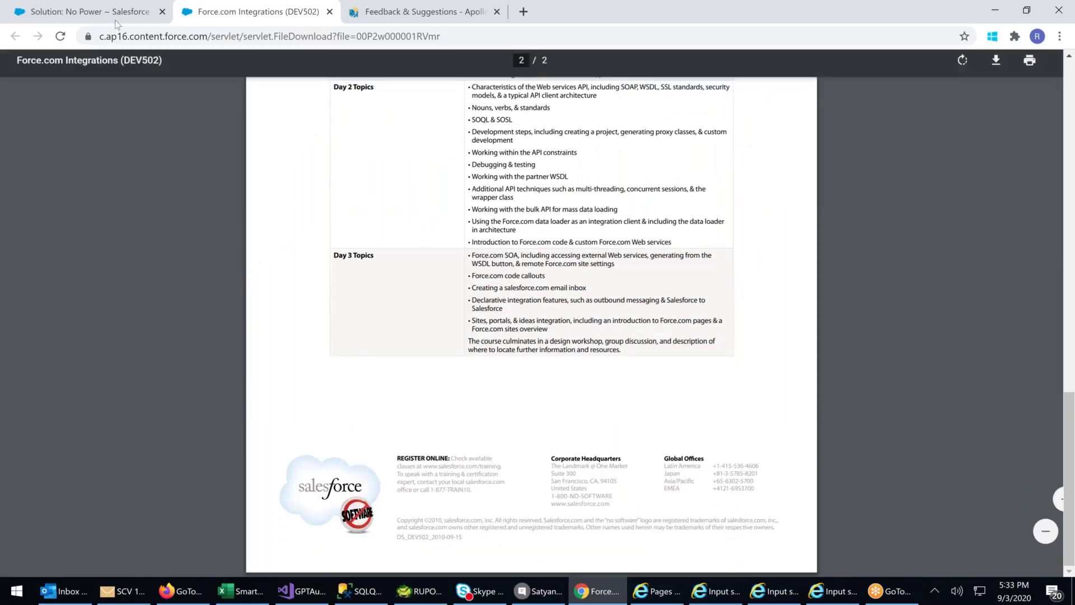
{"action": "key", "text": "ctrl+shift+Tab"}
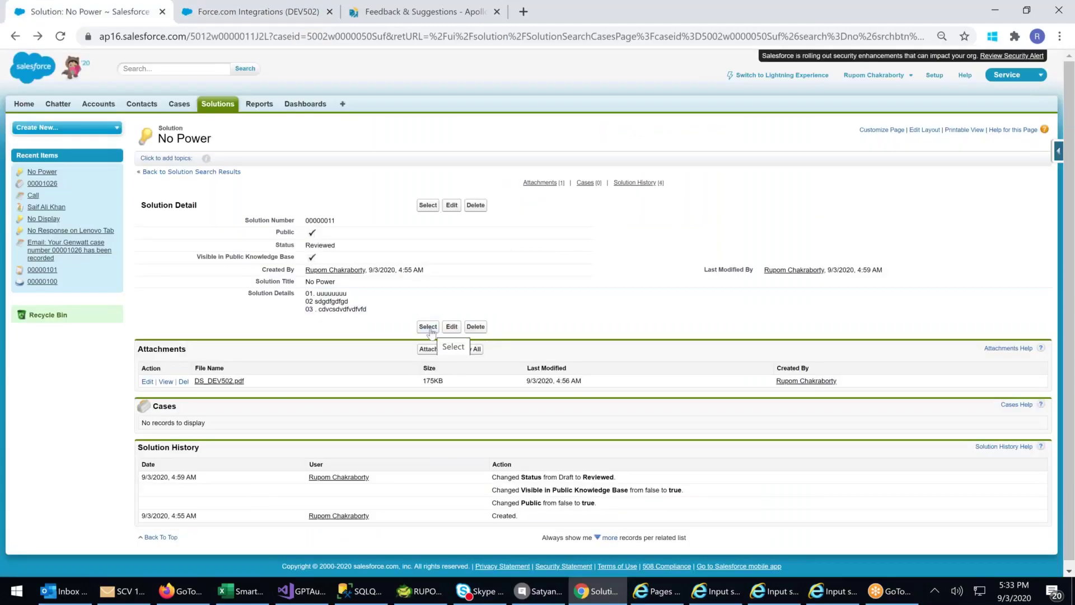
- Attach No Power (00000011) to case 00001026 and zoom the case page in two steps
{"action": "left_click", "coordinate": [429, 327]}
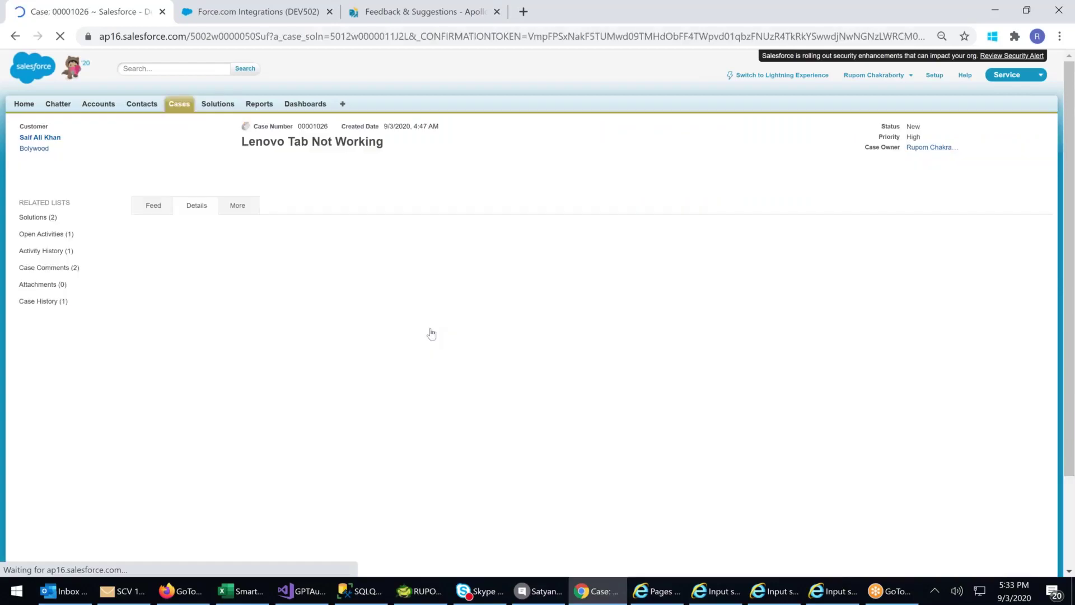
{"action": "left_click_drag", "start_coordinate": [140, 142], "coordinate": [274, 142]}
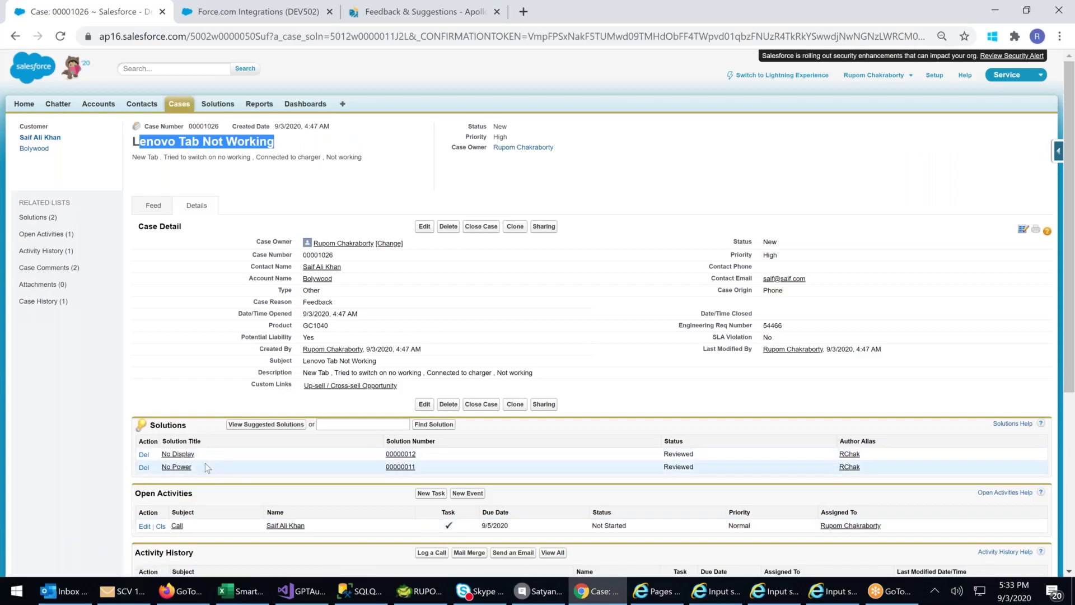
{"action": "key", "text": "ctrl+plus"}
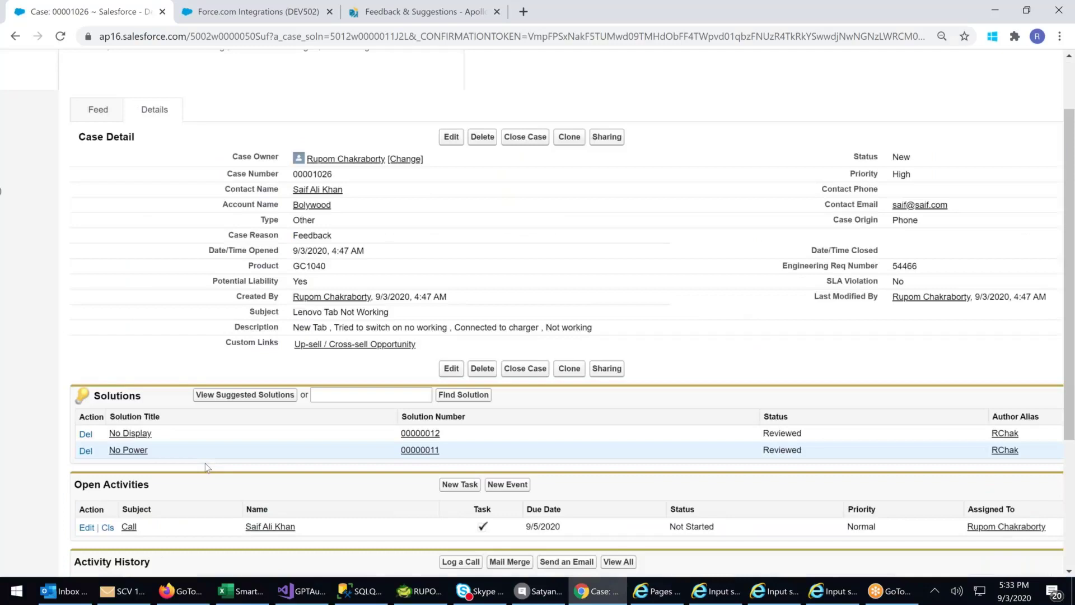
{"action": "key", "text": "ctrl+plus"}
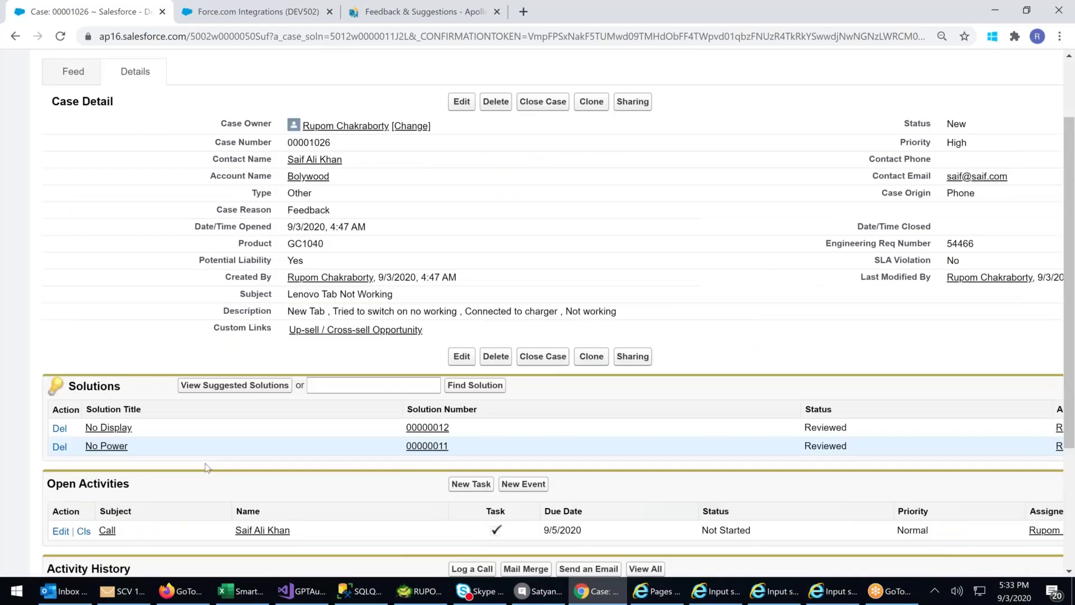
- Close the case with Status Closed, Case Reason Other and internal comment 'problem fixed', then save
{"action": "left_click", "coordinate": [553, 358]}
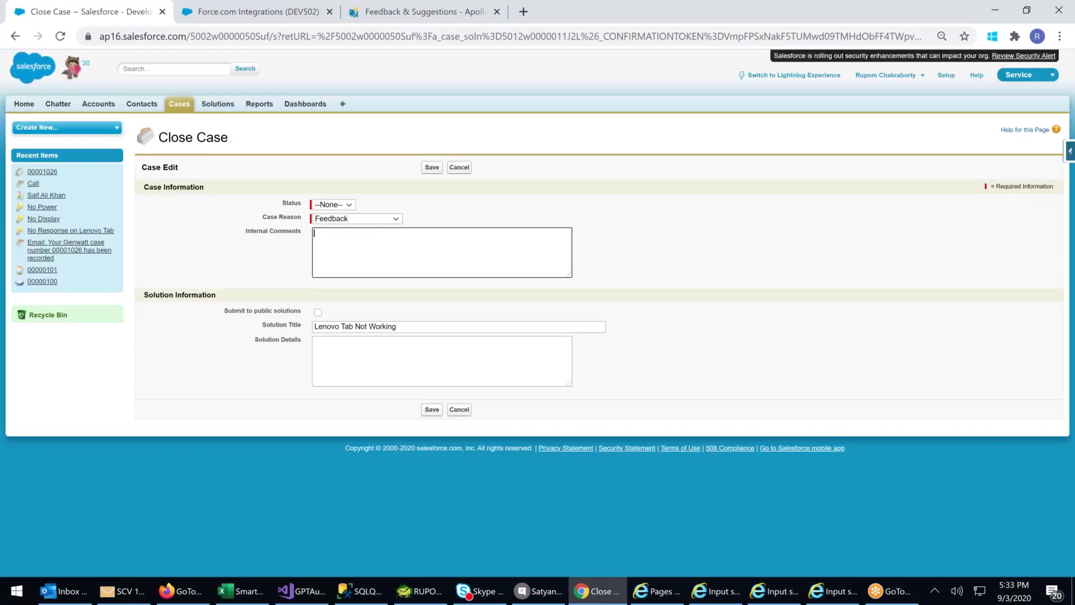
{"action": "left_click", "coordinate": [341, 205]}
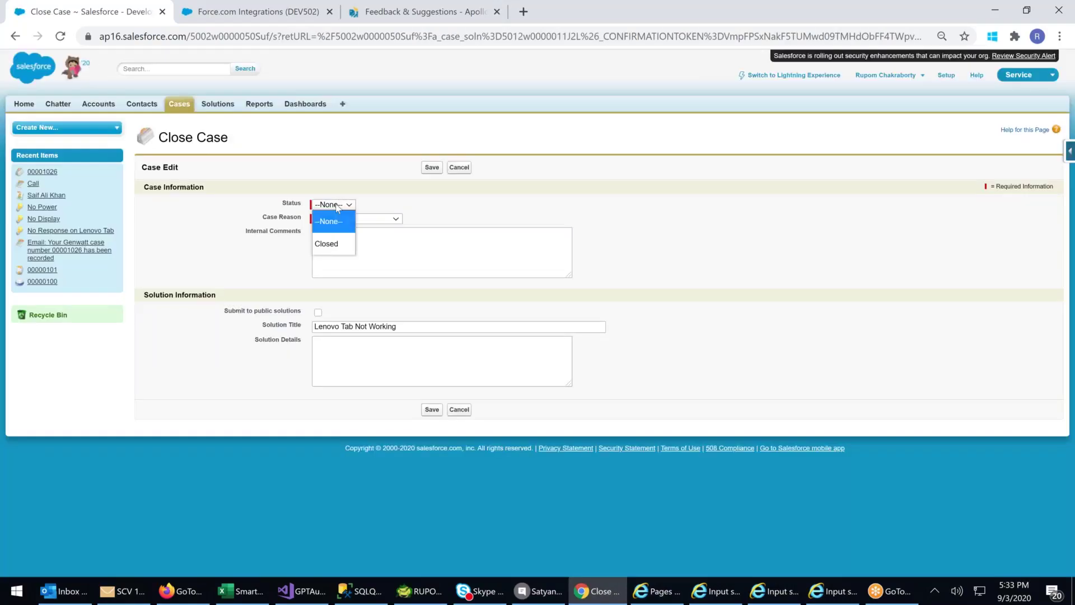
{"action": "left_click", "coordinate": [328, 243]}
{"action": "left_click", "coordinate": [349, 219]}
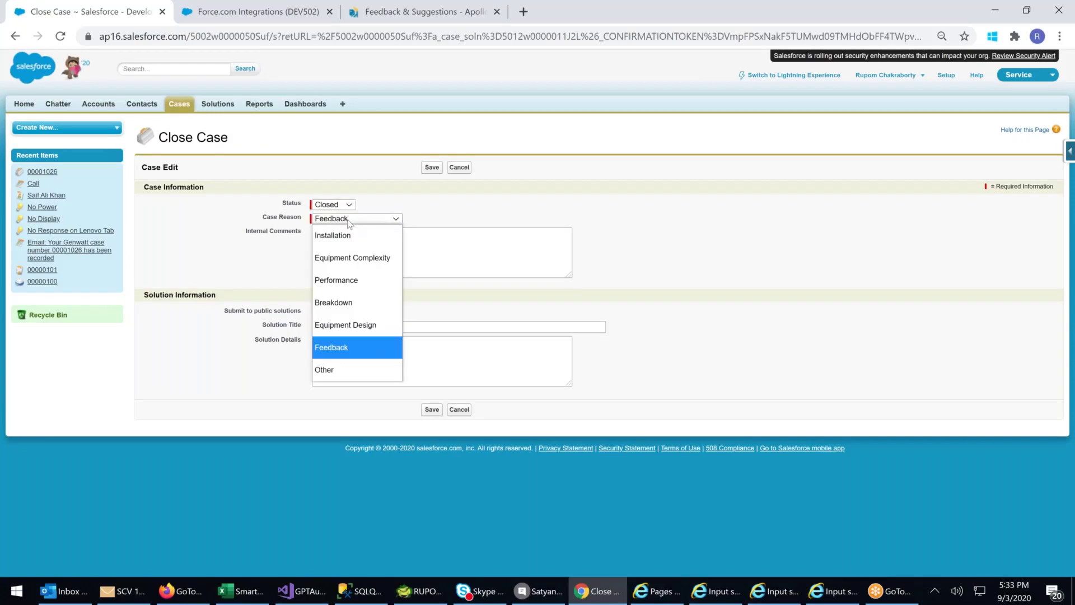
{"action": "left_click", "coordinate": [341, 376]}
{"action": "left_click", "coordinate": [352, 240]}
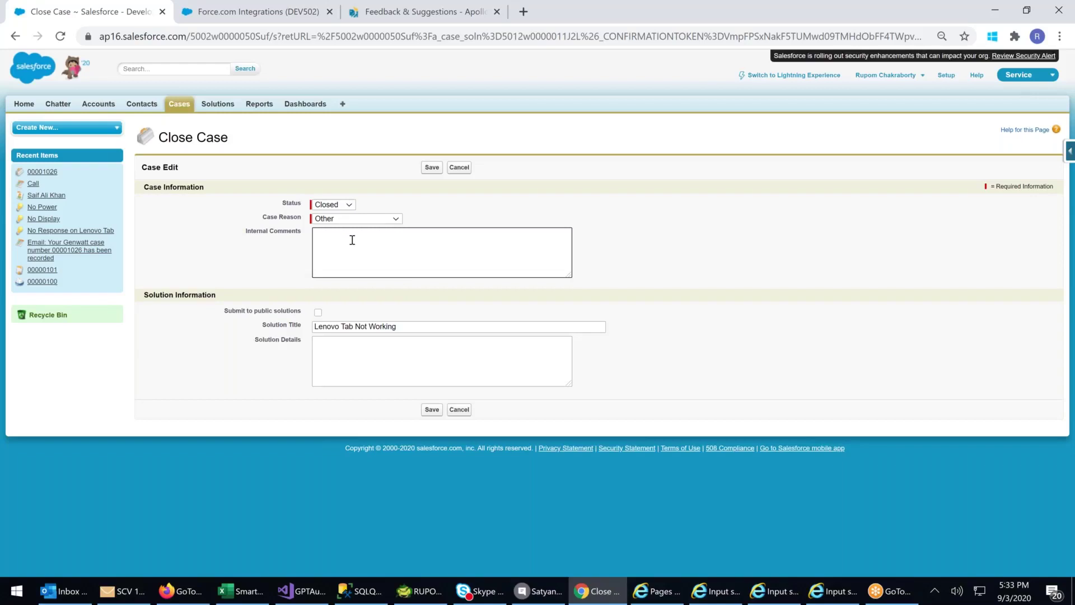
{"action": "type", "text": "problem fixed"}
{"action": "left_click", "coordinate": [431, 410]}
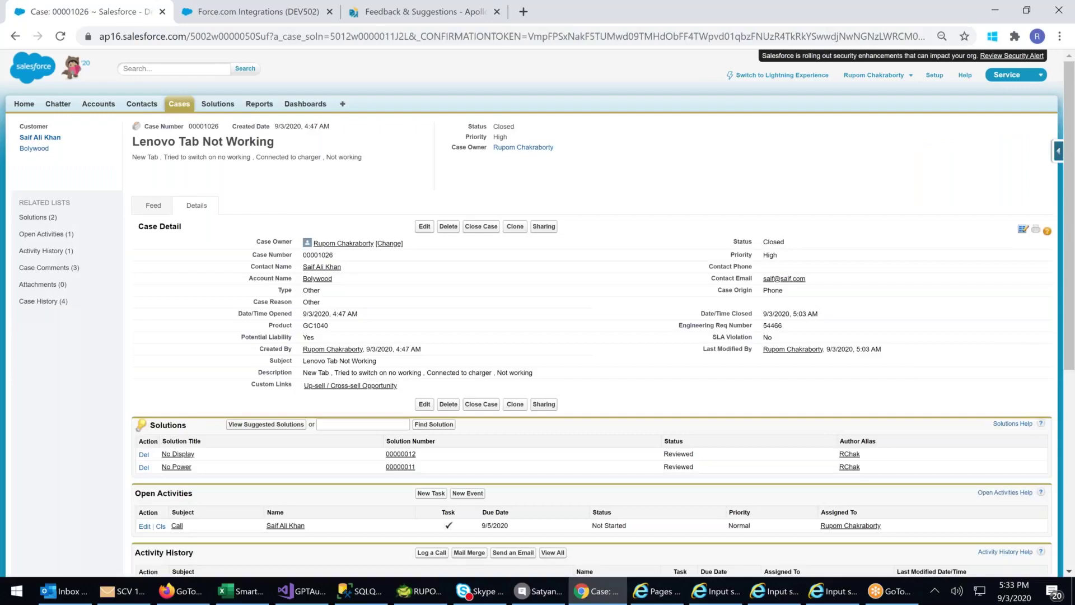
- Highlight the Closed status value and zoom in on the page to show it
{"action": "left_click_drag", "start_coordinate": [730, 242], "coordinate": [786, 242]}
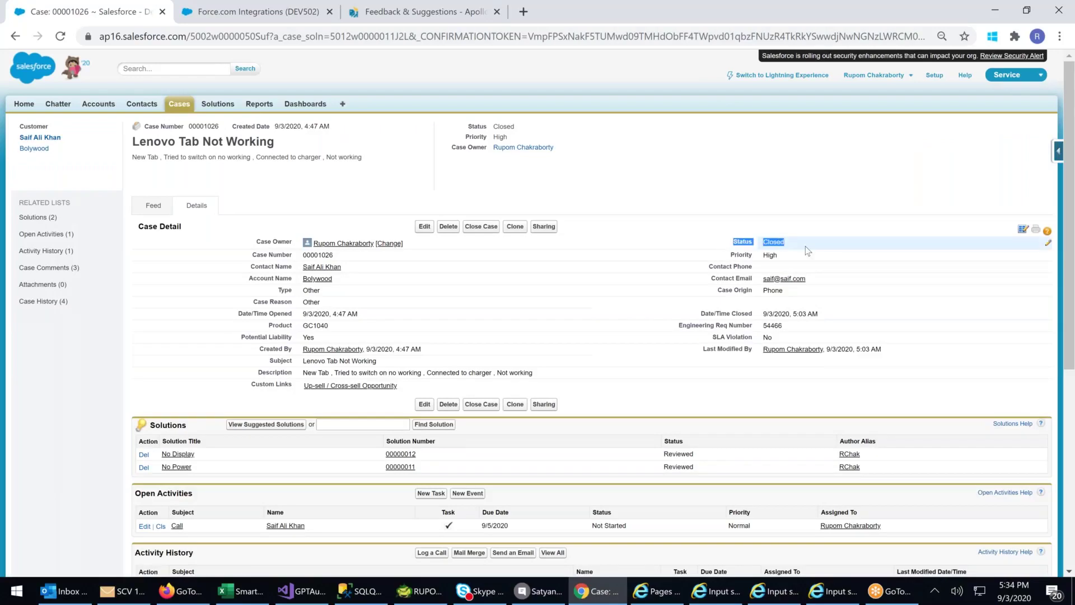
{"action": "key", "text": "ctrl+plus"}
{"action": "key", "text": "ctrl+plus"}
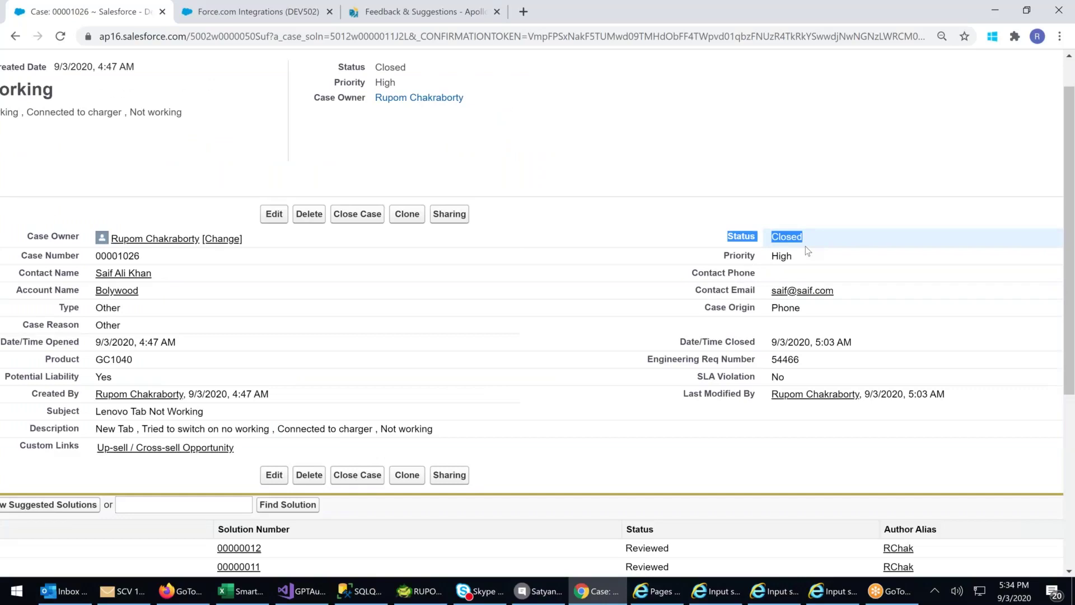
{"action": "scroll", "coordinate": [805, 247], "scroll_direction": "down", "scroll_amount": 4}
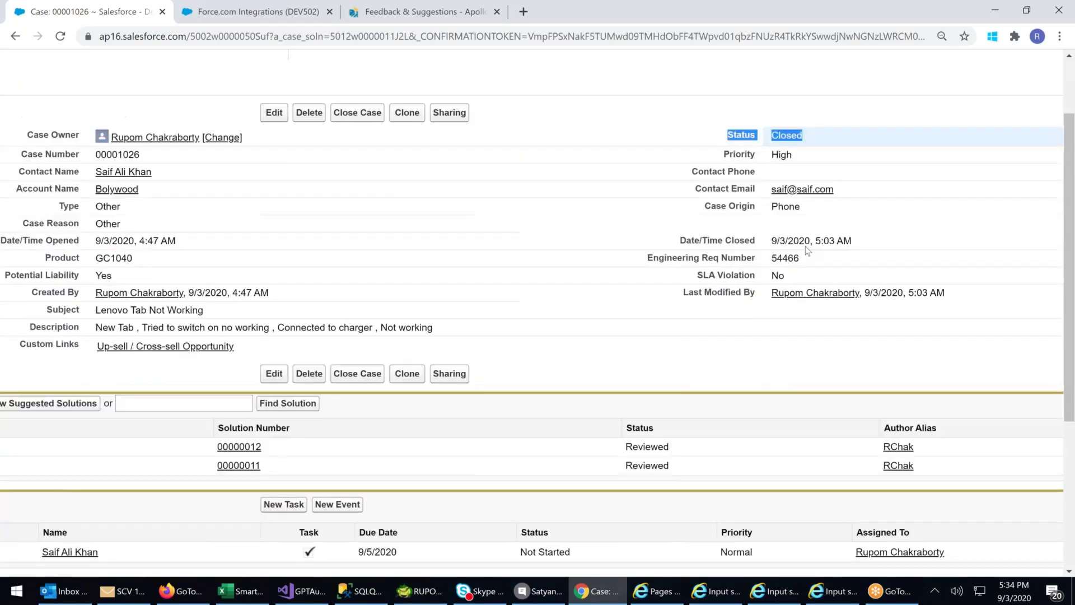
{"action": "scroll", "coordinate": [806, 247], "scroll_direction": "left", "scroll_amount": 5}
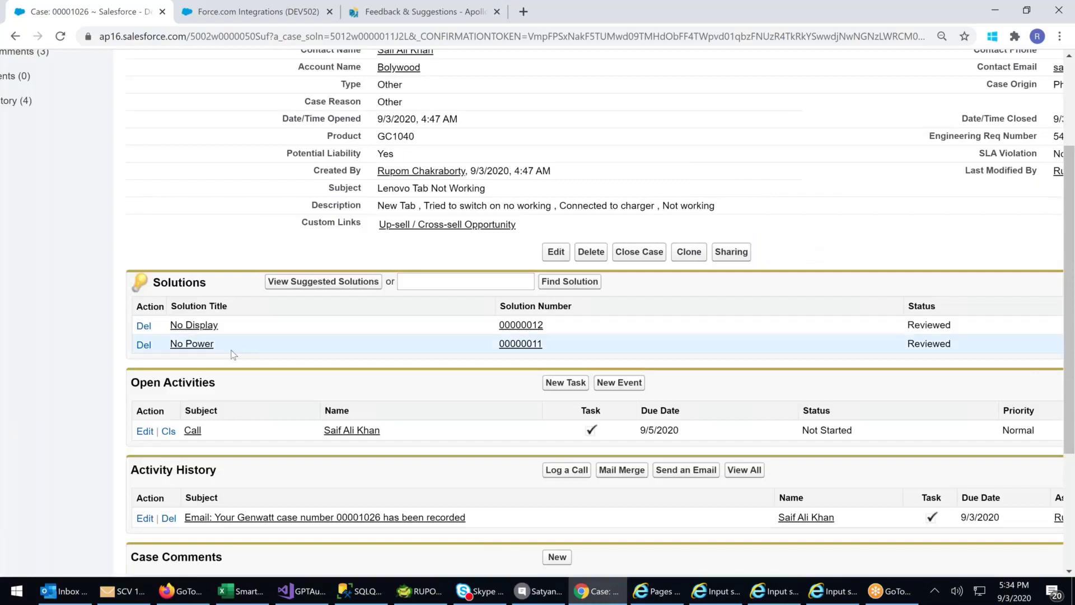
{"action": "scroll", "coordinate": [231, 350], "scroll_direction": "up", "scroll_amount": 1}
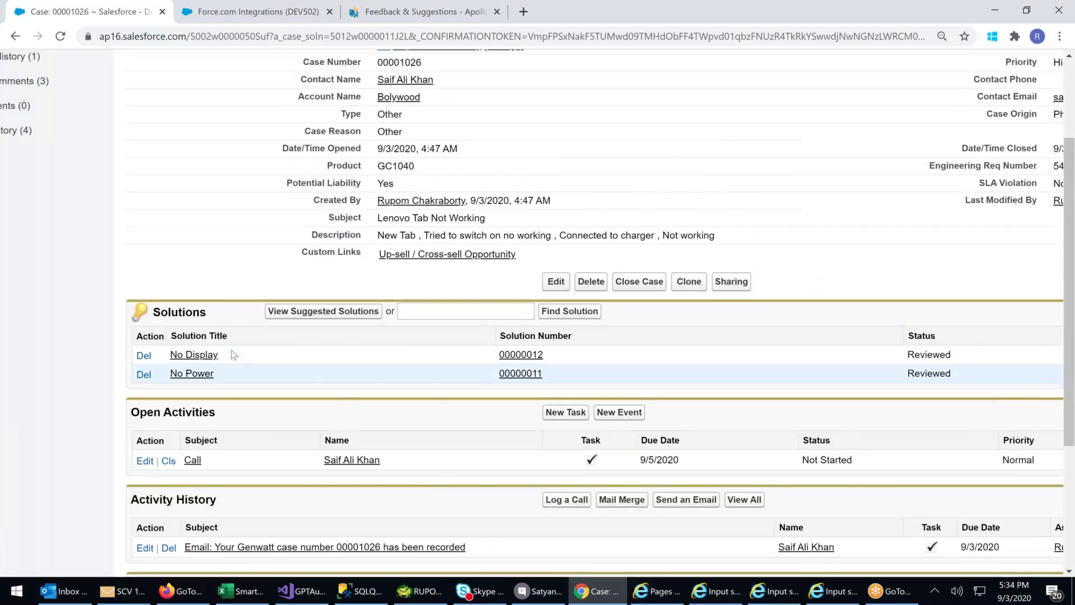
{"action": "scroll", "coordinate": [189, 69], "scroll_direction": "up", "scroll_amount": 5}
- Start a new case from the Cases tab and choose the customer contact through the Contact Name lookup
{"action": "left_click", "coordinate": [195, 93]}
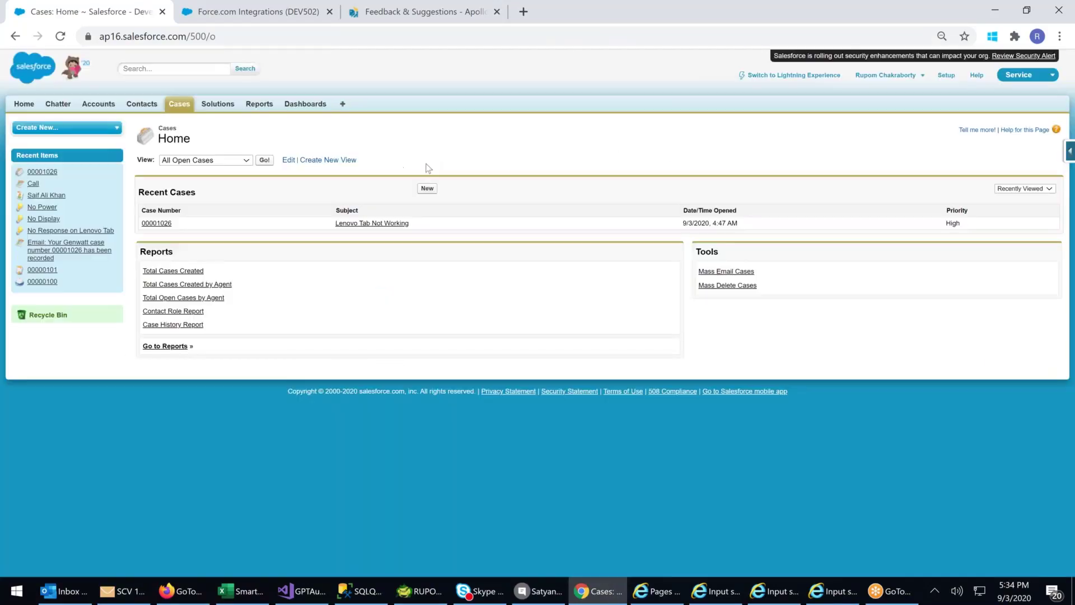
{"action": "left_click", "coordinate": [426, 188]}
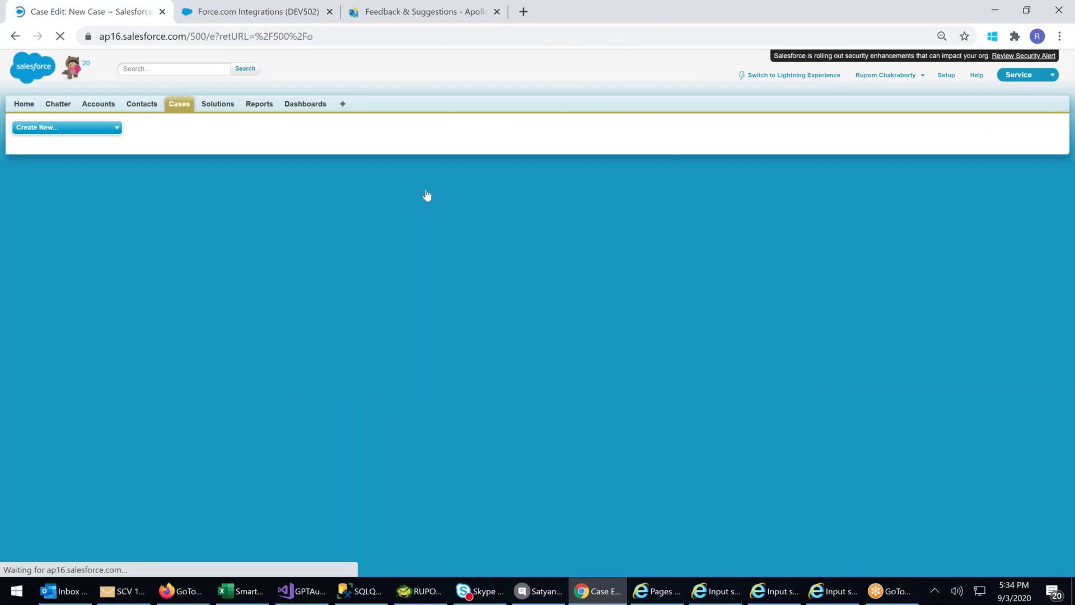
{"action": "left_click", "coordinate": [411, 218]}
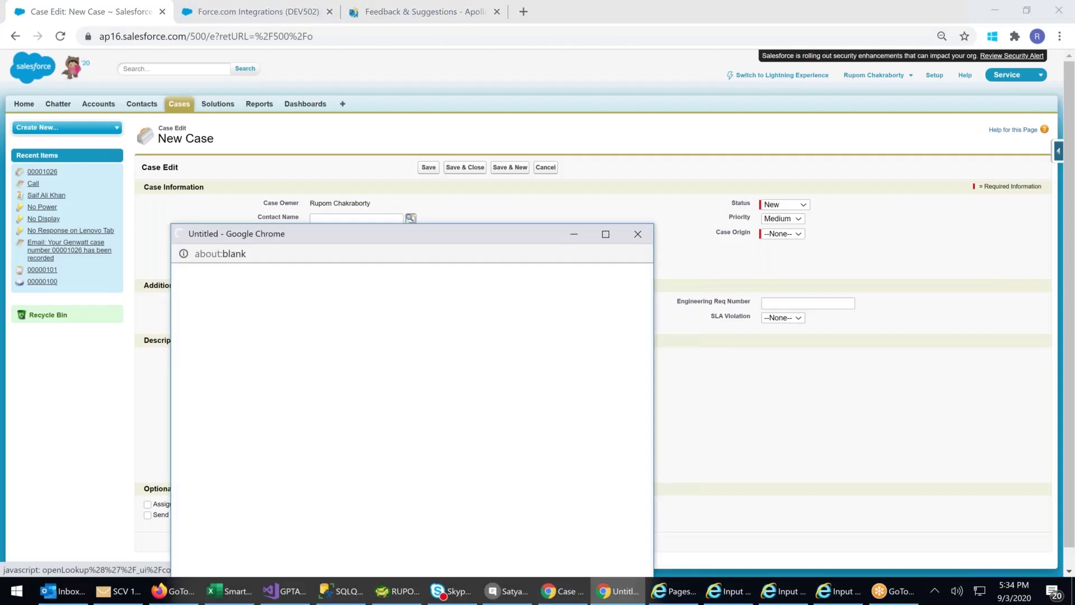
{"action": "left_click", "coordinate": [206, 440]}
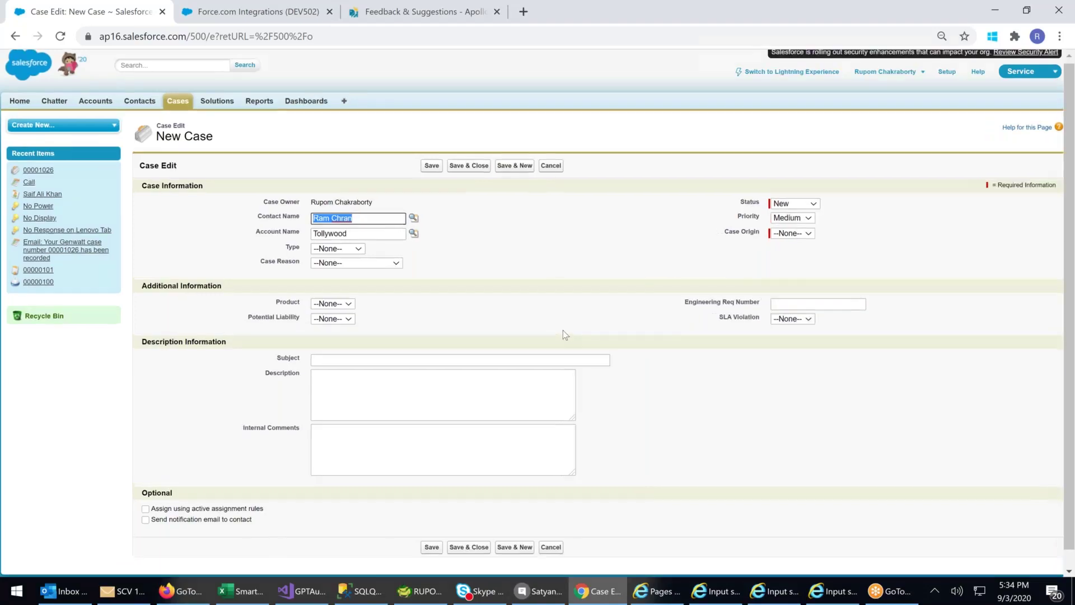
- Set the case Type to Other, Case Reason to Other and Case Origin to Phone
{"action": "left_click", "coordinate": [338, 247]}
{"action": "left_click", "coordinate": [329, 372]}
{"action": "left_click", "coordinate": [379, 265]}
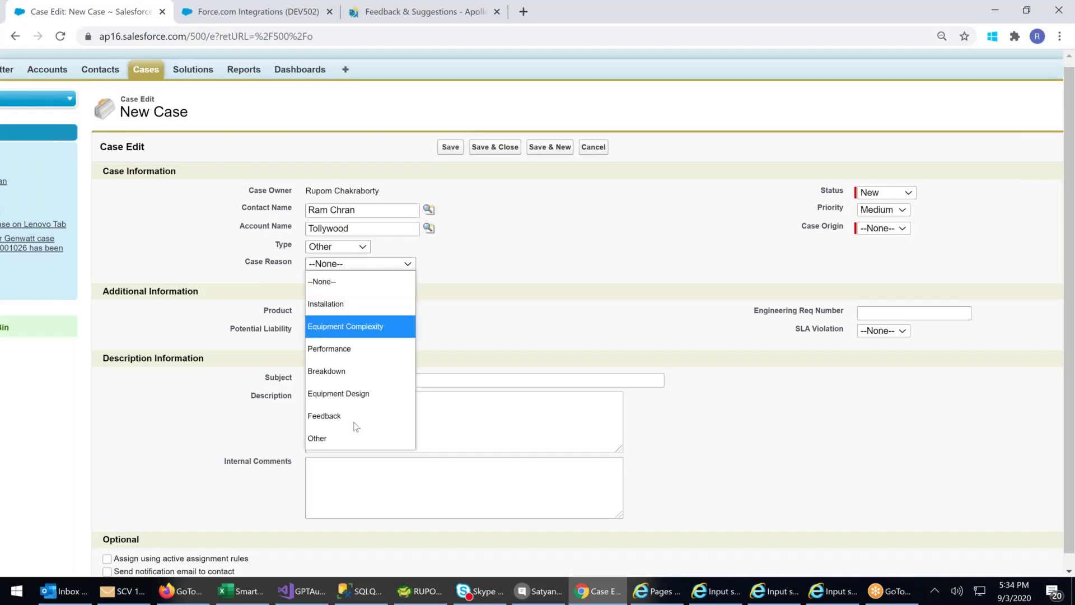
{"action": "left_click", "coordinate": [334, 437]}
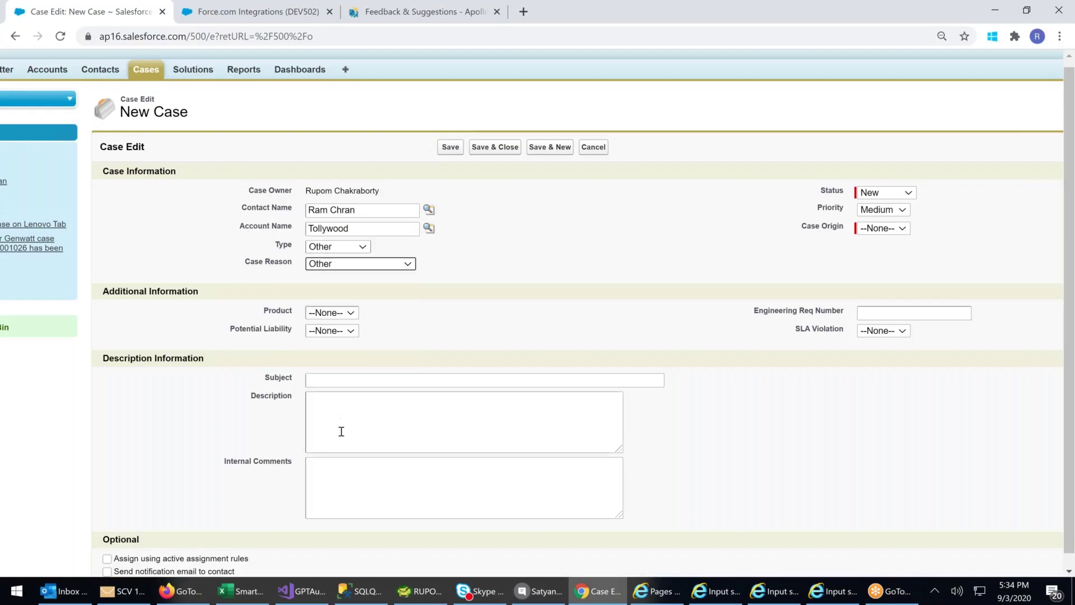
{"action": "left_click", "coordinate": [892, 232]}
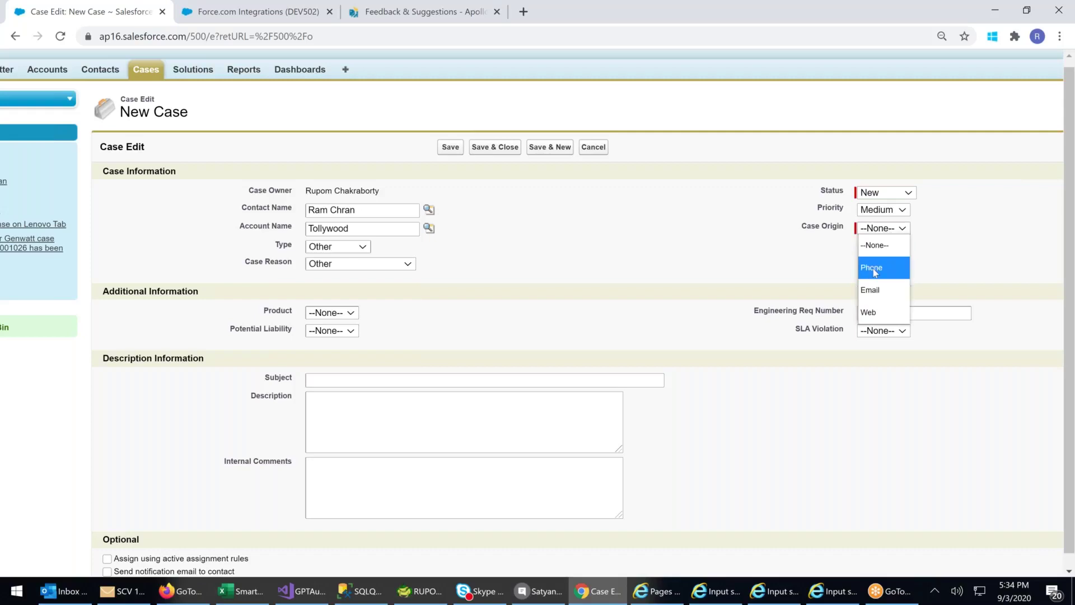
{"action": "left_click", "coordinate": [876, 268]}
- Set Priority to High and Status to Working, leaving Product unselected
{"action": "left_click", "coordinate": [888, 216]}
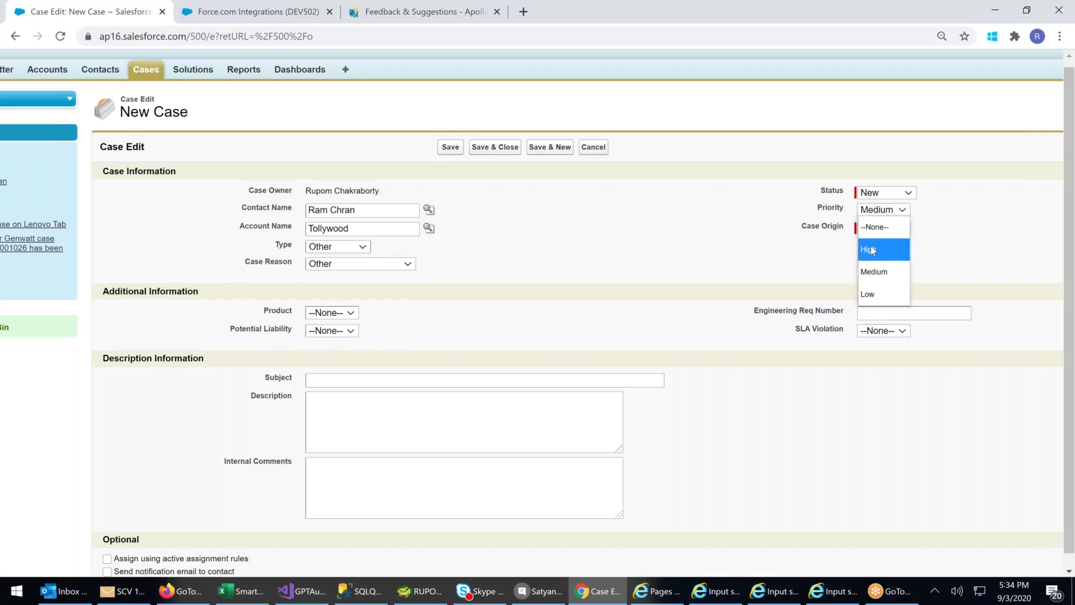
{"action": "left_click", "coordinate": [870, 250]}
{"action": "left_click", "coordinate": [890, 195]}
{"action": "left_click", "coordinate": [876, 233]}
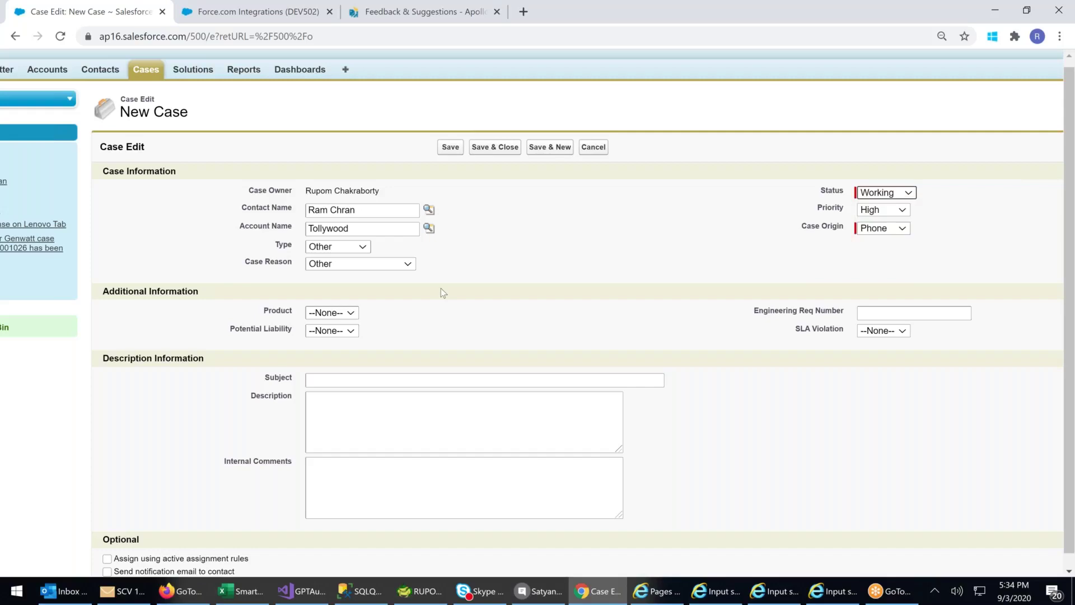
{"action": "left_click", "coordinate": [341, 313]}
{"action": "left_click", "coordinate": [341, 314]}
- Leave the Product field as --None-- after checking its list of choices
{"action": "scroll", "coordinate": [503, 328], "scroll_direction": "down", "scroll_amount": 2}
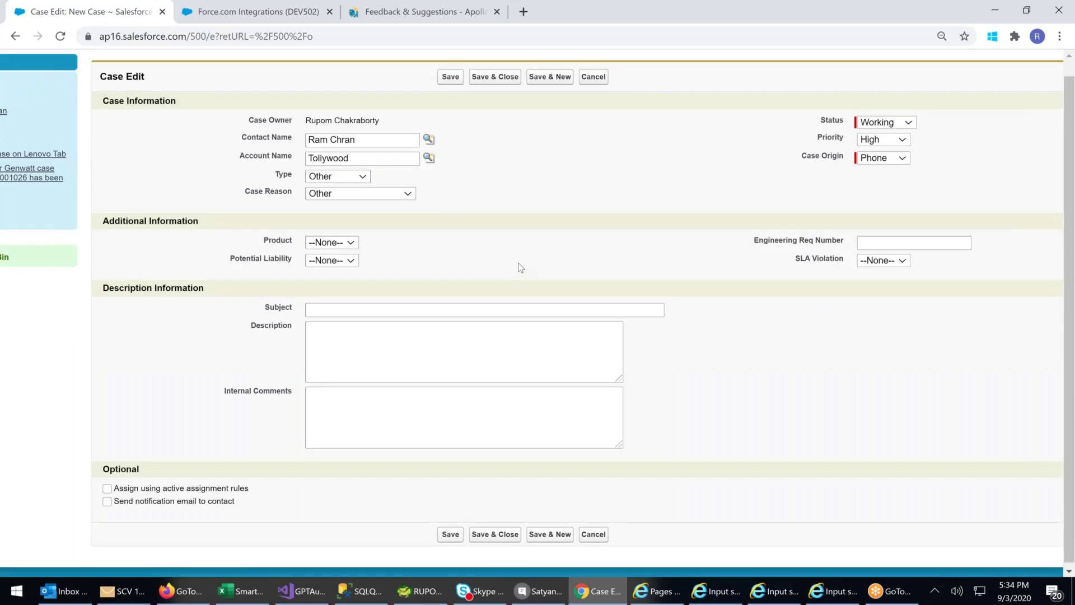
{"action": "scroll", "coordinate": [521, 268], "scroll_direction": "up", "scroll_amount": 2}
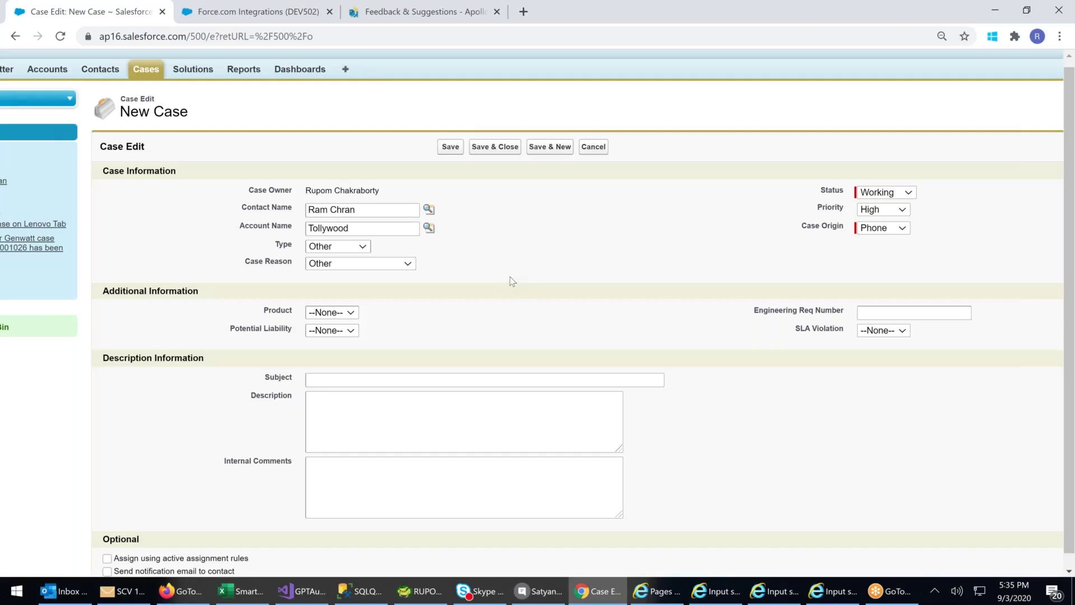
{"action": "left_click", "coordinate": [343, 315]}
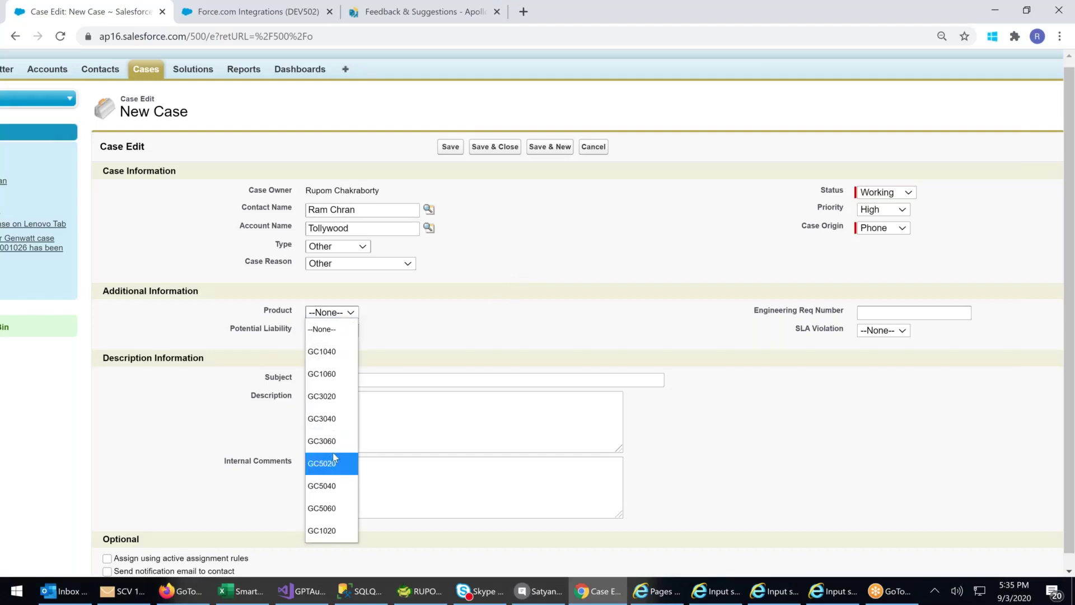
{"action": "key", "text": "Up"}
{"action": "key", "text": "Up"}
{"action": "key", "text": "Up"}
{"action": "key", "text": "Up"}
{"action": "key", "text": "Up"}
{"action": "key", "text": "Up"}
{"action": "key", "text": "Escape"}
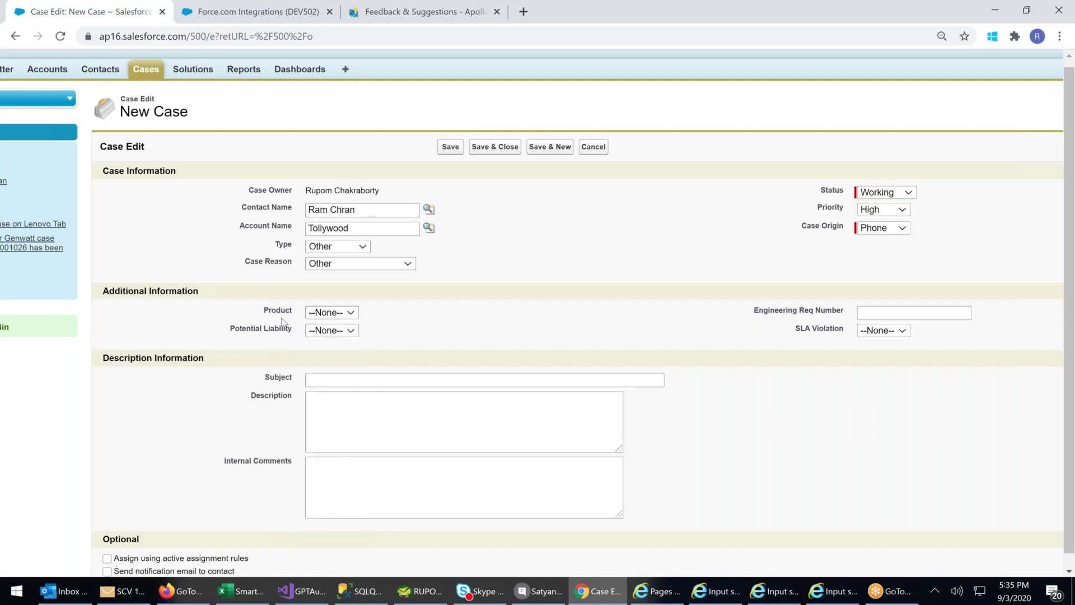
- Enter the subject 'Unable to Login to SFDC'
{"action": "left_click", "coordinate": [313, 380]}
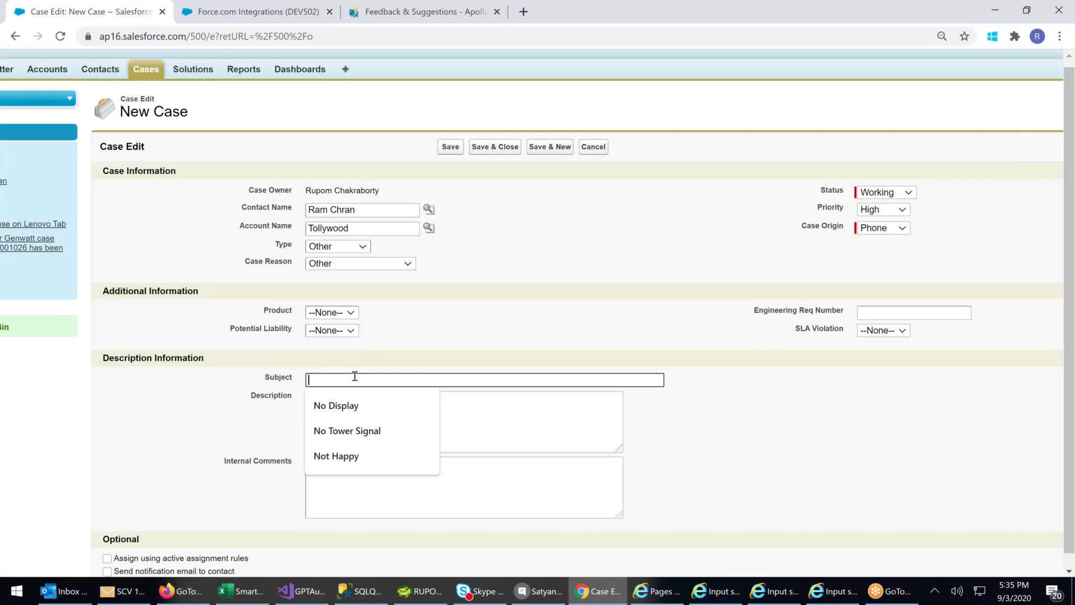
{"action": "type", "text": "Unable "}
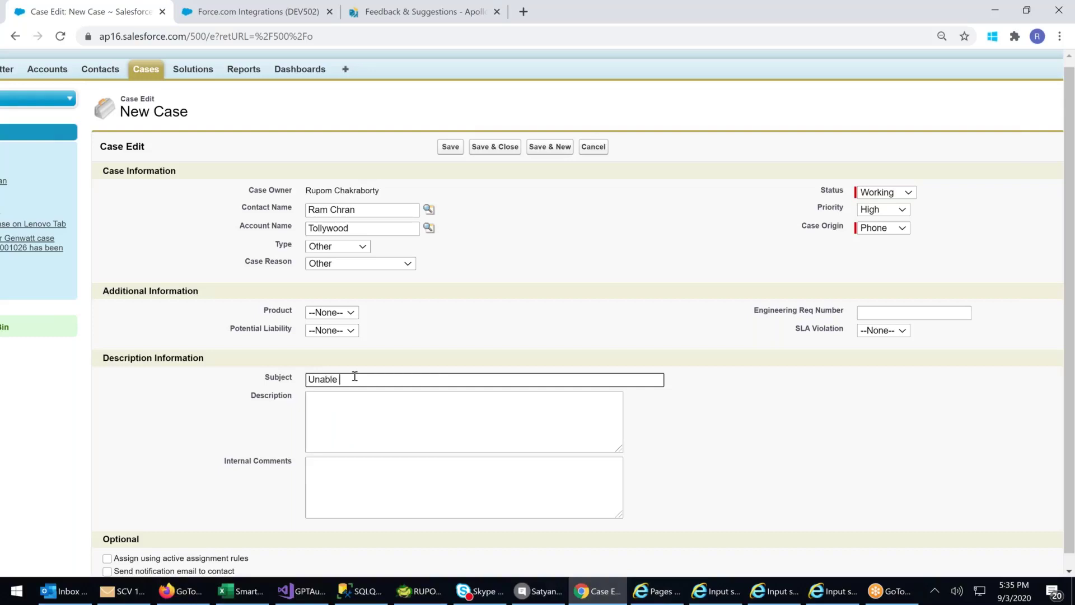
{"action": "type", "text": "to Logo"}
{"action": "key", "text": "BackSpace"}
{"action": "type", "text": "in to SFDC"}
- Fill the Description with placeholder text 'ADSABDHASDSAJ' and move into Internal Comments
{"action": "left_click", "coordinate": [375, 404]}
{"action": "type", "text": "HFFKHG"}
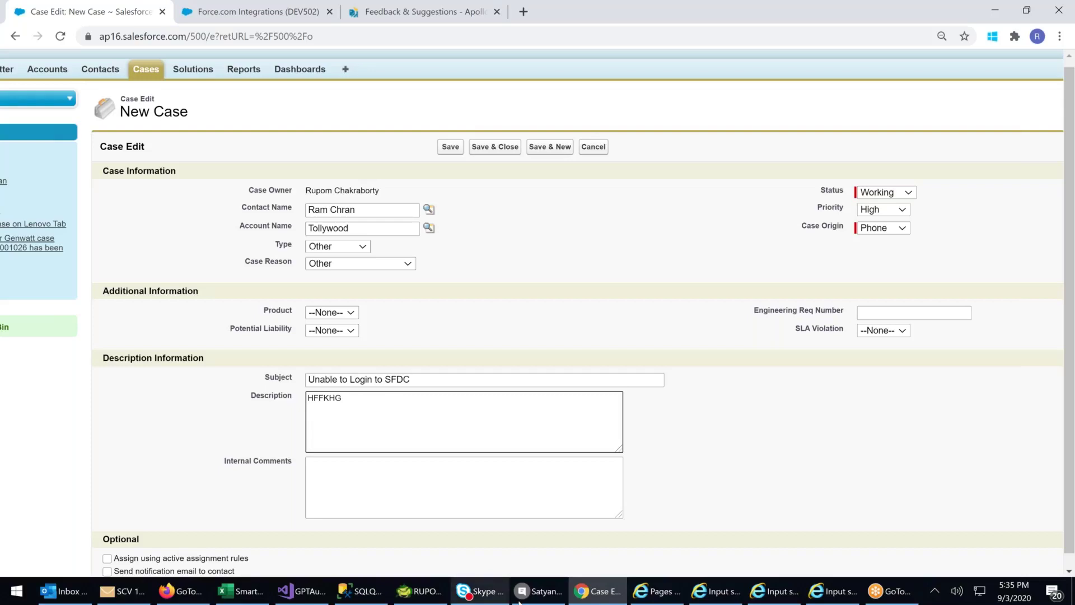
{"action": "key", "text": "BackSpace"}
{"action": "key", "text": "BackSpace"}
{"action": "key", "text": "BackSpace"}
{"action": "key", "text": "BackSpace"}
{"action": "key", "text": "BackSpace"}
{"action": "key", "text": "BackSpace"}
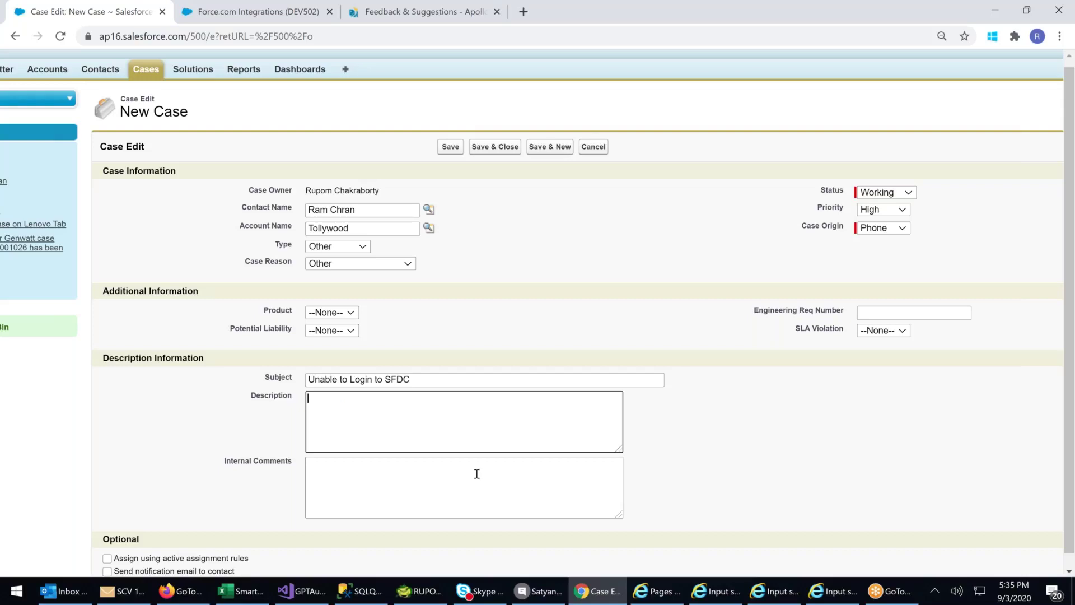
{"action": "type", "text": "ADSABDHASDSAJ"}
{"action": "left_click", "coordinate": [337, 479]}
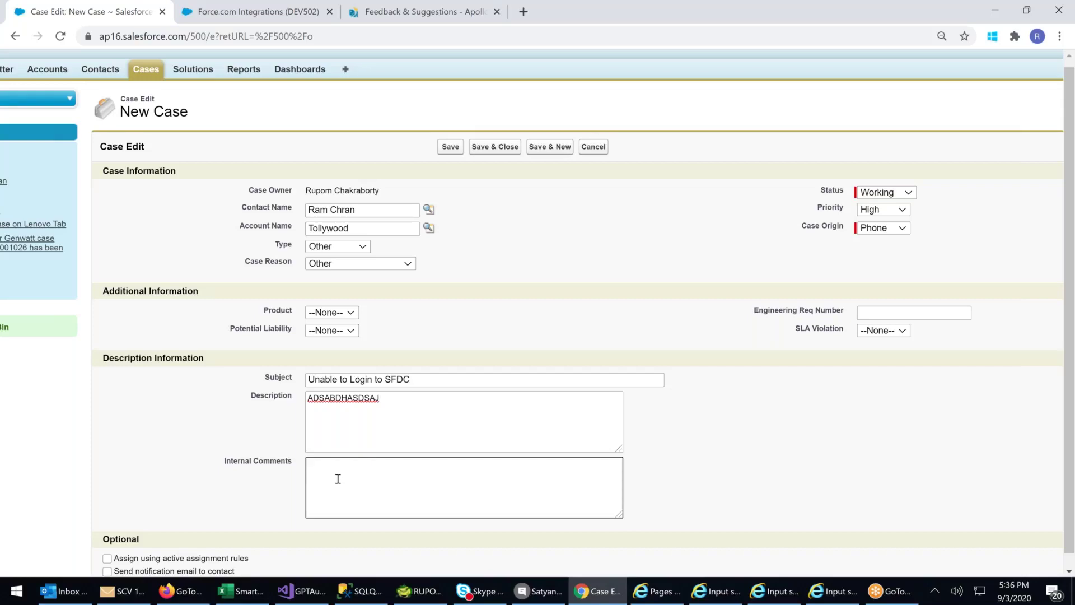
- Add internal comment 'ASDAD ASD ASSD AD S', enable contact notification, and save; a missing-email error appears
{"action": "type", "text": "ASDAD ASD ASSD AD S"}
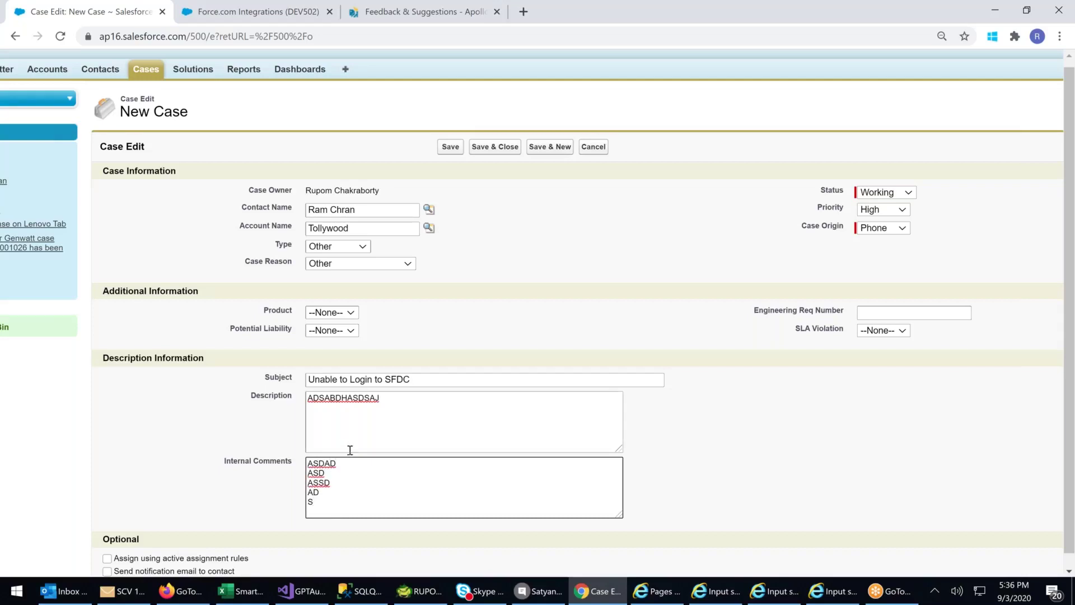
{"action": "scroll", "coordinate": [350, 450], "scroll_direction": "down", "scroll_amount": 1}
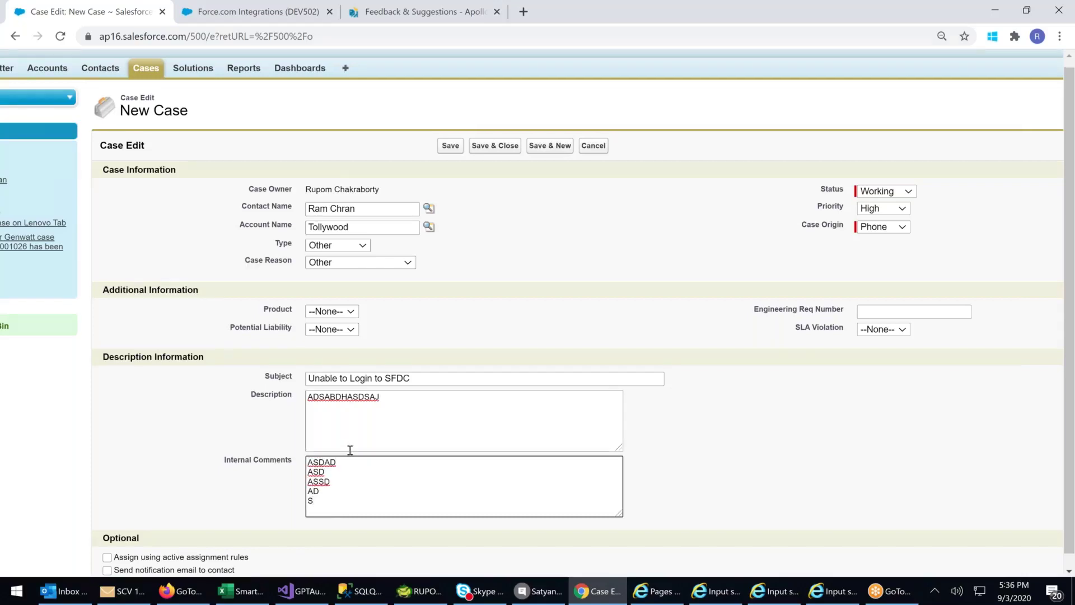
{"action": "scroll", "coordinate": [350, 450], "scroll_direction": "down", "scroll_amount": 2}
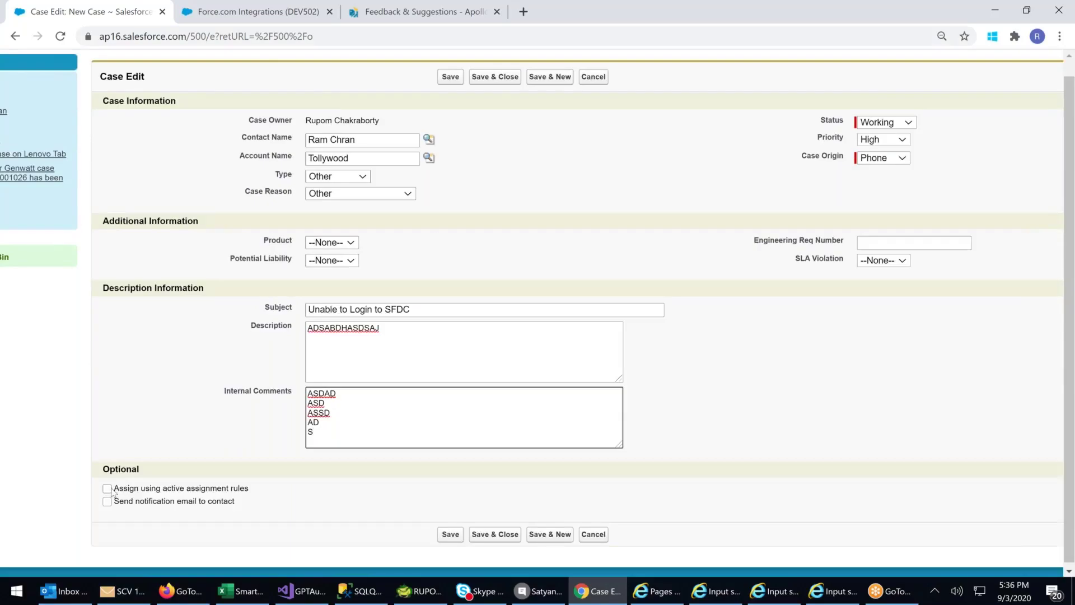
{"action": "left_click", "coordinate": [107, 501]}
{"action": "left_click", "coordinate": [452, 535]}
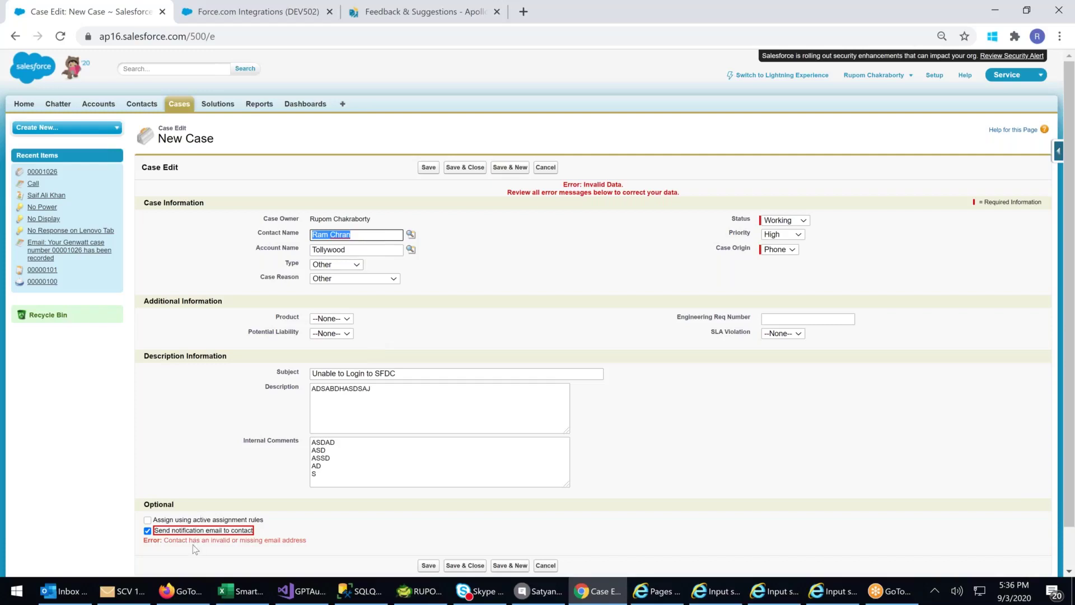
{"action": "left_click_drag", "start_coordinate": [200, 540], "coordinate": [289, 540]}
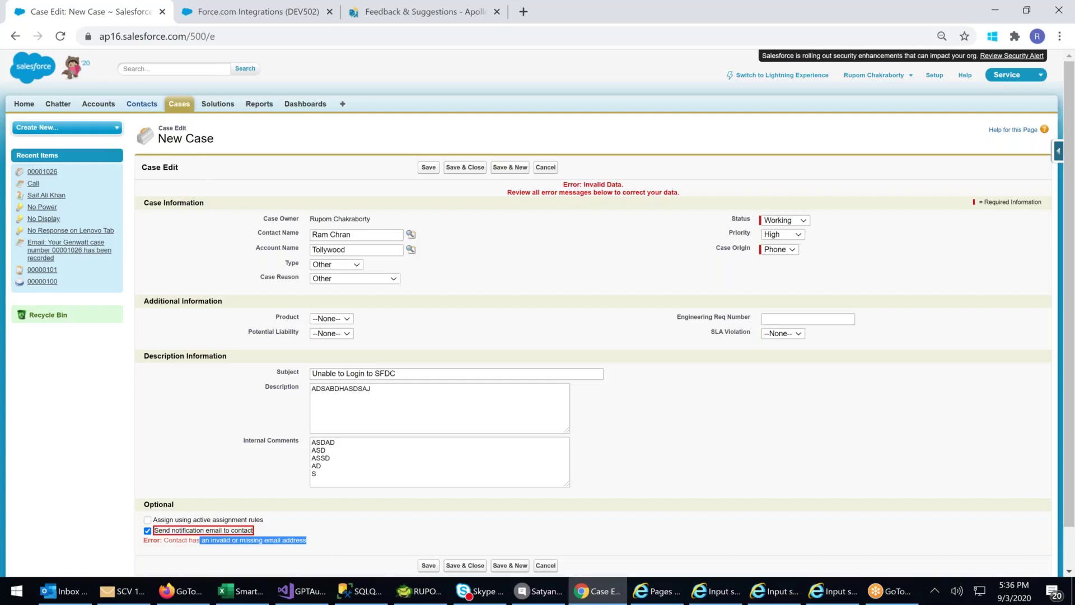
{"action": "right_click", "coordinate": [142, 104]}
- Open the case's contact record from the Contacts list in a new browser tab
{"action": "left_click", "coordinate": [184, 113]}
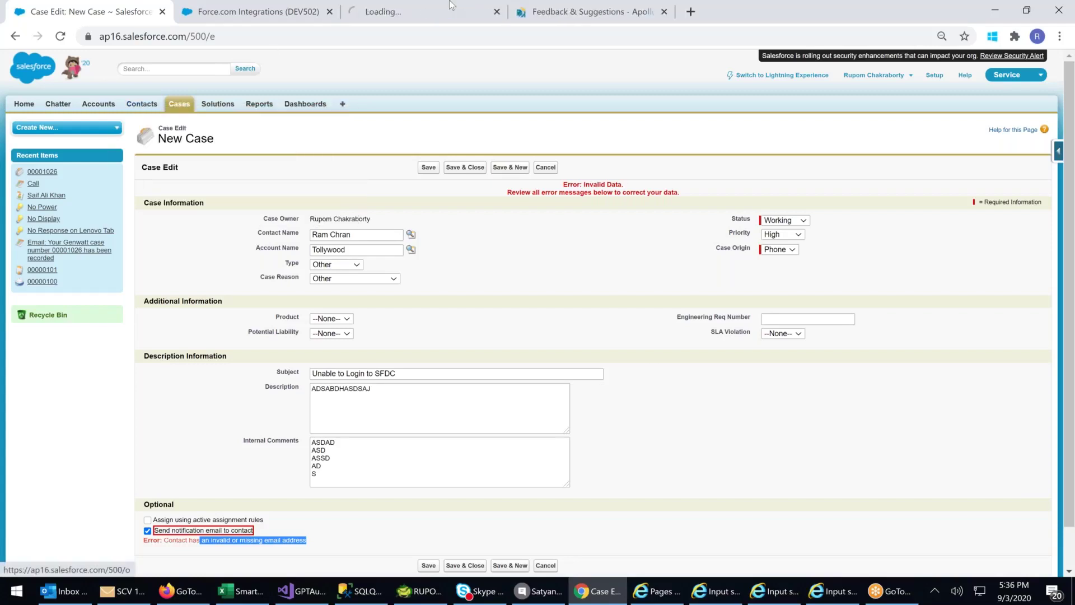
{"action": "left_click", "coordinate": [423, 18]}
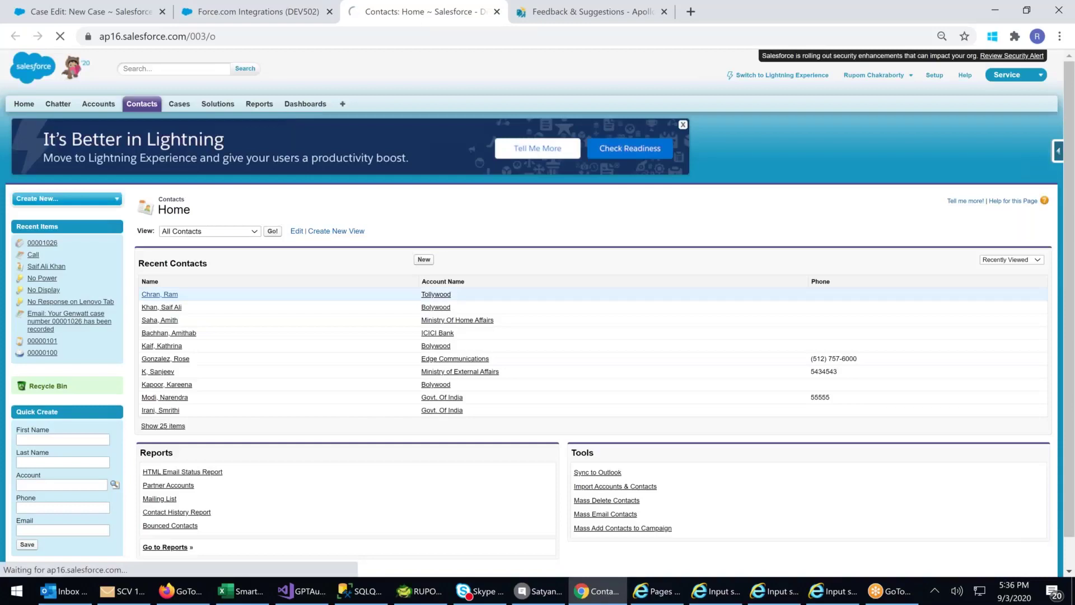
{"action": "left_click", "coordinate": [152, 294]}
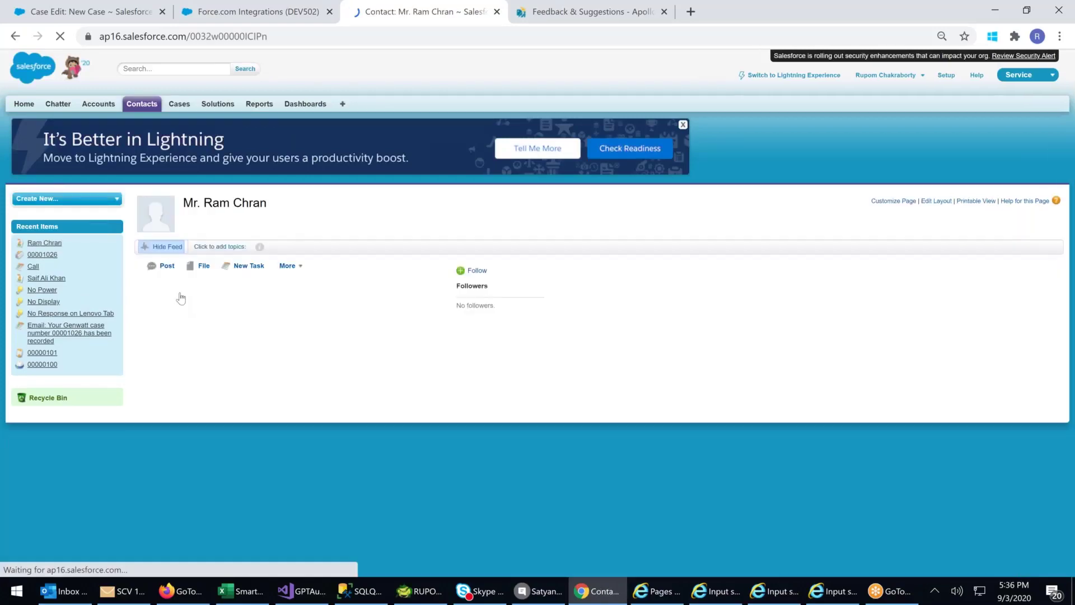
- Fill the contact's Email with the suggested address, save it, and close the tab
{"action": "scroll", "coordinate": [462, 353], "scroll_direction": "down", "scroll_amount": 1}
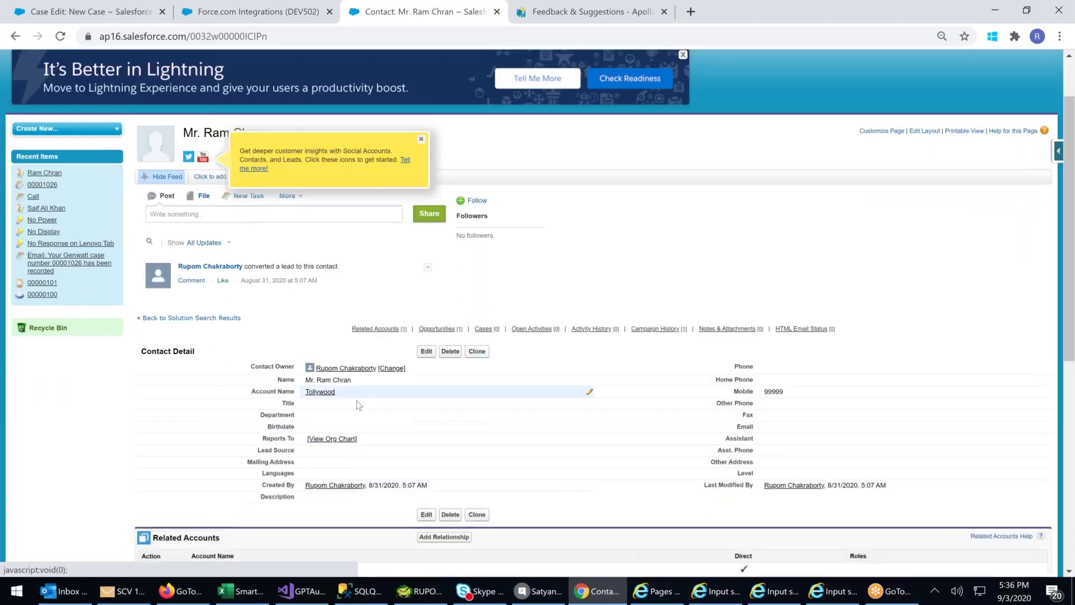
{"action": "double_click", "coordinate": [778, 428]}
{"action": "type", "text": "R"}
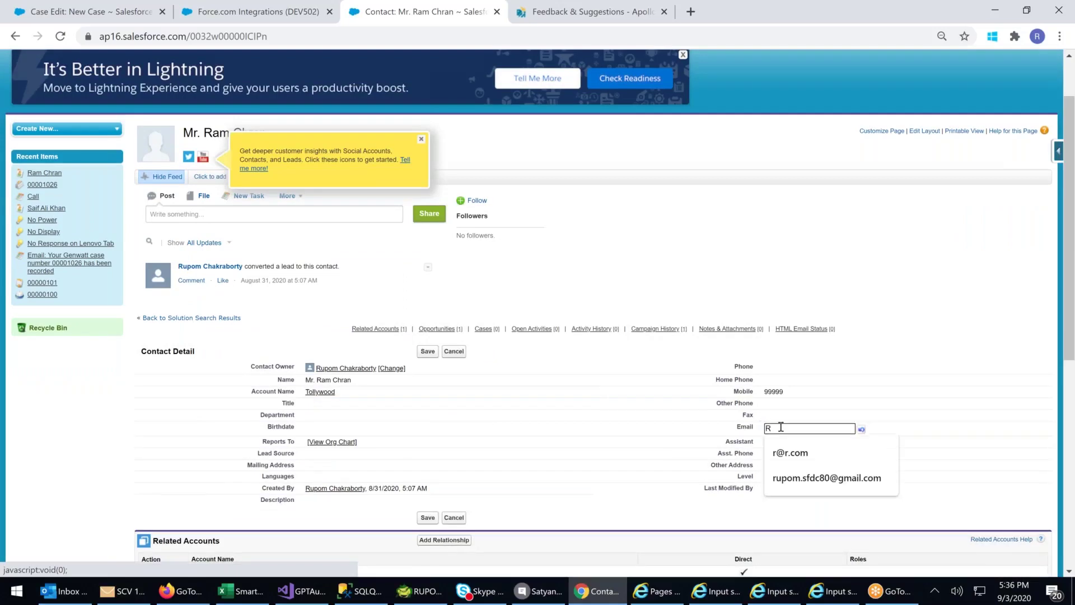
{"action": "key", "text": "Down"}
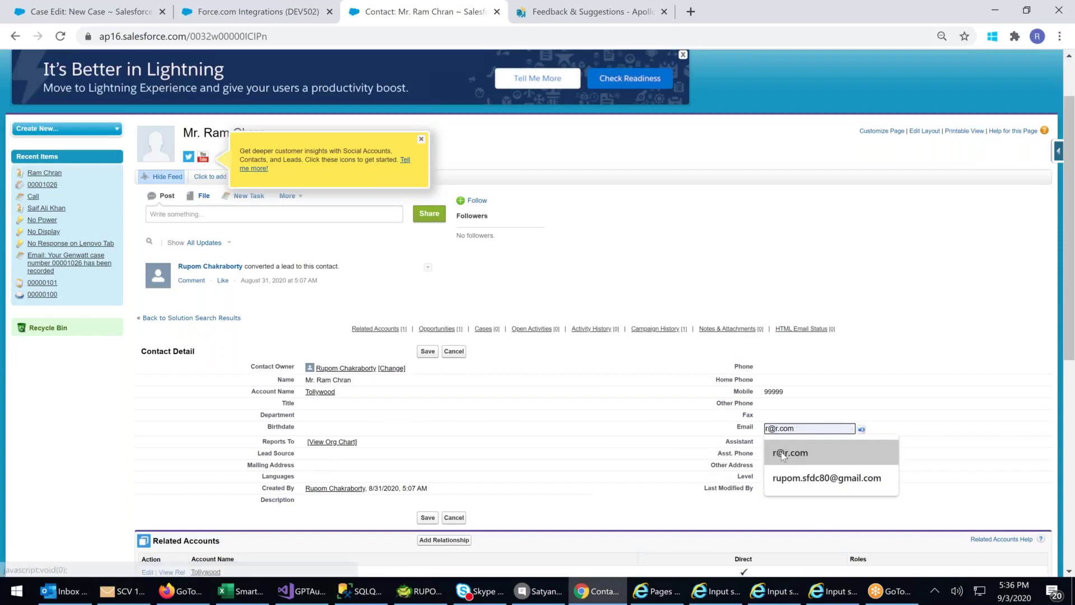
{"action": "key", "text": "Return"}
{"action": "key", "text": "Return"}
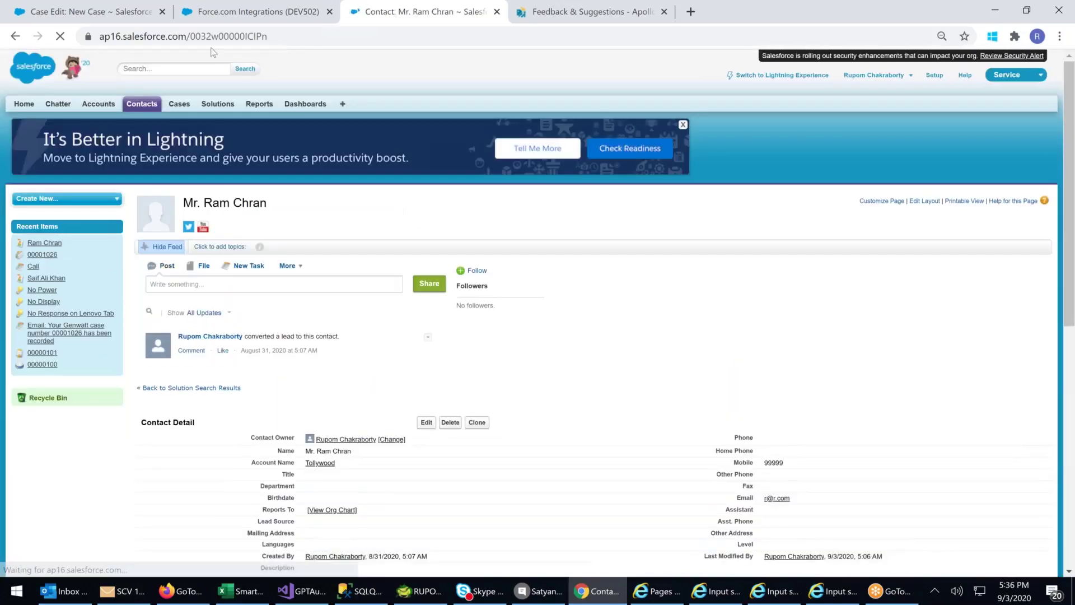
{"action": "left_click", "coordinate": [497, 11]}
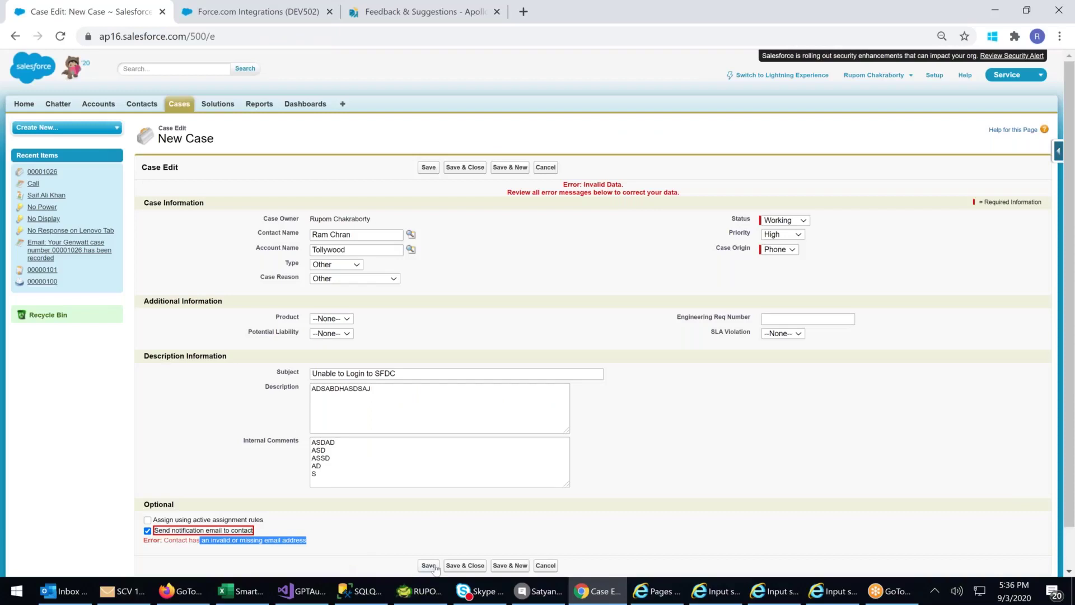
- Save the new case 'Unable to Login to SFDC'
{"action": "left_click", "coordinate": [429, 566]}
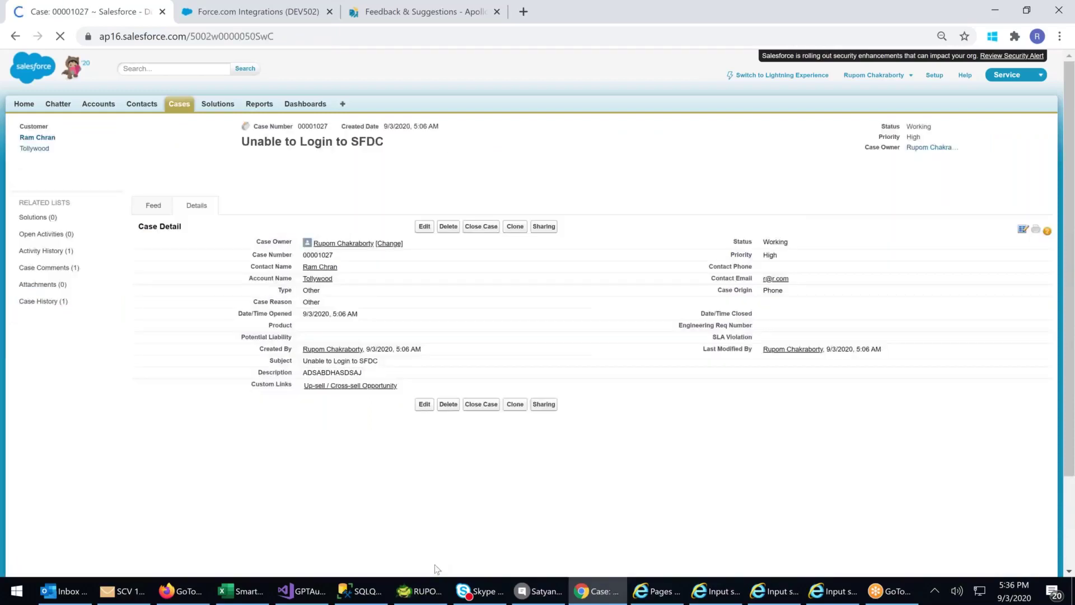
{"action": "scroll", "coordinate": [456, 313], "scroll_direction": "down", "scroll_amount": 2}
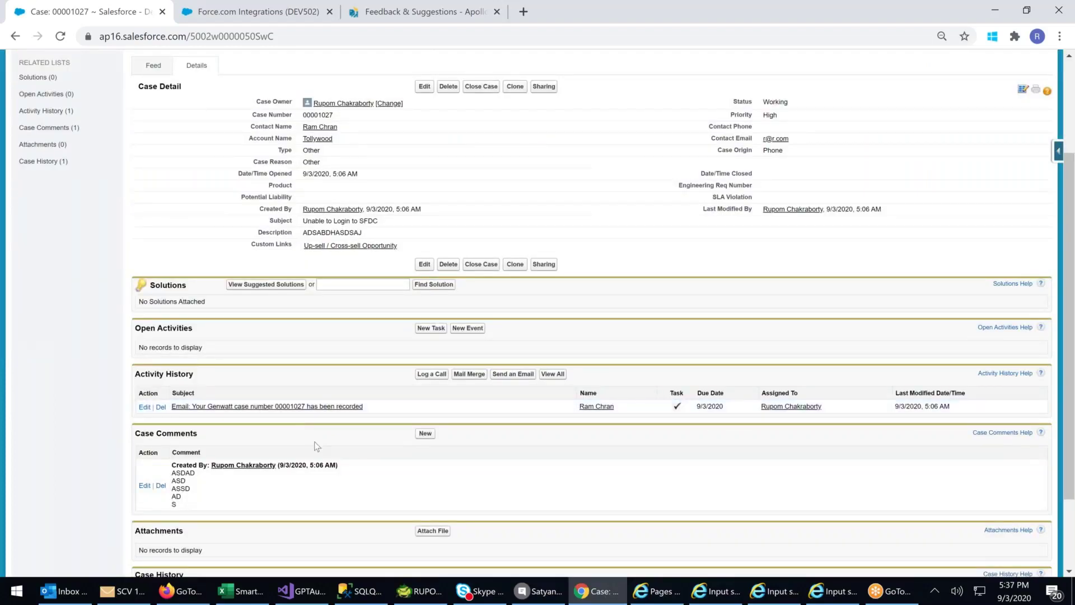
{"action": "scroll", "coordinate": [387, 404], "scroll_direction": "up", "scroll_amount": 1}
- Search solutions for LOGIN, find no matches, and return to the case detail page
{"action": "left_click", "coordinate": [344, 352]}
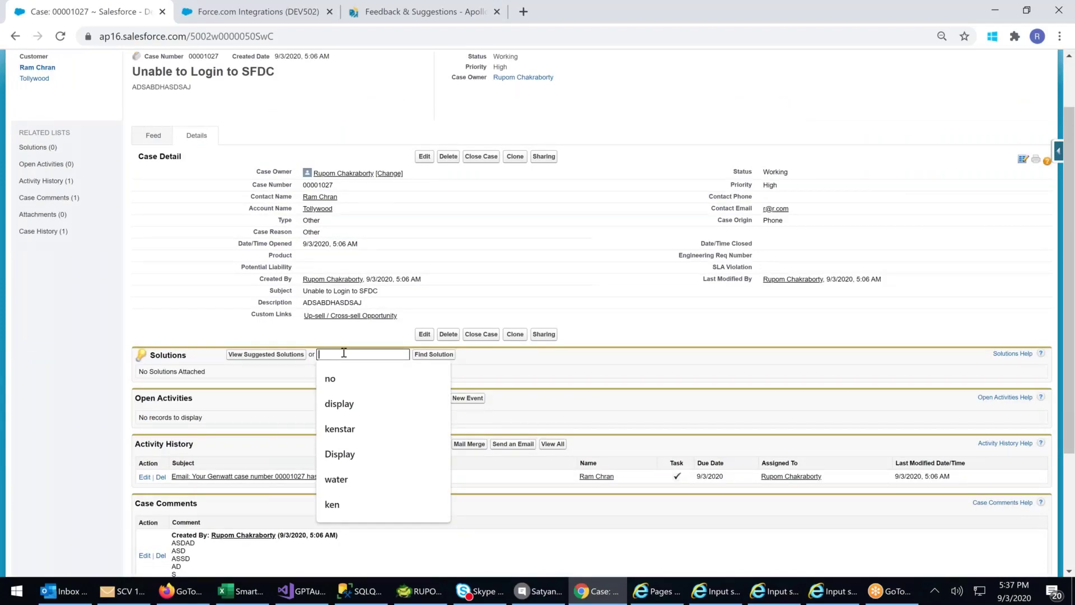
{"action": "type", "text": "LOGIN"}
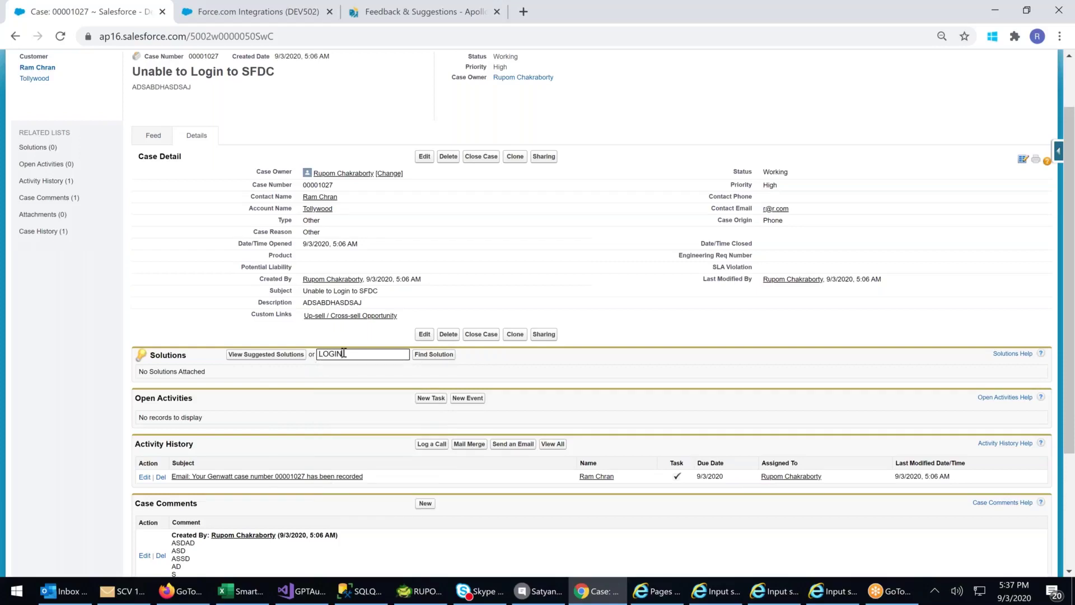
{"action": "key", "text": "Return"}
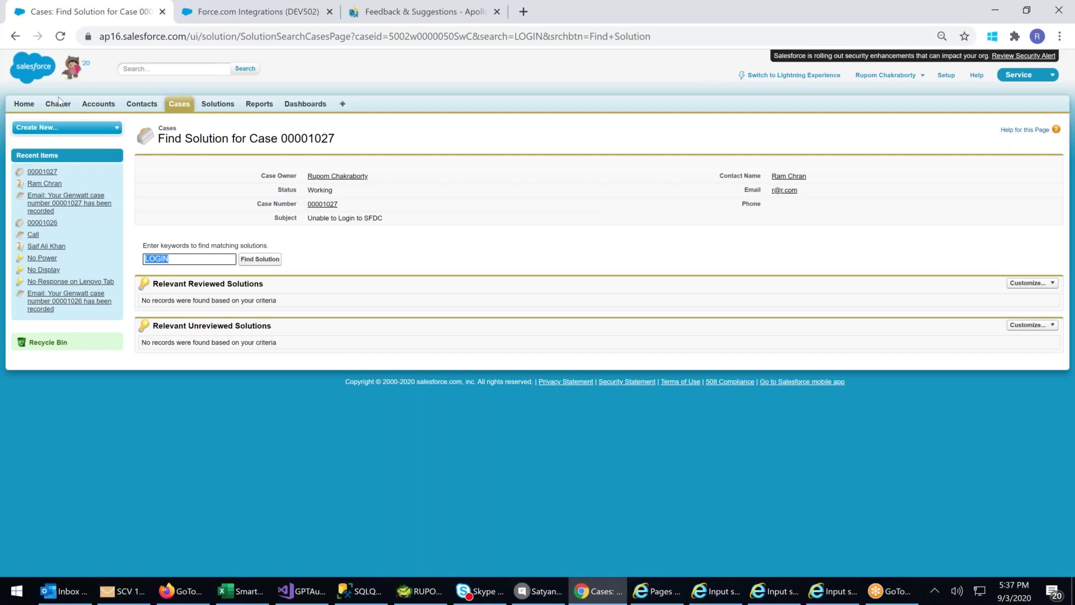
{"action": "left_click", "coordinate": [323, 204]}
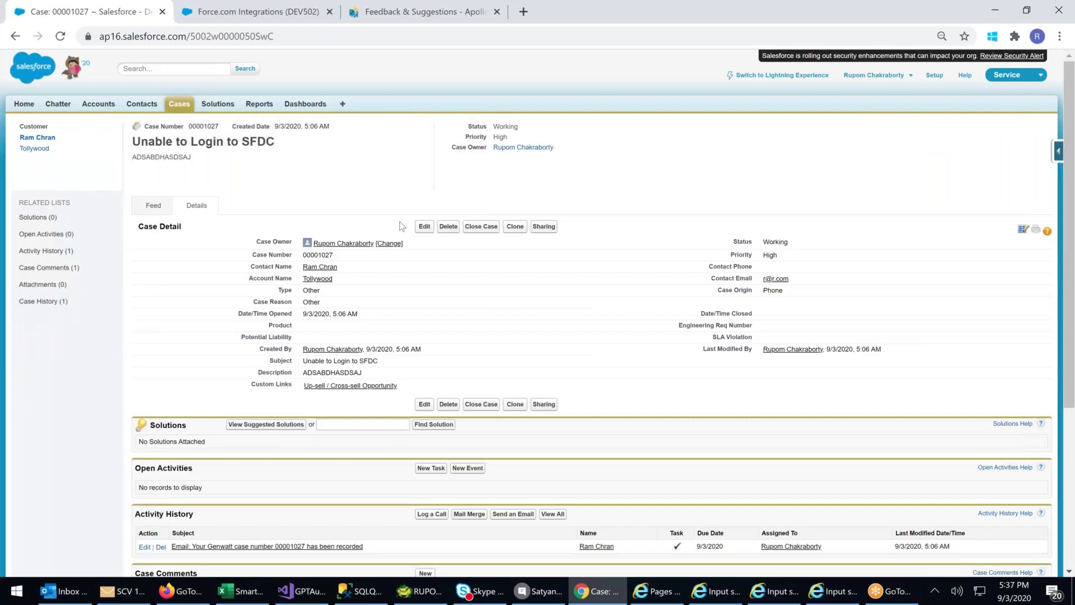
- Close the case with status Closed, reason Other, and internal comment 'ISSUE RESOLVED'
{"action": "left_click", "coordinate": [485, 228]}
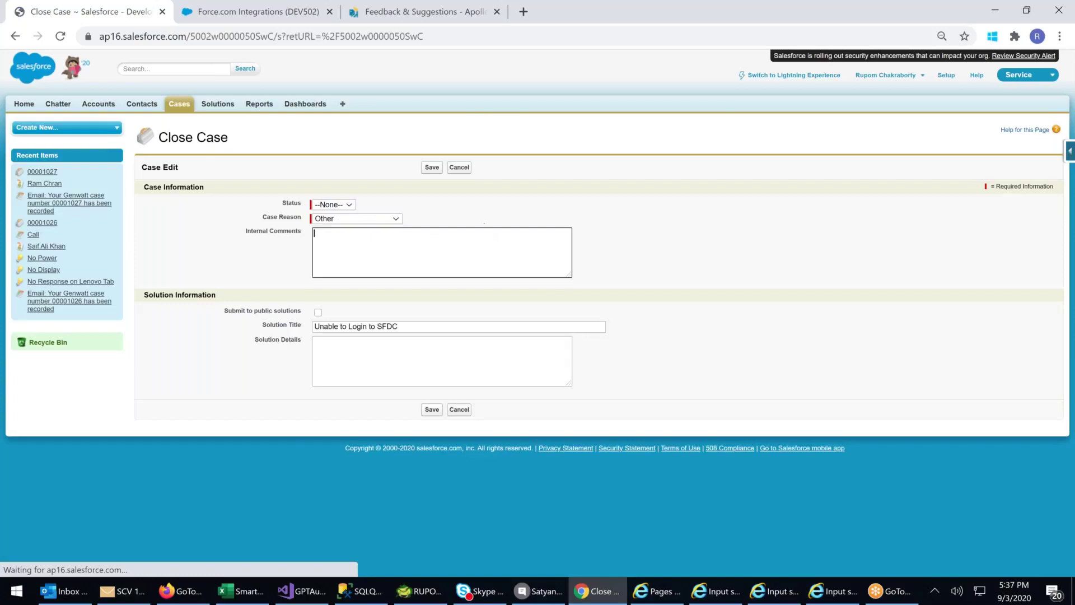
{"action": "left_click", "coordinate": [334, 204]}
{"action": "left_click", "coordinate": [331, 242]}
{"action": "left_click", "coordinate": [349, 220]}
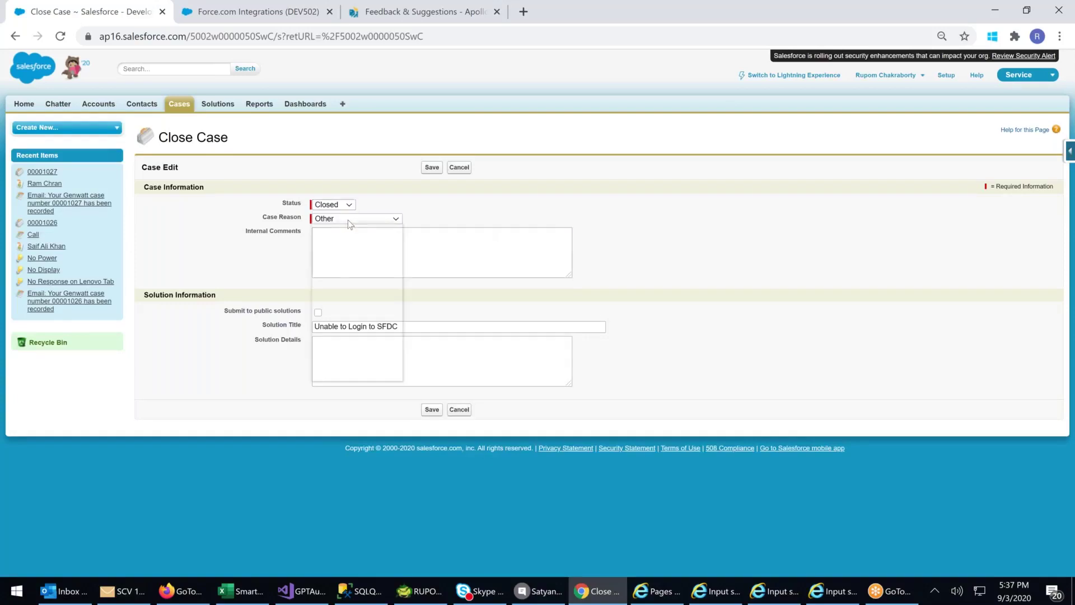
{"action": "left_click", "coordinate": [336, 369]}
{"action": "left_click", "coordinate": [348, 249]}
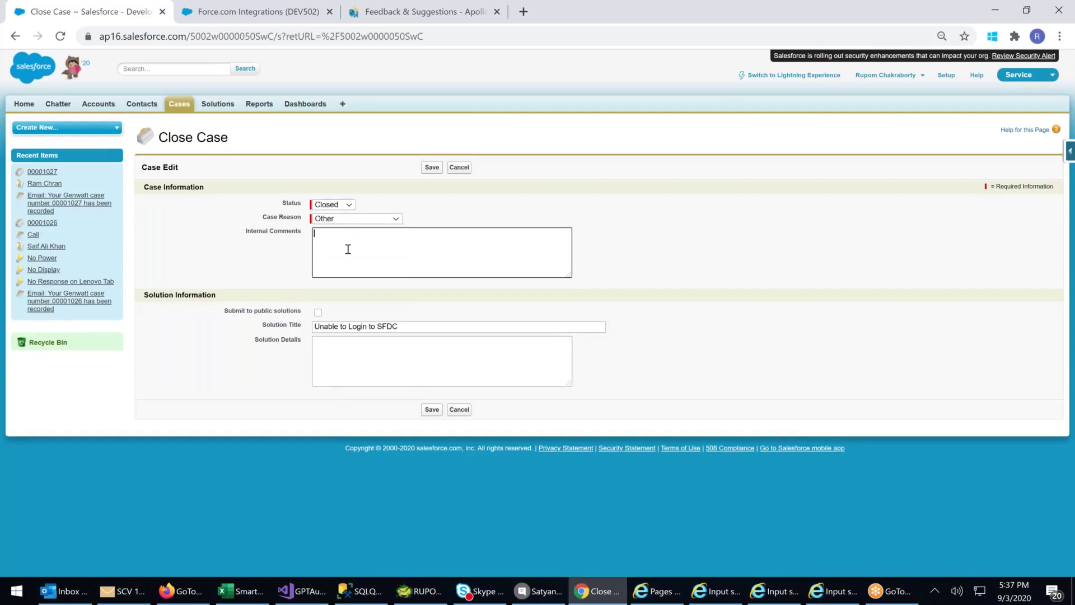
{"action": "type", "text": "ISSUE RESOLVED"}
{"action": "key", "text": "ctrl+plus"}
{"action": "key", "text": "ctrl+plus"}
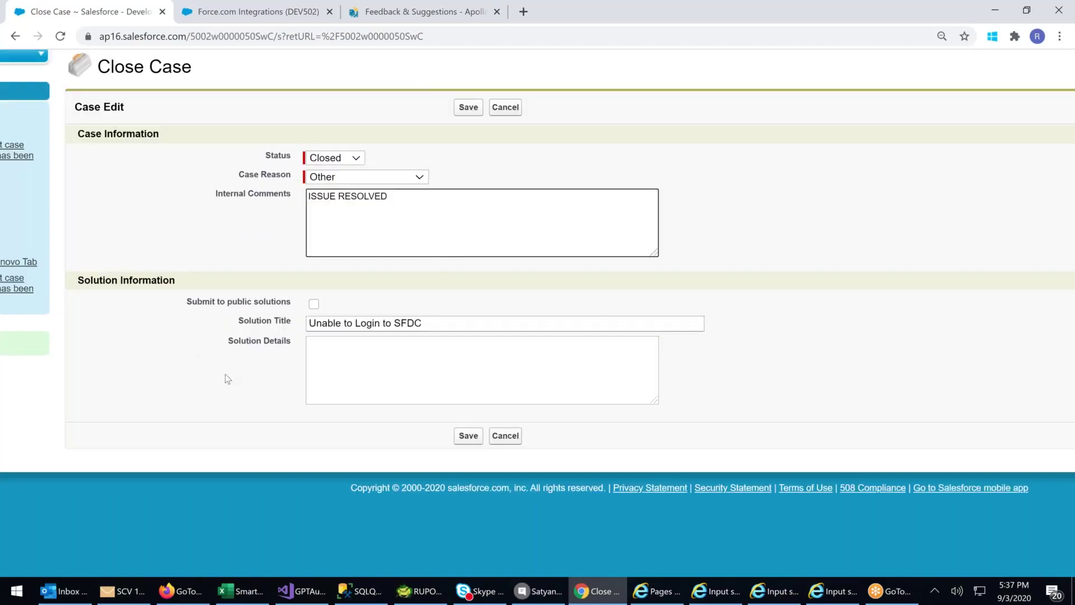
- Write solution details 'Use Reset Password and Reset the password.' plus a wait-24-hours-then-login line, and save
{"action": "left_click", "coordinate": [333, 351]}
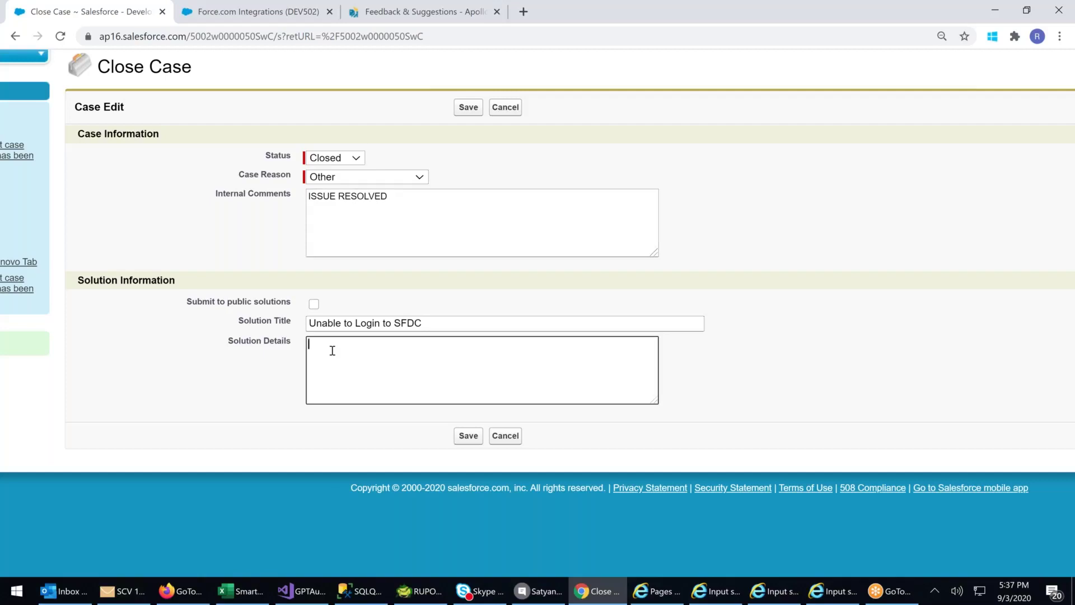
{"action": "type", "text": "user"}
{"action": "key", "text": "BackSpace"}
{"action": "key", "text": "BackSpace"}
{"action": "key", "text": "BackSpace"}
{"action": "key", "text": "BackSpace"}
{"action": "type", "text": "Use Reset Password and Reset the password."}
{"action": "key", "text": "Return"}
{"action": "type", "text": "Wait "}
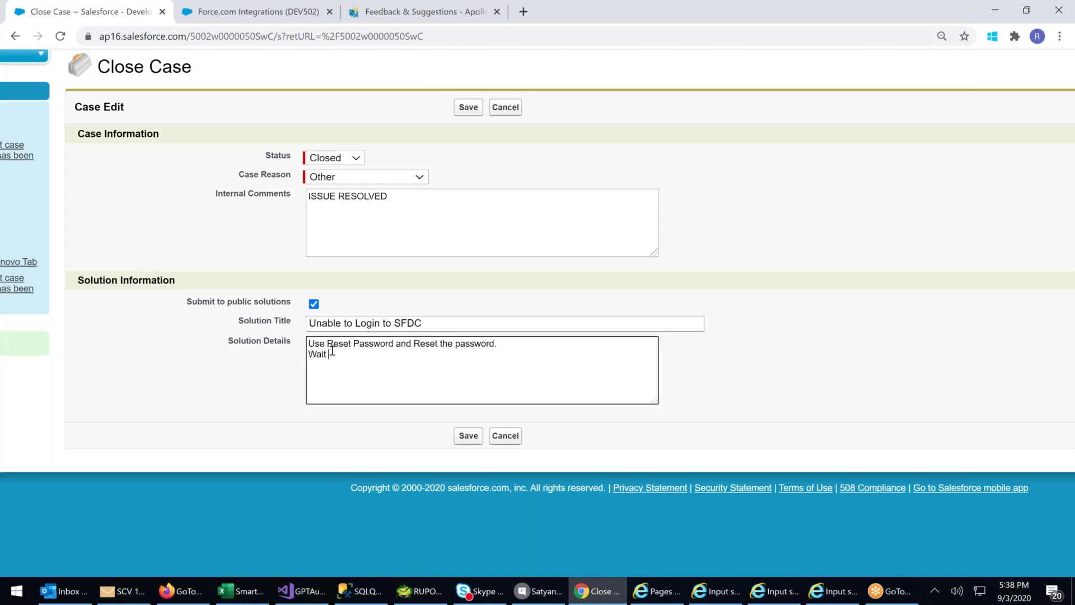
{"action": "type", "text": "for 24 hr"}
{"action": "type", "text": "a"}
{"action": "key", "text": "Return"}
{"action": "key", "text": "BackSpace"}
{"action": "key", "text": "BackSpace"}
{"action": "type", "text": "s and hen login."}
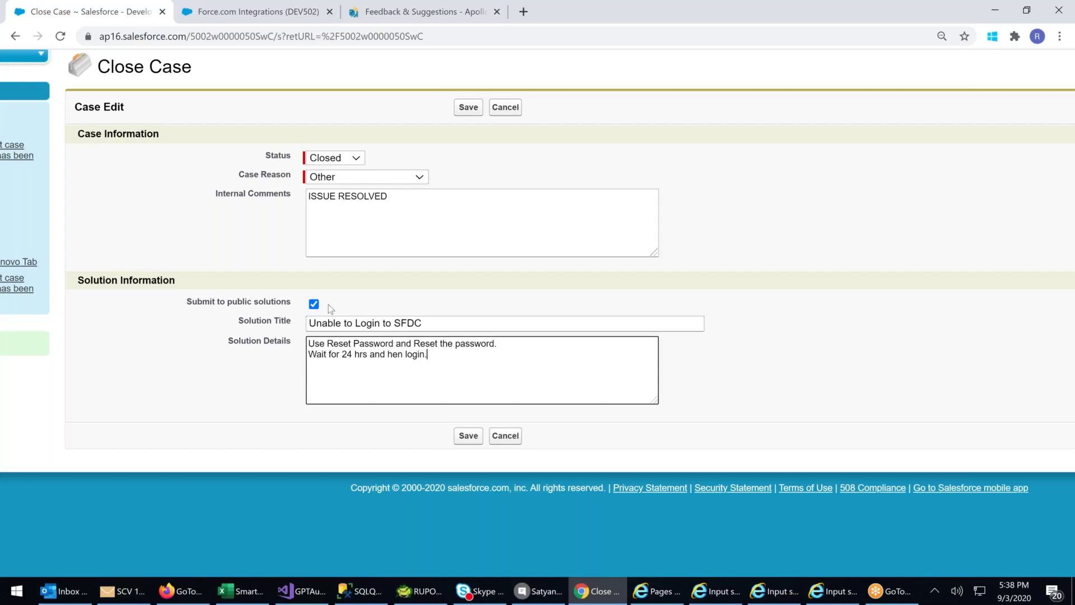
{"action": "left_click_drag", "start_coordinate": [321, 324], "coordinate": [225, 320]}
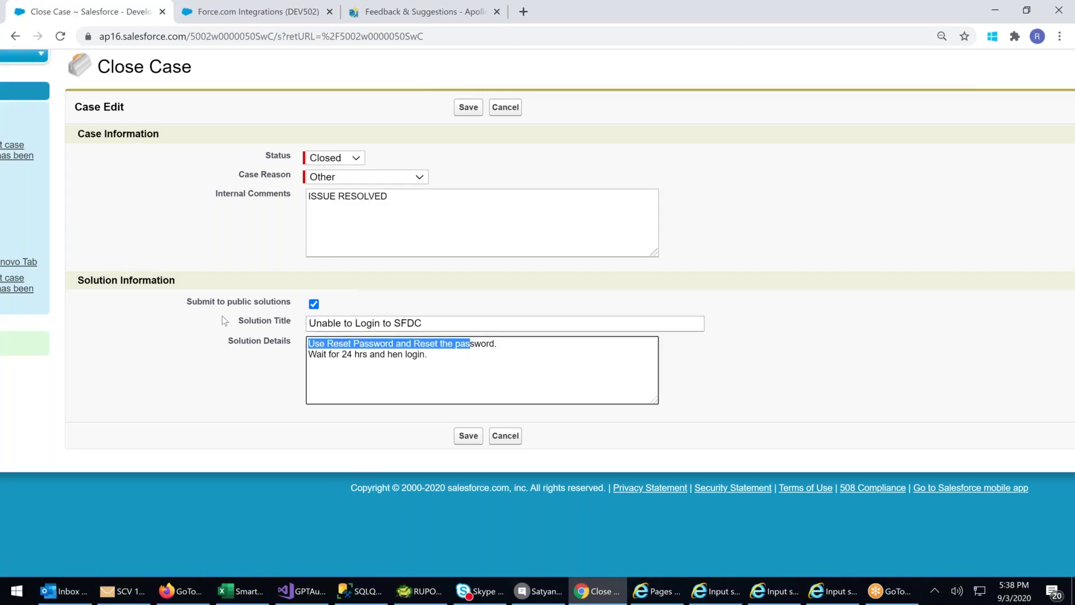
{"action": "left_click", "coordinate": [360, 358]}
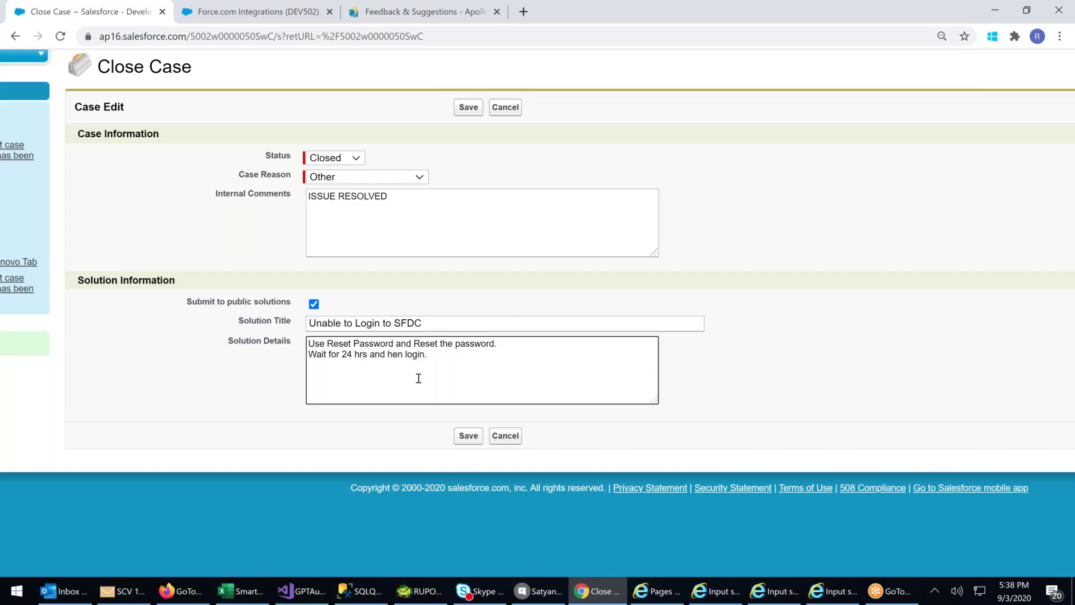
{"action": "left_click", "coordinate": [469, 436]}
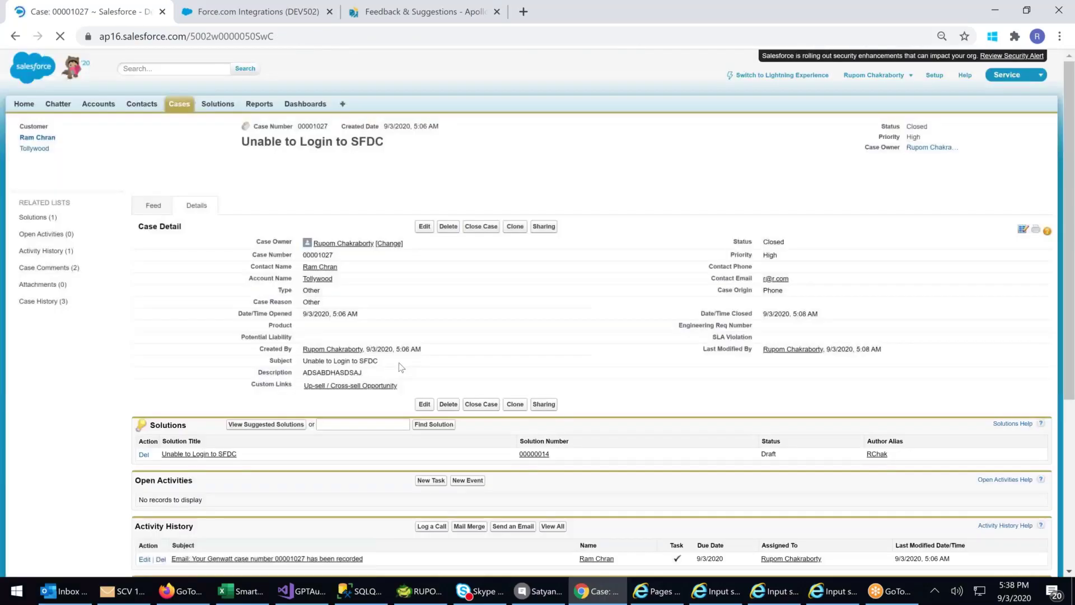
- Open draft solution 'Unable to Login to SFDC' from Solutions home and start editing it
{"action": "left_click", "coordinate": [217, 106]}
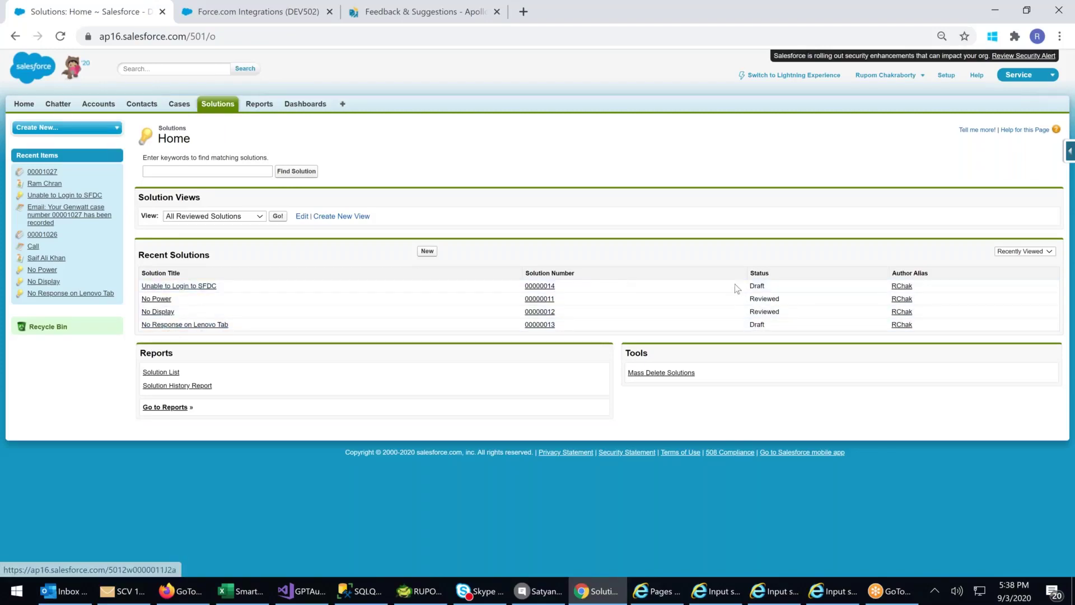
{"action": "double_click", "coordinate": [753, 286]}
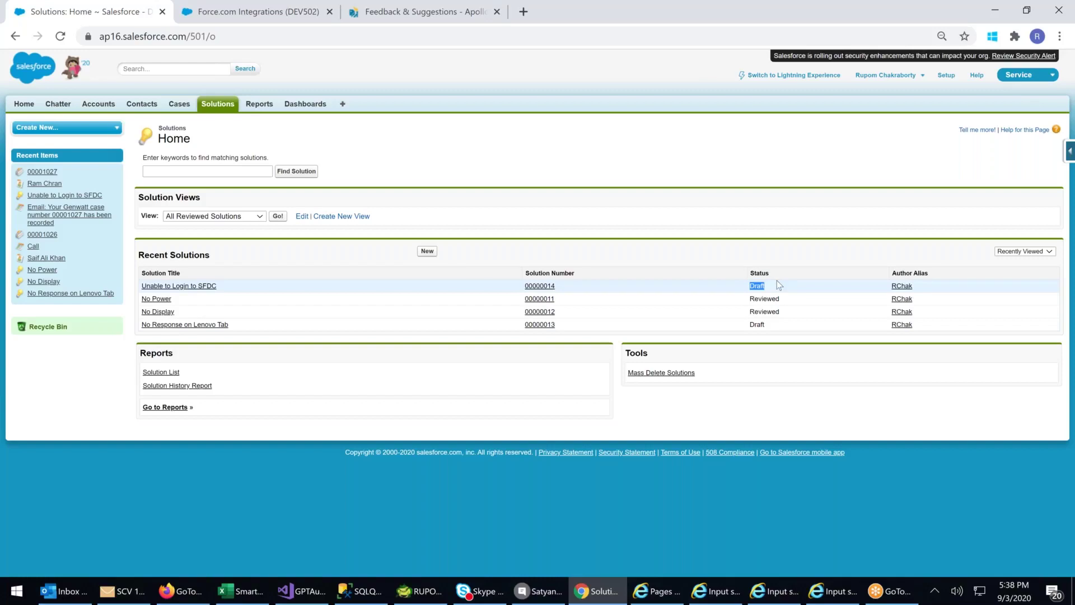
{"action": "left_click_drag", "start_coordinate": [259, 333], "coordinate": [401, 354]}
{"action": "left_click", "coordinate": [401, 354]}
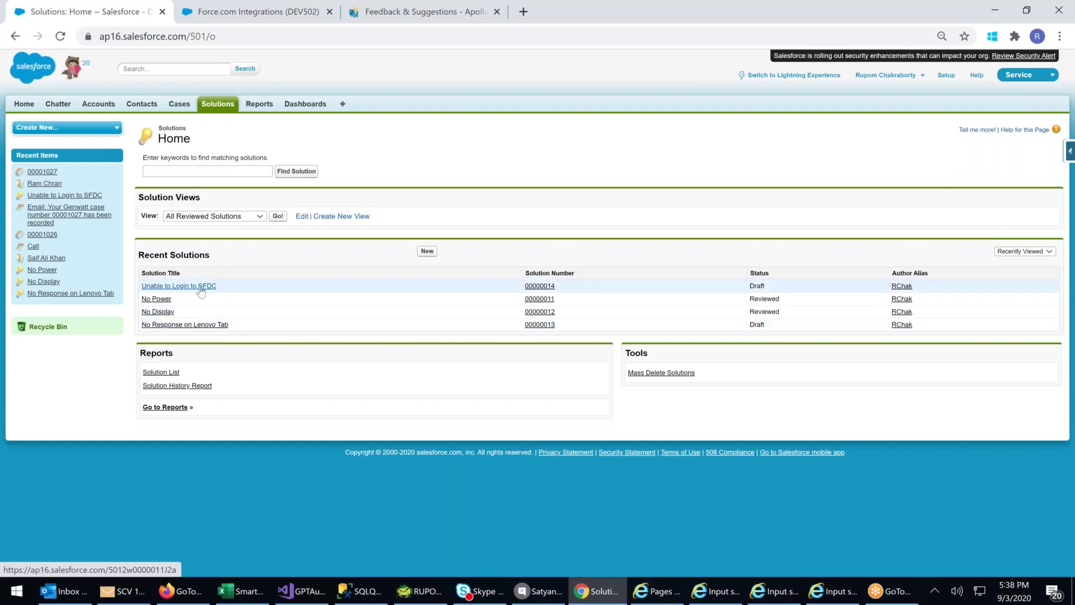
{"action": "scroll", "coordinate": [201, 290], "scroll_direction": "up", "scroll_amount": 2, "text": "ctrl"}
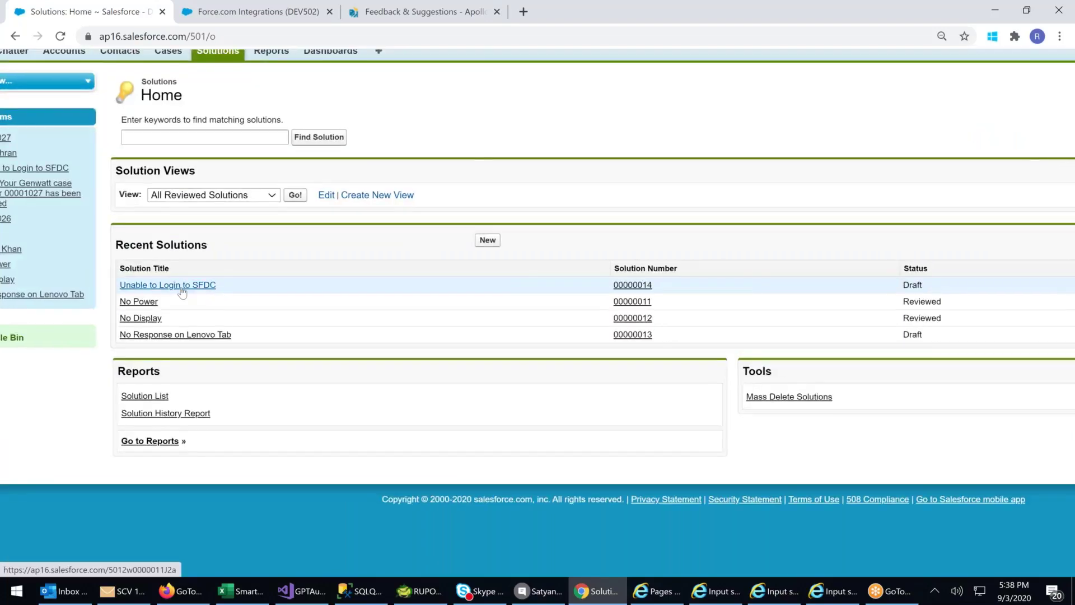
{"action": "left_click", "coordinate": [200, 287]}
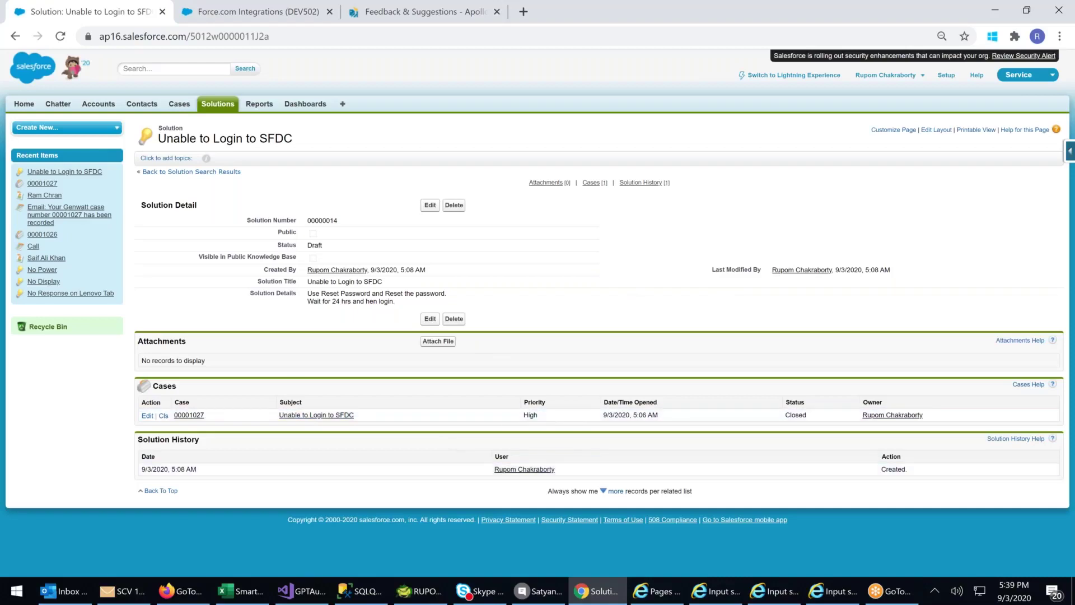
{"action": "left_click_drag", "start_coordinate": [922, 478], "coordinate": [141, 480]}
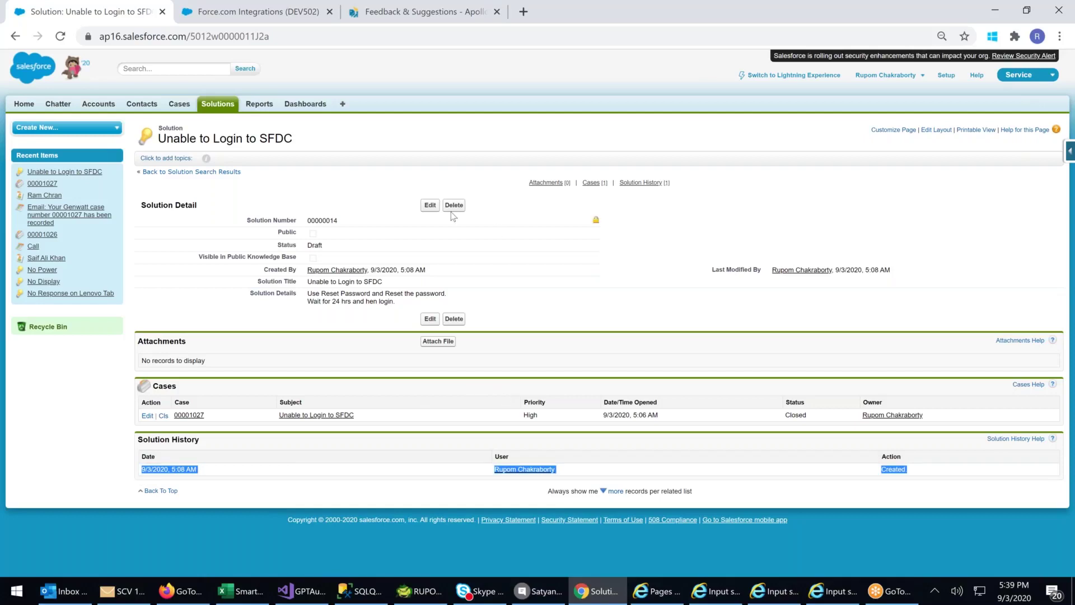
{"action": "left_click", "coordinate": [430, 205]}
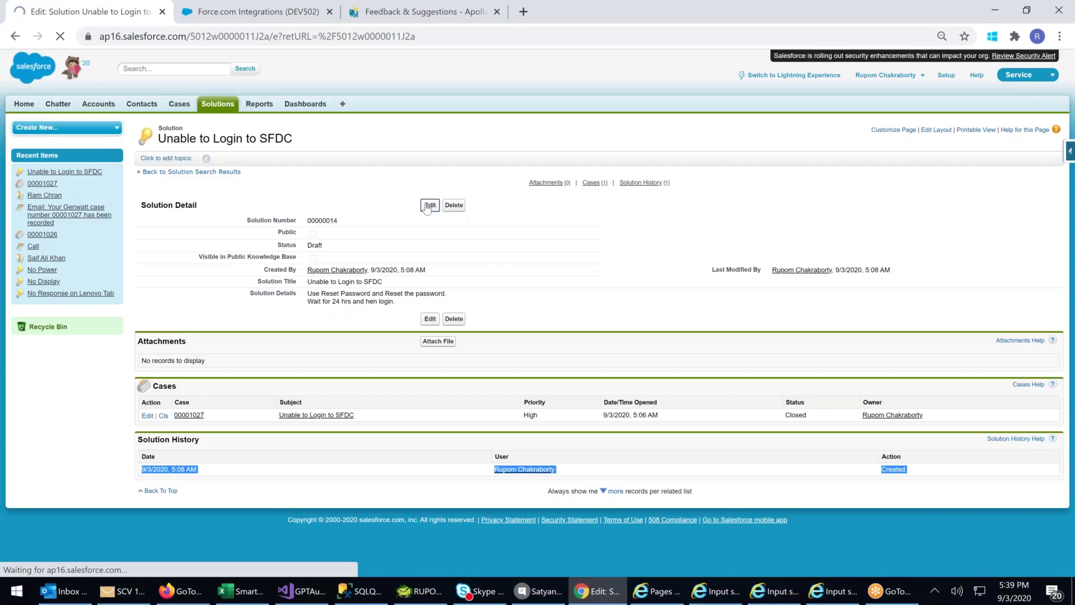
- Change solution 00000014's status from Draft to Reviewed, save, and return to Solutions home
{"action": "left_click", "coordinate": [331, 230]}
{"action": "left_click", "coordinate": [325, 270]}
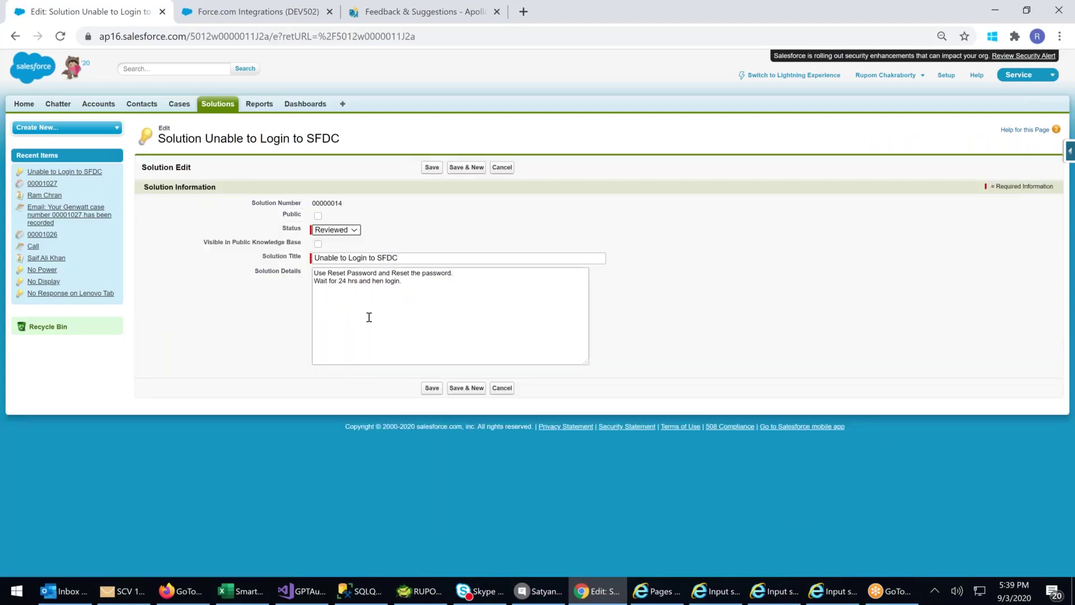
{"action": "left_click", "coordinate": [347, 231]}
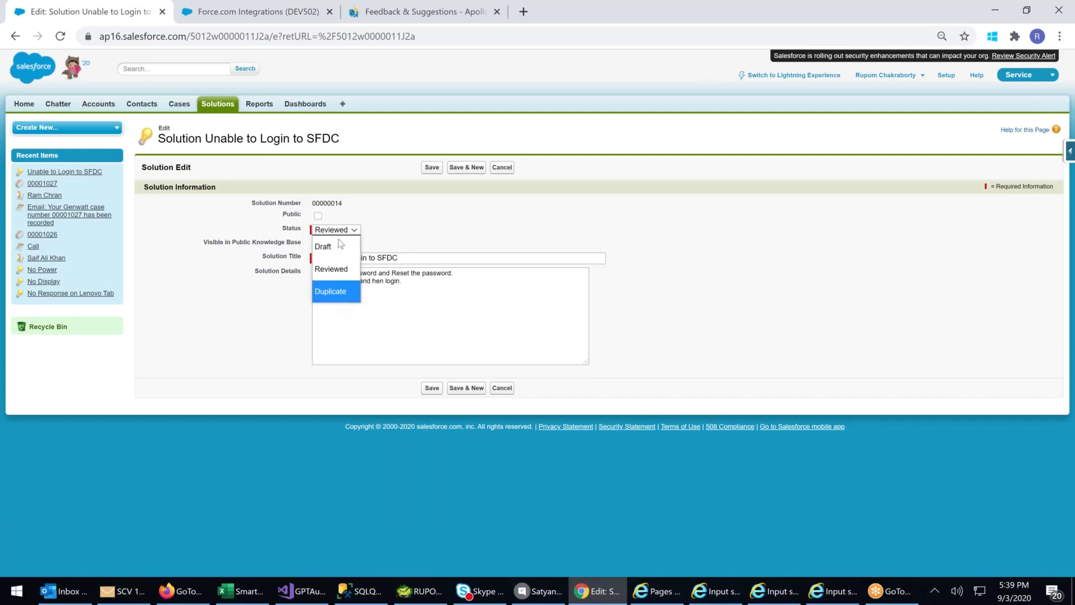
{"action": "left_click", "coordinate": [407, 215]}
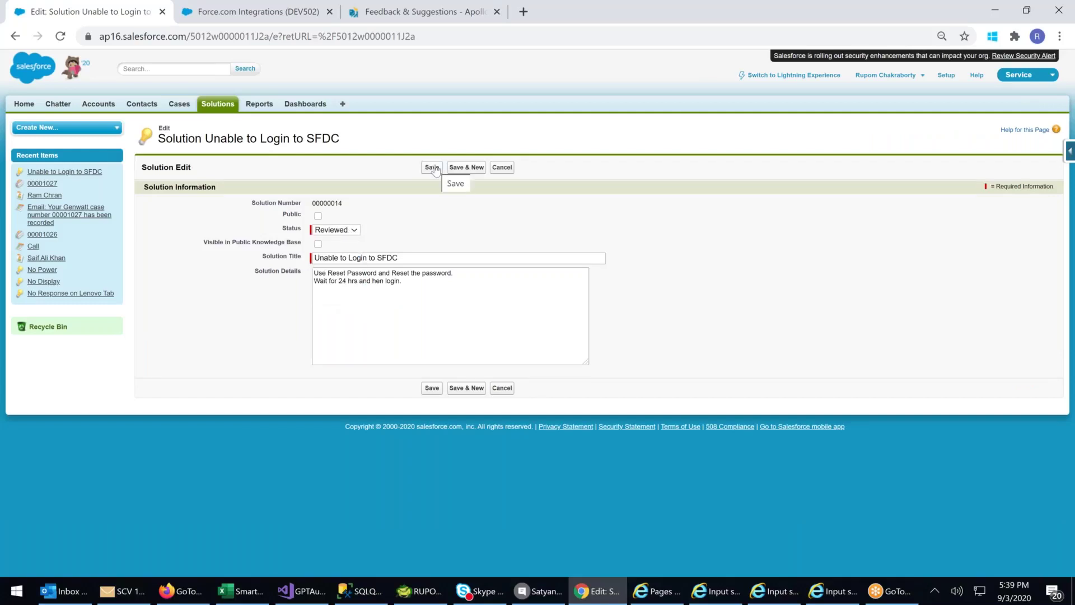
{"action": "left_click", "coordinate": [433, 169]}
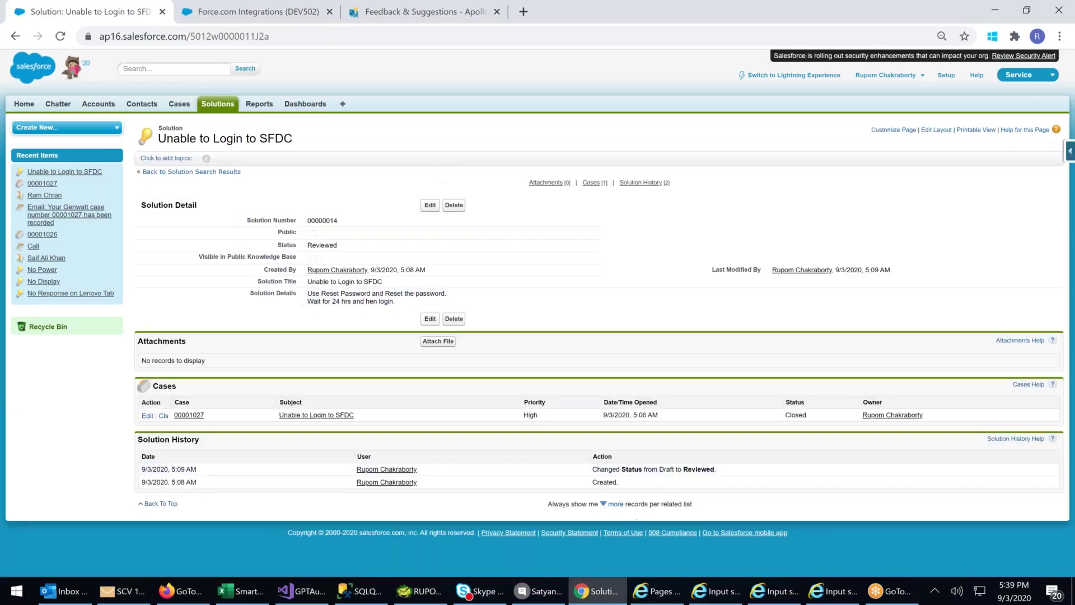
{"action": "left_click_drag", "start_coordinate": [575, 479], "coordinate": [720, 469]}
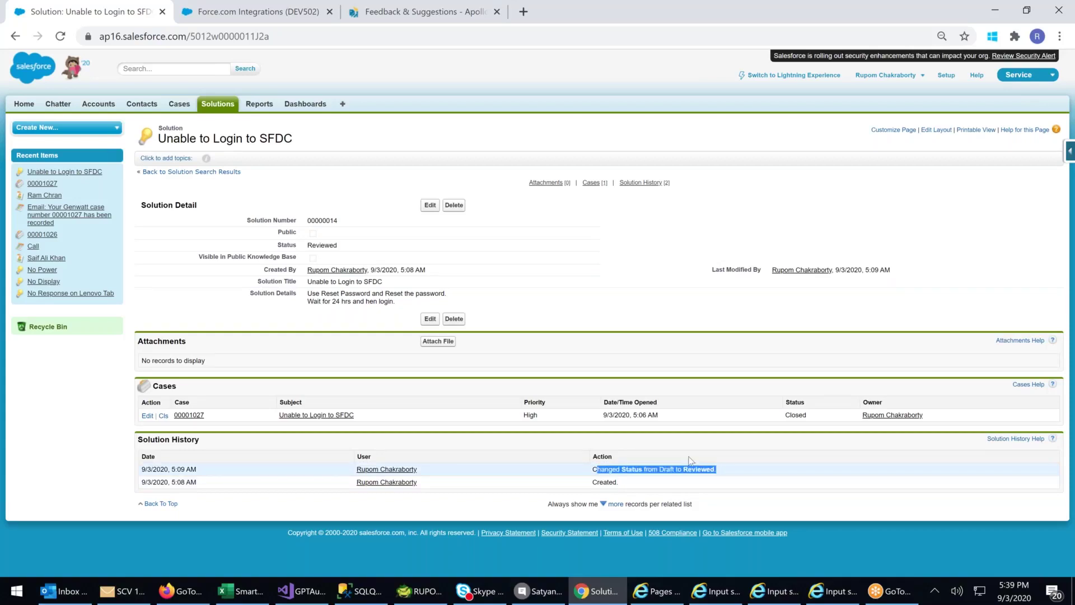
{"action": "left_click", "coordinate": [224, 108]}
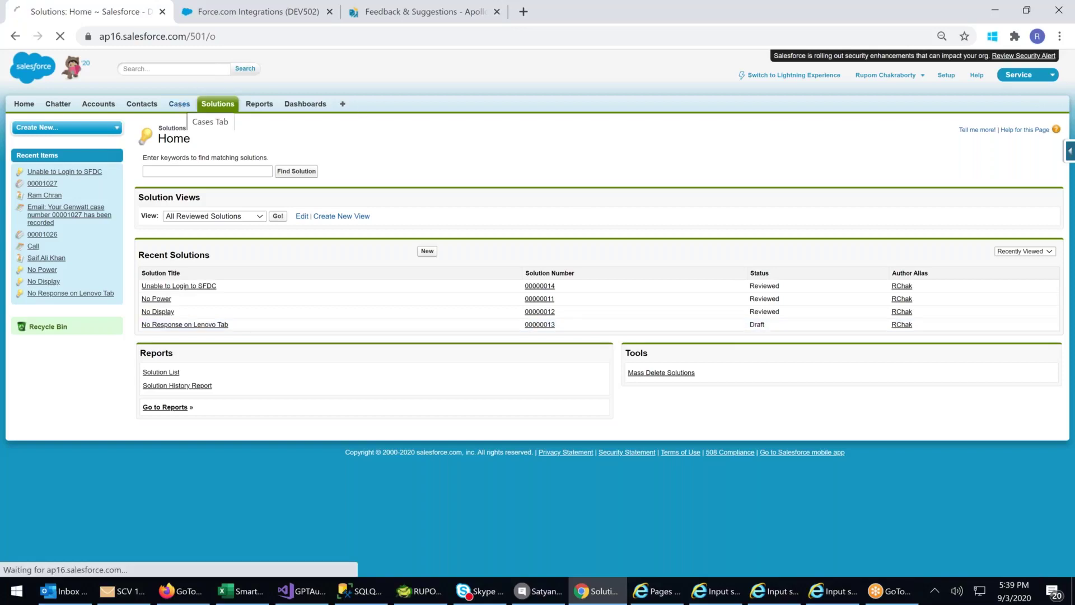
{"action": "left_click", "coordinate": [180, 105]}
{"action": "left_click", "coordinate": [214, 110]}
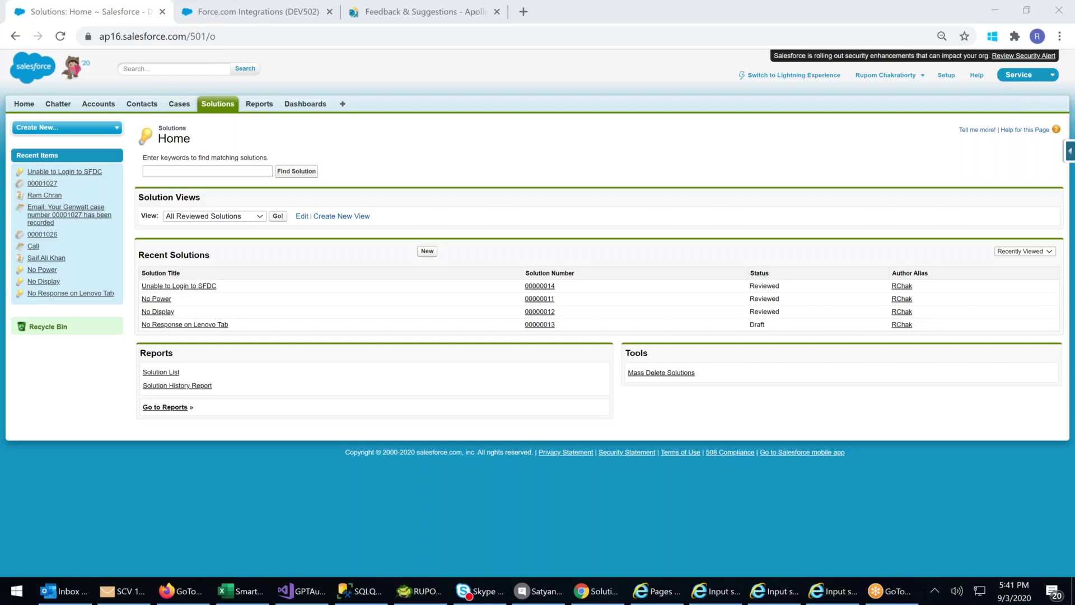
{"action": "left_click", "coordinate": [219, 107]}
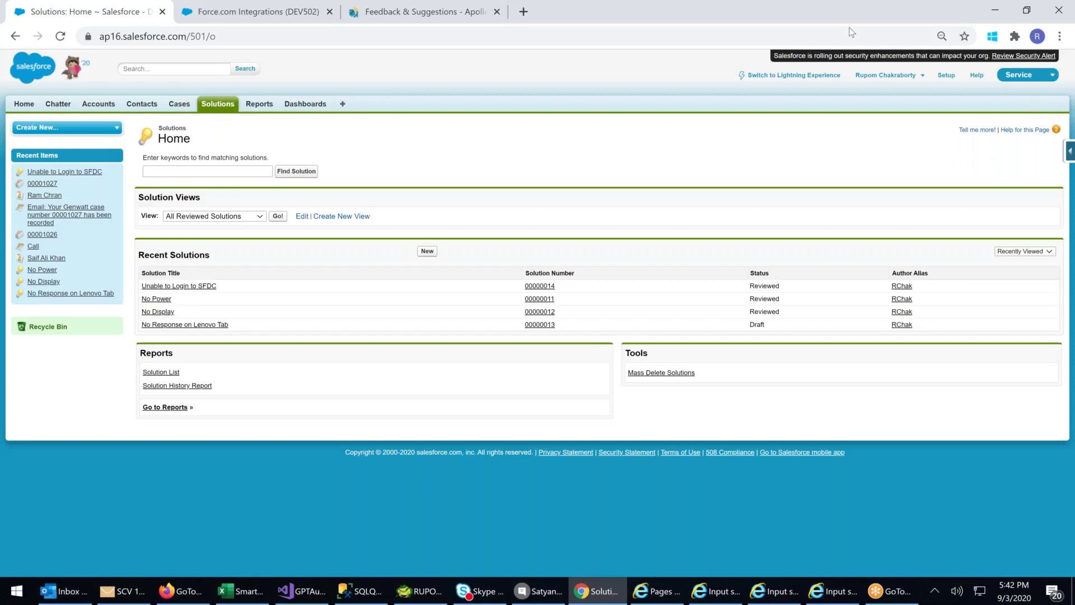
- Switch from Classic to Lightning Experience and browse the App Launcher's full list of apps
{"action": "left_click", "coordinate": [791, 77]}
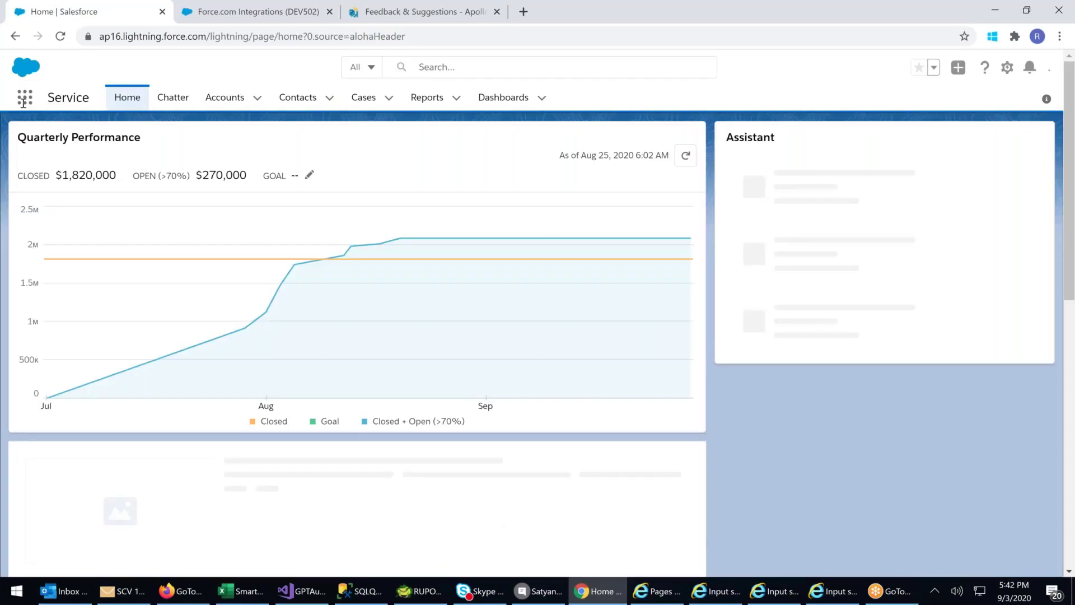
{"action": "left_click", "coordinate": [25, 97]}
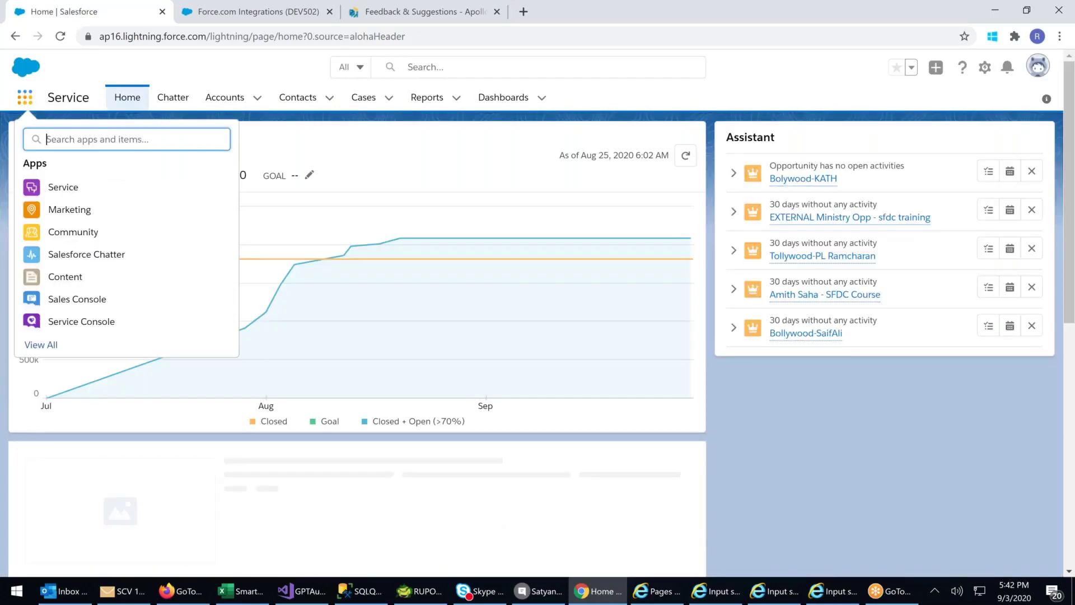
{"action": "key", "text": "Escape"}
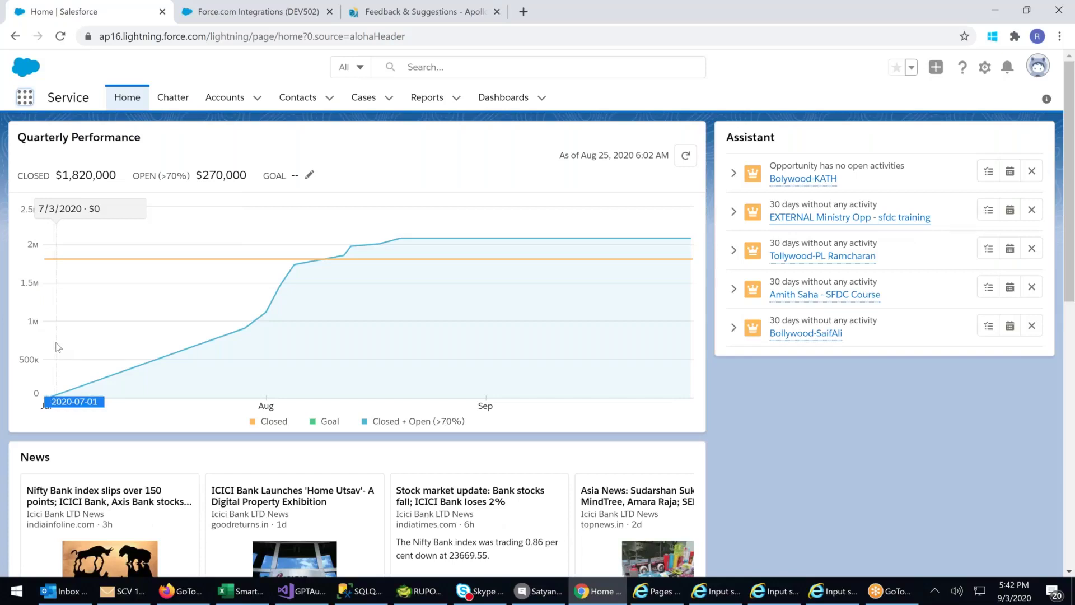
{"action": "scroll", "coordinate": [893, 427], "scroll_direction": "down", "scroll_amount": 3}
{"action": "scroll", "coordinate": [893, 427], "scroll_direction": "down", "scroll_amount": 4}
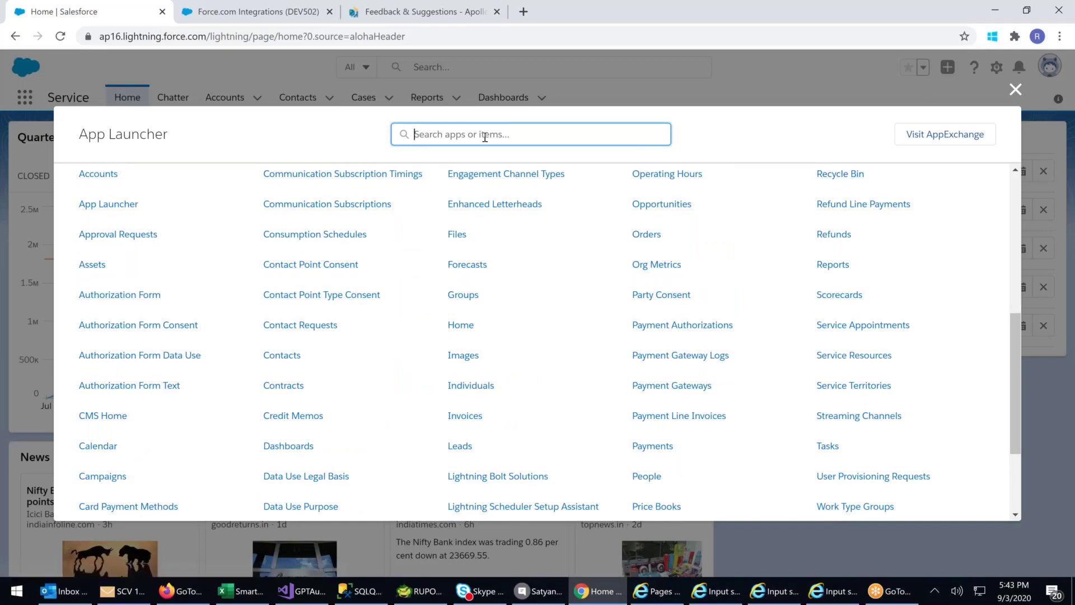
- Open Lightning Bolt Solutions via an App Launcher 'sol' search, close its tab, and go to Cases
{"action": "type", "text": "sol"}
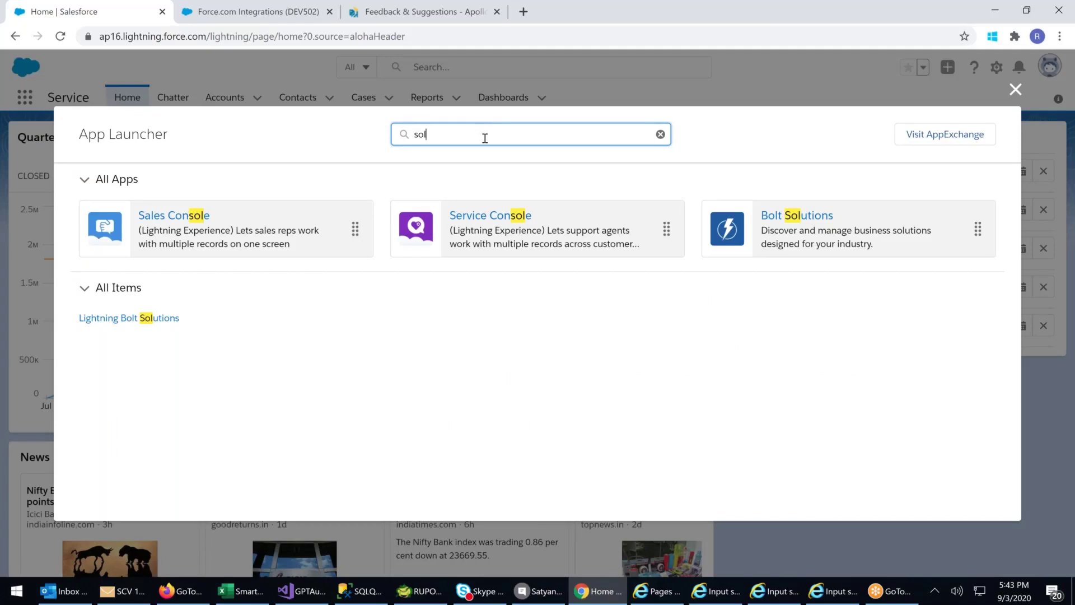
{"action": "left_click", "coordinate": [135, 325]}
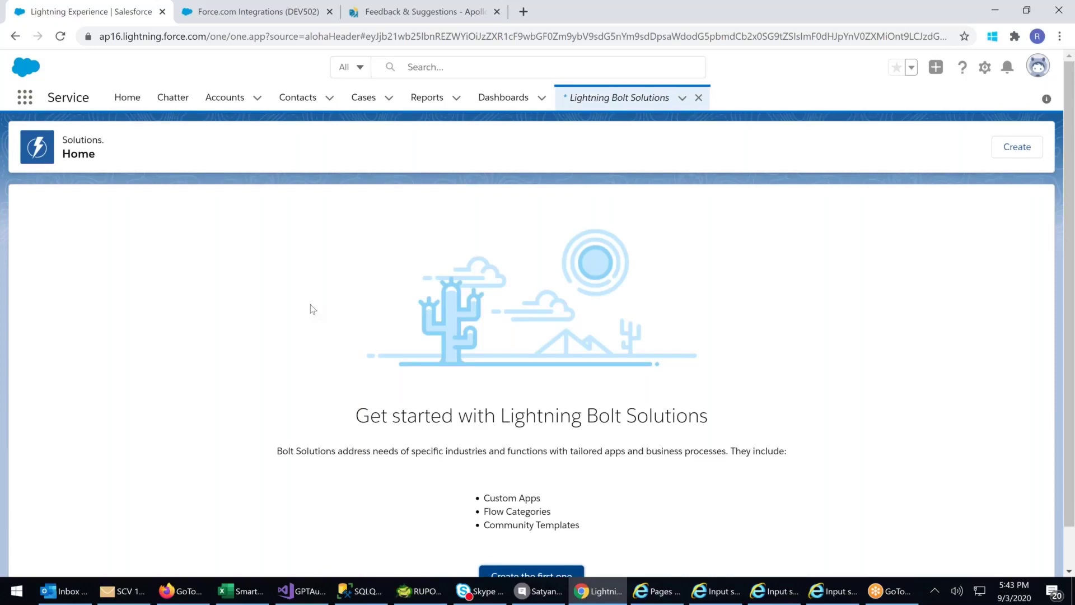
{"action": "scroll", "coordinate": [311, 290], "scroll_direction": "down", "scroll_amount": 1}
{"action": "scroll", "coordinate": [680, 355], "scroll_direction": "down", "scroll_amount": 1}
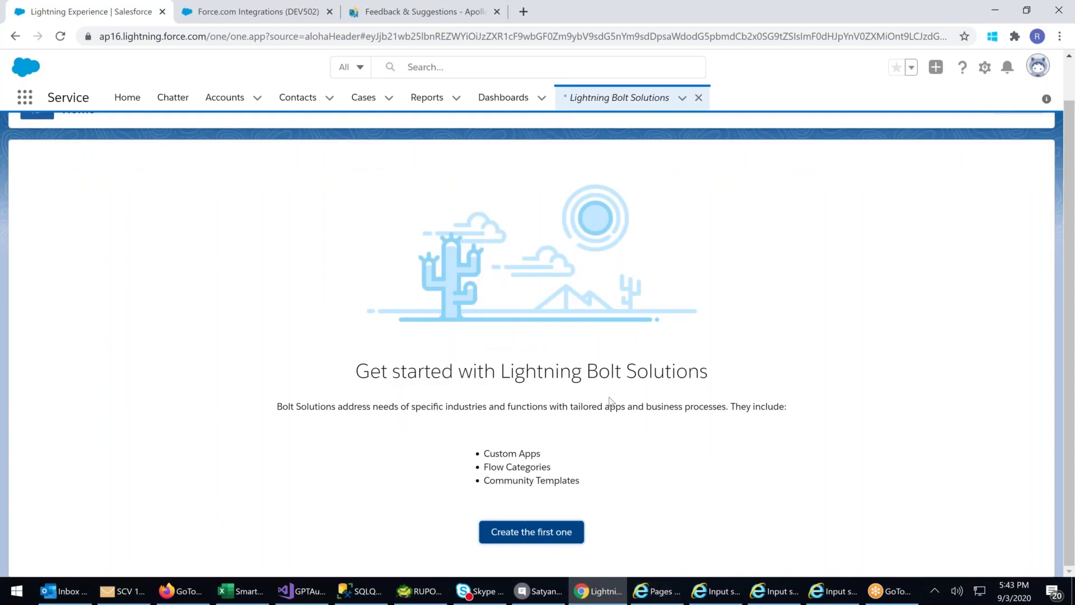
{"action": "left_click", "coordinate": [699, 98]}
{"action": "left_click", "coordinate": [364, 97]}
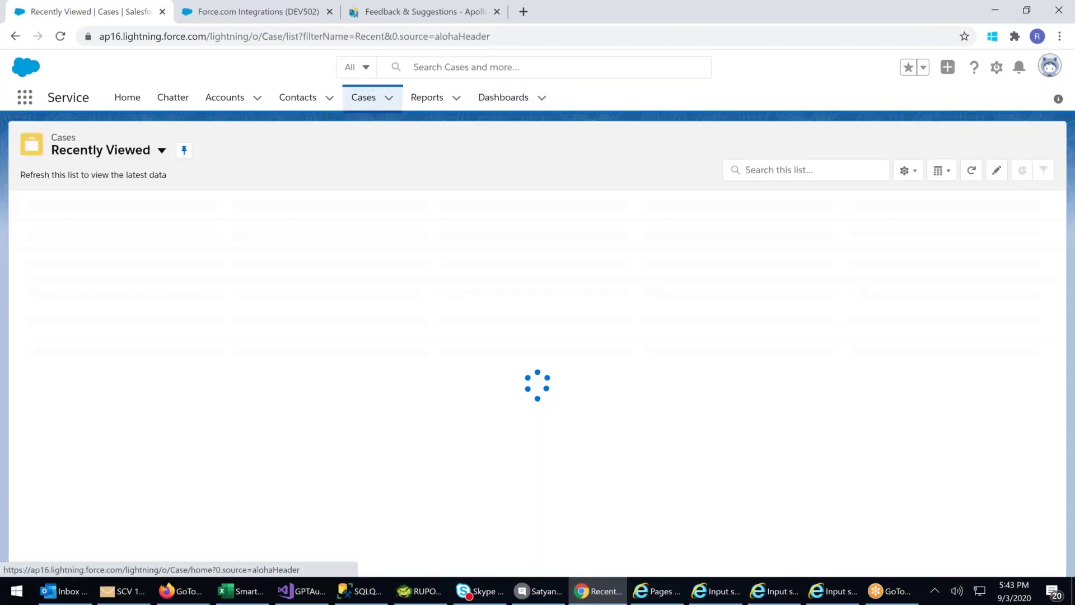
- Open case 00001026 'Lenovo Tab Not Working' from the Cases list
{"action": "left_click", "coordinate": [108, 245]}
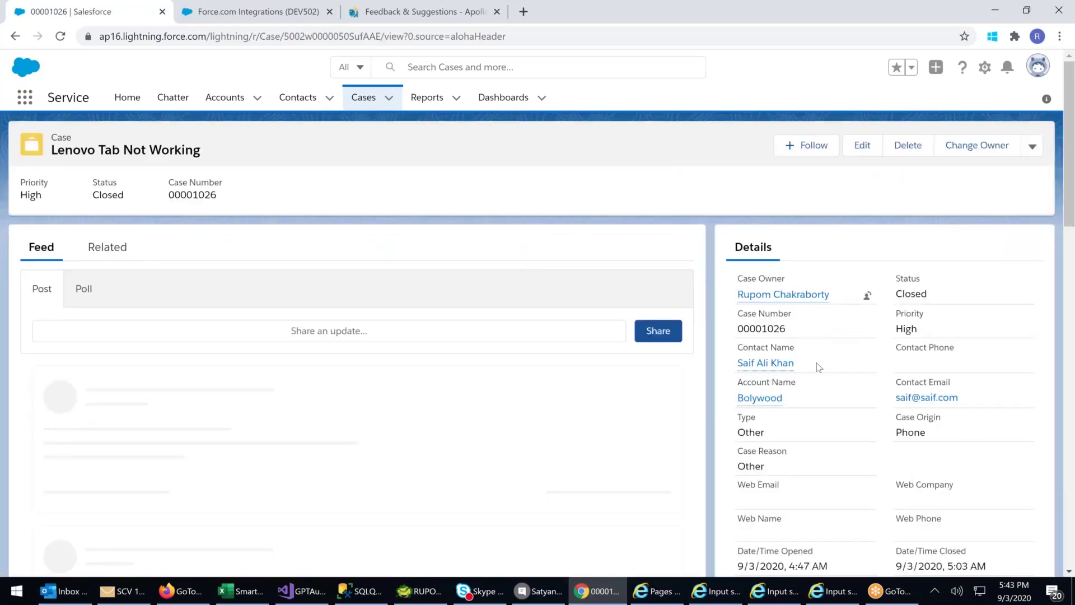
{"action": "scroll", "coordinate": [800, 426], "scroll_direction": "down", "scroll_amount": 5}
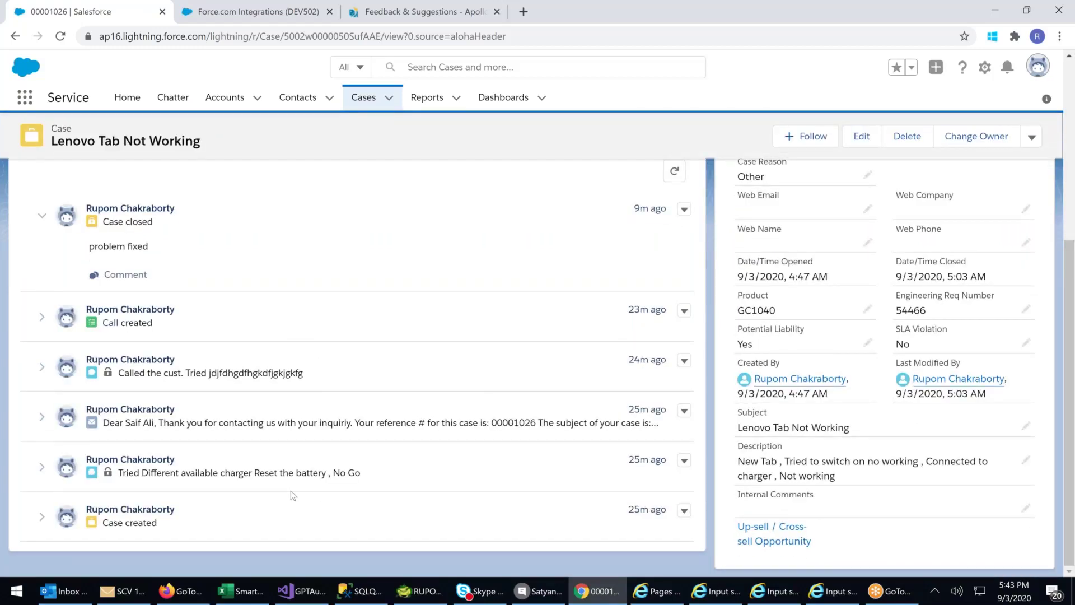
{"action": "scroll", "coordinate": [291, 490], "scroll_direction": "up", "scroll_amount": 3}
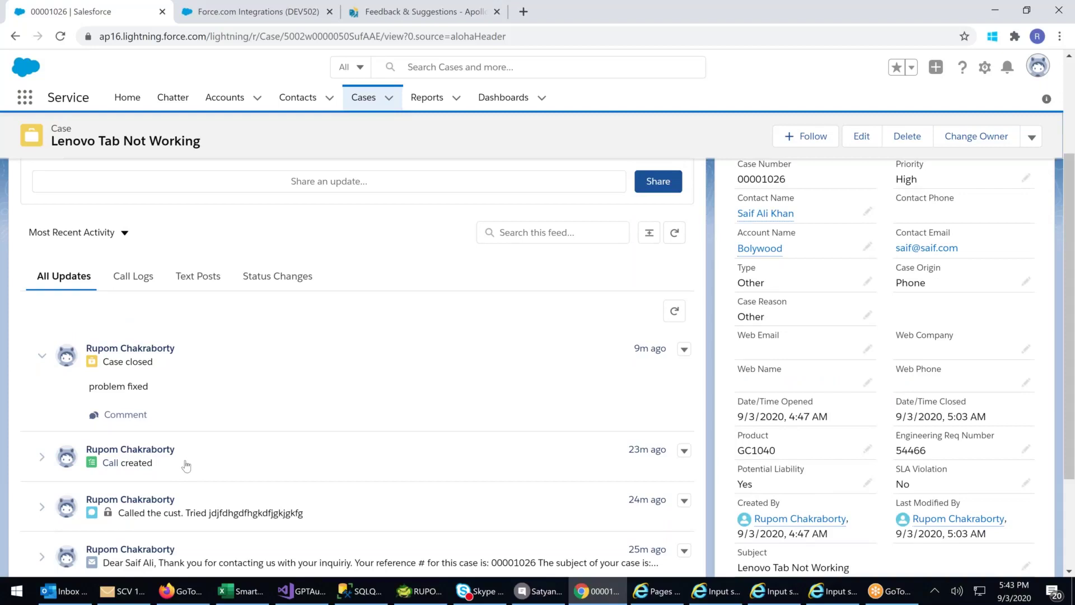
{"action": "scroll", "coordinate": [187, 465], "scroll_direction": "down", "scroll_amount": 1}
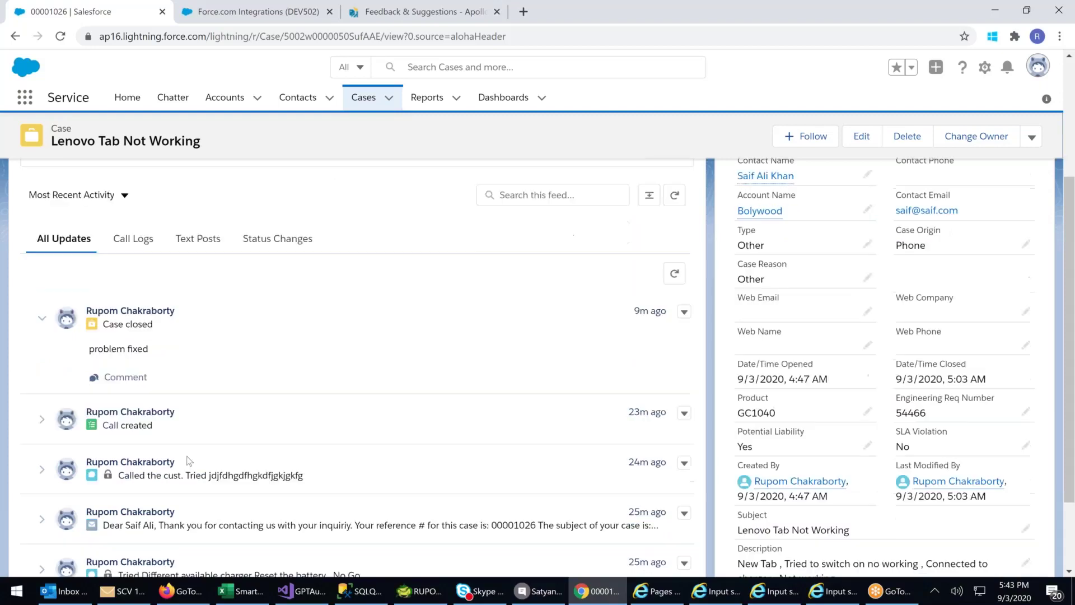
{"action": "scroll", "coordinate": [169, 457], "scroll_direction": "up", "scroll_amount": 3}
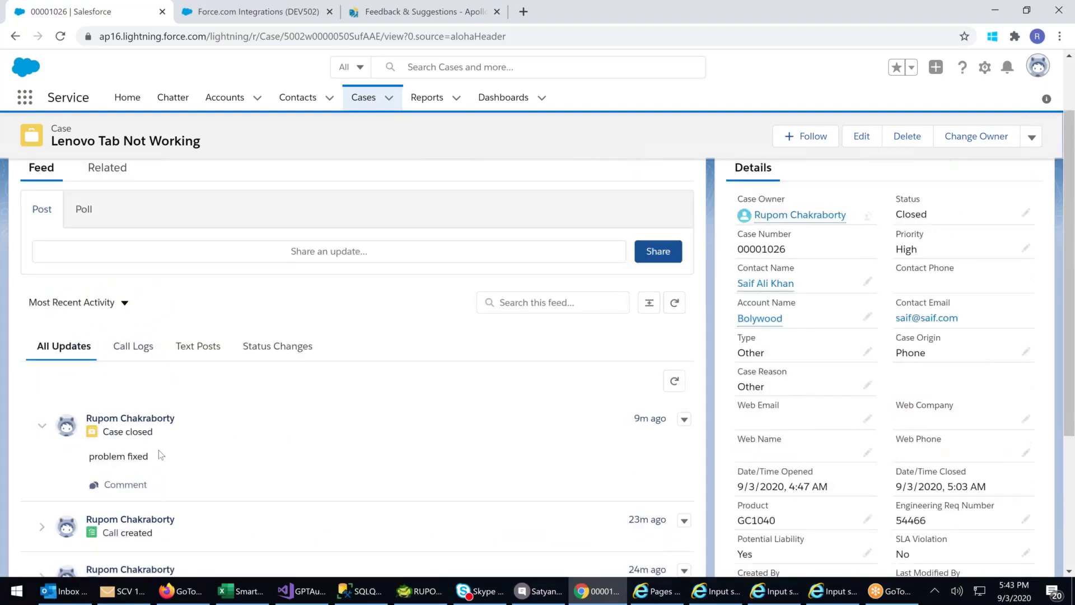
- Filter the case feed by Call Logs, Text Posts and Status Changes, then view Related lists
{"action": "left_click", "coordinate": [133, 346]}
{"action": "left_click", "coordinate": [198, 347]}
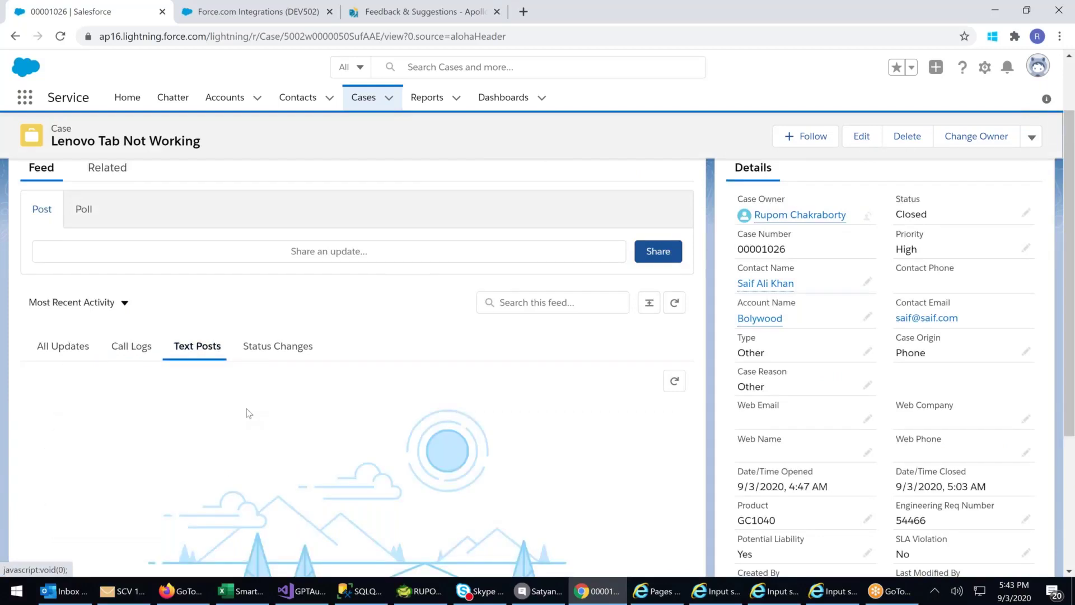
{"action": "scroll", "coordinate": [249, 413], "scroll_direction": "down", "scroll_amount": 2}
{"action": "left_click", "coordinate": [254, 275]}
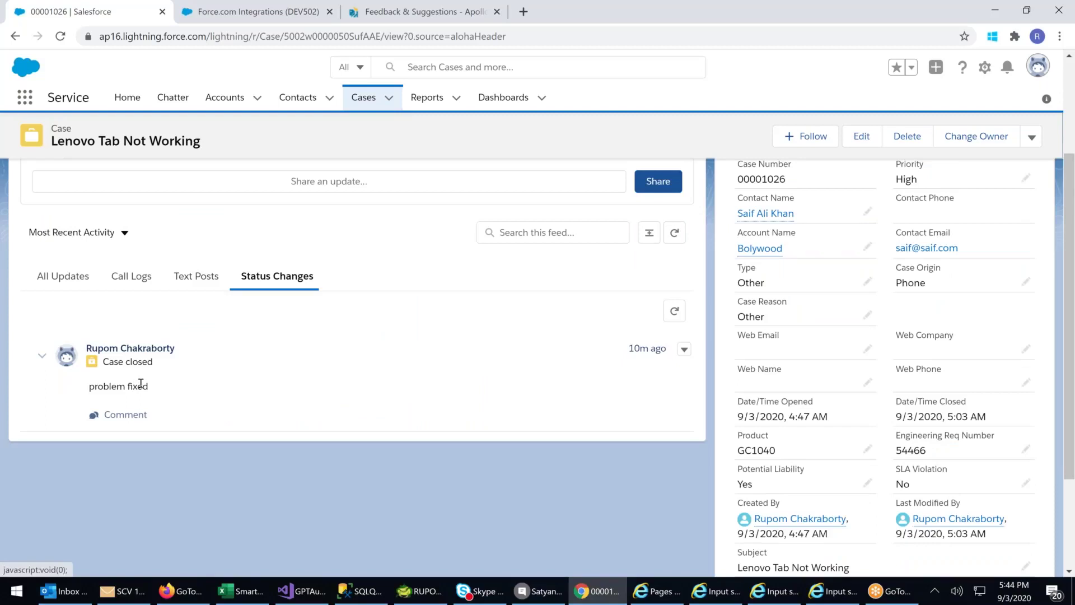
{"action": "scroll", "coordinate": [173, 412], "scroll_direction": "up", "scroll_amount": 3}
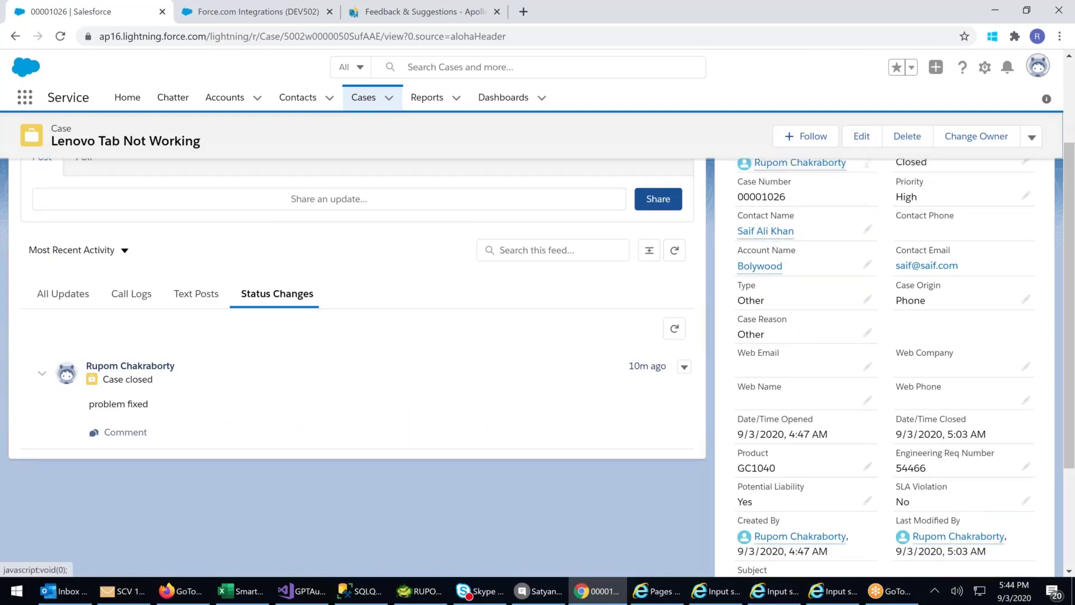
{"action": "scroll", "coordinate": [862, 332], "scroll_direction": "down", "scroll_amount": 5}
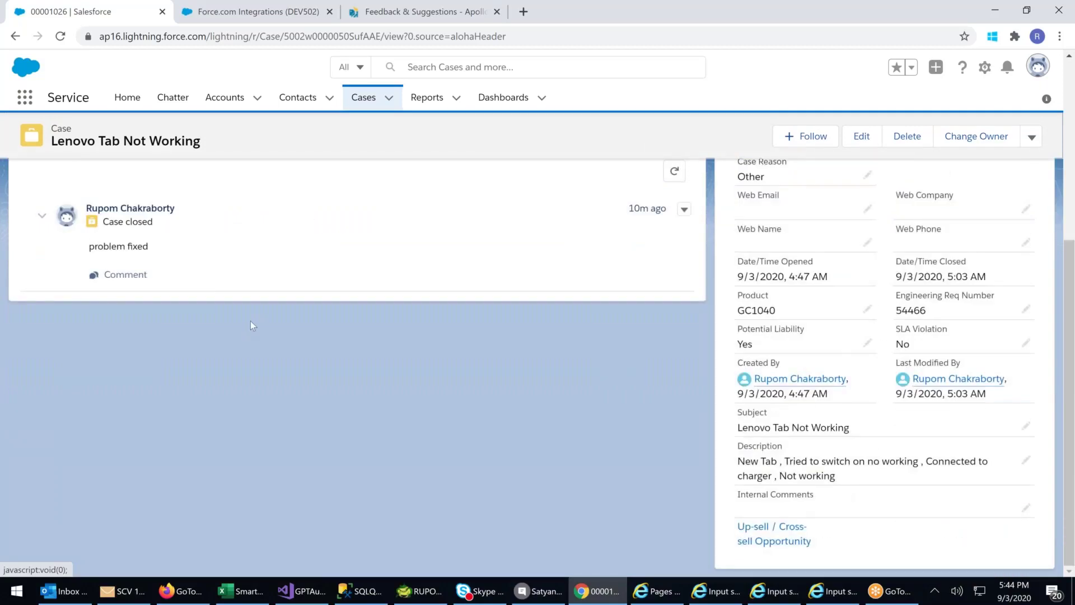
{"action": "scroll", "coordinate": [224, 233], "scroll_direction": "up", "scroll_amount": 1}
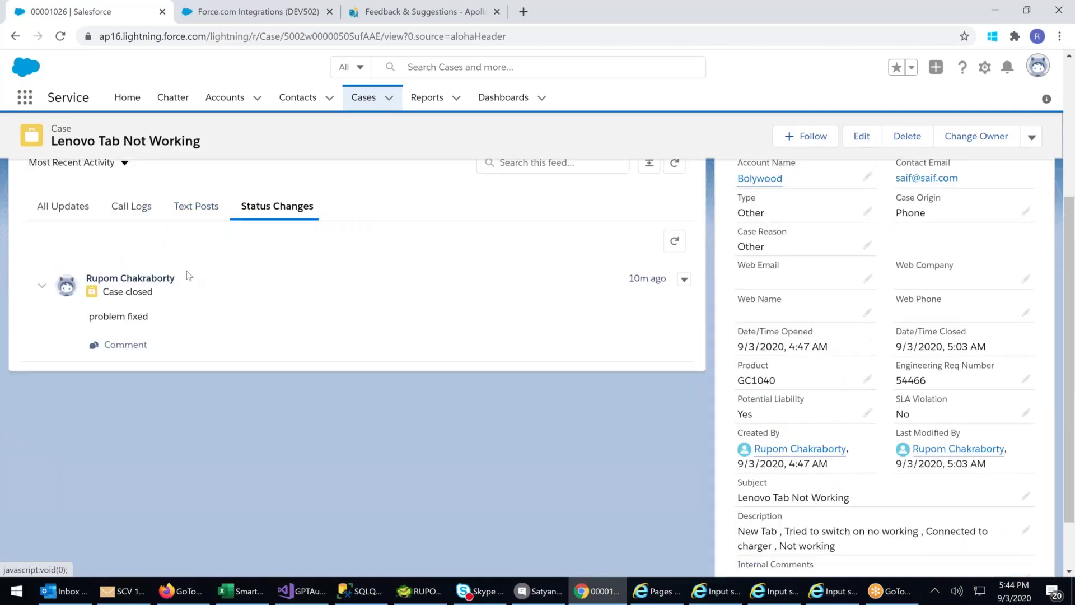
{"action": "scroll", "coordinate": [189, 275], "scroll_direction": "up", "scroll_amount": 3}
{"action": "left_click", "coordinate": [108, 168]}
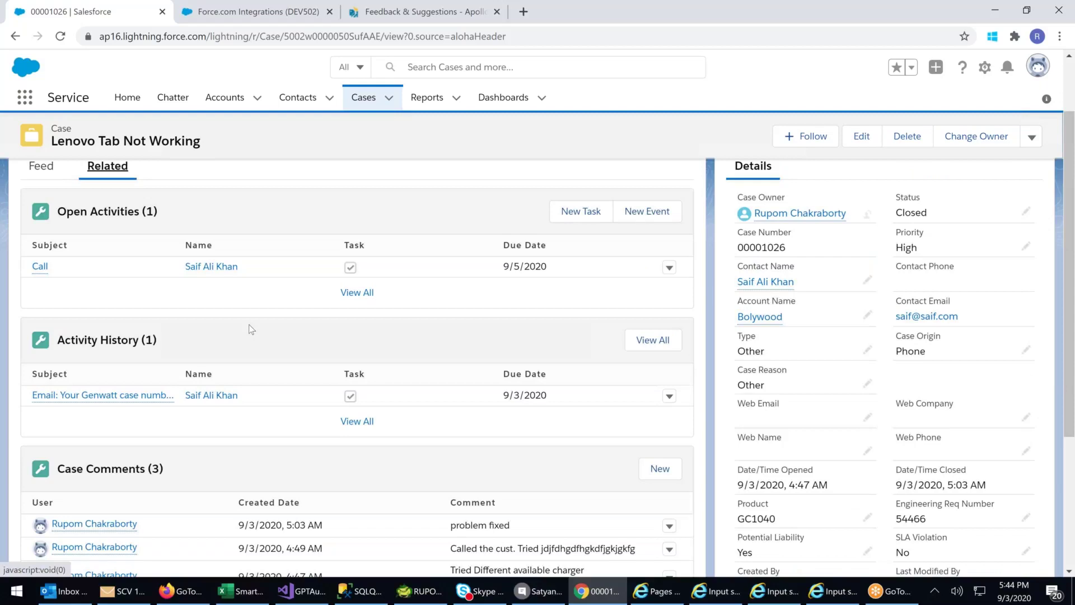
{"action": "scroll", "coordinate": [250, 324], "scroll_direction": "down", "scroll_amount": 3}
{"action": "scroll", "coordinate": [255, 315], "scroll_direction": "down", "scroll_amount": 1}
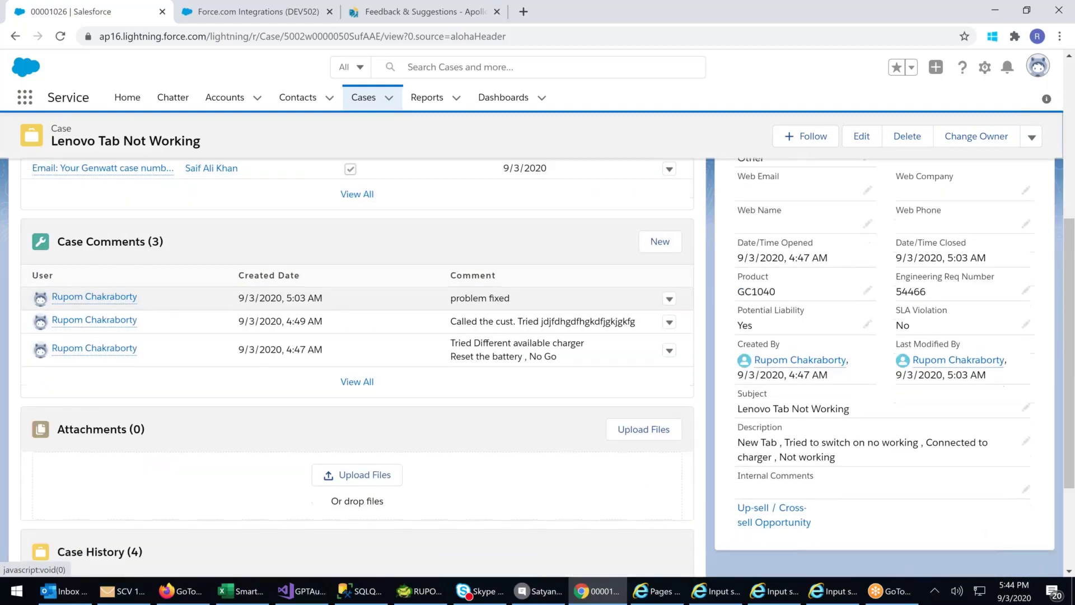
{"action": "scroll", "coordinate": [358, 364], "scroll_direction": "down", "scroll_amount": 2}
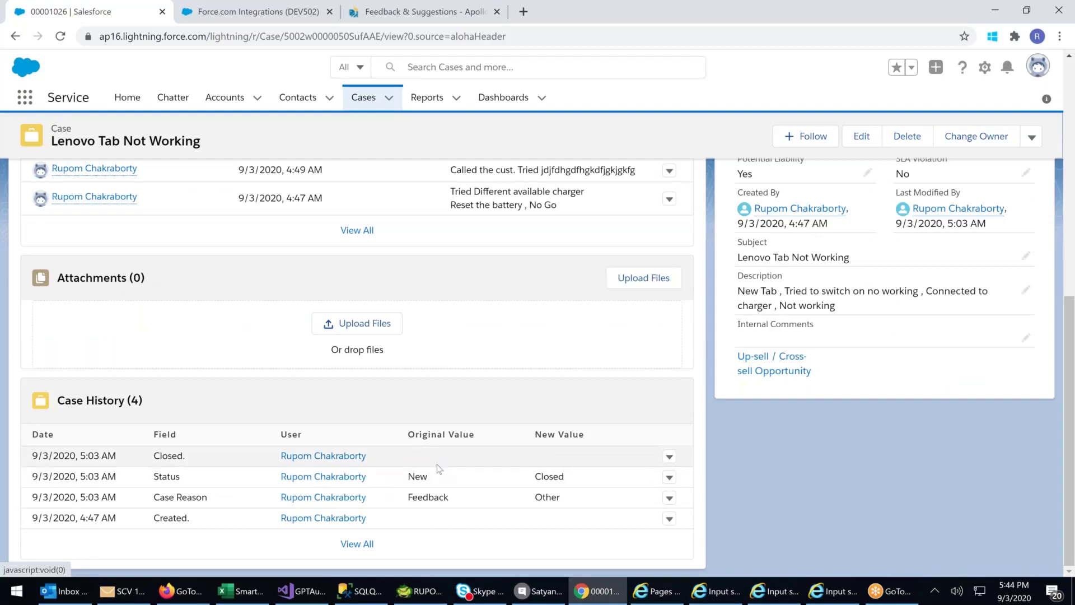
{"action": "left_click_drag", "start_coordinate": [394, 451], "coordinate": [161, 444]}
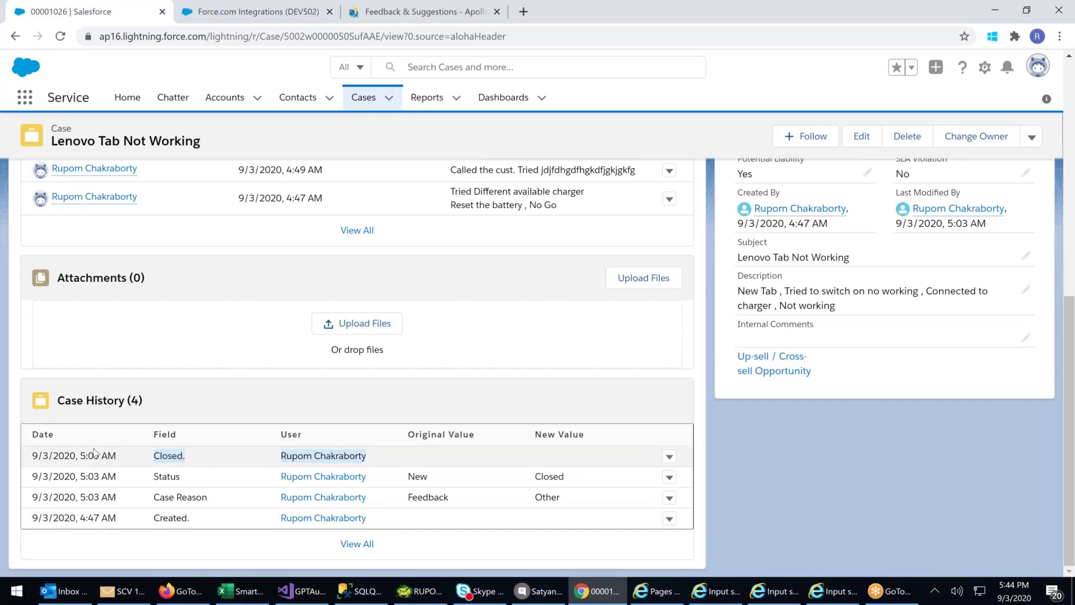
{"action": "scroll", "coordinate": [94, 452], "scroll_direction": "up", "scroll_amount": 1}
{"action": "scroll", "coordinate": [95, 453], "scroll_direction": "up", "scroll_amount": 2}
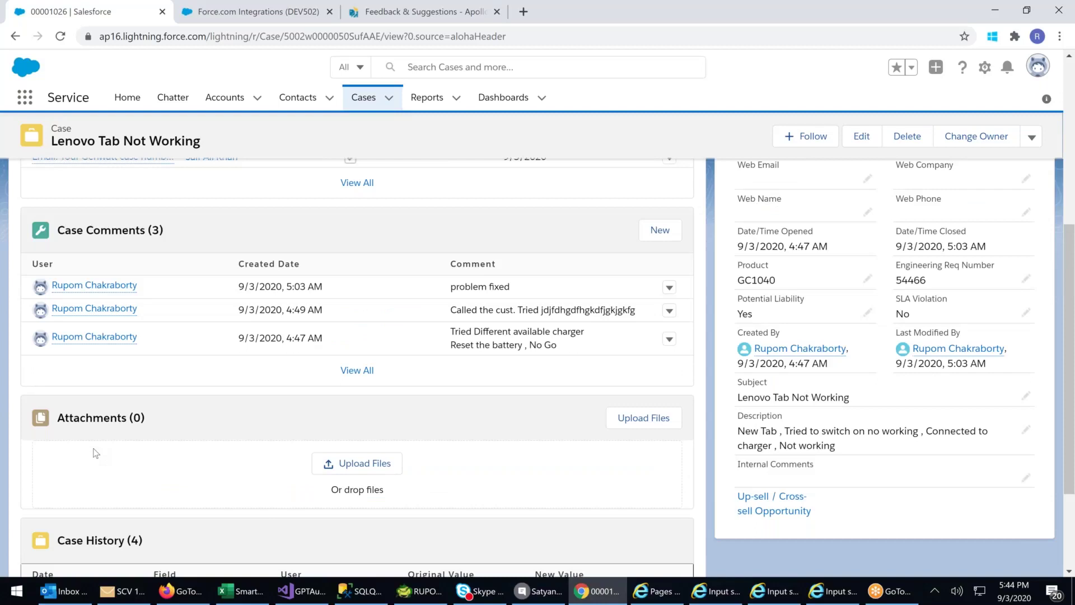
{"action": "scroll", "coordinate": [96, 452], "scroll_direction": "up", "scroll_amount": 2}
{"action": "scroll", "coordinate": [96, 448], "scroll_direction": "up", "scroll_amount": 2}
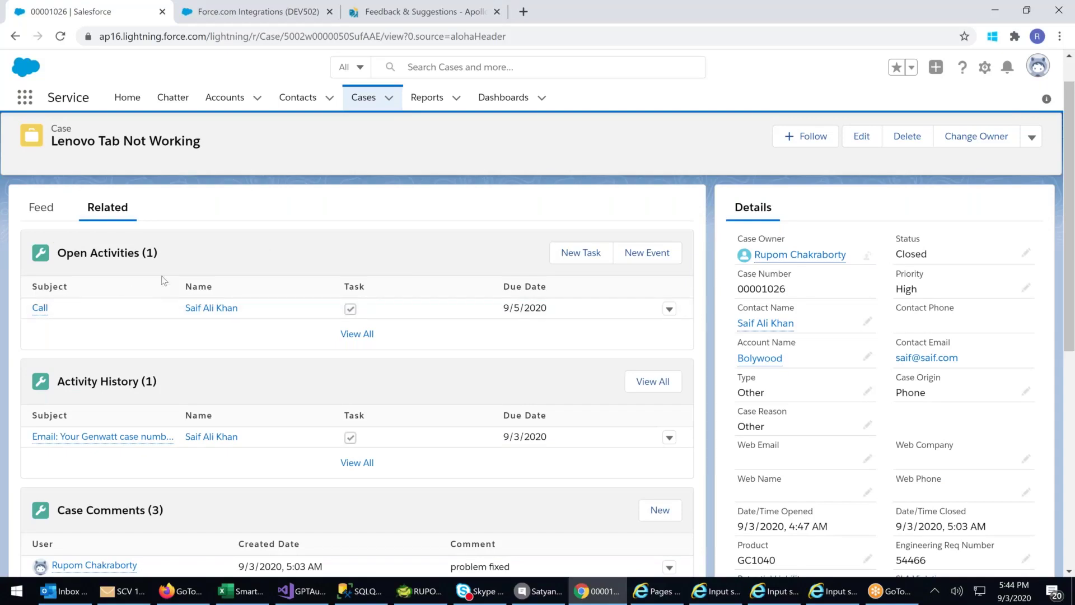
{"action": "scroll", "coordinate": [163, 280], "scroll_direction": "down", "scroll_amount": 1}
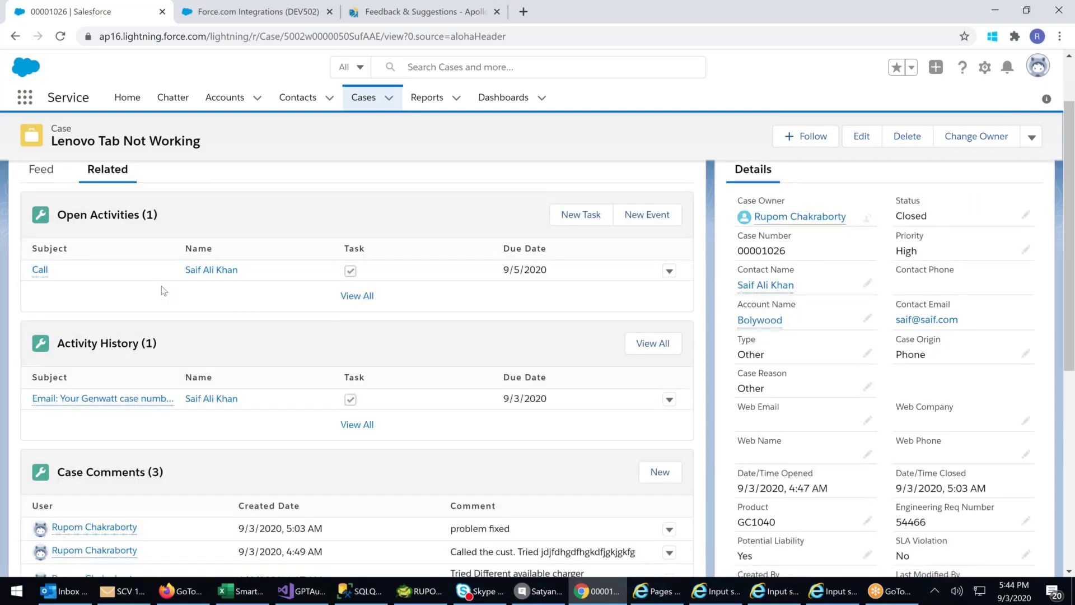
{"action": "scroll", "coordinate": [164, 290], "scroll_direction": "down", "scroll_amount": 2}
{"action": "scroll", "coordinate": [161, 312], "scroll_direction": "up", "scroll_amount": 4}
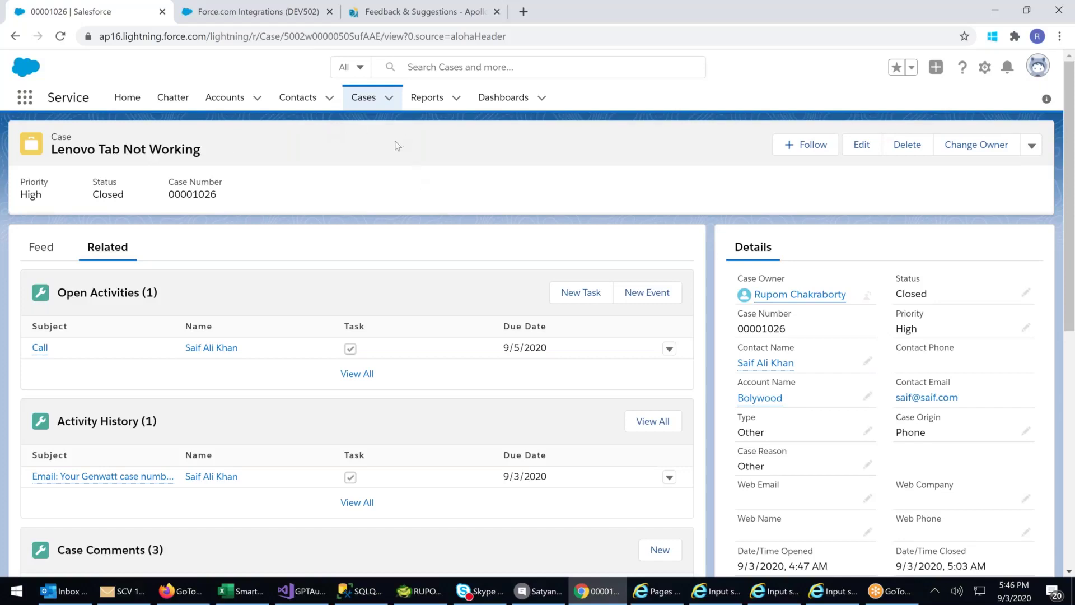
- Go to the Cases Recently Viewed list showing both closed cases
{"action": "left_click", "coordinate": [364, 98]}
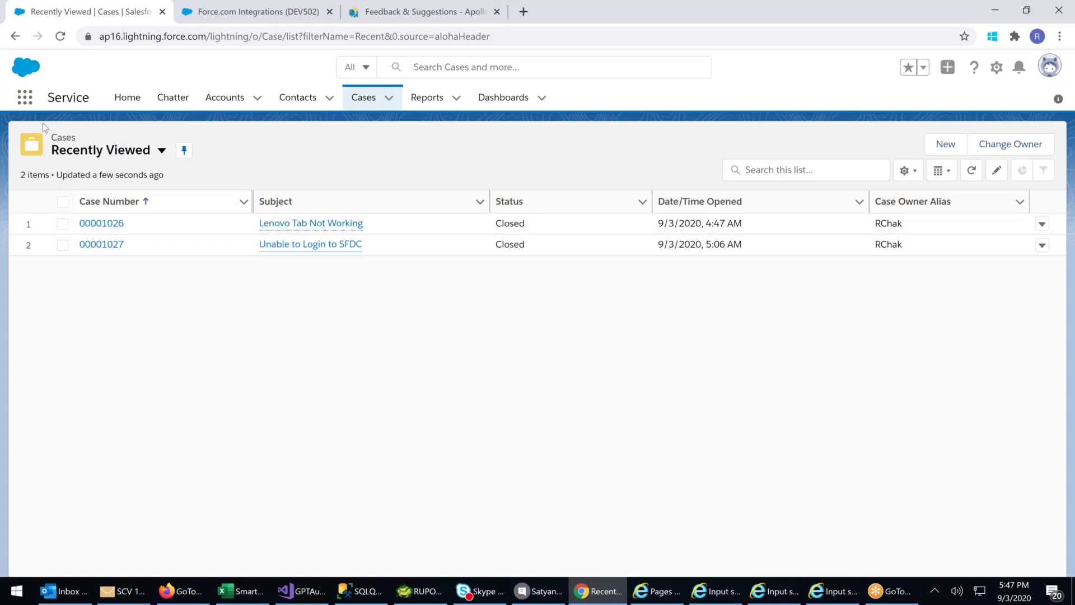
- Open the Work Types list from the App Launcher's full list of items
{"action": "left_click", "coordinate": [24, 97]}
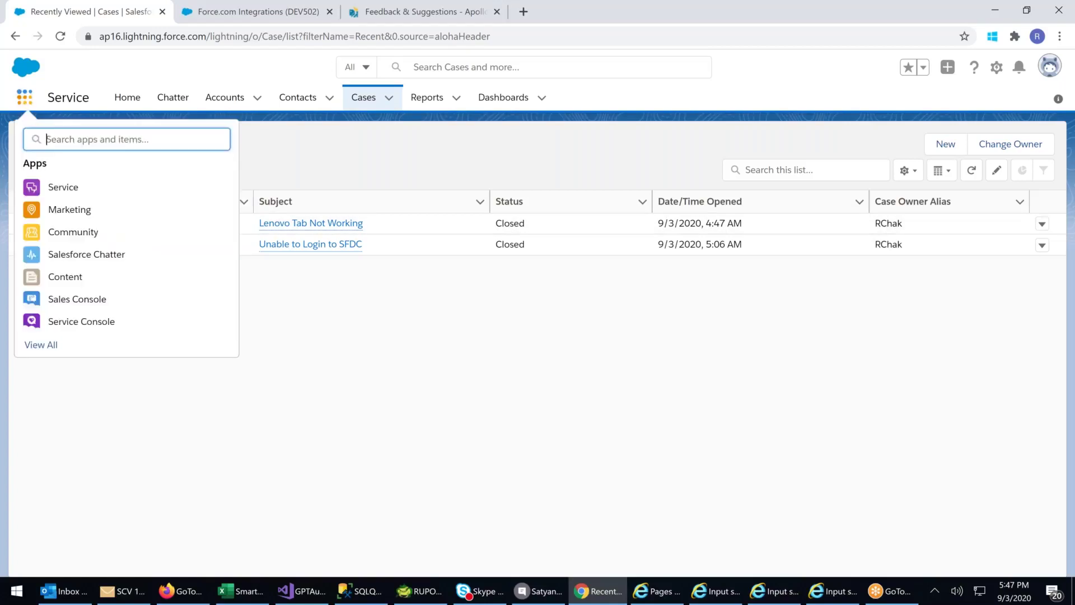
{"action": "left_click", "coordinate": [41, 350]}
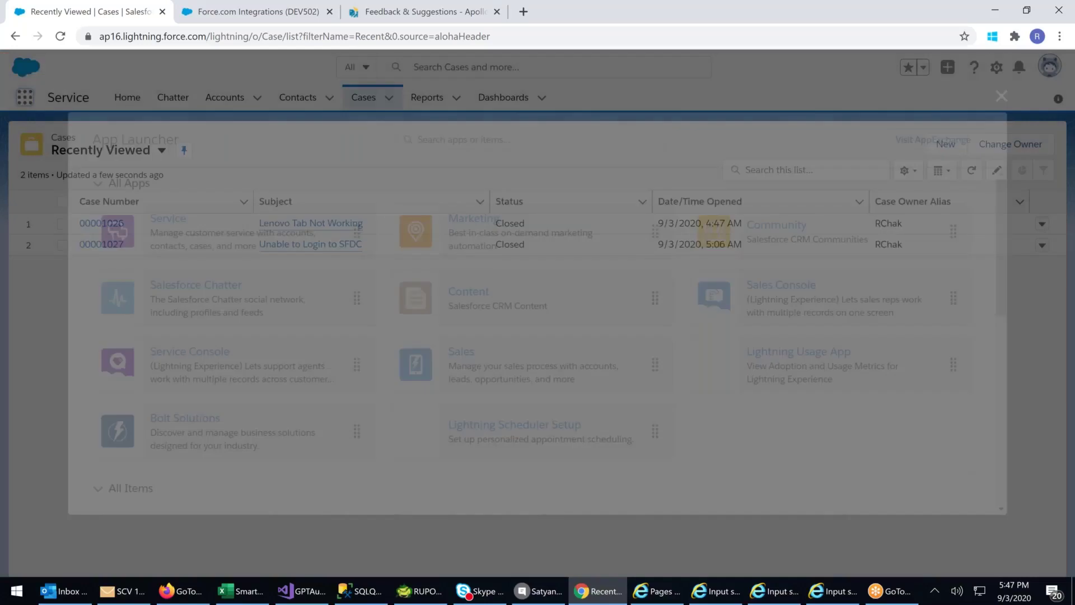
{"action": "scroll", "coordinate": [881, 403], "scroll_direction": "down", "scroll_amount": 5}
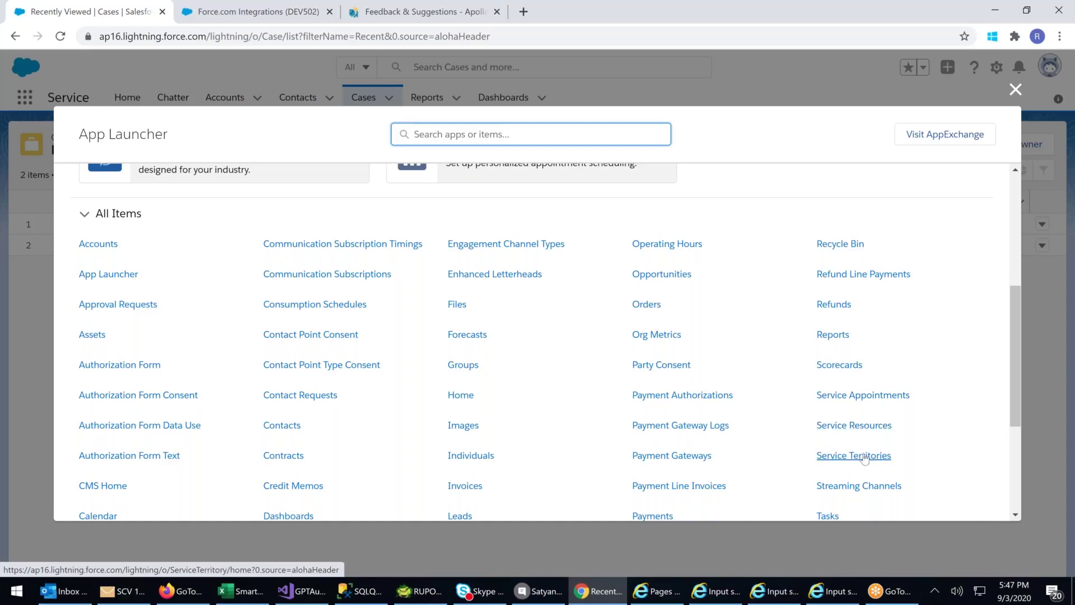
{"action": "scroll", "coordinate": [875, 435], "scroll_direction": "down", "scroll_amount": 1}
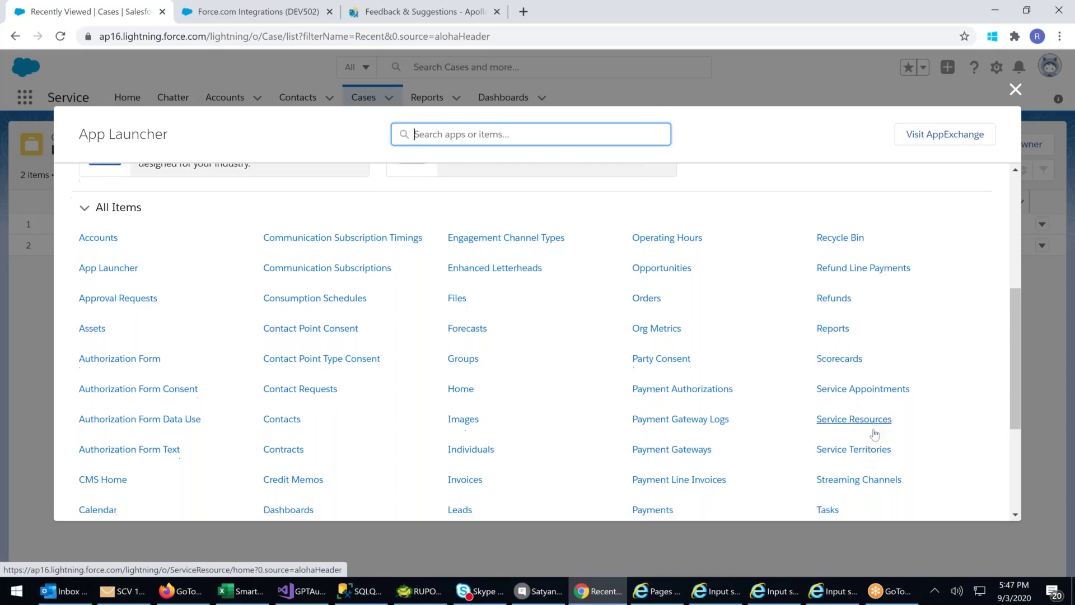
{"action": "scroll", "coordinate": [902, 365], "scroll_direction": "down", "scroll_amount": 2}
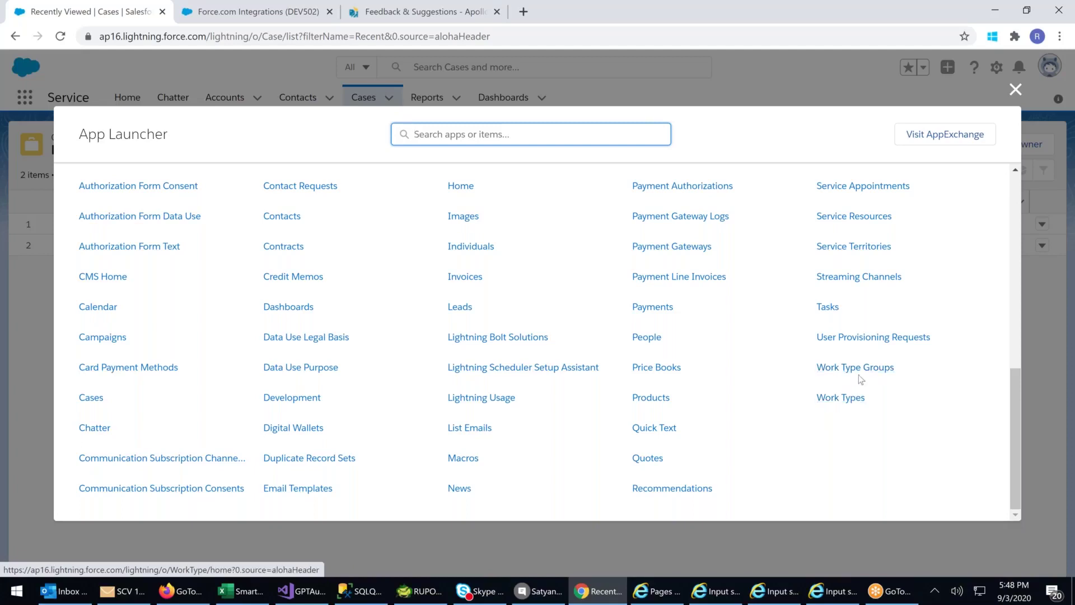
{"action": "scroll", "coordinate": [879, 301], "scroll_direction": "up", "scroll_amount": 2}
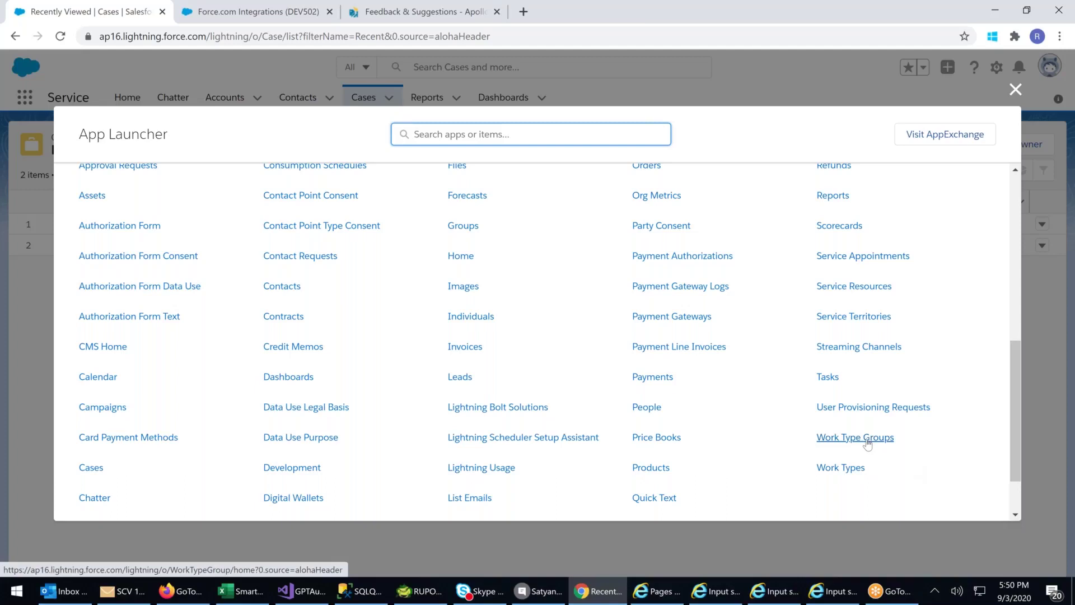
{"action": "left_click", "coordinate": [849, 474]}
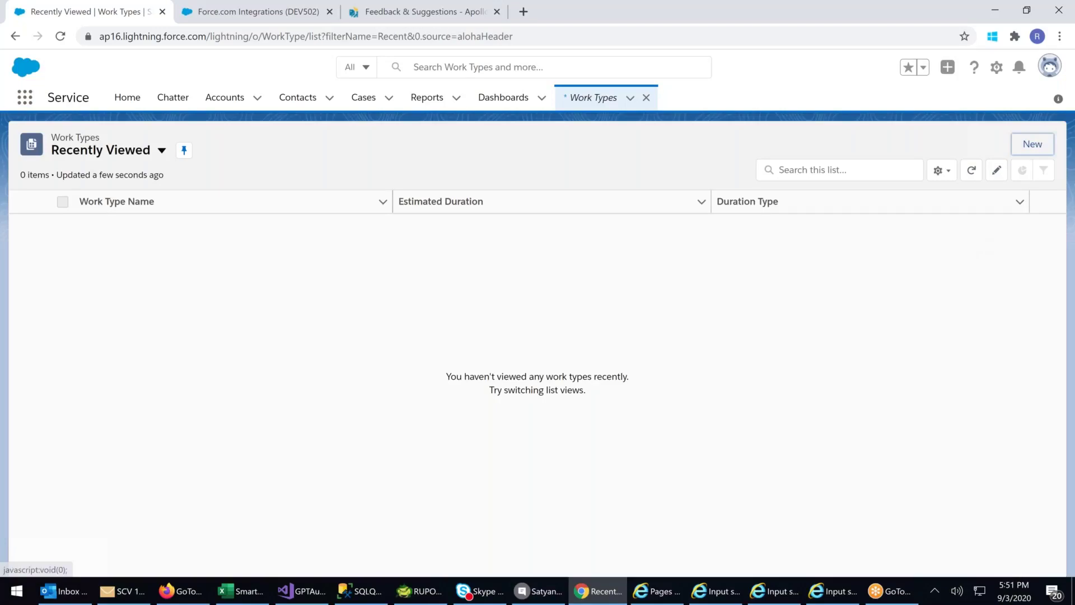
- Start a new work type named 'Tab Cleaning'
{"action": "left_click", "coordinate": [1033, 144]}
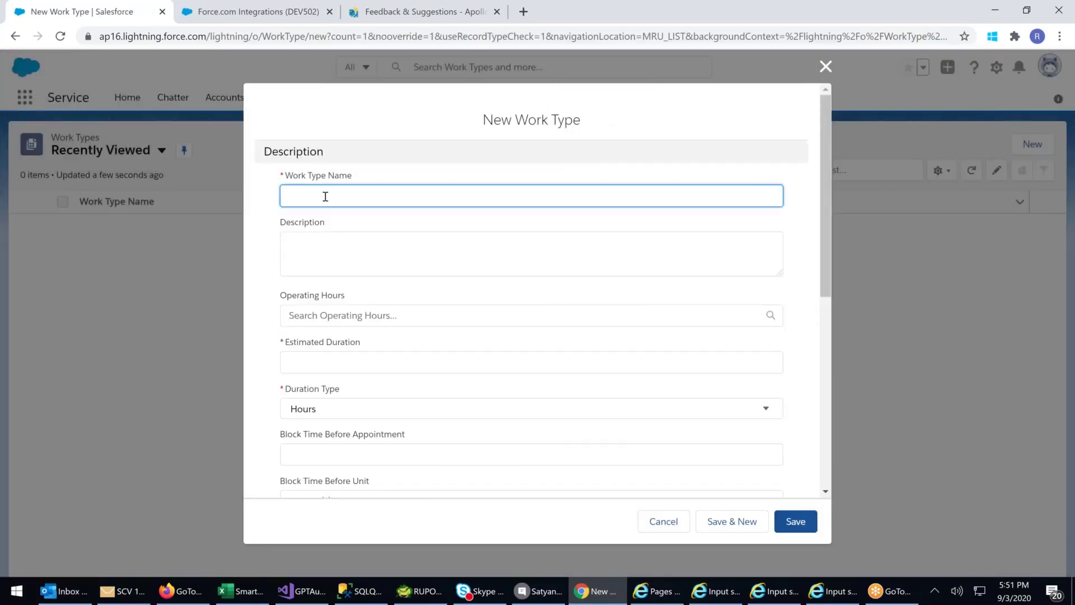
{"action": "type", "text": "Chec"}
{"action": "key", "text": "BackSpace"}
{"action": "key", "text": "BackSpace"}
{"action": "key", "text": "BackSpace"}
{"action": "key", "text": "BackSpace"}
{"action": "type", "text": "Tab Cleaning"}
- Give it the description 'Onsite Service to Clean Tab Interior circuit & Motherboard'
{"action": "left_click", "coordinate": [312, 257]}
{"action": "type", "text": "O"}
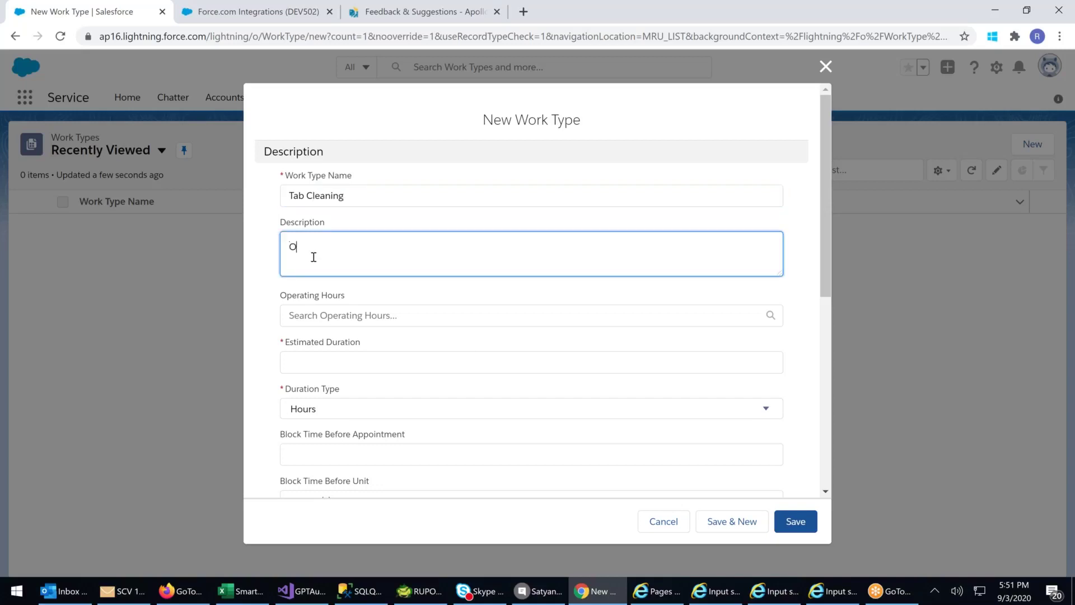
{"action": "type", "text": "nsite Service to Cleam T"}
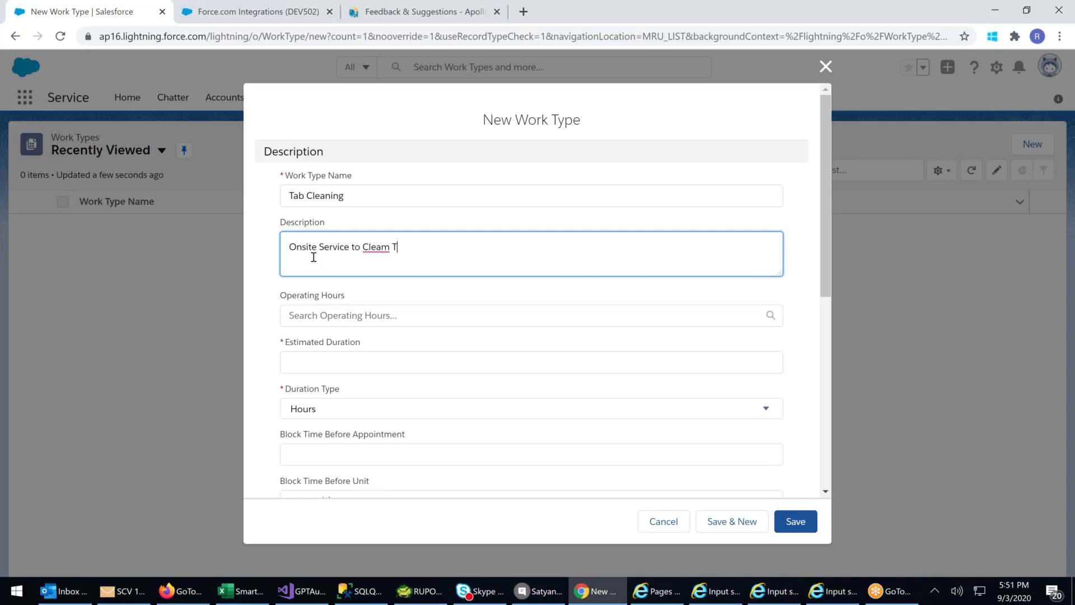
{"action": "key", "text": "BackSpace"}
{"action": "key", "text": "BackSpace"}
{"action": "key", "text": "BackSpace"}
{"action": "type", "text": "AN"}
{"action": "key", "text": "BackSpace"}
{"action": "key", "text": "BackSpace"}
{"action": "type", "text": "an Tab Interior circuit & Motherboard"}
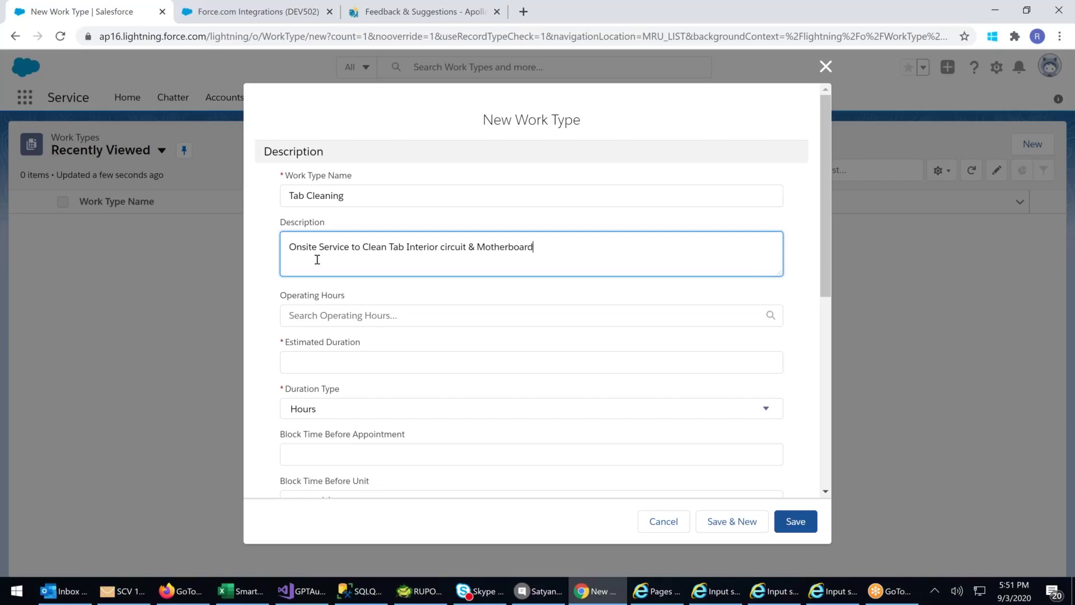
{"action": "left_click", "coordinate": [352, 317]}
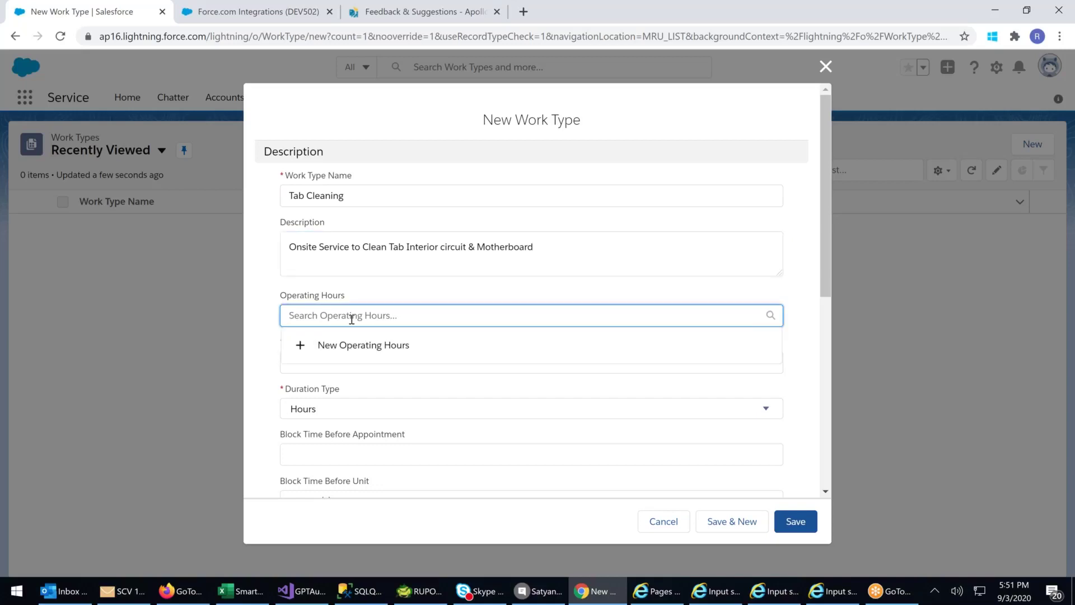
- Enter 'Gold Service' as the name of new operating hours
{"action": "left_click", "coordinate": [363, 346]}
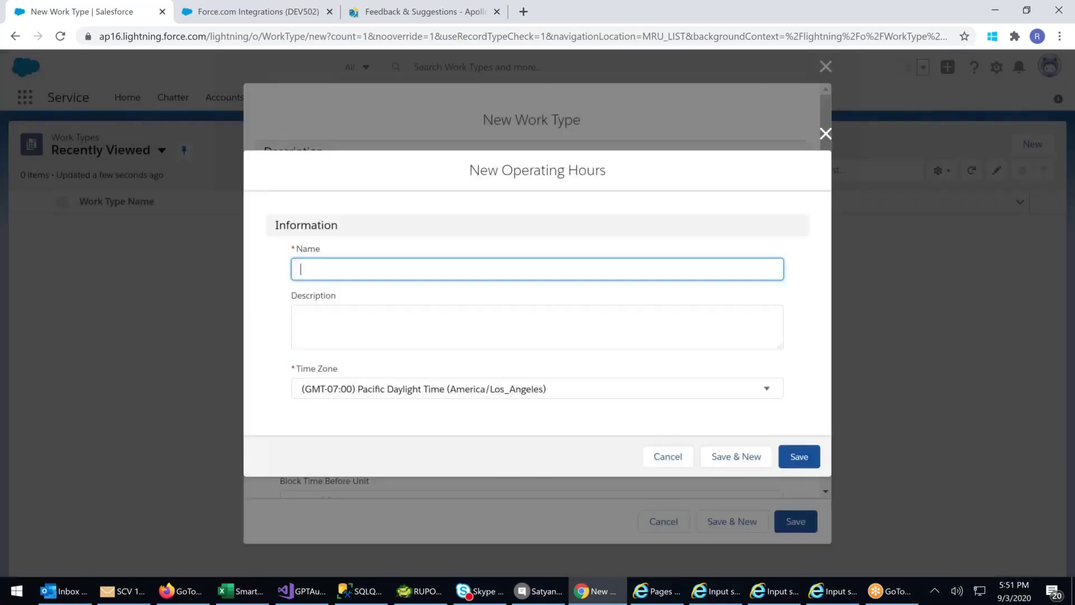
{"action": "type", "text": "Gold Service"}
{"action": "left_click", "coordinate": [322, 323]}
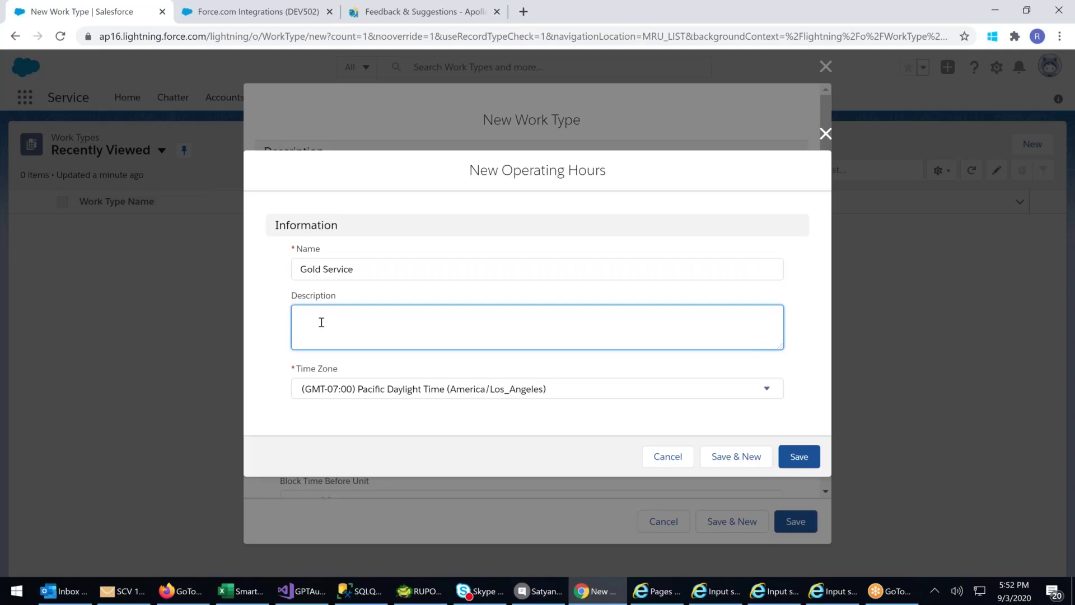
- Insert 'India' so the operating hours name reads 'Gold India Service'
{"action": "left_click", "coordinate": [325, 269]}
{"action": "type", "text": "Inc"}
{"action": "key", "text": "BackSpace"}
{"action": "key", "text": "BackSpace"}
{"action": "key", "text": "BackSpace"}
{"action": "type", "text": "Indua"}
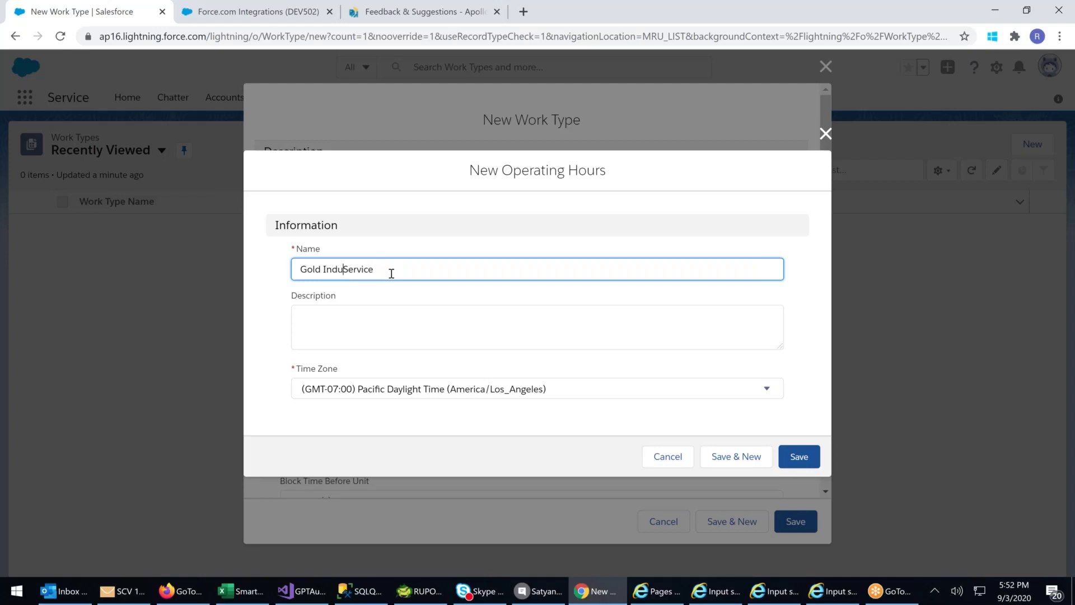
{"action": "key", "text": "BackSpace"}
{"action": "key", "text": "BackSpace"}
{"action": "type", "text": "ia"}
{"action": "left_click", "coordinate": [334, 331]}
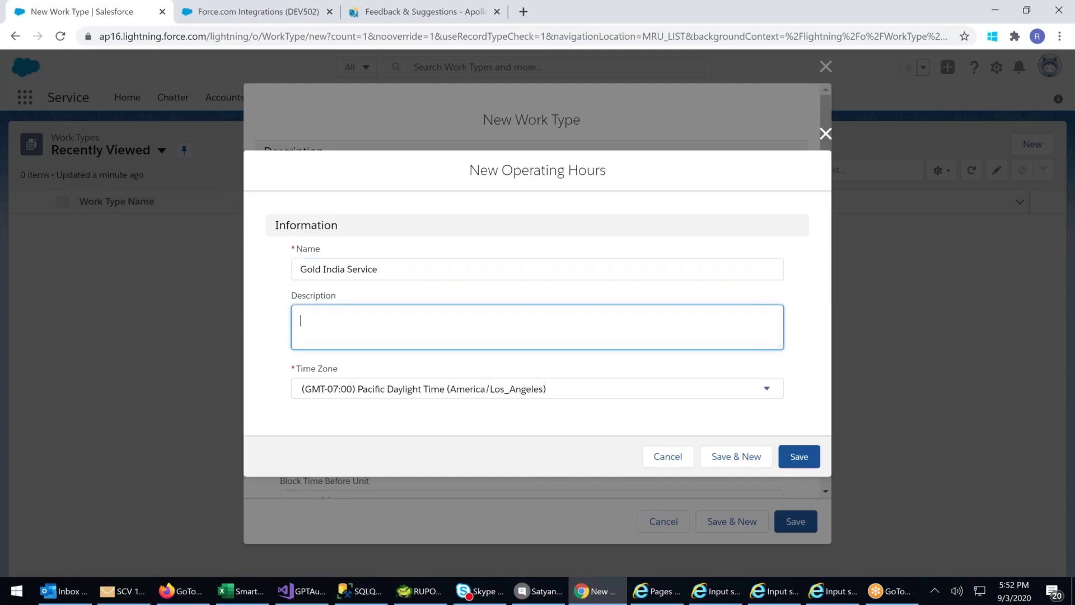
- Set the time zone to India Standard Time (Asia/Kolkata) and save the operating hours
{"action": "left_click", "coordinate": [376, 388]}
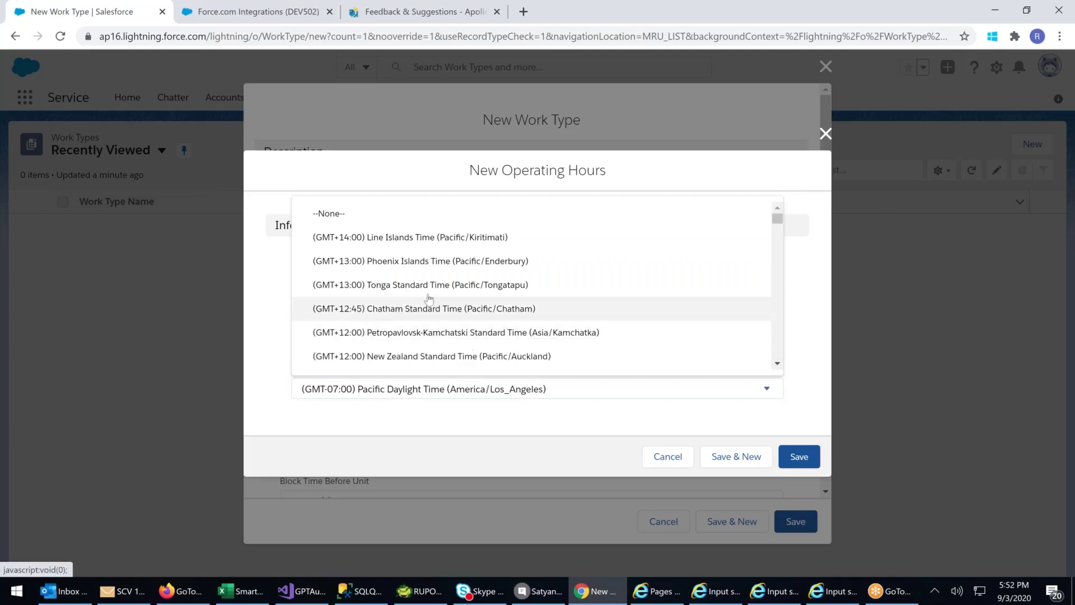
{"action": "left_click_drag", "start_coordinate": [778, 221], "coordinate": [780, 260]}
{"action": "scroll", "coordinate": [779, 236], "scroll_direction": "up", "scroll_amount": 4}
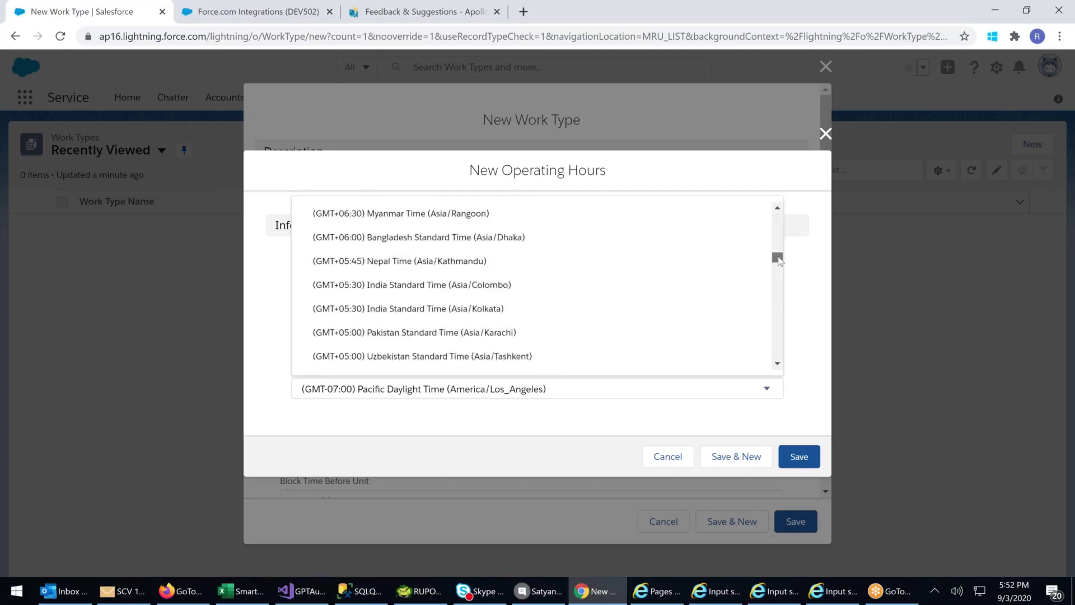
{"action": "left_click", "coordinate": [408, 309]}
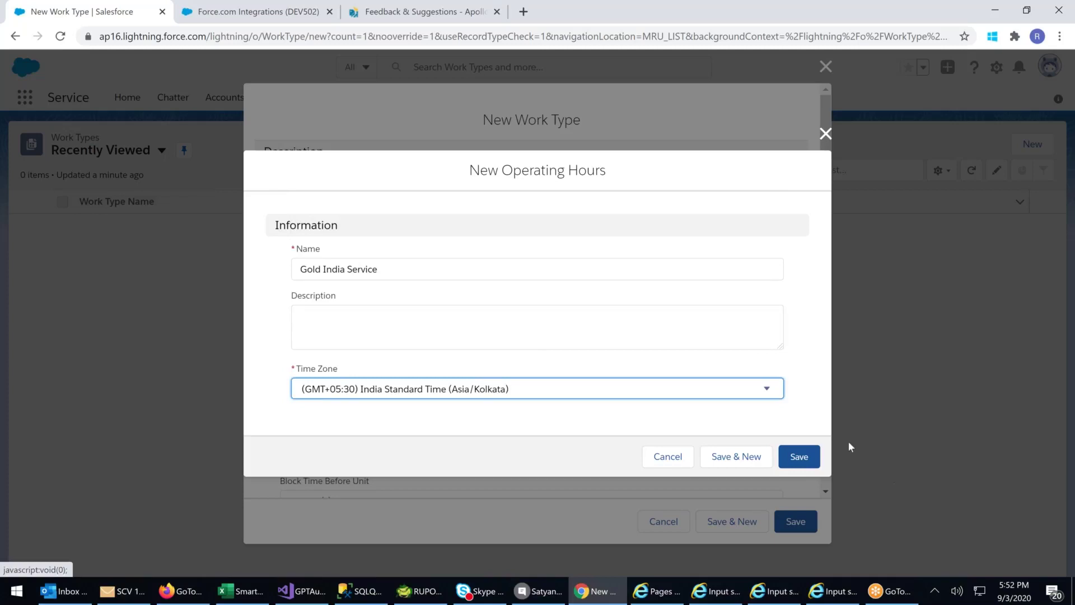
{"action": "left_click", "coordinate": [798, 456]}
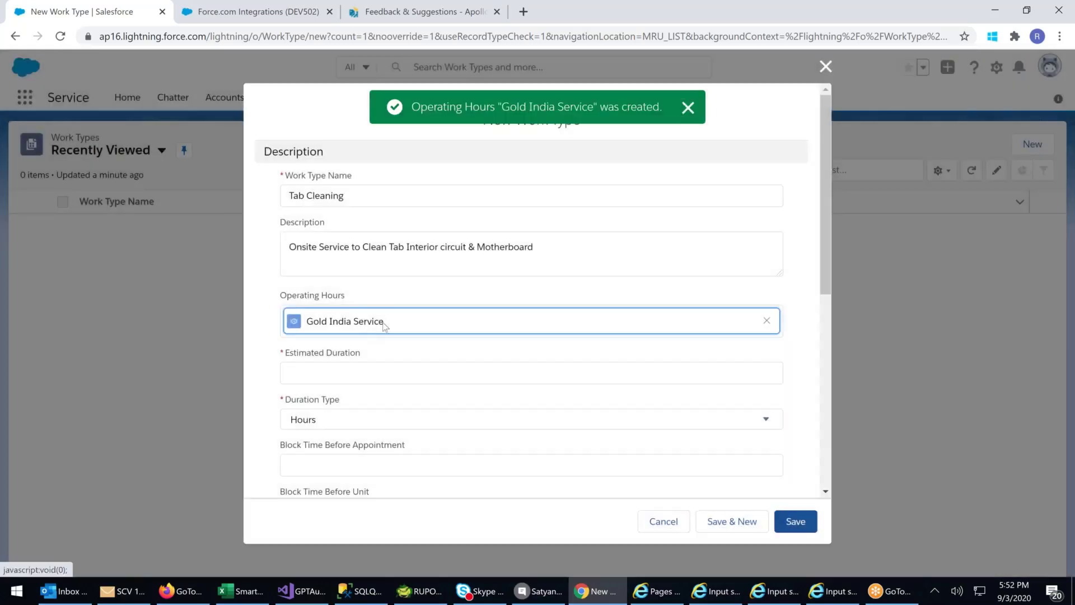
- Set the Estimated Duration to 2 with Duration Type Hours
{"action": "left_click", "coordinate": [313, 372]}
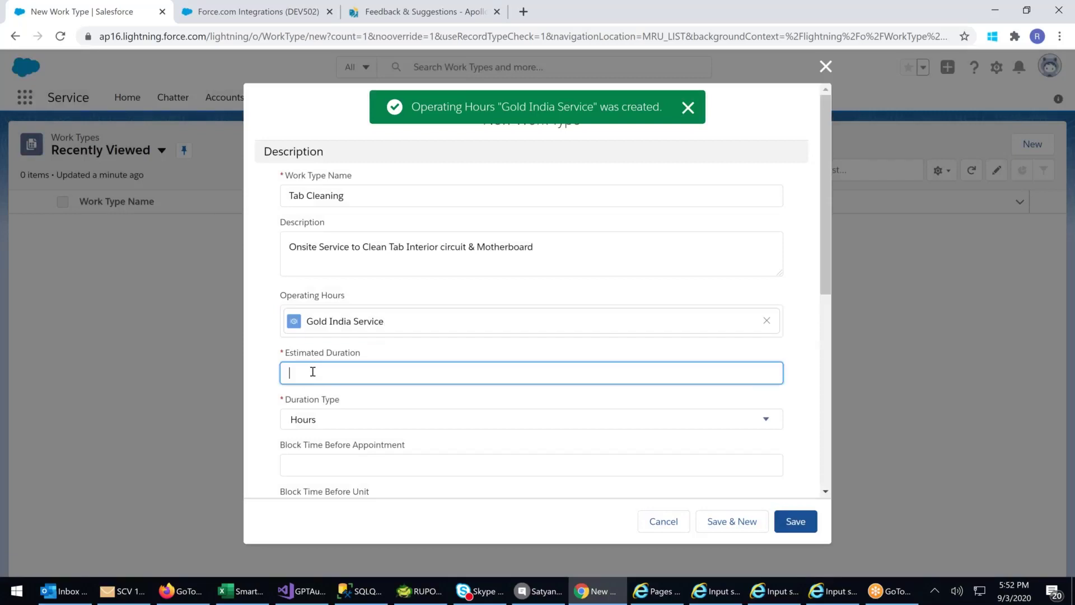
{"action": "type", "text": "2"}
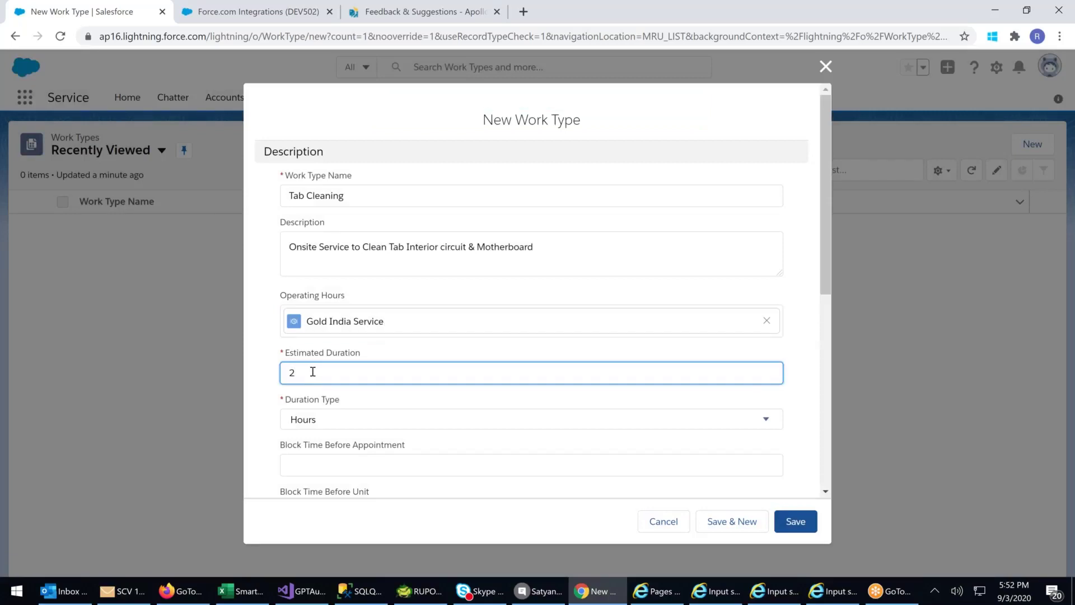
{"action": "left_click", "coordinate": [334, 419]}
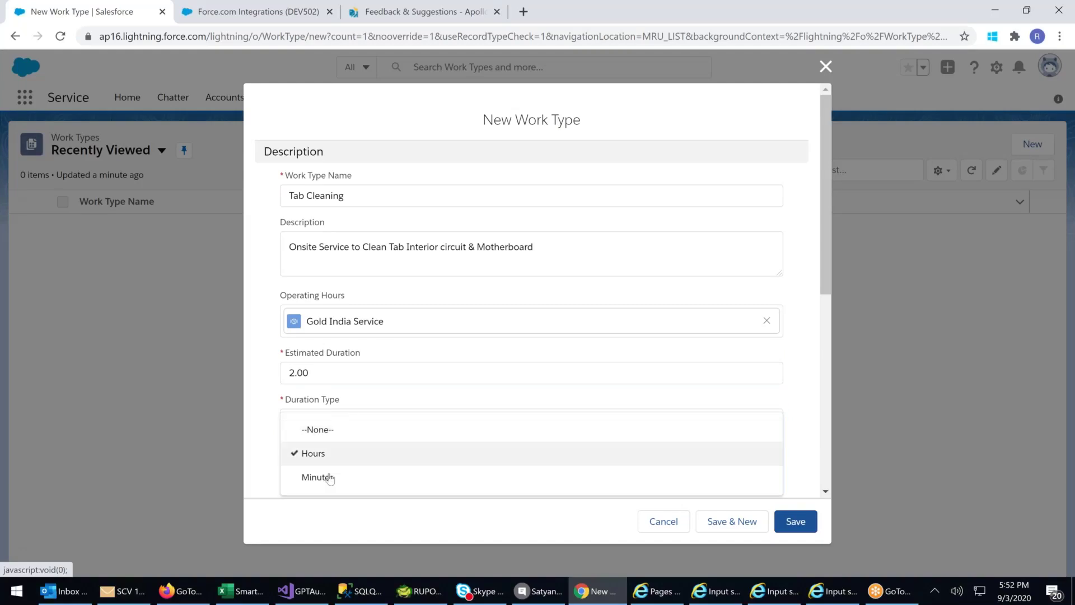
{"action": "left_click", "coordinate": [260, 415]}
{"action": "scroll", "coordinate": [336, 396], "scroll_direction": "down", "scroll_amount": 1}
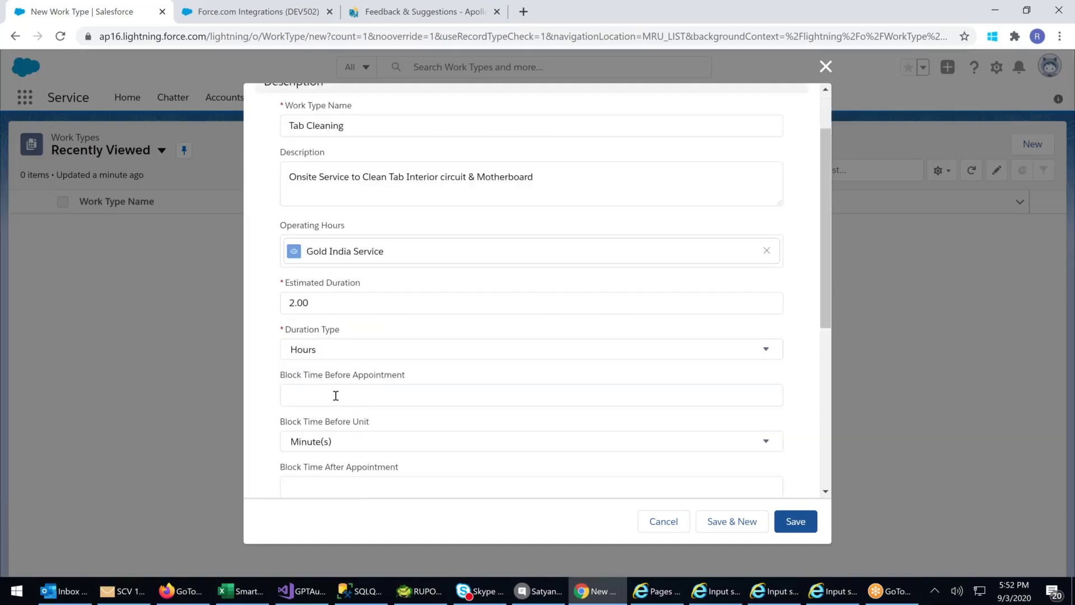
{"action": "left_click", "coordinate": [336, 395]}
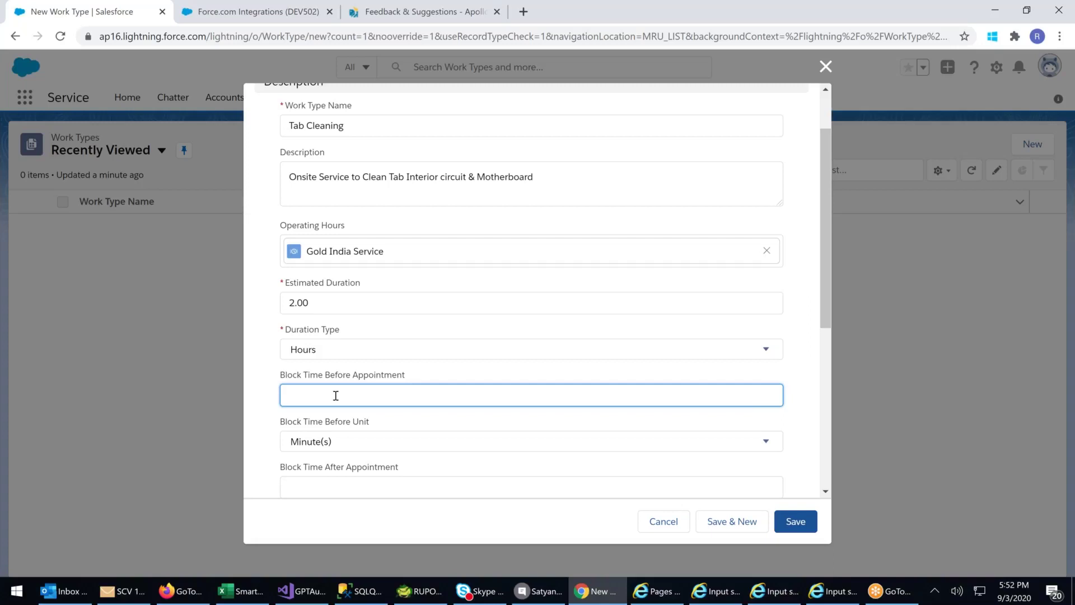
{"action": "scroll", "coordinate": [381, 375], "scroll_direction": "down", "scroll_amount": 2}
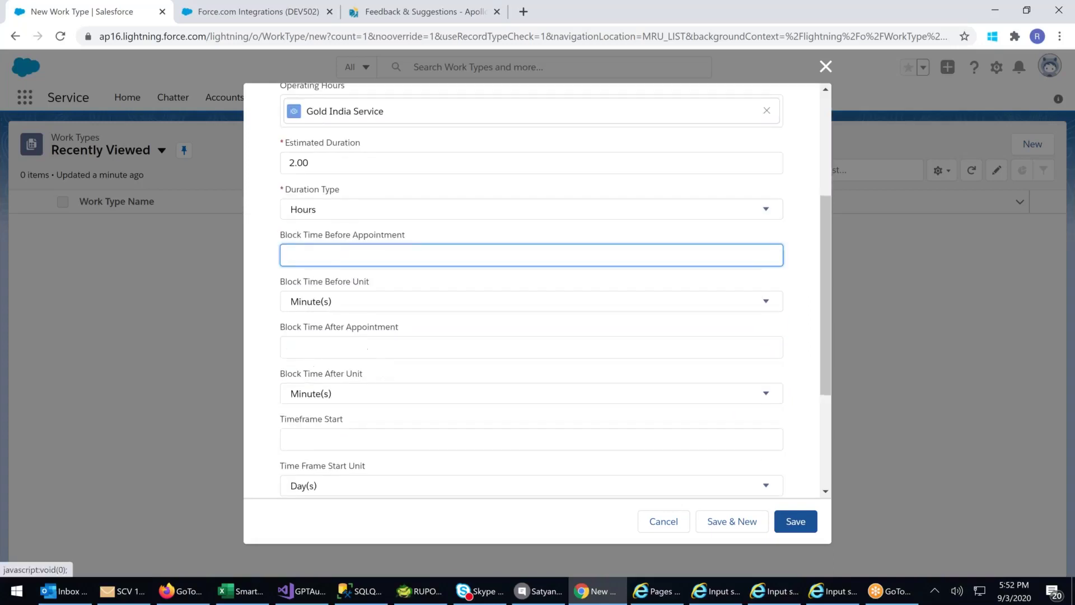
{"action": "scroll", "coordinate": [388, 297], "scroll_direction": "down", "scroll_amount": 2}
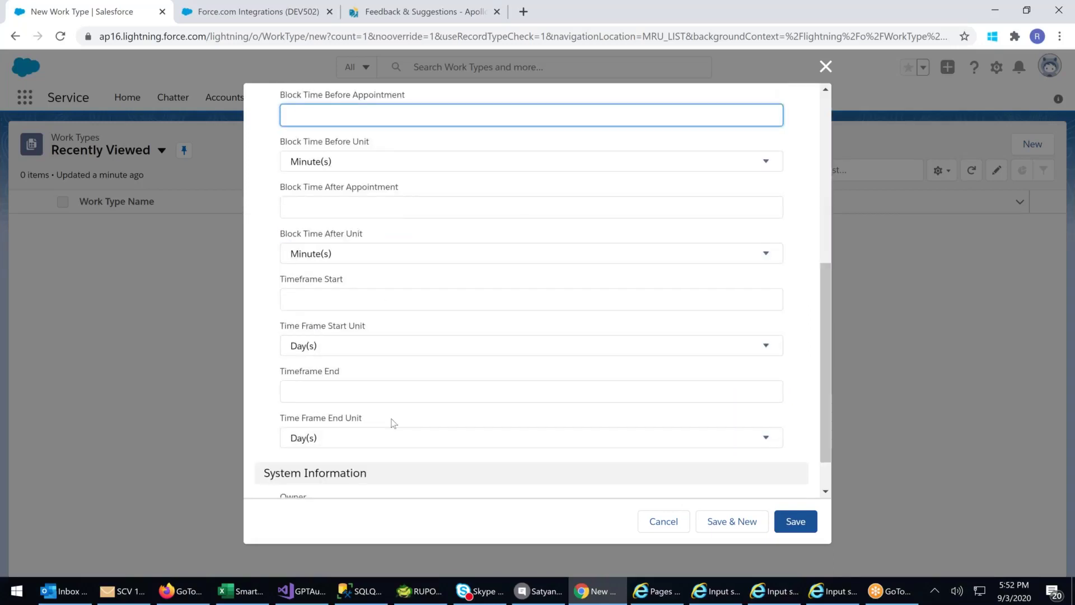
{"action": "scroll", "coordinate": [392, 422], "scroll_direction": "down", "scroll_amount": 1}
{"action": "scroll", "coordinate": [395, 414], "scroll_direction": "up", "scroll_amount": 2}
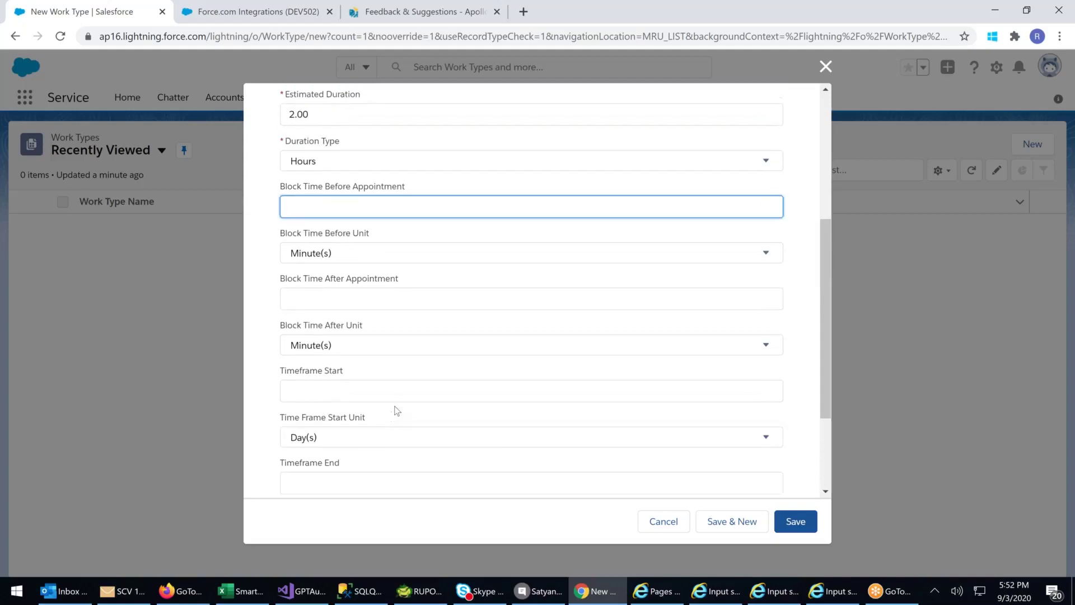
{"action": "scroll", "coordinate": [399, 401], "scroll_direction": "up", "scroll_amount": 1}
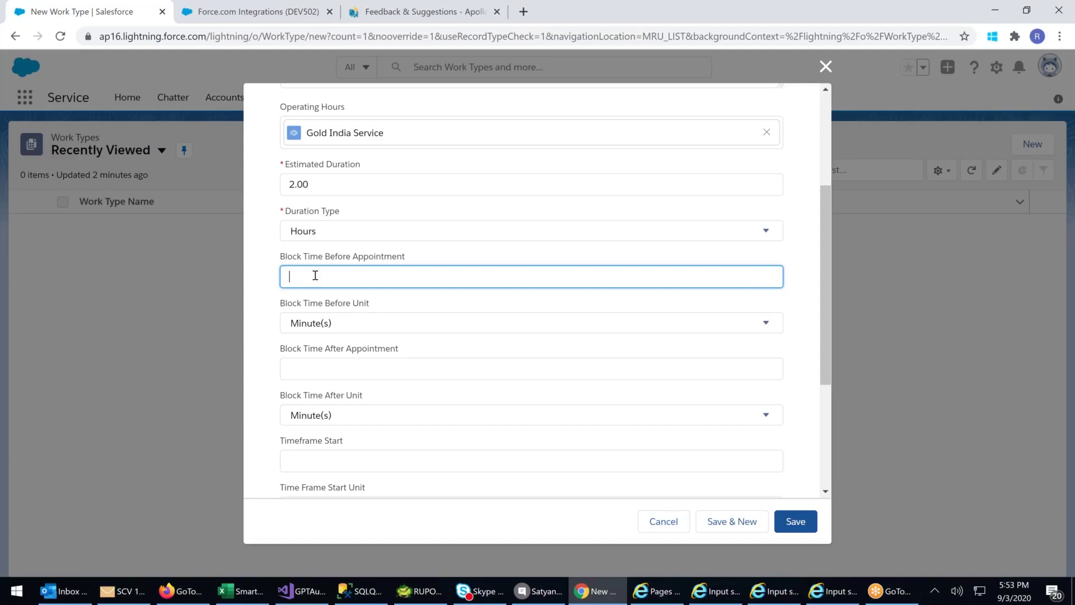
- Set Block Time Before Appointment to 1 with unit Hour(s)
{"action": "type", "text": "5"}
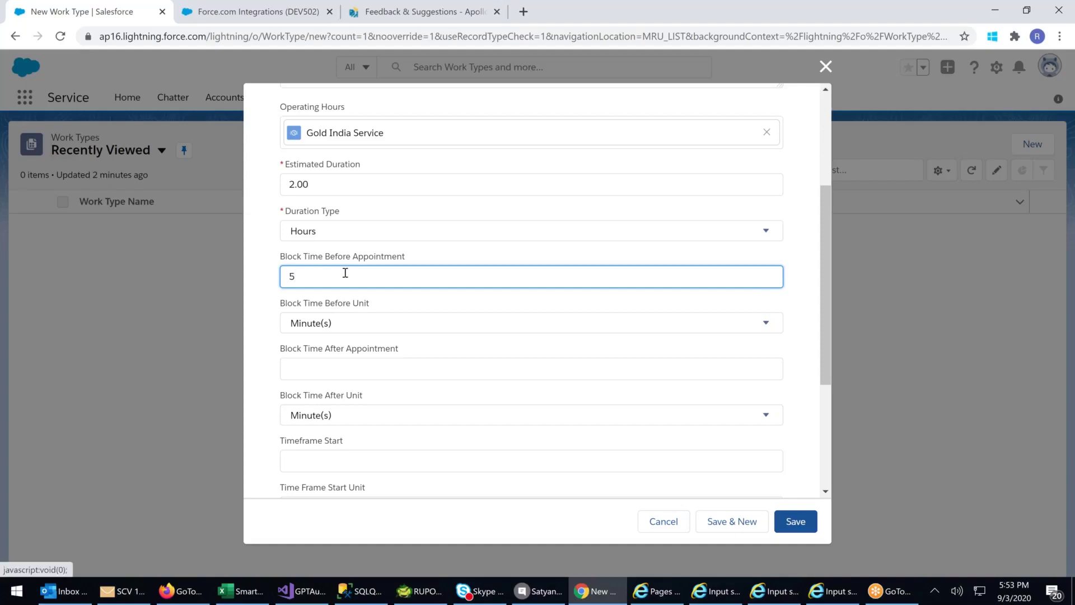
{"action": "key", "text": "BackSpace"}
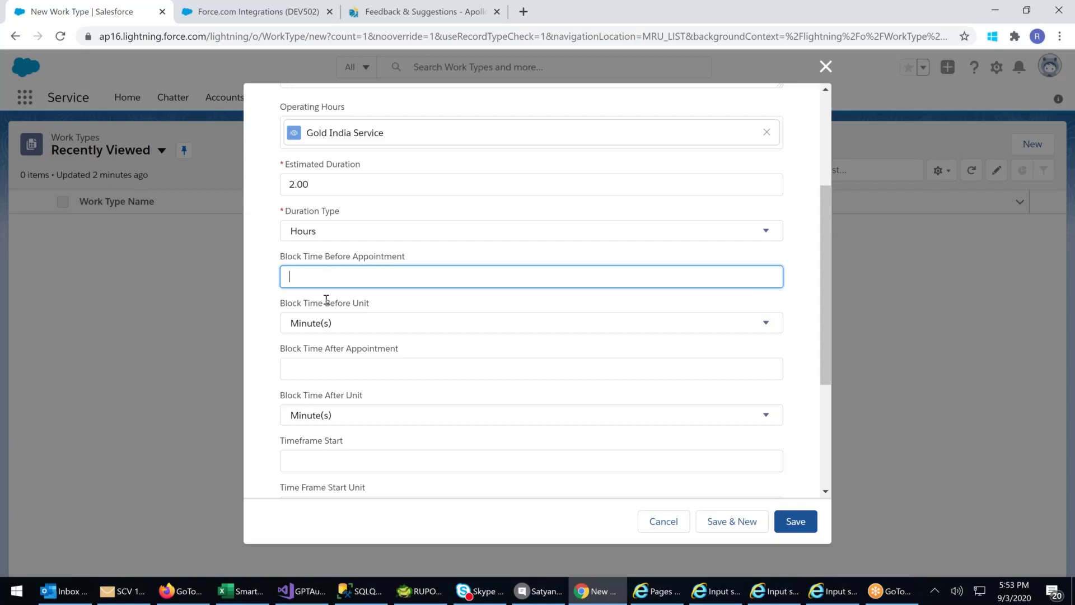
{"action": "left_click", "coordinate": [326, 323]}
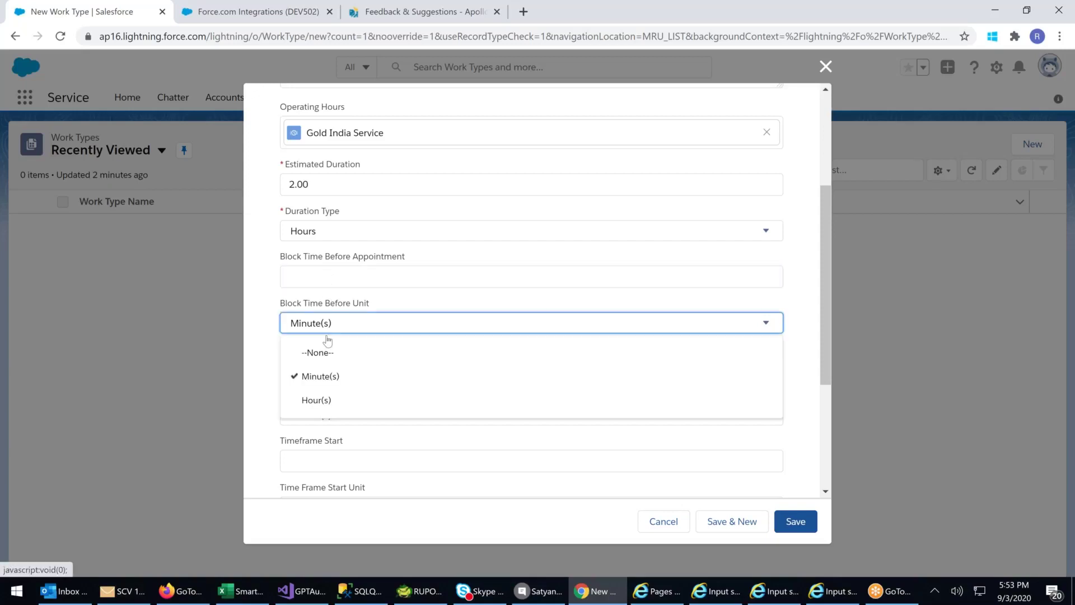
{"action": "left_click", "coordinate": [264, 299]}
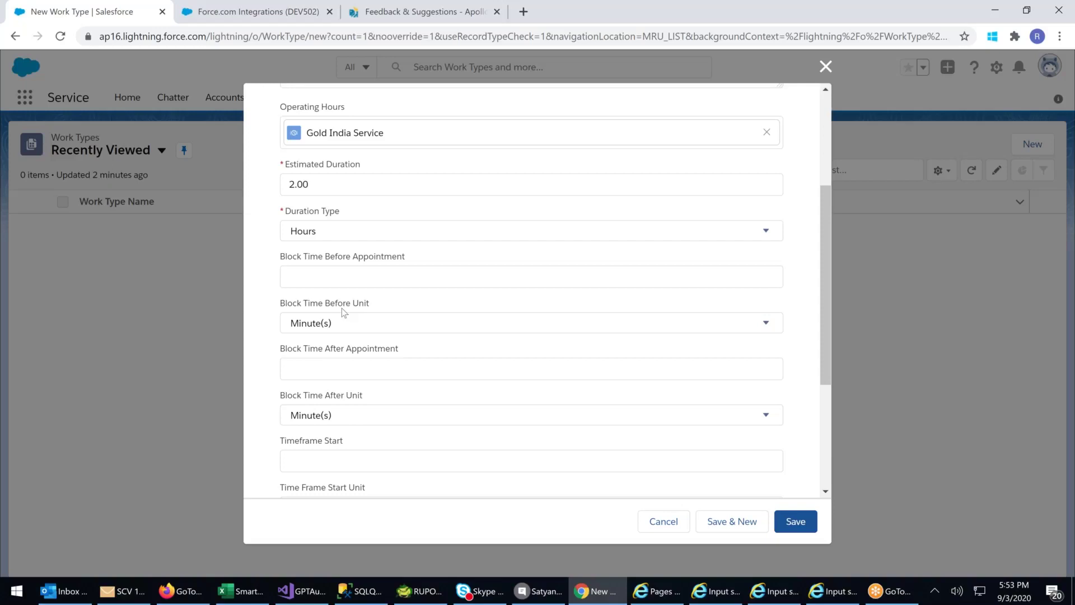
{"action": "left_click", "coordinate": [315, 273]}
{"action": "type", "text": "1"}
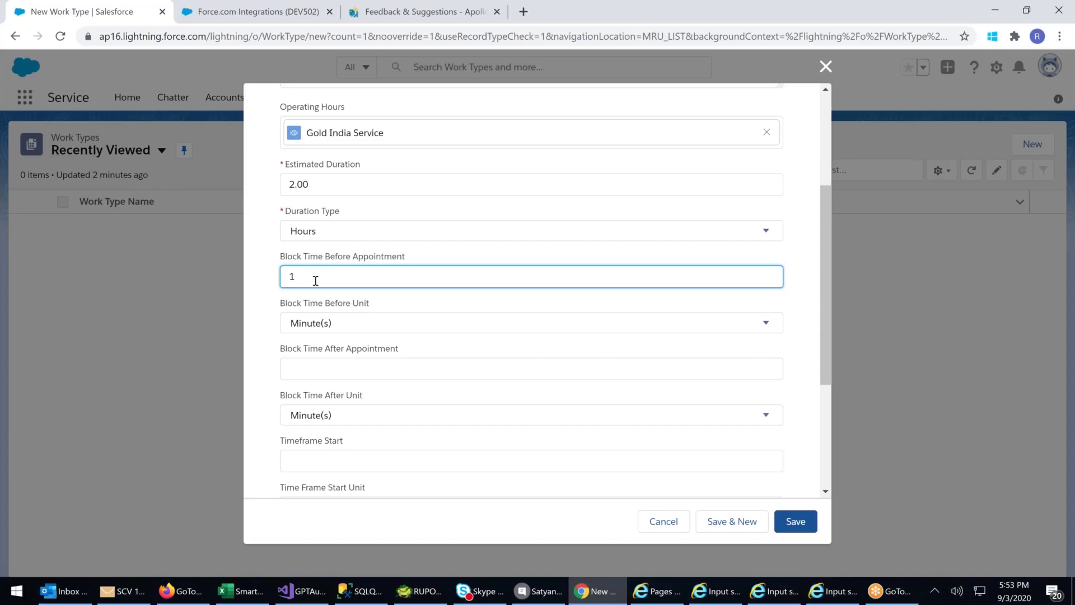
{"action": "left_click", "coordinate": [321, 325]}
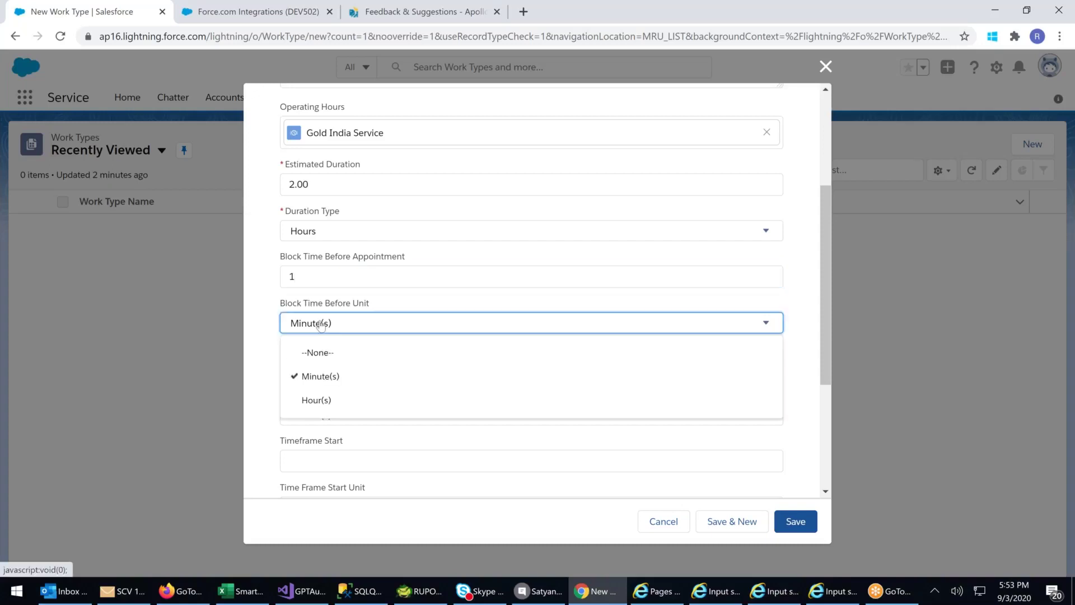
{"action": "left_click", "coordinate": [316, 400]}
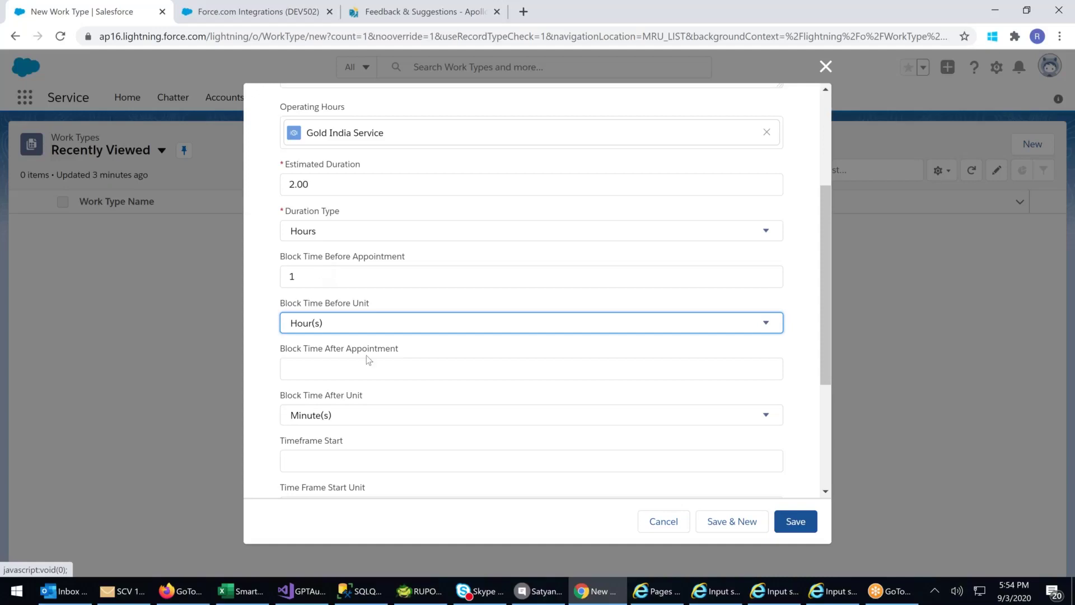
- Enter 1 for Block Time After Appointment
{"action": "left_click", "coordinate": [322, 370]}
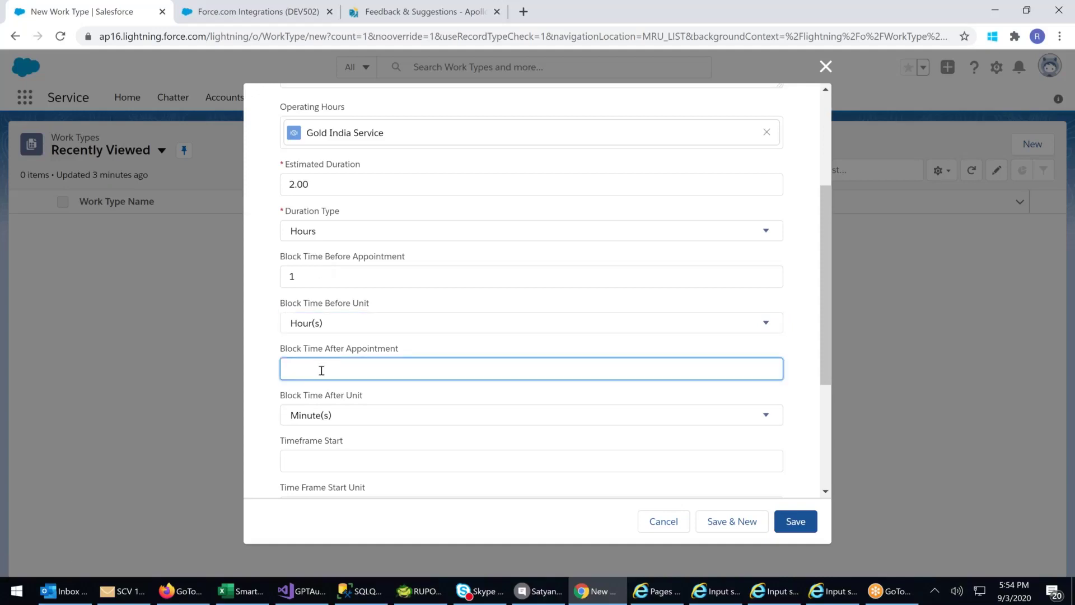
{"action": "type", "text": "1"}
- Change the Time Frame Start Unit from Day(s) to Hour(s)
{"action": "scroll", "coordinate": [322, 371], "scroll_direction": "down", "scroll_amount": 1}
{"action": "left_click", "coordinate": [305, 385]}
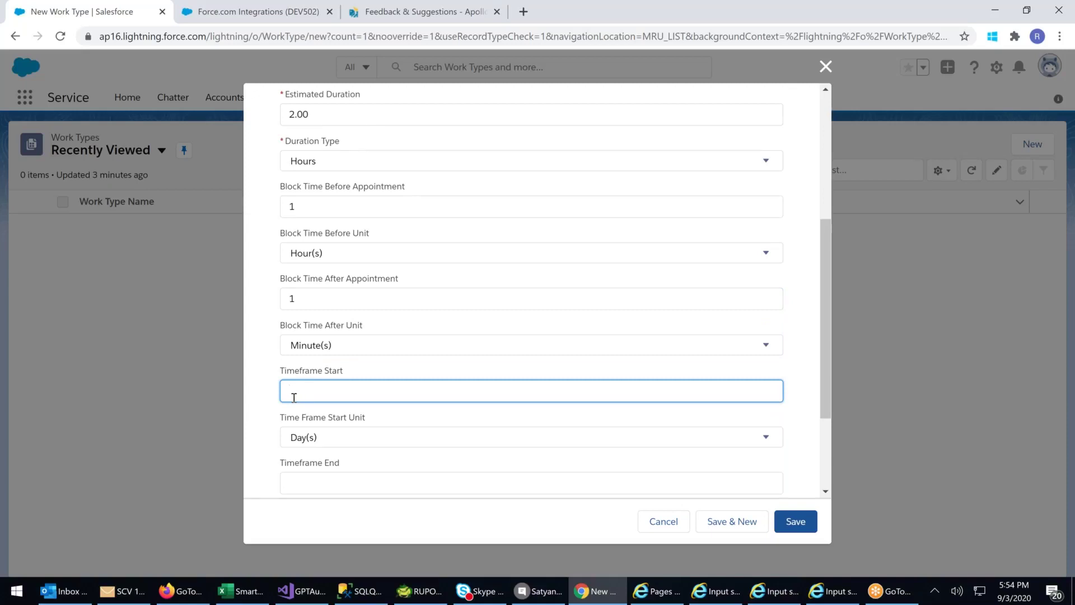
{"action": "scroll", "coordinate": [294, 398], "scroll_direction": "down", "scroll_amount": 1}
{"action": "left_click", "coordinate": [343, 369]}
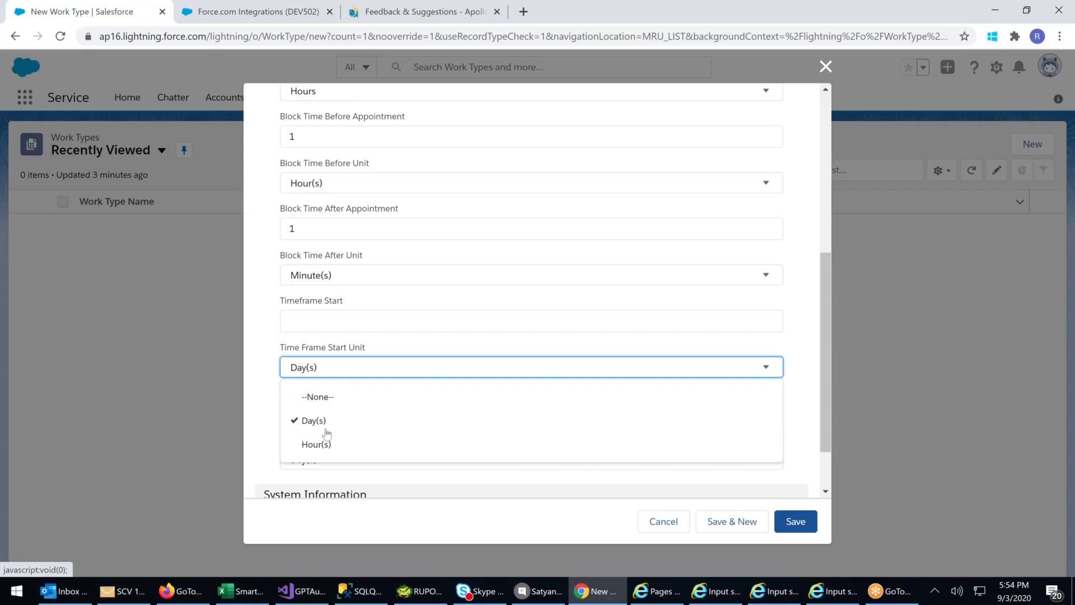
{"action": "left_click", "coordinate": [297, 320]}
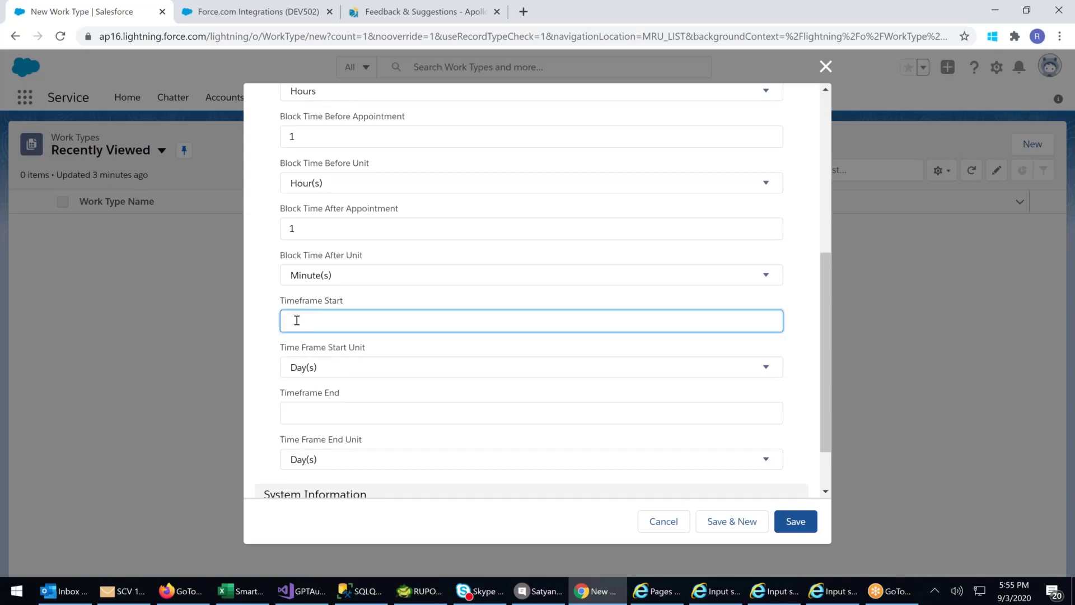
{"action": "left_click", "coordinate": [314, 367]}
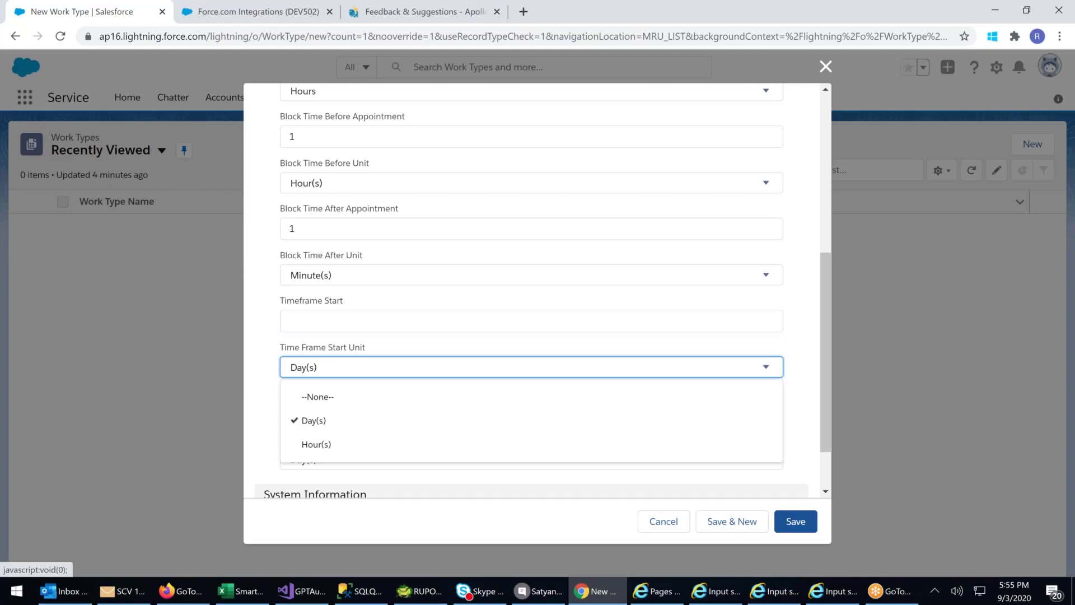
{"action": "left_click", "coordinate": [320, 335]}
{"action": "left_click", "coordinate": [312, 320]}
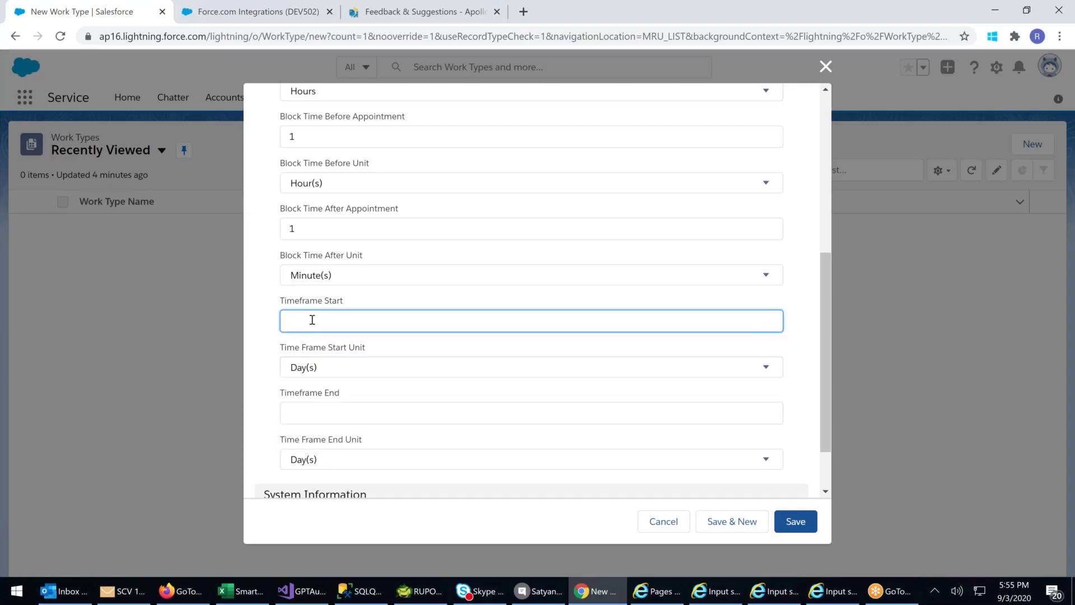
{"action": "scroll", "coordinate": [312, 320], "scroll_direction": "down", "scroll_amount": 2}
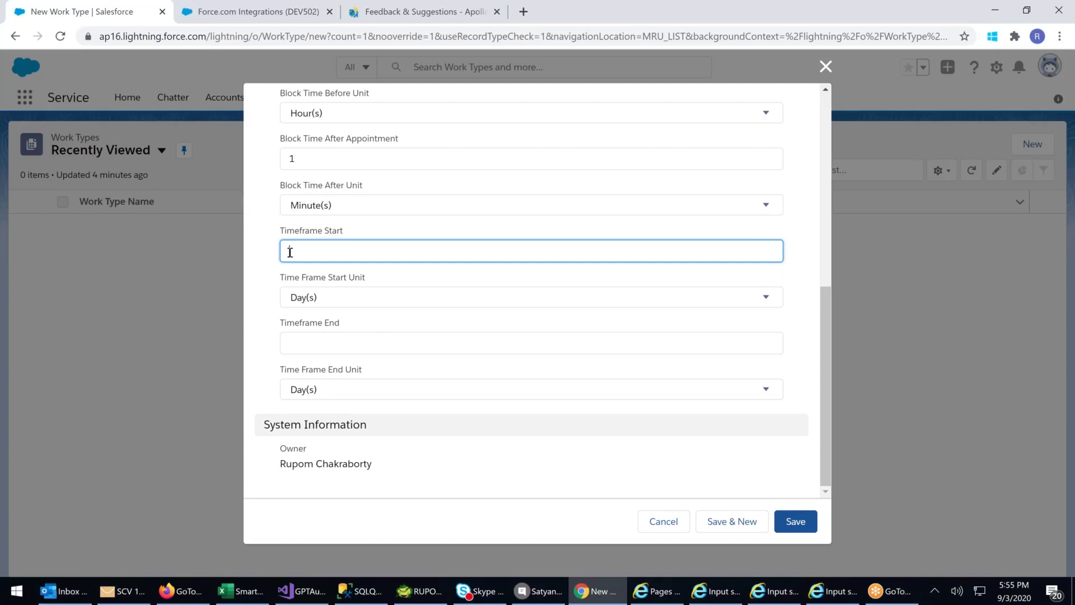
{"action": "left_click", "coordinate": [302, 297]}
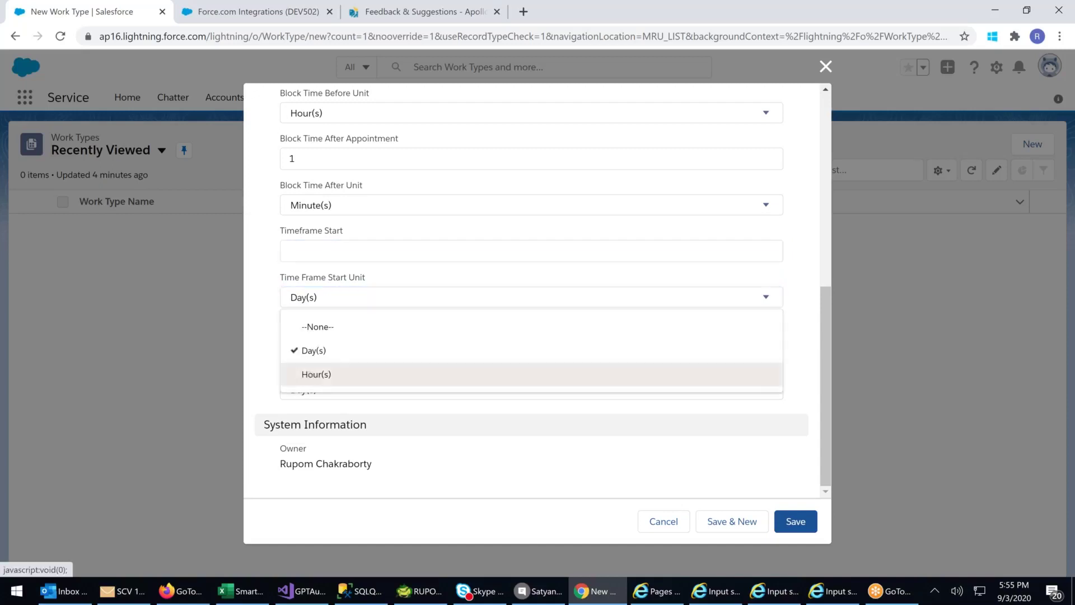
{"action": "left_click", "coordinate": [311, 374]}
{"action": "left_click", "coordinate": [302, 250]}
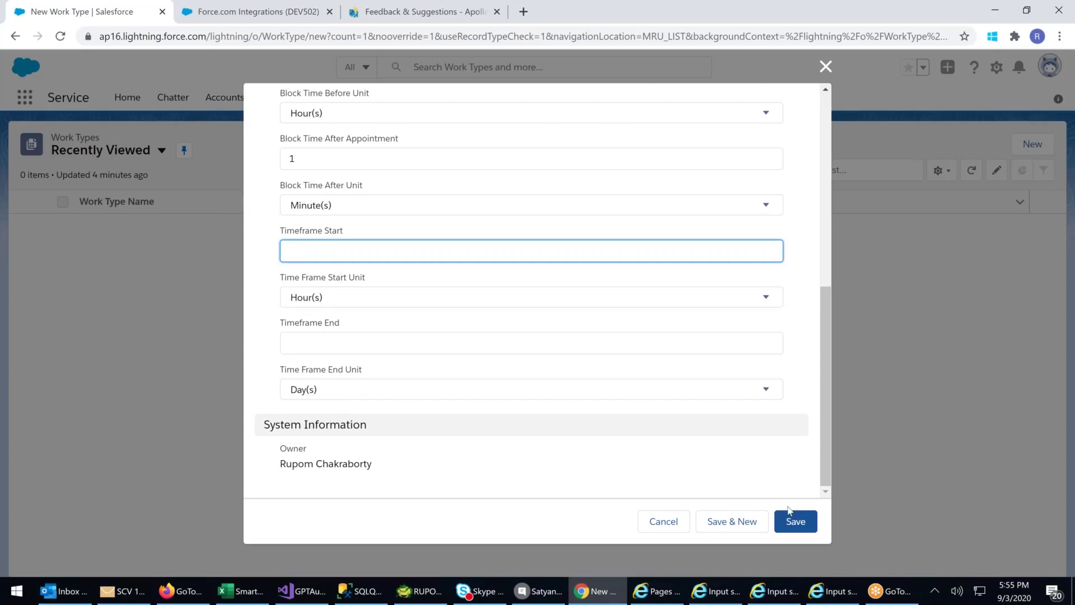
- Save the Tab Cleaning work type and review its Details tab
{"action": "left_click", "coordinate": [798, 524]}
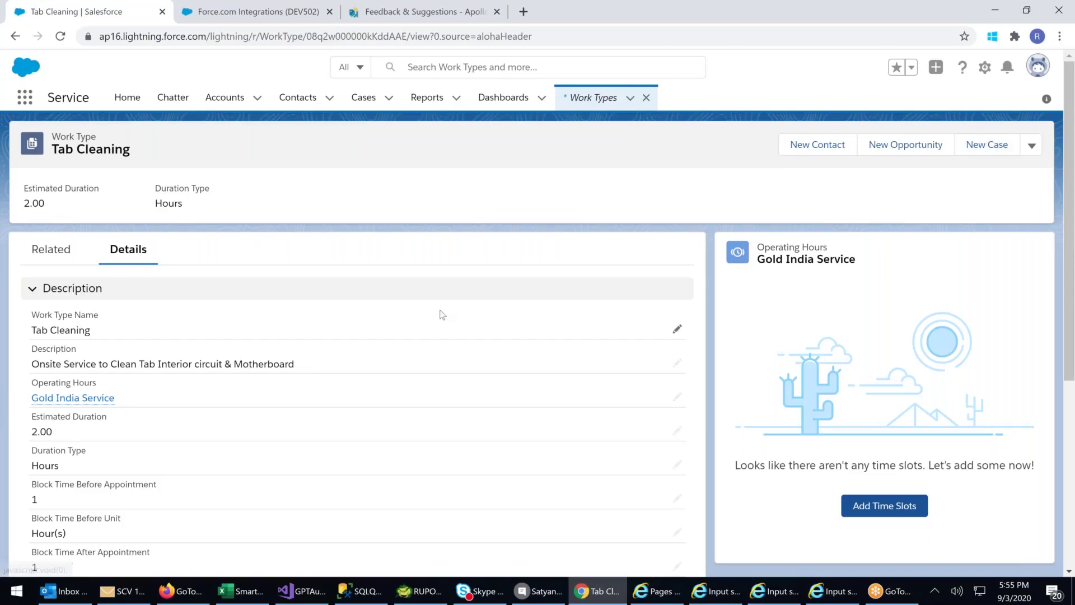
{"action": "scroll", "coordinate": [443, 314], "scroll_direction": "down", "scroll_amount": 1}
{"action": "scroll", "coordinate": [443, 314], "scroll_direction": "down", "scroll_amount": 5}
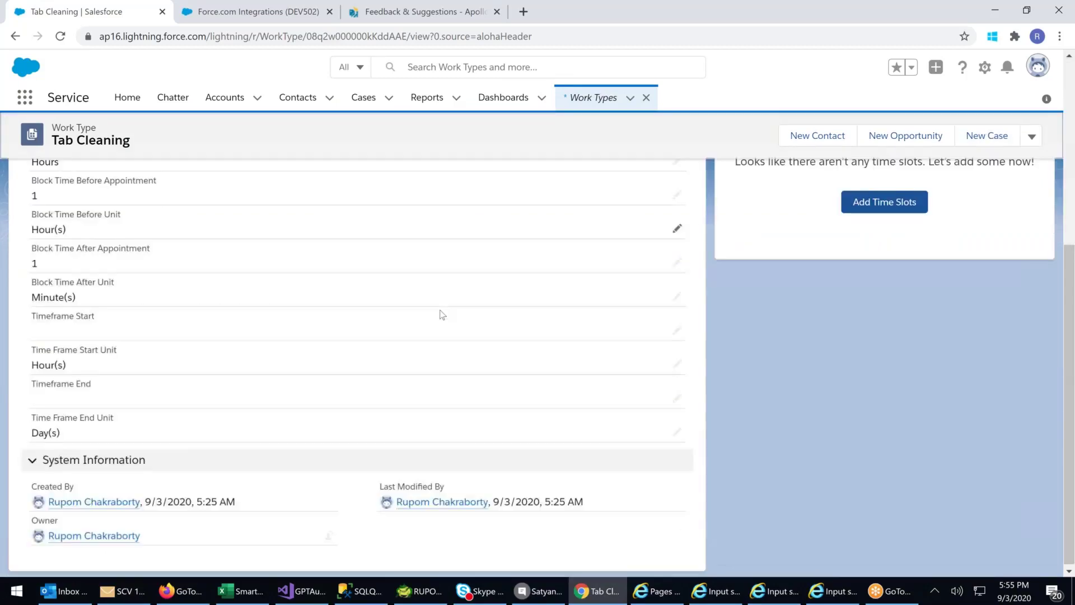
{"action": "scroll", "coordinate": [442, 315], "scroll_direction": "up", "scroll_amount": 4}
{"action": "scroll", "coordinate": [442, 314], "scroll_direction": "down", "scroll_amount": 4}
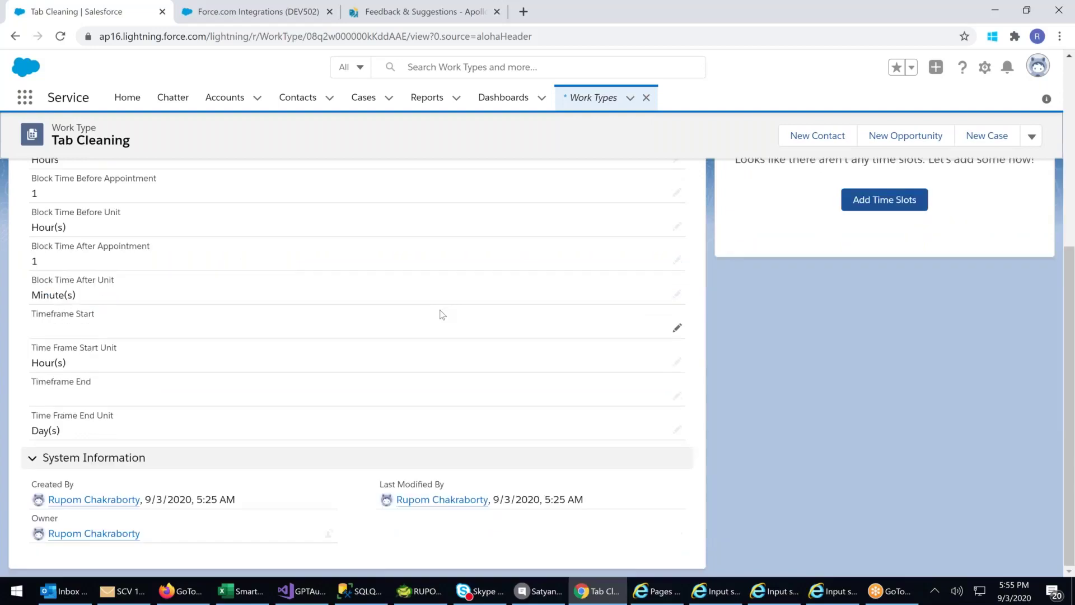
{"action": "scroll", "coordinate": [442, 315], "scroll_direction": "up", "scroll_amount": 6}
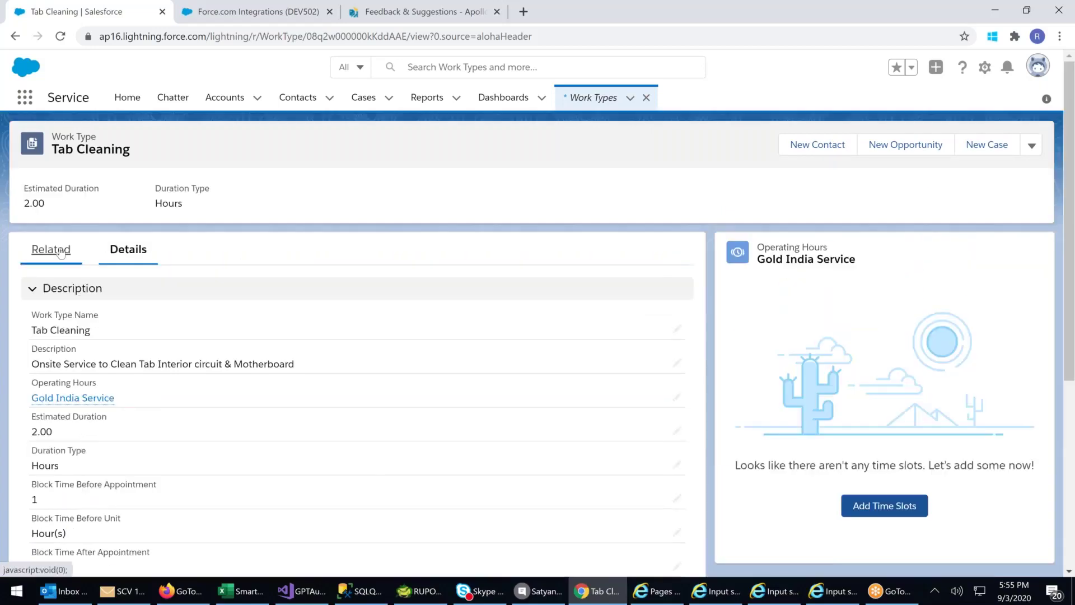
- Show the Related lists, opening and then closing a new Work Type Group Member form
{"action": "left_click", "coordinate": [61, 252]}
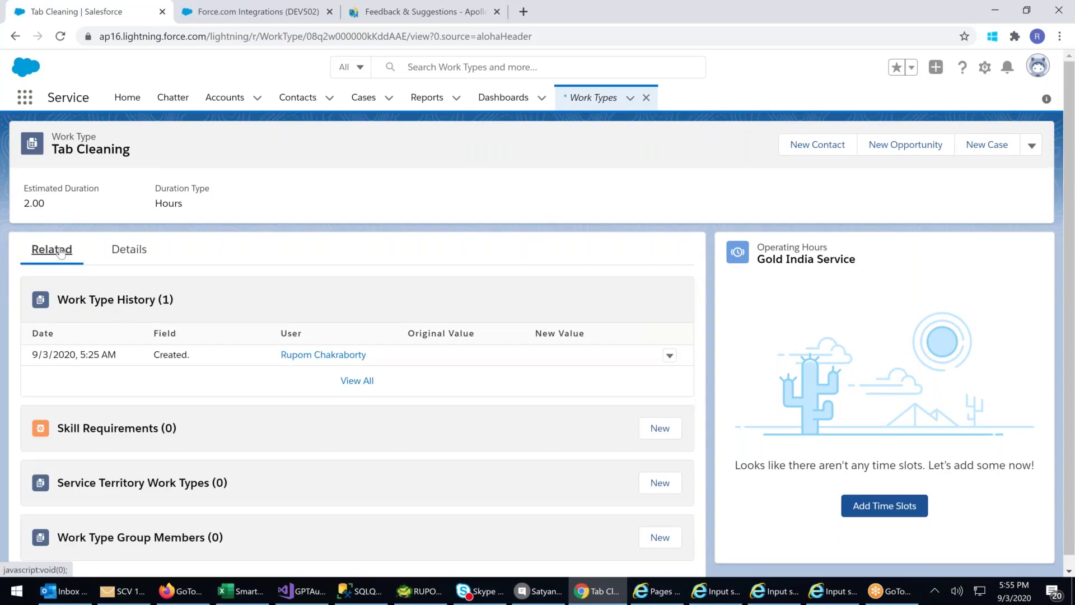
{"action": "scroll", "coordinate": [60, 252], "scroll_direction": "down", "scroll_amount": 1}
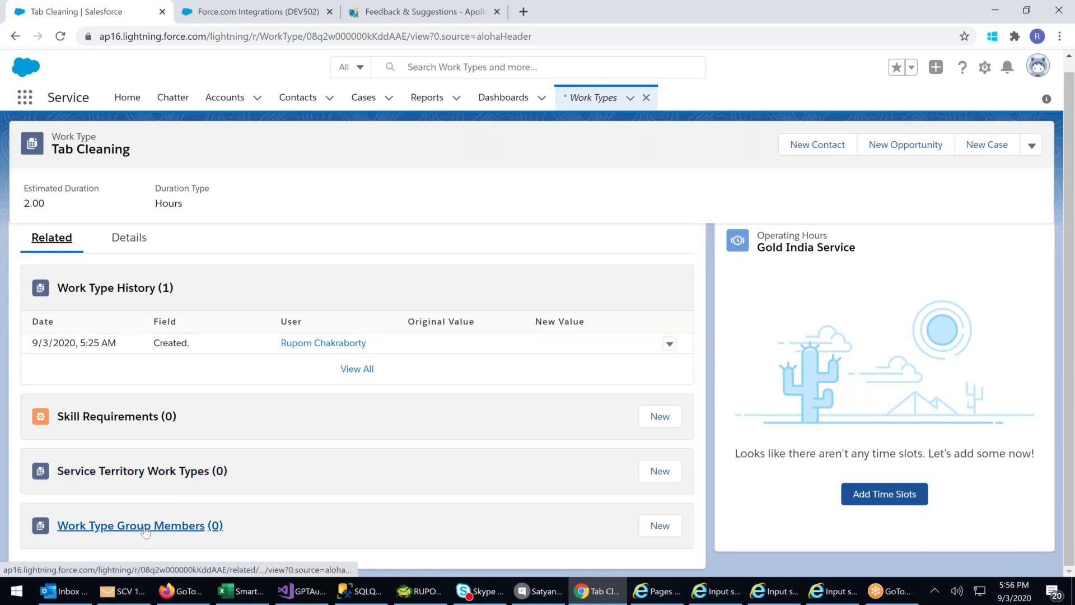
{"action": "left_click", "coordinate": [660, 527]}
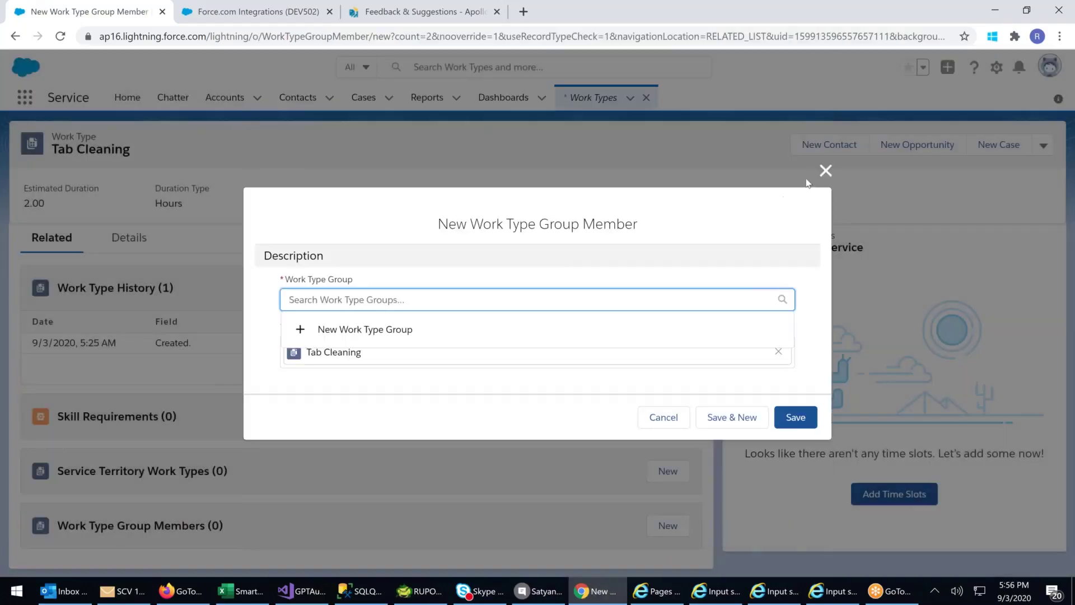
{"action": "left_click", "coordinate": [826, 170]}
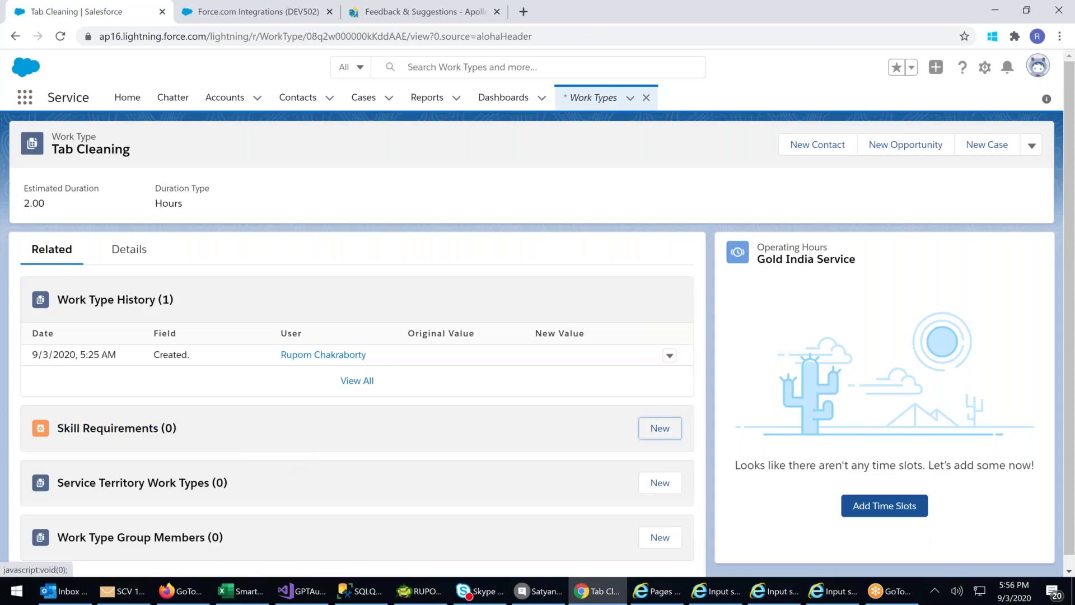
{"action": "left_click", "coordinate": [660, 428]}
{"action": "left_click", "coordinate": [421, 336]}
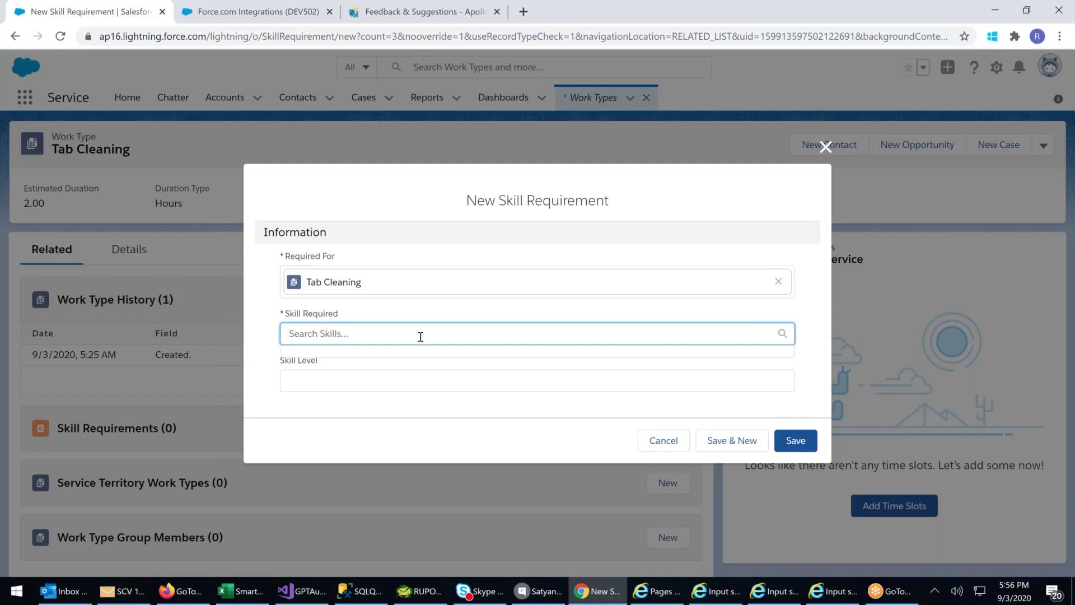
{"action": "type", "text": "Electronic Knowledge"}
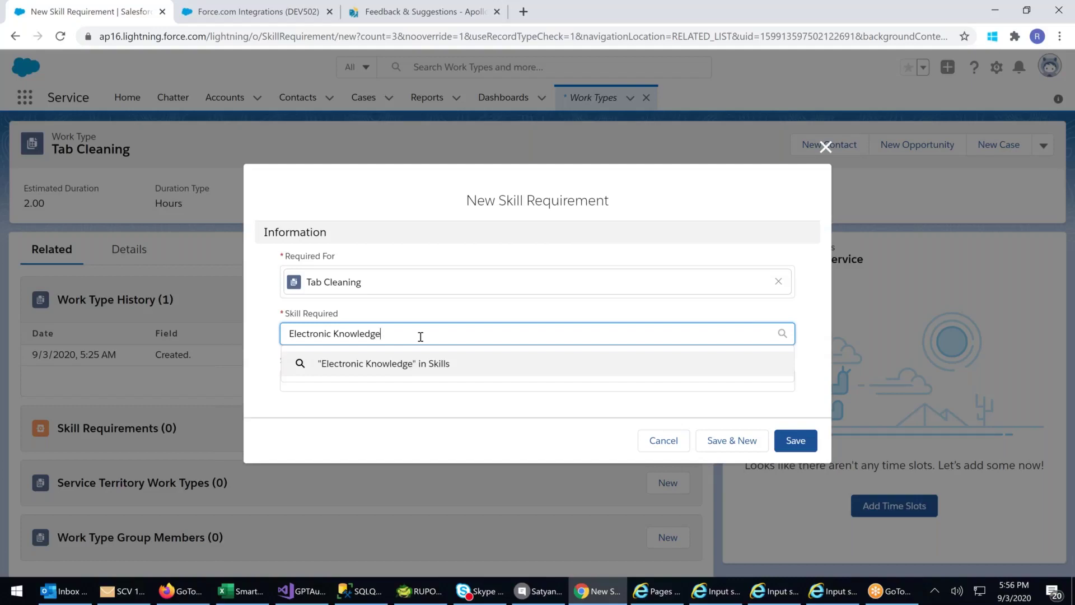
{"action": "left_click", "coordinate": [538, 247]}
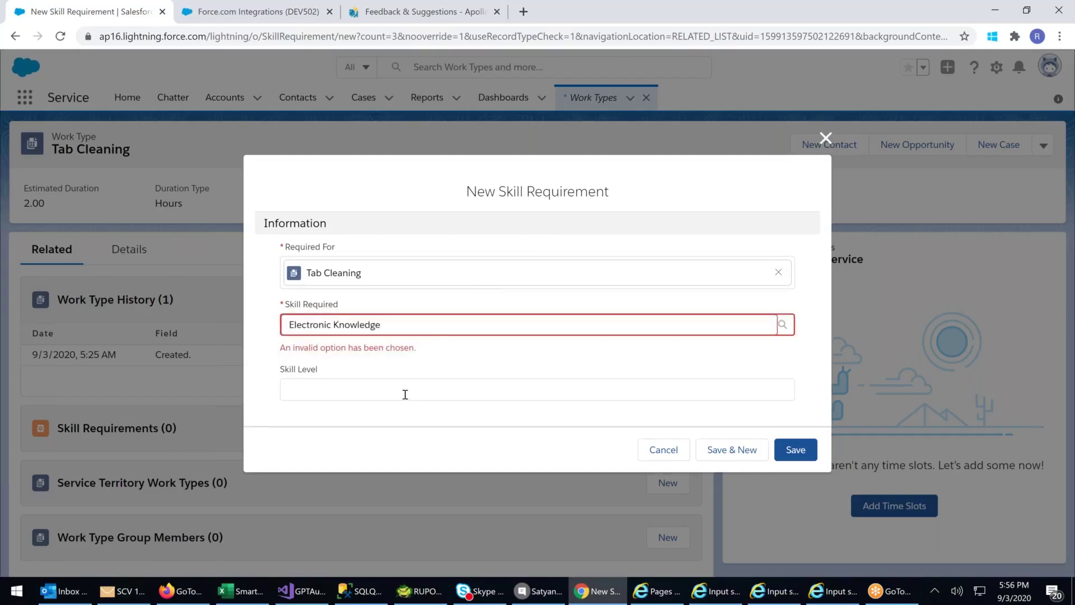
{"action": "left_click", "coordinate": [480, 325]}
{"action": "left_click_drag", "start_coordinate": [381, 334], "coordinate": [295, 334]}
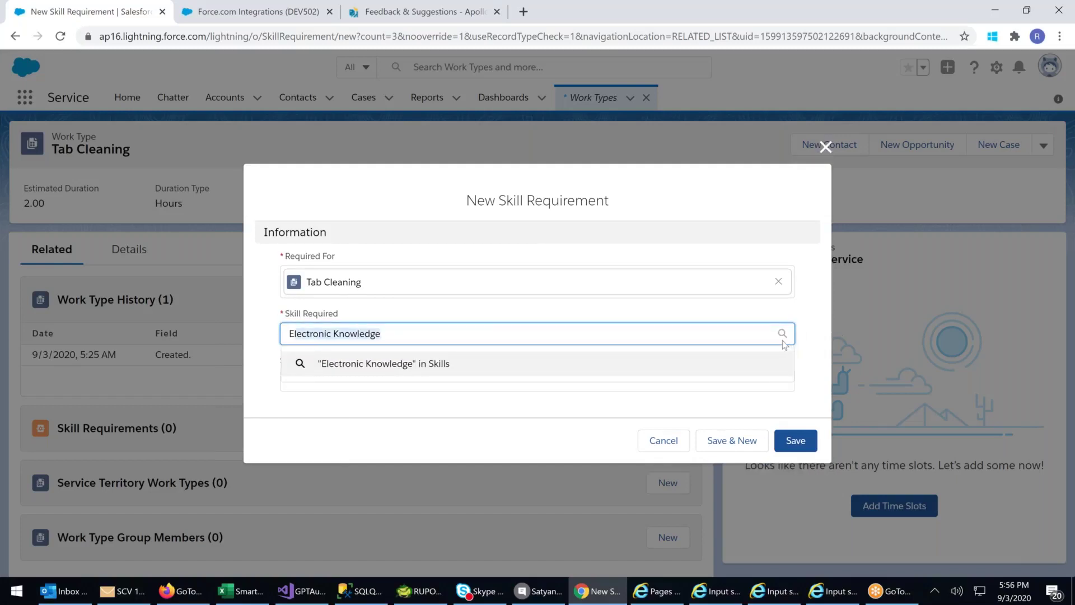
{"action": "left_click", "coordinate": [784, 344]}
{"action": "left_click", "coordinate": [483, 326]}
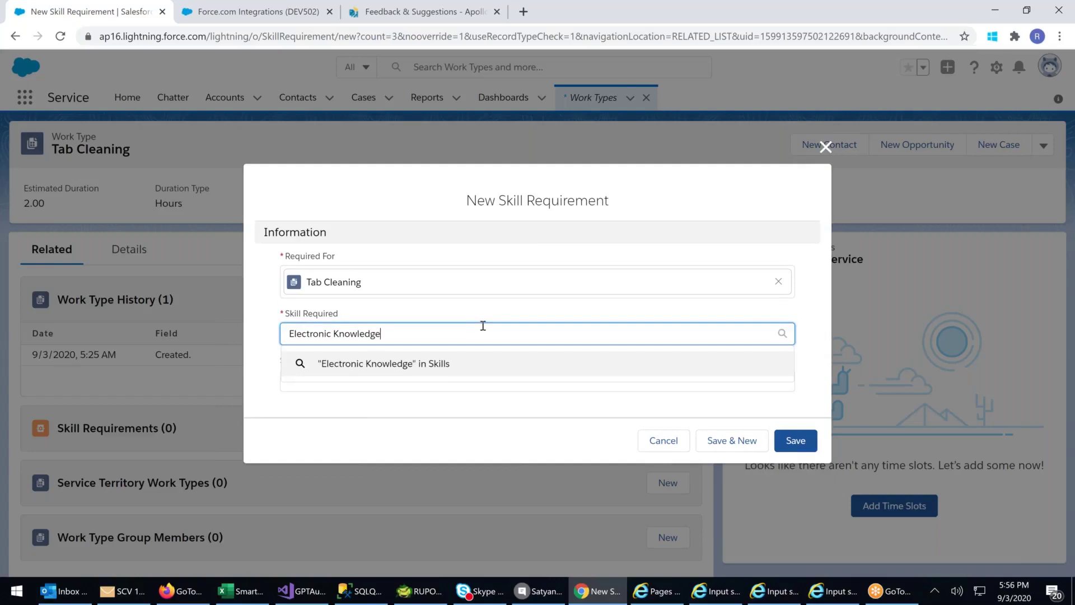
{"action": "key", "text": "ctrl+a"}
{"action": "key", "text": "BackSpace"}
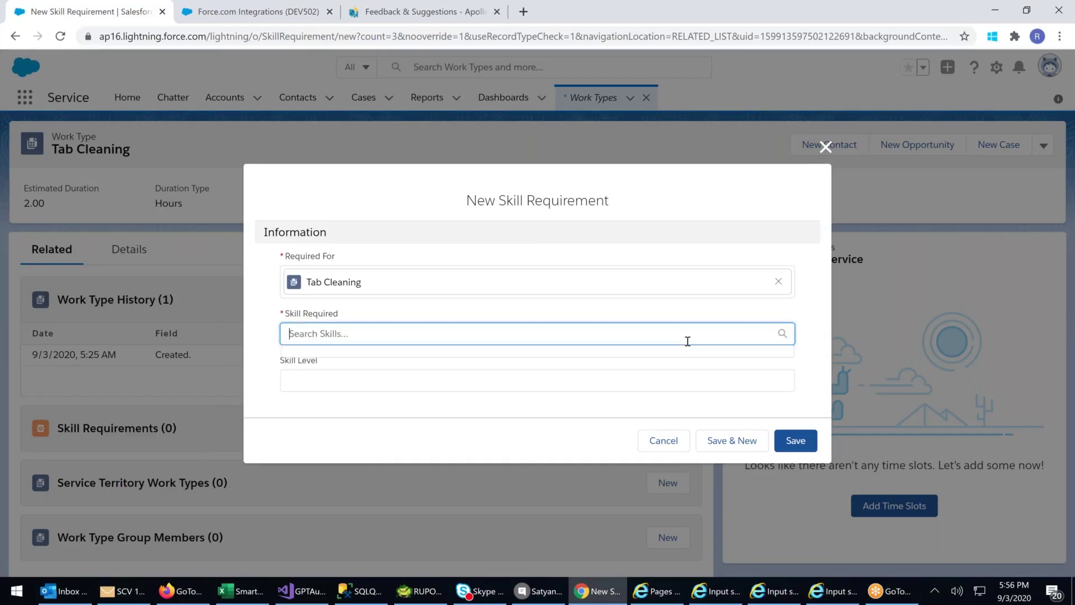
{"action": "left_click", "coordinate": [507, 388]}
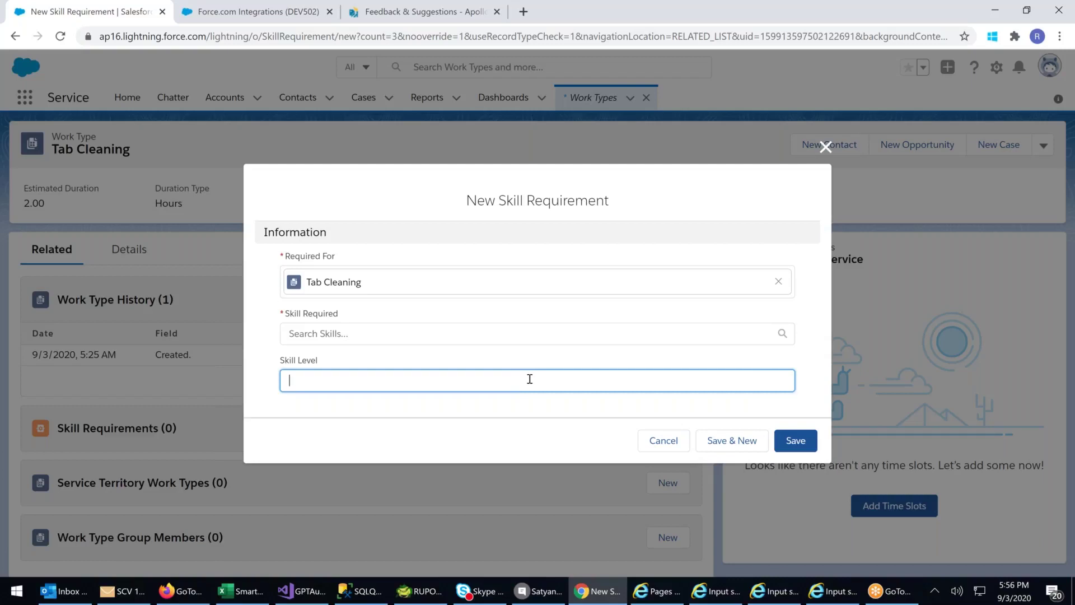
{"action": "left_click", "coordinate": [439, 335]}
{"action": "left_click", "coordinate": [411, 379]}
{"action": "left_click", "coordinate": [429, 338]}
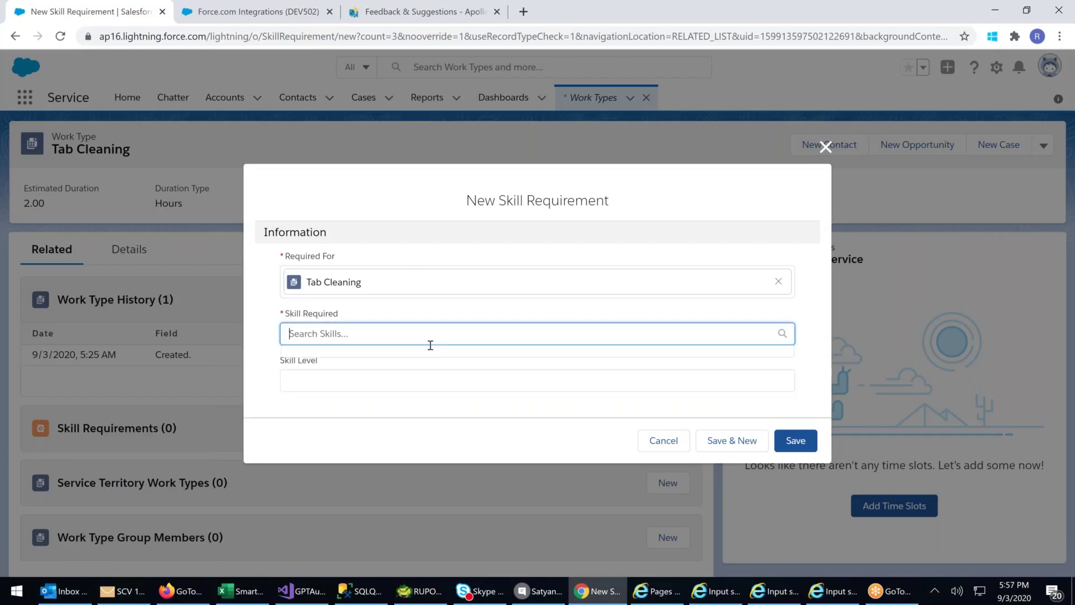
{"action": "left_click", "coordinate": [411, 379]}
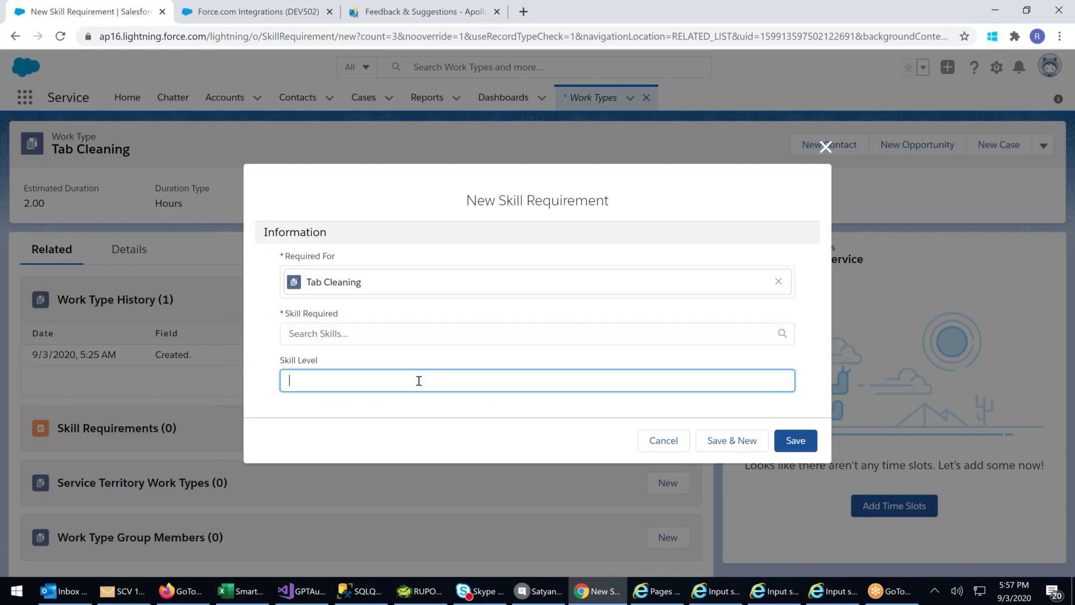
{"action": "left_click", "coordinate": [648, 443]}
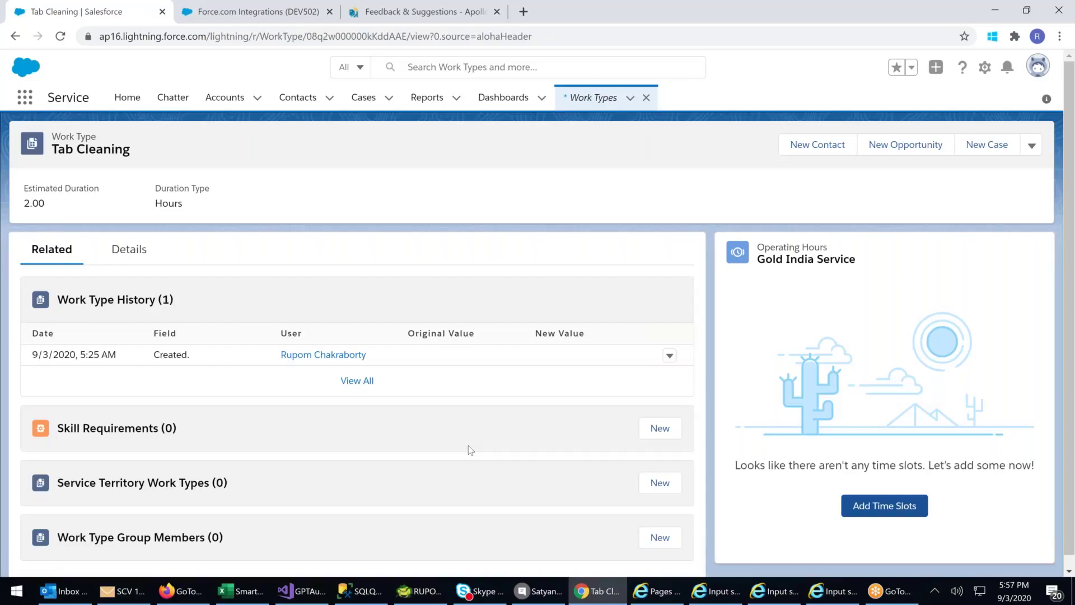
{"action": "left_click", "coordinate": [660, 430]}
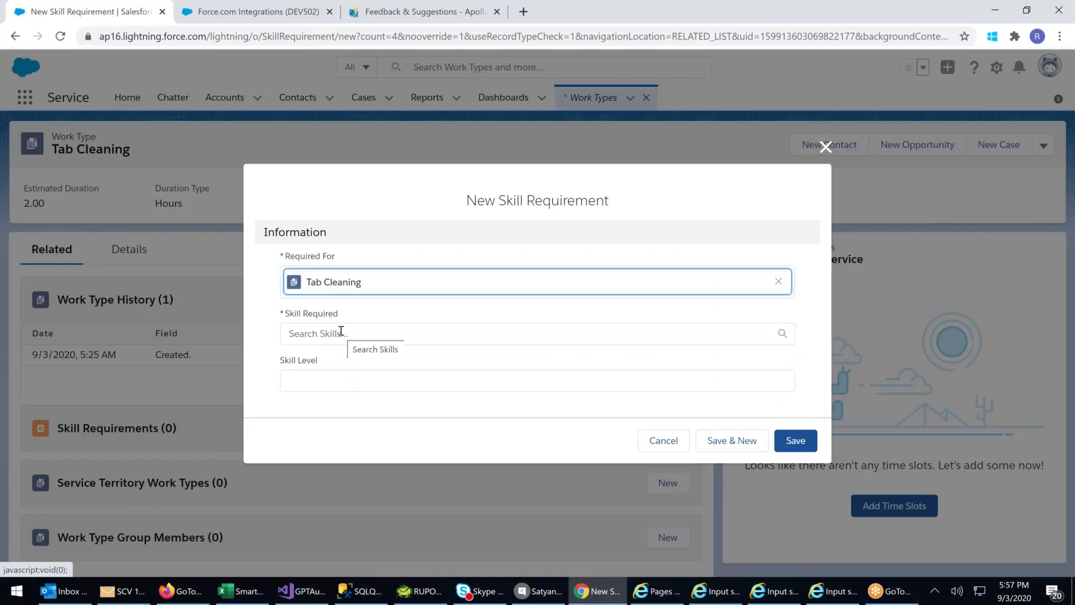
{"action": "left_click", "coordinate": [824, 148]}
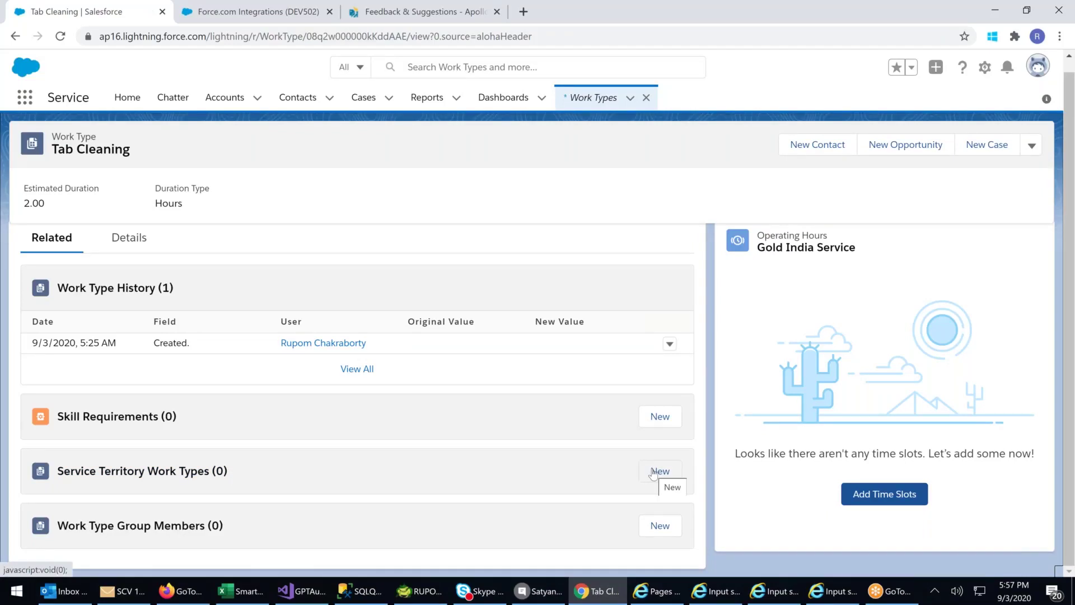
{"action": "left_click", "coordinate": [653, 473]}
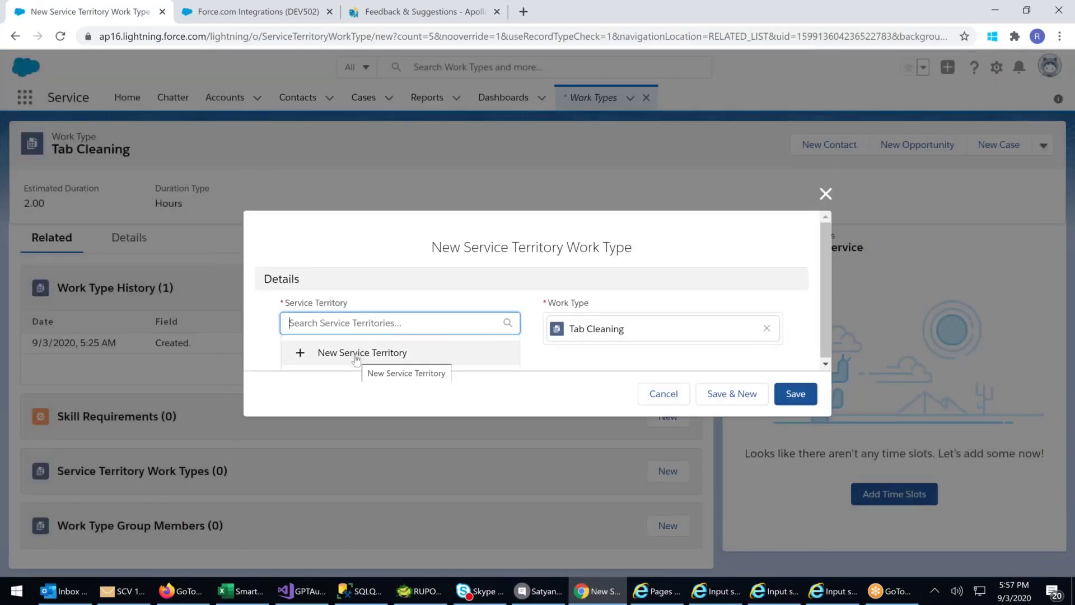
{"action": "key", "text": "shift+Tab"}
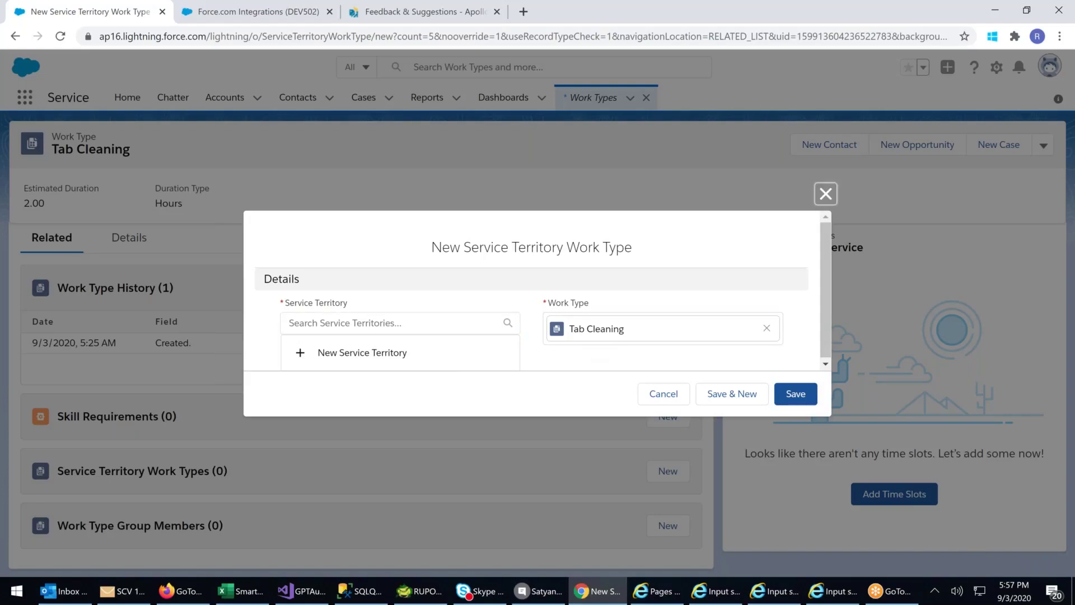
{"action": "key", "text": "Return"}
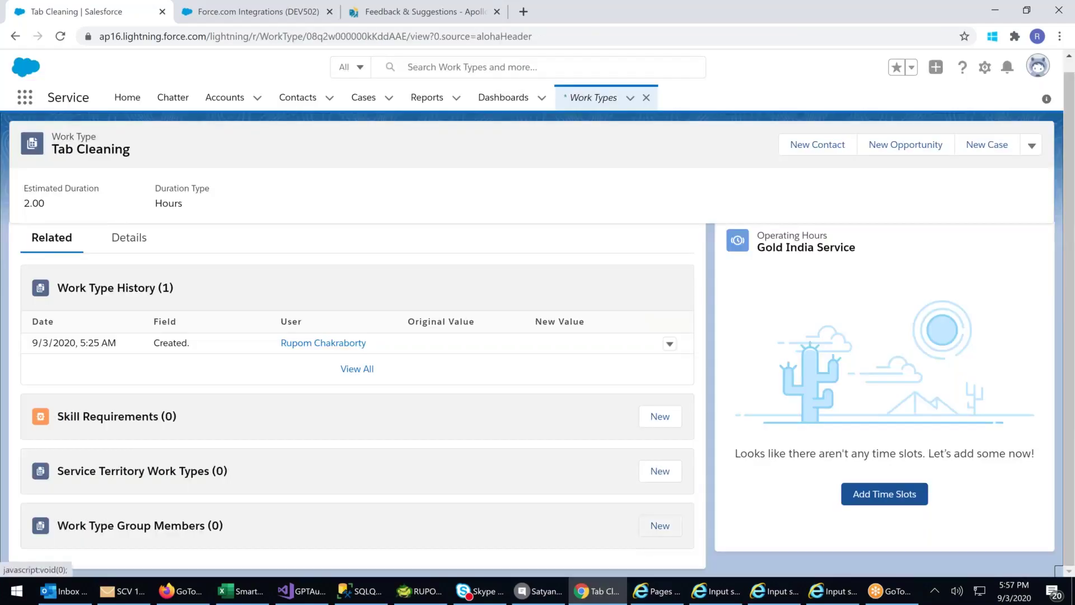
{"action": "left_click", "coordinate": [660, 525]}
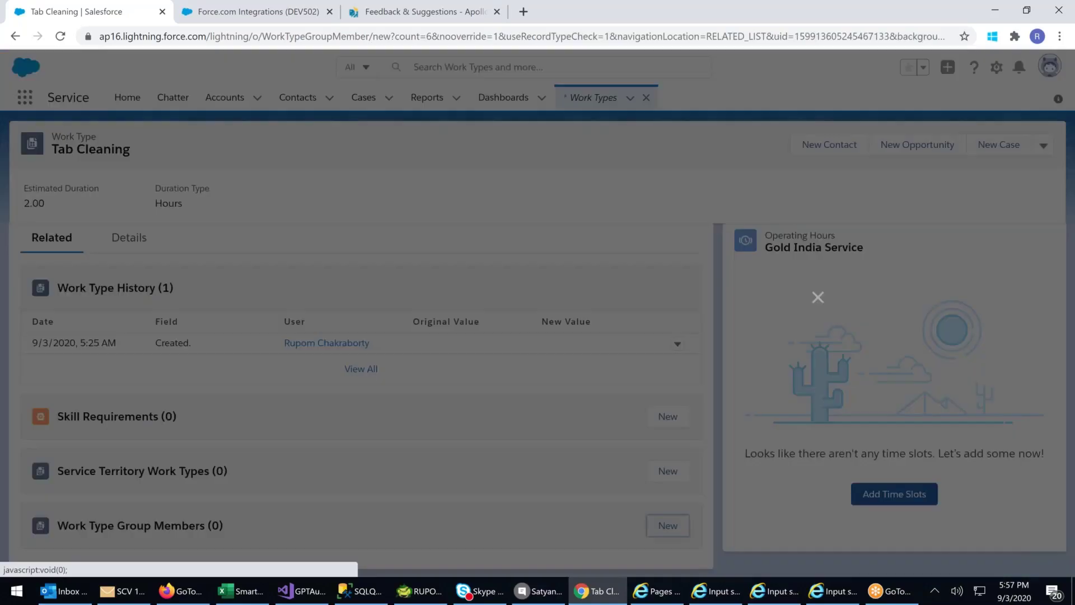
{"action": "left_click", "coordinate": [393, 394]}
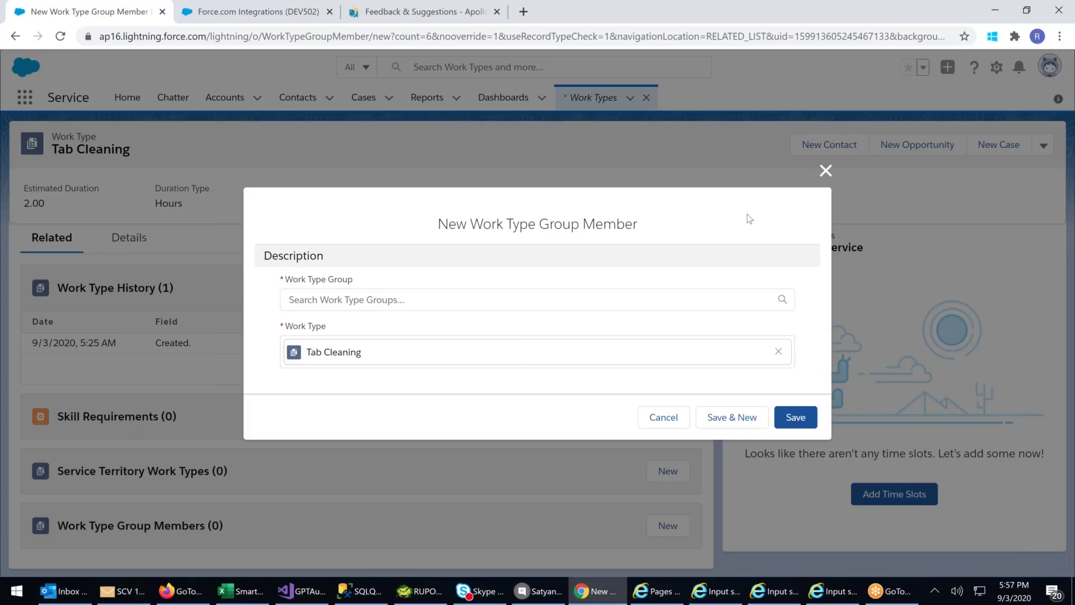
{"action": "left_click", "coordinate": [826, 171]}
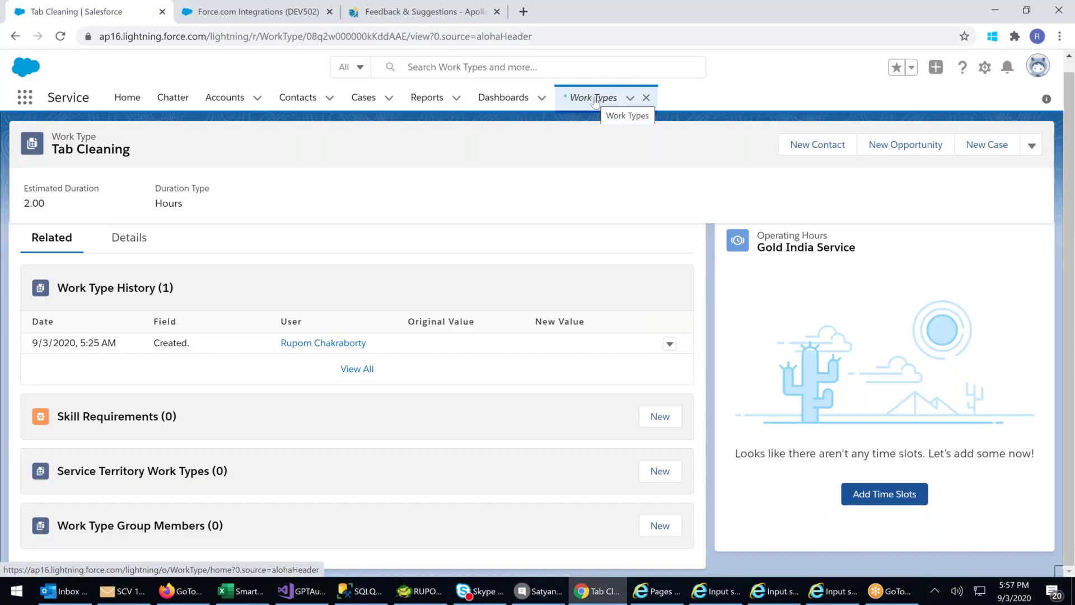
- Reopen the Work Types list from the App Launcher's All Items
{"action": "left_click", "coordinate": [25, 97]}
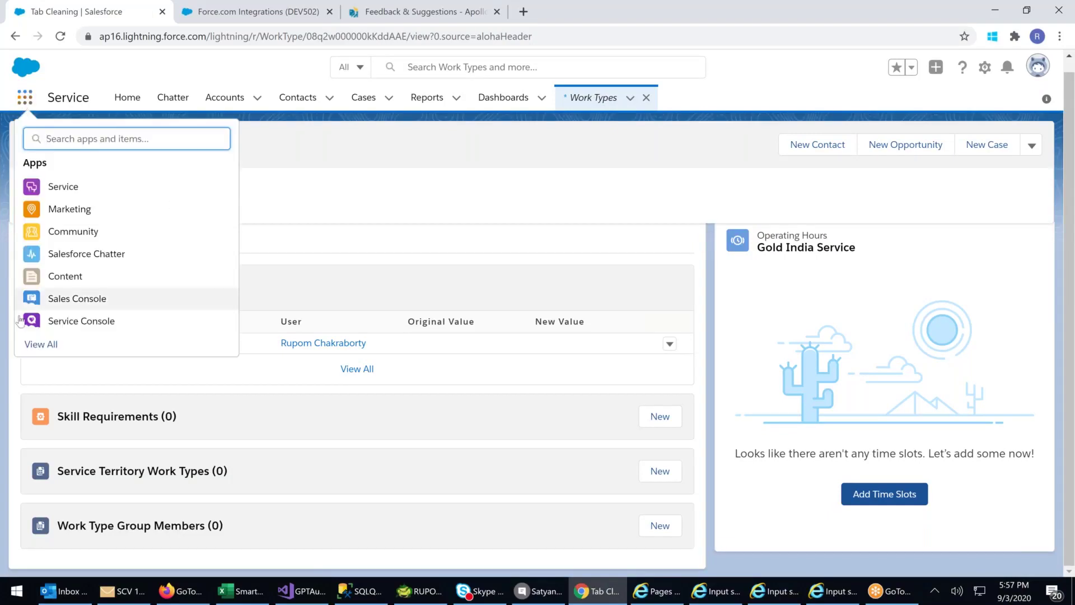
{"action": "left_click", "coordinate": [35, 346]}
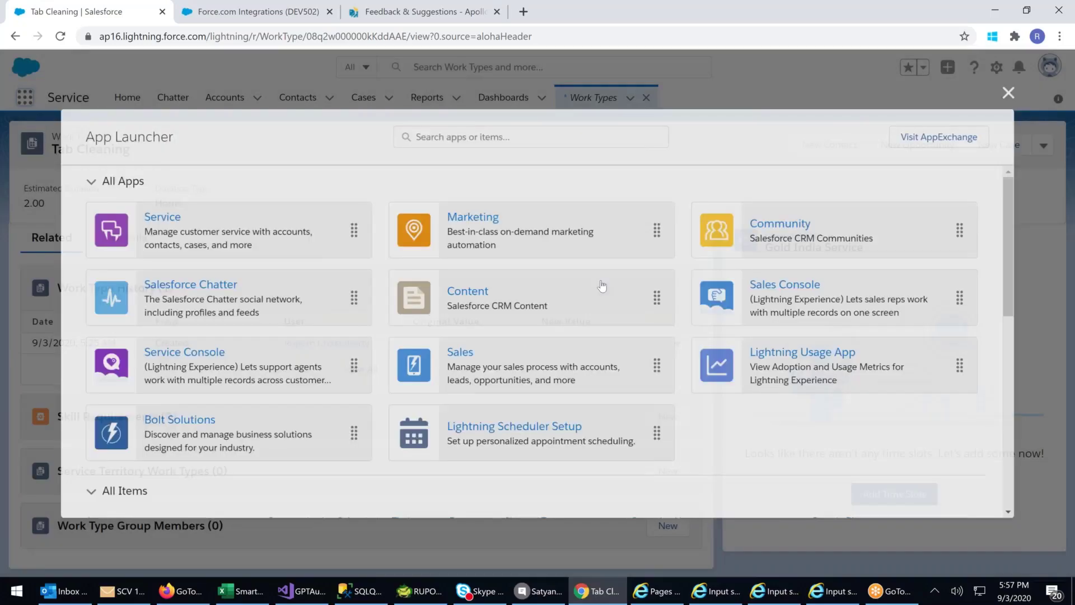
{"action": "scroll", "coordinate": [599, 283], "scroll_direction": "down", "scroll_amount": 3}
{"action": "scroll", "coordinate": [537, 336], "scroll_direction": "down", "scroll_amount": 5}
{"action": "left_click", "coordinate": [843, 398]}
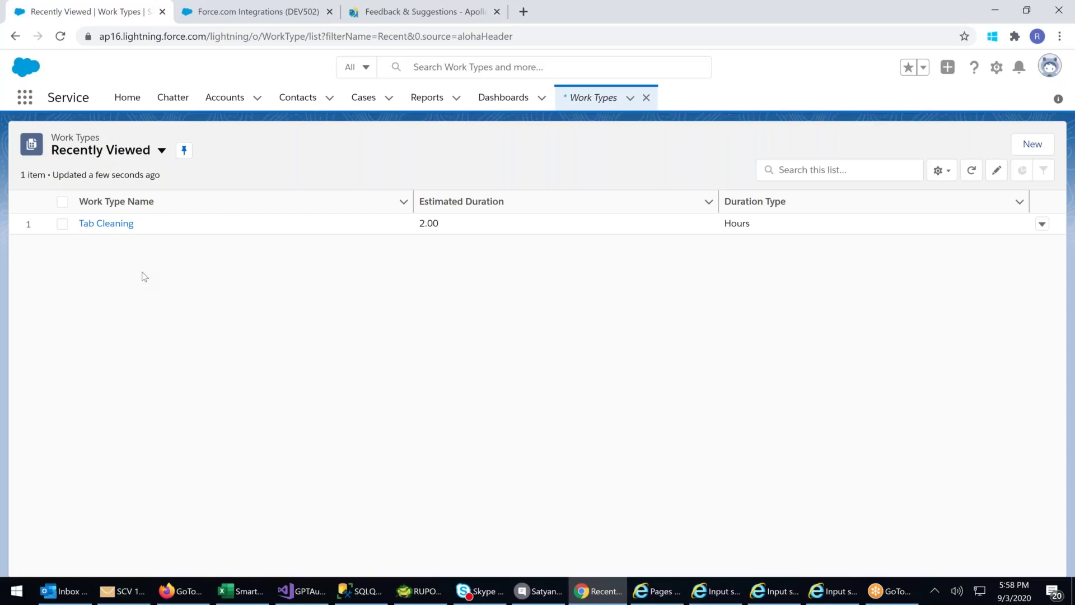
- Bring up the full App Launcher catalogue of apps and items again
{"action": "left_click", "coordinate": [25, 98]}
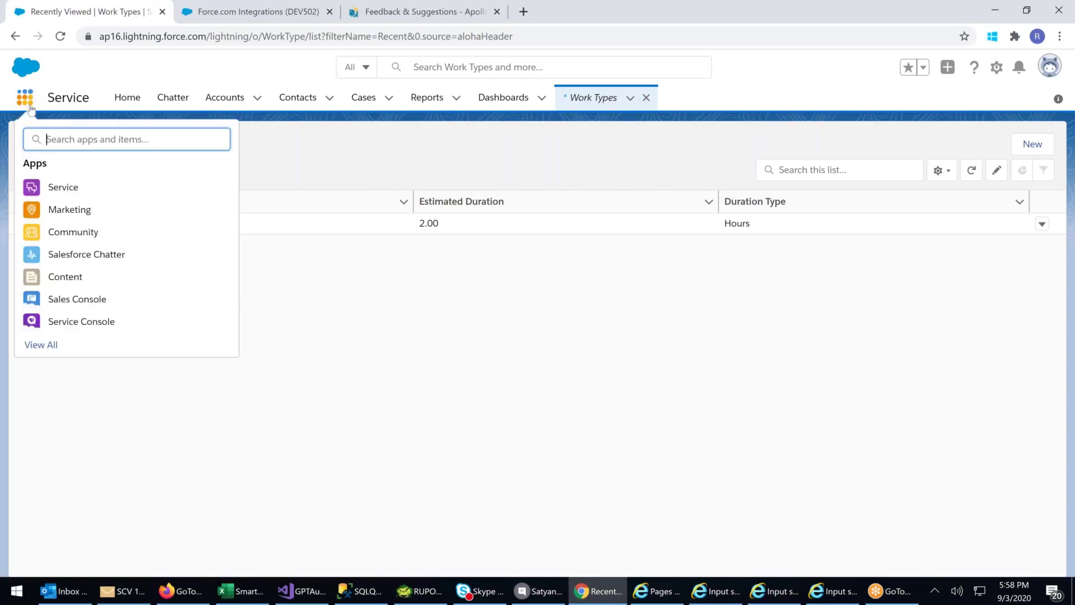
{"action": "left_click", "coordinate": [51, 346]}
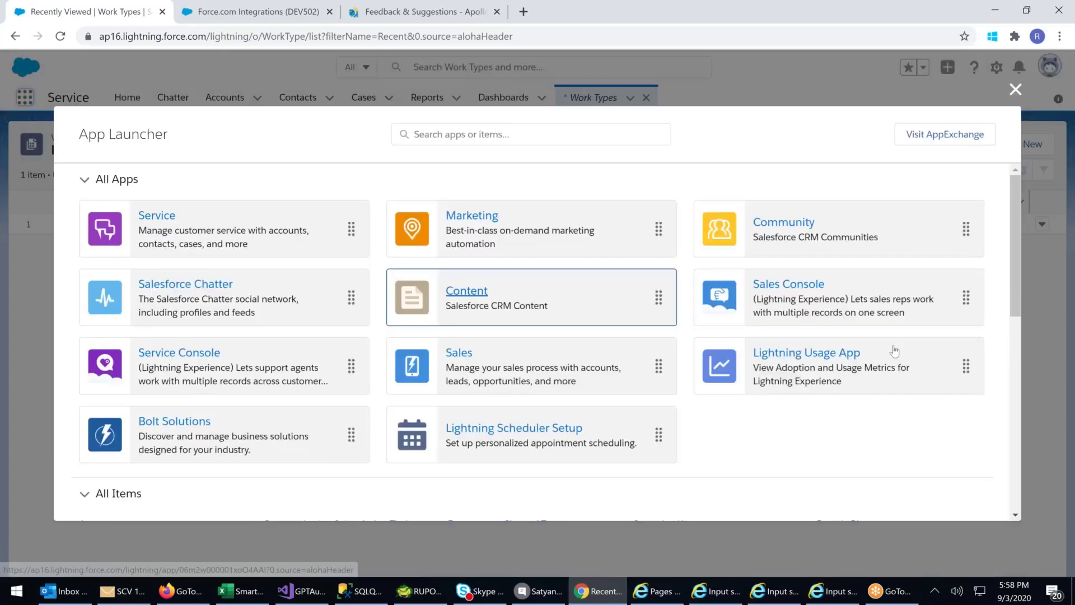
{"action": "scroll", "coordinate": [865, 372], "scroll_direction": "down", "scroll_amount": 10}
- Start a new work type group from the Work Type Groups list, named 'Cleaning Tab Group'
{"action": "left_click", "coordinate": [863, 367]}
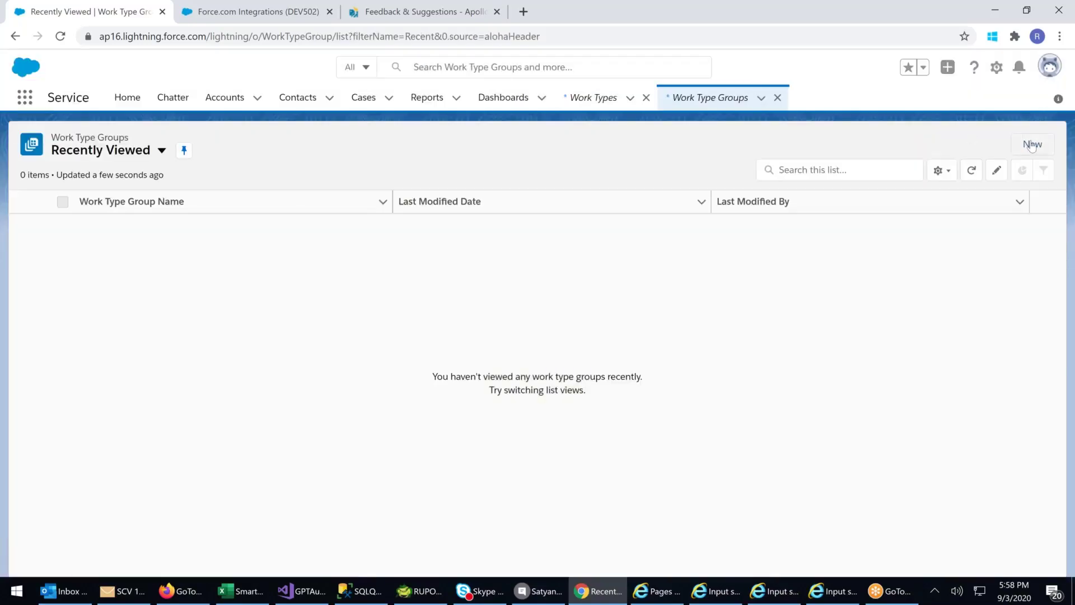
{"action": "left_click", "coordinate": [1032, 145]}
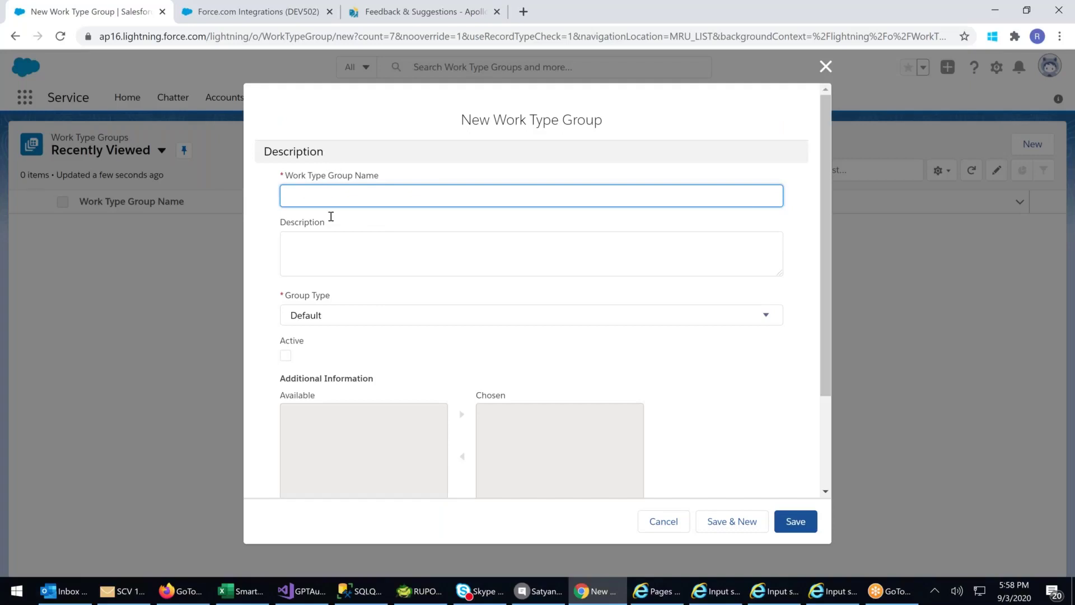
{"action": "left_click", "coordinate": [406, 322]}
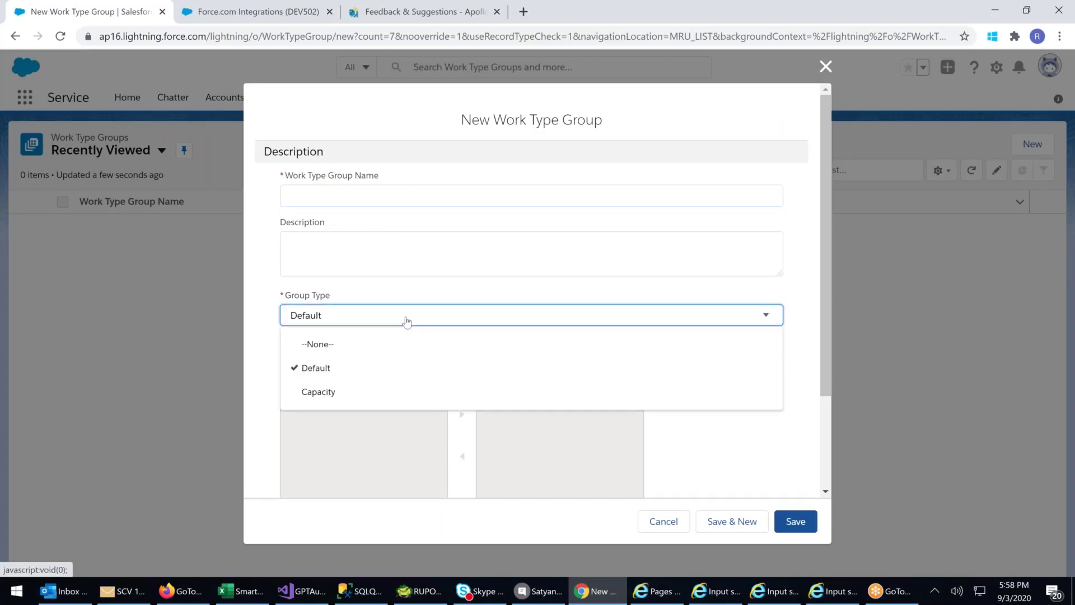
{"action": "left_click", "coordinate": [313, 203]}
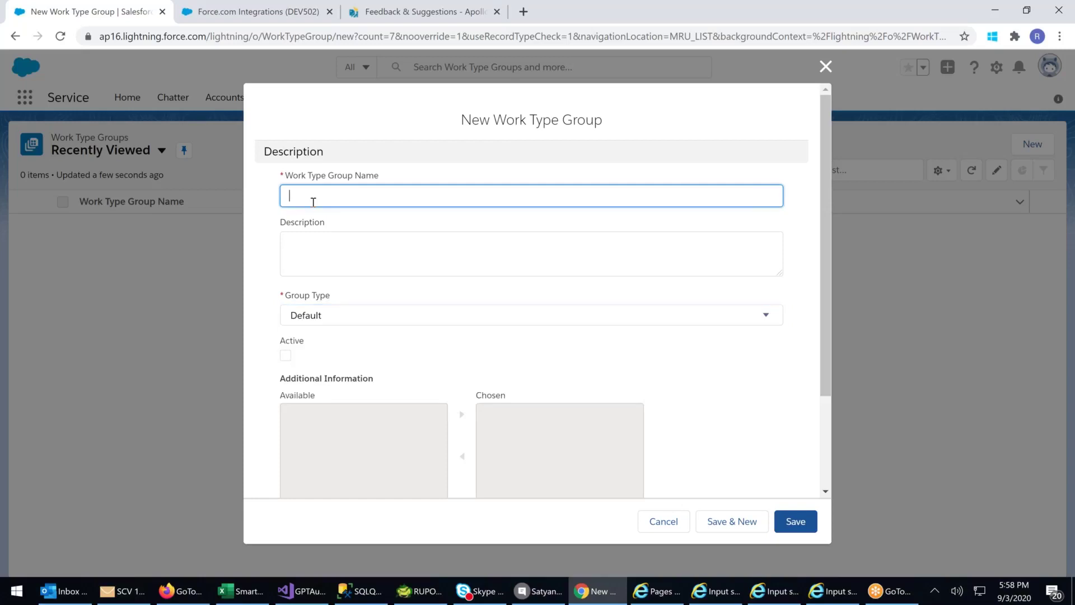
{"action": "type", "text": "Cleaning Tab Group"}
- Enter the description 'Team required to perform Tab Cleaning Work' and set Group Type to Default
{"action": "left_click", "coordinate": [331, 240]}
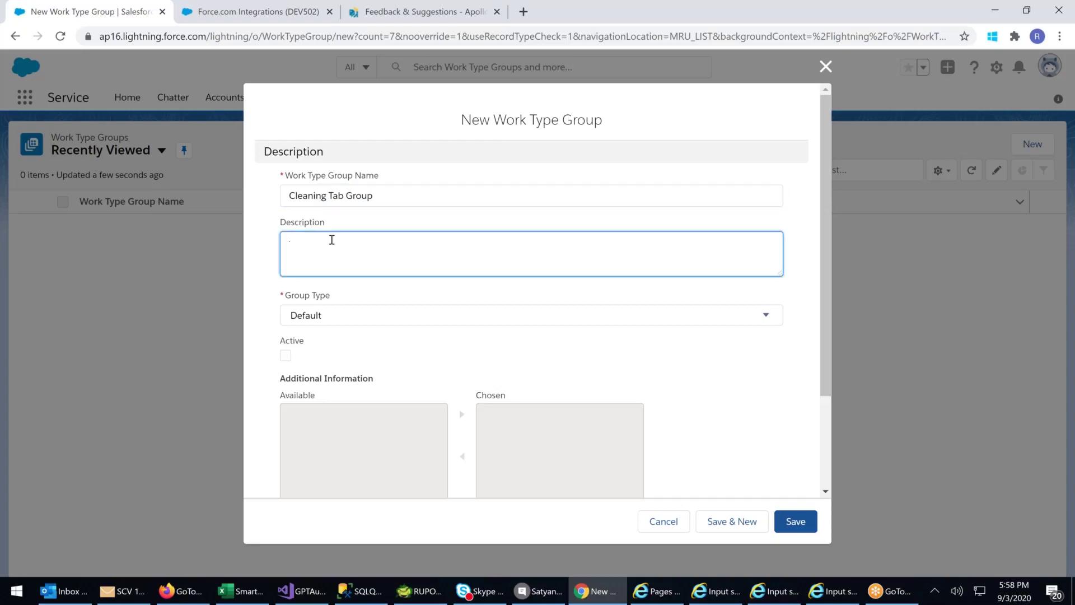
{"action": "type", "text": "Team required to perform Tab "}
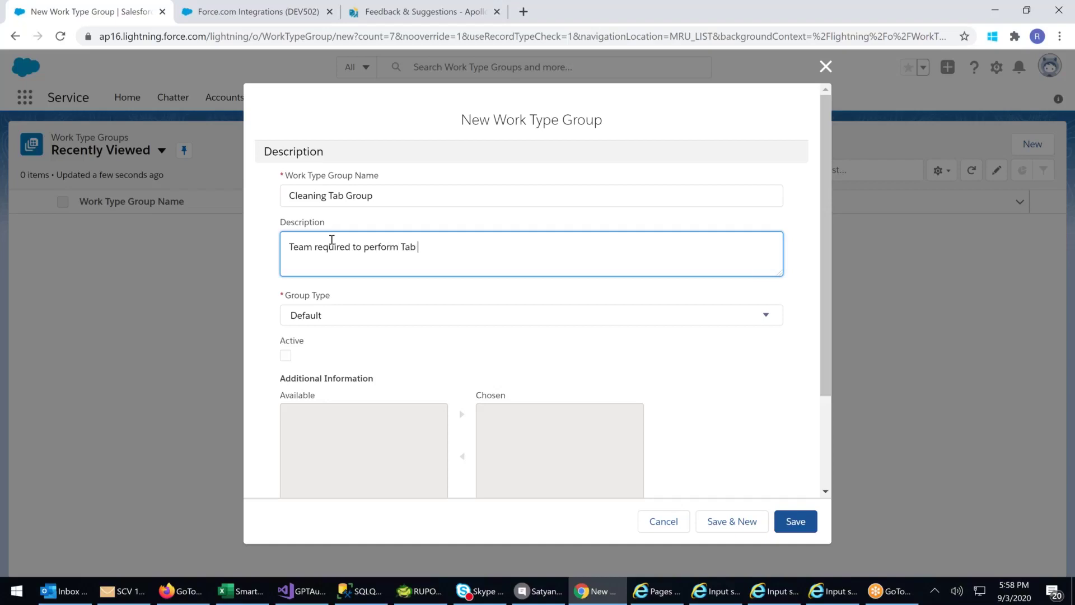
{"action": "type", "text": "Cleaning Work"}
{"action": "left_click", "coordinate": [396, 317]}
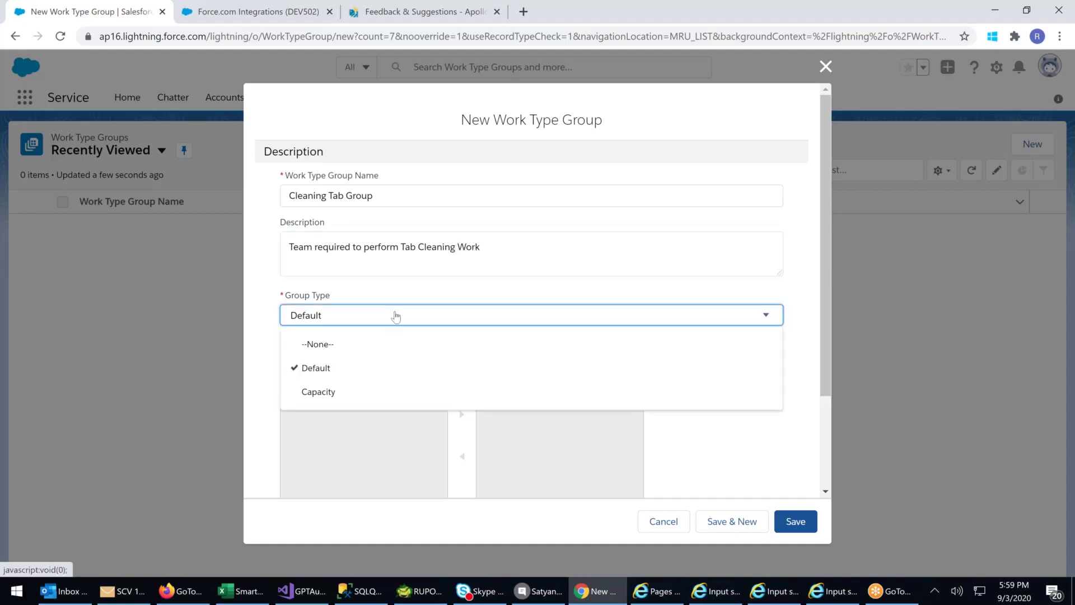
{"action": "left_click", "coordinate": [321, 393]}
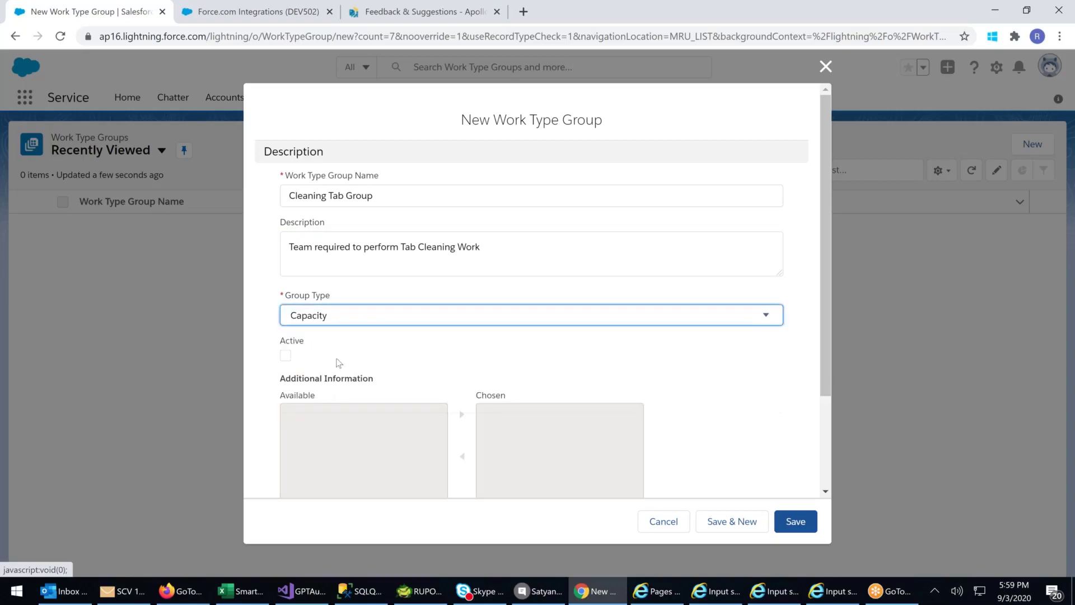
{"action": "left_click", "coordinate": [351, 318]}
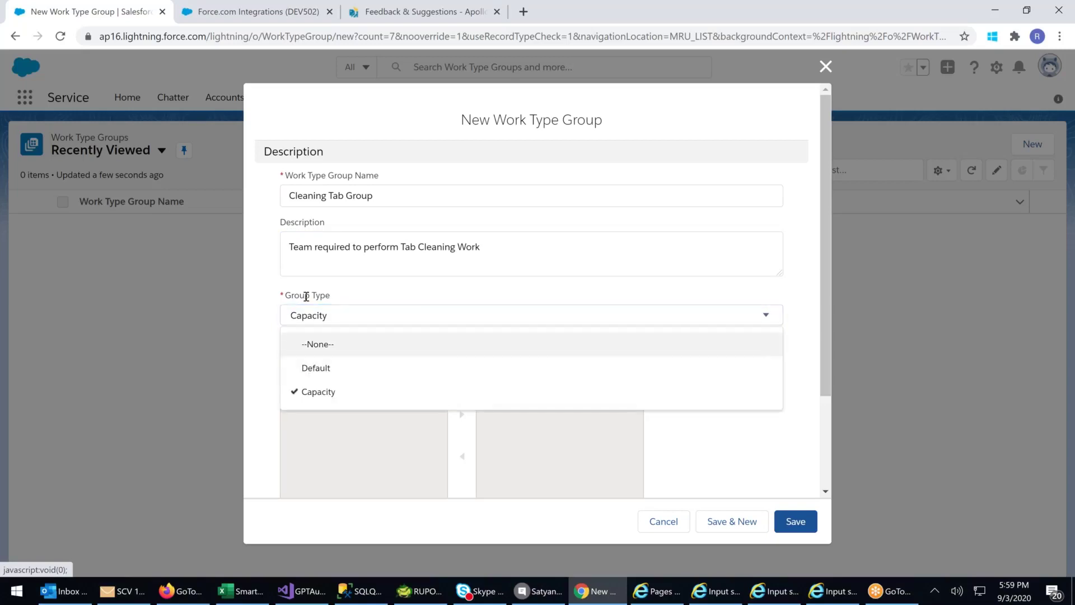
{"action": "left_click", "coordinate": [304, 368]}
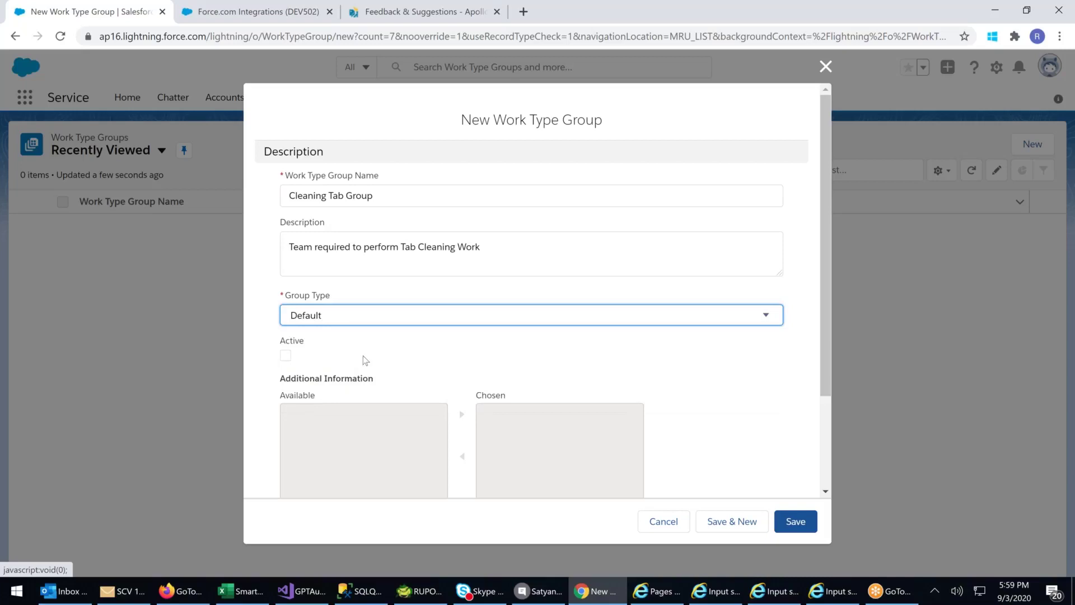
- Tick Active for the work type group and review the completed form
{"action": "scroll", "coordinate": [363, 355], "scroll_direction": "down", "scroll_amount": 2}
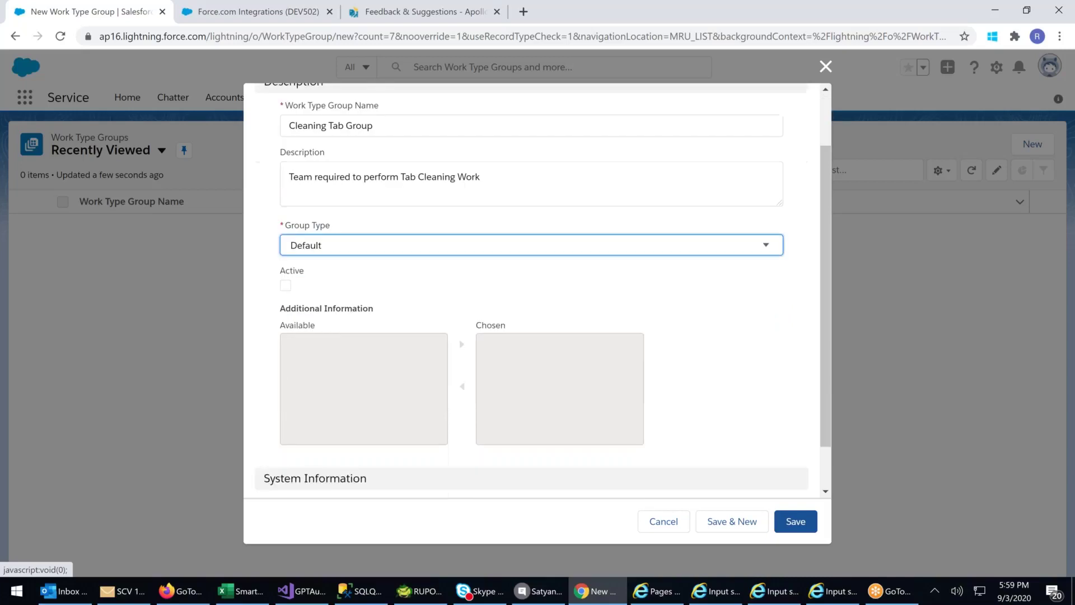
{"action": "left_click", "coordinate": [286, 286]}
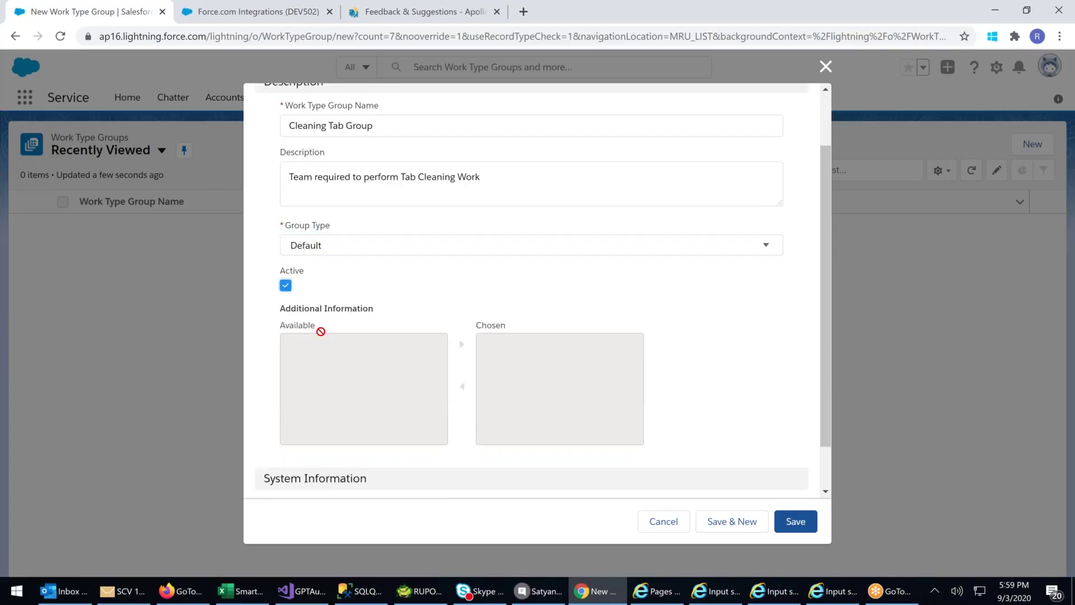
{"action": "scroll", "coordinate": [336, 344], "scroll_direction": "down", "scroll_amount": 1}
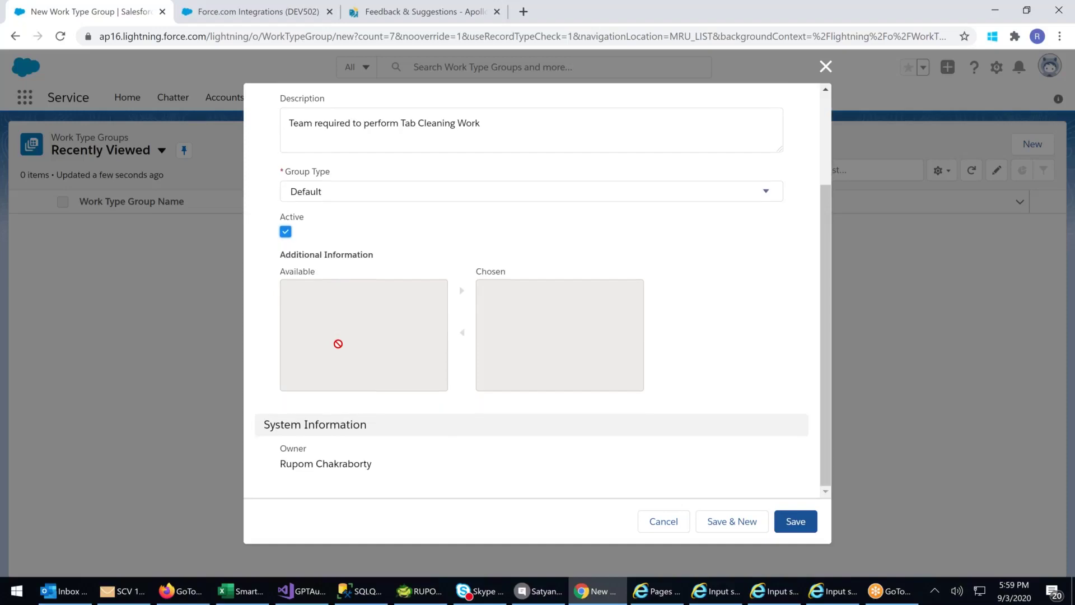
{"action": "scroll", "coordinate": [383, 359], "scroll_direction": "up", "scroll_amount": 2}
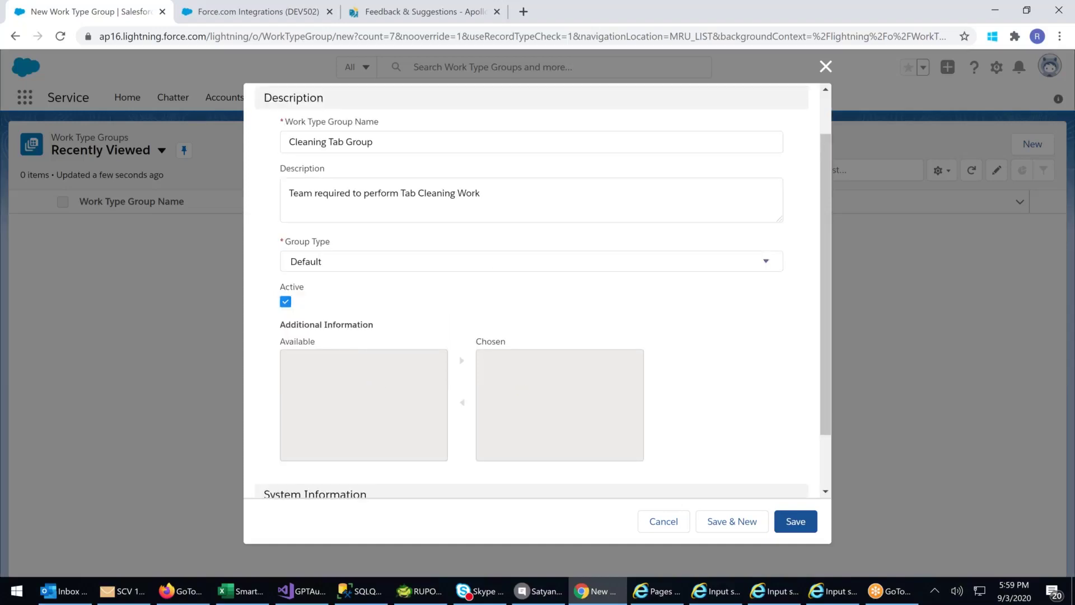
{"action": "scroll", "coordinate": [435, 336], "scroll_direction": "up", "scroll_amount": 1}
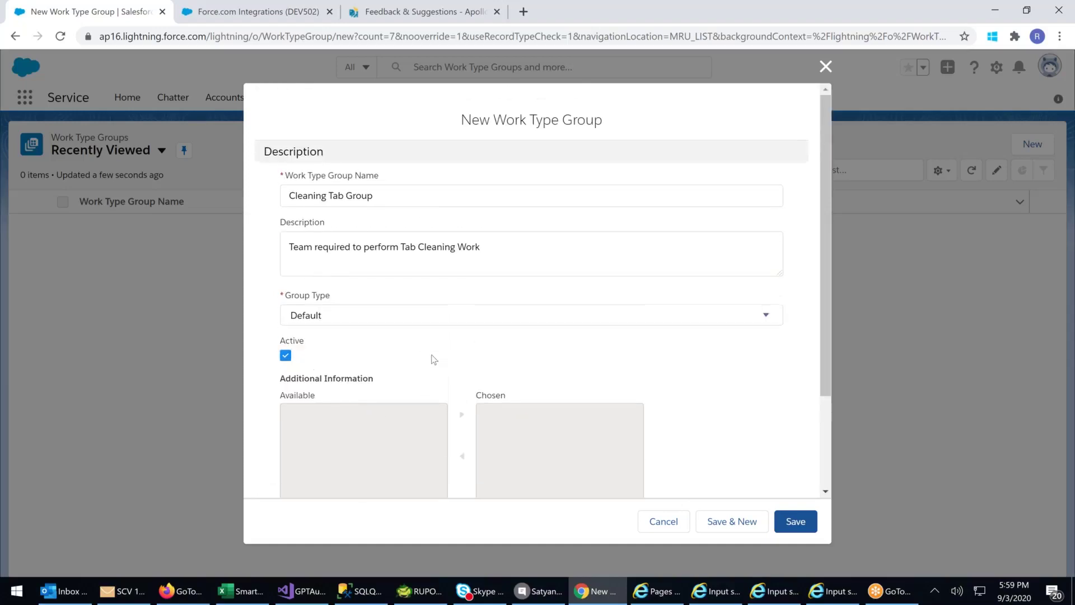
{"action": "scroll", "coordinate": [432, 360], "scroll_direction": "down", "scroll_amount": 1}
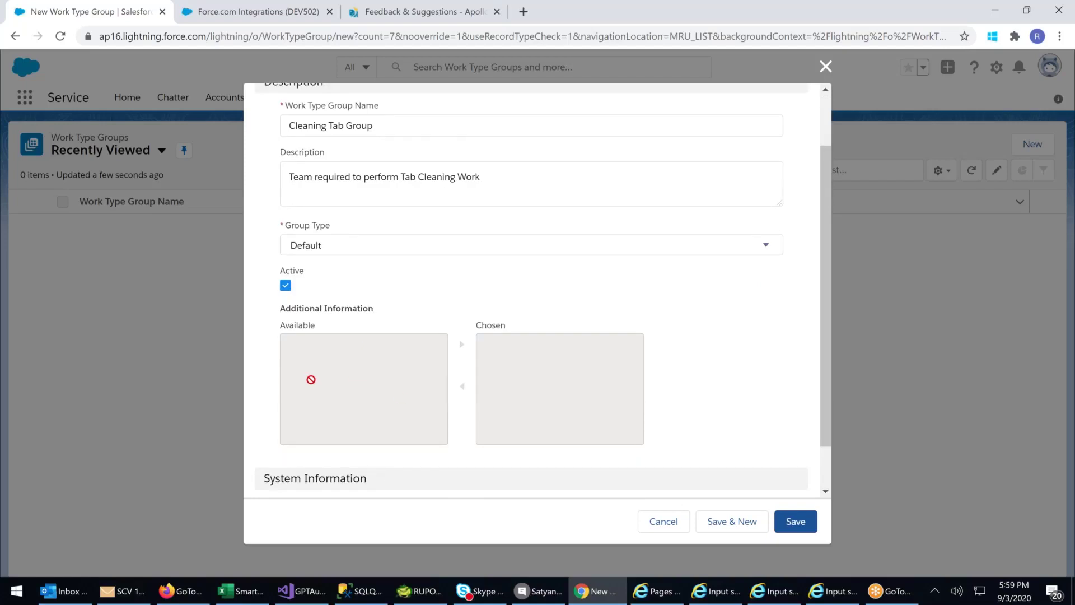
{"action": "scroll", "coordinate": [399, 358], "scroll_direction": "up", "scroll_amount": 1}
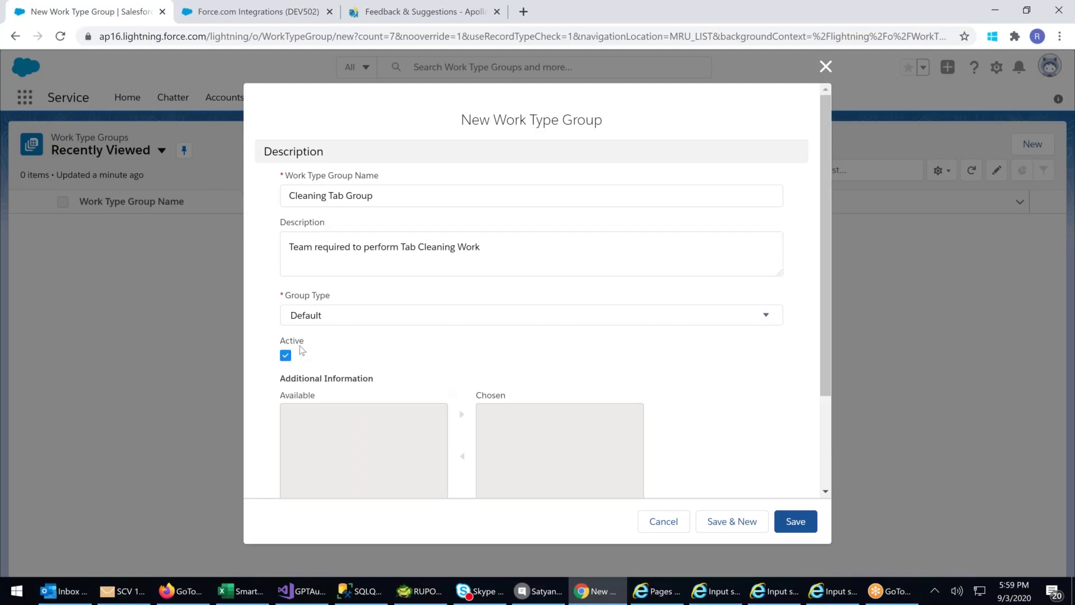
- Save the Cleaning Tab Group record and show its related lists
{"action": "left_click", "coordinate": [798, 523]}
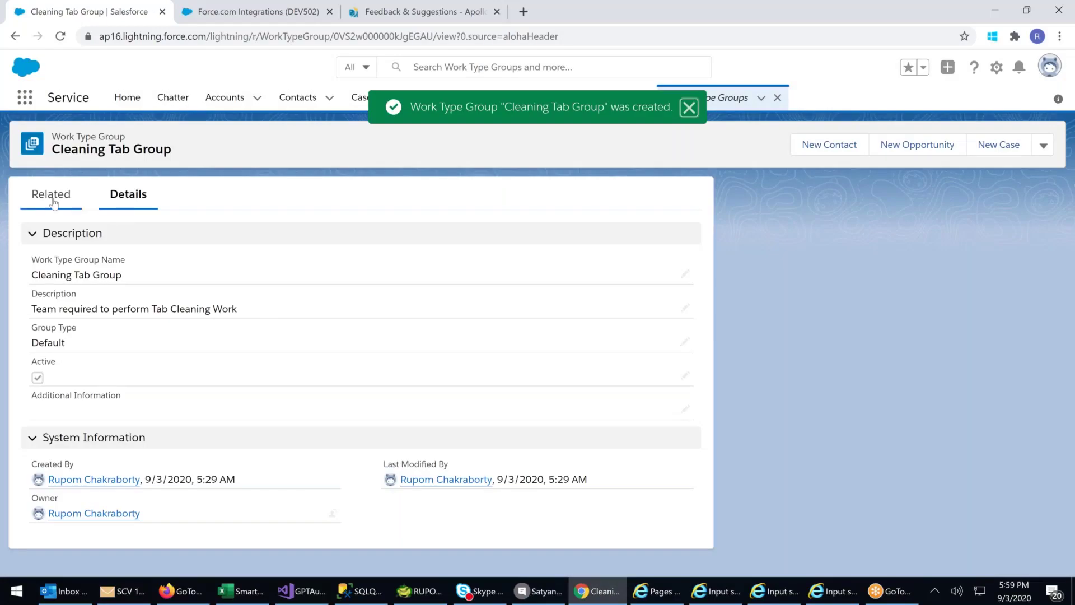
{"action": "left_click", "coordinate": [53, 201]}
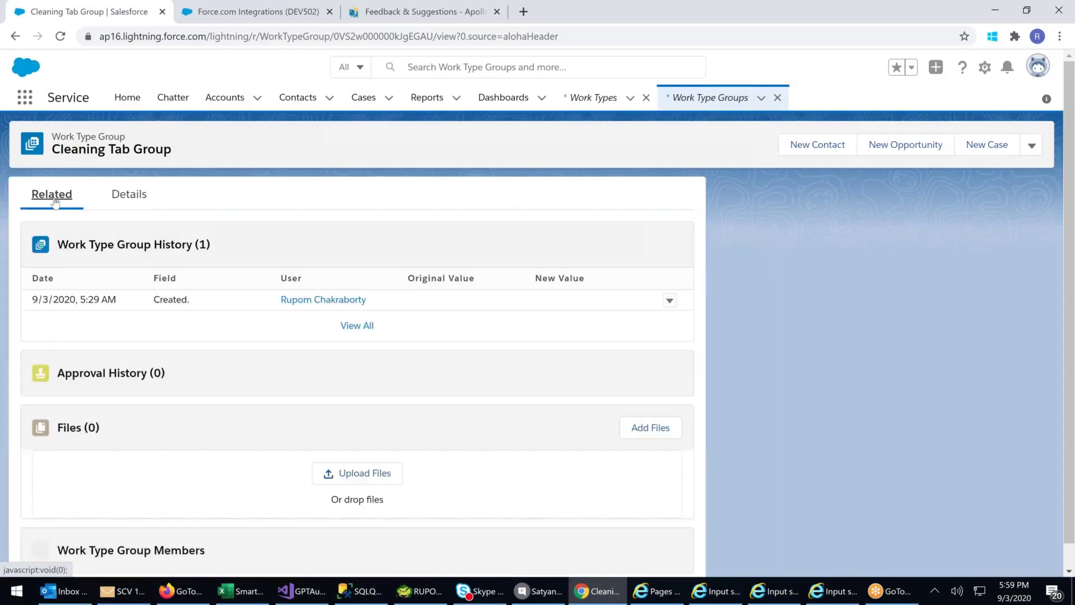
{"action": "scroll", "coordinate": [249, 311], "scroll_direction": "down", "scroll_amount": 1}
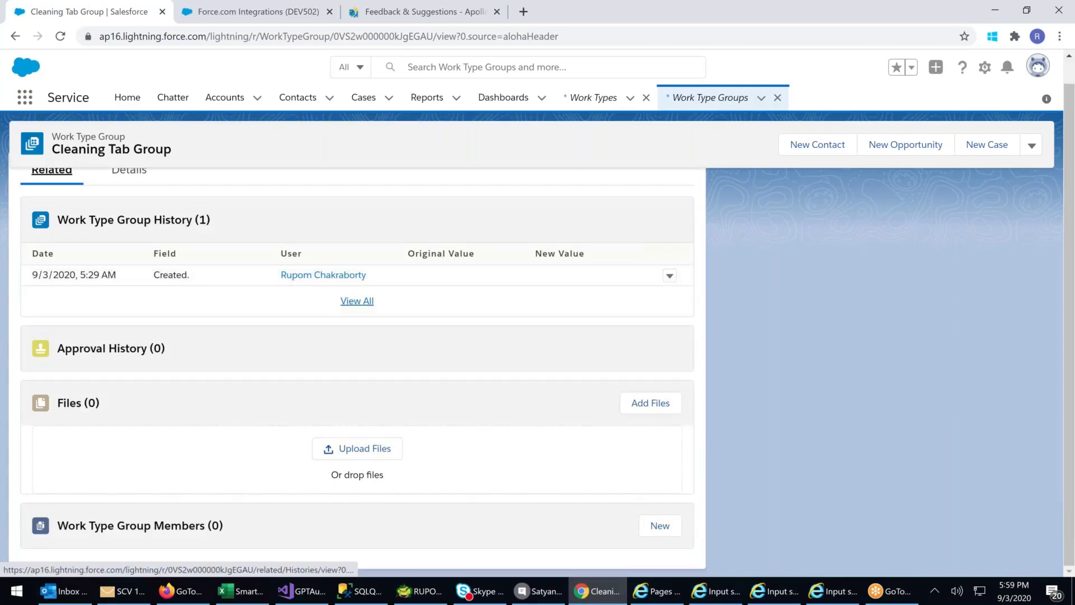
- Add a Work Type Group Member with work type Tab Cleaning and save it
{"action": "left_click", "coordinate": [660, 525]}
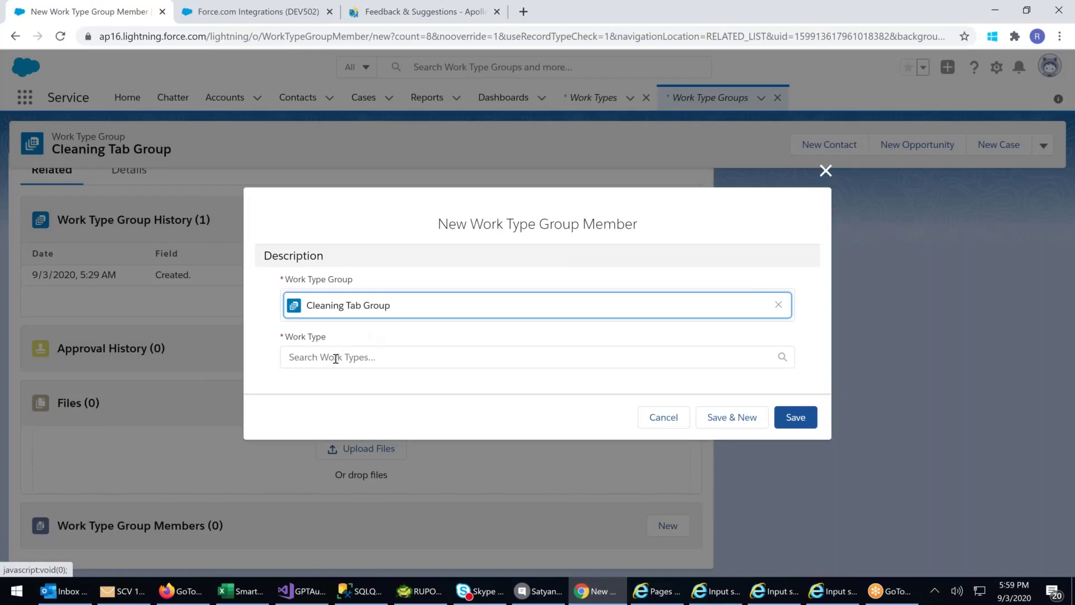
{"action": "left_click", "coordinate": [336, 357]}
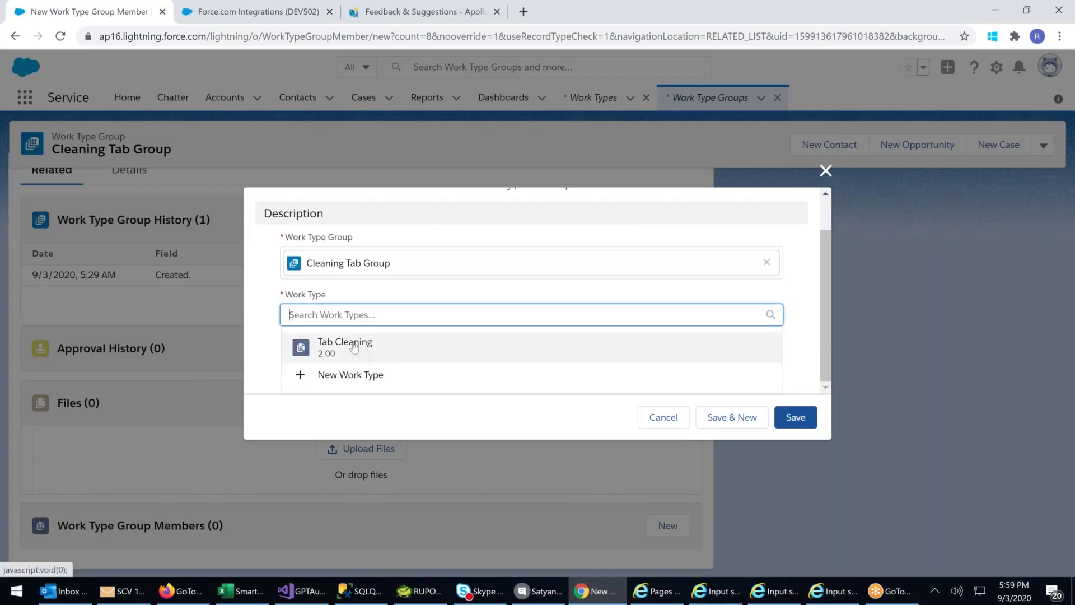
{"action": "left_click", "coordinate": [354, 348]}
{"action": "left_click", "coordinate": [794, 424]}
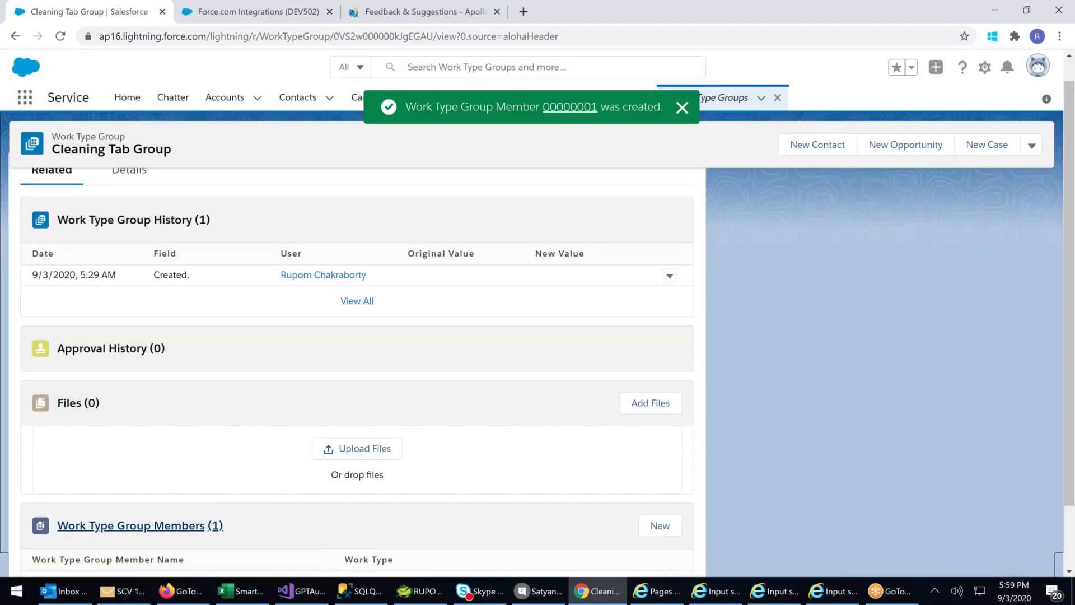
{"action": "scroll", "coordinate": [146, 476], "scroll_direction": "down", "scroll_amount": 1}
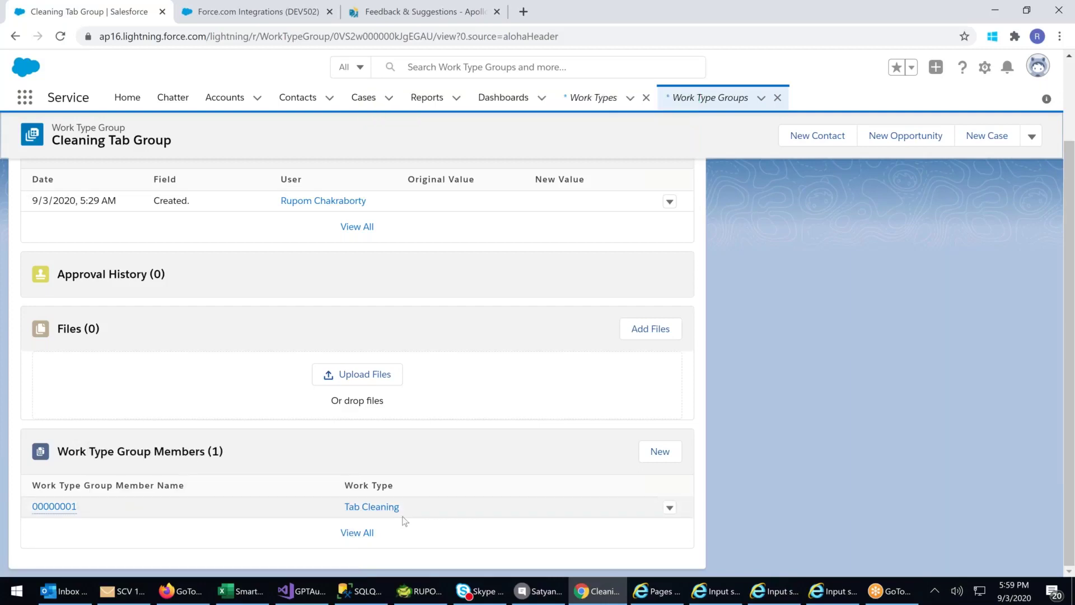
{"action": "left_click", "coordinate": [659, 451]}
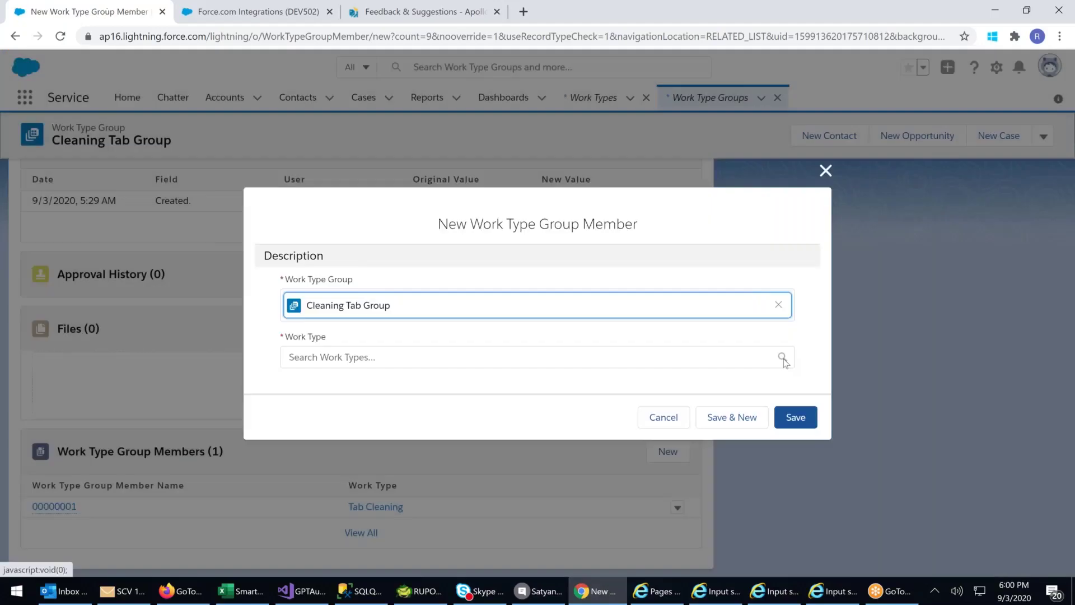
{"action": "left_click", "coordinate": [775, 304]}
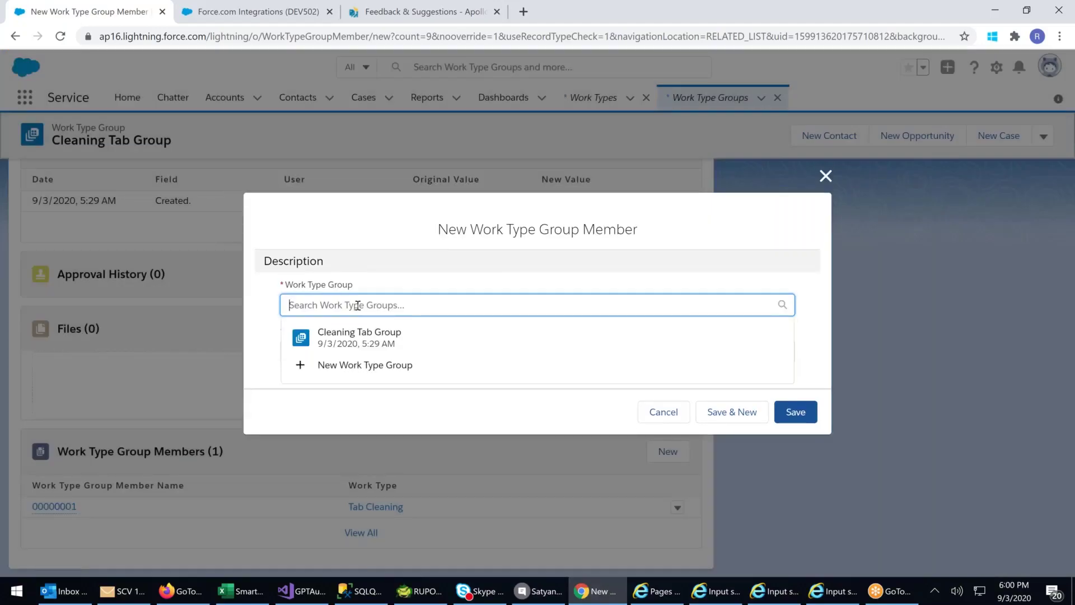
{"action": "left_click", "coordinate": [452, 274]}
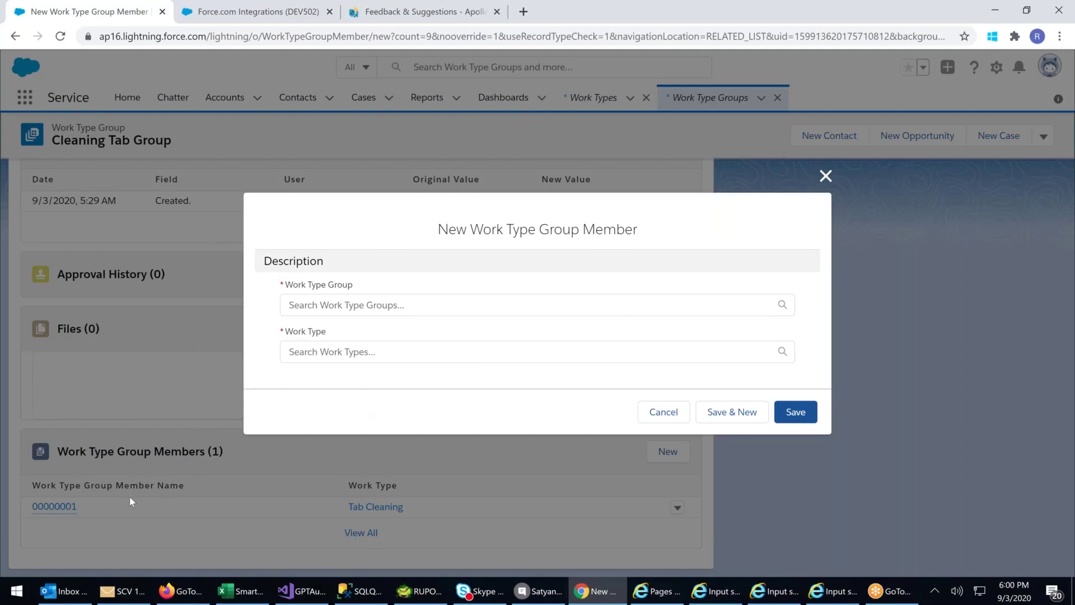
{"action": "left_click", "coordinate": [309, 356]}
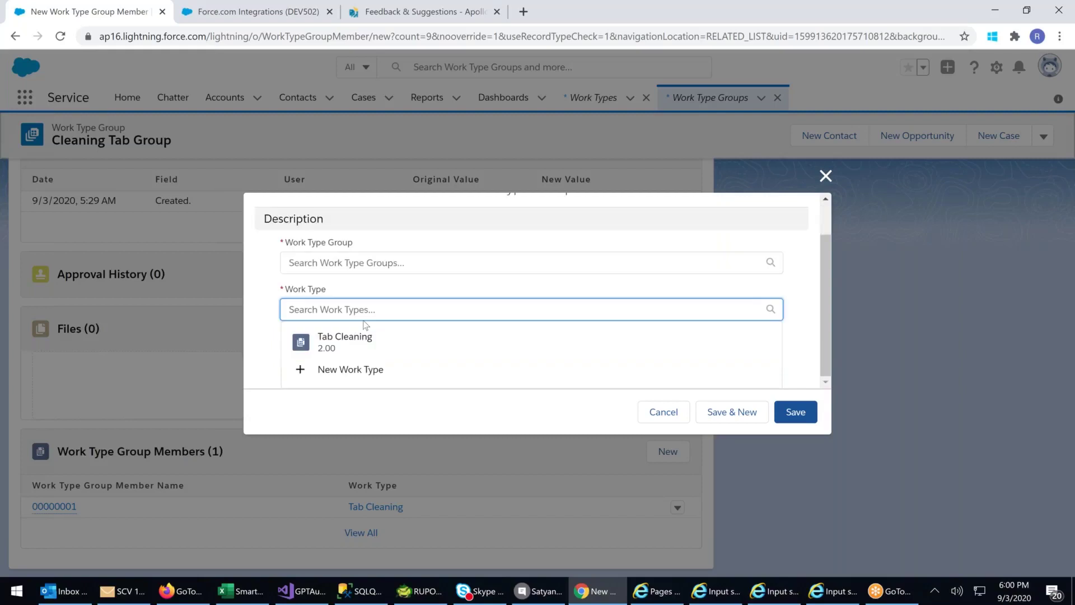
{"action": "left_click", "coordinate": [359, 262]}
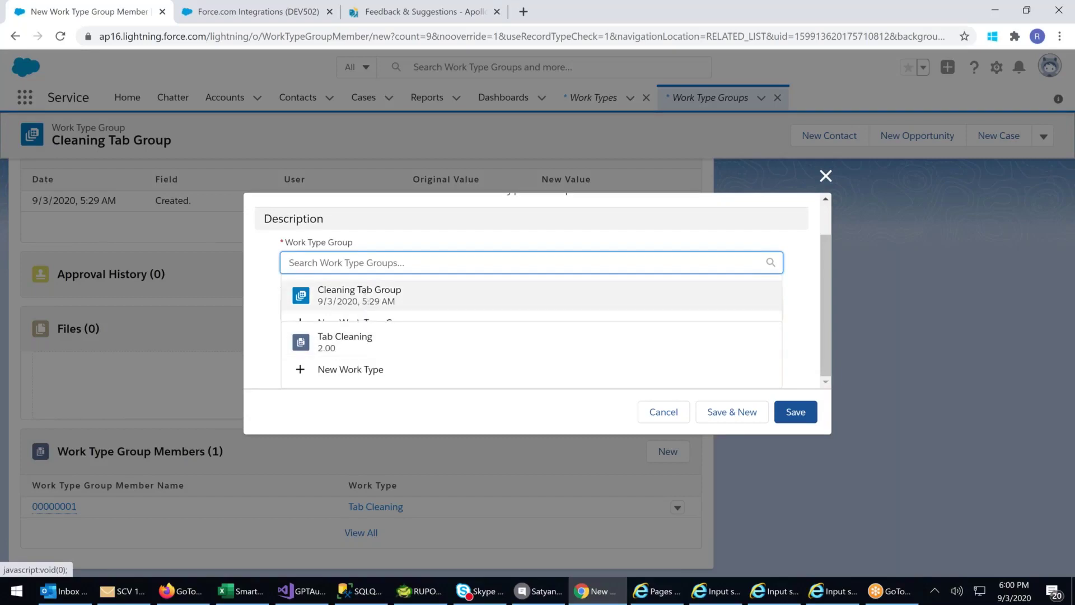
{"action": "left_click", "coordinate": [362, 293]}
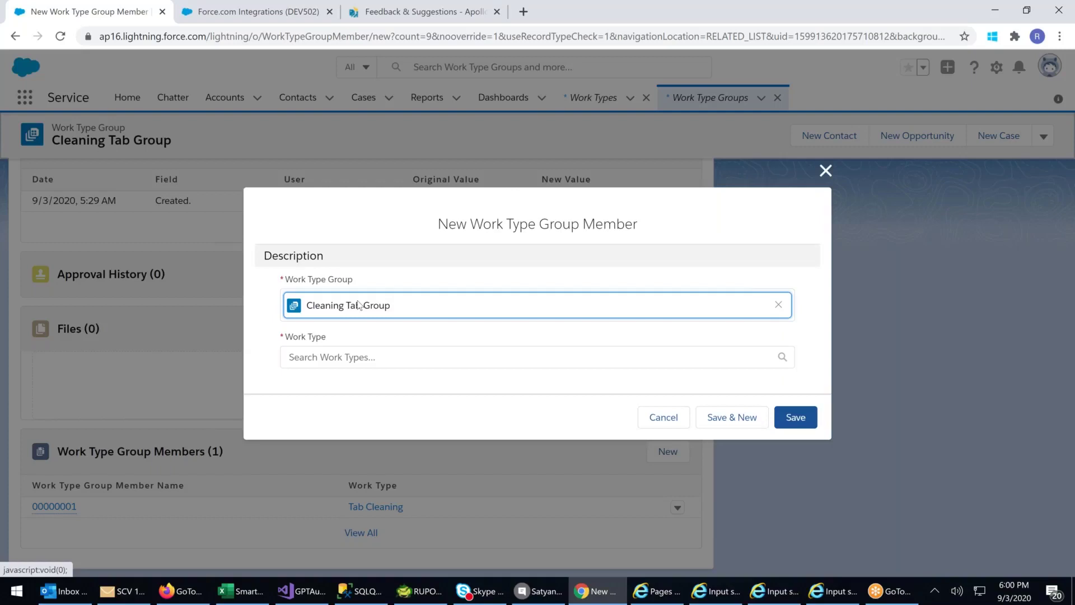
{"action": "left_click", "coordinate": [326, 357]}
{"action": "left_click", "coordinate": [199, 374]}
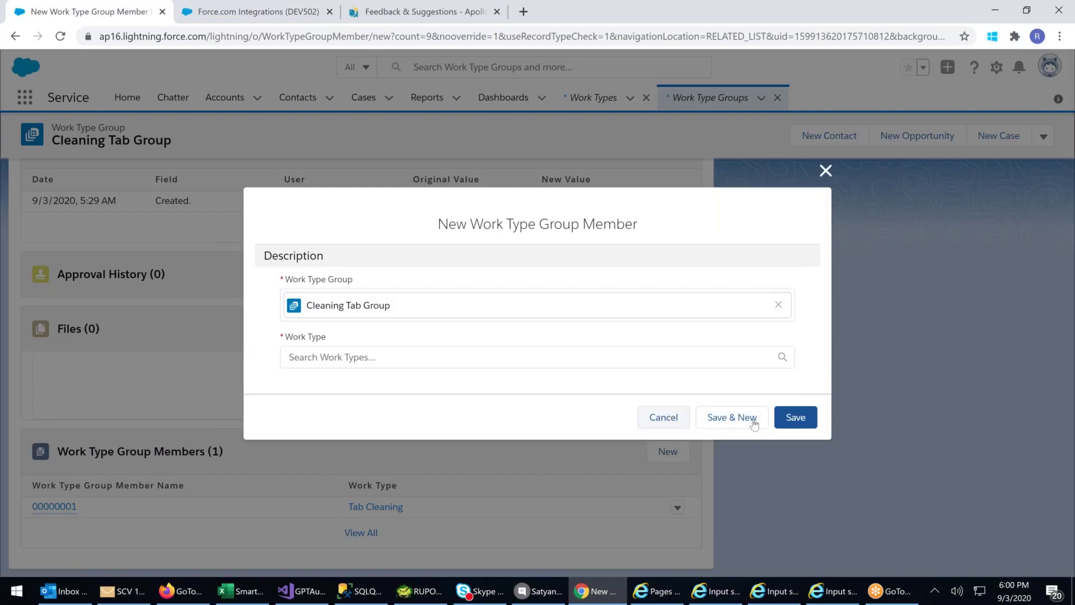
{"action": "left_click", "coordinate": [669, 421]}
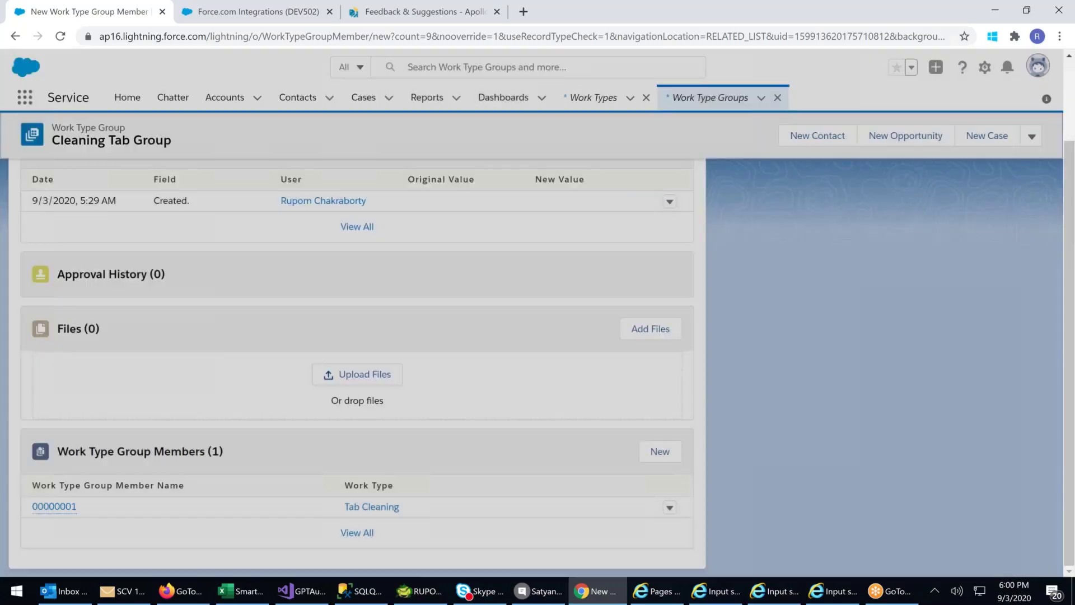
- Attach the existing file SFDC_Technical_Course_Details to Cleaning Tab Group, then view its Details
{"action": "scroll", "coordinate": [207, 414], "scroll_direction": "down", "scroll_amount": 1}
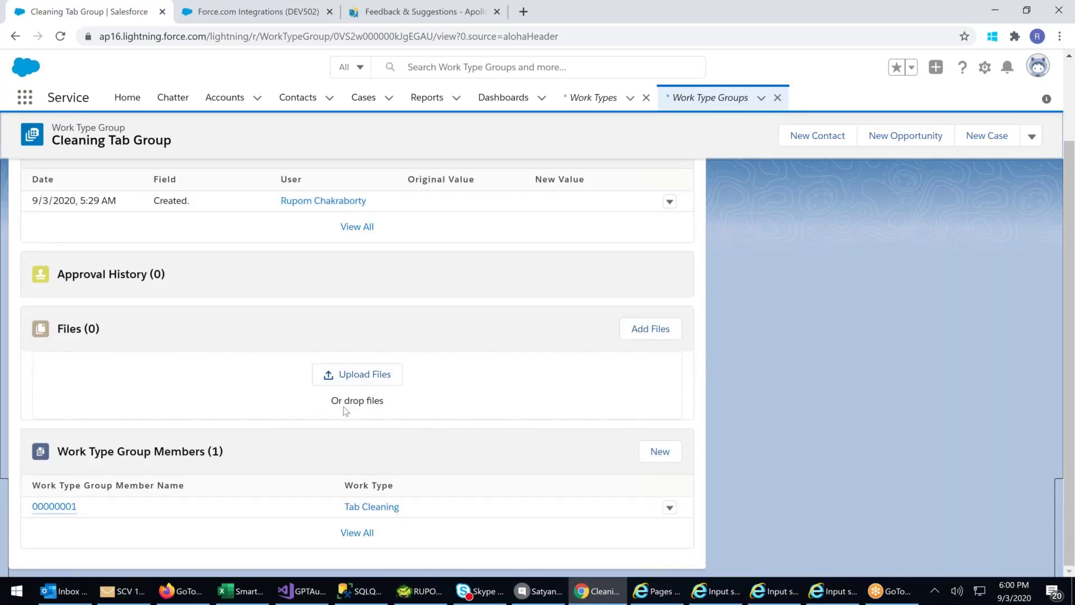
{"action": "left_click", "coordinate": [649, 331]}
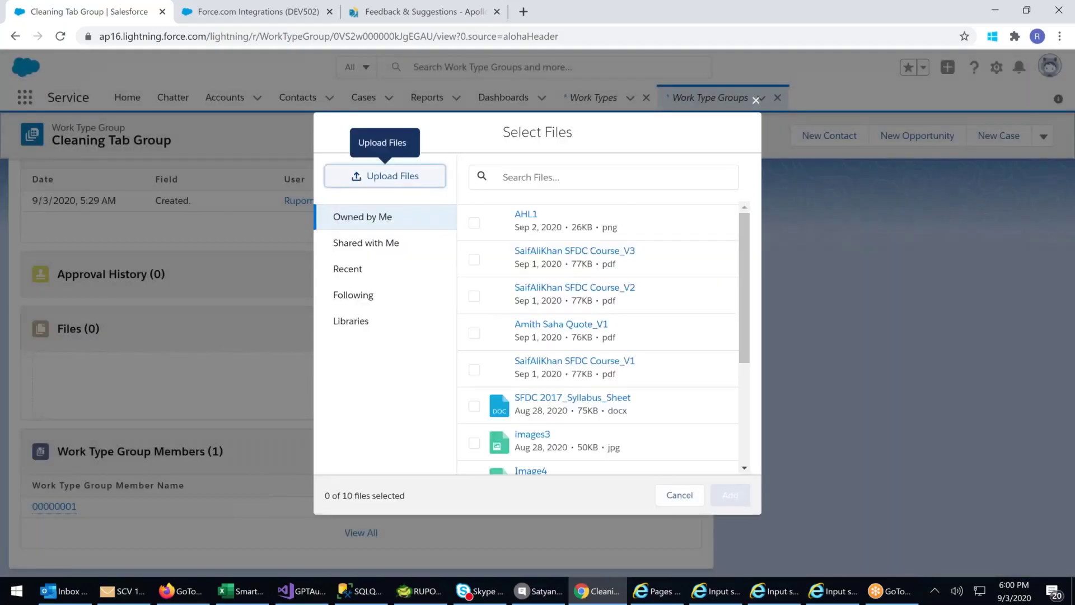
{"action": "left_click", "coordinate": [393, 176]}
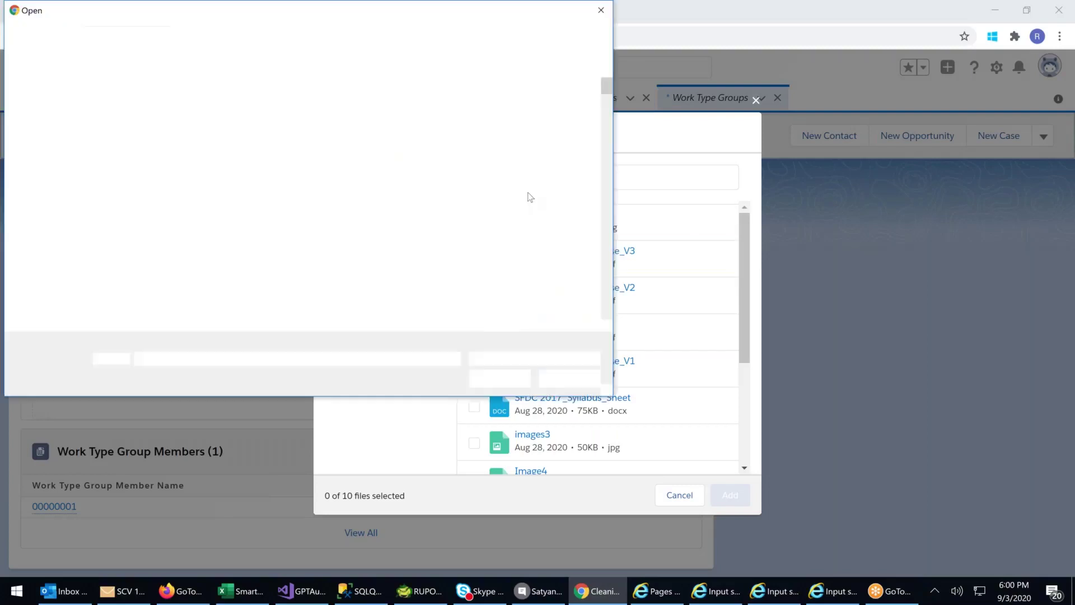
{"action": "scroll", "coordinate": [175, 228], "scroll_direction": "down", "scroll_amount": 3}
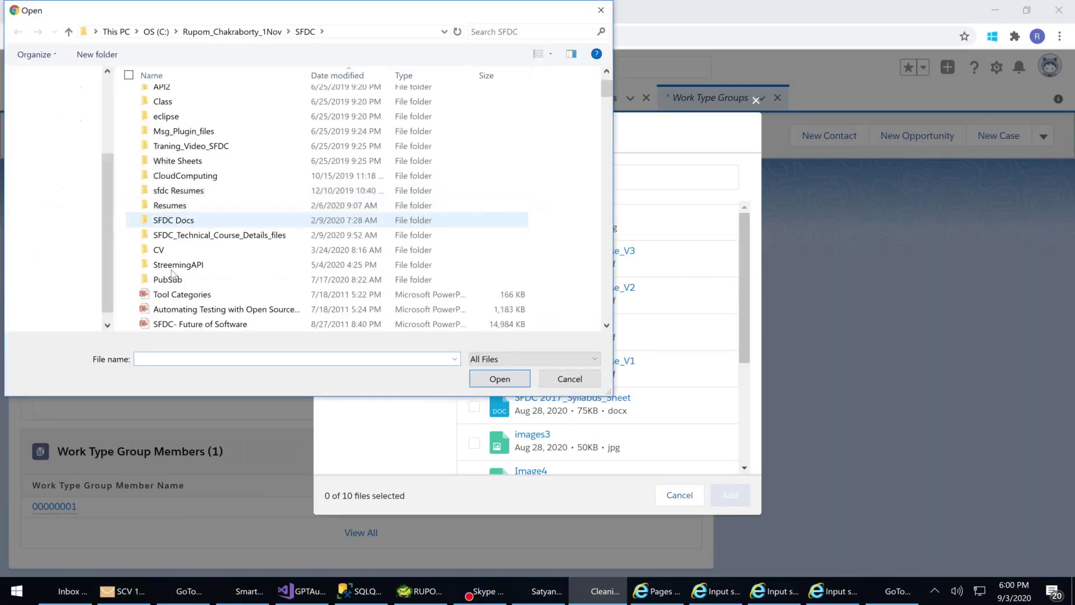
{"action": "left_click", "coordinate": [600, 12]}
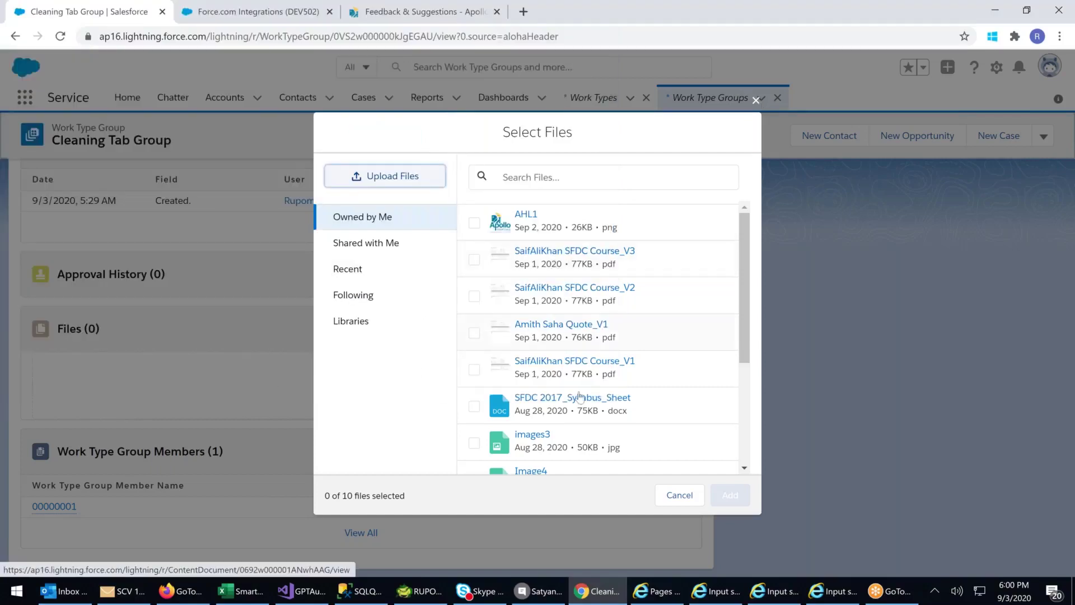
{"action": "scroll", "coordinate": [581, 371], "scroll_direction": "down", "scroll_amount": 3}
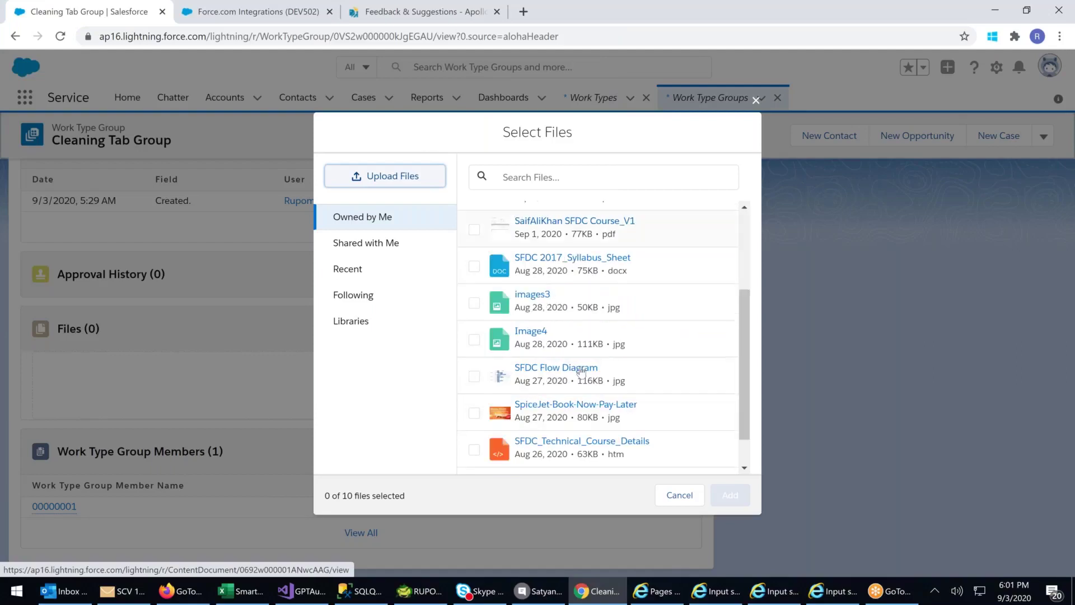
{"action": "left_click", "coordinate": [583, 452]}
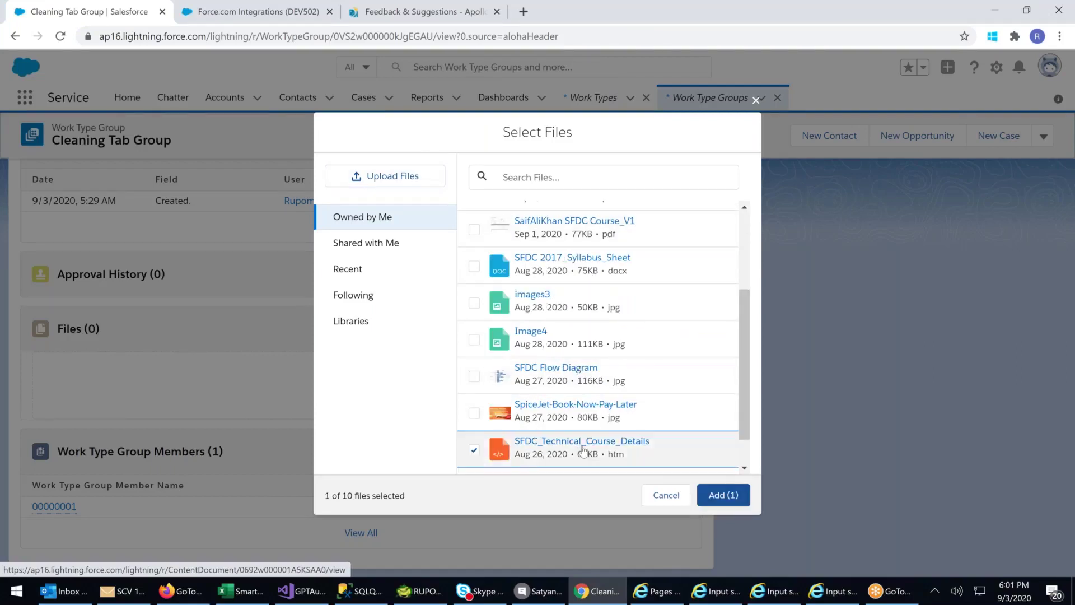
{"action": "left_click", "coordinate": [715, 495]}
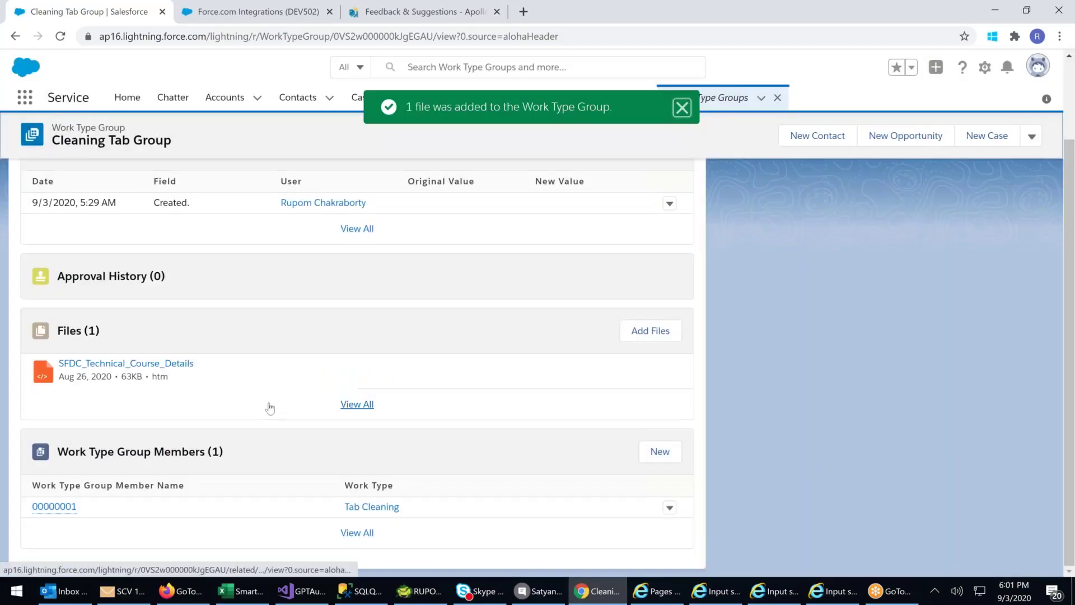
{"action": "scroll", "coordinate": [114, 367], "scroll_direction": "up", "scroll_amount": 2}
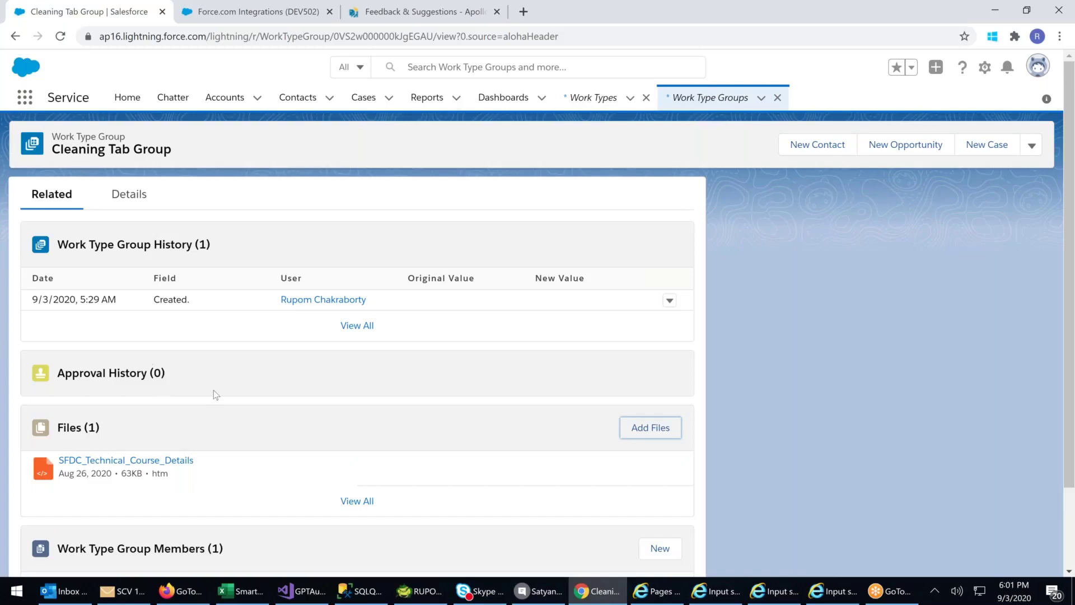
{"action": "left_click", "coordinate": [129, 205]}
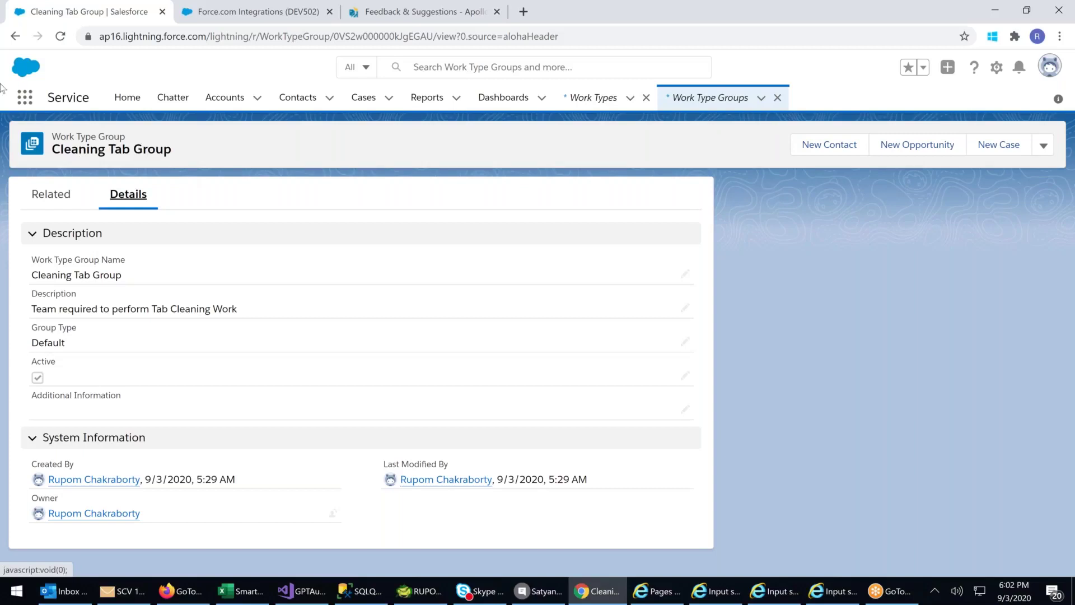
- Go to the Service Resources list from the App Launcher's All Items view
{"action": "left_click", "coordinate": [24, 97]}
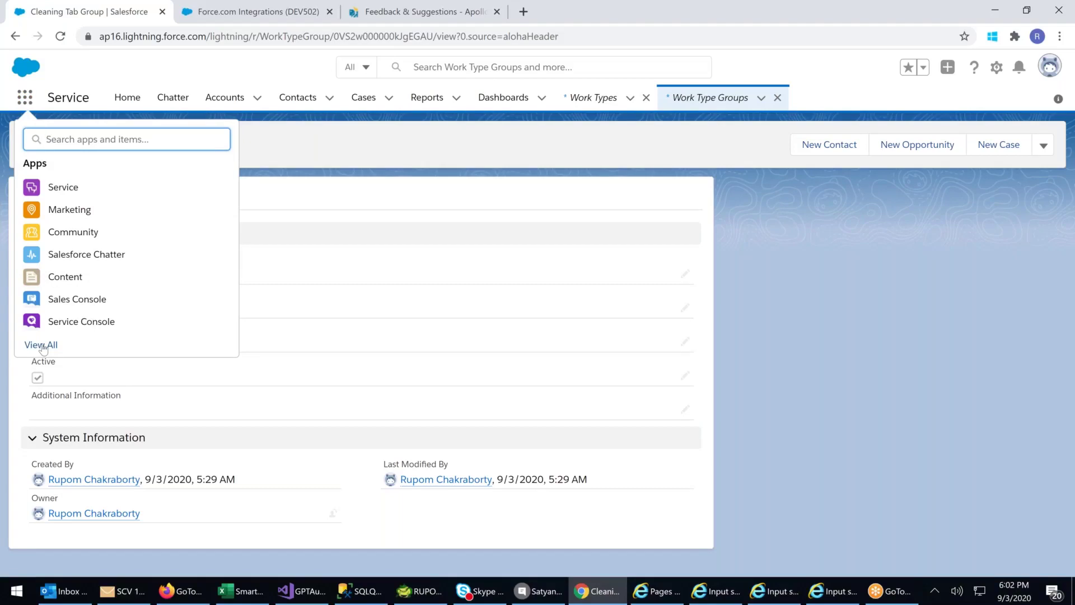
{"action": "left_click", "coordinate": [43, 347]}
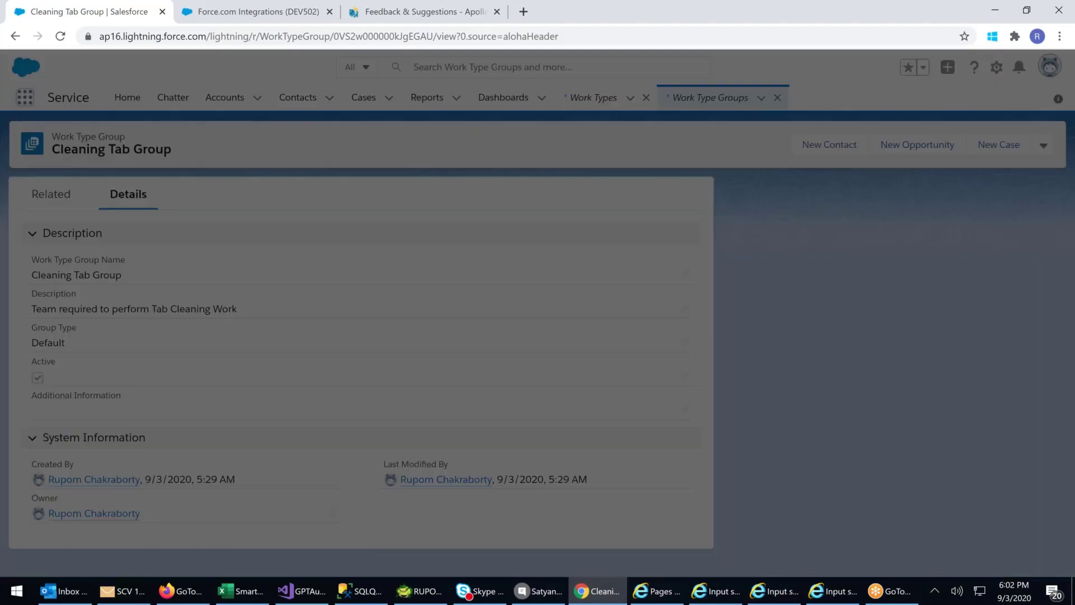
{"action": "scroll", "coordinate": [859, 277], "scroll_direction": "down", "scroll_amount": 10}
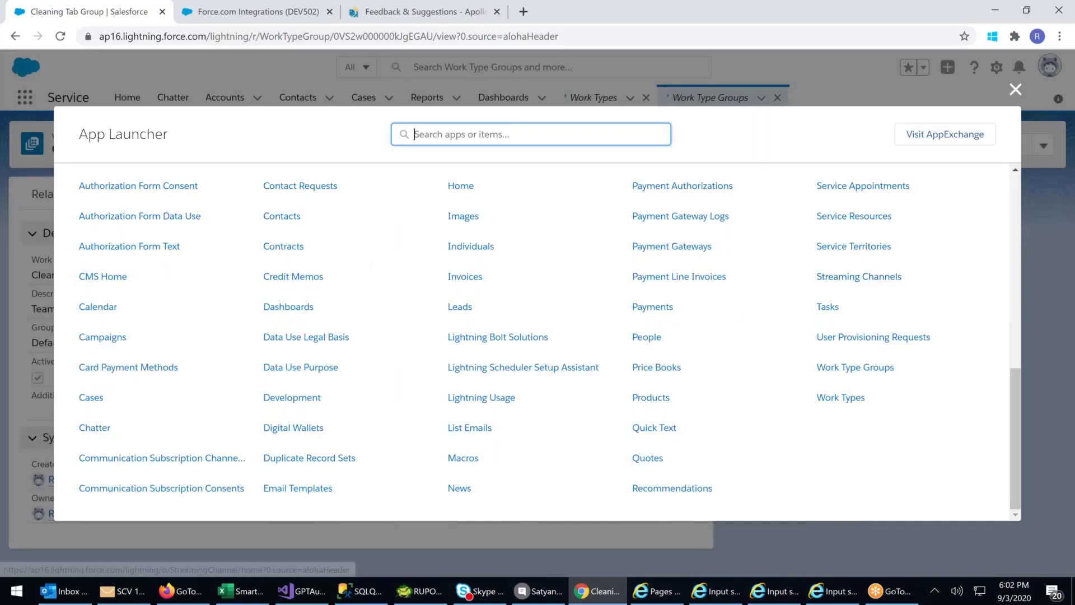
{"action": "scroll", "coordinate": [859, 277], "scroll_direction": "up", "scroll_amount": 1}
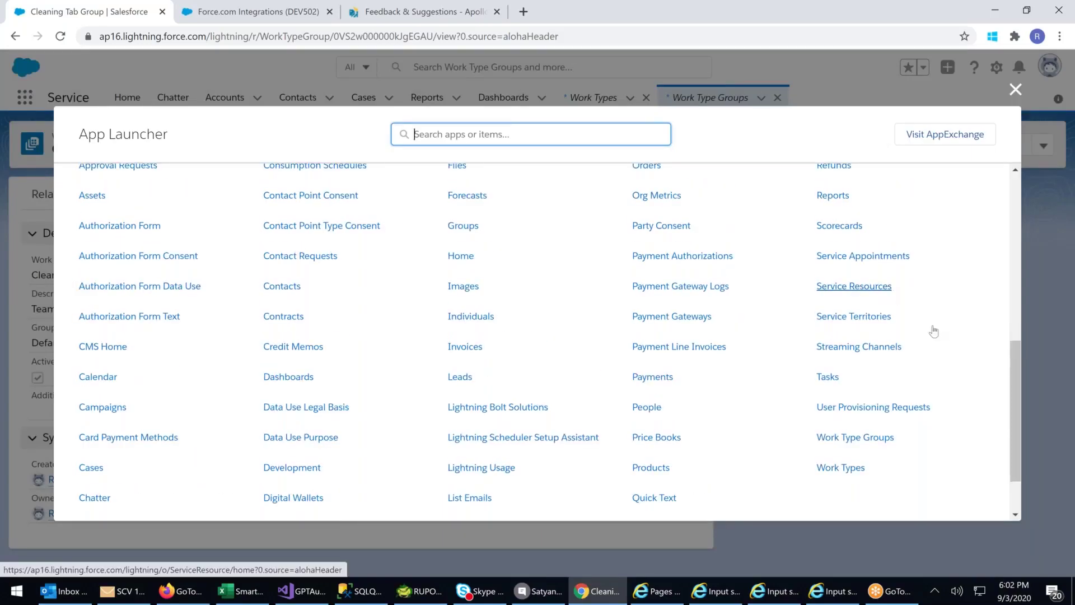
{"action": "scroll", "coordinate": [931, 335], "scroll_direction": "up", "scroll_amount": 1}
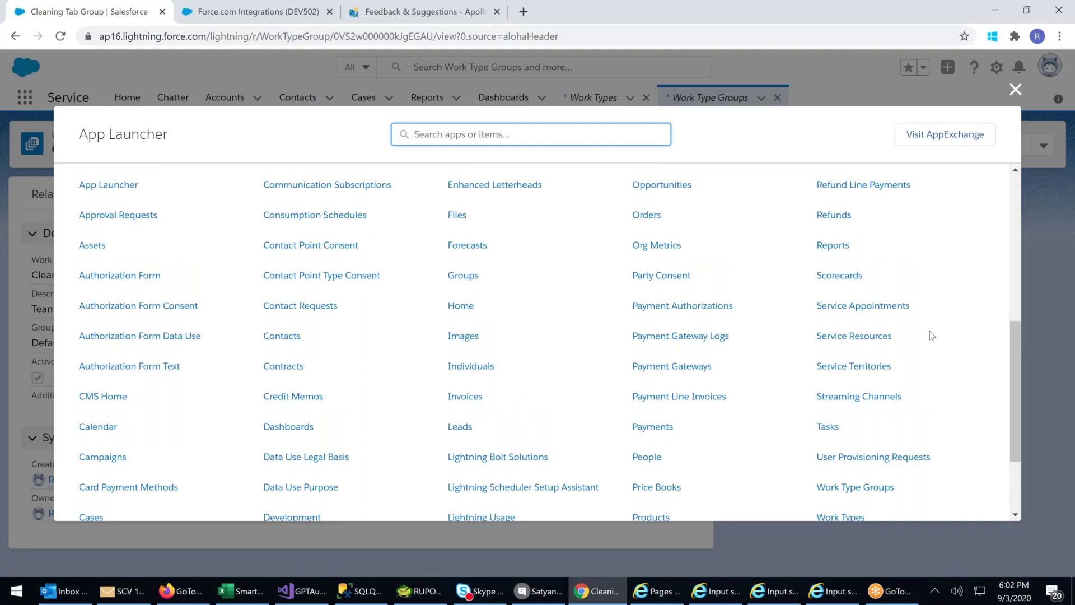
{"action": "scroll", "coordinate": [932, 335], "scroll_direction": "down", "scroll_amount": 2}
{"action": "scroll", "coordinate": [876, 402], "scroll_direction": "up", "scroll_amount": 2}
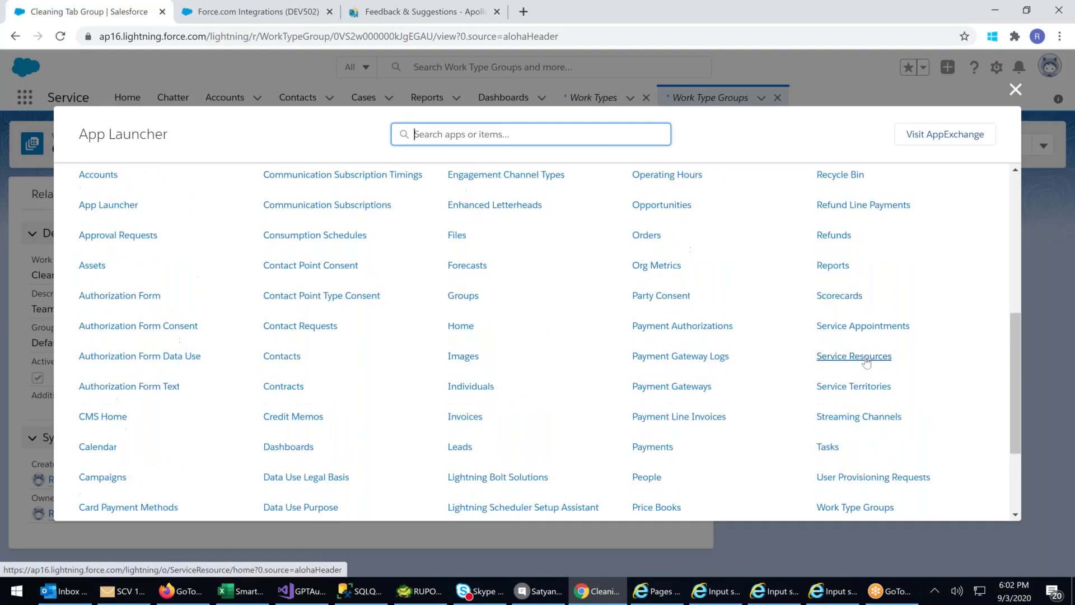
{"action": "left_click", "coordinate": [866, 362]}
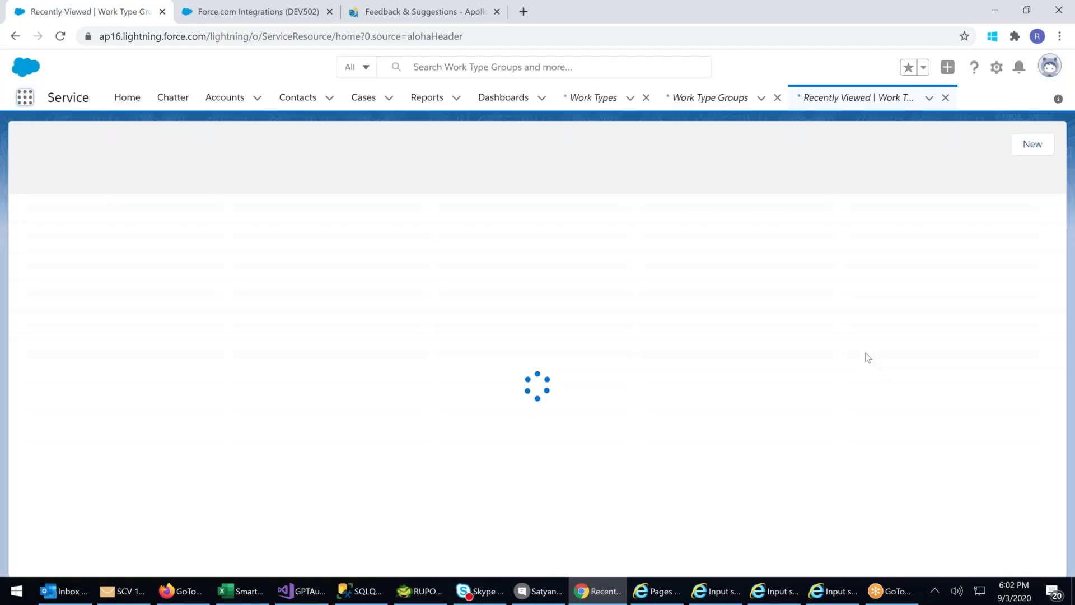
- Start a new Technician service resource named Electrician, correcting the misspelt 'Electrecian'
{"action": "left_click", "coordinate": [1026, 147]}
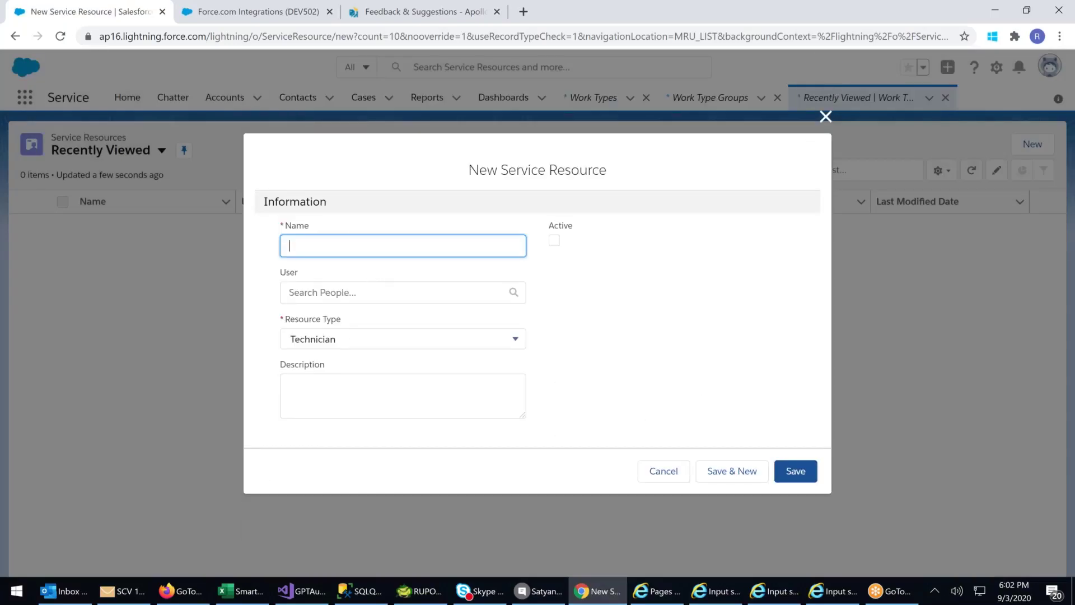
{"action": "left_click", "coordinate": [428, 339]}
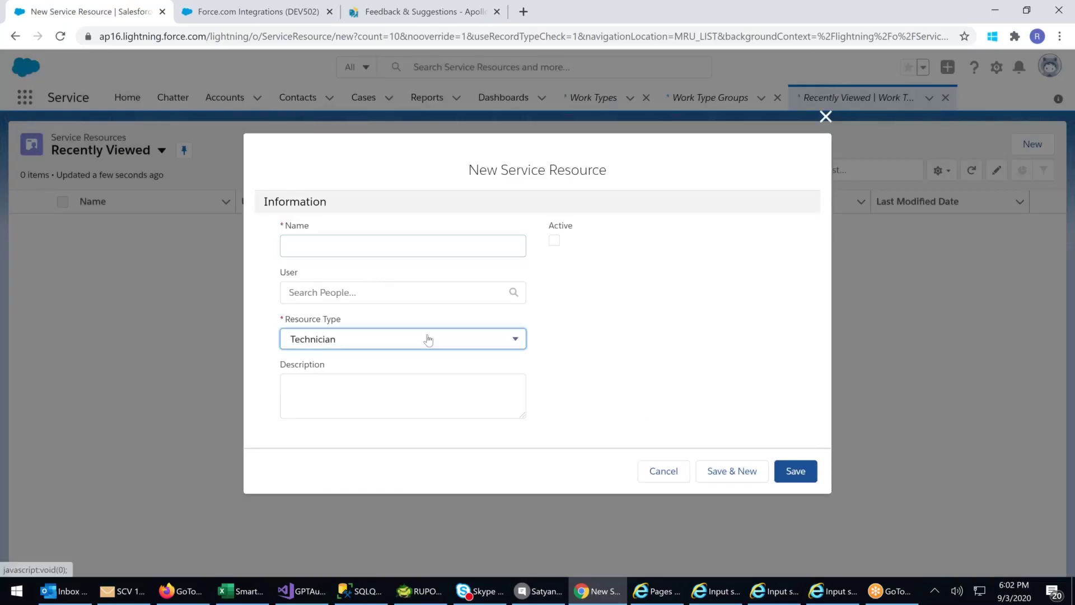
{"action": "left_click", "coordinate": [586, 333]}
{"action": "left_click", "coordinate": [308, 240]}
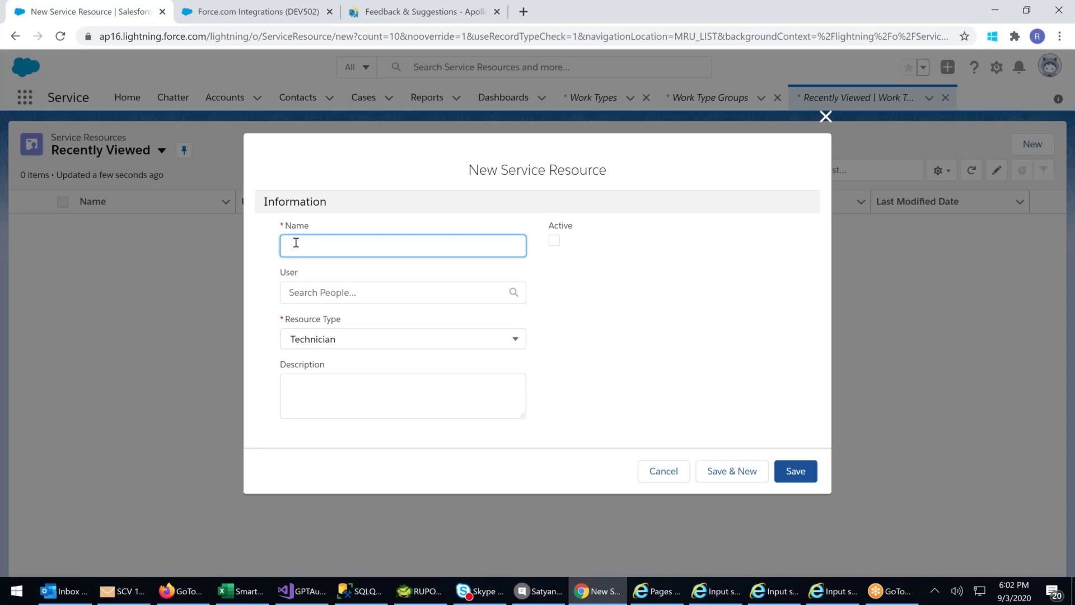
{"action": "type", "text": "Electrecian"}
{"action": "right_click", "coordinate": [308, 244]}
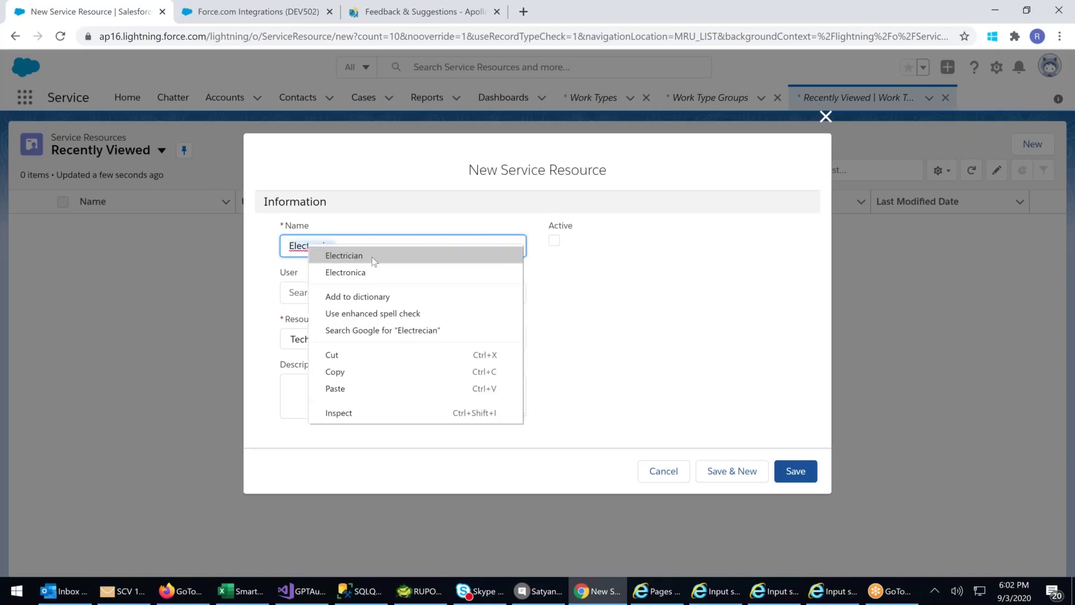
{"action": "left_click", "coordinate": [369, 253]}
- Link the resource to the suggested user, add description 'gdfgdh', and save it
{"action": "left_click", "coordinate": [328, 292]}
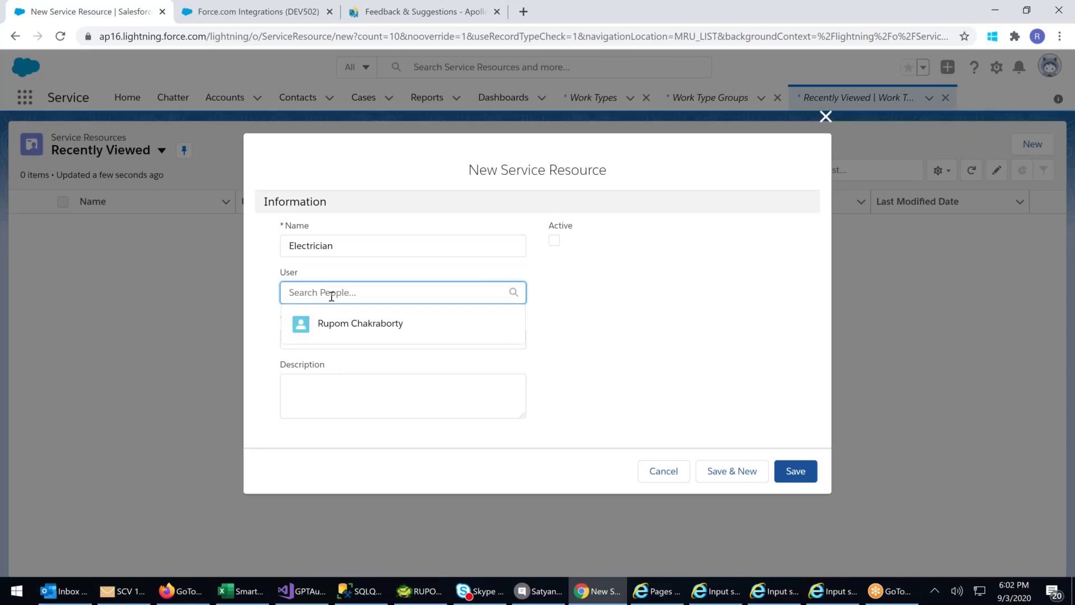
{"action": "left_click", "coordinate": [346, 333]}
{"action": "left_click", "coordinate": [345, 351]}
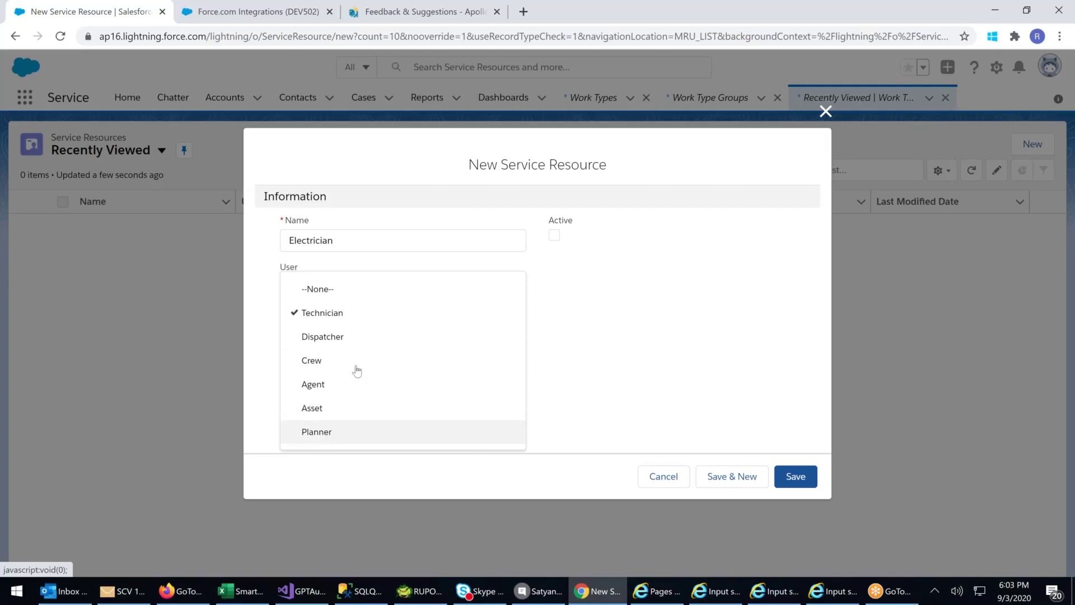
{"action": "left_click", "coordinate": [326, 313]}
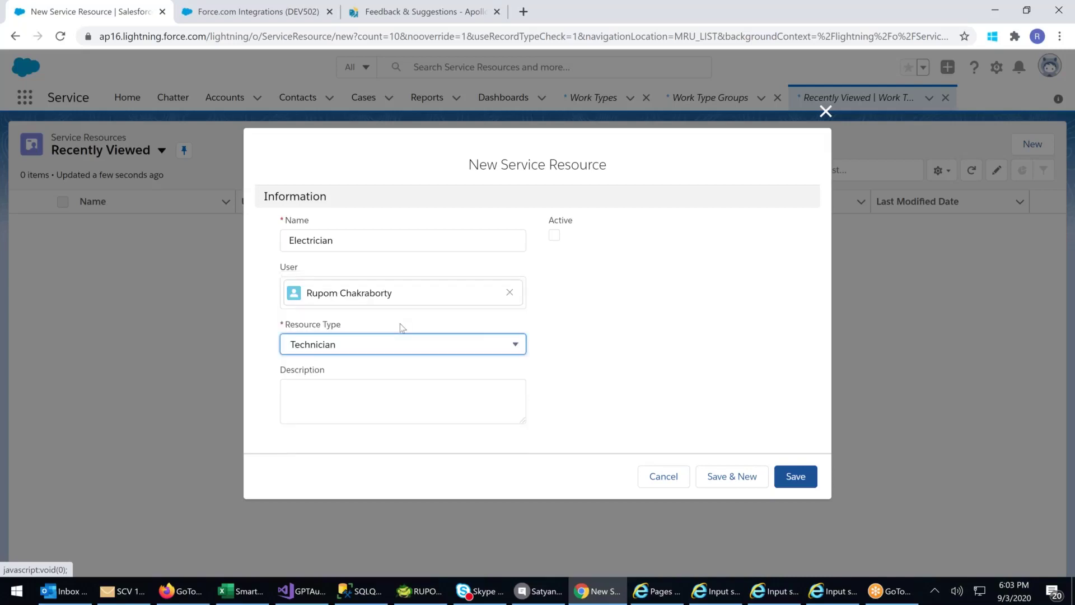
{"action": "left_click", "coordinate": [327, 385]}
{"action": "type", "text": "gdfgdh"}
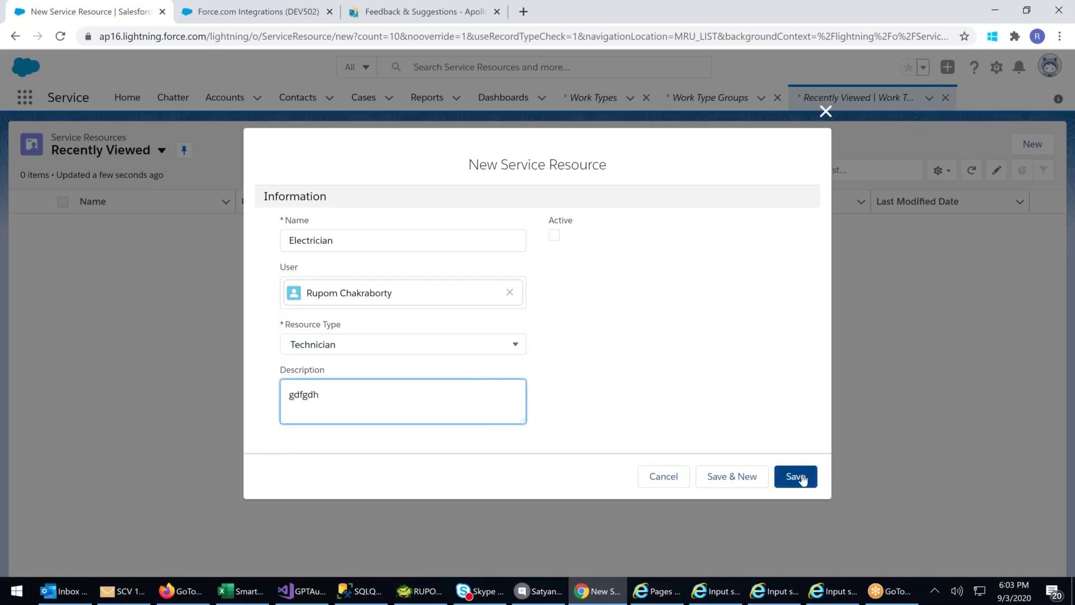
{"action": "left_click", "coordinate": [803, 477]}
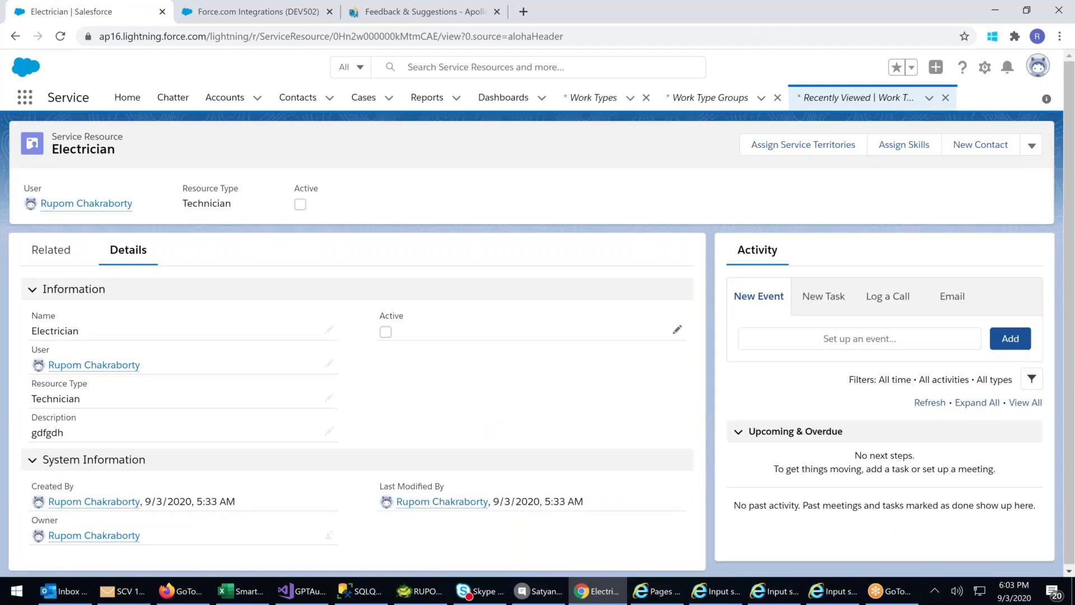
- Tick Active on the Electrician resource and save, then open and close Assign Skills
{"action": "left_click", "coordinate": [676, 330]}
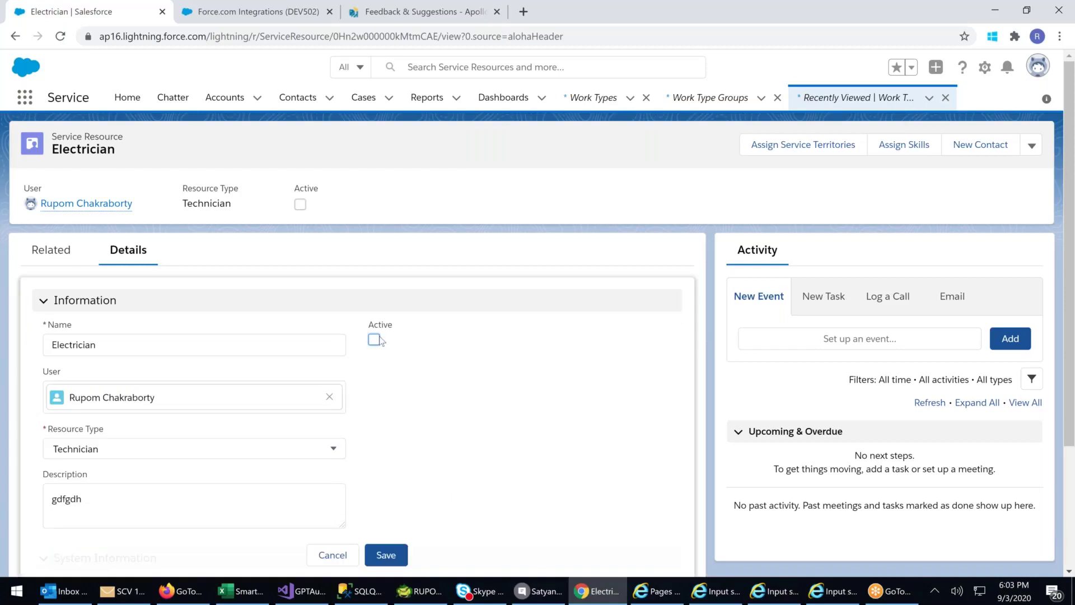
{"action": "left_click", "coordinate": [374, 340]}
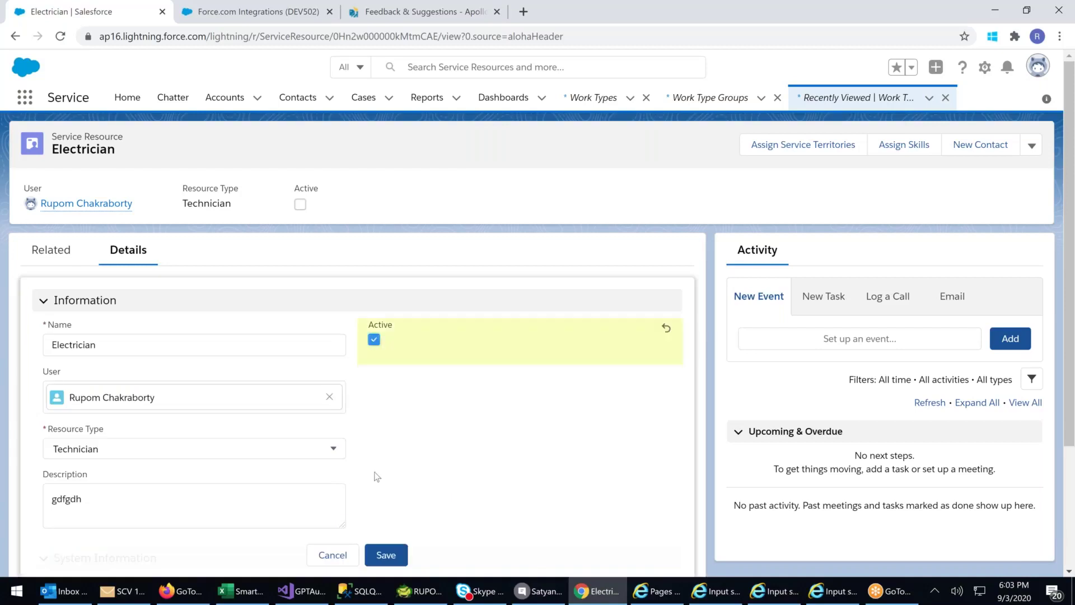
{"action": "left_click", "coordinate": [386, 555]}
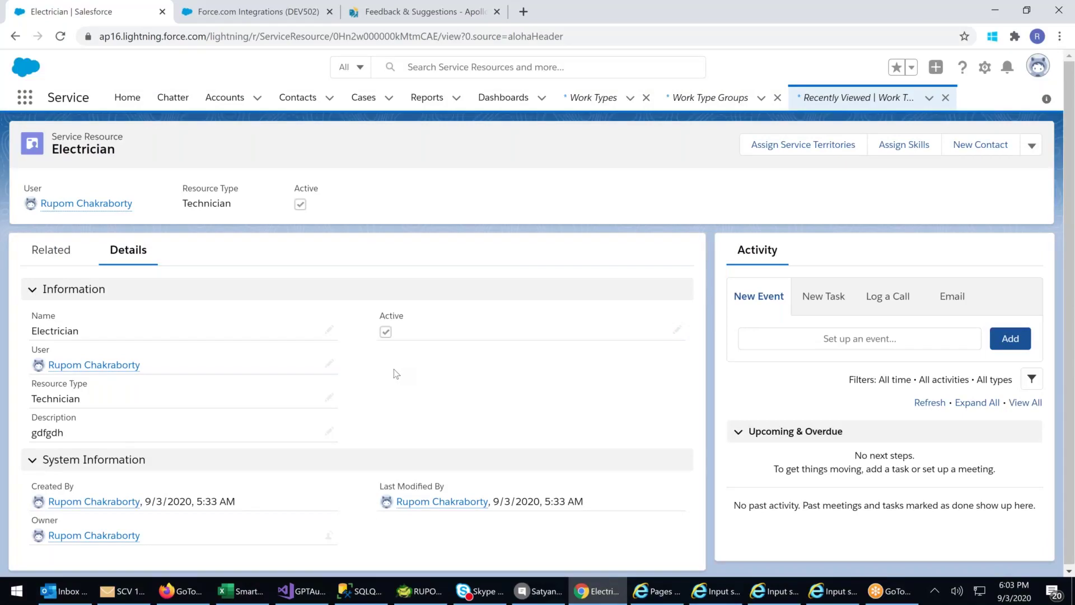
{"action": "left_click", "coordinate": [908, 152]}
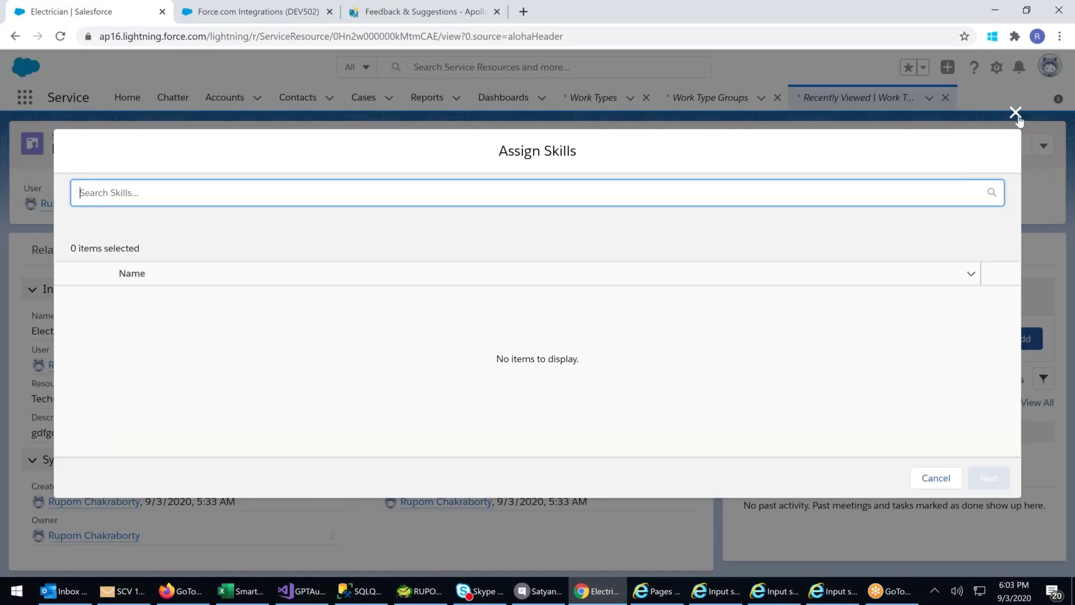
{"action": "left_click", "coordinate": [1016, 114]}
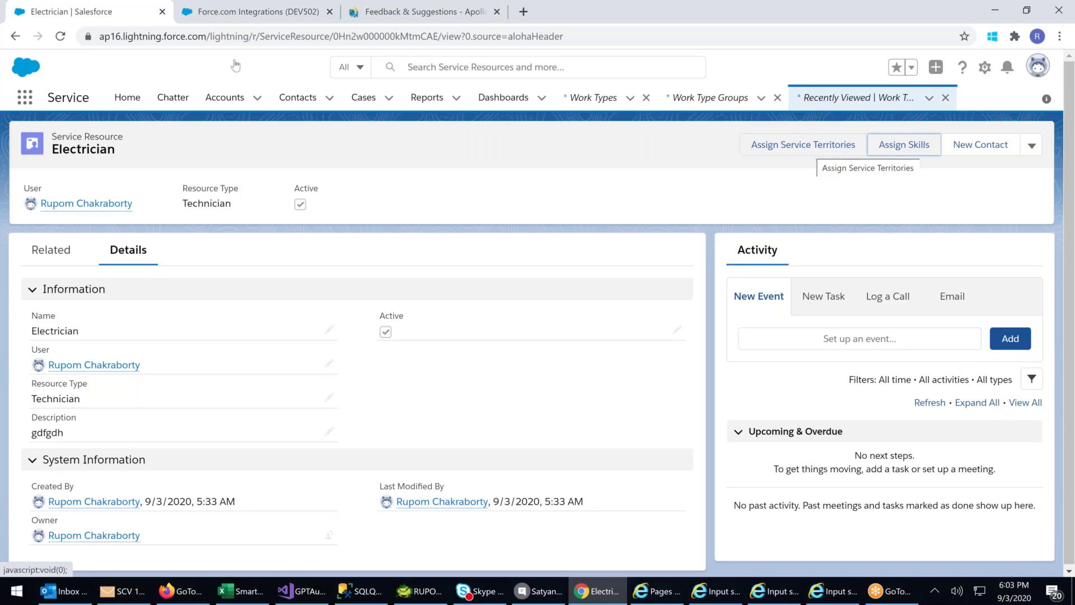
- Open Service Territories from the App Launcher's All Items and start a new territory
{"action": "left_click", "coordinate": [25, 97]}
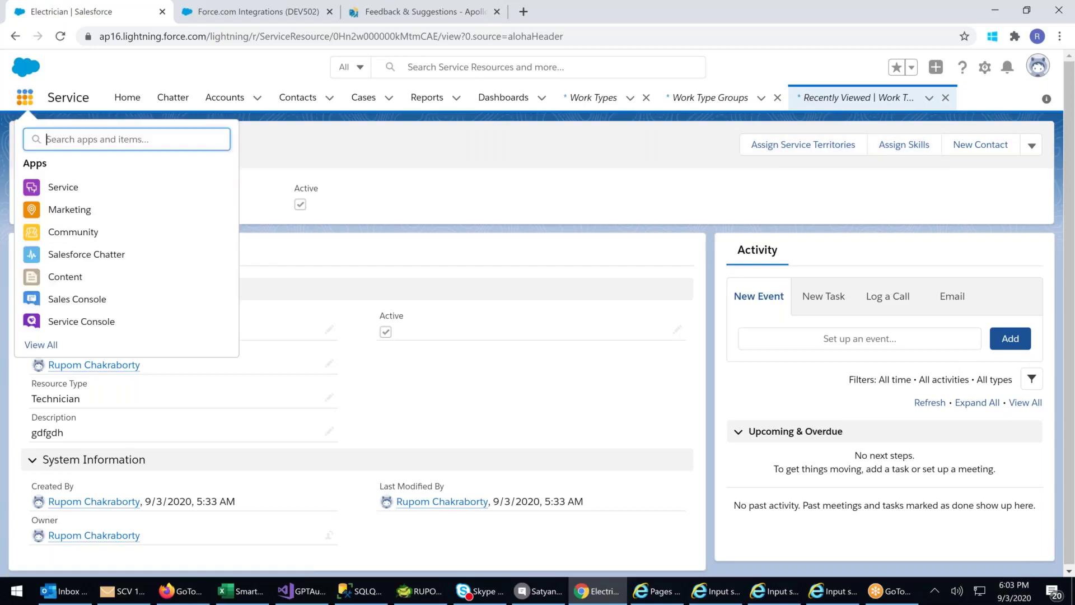
{"action": "left_click", "coordinate": [51, 346]}
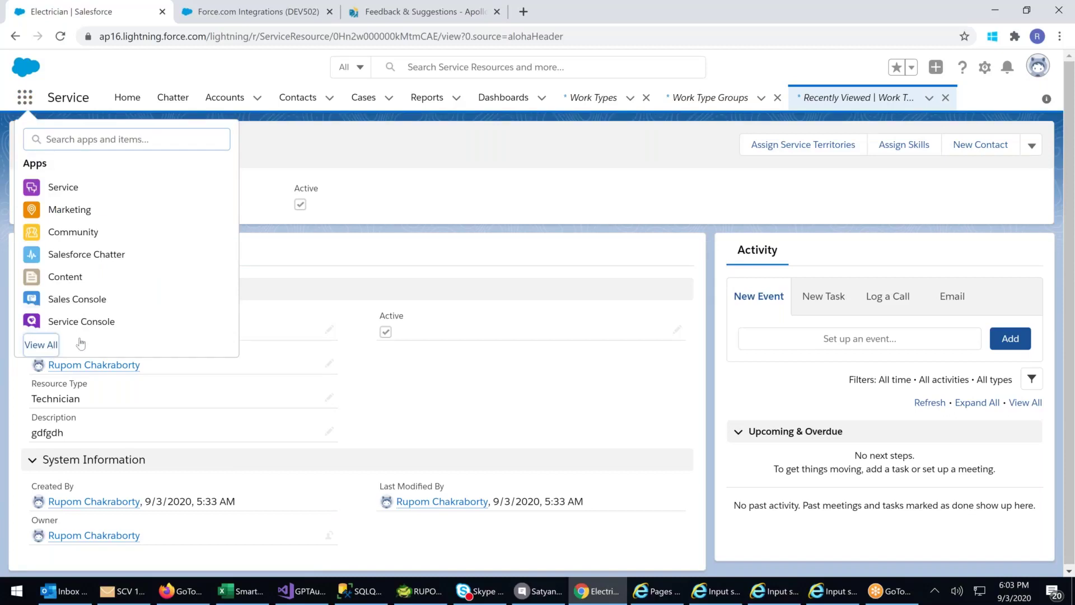
{"action": "scroll", "coordinate": [883, 367], "scroll_direction": "down", "scroll_amount": 5}
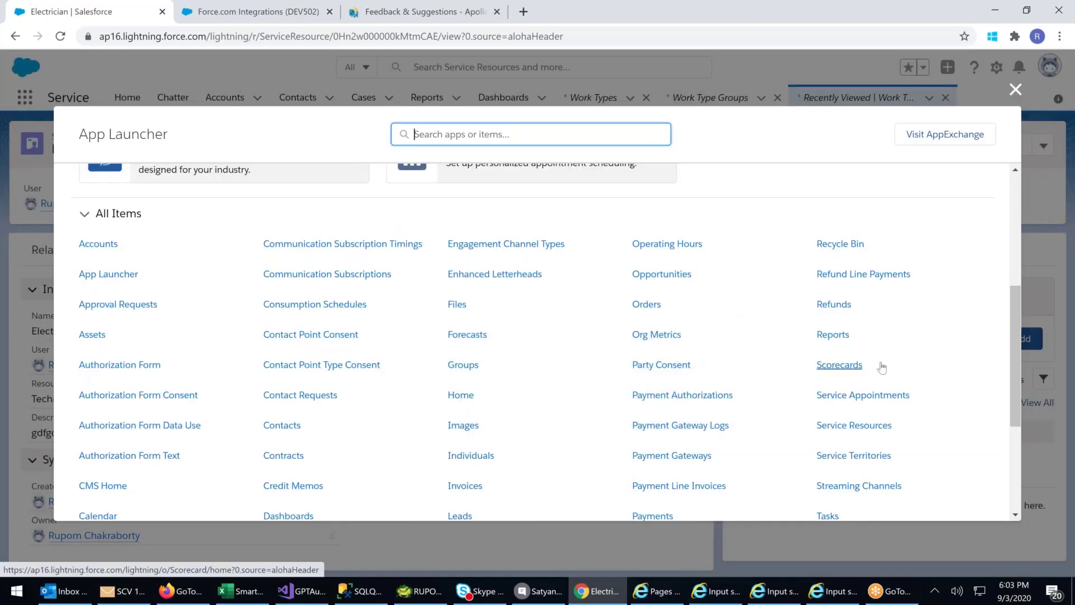
{"action": "scroll", "coordinate": [882, 367], "scroll_direction": "down", "scroll_amount": 2}
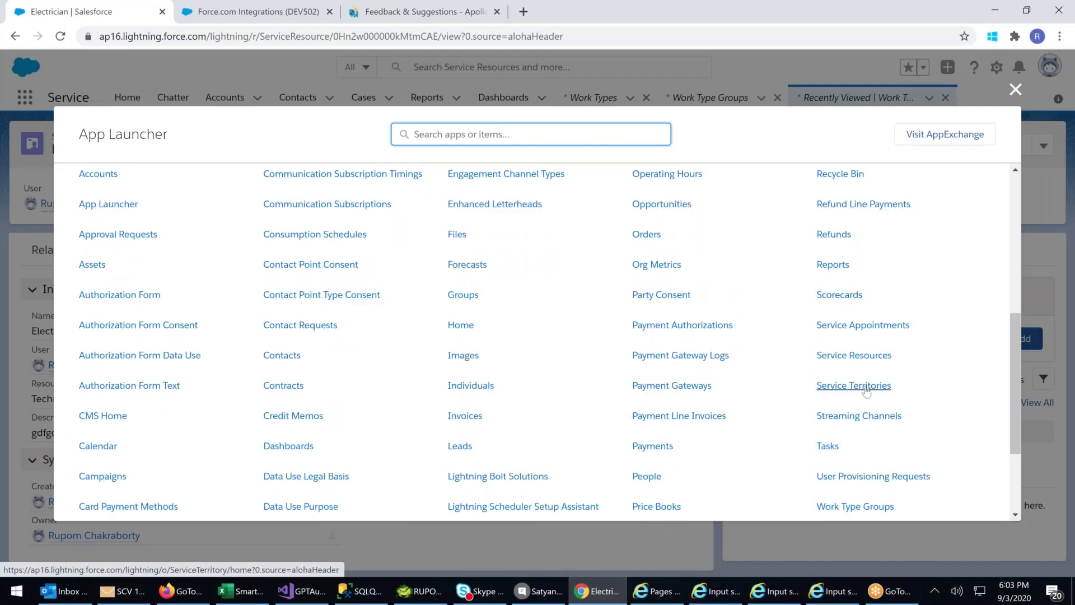
{"action": "left_click", "coordinate": [866, 389]}
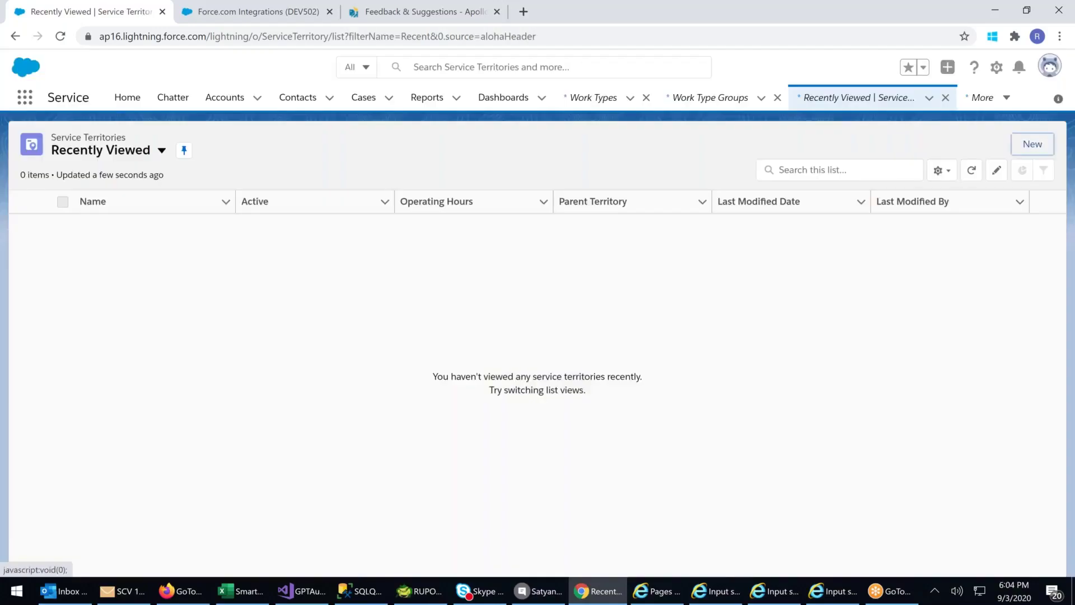
{"action": "left_click", "coordinate": [1033, 144]}
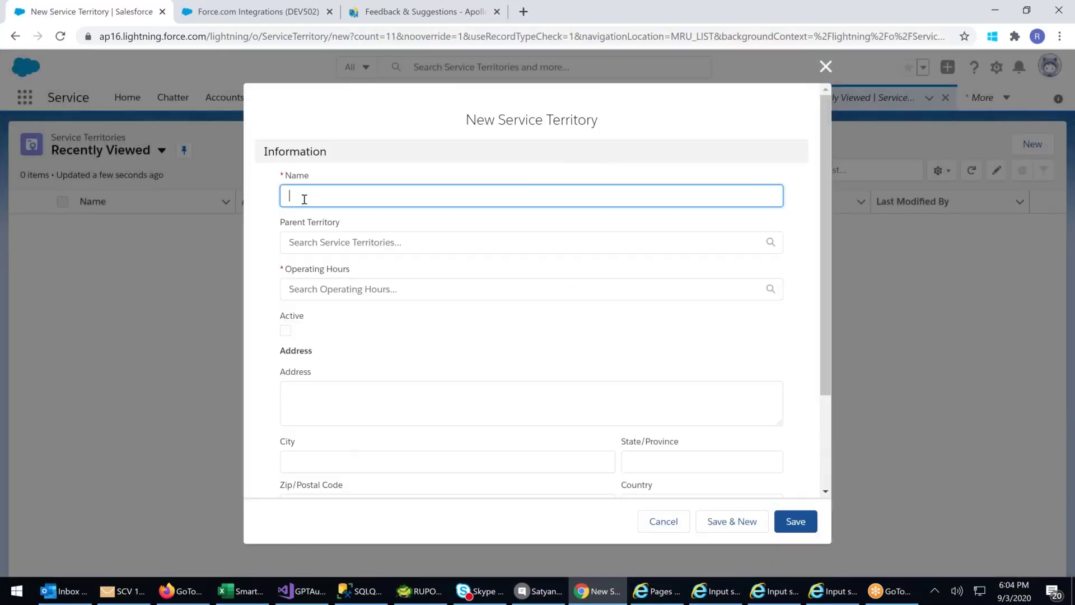
- Name the territory 'Hyderabad Location' and start a new parent territory from the lookup
{"action": "type", "text": "Hyderabad Location"}
{"action": "left_click", "coordinate": [347, 242]}
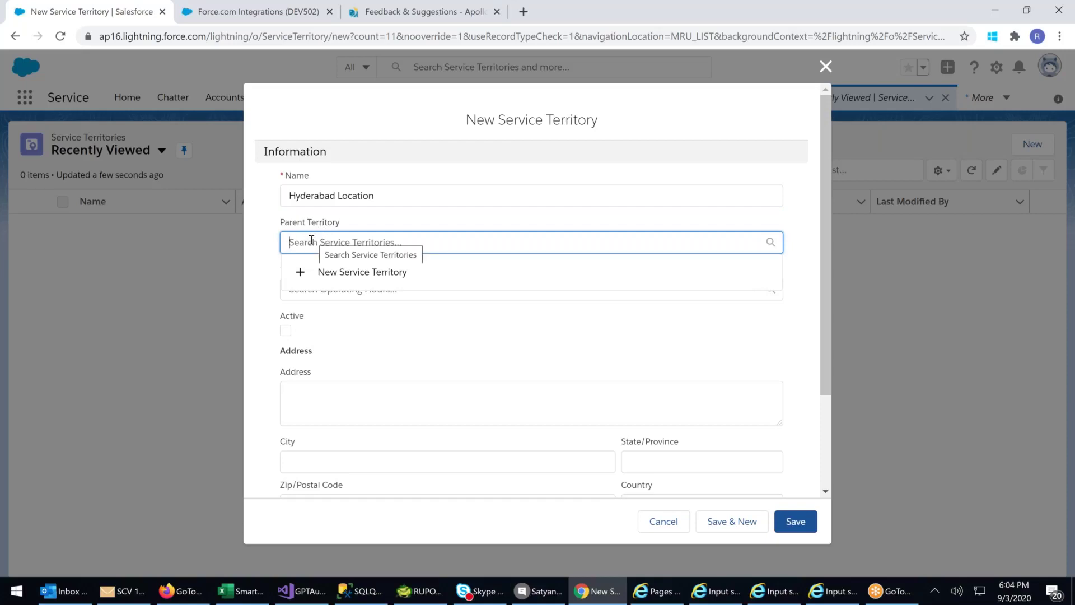
{"action": "left_click", "coordinate": [271, 232]}
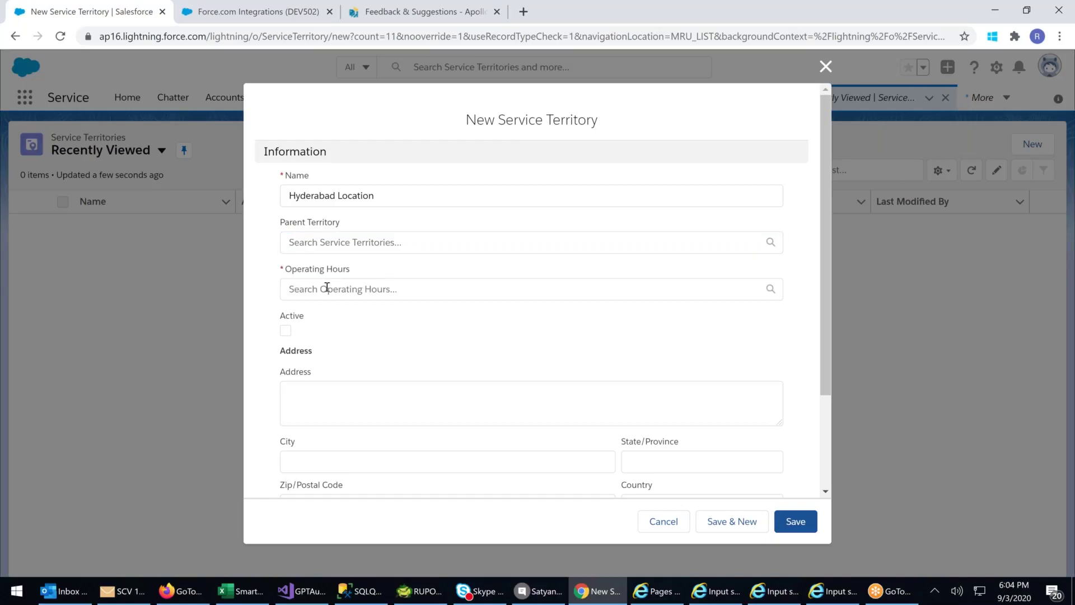
{"action": "left_click", "coordinate": [328, 242]}
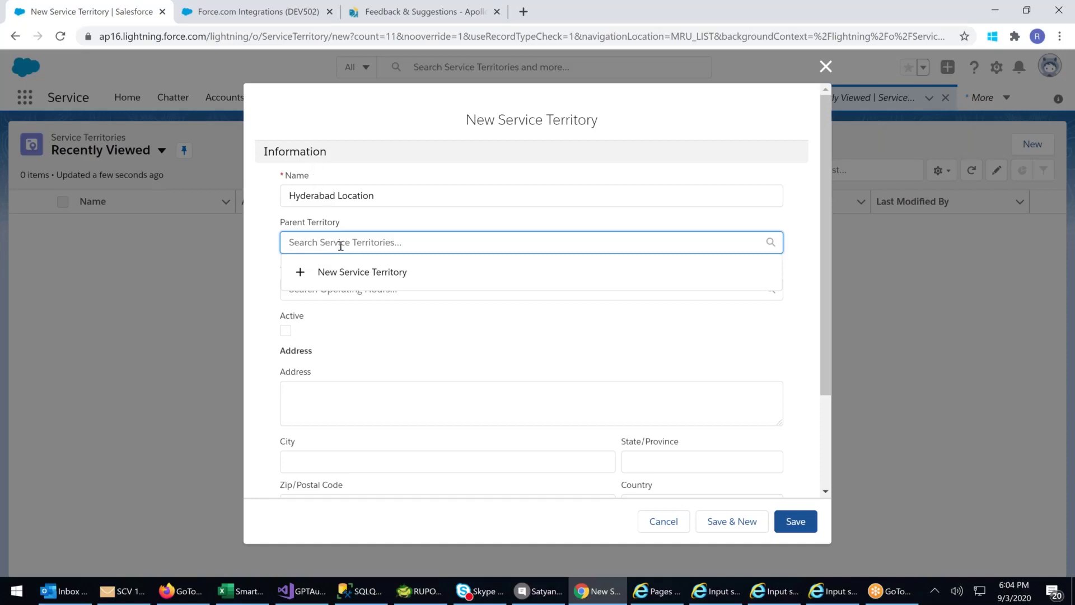
{"action": "left_click", "coordinate": [339, 278]}
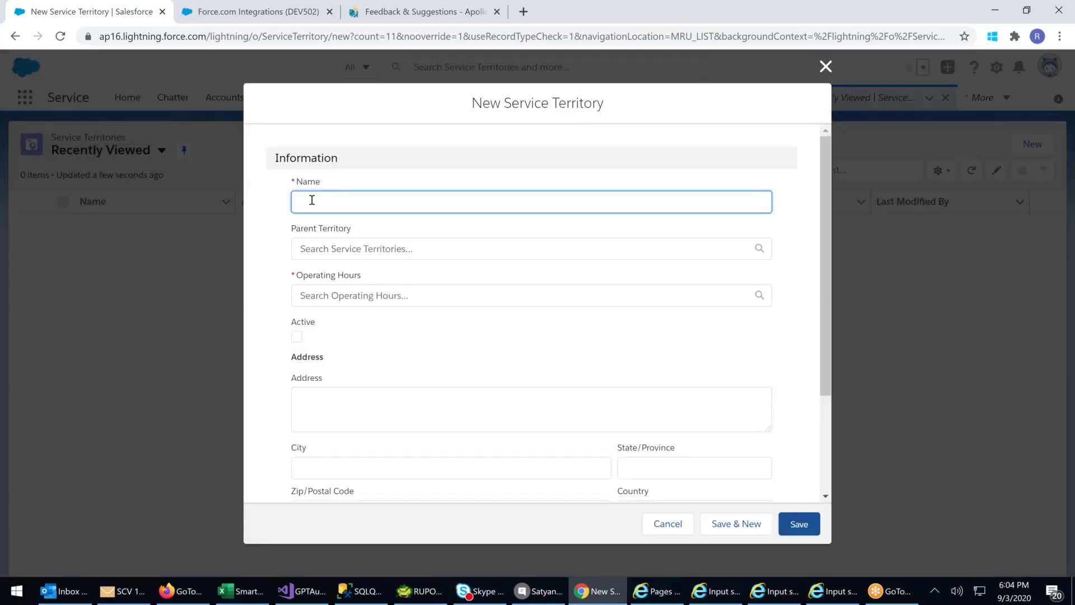
- Create parent territory Hyderabad with Gold India Service hours, Active, zip 50000
{"action": "type", "text": "Hyderabad"}
{"action": "left_click", "coordinate": [351, 297]}
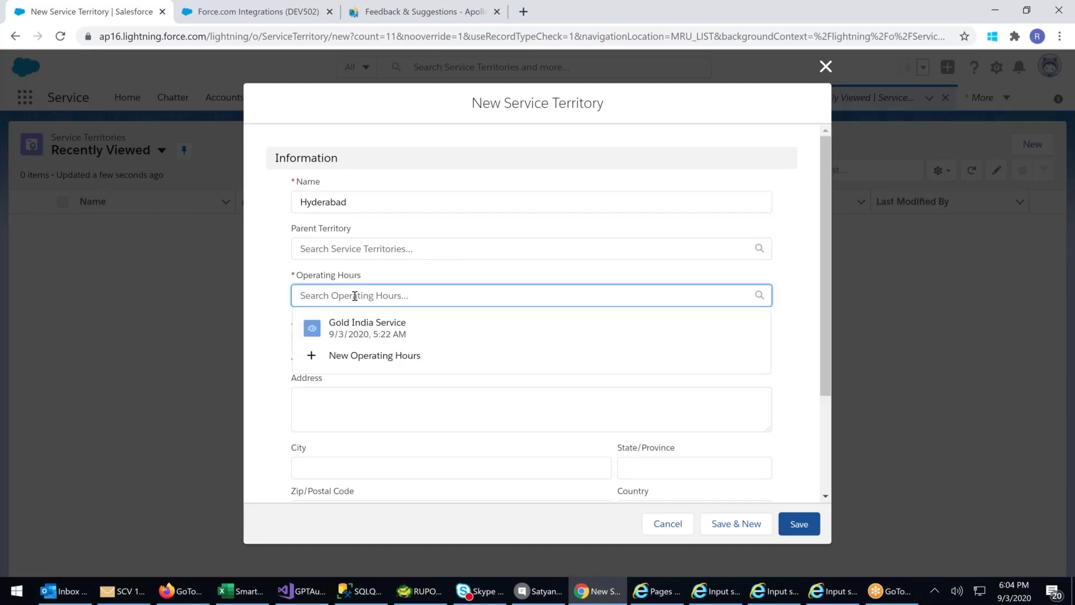
{"action": "left_click", "coordinate": [358, 331]}
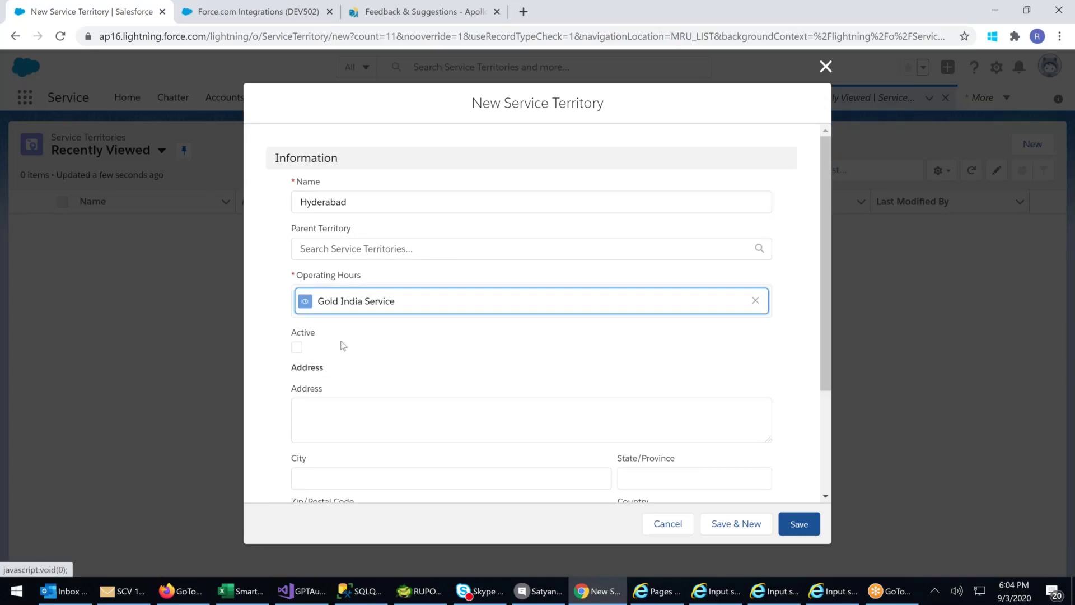
{"action": "left_click", "coordinate": [298, 348]}
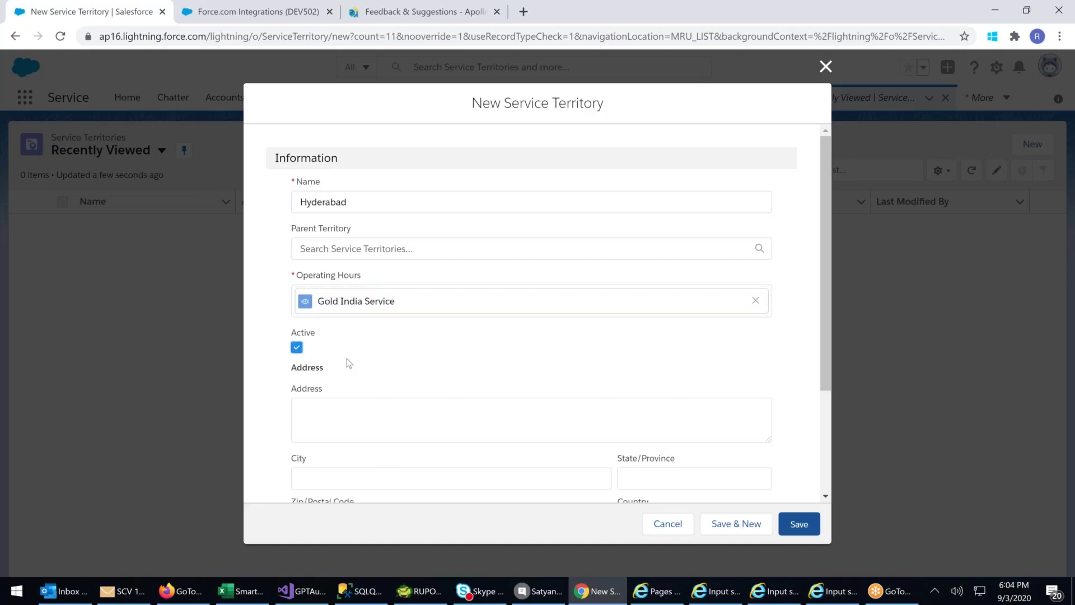
{"action": "scroll", "coordinate": [348, 363], "scroll_direction": "down", "scroll_amount": 3}
{"action": "scroll", "coordinate": [356, 368], "scroll_direction": "up", "scroll_amount": 3}
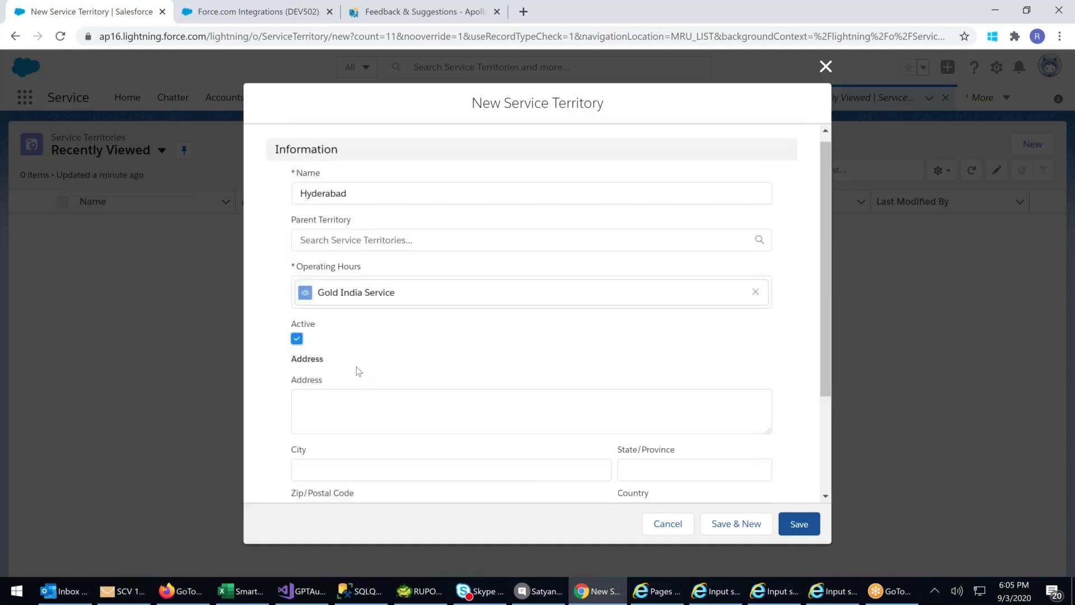
{"action": "left_click", "coordinate": [346, 399]}
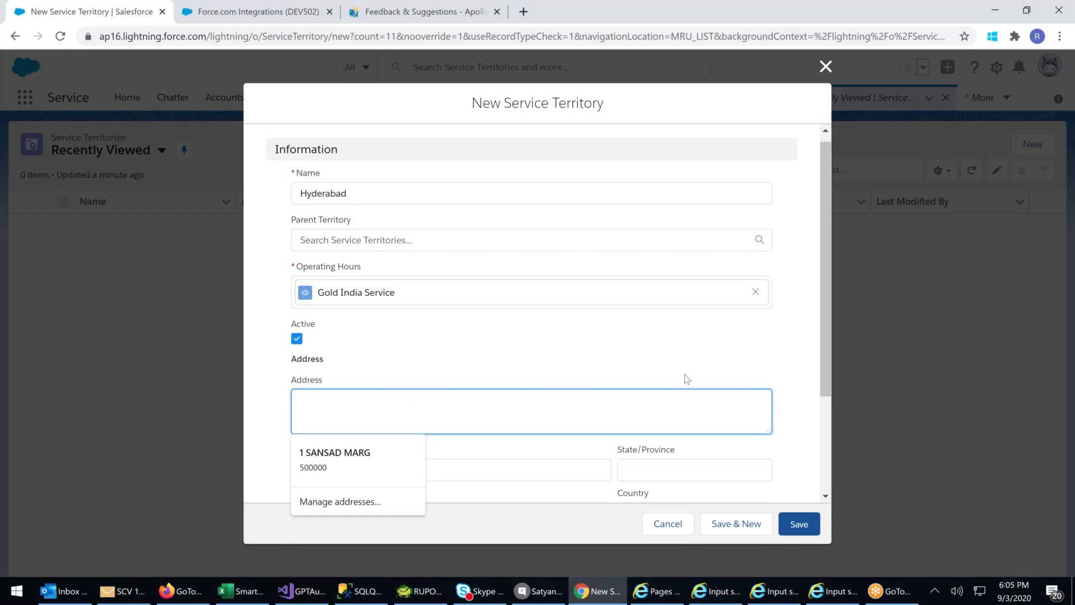
{"action": "scroll", "coordinate": [687, 380], "scroll_direction": "down", "scroll_amount": 3}
{"action": "left_click", "coordinate": [341, 374]}
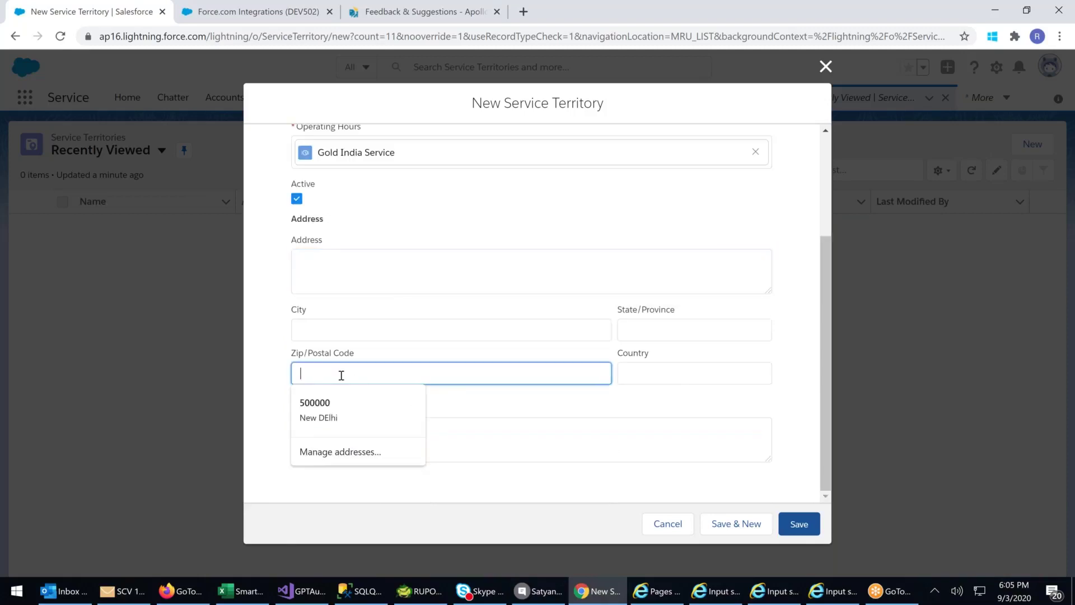
{"action": "type", "text": "50000"}
{"action": "left_click", "coordinate": [793, 530]}
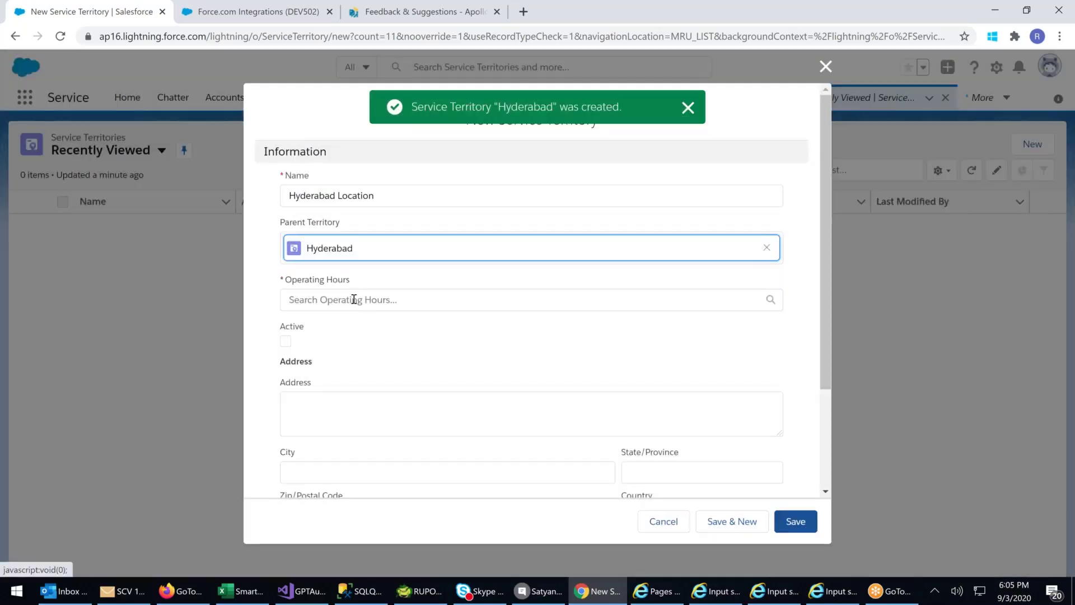
- Give Hyderabad Location Gold India Service operating hours, tick Active, and save it
{"action": "left_click", "coordinate": [352, 299]}
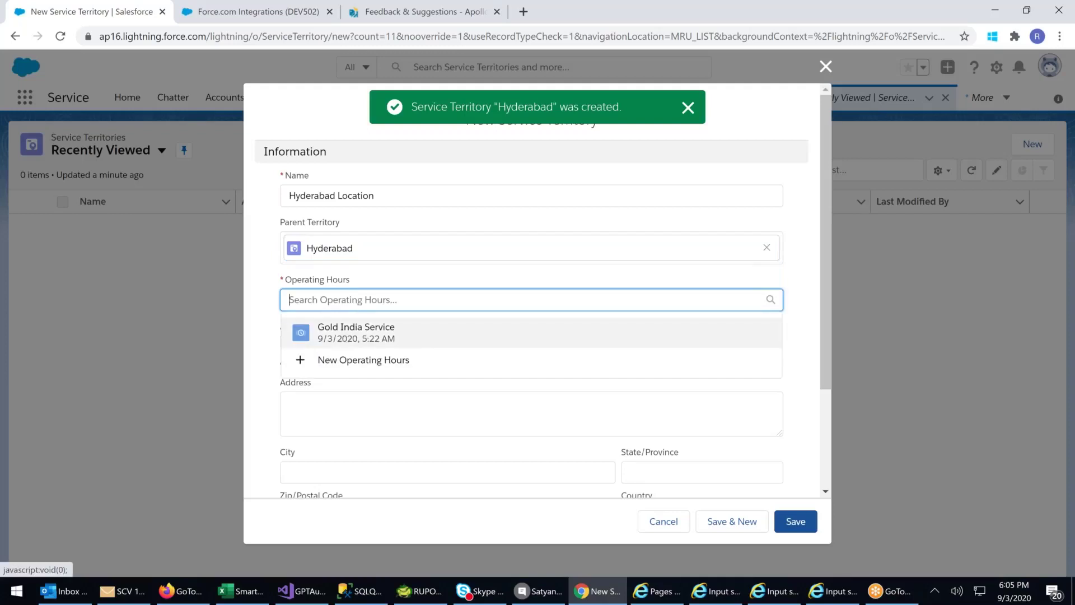
{"action": "left_click", "coordinate": [344, 334]}
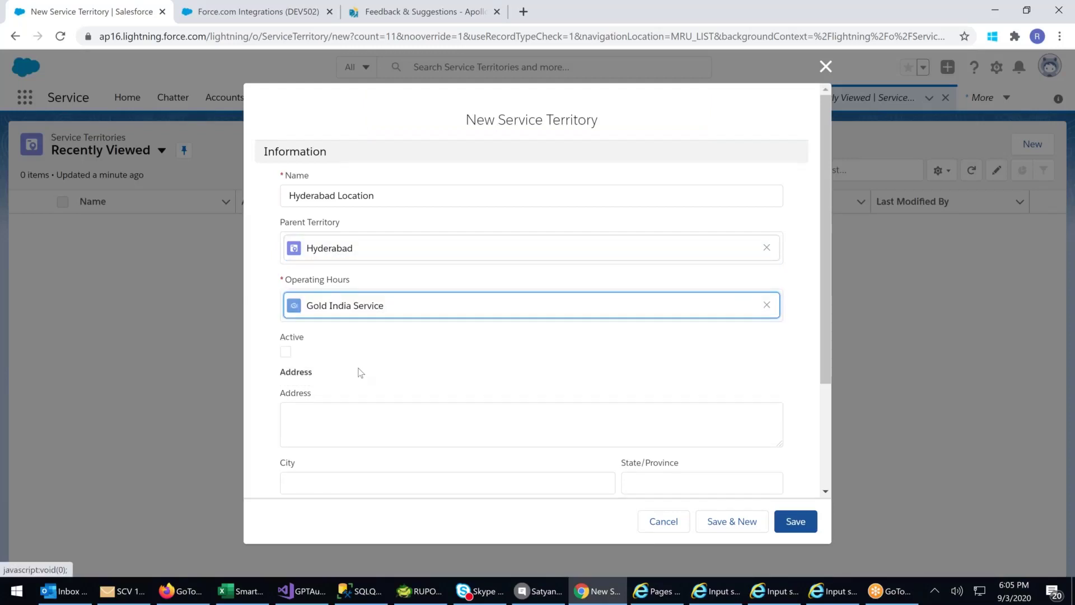
{"action": "left_click", "coordinate": [286, 353]}
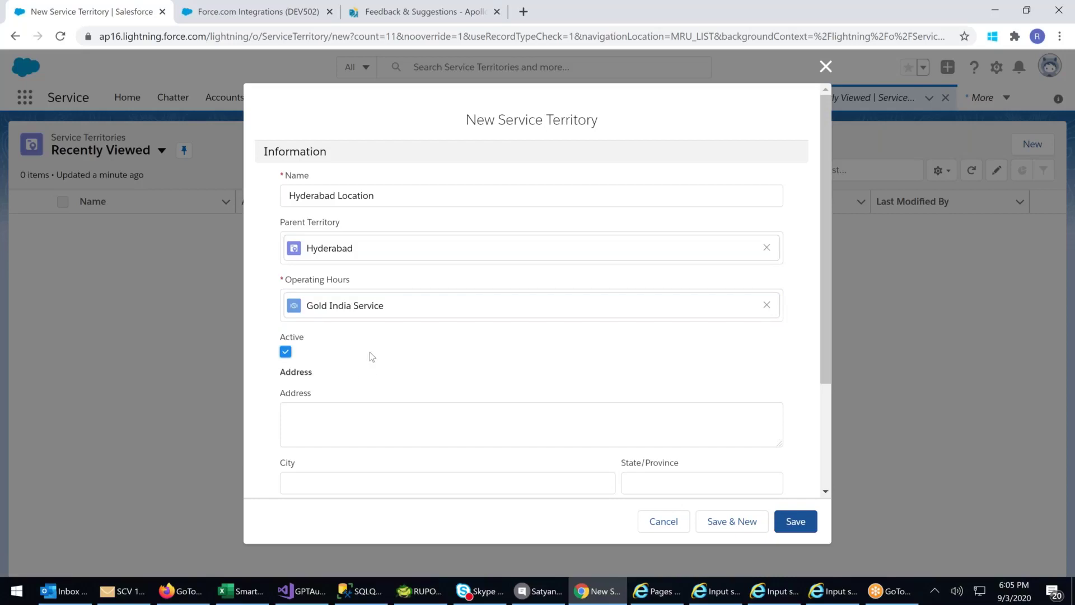
{"action": "scroll", "coordinate": [372, 357], "scroll_direction": "down", "scroll_amount": 3}
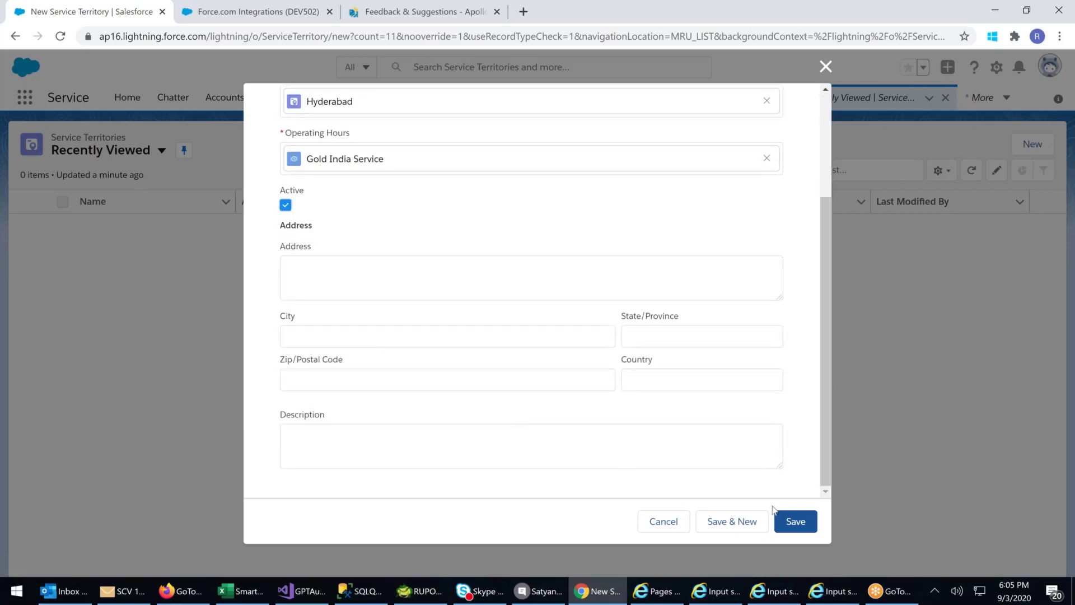
{"action": "left_click", "coordinate": [791, 523]}
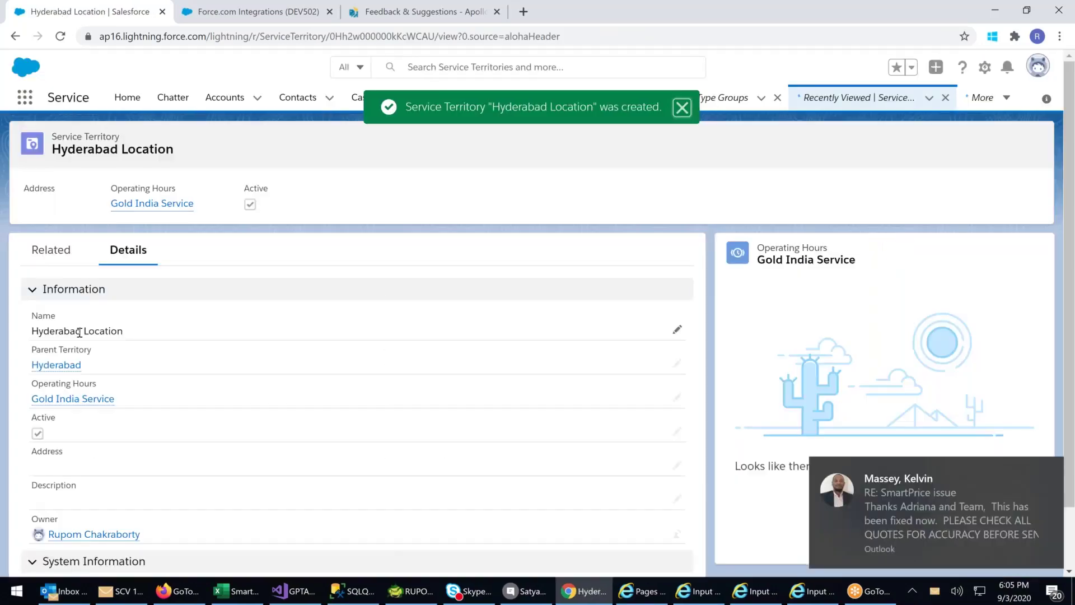
- Open Hyderabad Location's Related tab and start a new Child Service Territory
{"action": "left_click_drag", "start_coordinate": [80, 332], "coordinate": [123, 333]}
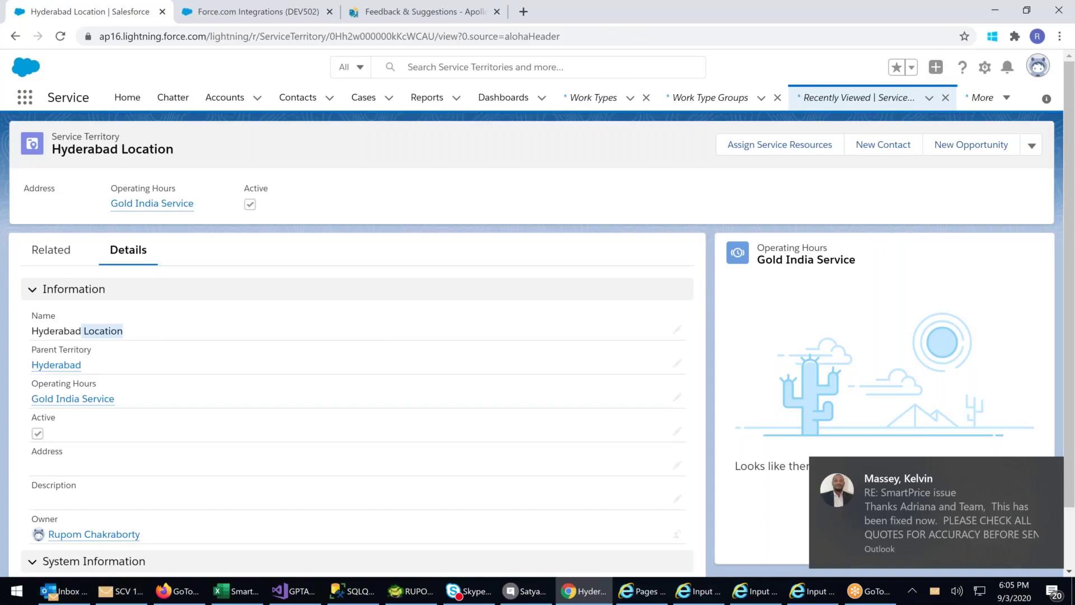
{"action": "left_click", "coordinate": [46, 250]}
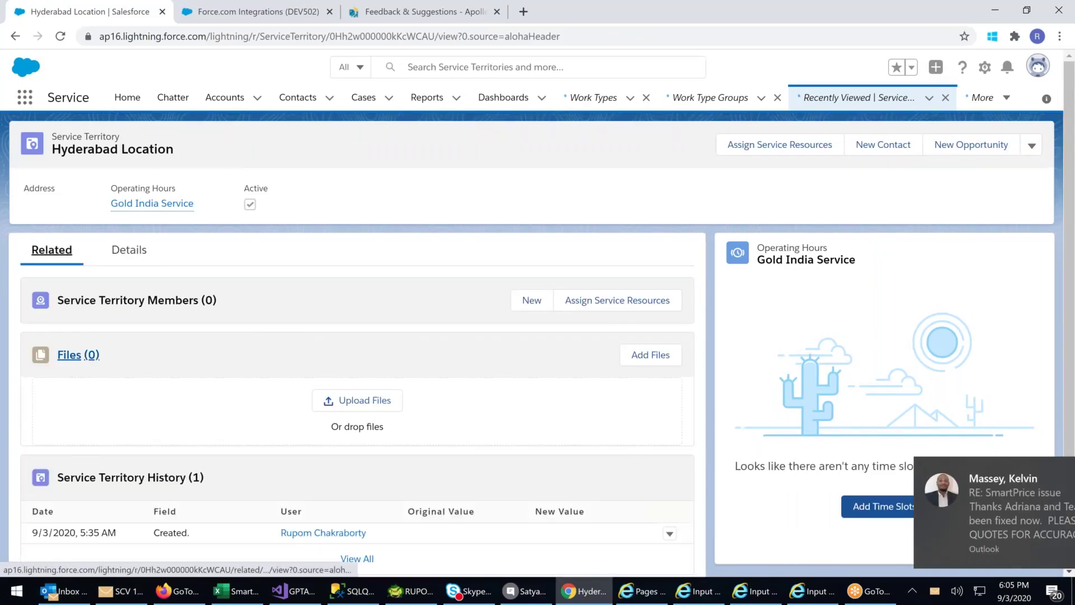
{"action": "scroll", "coordinate": [197, 483], "scroll_direction": "down", "scroll_amount": 3}
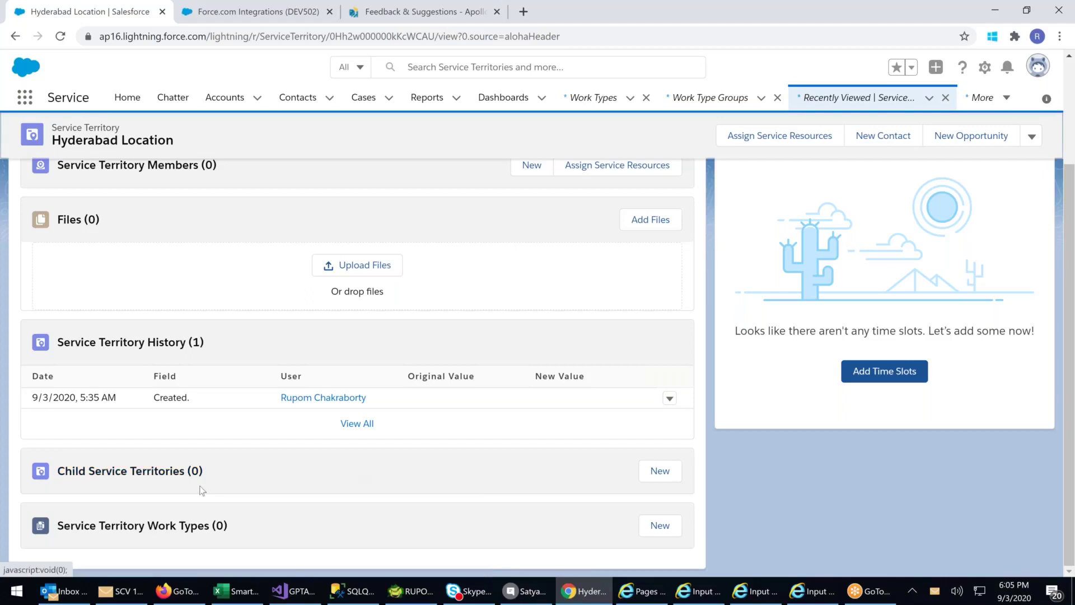
{"action": "left_click", "coordinate": [653, 476]}
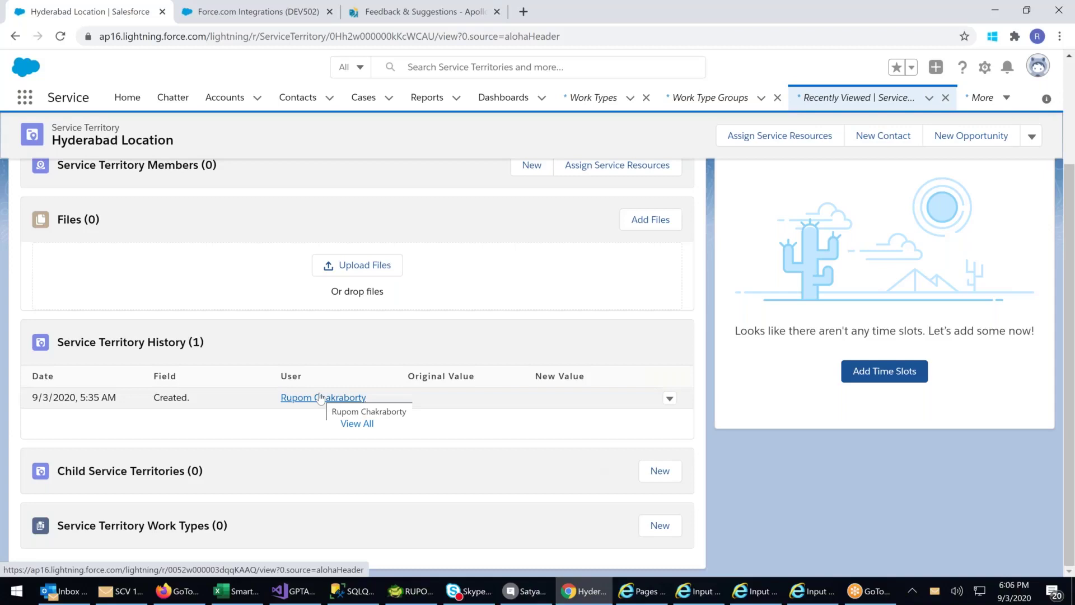
{"action": "scroll", "coordinate": [321, 398], "scroll_direction": "up", "scroll_amount": 1}
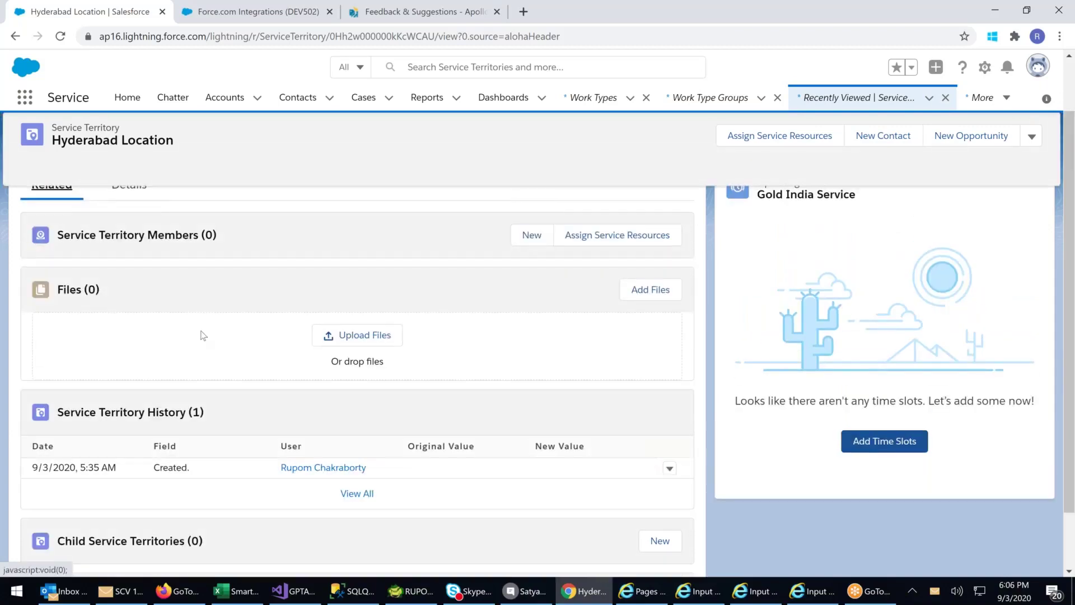
{"action": "scroll", "coordinate": [203, 336], "scroll_direction": "down", "scroll_amount": 1}
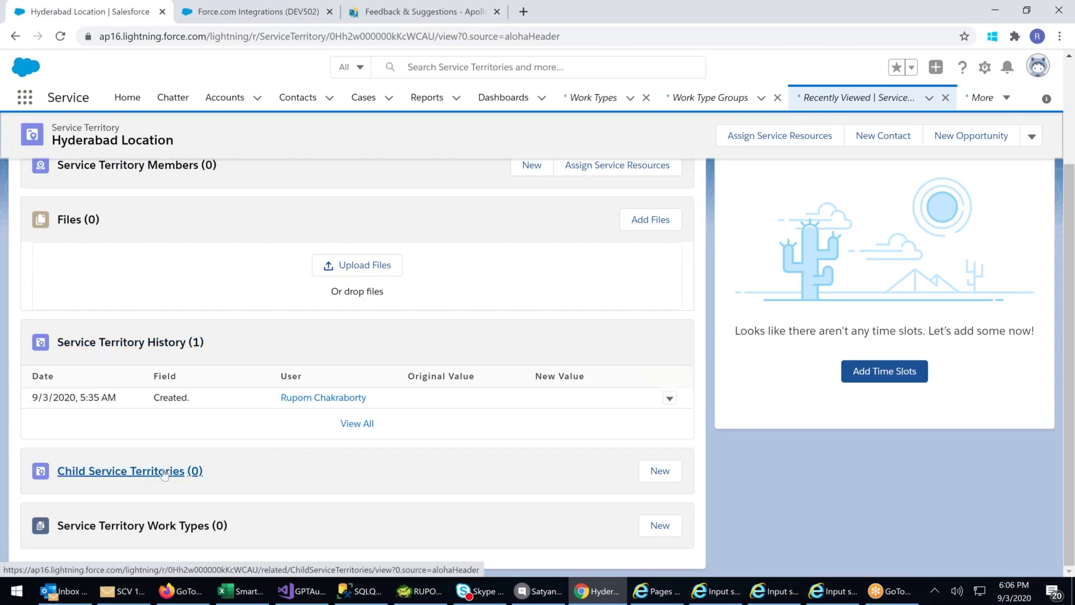
{"action": "left_click", "coordinate": [654, 472]}
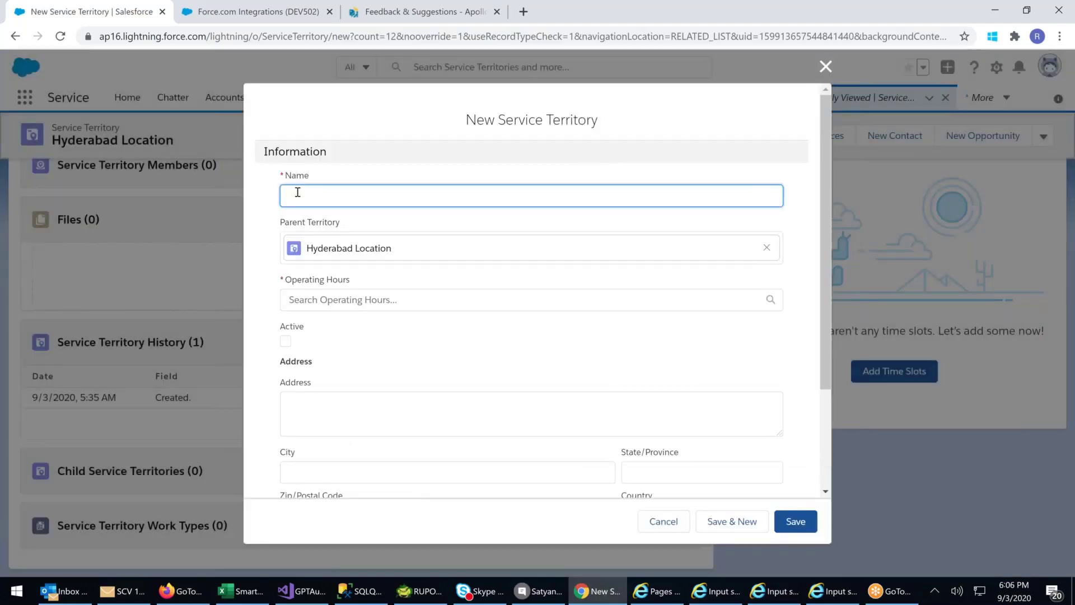
- Create child territory KPHB with Gold India Service hours, marked Active
{"action": "type", "text": "KPHB"}
{"action": "left_click", "coordinate": [327, 302]}
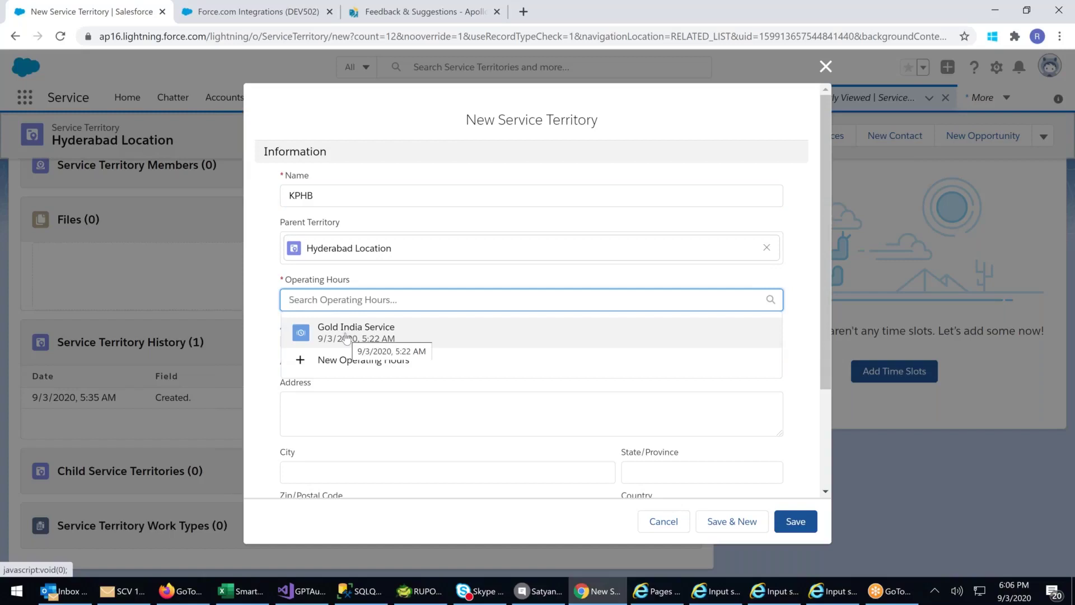
{"action": "left_click", "coordinate": [346, 337]}
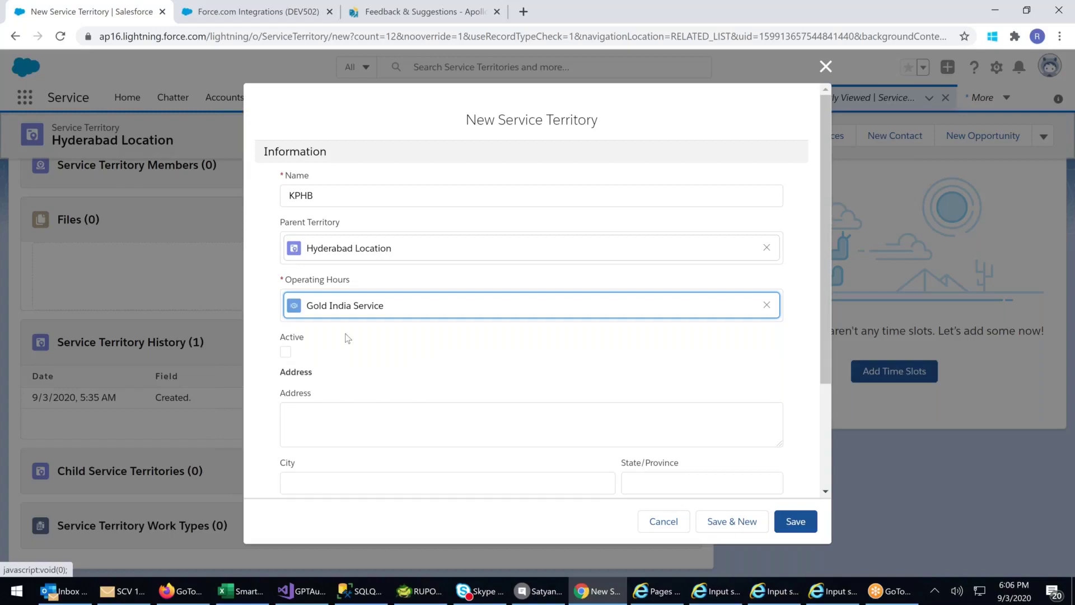
{"action": "left_click", "coordinate": [287, 355]}
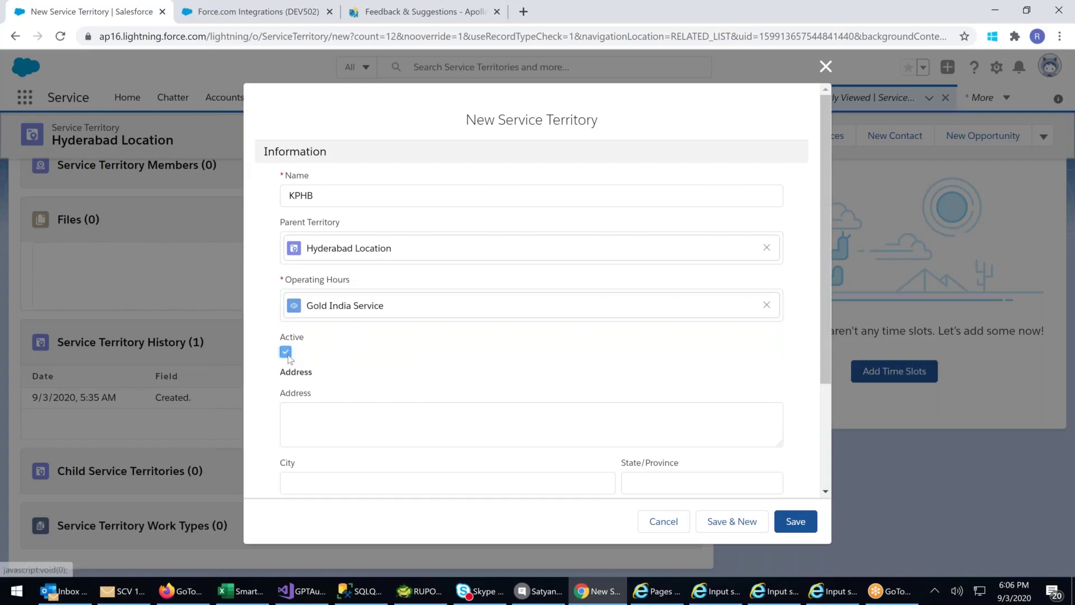
{"action": "scroll", "coordinate": [331, 392], "scroll_direction": "down", "scroll_amount": 1}
{"action": "scroll", "coordinate": [324, 370], "scroll_direction": "down", "scroll_amount": 2}
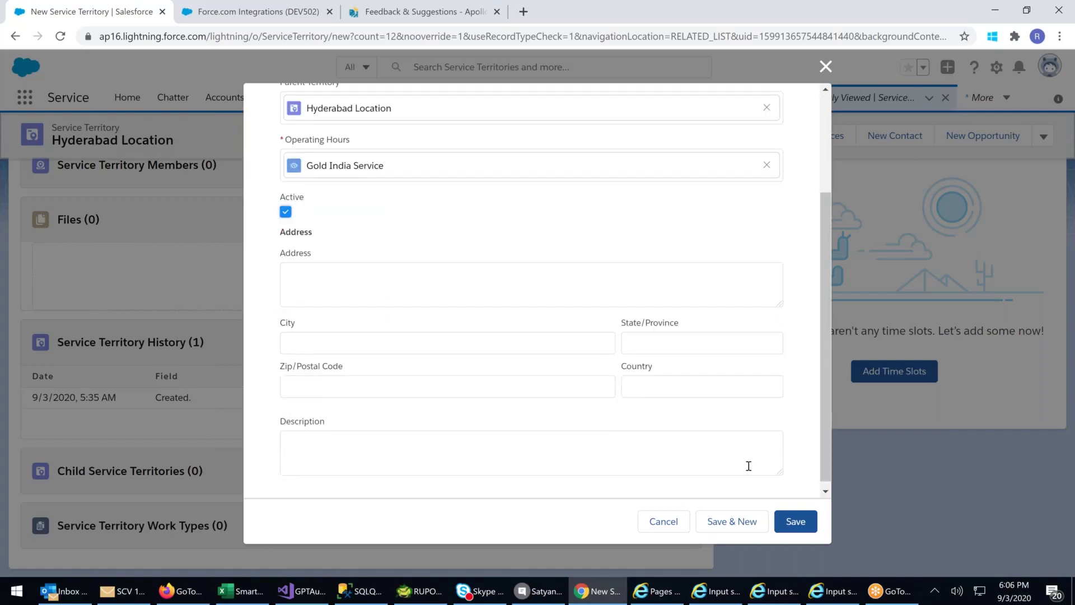
{"action": "left_click", "coordinate": [803, 527]}
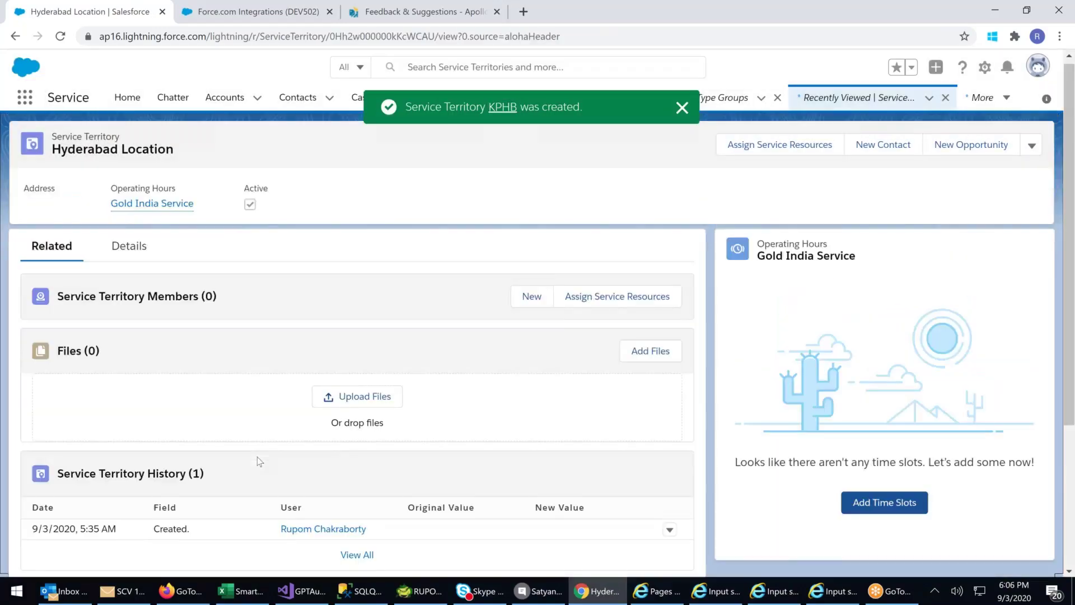
- Add a new territory member with Electrician as Primary resource and attempt to save
{"action": "left_click", "coordinate": [531, 303]}
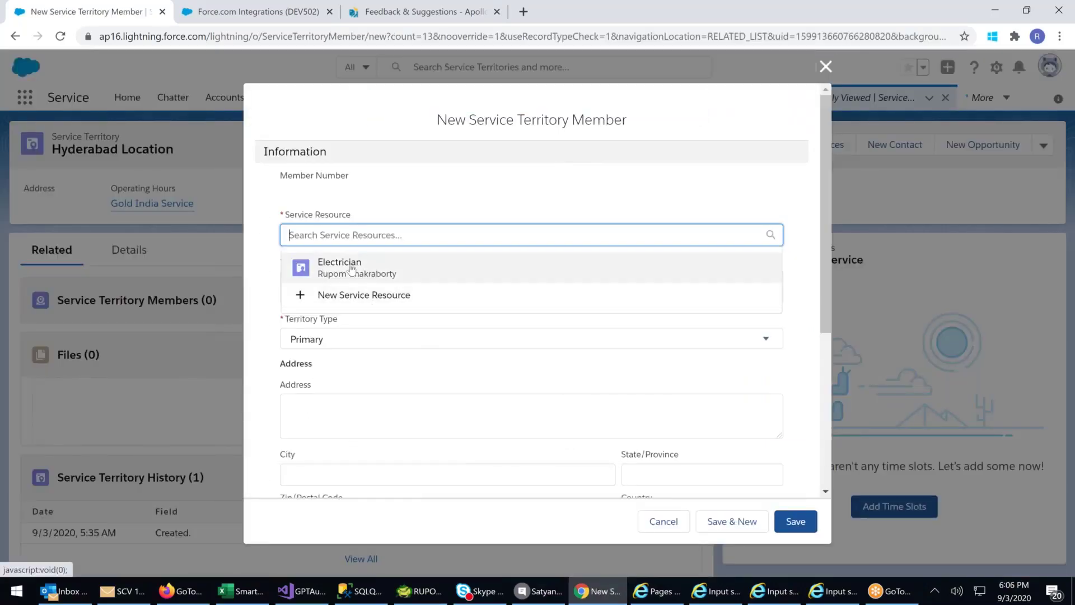
{"action": "left_click", "coordinate": [352, 268]}
{"action": "left_click", "coordinate": [391, 350]}
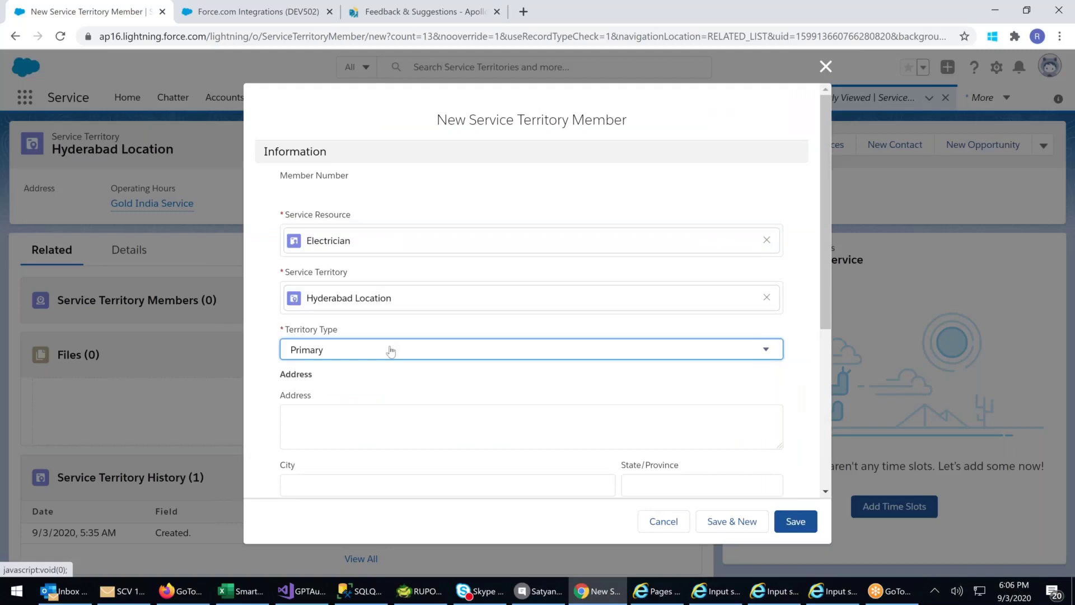
{"action": "left_click", "coordinate": [391, 350]}
{"action": "scroll", "coordinate": [458, 413], "scroll_direction": "down", "scroll_amount": 3}
{"action": "scroll", "coordinate": [473, 403], "scroll_direction": "up", "scroll_amount": 3}
{"action": "left_click", "coordinate": [795, 520]}
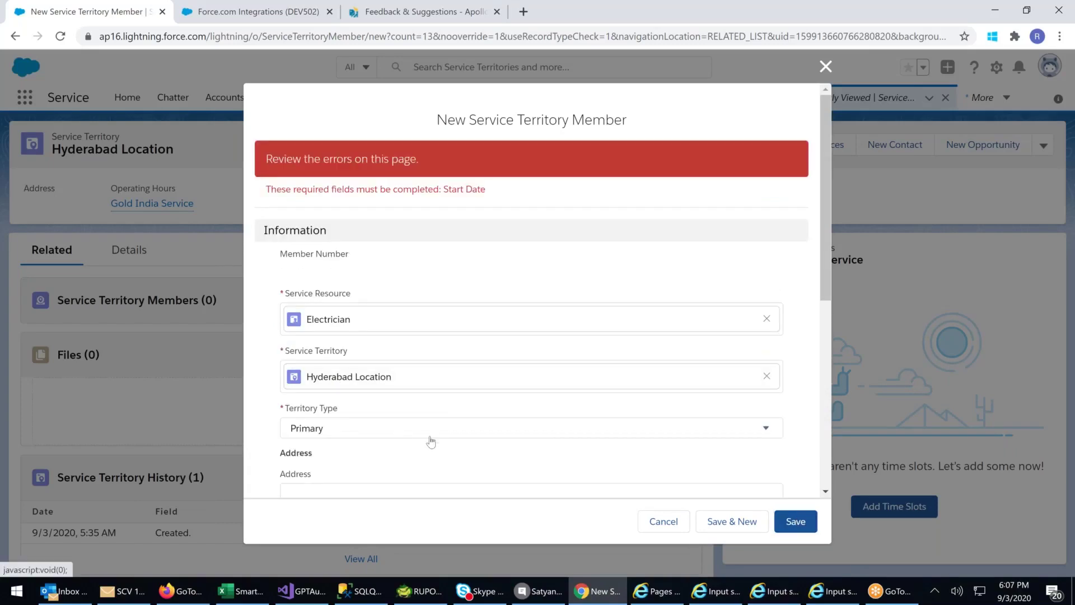
- Set the start date to 9/1/2020 and begin picking the end date
{"action": "scroll", "coordinate": [431, 442], "scroll_direction": "down", "scroll_amount": 7}
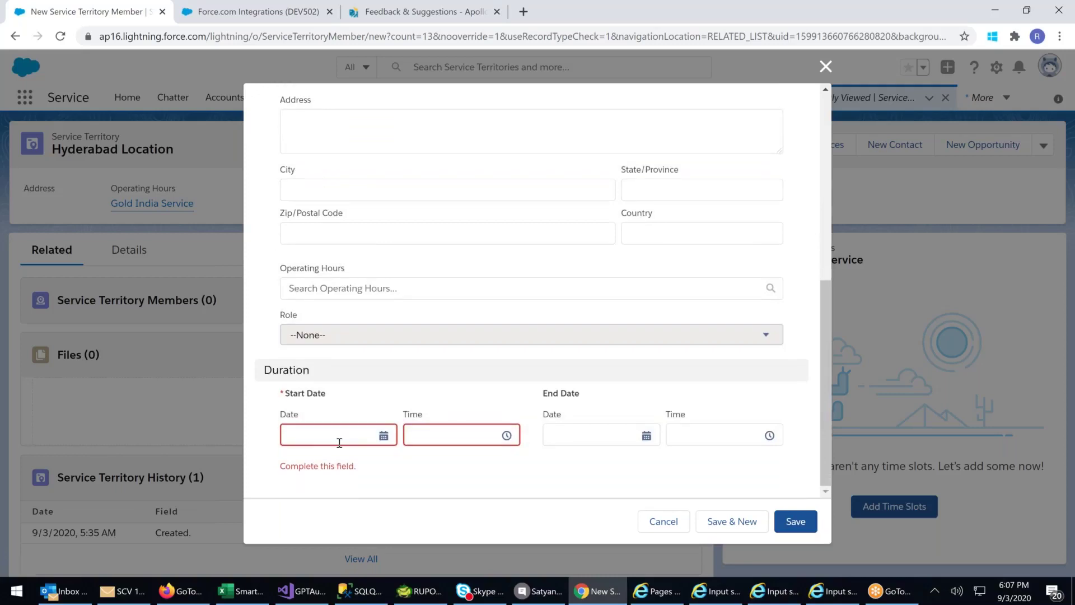
{"action": "left_click", "coordinate": [340, 443]}
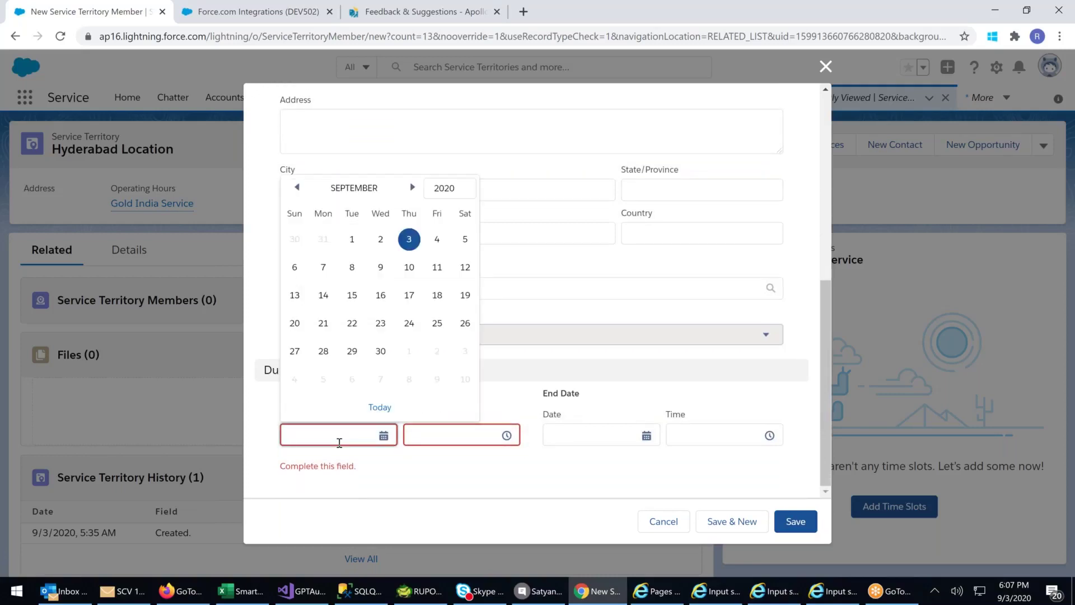
{"action": "left_click", "coordinate": [351, 239]}
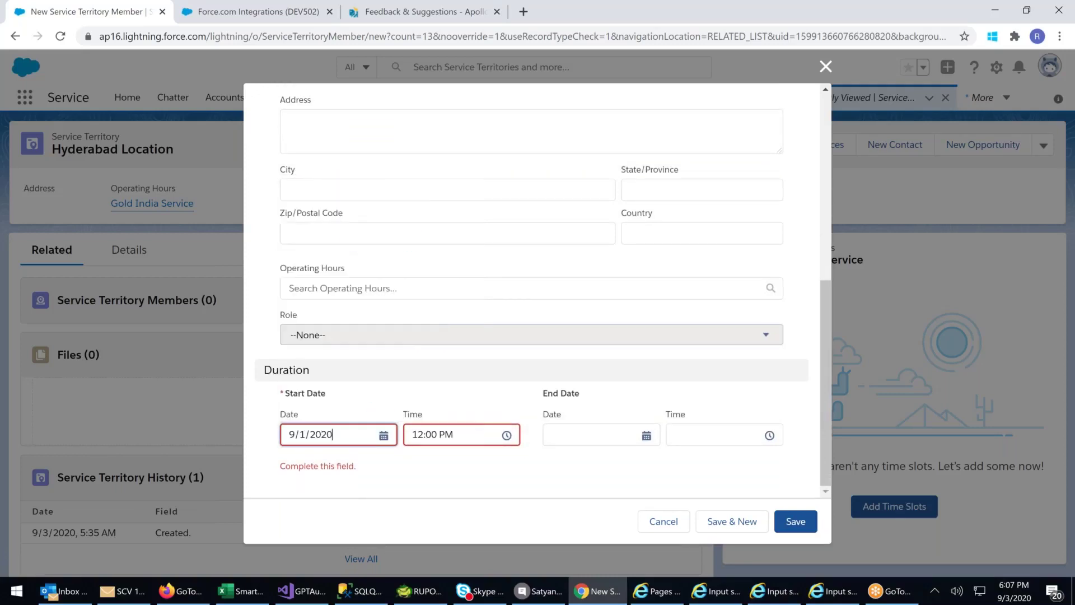
{"action": "left_click", "coordinate": [628, 432]}
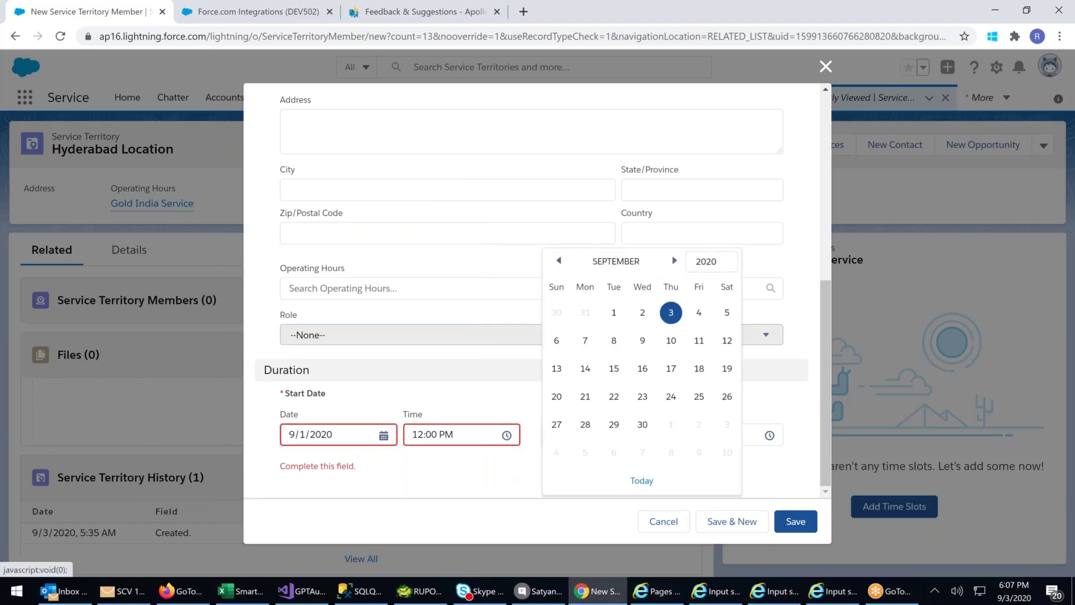
{"action": "left_click", "coordinate": [674, 260]}
{"action": "left_click", "coordinate": [674, 260]}
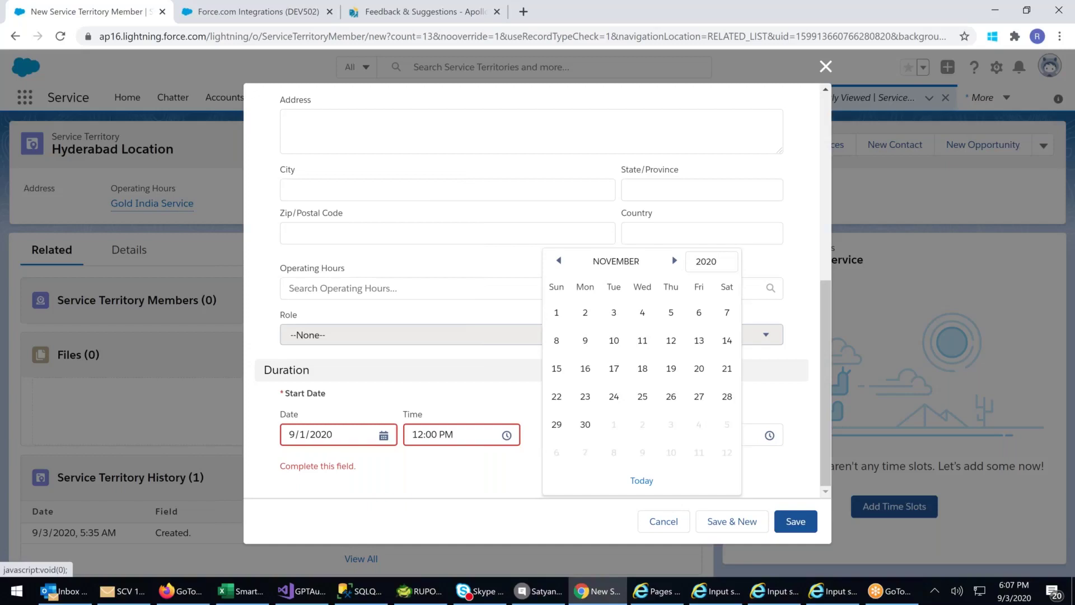
{"action": "left_click", "coordinate": [719, 263]}
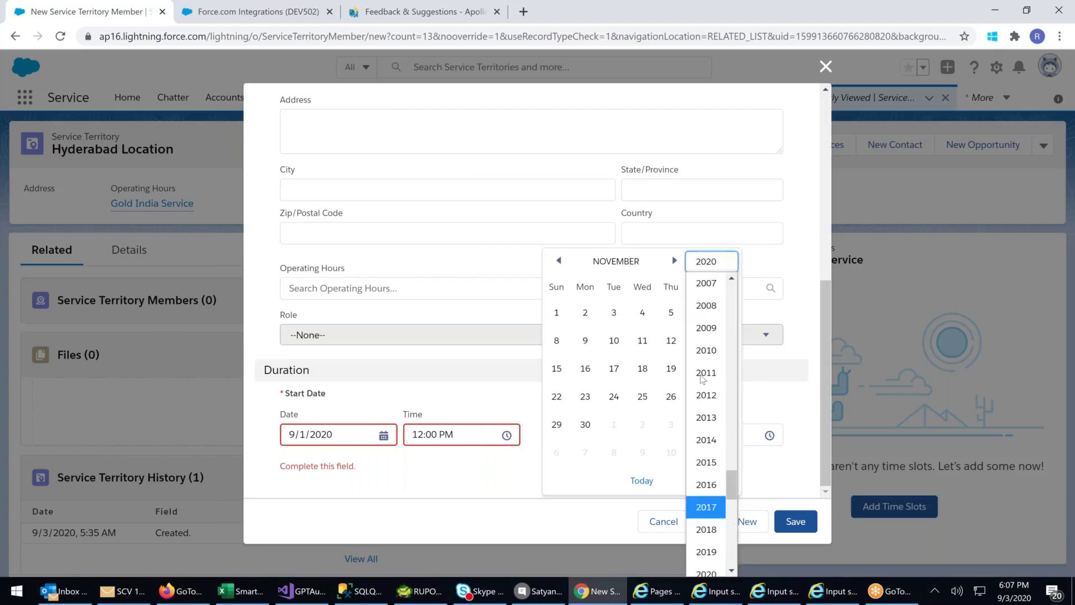
{"action": "left_click", "coordinate": [705, 332]}
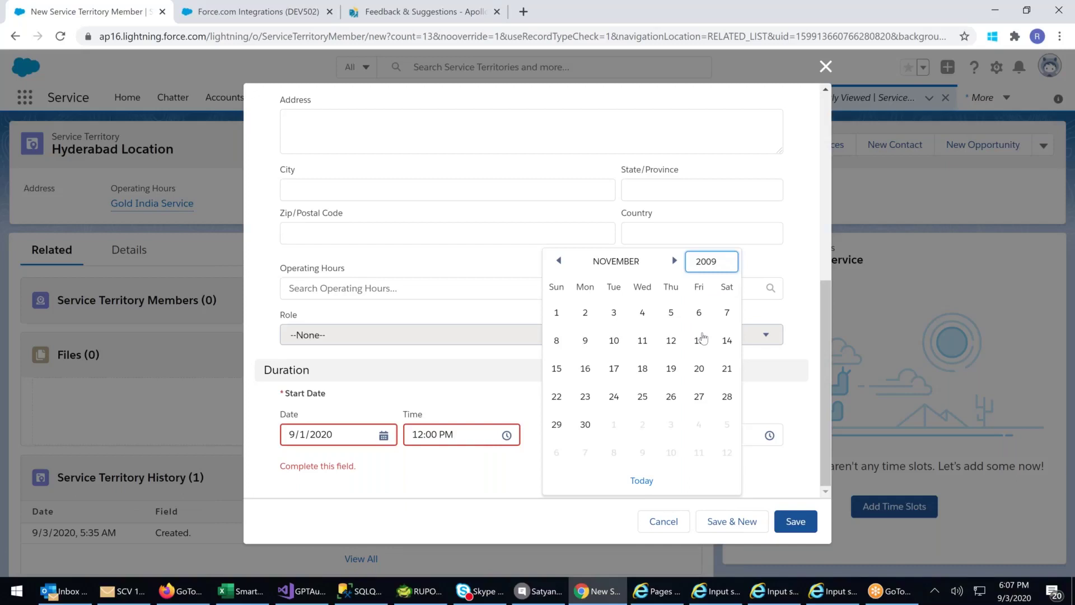
{"action": "left_click", "coordinate": [585, 424]}
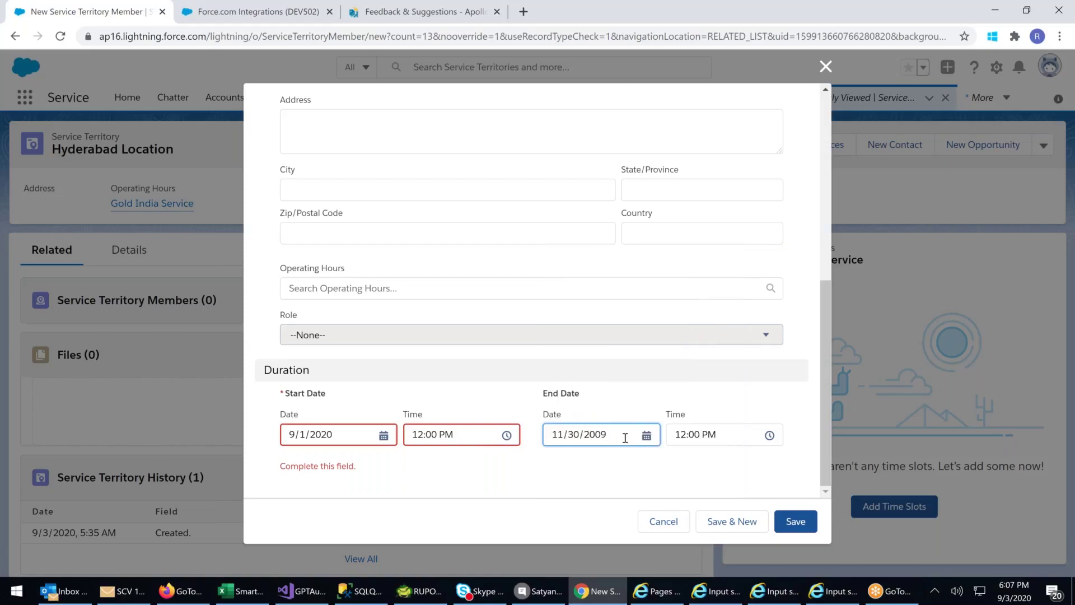
- Correct the end date to 12/28/2021 and save the territory member
{"action": "left_click", "coordinate": [647, 435]}
{"action": "left_click", "coordinate": [643, 426]}
{"action": "left_click", "coordinate": [707, 259]}
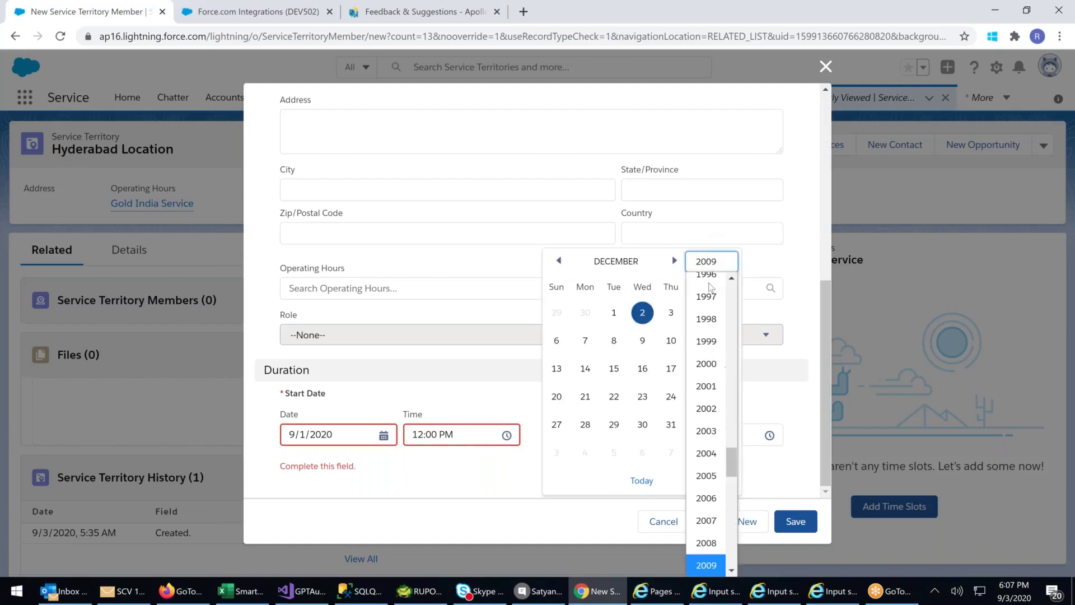
{"action": "scroll", "coordinate": [706, 448], "scroll_direction": "down", "scroll_amount": 8}
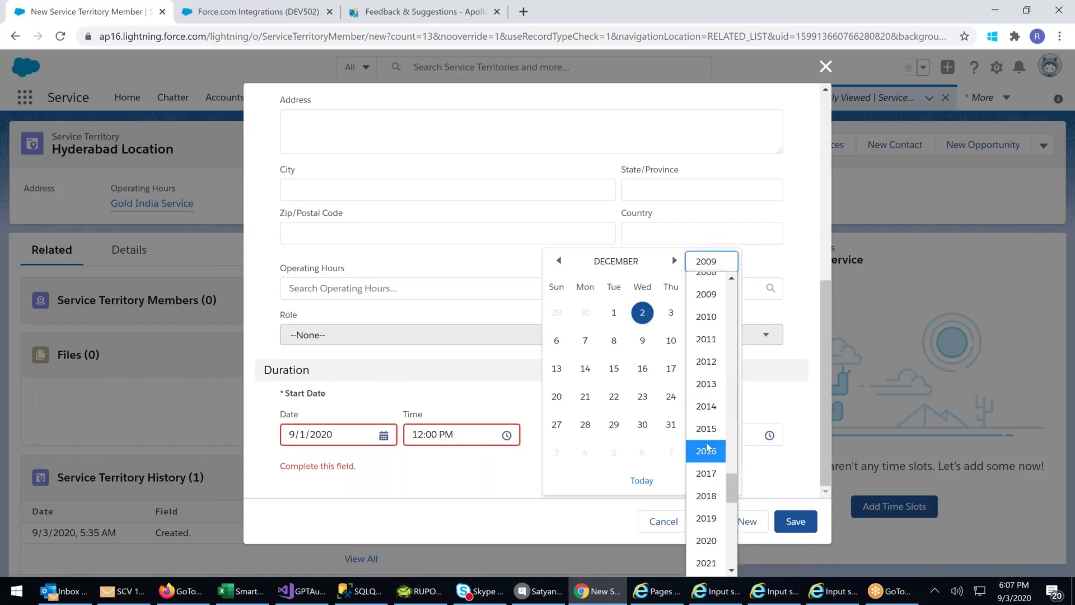
{"action": "left_click", "coordinate": [706, 423]}
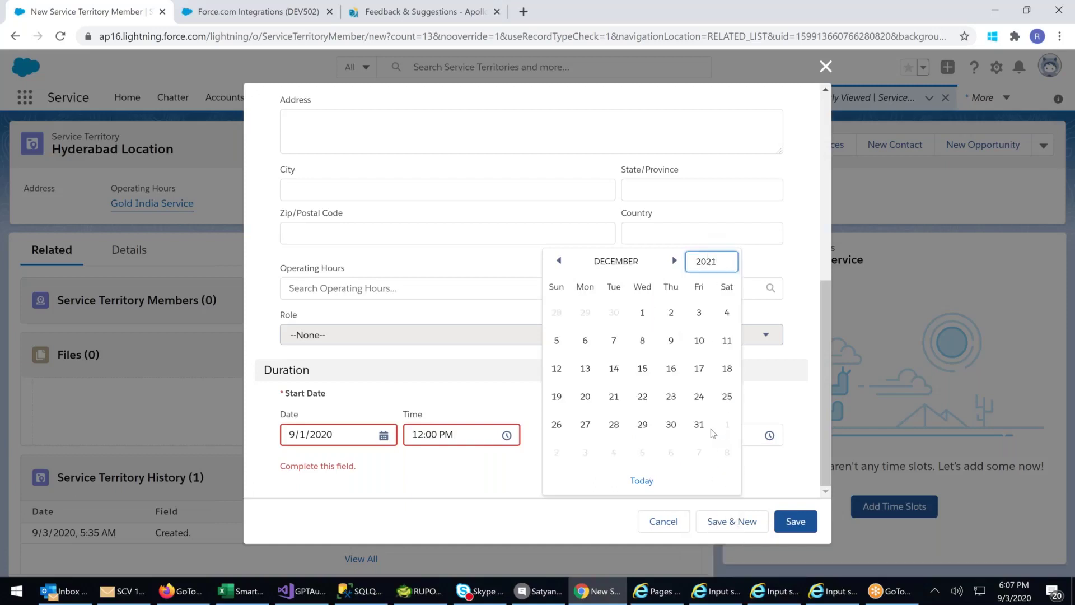
{"action": "left_click", "coordinate": [614, 424]}
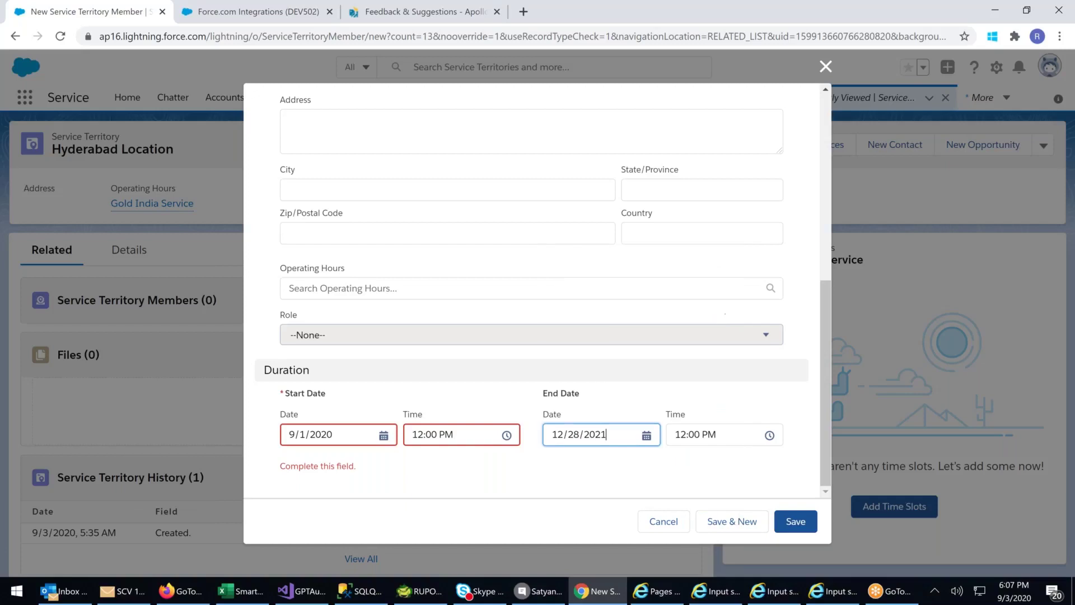
{"action": "left_click", "coordinate": [796, 527]}
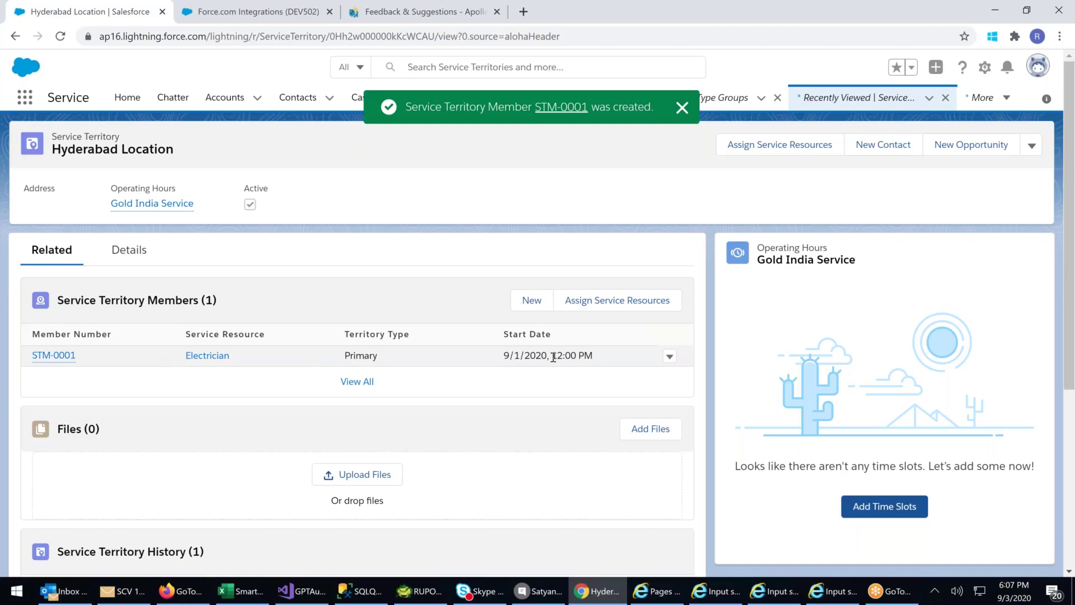
- Review the STM-0001 row (Electrician, Primary, from 9/1/2020) in Service Territory Members
{"action": "triple_click", "coordinate": [606, 359]}
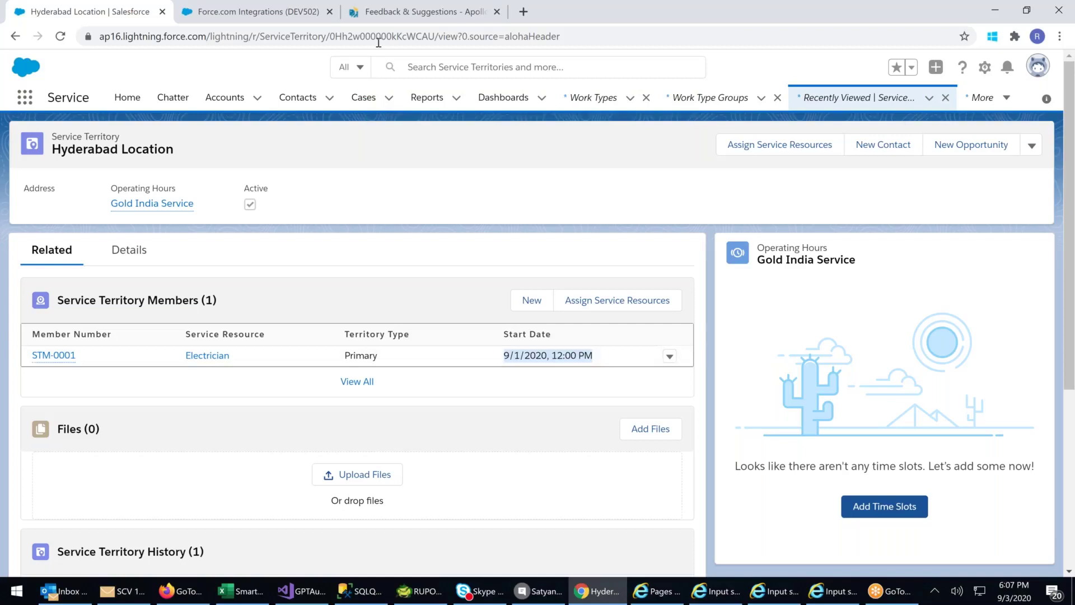
{"action": "scroll", "coordinate": [331, 297], "scroll_direction": "down", "scroll_amount": 1}
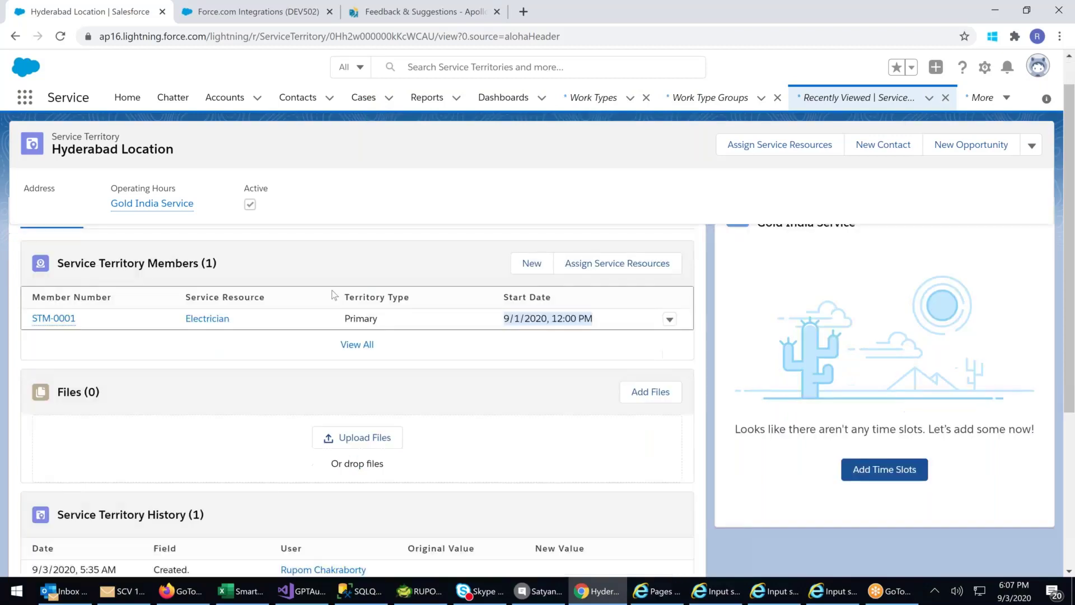
{"action": "scroll", "coordinate": [335, 295], "scroll_direction": "down", "scroll_amount": 1}
{"action": "scroll", "coordinate": [361, 281], "scroll_direction": "up", "scroll_amount": 1}
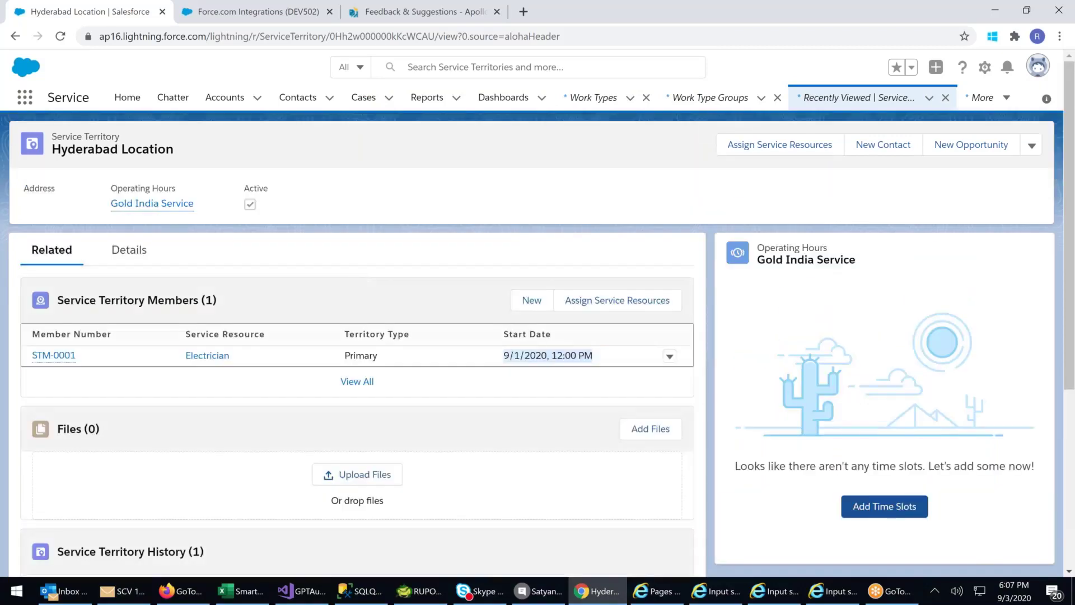
{"action": "scroll", "coordinate": [259, 404], "scroll_direction": "down", "scroll_amount": 3}
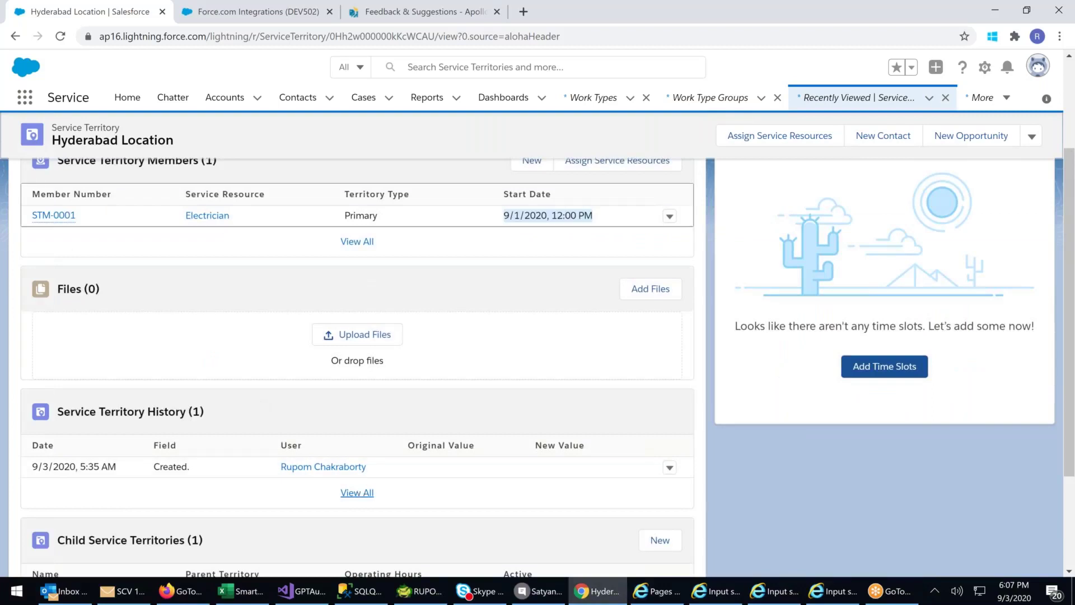
{"action": "scroll", "coordinate": [248, 325], "scroll_direction": "up", "scroll_amount": 3}
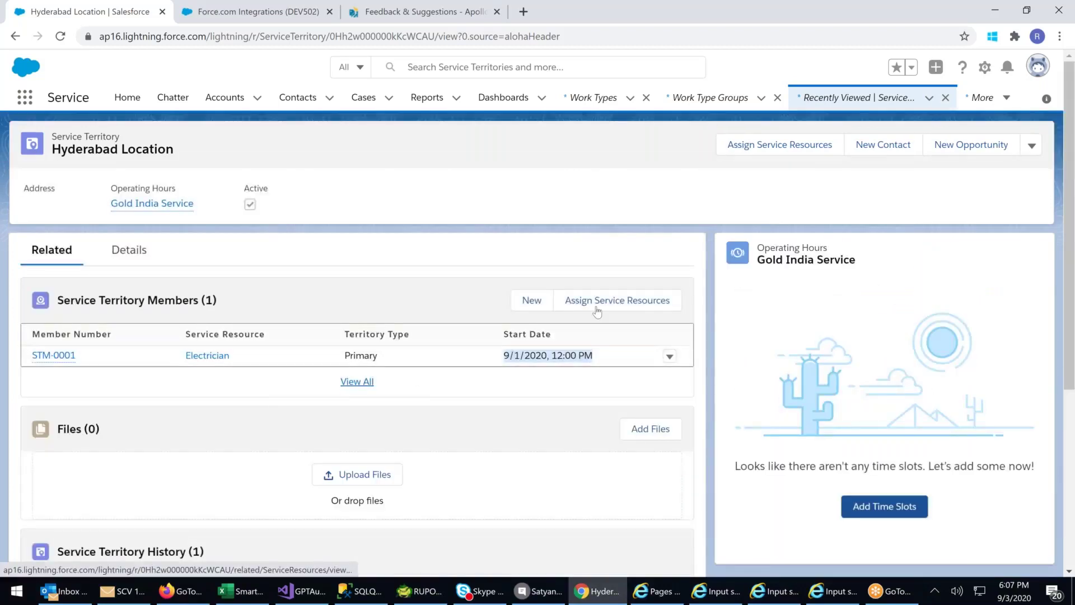
{"action": "left_click", "coordinate": [614, 307]}
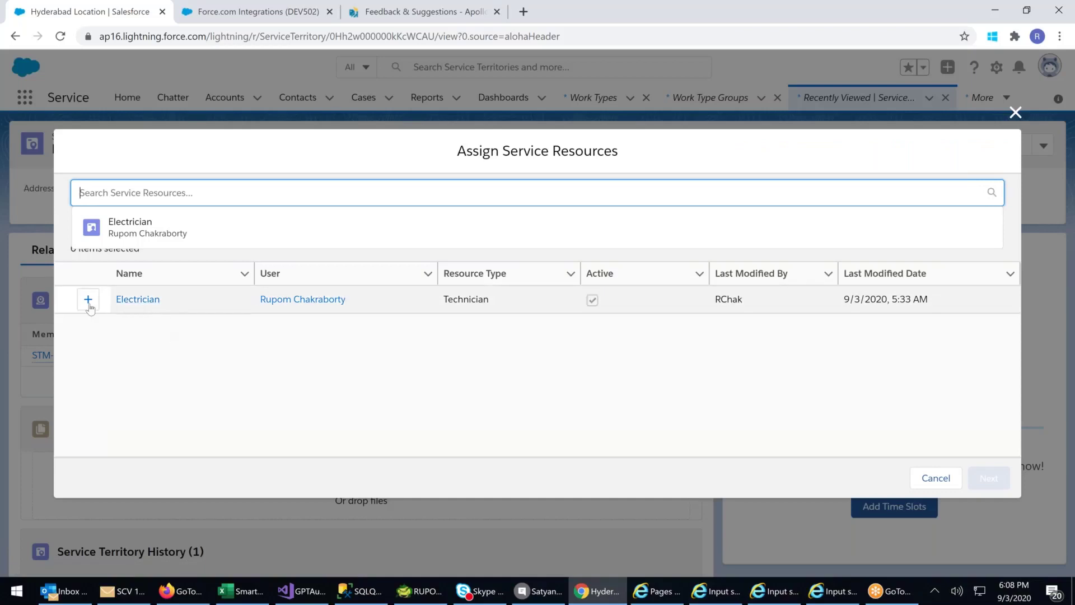
{"action": "left_click", "coordinate": [88, 301]}
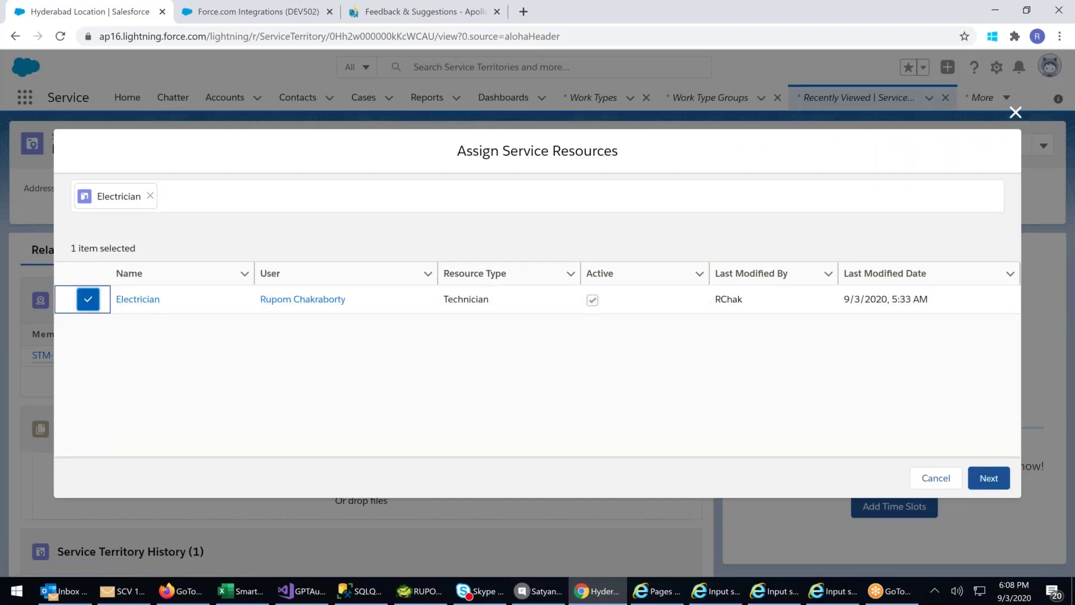
{"action": "left_click", "coordinate": [1015, 112]}
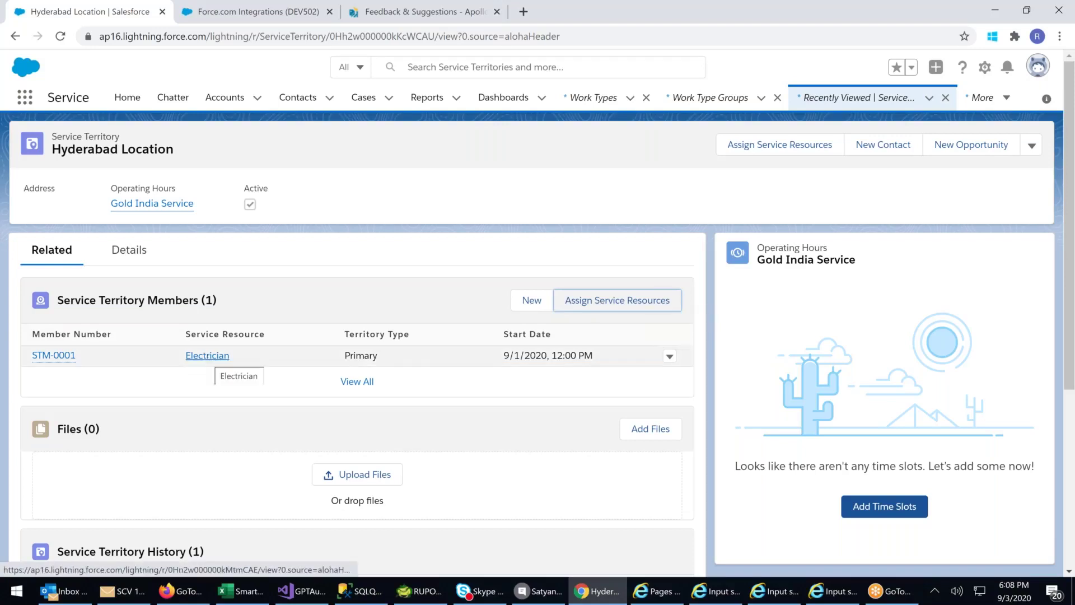
- Assign Electrician as the service resource for territory member STM-0001 and save the change
{"action": "left_click", "coordinate": [669, 357]}
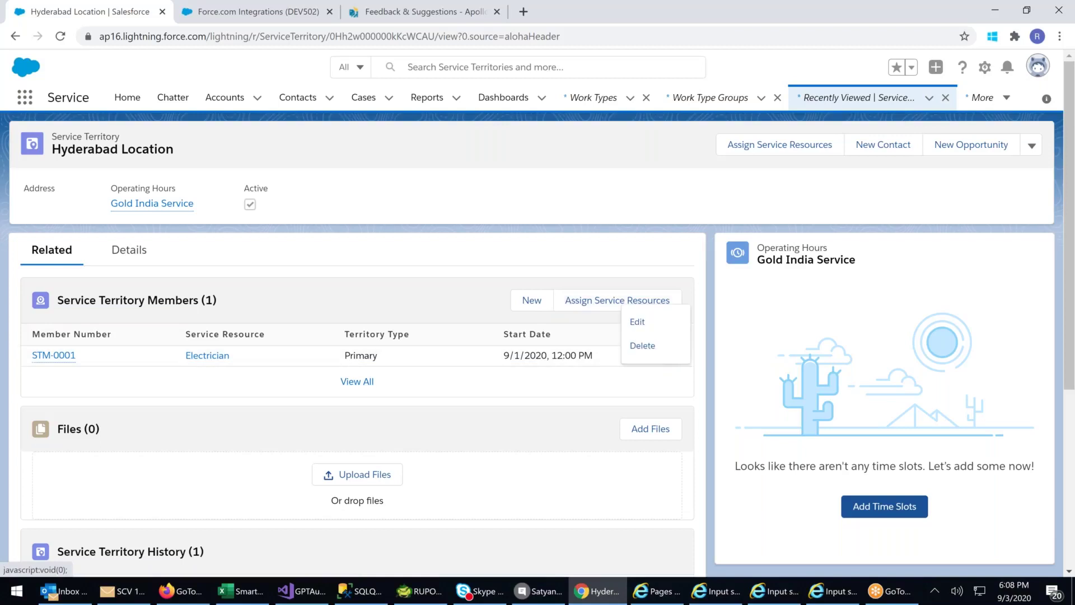
{"action": "left_click", "coordinate": [637, 322]}
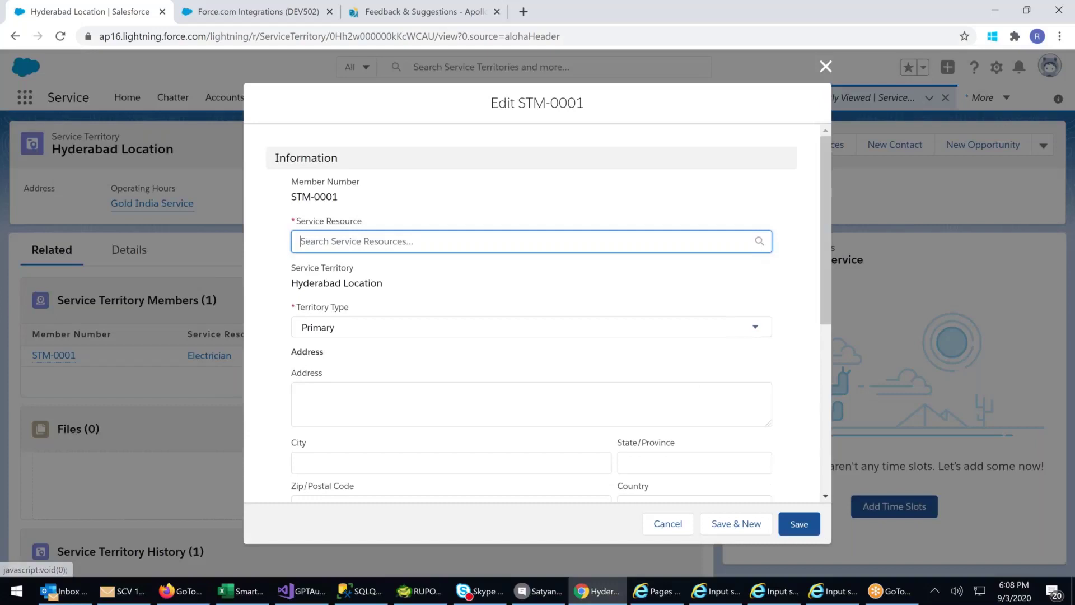
{"action": "left_click", "coordinate": [368, 274]}
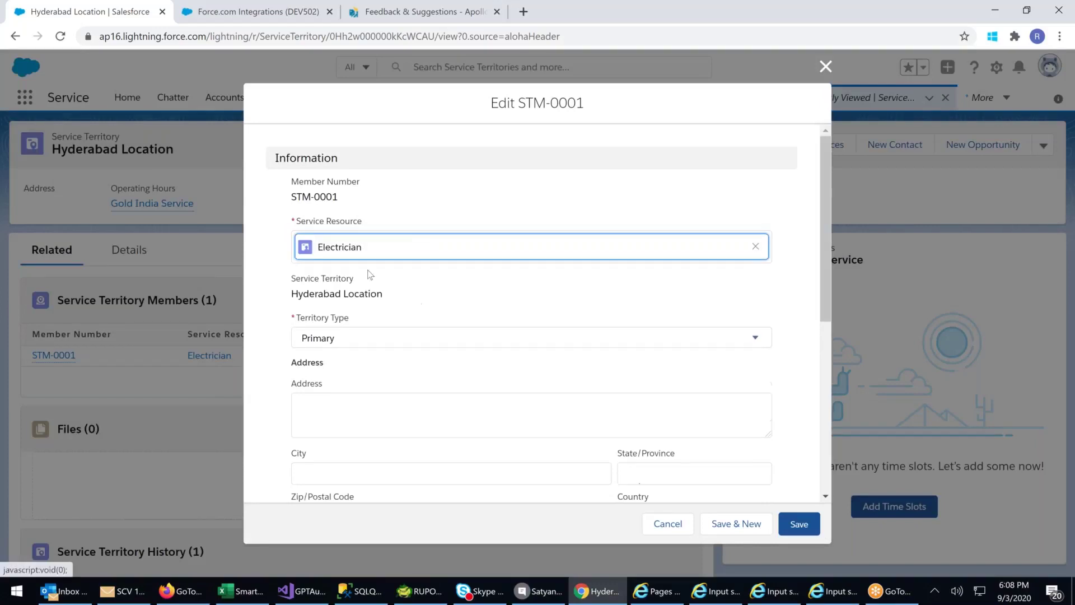
{"action": "left_click", "coordinate": [800, 531]}
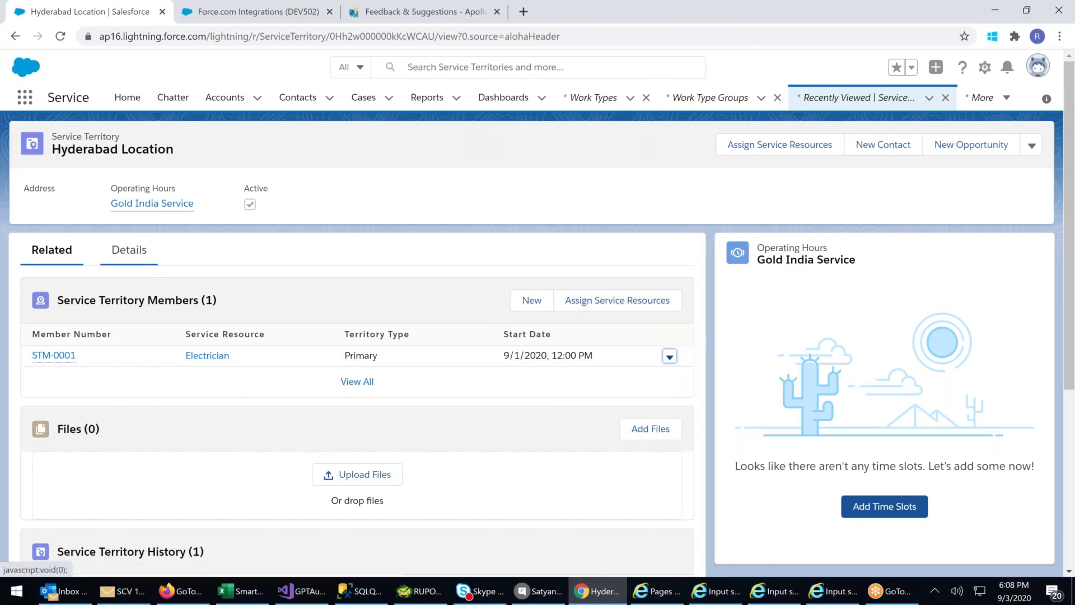
{"action": "left_click", "coordinate": [128, 249]}
{"action": "left_click", "coordinate": [51, 249]}
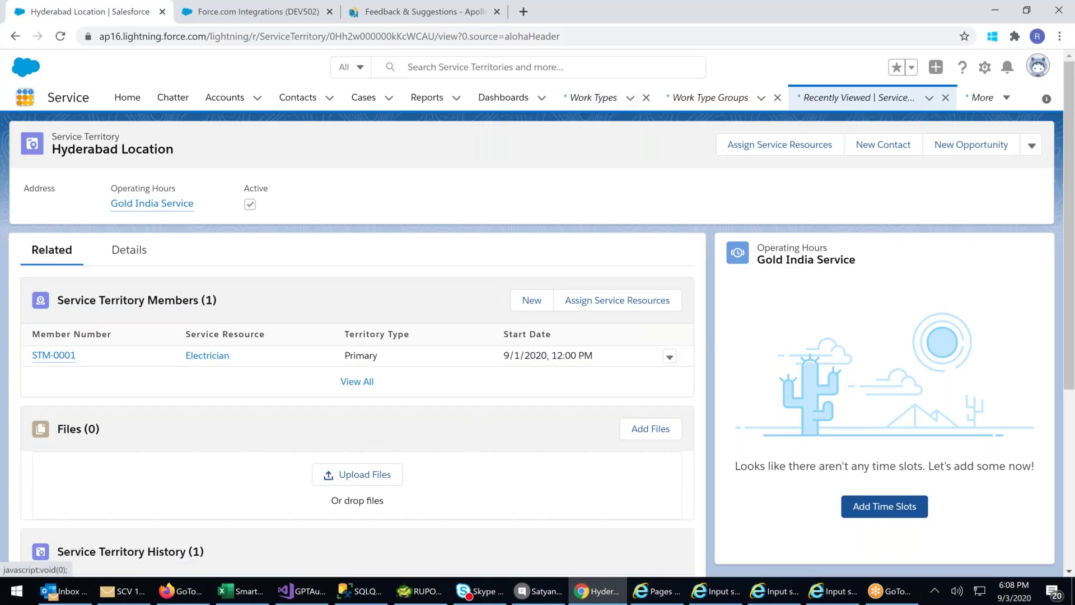
- Go to Service Appointments through the App Launcher's View All and start a new appointment
{"action": "left_click", "coordinate": [25, 97]}
{"action": "left_click", "coordinate": [37, 346]}
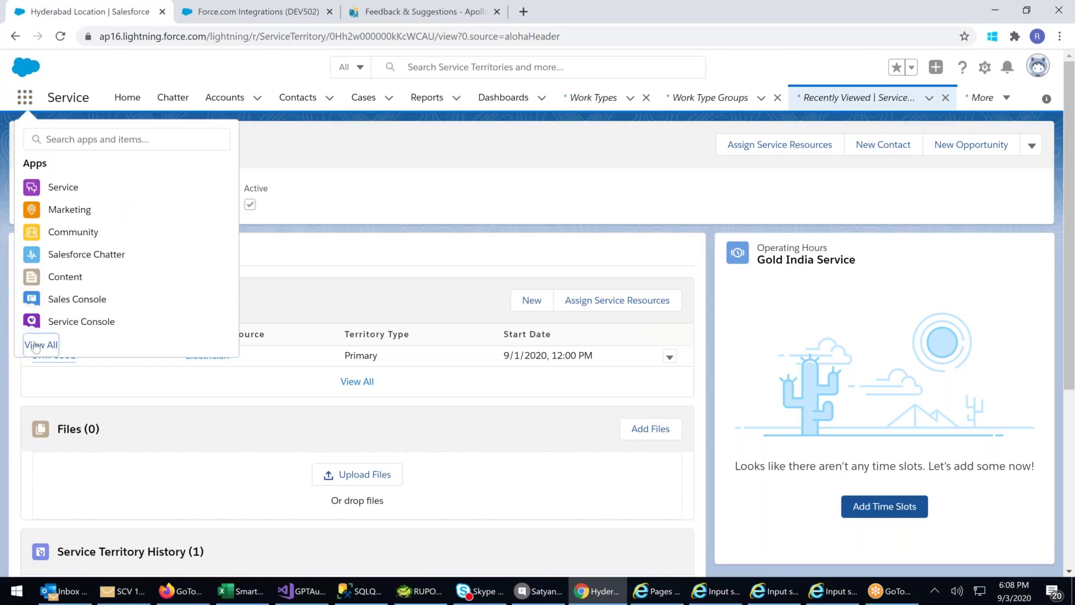
{"action": "scroll", "coordinate": [930, 396], "scroll_direction": "down", "scroll_amount": 10}
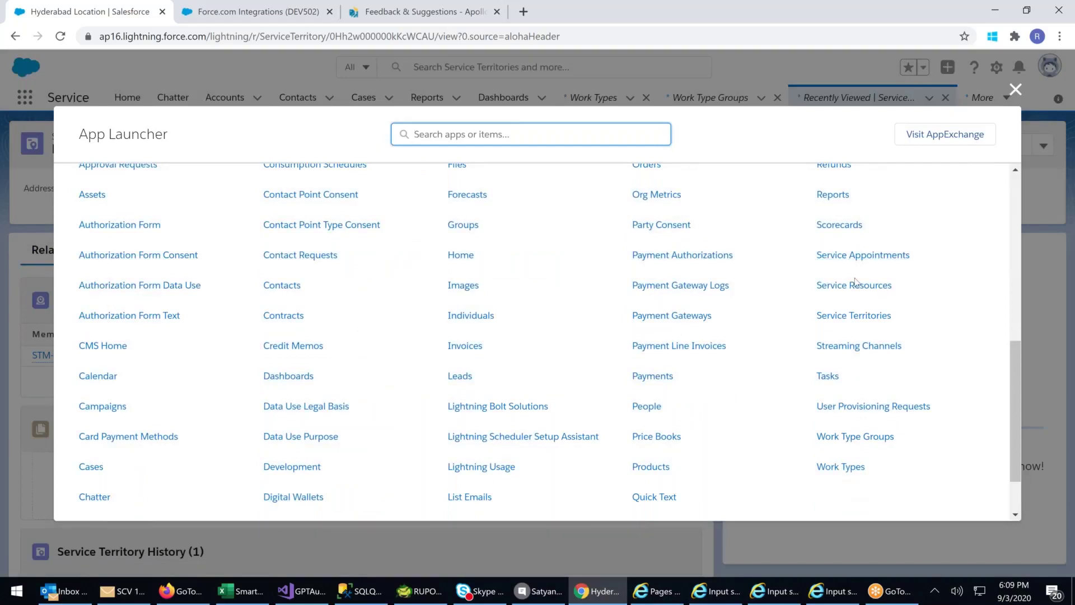
{"action": "left_click", "coordinate": [854, 259]}
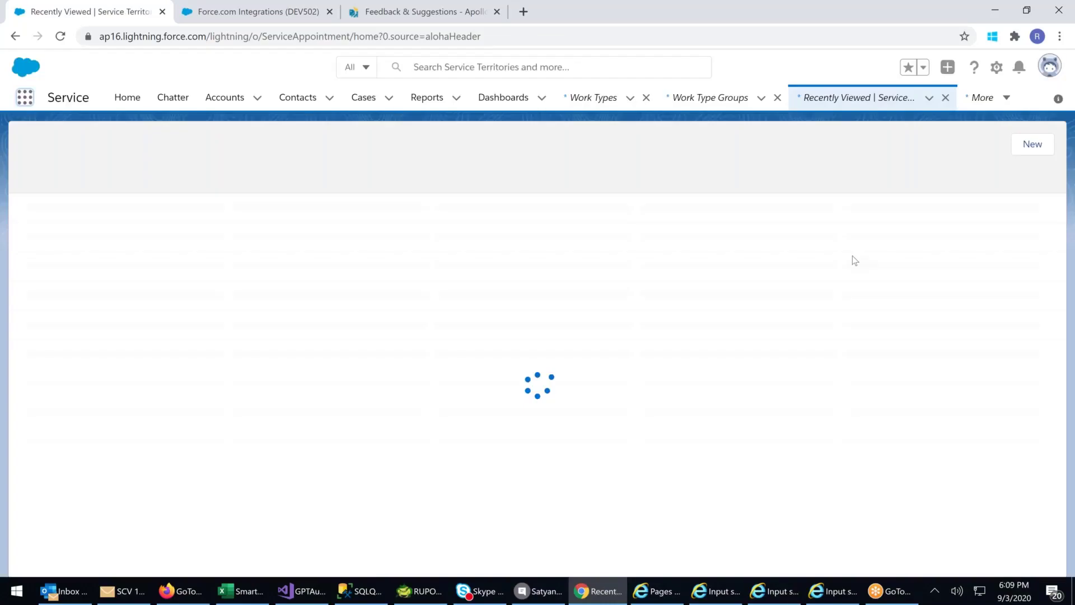
{"action": "left_click", "coordinate": [1022, 151]}
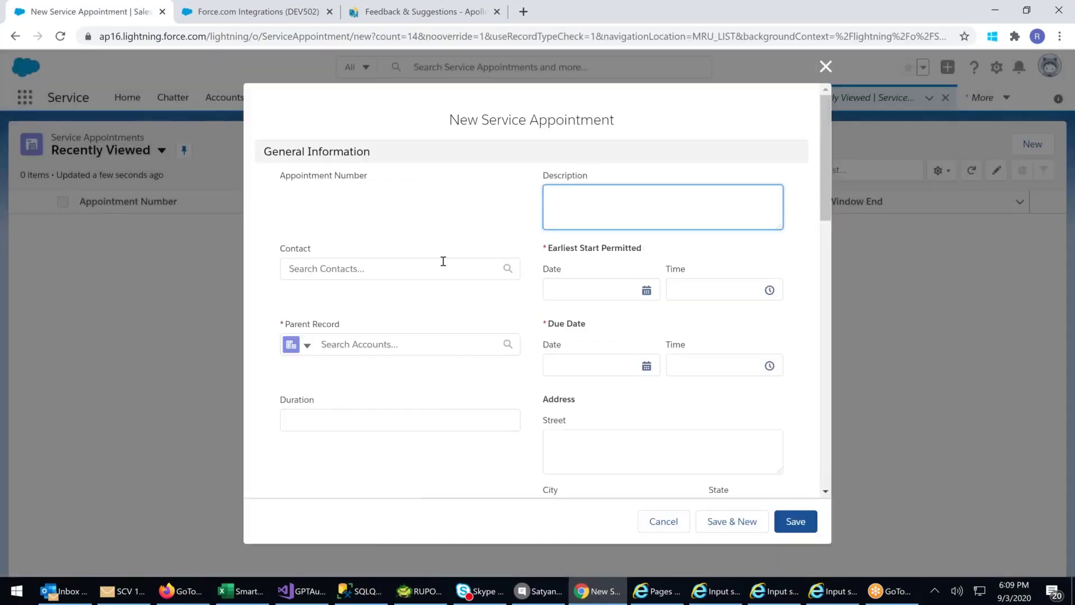
- Pick a recent contact for the appointment and enter the description FGFD
{"action": "left_click", "coordinate": [408, 268]}
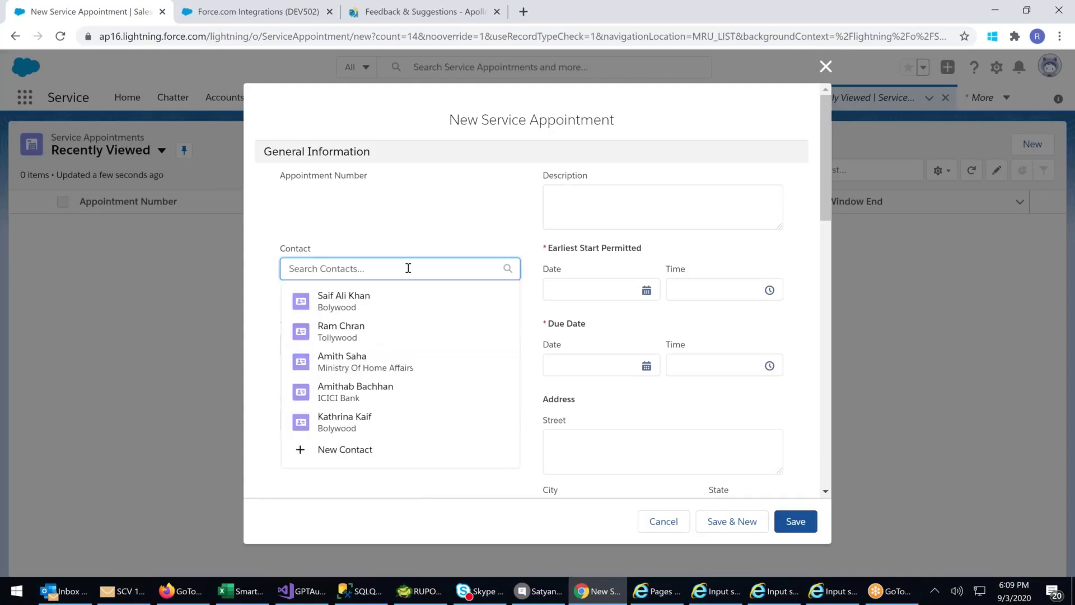
{"action": "left_click", "coordinate": [336, 301]}
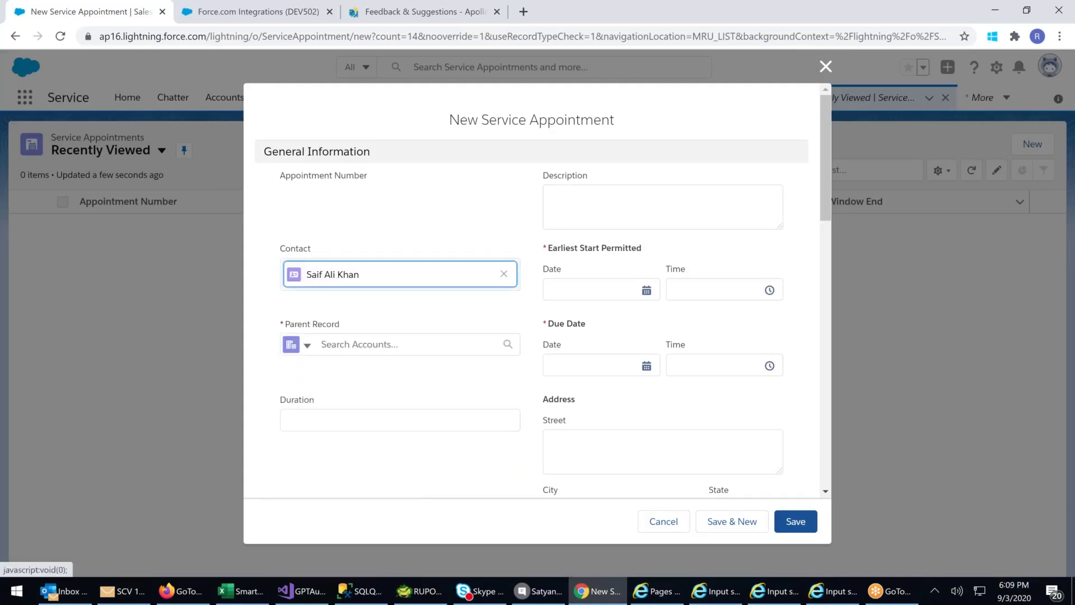
{"action": "left_click", "coordinate": [322, 418]}
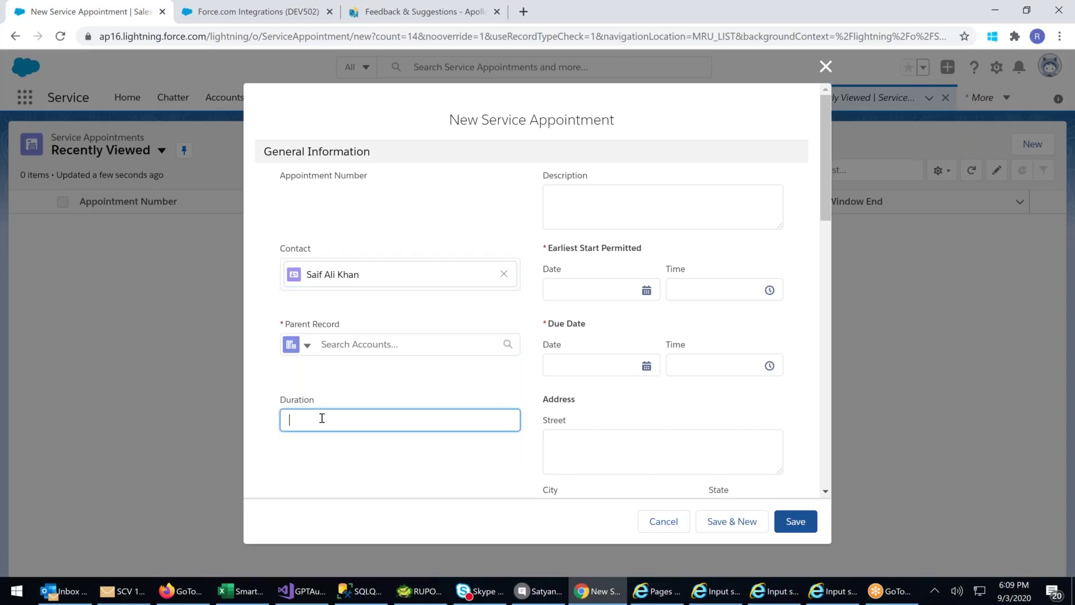
{"action": "left_click", "coordinate": [603, 221]}
{"action": "type", "text": "FGFD"}
{"action": "scroll", "coordinate": [576, 245], "scroll_direction": "down", "scroll_amount": 3}
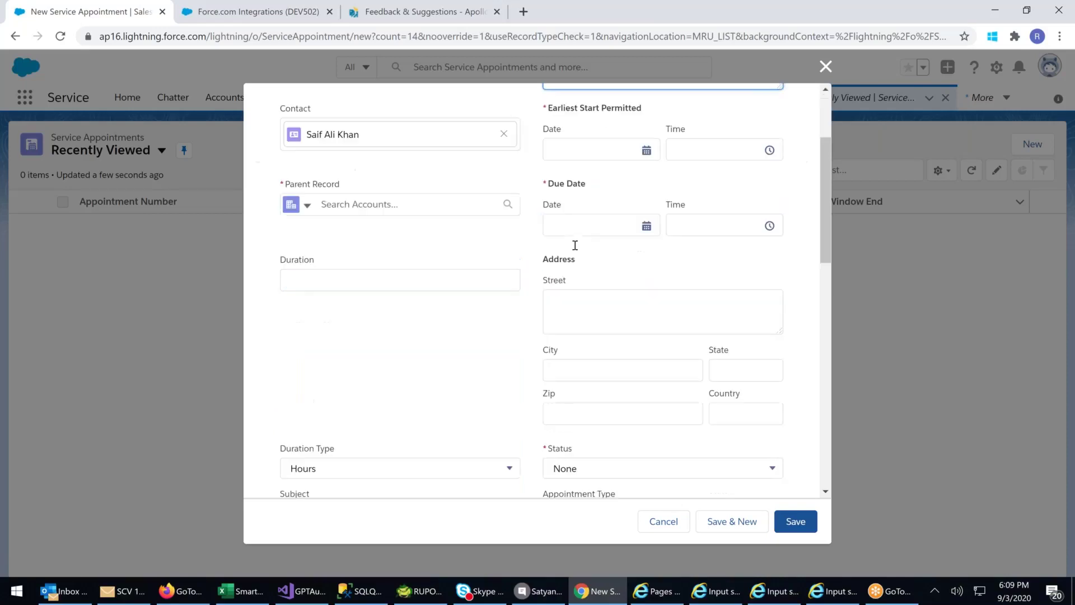
{"action": "scroll", "coordinate": [575, 245], "scroll_direction": "up", "scroll_amount": 3}
- Set Earliest Start Permitted to 9/3/2020 and Due Date to 9/5/2020
{"action": "left_click", "coordinate": [586, 295]}
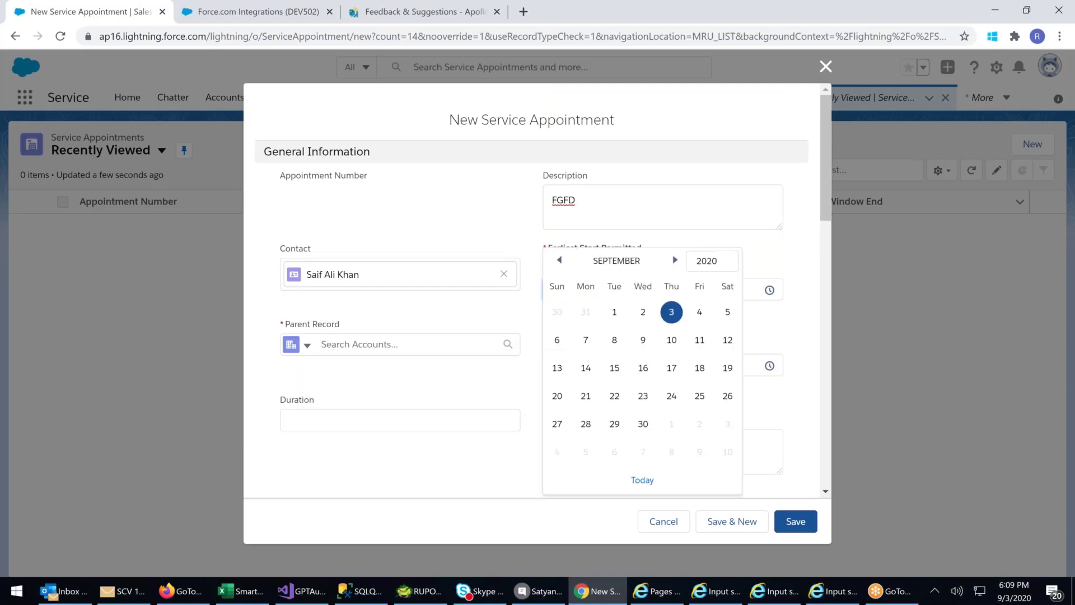
{"action": "left_click", "coordinate": [504, 207]}
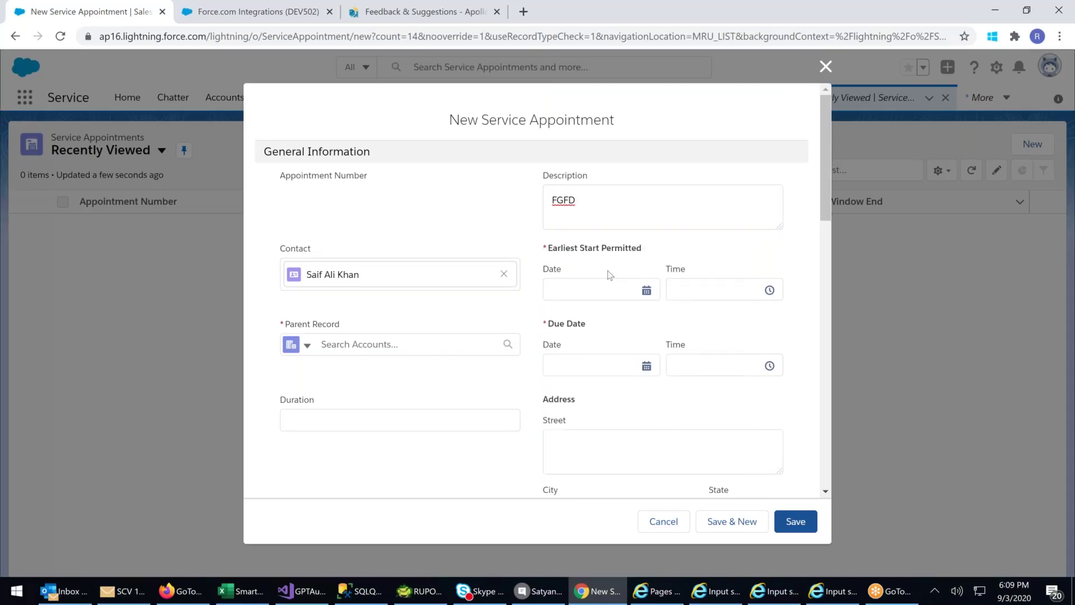
{"action": "left_click", "coordinate": [572, 289]}
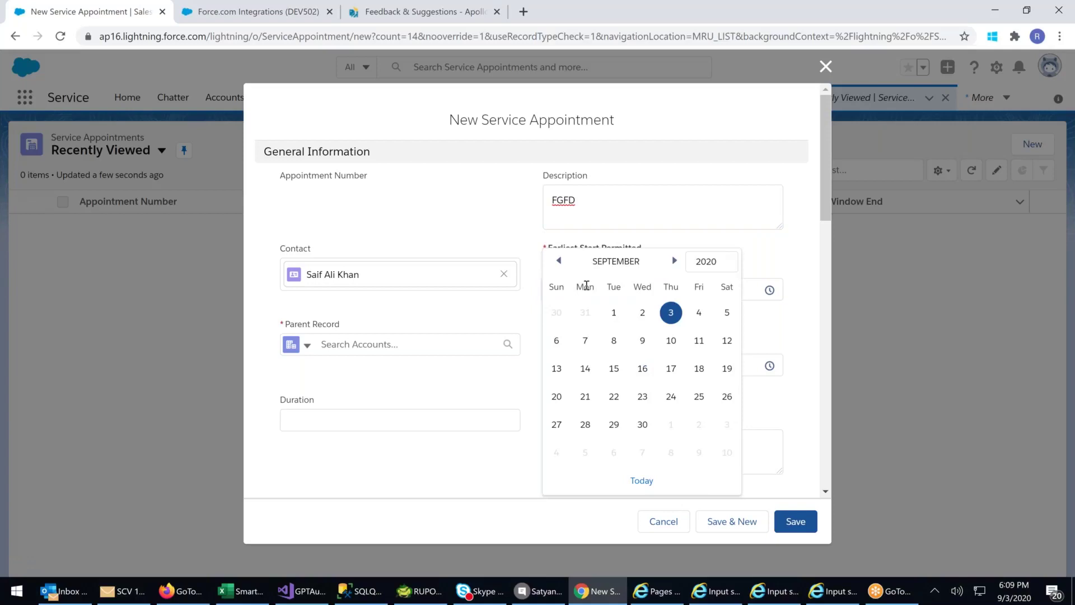
{"action": "left_click", "coordinate": [559, 261]}
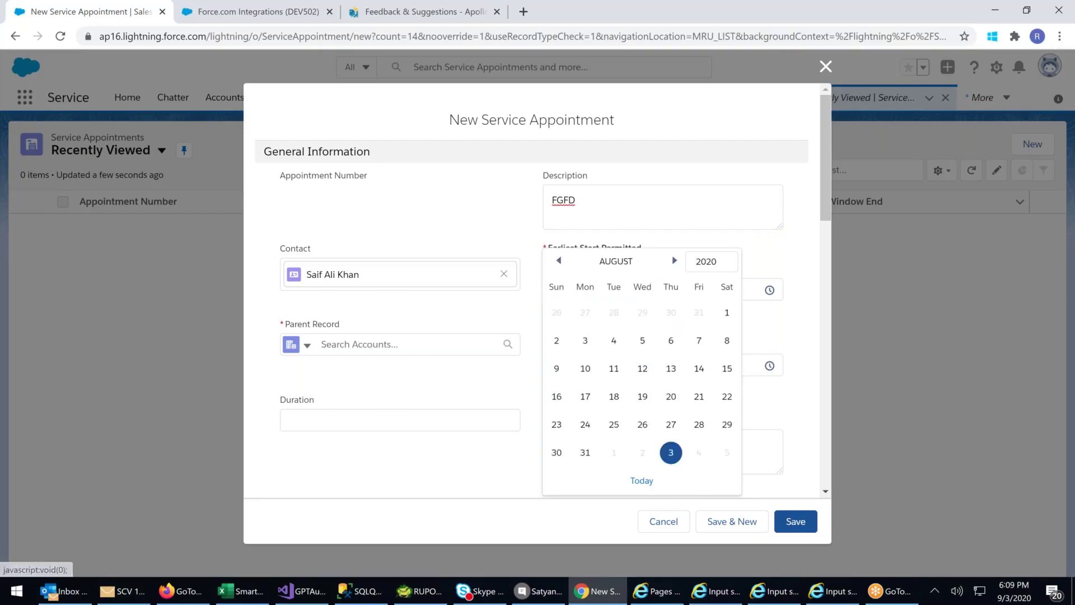
{"action": "left_click", "coordinate": [671, 453]}
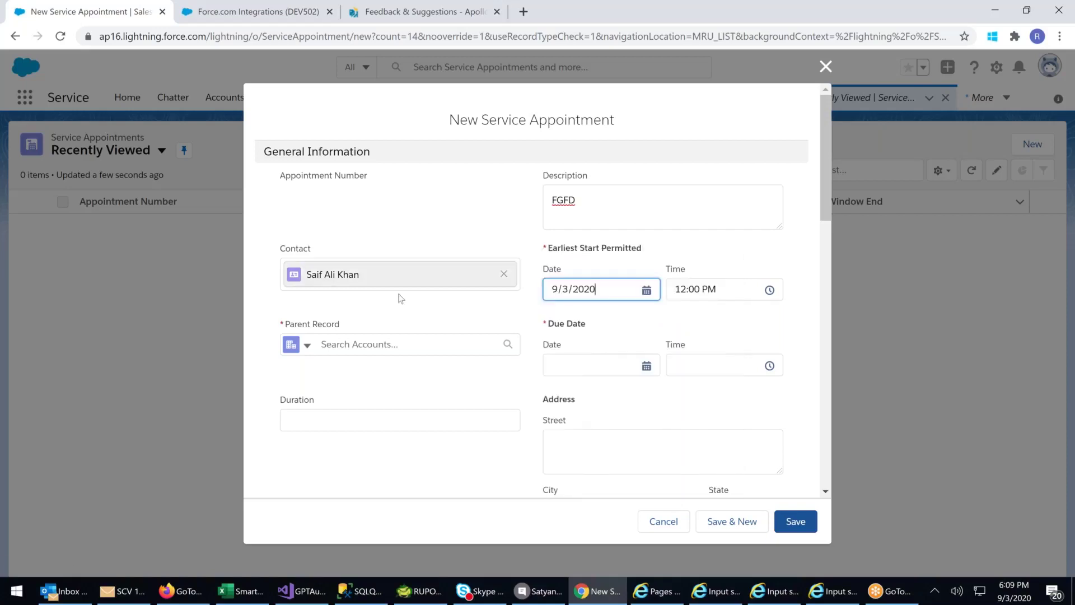
{"action": "left_click", "coordinate": [694, 332]}
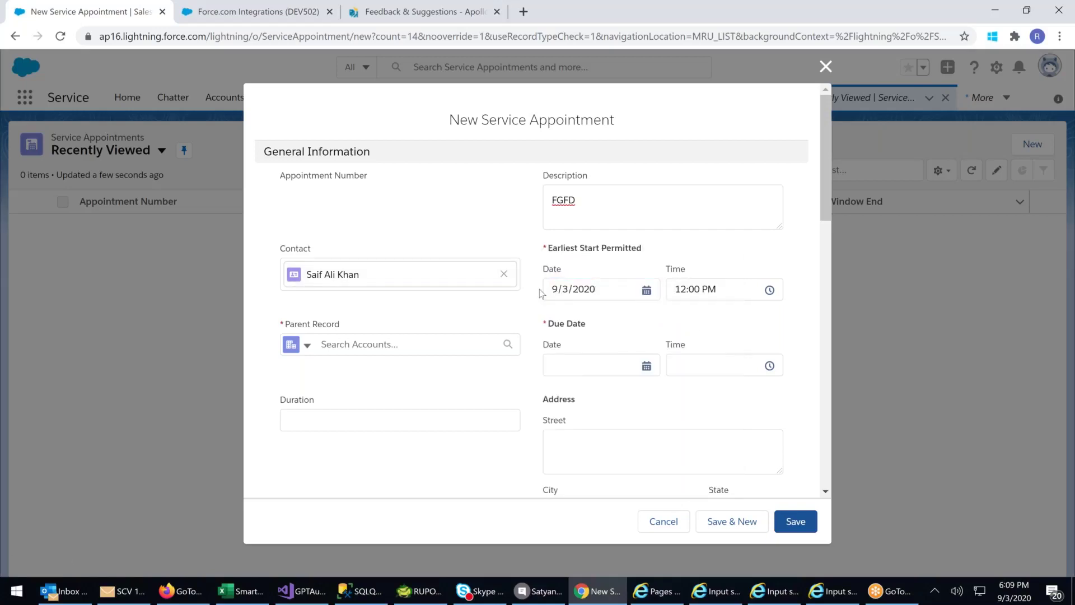
{"action": "left_click", "coordinate": [573, 365]}
{"action": "left_click", "coordinate": [727, 314]}
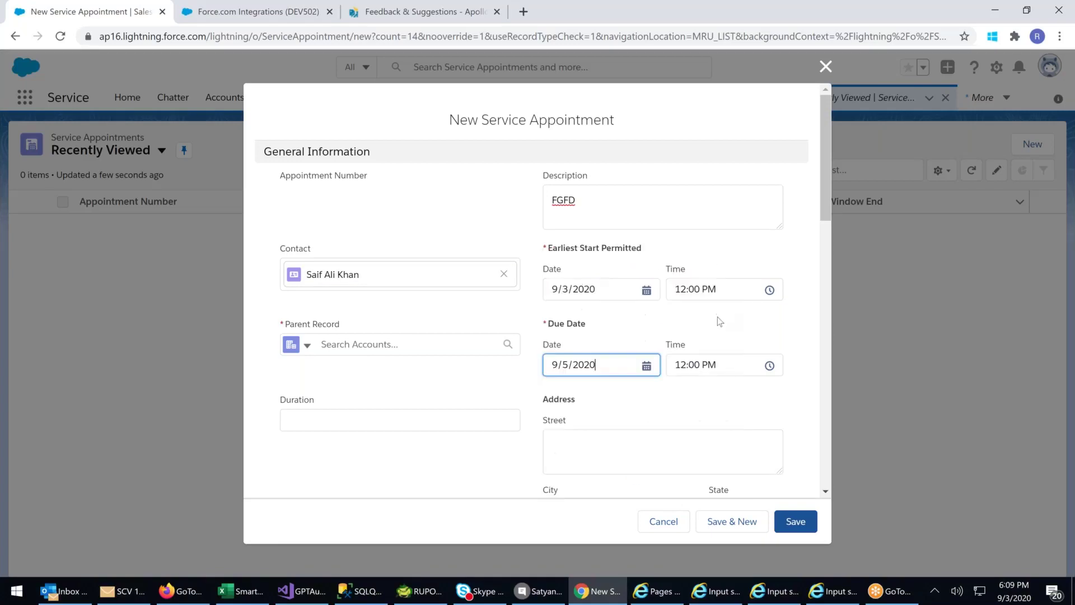
{"action": "scroll", "coordinate": [692, 399], "scroll_direction": "down", "scroll_amount": 3}
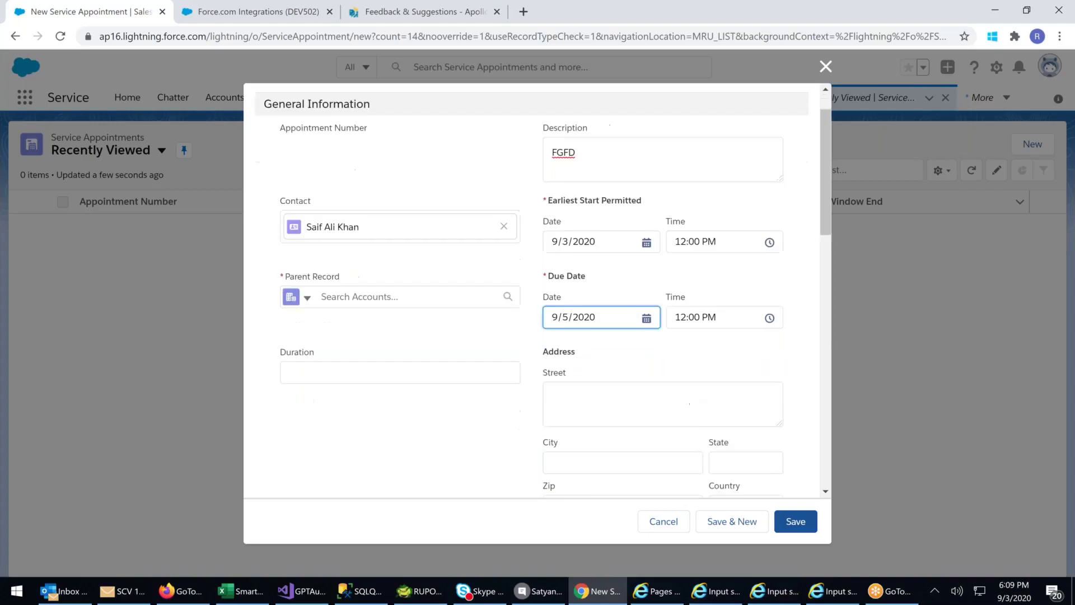
{"action": "scroll", "coordinate": [677, 332], "scroll_direction": "down", "scroll_amount": 1}
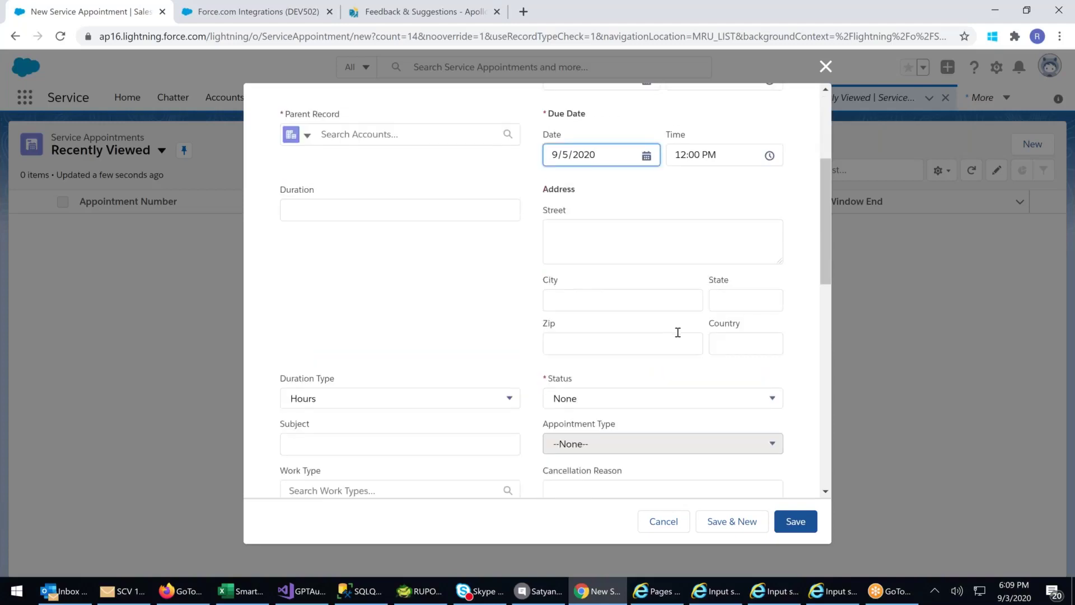
- Set the Status to Scheduled and the Subject to 'Tab Servicing'
{"action": "scroll", "coordinate": [678, 332], "scroll_direction": "down", "scroll_amount": 1}
{"action": "left_click", "coordinate": [629, 331]}
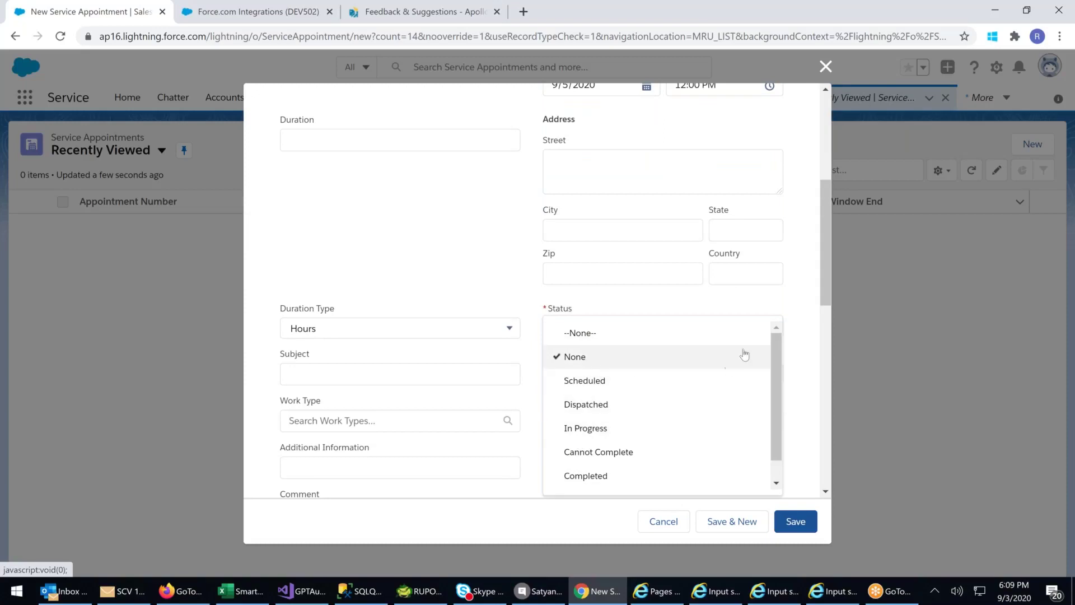
{"action": "left_click", "coordinate": [586, 383]}
{"action": "scroll", "coordinate": [598, 384], "scroll_direction": "down", "scroll_amount": 3}
{"action": "left_click", "coordinate": [308, 236]}
{"action": "type", "text": "tAB sRVICING"}
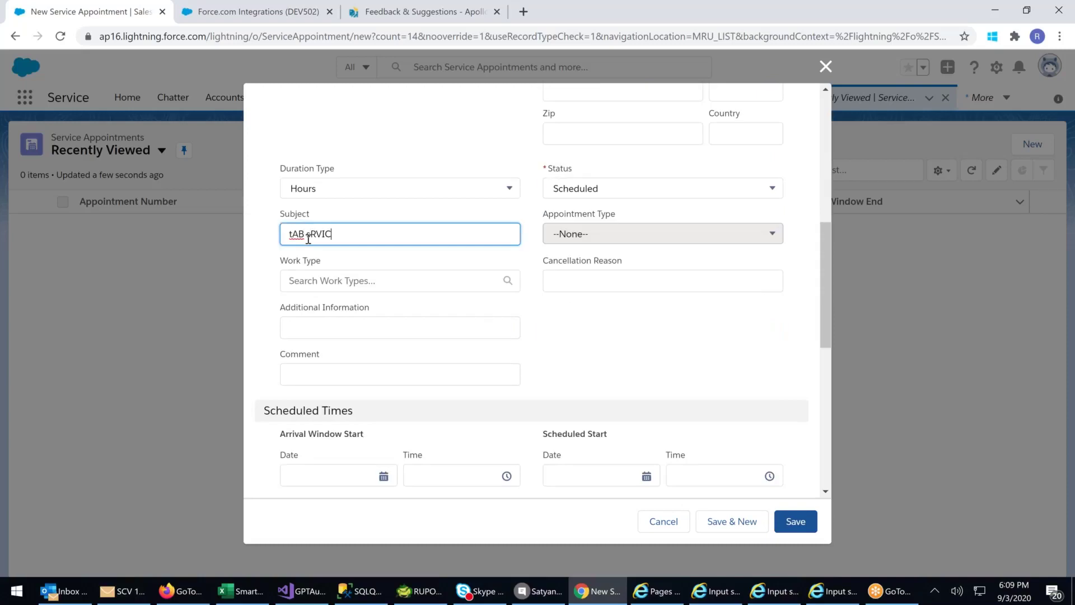
{"action": "key", "text": "BackSpace"}
{"action": "key", "text": "BackSpace"}
{"action": "key", "text": "BackSpace"}
{"action": "key", "text": "BackSpace"}
{"action": "key", "text": "BackSpace"}
{"action": "key", "text": "BackSpace"}
{"action": "key", "text": "BackSpace"}
{"action": "key", "text": "BackSpace"}
{"action": "key", "text": "BackSpace"}
{"action": "key", "text": "BackSpace"}
{"action": "key", "text": "BackSpace"}
{"action": "key", "text": "BackSpace"}
{"action": "type", "text": "Tab Servicing"}
- Choose Tab Cleaning as the appointment's Work Type
{"action": "left_click", "coordinate": [418, 284]}
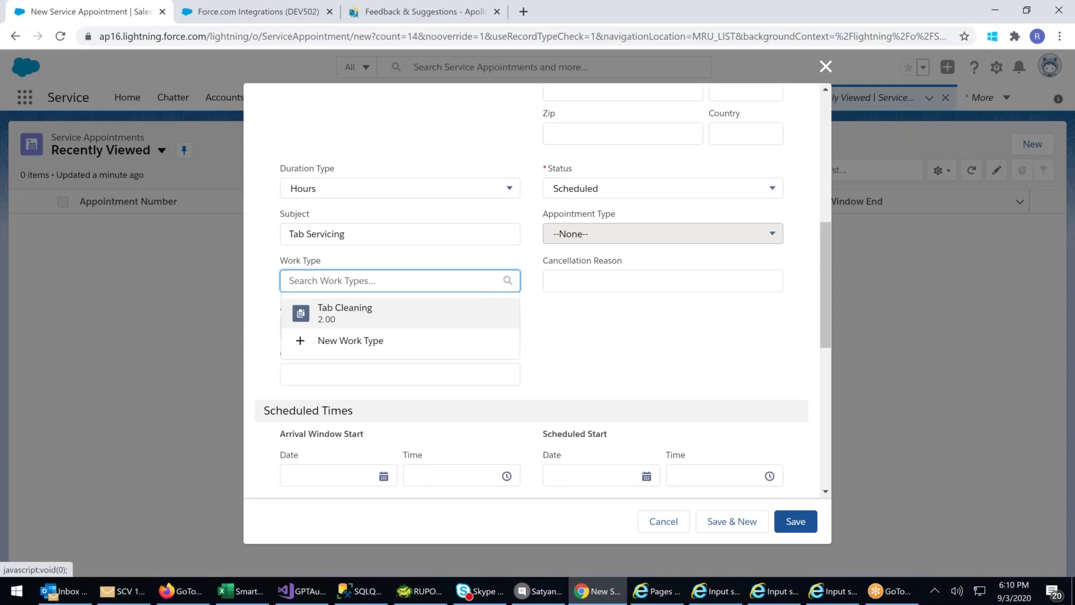
{"action": "left_click", "coordinate": [354, 314]}
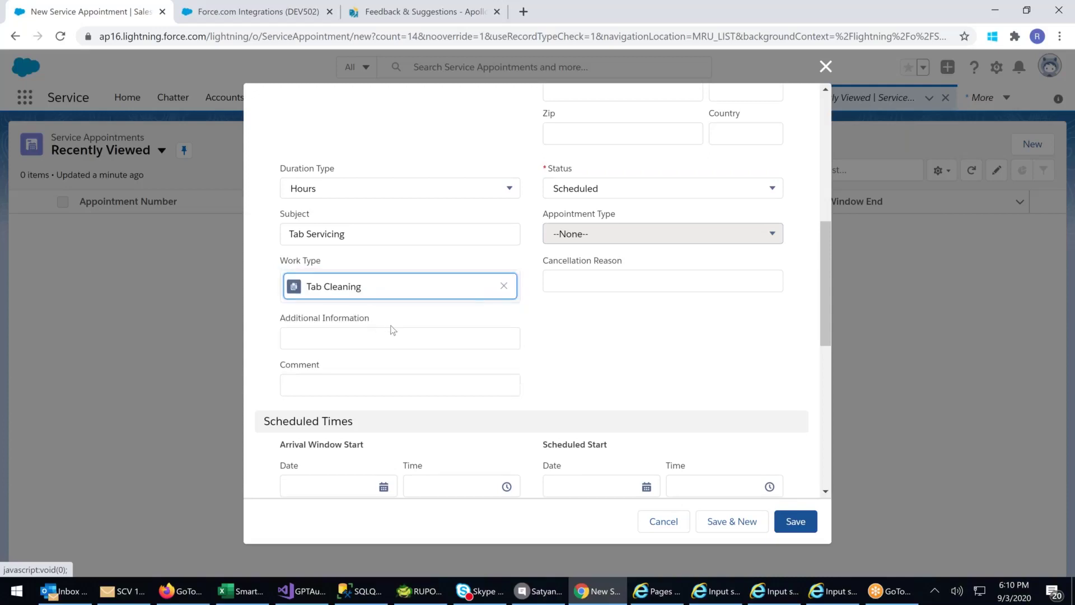
{"action": "scroll", "coordinate": [336, 351], "scroll_direction": "down", "scroll_amount": 3}
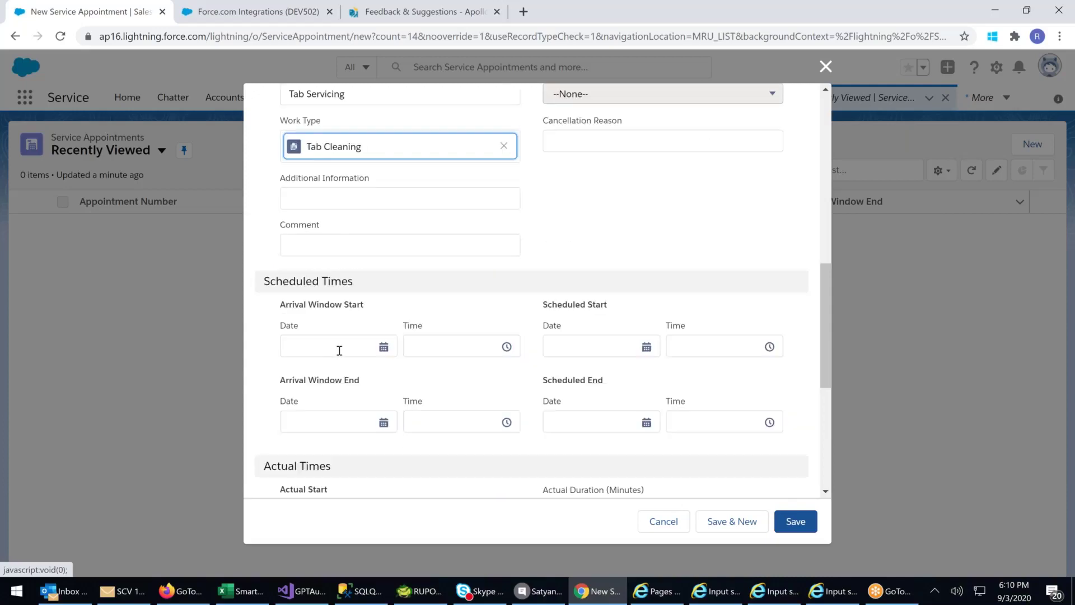
- Set Arrival Window Start to 9/4/2020 and Arrival Window End to 9/3/2020 at 4:00 AM
{"action": "left_click", "coordinate": [336, 352]}
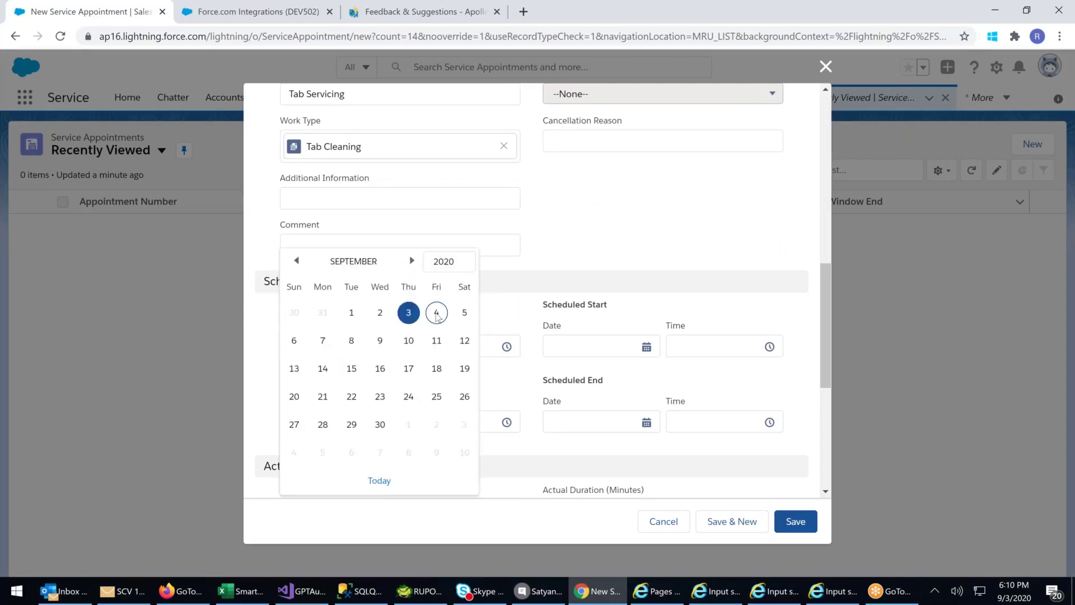
{"action": "left_click", "coordinate": [437, 313]}
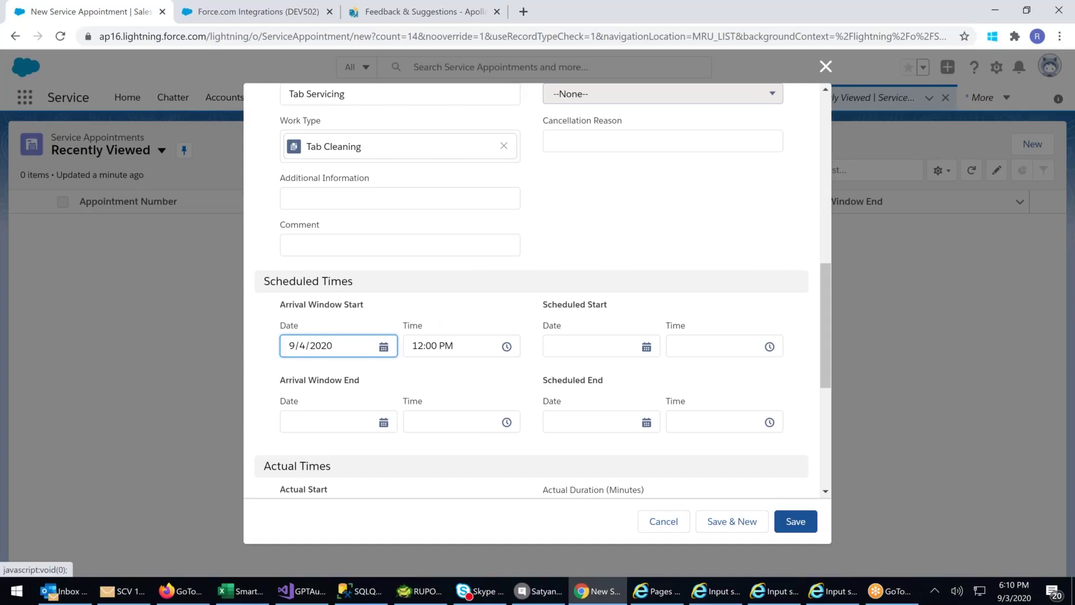
{"action": "left_click", "coordinate": [301, 421]}
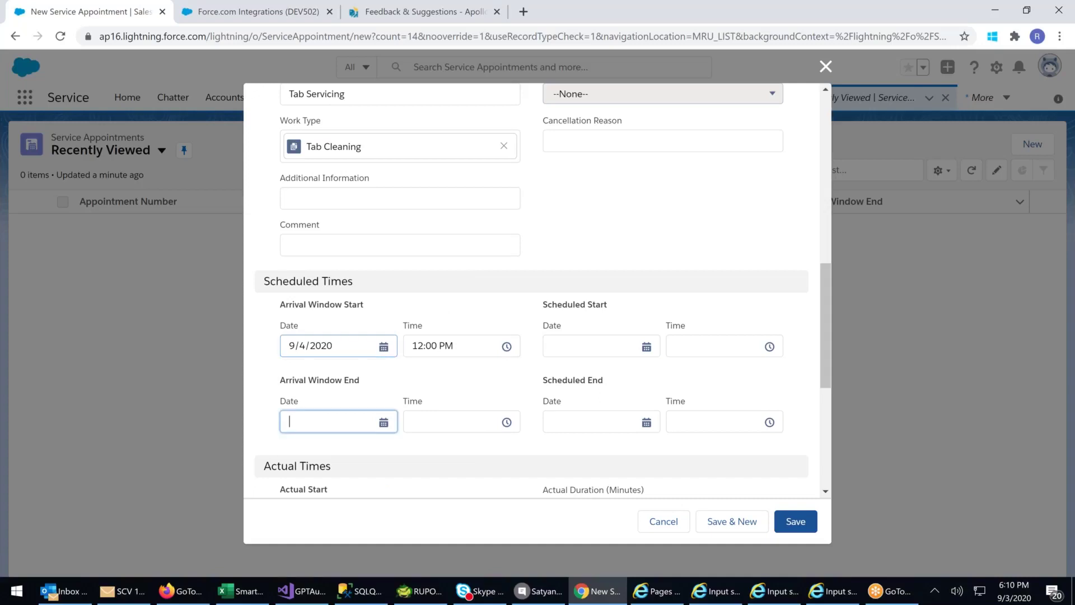
{"action": "left_click", "coordinate": [610, 242]}
{"action": "left_click", "coordinate": [305, 422]}
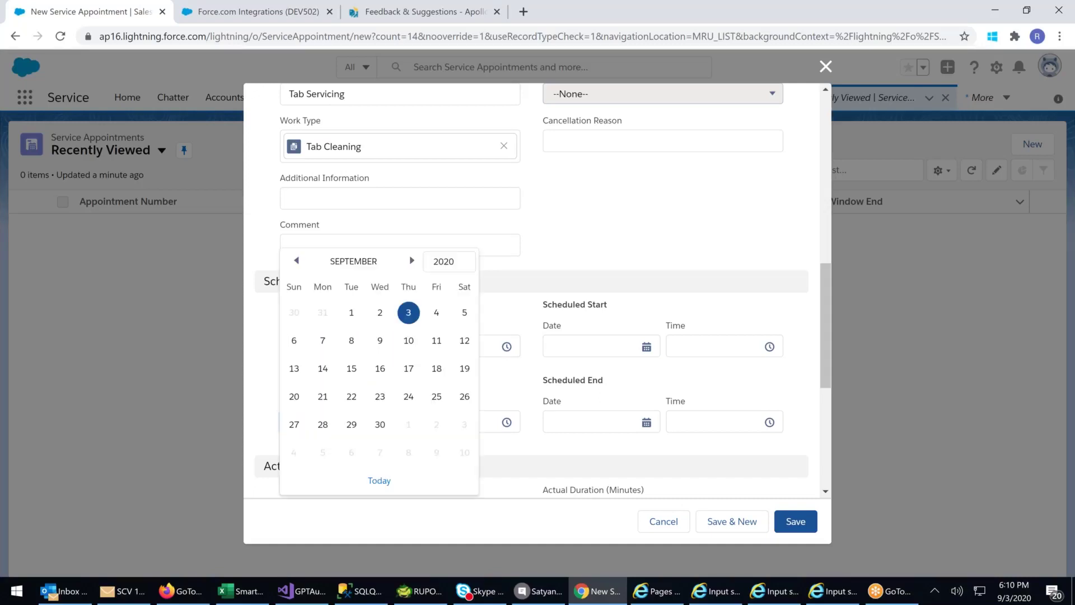
{"action": "left_click", "coordinate": [409, 312]}
{"action": "left_click", "coordinate": [463, 421]}
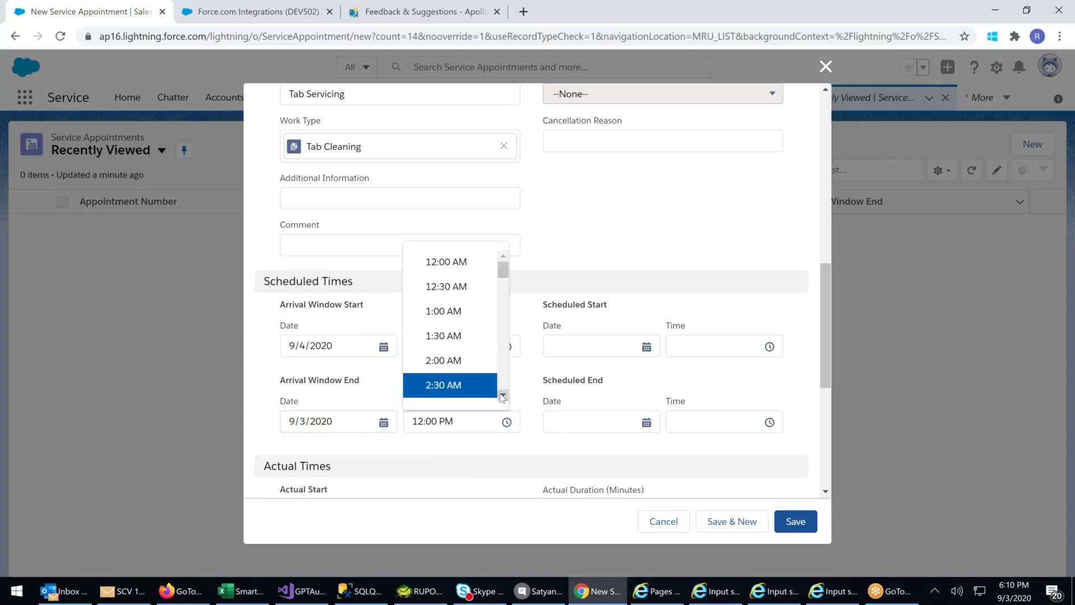
{"action": "left_click", "coordinate": [503, 396]}
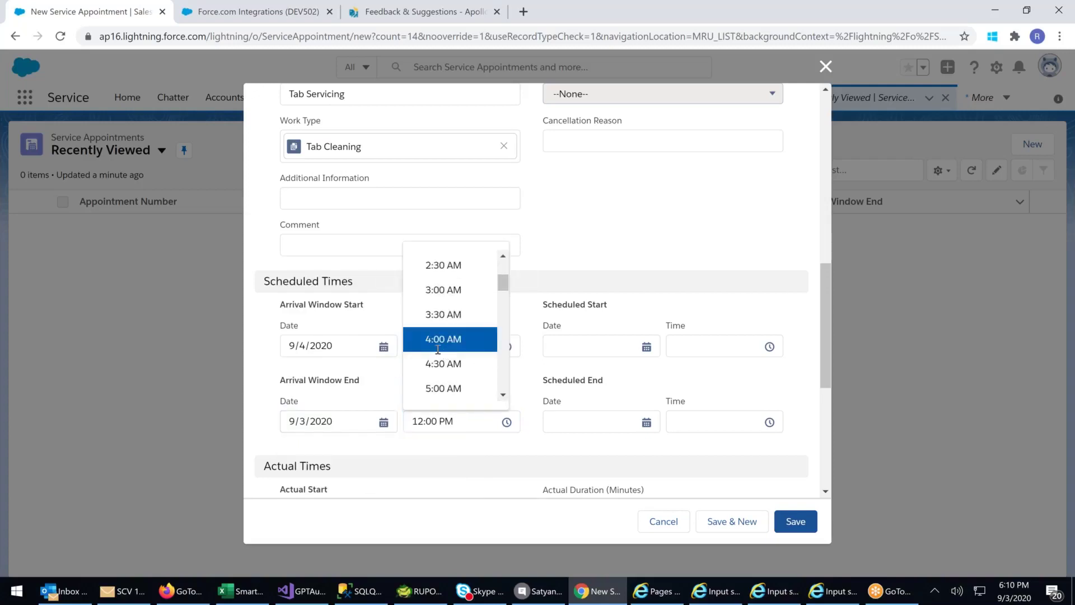
{"action": "left_click", "coordinate": [438, 339]}
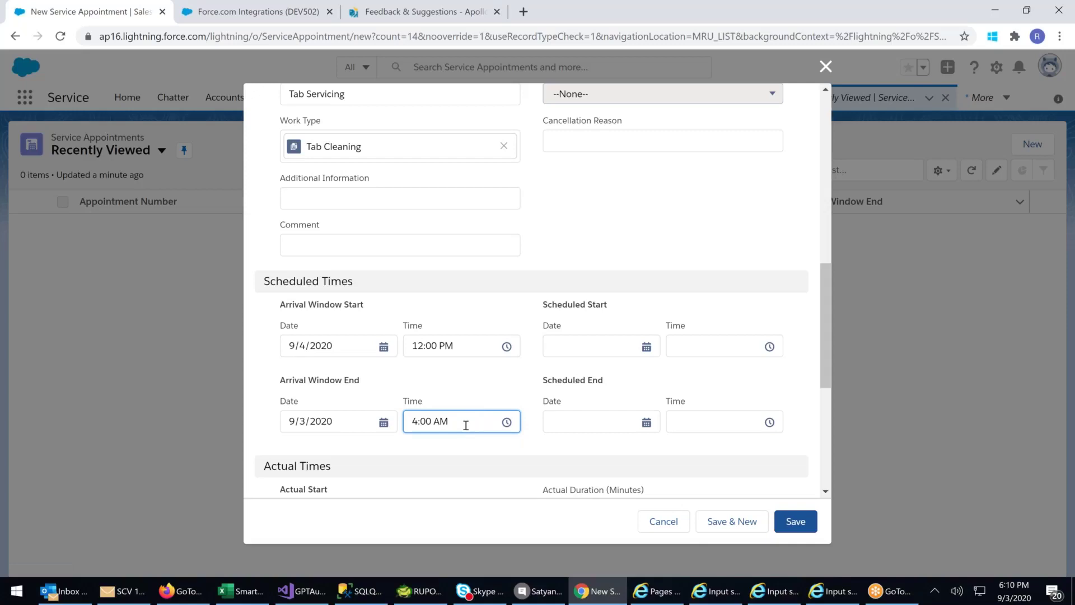
- Set the Scheduled Start to 9/3/2020 at 11:00 AM
{"action": "left_click", "coordinate": [647, 347]}
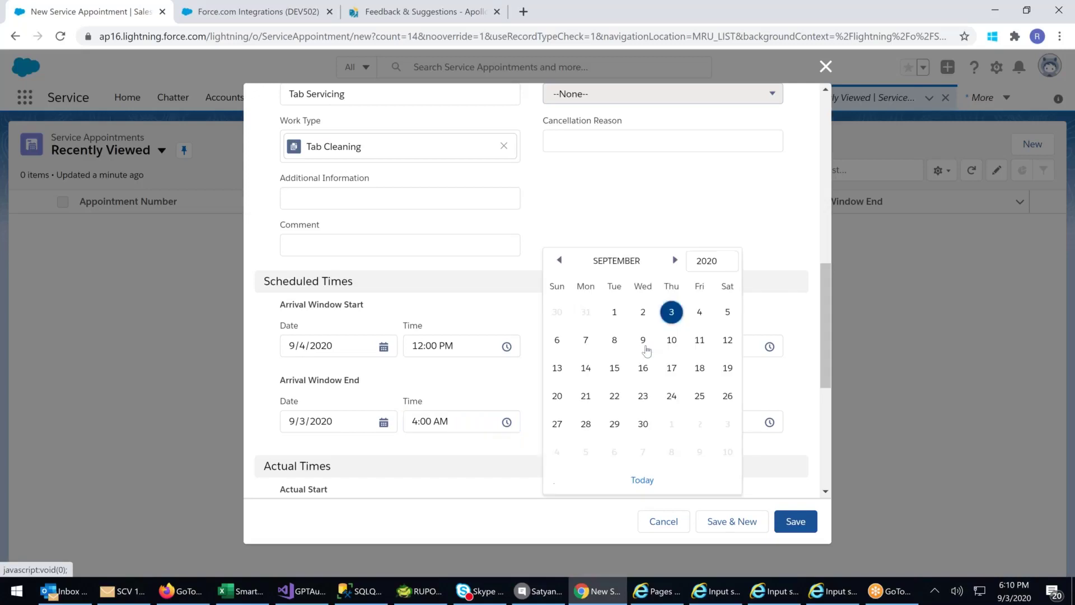
{"action": "left_click", "coordinate": [672, 312]}
{"action": "left_click", "coordinate": [767, 346]}
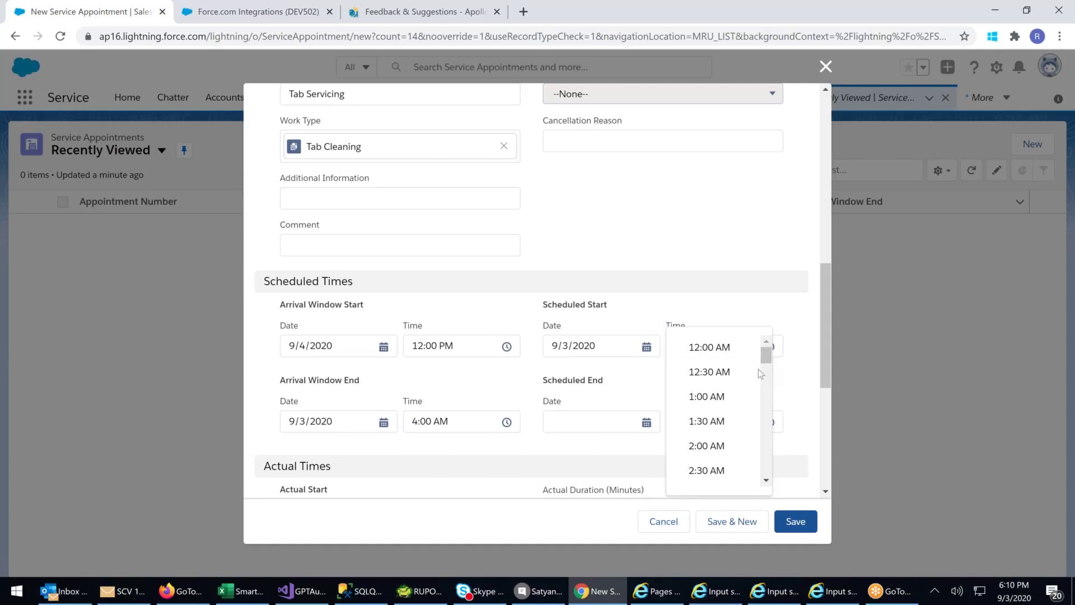
{"action": "left_click", "coordinate": [766, 480]}
{"action": "left_click", "coordinate": [766, 481]}
{"action": "left_click", "coordinate": [766, 481]}
{"action": "left_click", "coordinate": [766, 481]}
{"action": "left_click", "coordinate": [766, 481]}
{"action": "left_click", "coordinate": [767, 480]}
{"action": "left_click", "coordinate": [766, 481]}
{"action": "left_click", "coordinate": [766, 481]}
{"action": "left_click", "coordinate": [766, 480]}
{"action": "left_click", "coordinate": [766, 481]}
{"action": "left_click", "coordinate": [766, 481]}
{"action": "left_click", "coordinate": [767, 480]}
{"action": "left_click", "coordinate": [766, 480]}
{"action": "left_click", "coordinate": [708, 442]}
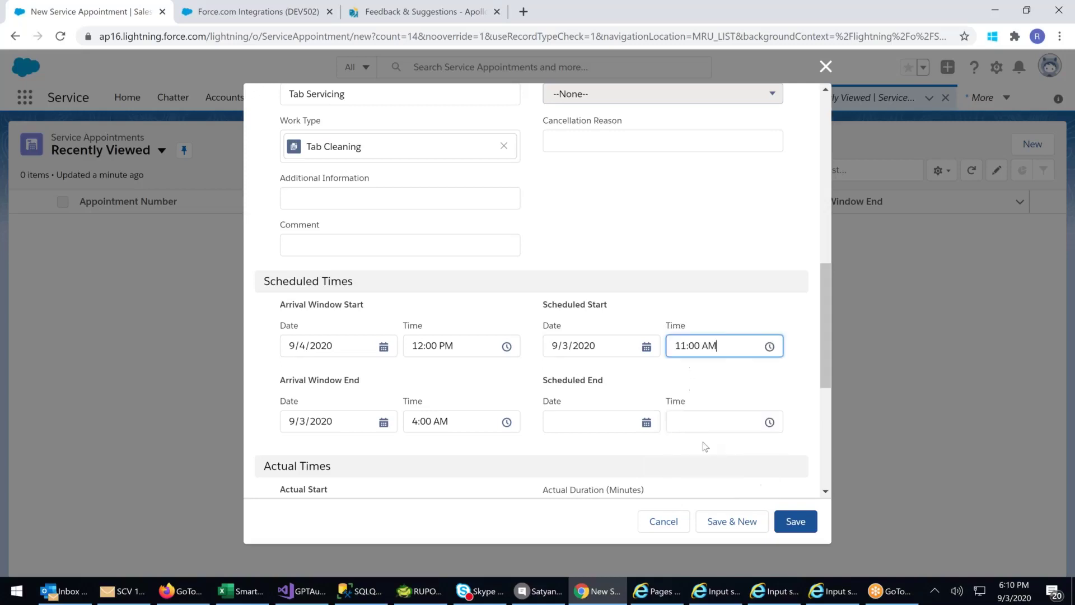
- Set the Scheduled End to 9/3/2020 at 5:00 PM
{"action": "left_click", "coordinate": [605, 428]}
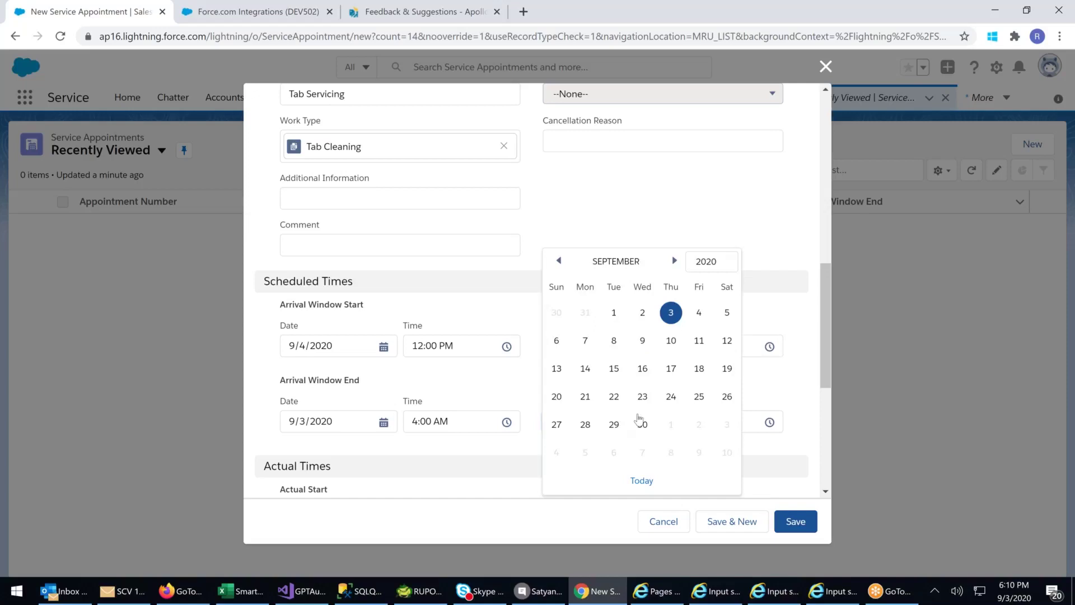
{"action": "key", "text": "Escape"}
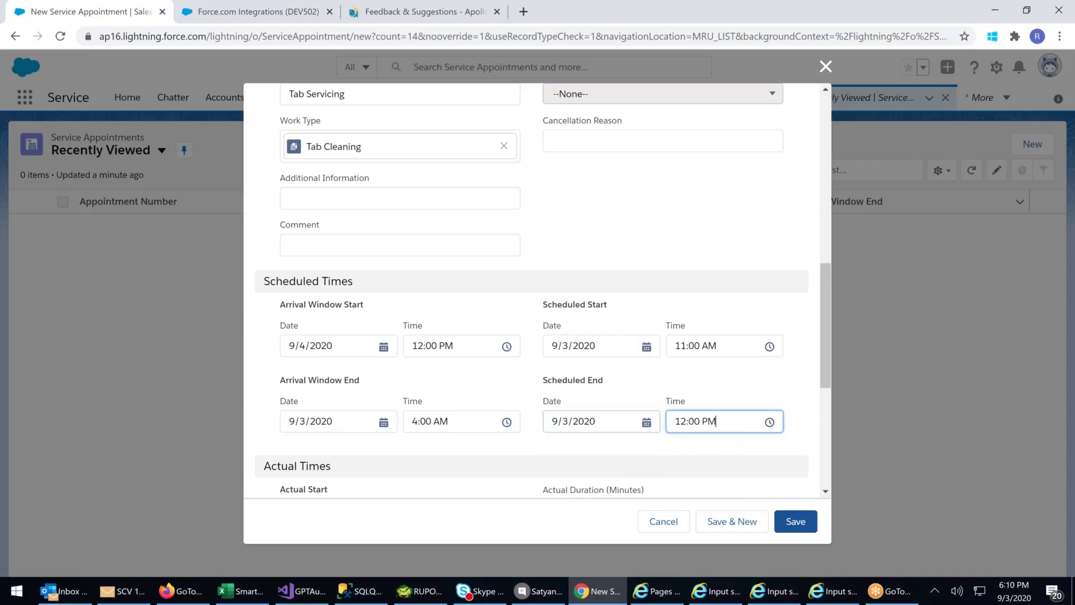
{"action": "left_click", "coordinate": [750, 425]}
{"action": "left_click_drag", "start_coordinate": [765, 268], "coordinate": [767, 284]}
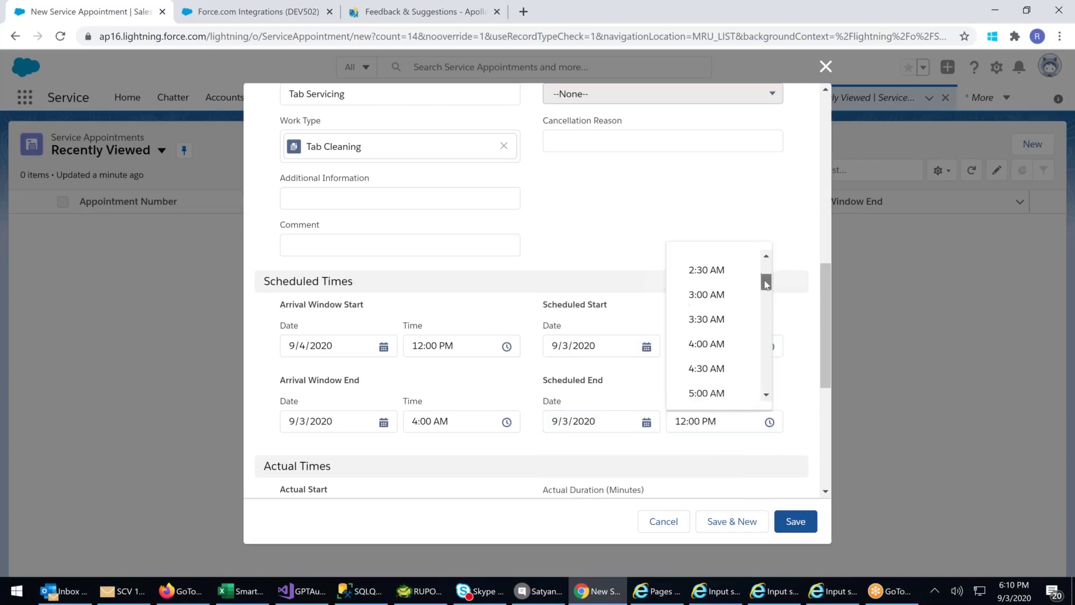
{"action": "left_click", "coordinate": [767, 395]}
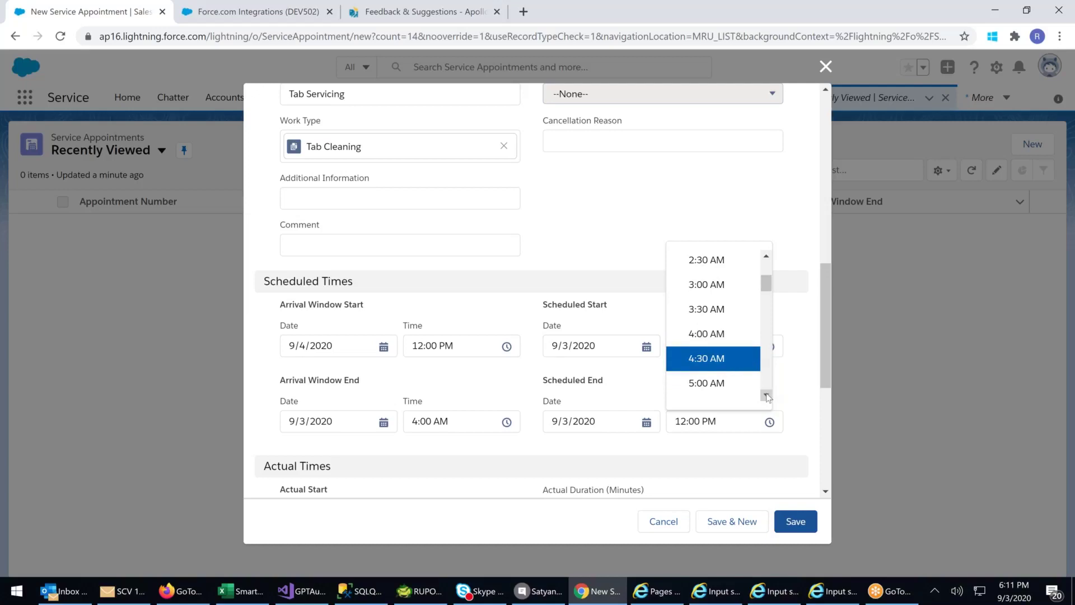
{"action": "scroll", "coordinate": [767, 396], "scroll_direction": "down", "scroll_amount": 4}
{"action": "scroll", "coordinate": [765, 292], "scroll_direction": "up", "scroll_amount": 2}
{"action": "left_click_drag", "start_coordinate": [766, 297], "coordinate": [764, 345]}
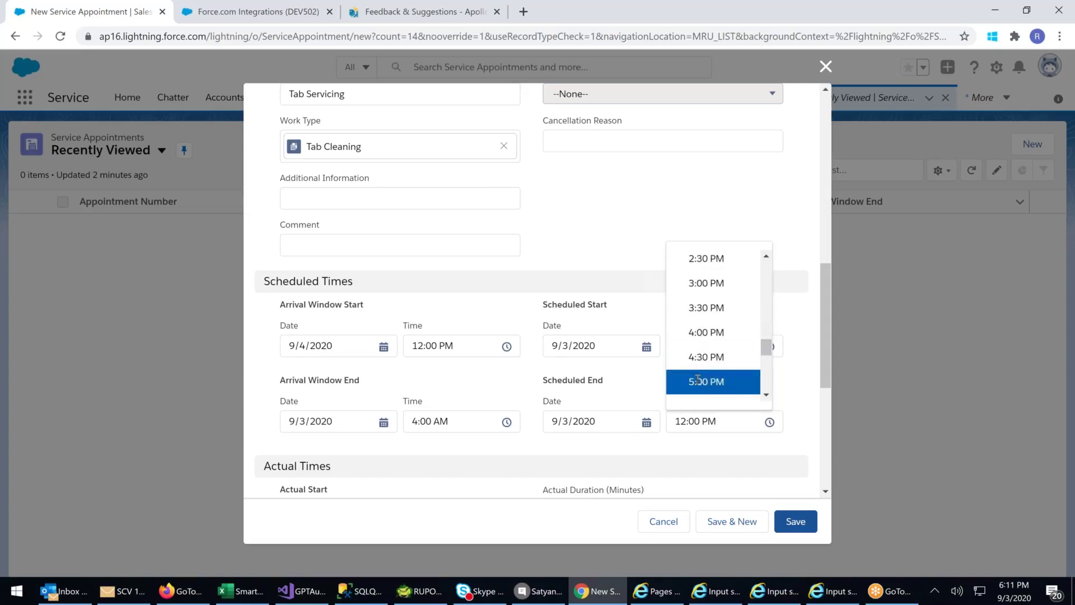
{"action": "left_click", "coordinate": [679, 380]}
{"action": "scroll", "coordinate": [256, 432], "scroll_direction": "down", "scroll_amount": 3}
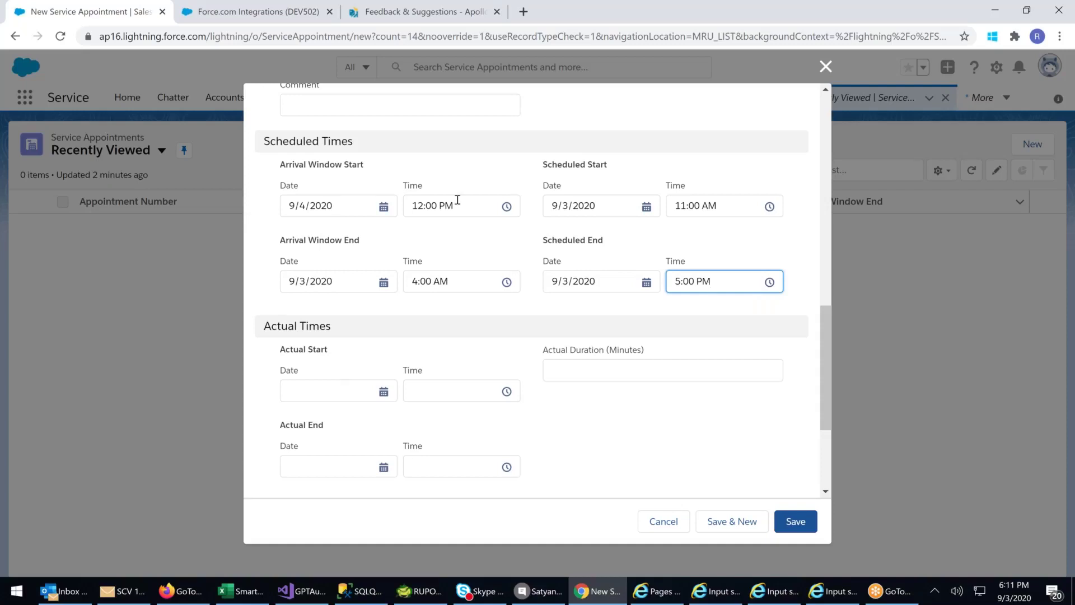
{"action": "left_click", "coordinate": [330, 391]}
{"action": "left_click", "coordinate": [743, 405]}
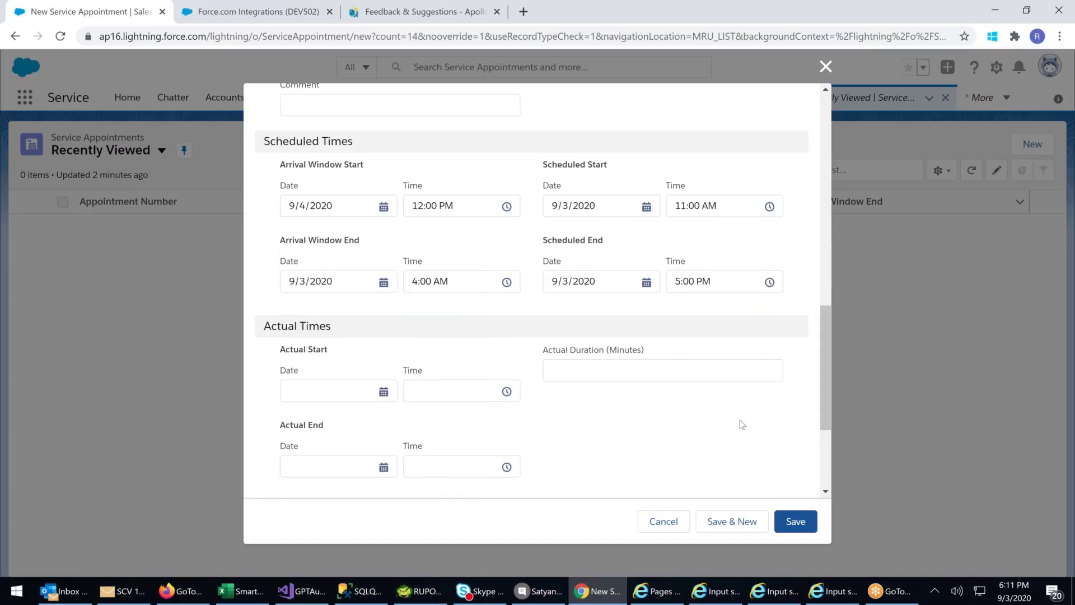
- Enter the contact phone number, replacing the first mistyped number with the corrected one
{"action": "scroll", "coordinate": [744, 433], "scroll_direction": "down", "scroll_amount": 3}
{"action": "left_click", "coordinate": [381, 375]}
{"action": "type", "text": "676766"}
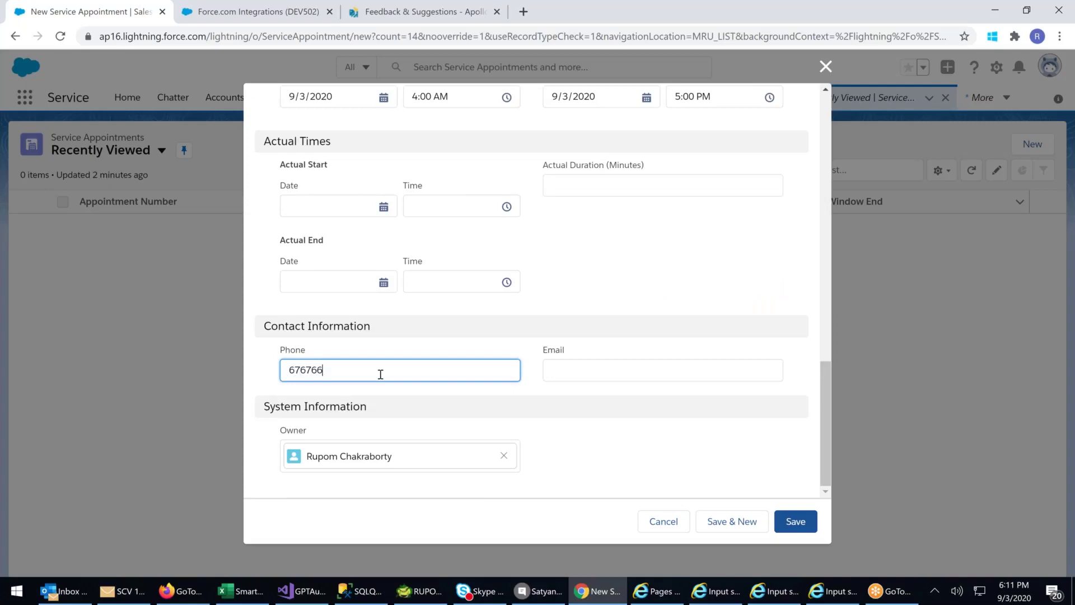
{"action": "key", "text": "Tab"}
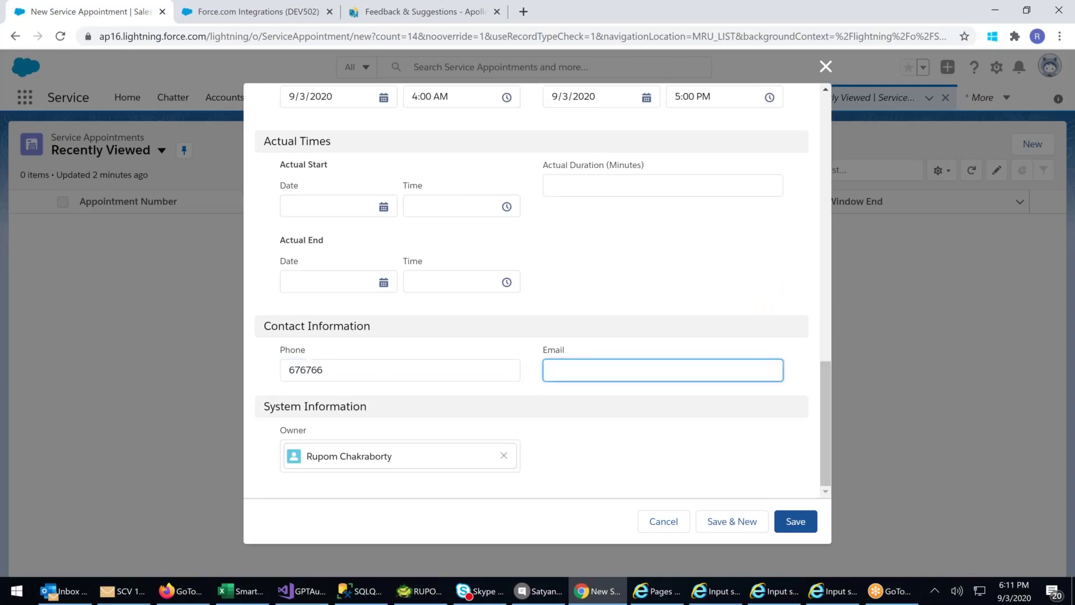
{"action": "key", "text": "shift+Tab"}
{"action": "key", "text": "BackSpace"}
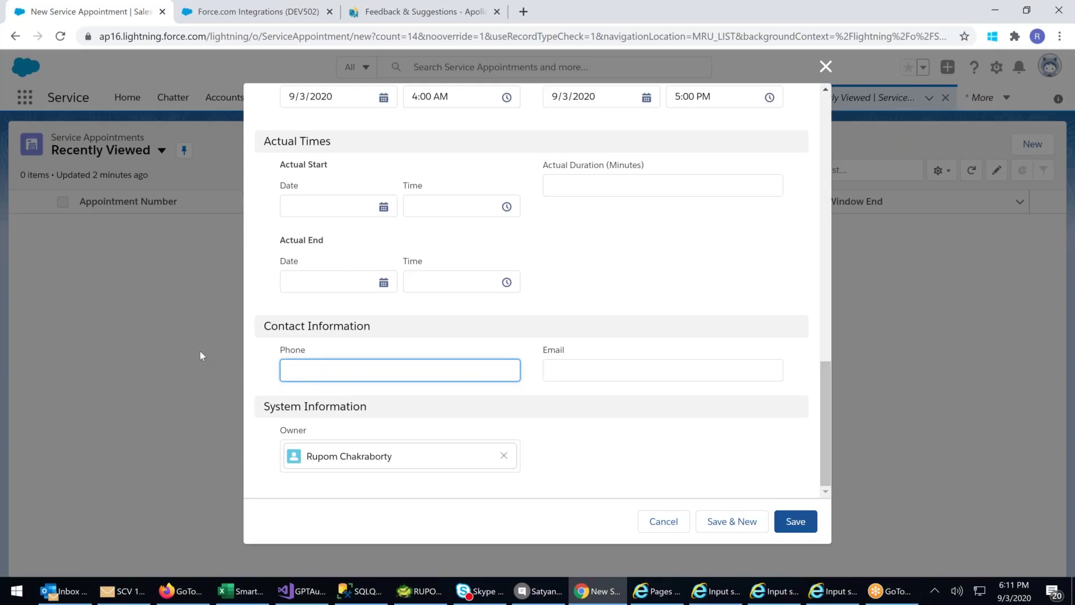
{"action": "type", "text": "888888"}
{"action": "left_click", "coordinate": [614, 365]}
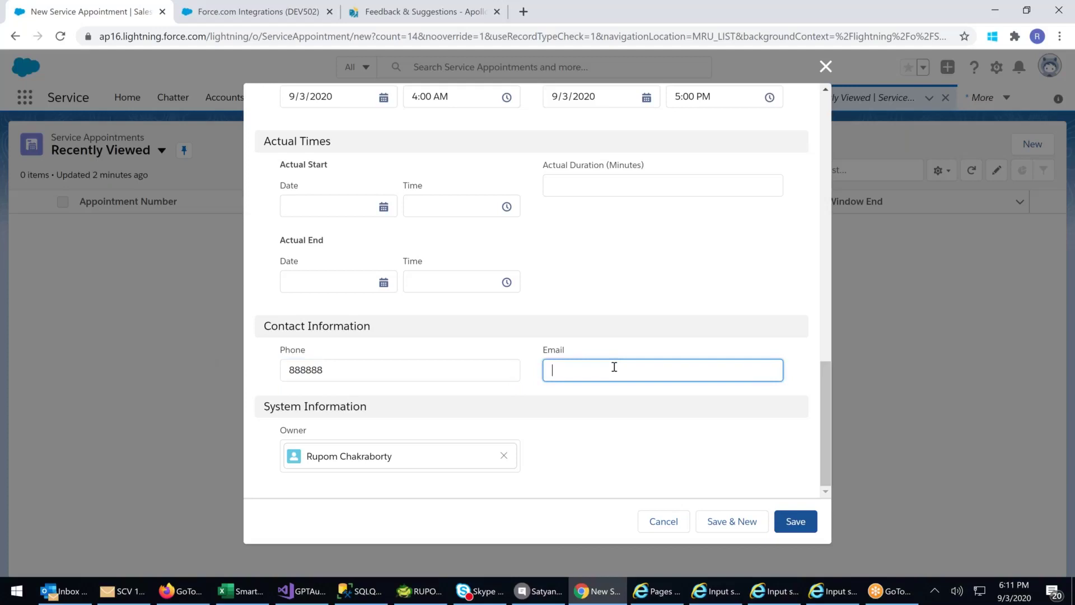
- Choose the Bolywood account as the required Parent Record and retry saving
{"action": "left_click", "coordinate": [791, 524]}
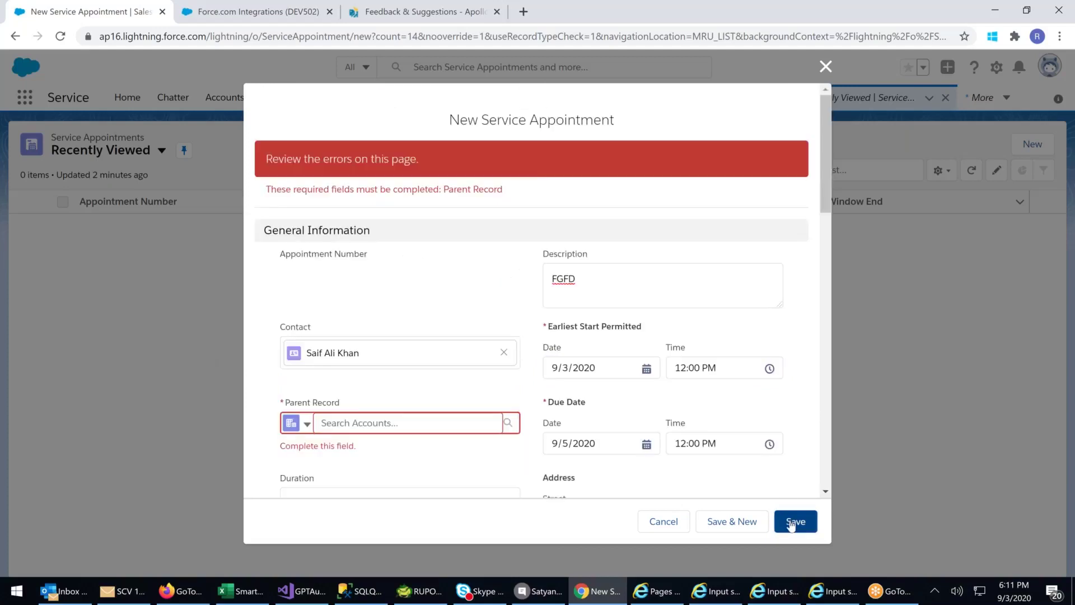
{"action": "scroll", "coordinate": [423, 412], "scroll_direction": "down", "scroll_amount": 1}
{"action": "left_click", "coordinate": [379, 353]}
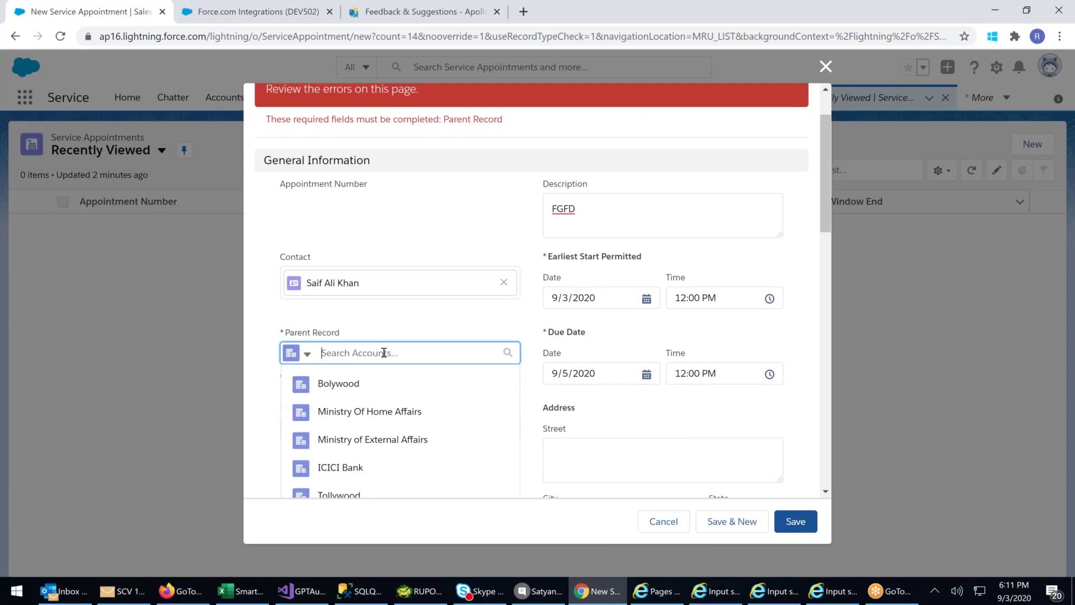
{"action": "scroll", "coordinate": [383, 353], "scroll_direction": "down", "scroll_amount": 1}
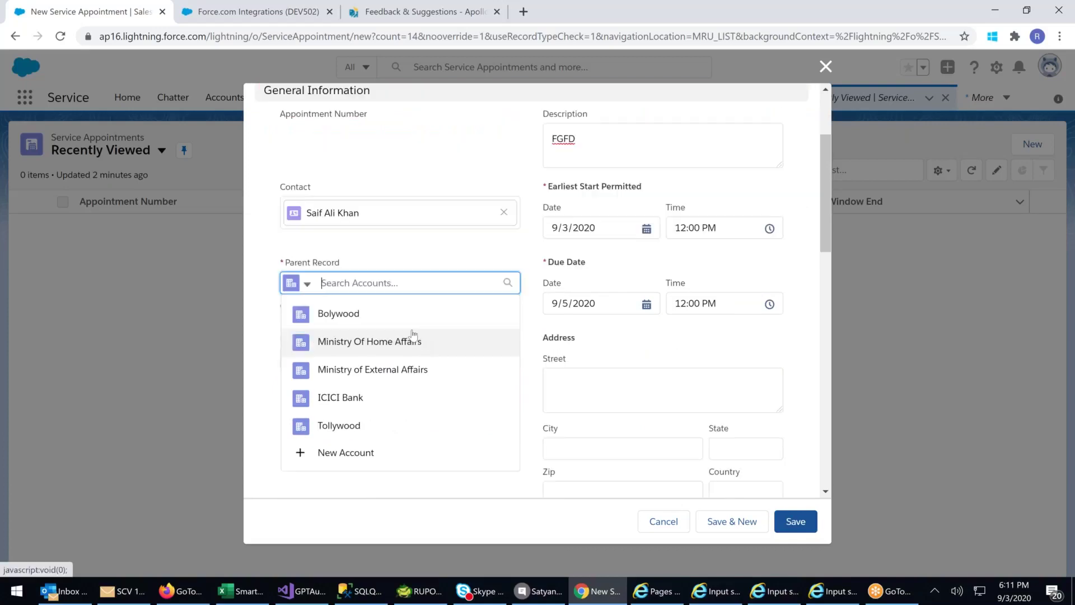
{"action": "left_click", "coordinate": [336, 312]}
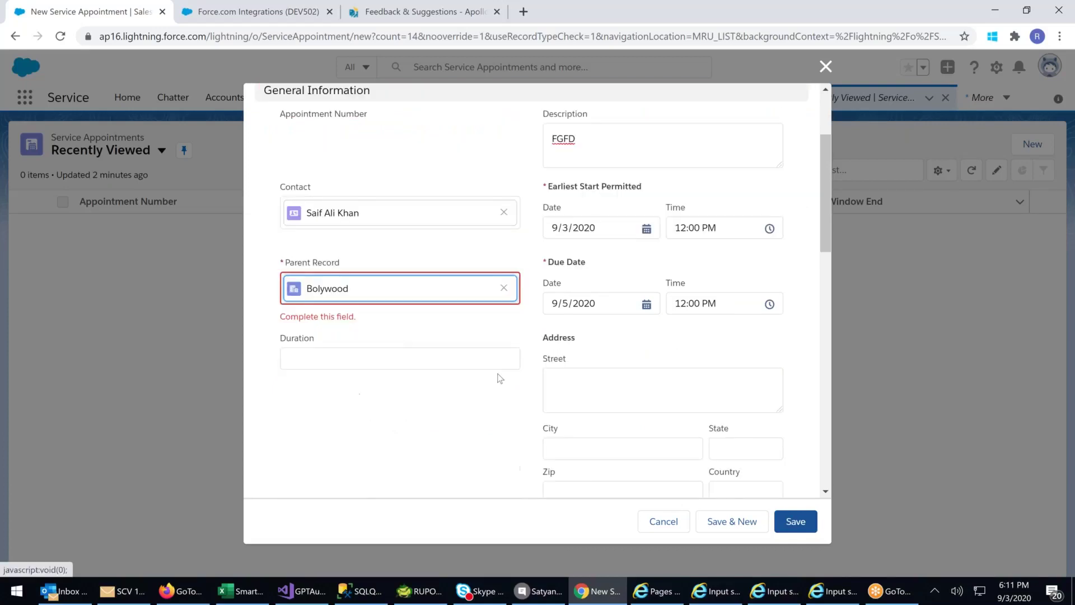
{"action": "left_click", "coordinate": [796, 523]}
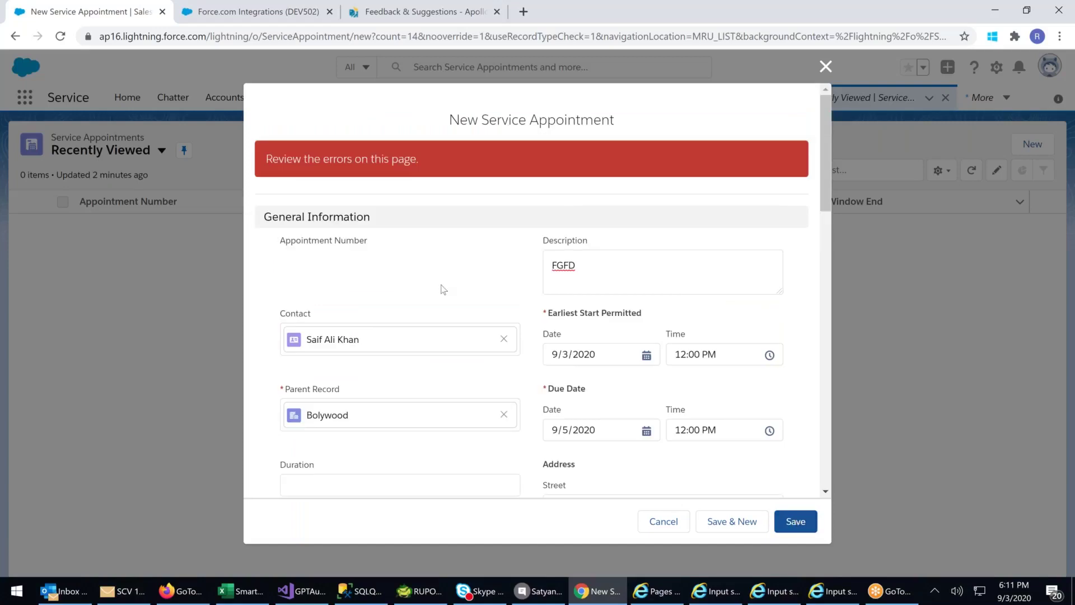
{"action": "scroll", "coordinate": [442, 291], "scroll_direction": "down", "scroll_amount": 6}
- Change the Arrival Window End time to 4:00 PM and resubmit to recheck the error
{"action": "scroll", "coordinate": [447, 296], "scroll_direction": "down", "scroll_amount": 4}
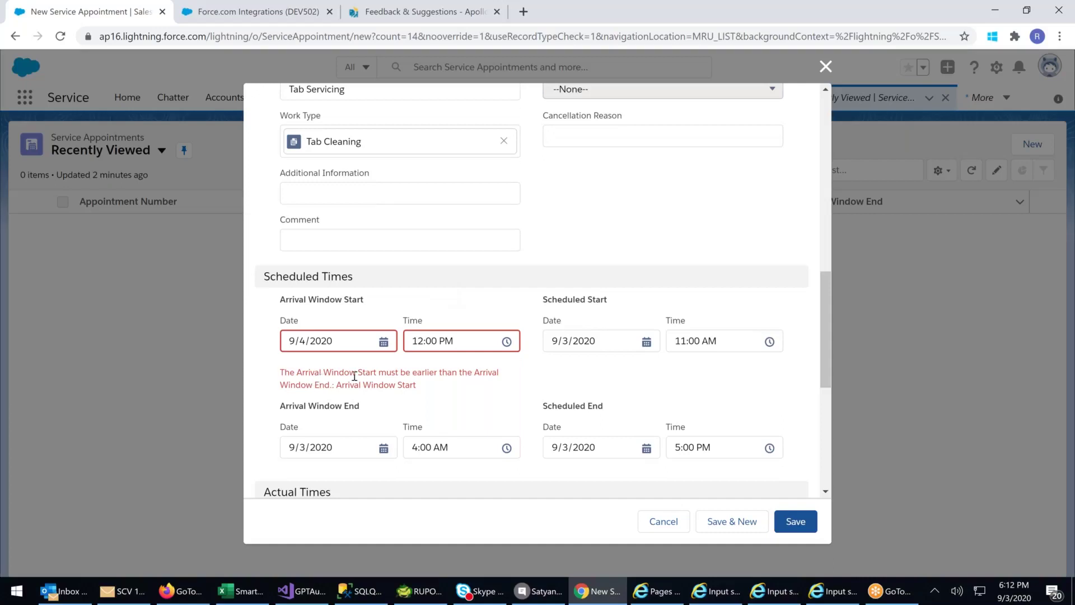
{"action": "left_click_drag", "start_coordinate": [322, 372], "coordinate": [427, 372]}
{"action": "left_click", "coordinate": [462, 398]}
{"action": "left_click_drag", "start_coordinate": [331, 372], "coordinate": [477, 375]}
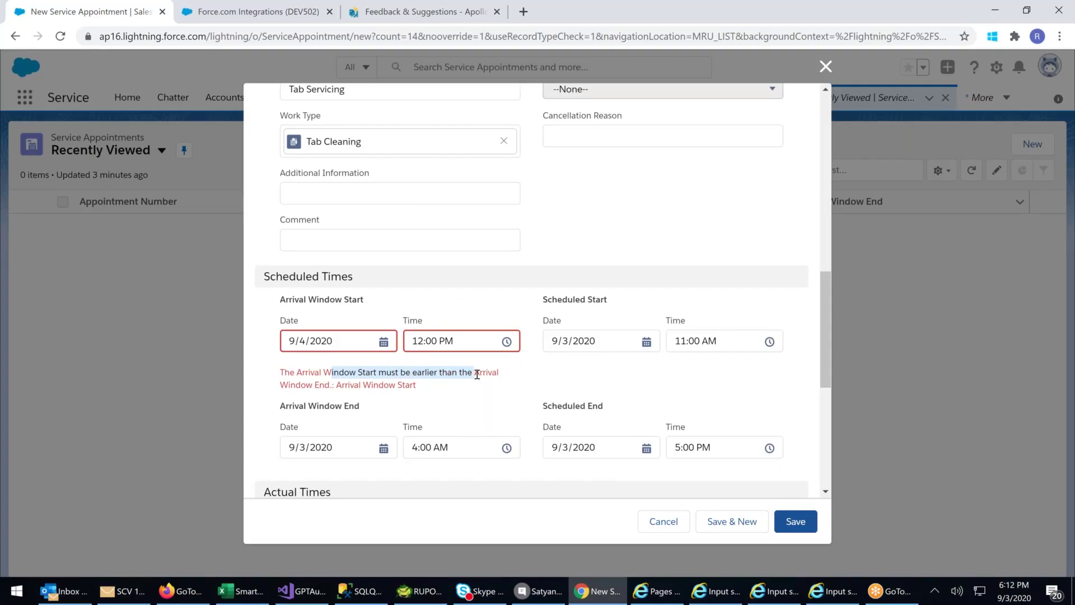
{"action": "left_click", "coordinate": [459, 449]}
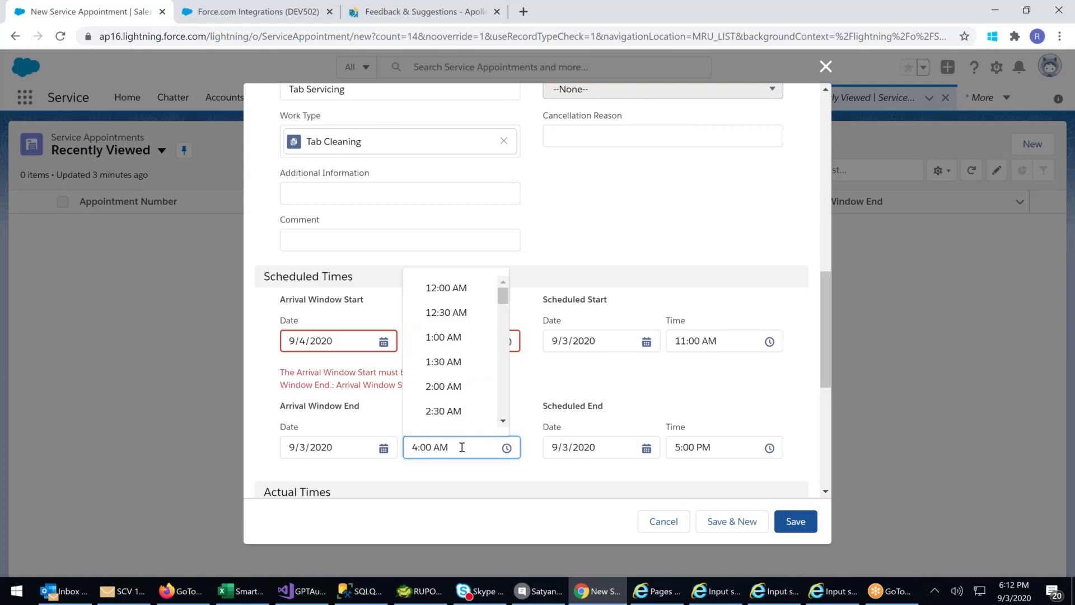
{"action": "left_click_drag", "start_coordinate": [506, 297], "coordinate": [509, 368]}
{"action": "left_click", "coordinate": [442, 394]}
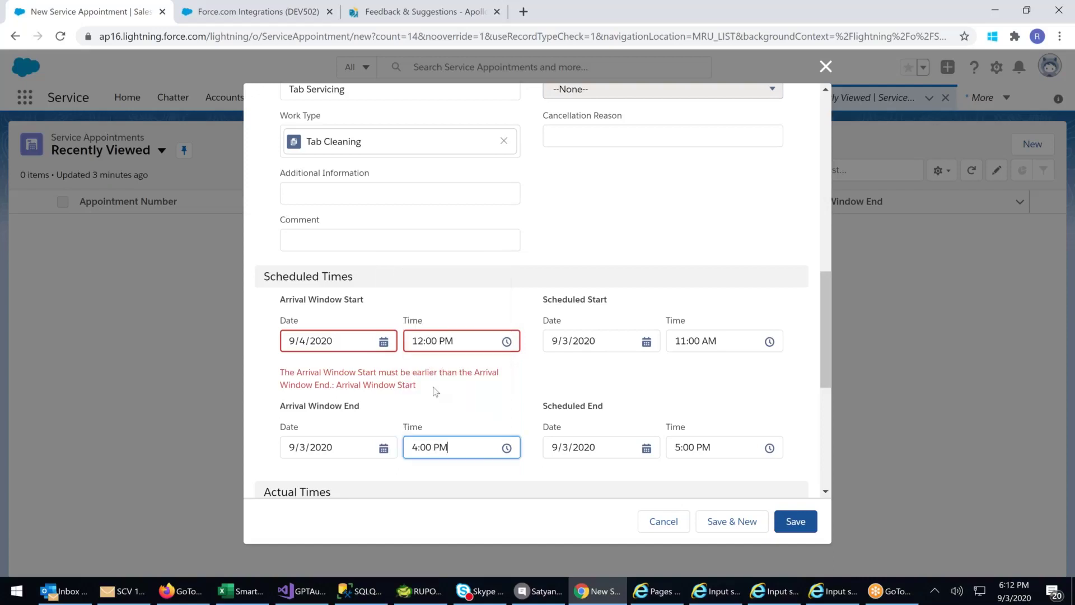
{"action": "left_click", "coordinate": [794, 521]}
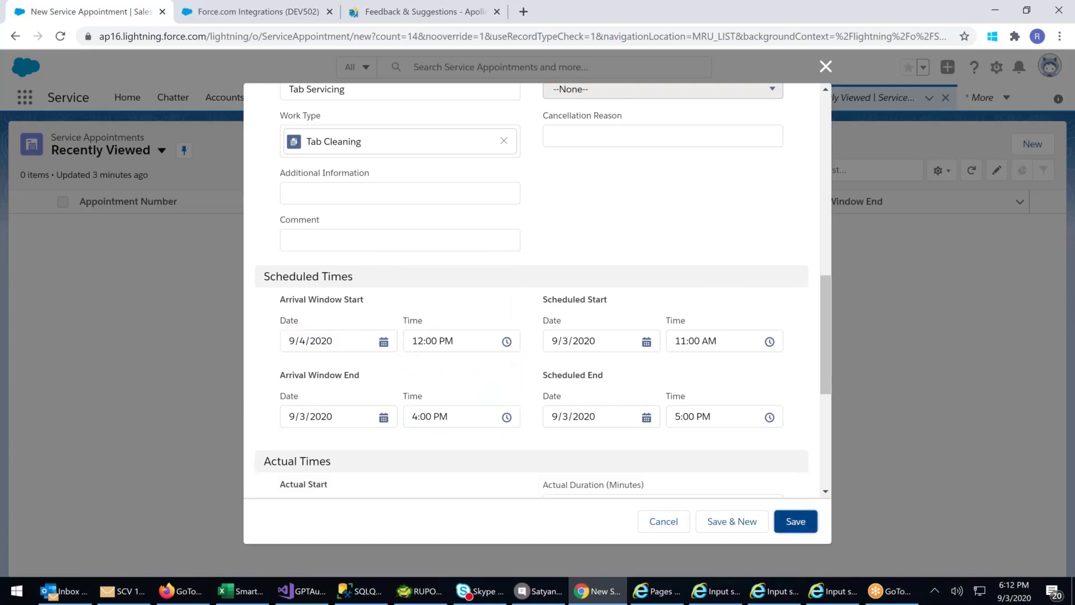
- Change the Arrival Window End date to 9/4/2020
{"action": "scroll", "coordinate": [689, 312], "scroll_direction": "down", "scroll_amount": 6}
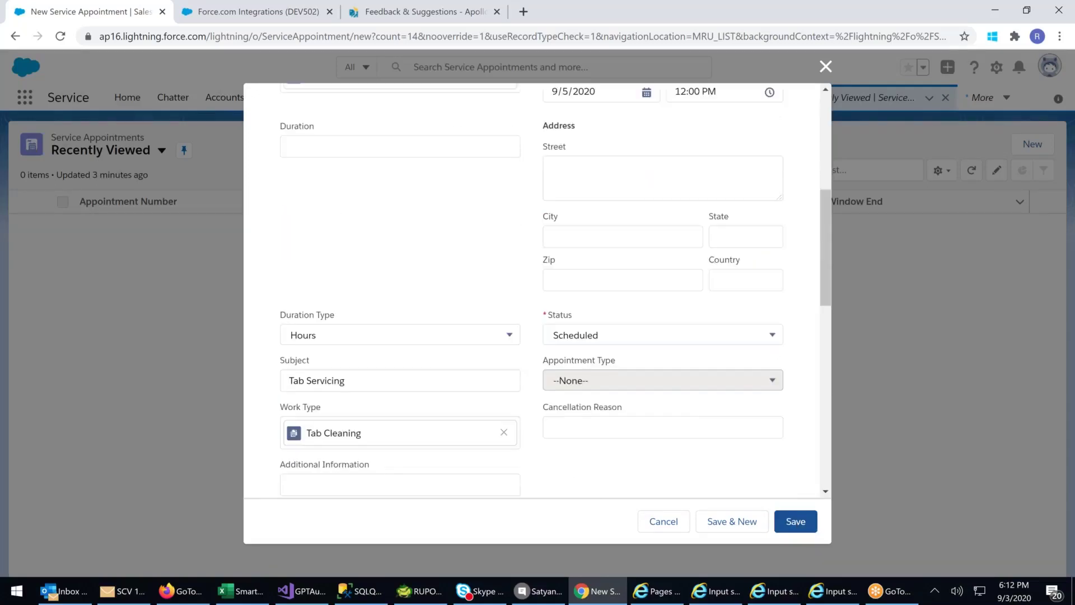
{"action": "scroll", "coordinate": [336, 246], "scroll_direction": "down", "scroll_amount": 8}
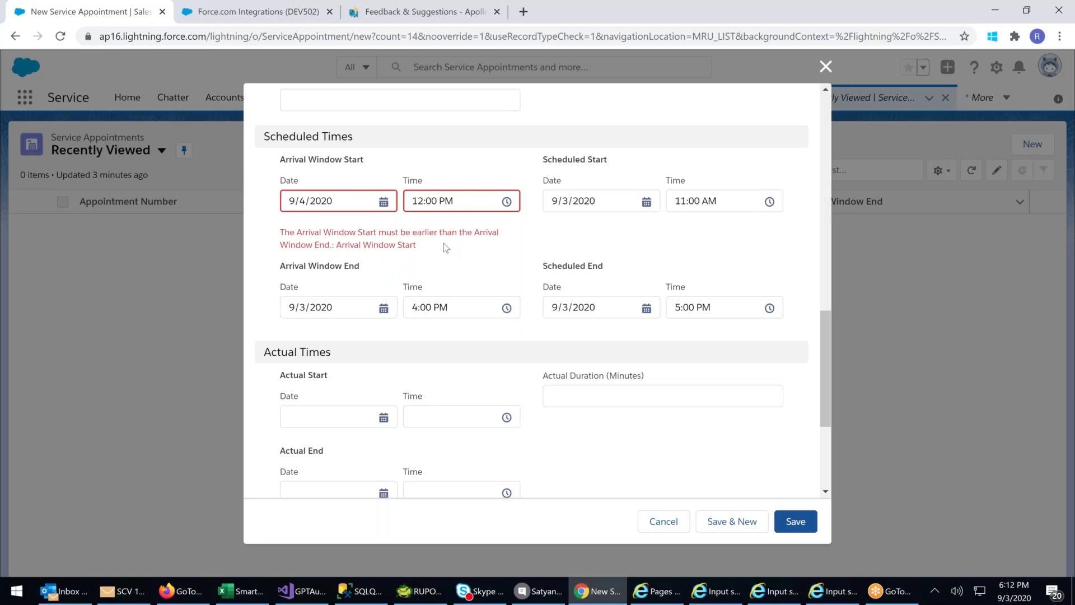
{"action": "left_click", "coordinate": [357, 307]}
{"action": "left_click", "coordinate": [329, 306]}
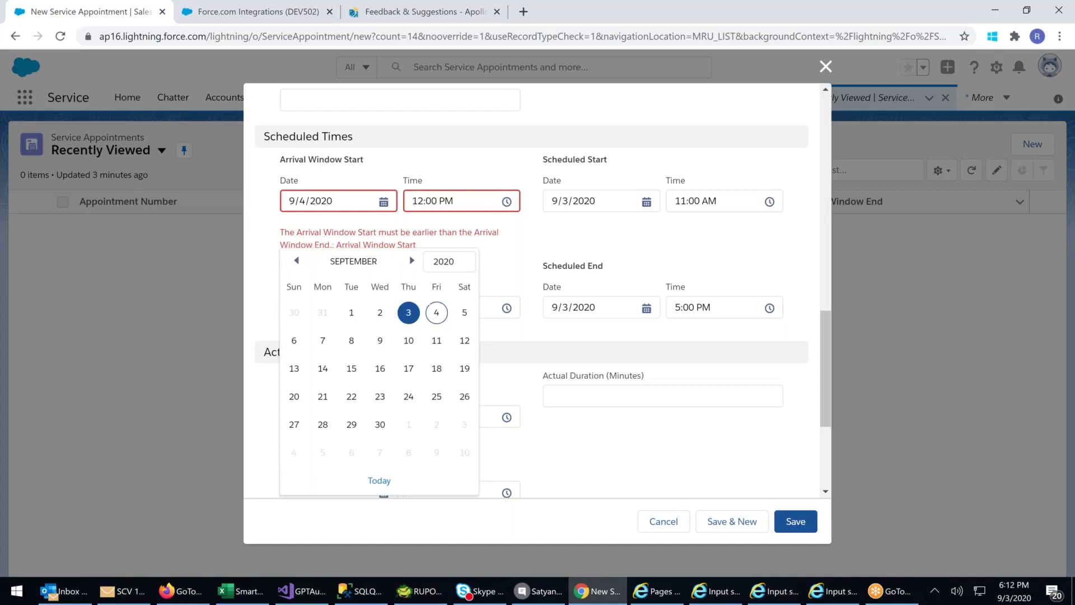
{"action": "left_click", "coordinate": [436, 312]}
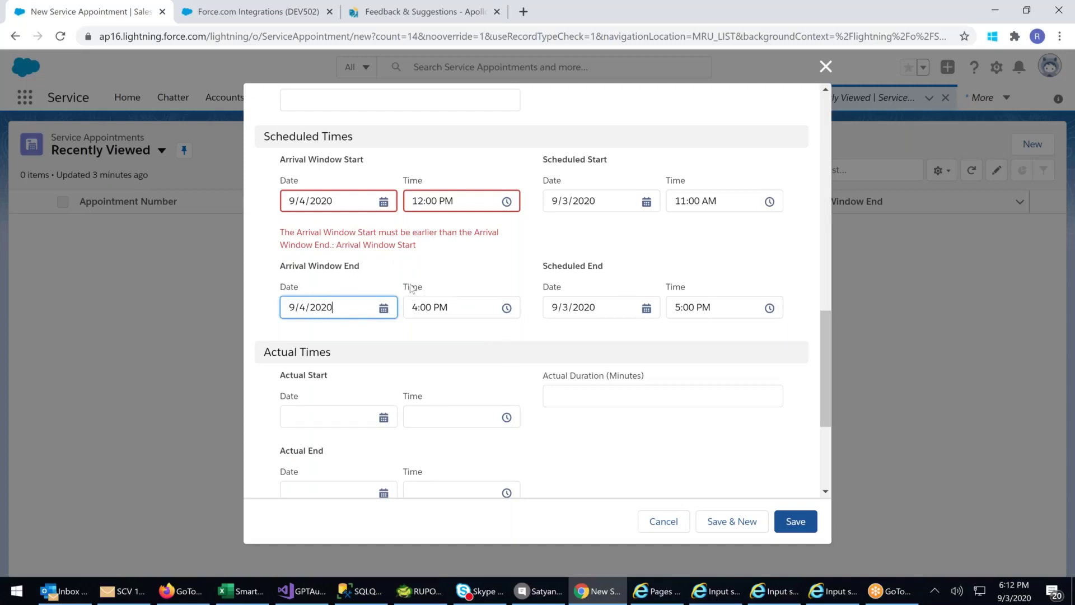
{"action": "scroll", "coordinate": [492, 286], "scroll_direction": "up", "scroll_amount": 4}
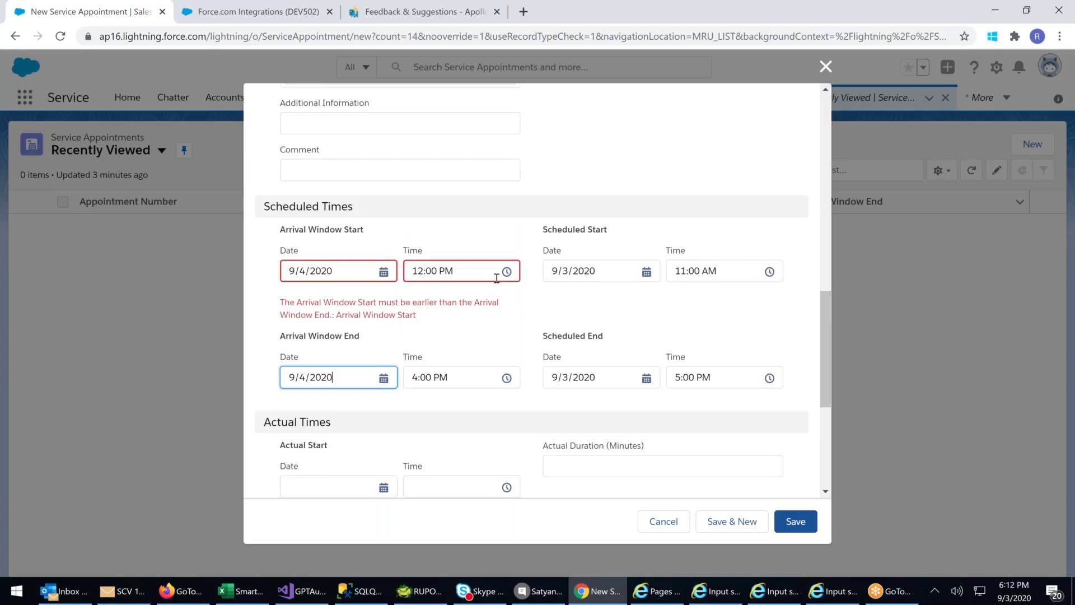
{"action": "scroll", "coordinate": [499, 280], "scroll_direction": "up", "scroll_amount": 2}
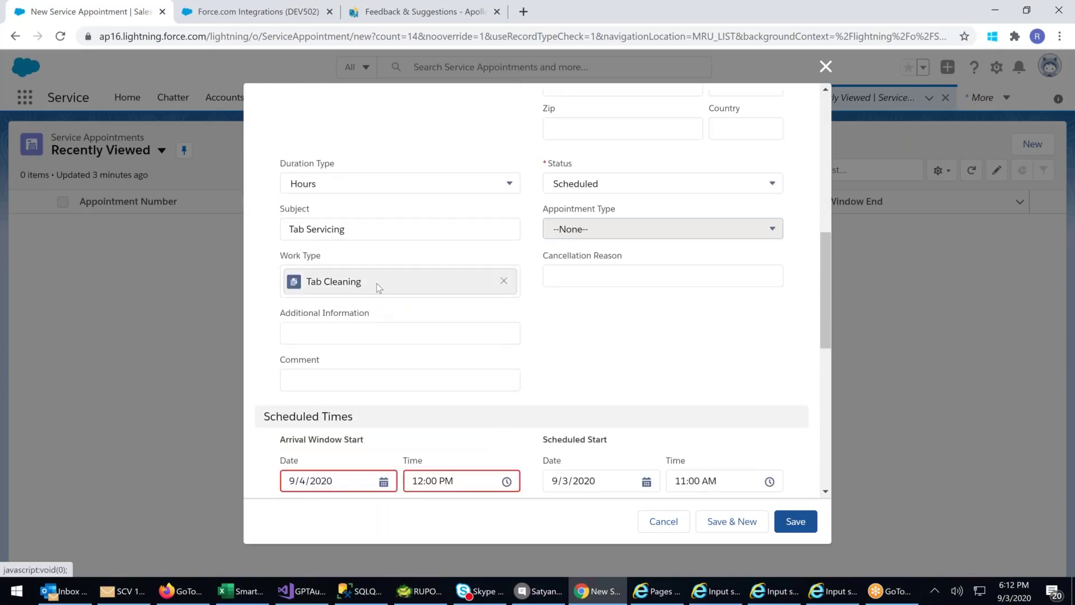
{"action": "scroll", "coordinate": [572, 330], "scroll_direction": "down", "scroll_amount": 3}
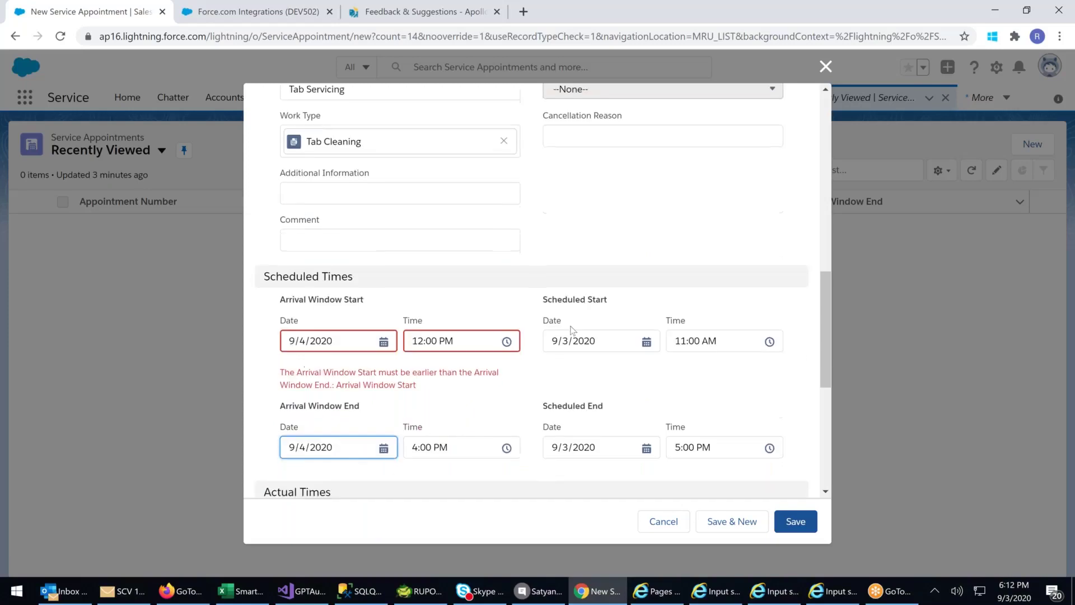
- Save the appointment as SA-0001 and review its Scheduled status and 9/4/2020 12:00 PM–4:00 PM arrival window
{"action": "left_click", "coordinate": [796, 521]}
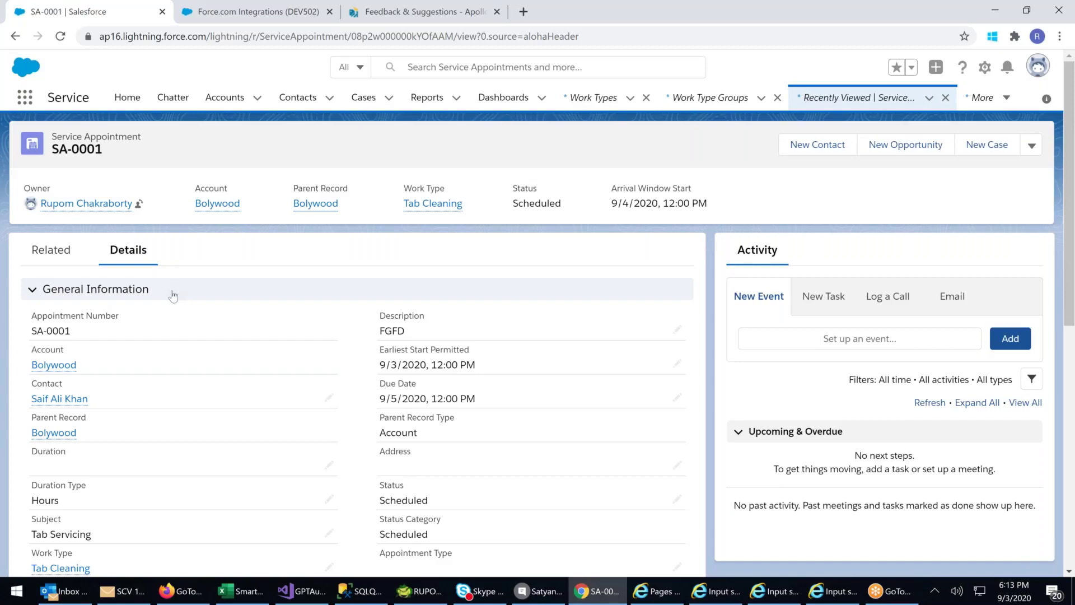
{"action": "scroll", "coordinate": [173, 296], "scroll_direction": "down", "scroll_amount": 1}
{"action": "scroll", "coordinate": [181, 289], "scroll_direction": "down", "scroll_amount": 7}
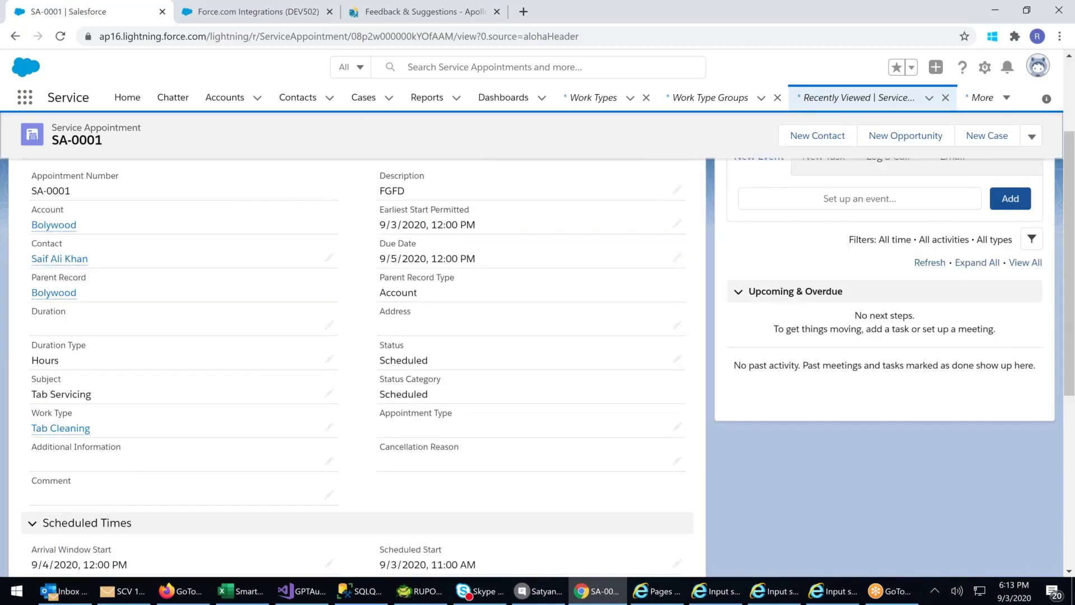
{"action": "scroll", "coordinate": [181, 289], "scroll_direction": "up", "scroll_amount": 10}
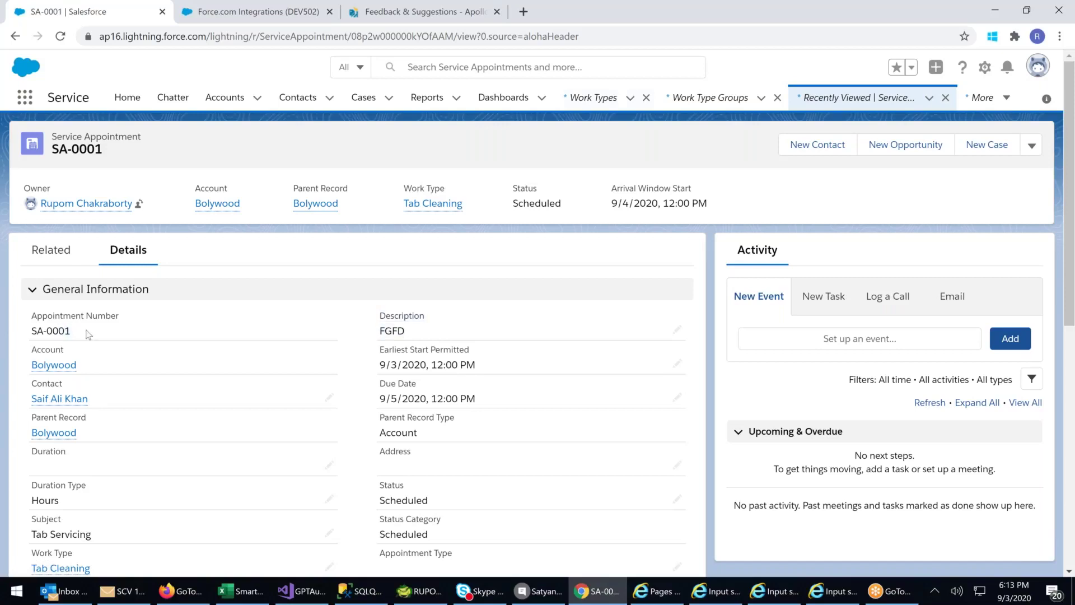
{"action": "left_click_drag", "start_coordinate": [86, 333], "coordinate": [30, 332]}
{"action": "left_click_drag", "start_coordinate": [623, 202], "coordinate": [675, 205]}
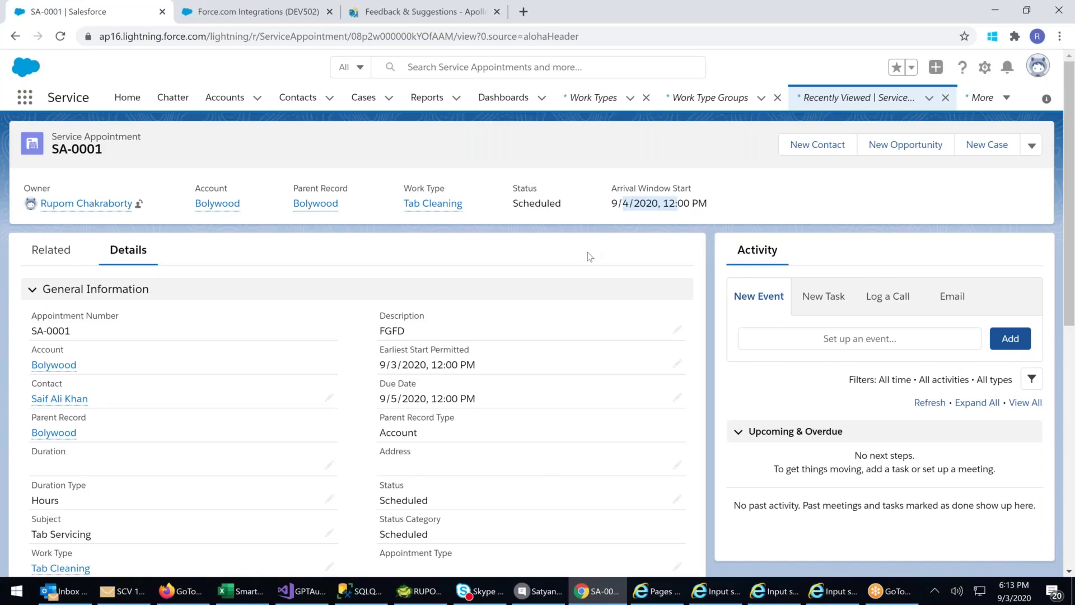
{"action": "scroll", "coordinate": [587, 256], "scroll_direction": "down", "scroll_amount": 3}
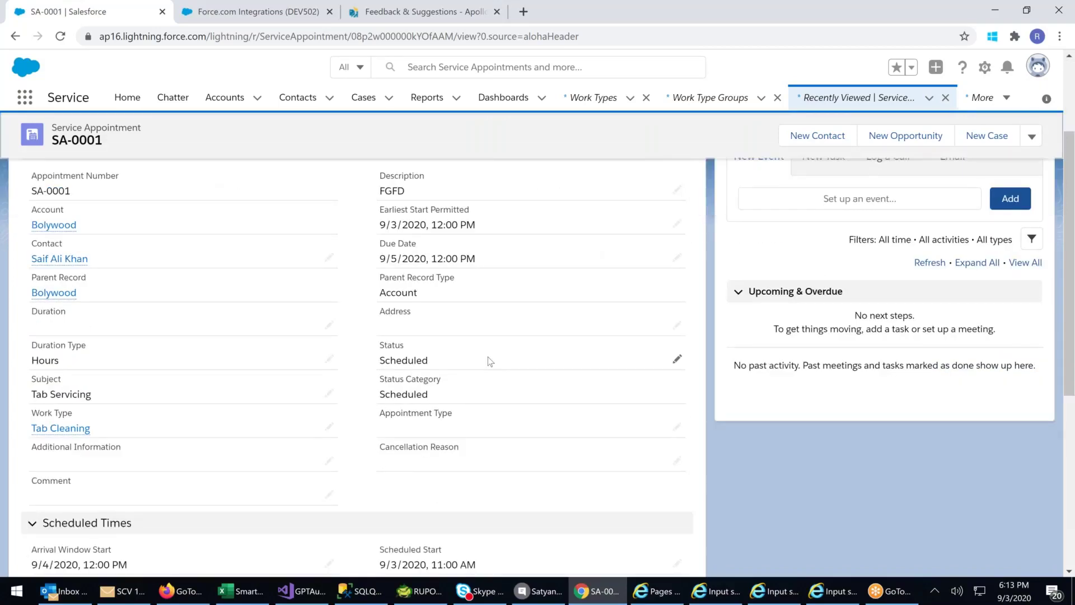
{"action": "scroll", "coordinate": [488, 357], "scroll_direction": "down", "scroll_amount": 6}
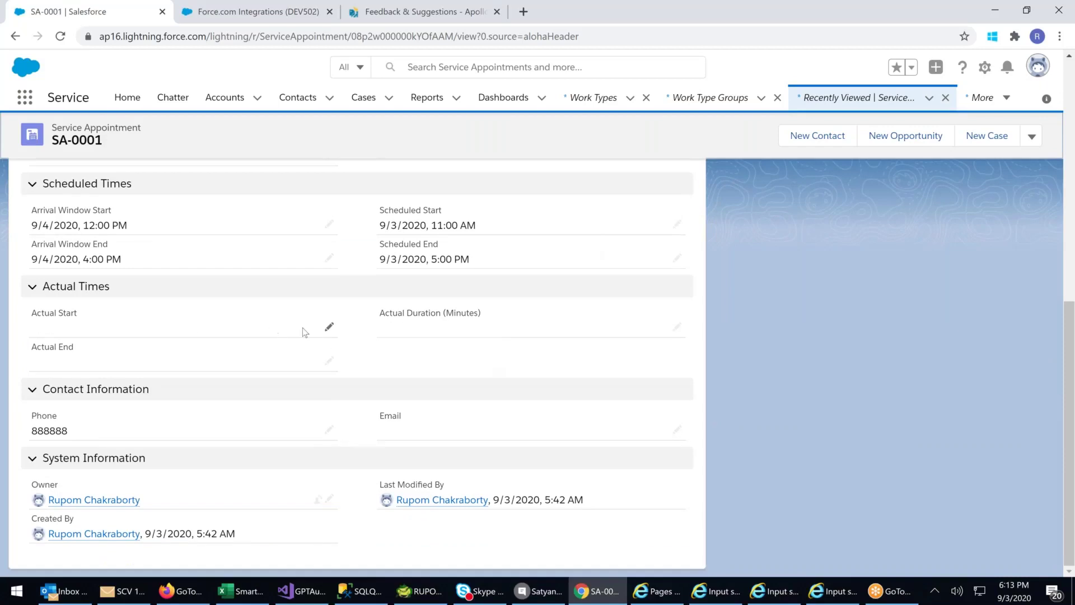
{"action": "scroll", "coordinate": [432, 341], "scroll_direction": "up", "scroll_amount": 6}
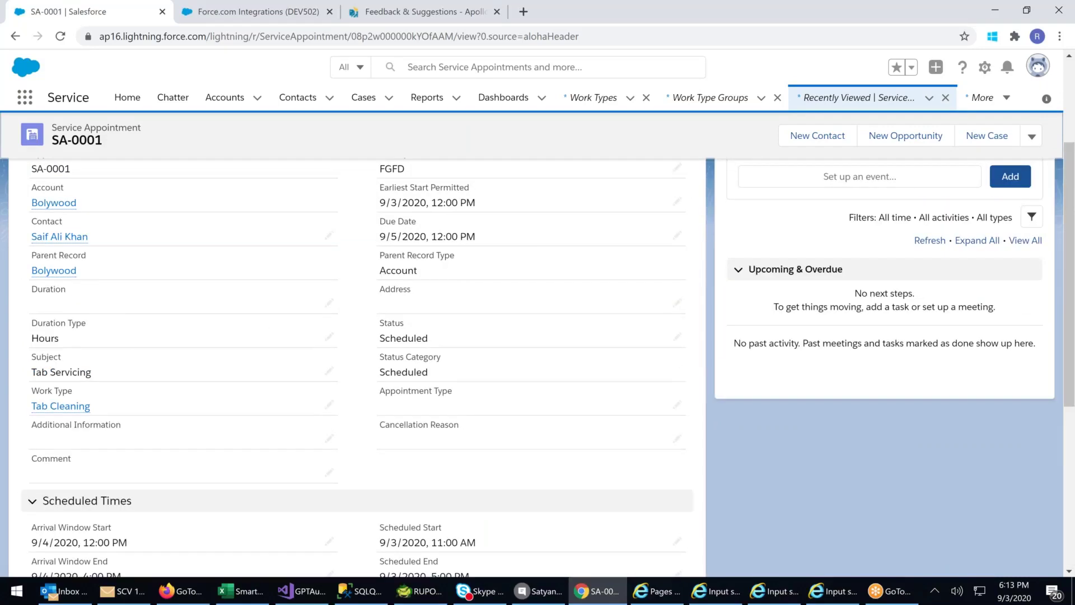
{"action": "scroll", "coordinate": [676, 449], "scroll_direction": "up", "scroll_amount": 2}
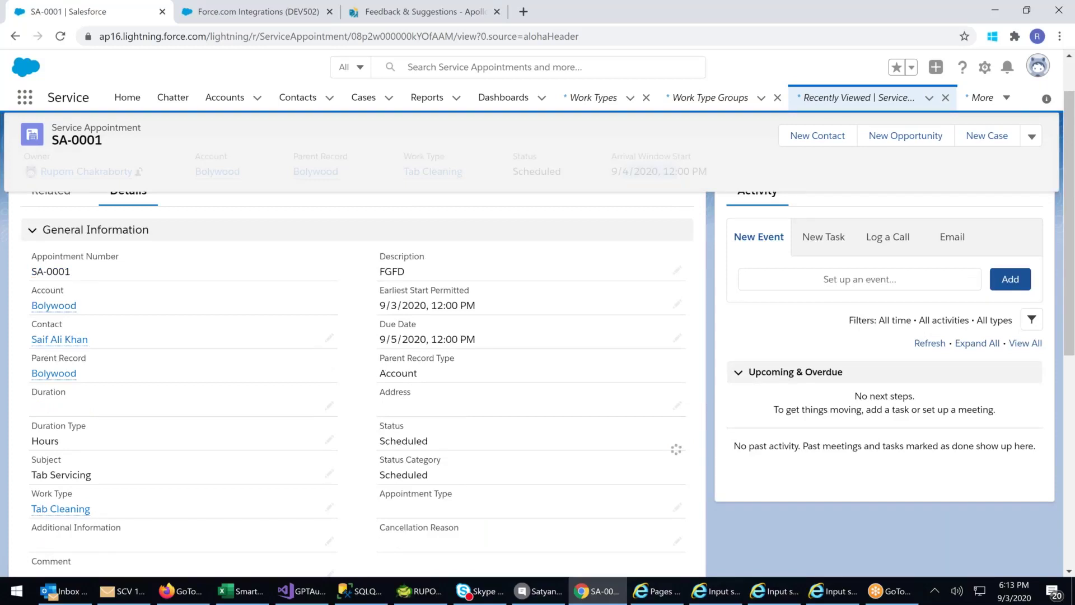
- Change SA-0001's Status from Scheduled to Completed and save the record
{"action": "left_click", "coordinate": [592, 440]}
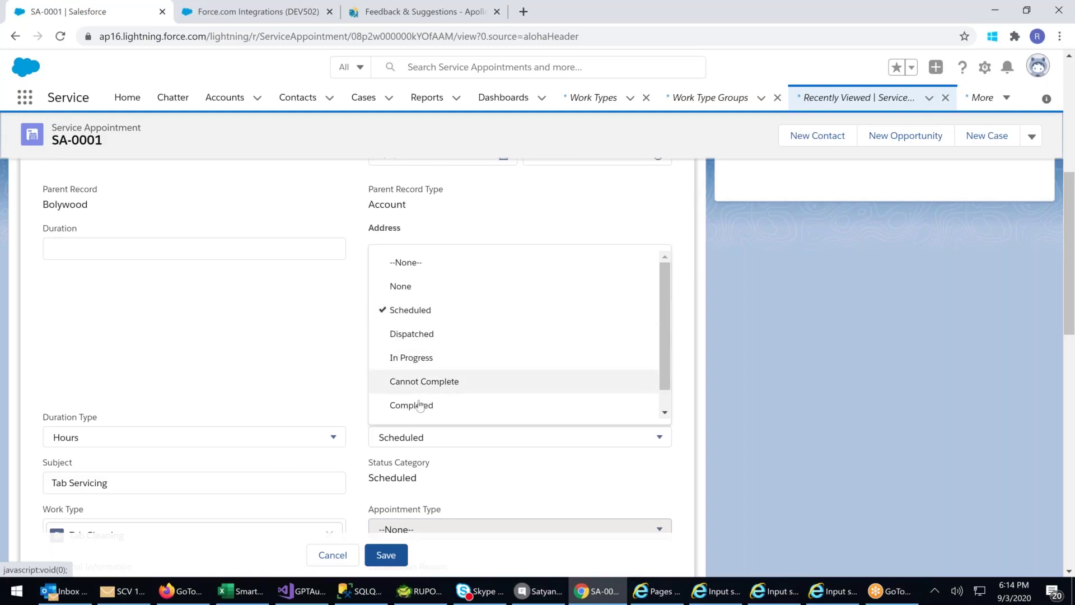
{"action": "left_click", "coordinate": [455, 411]}
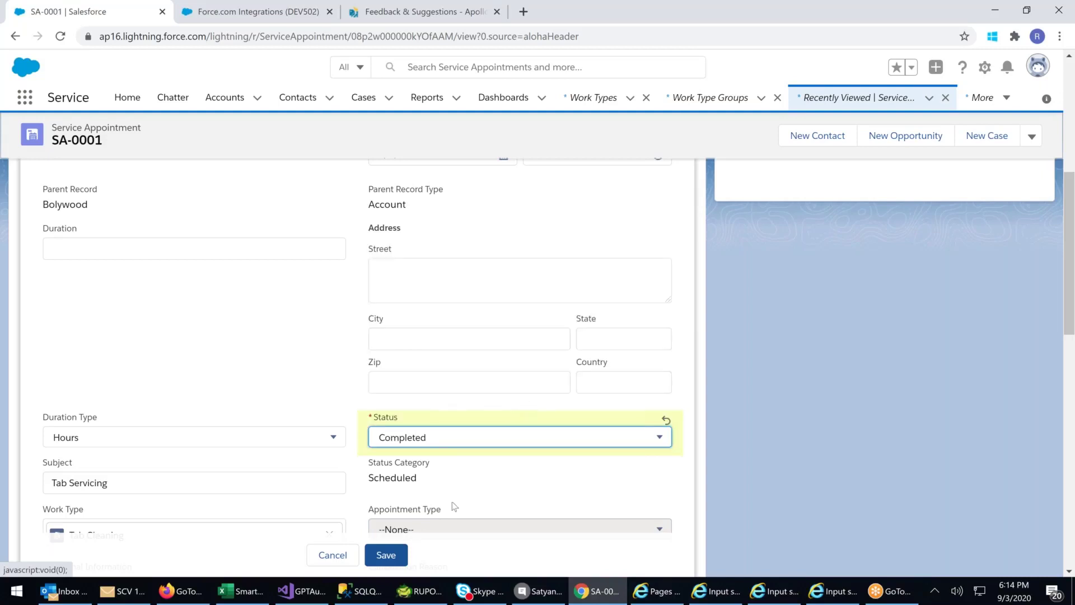
{"action": "left_click", "coordinate": [396, 554]}
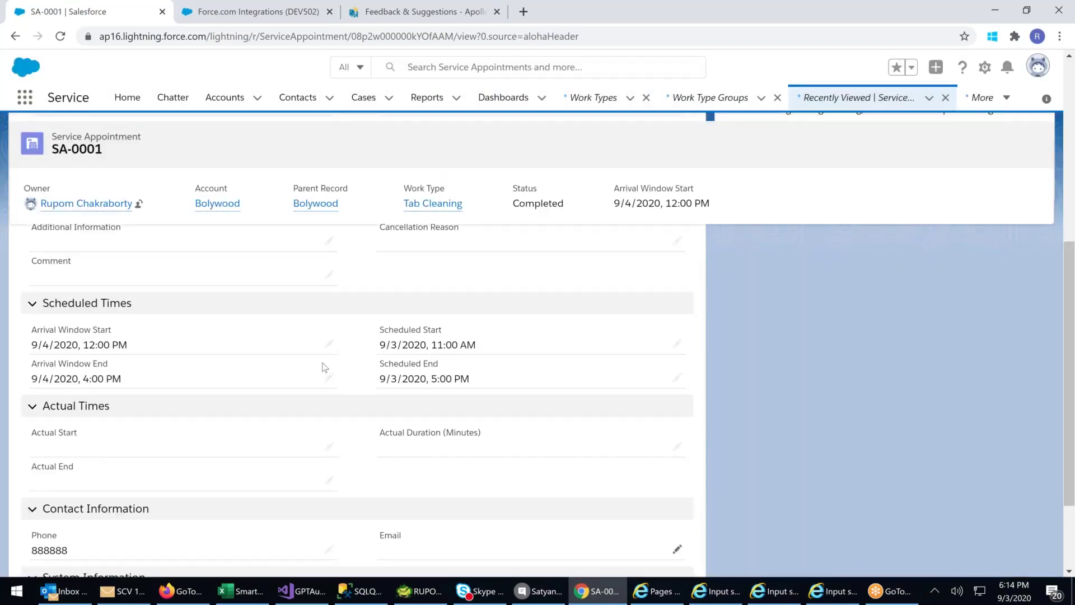
{"action": "scroll", "coordinate": [324, 367], "scroll_direction": "up", "scroll_amount": 10}
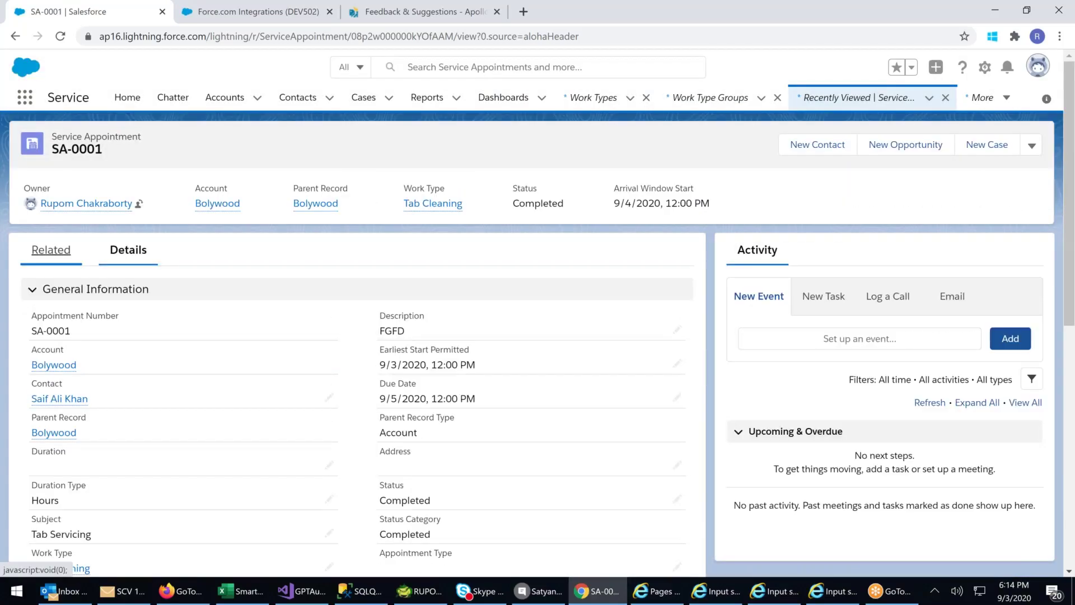
- From the Related tab, add Electrician to SA-0001 as a required assigned resource
{"action": "left_click", "coordinate": [51, 250]}
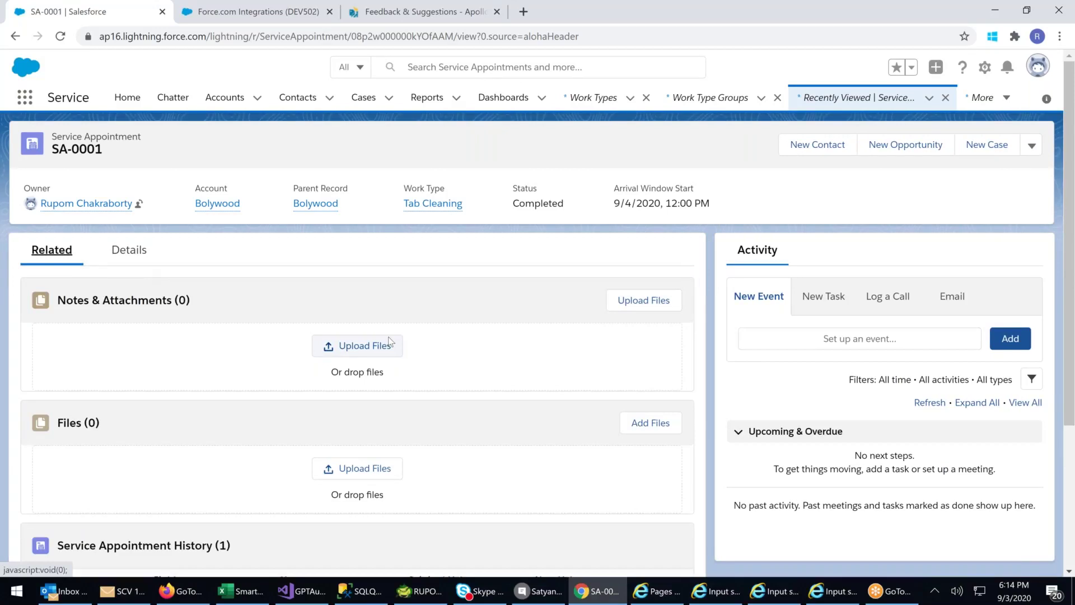
{"action": "scroll", "coordinate": [358, 359], "scroll_direction": "down", "scroll_amount": 4}
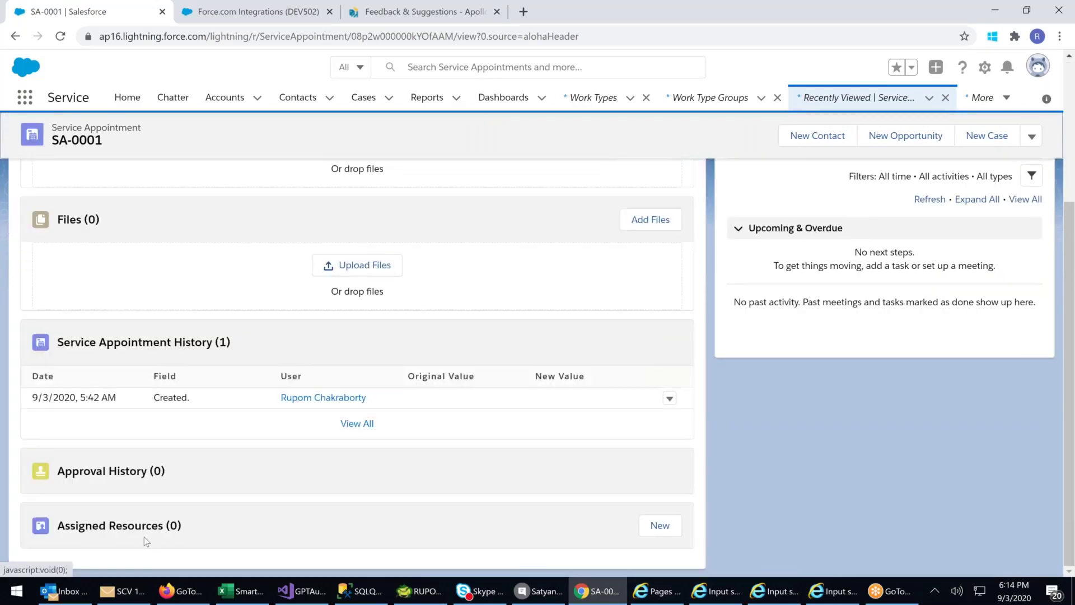
{"action": "left_click", "coordinate": [667, 528]}
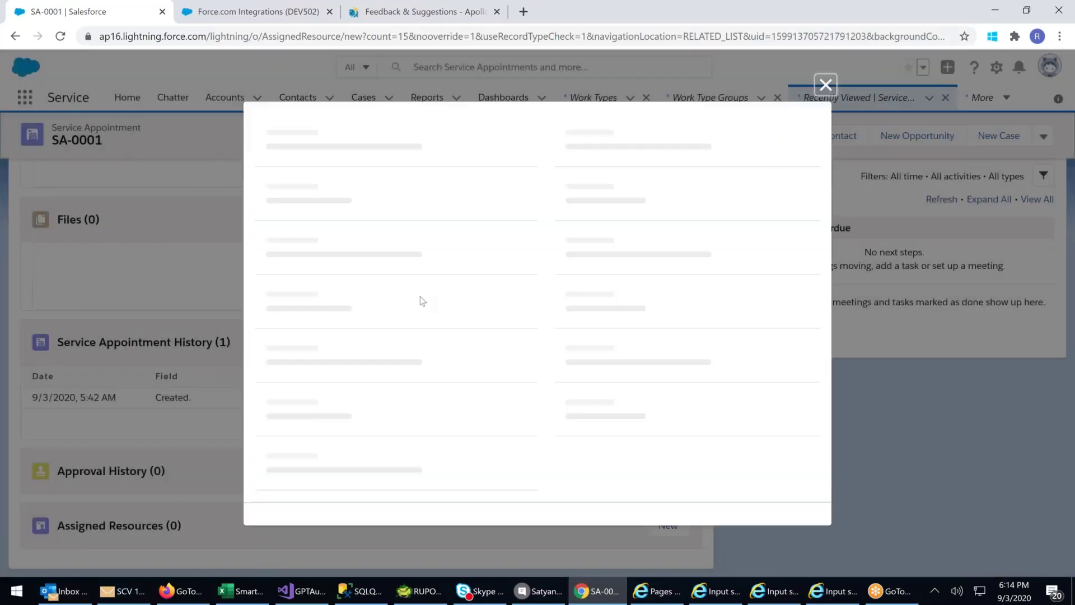
{"action": "left_click", "coordinate": [635, 303]}
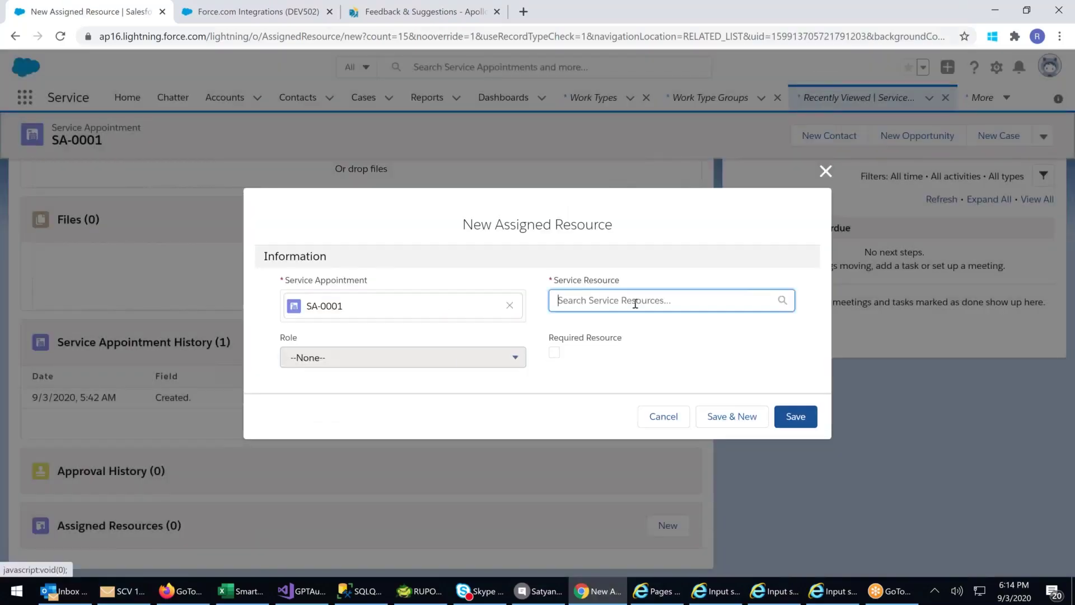
{"action": "left_click", "coordinate": [624, 335]}
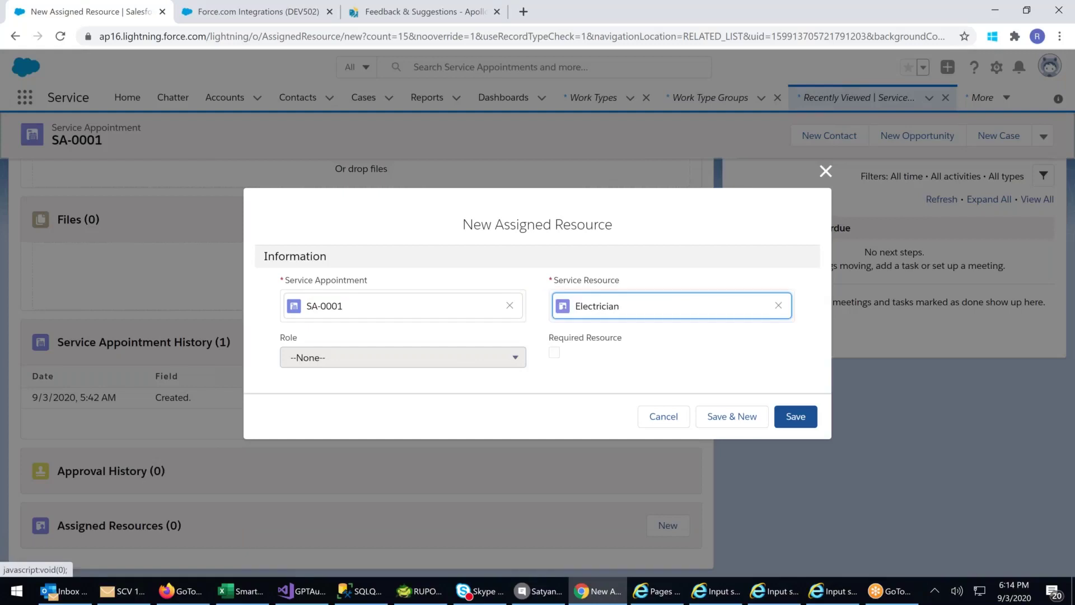
{"action": "left_click", "coordinate": [555, 353]}
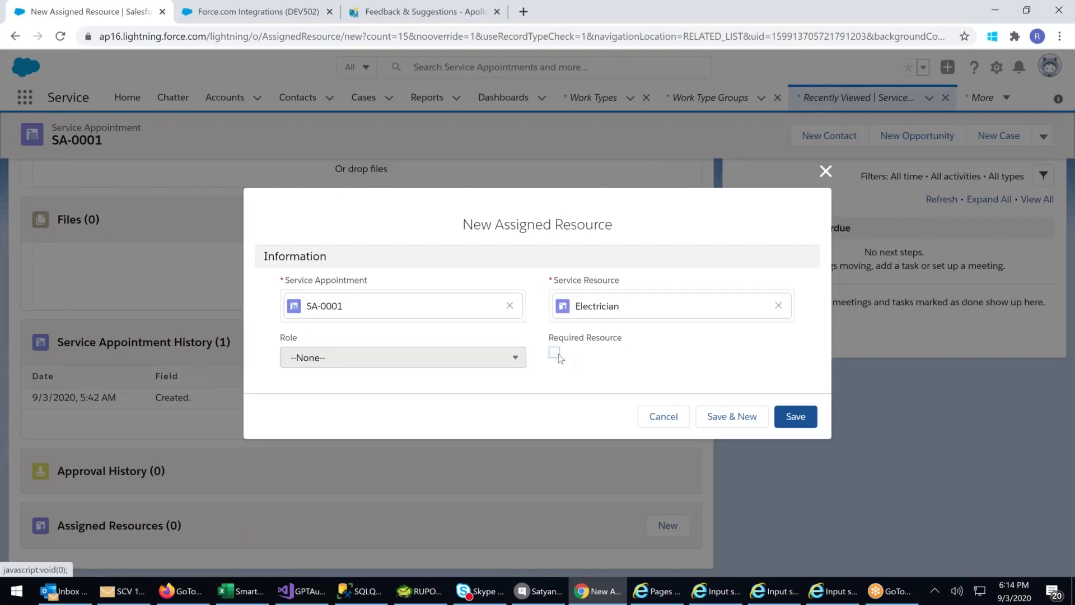
{"action": "left_click", "coordinate": [796, 419]}
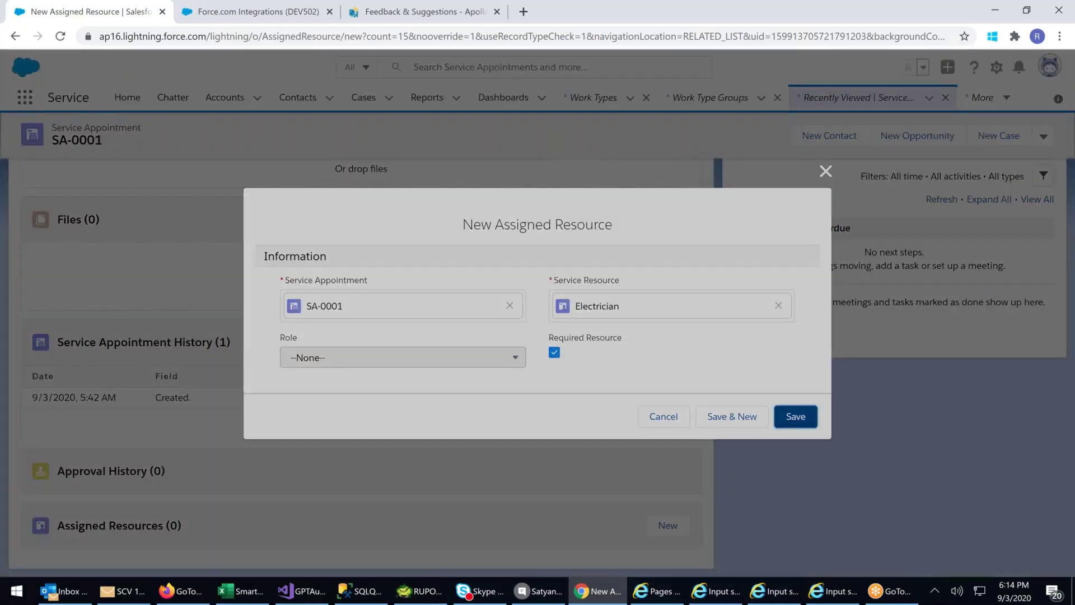
{"action": "scroll", "coordinate": [251, 476], "scroll_direction": "down", "scroll_amount": 1}
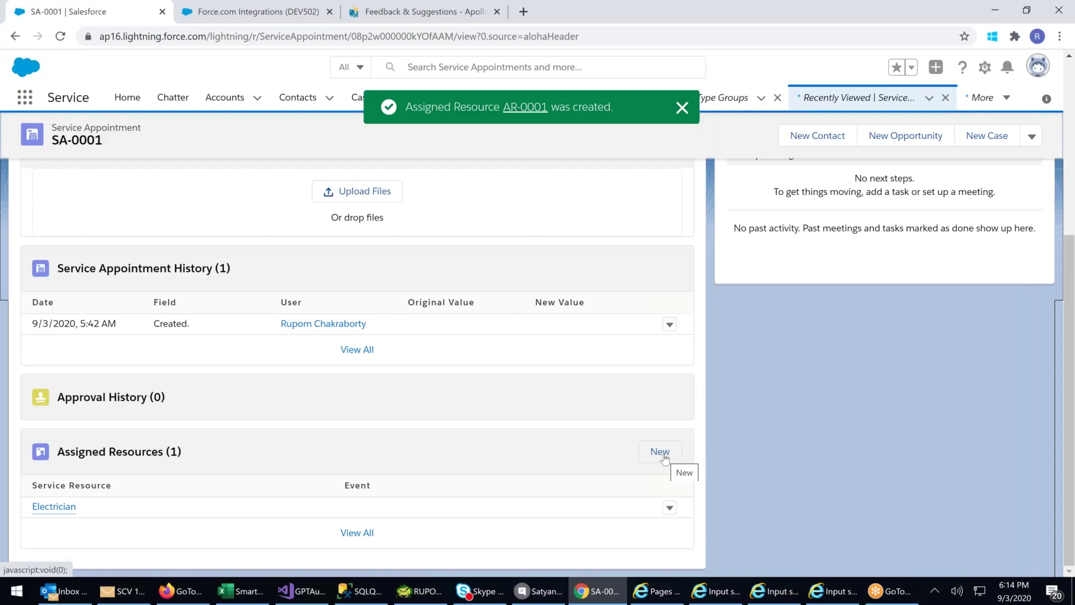
{"action": "scroll", "coordinate": [70, 294], "scroll_direction": "up", "scroll_amount": 2}
{"action": "scroll", "coordinate": [132, 492], "scroll_direction": "down", "scroll_amount": 2}
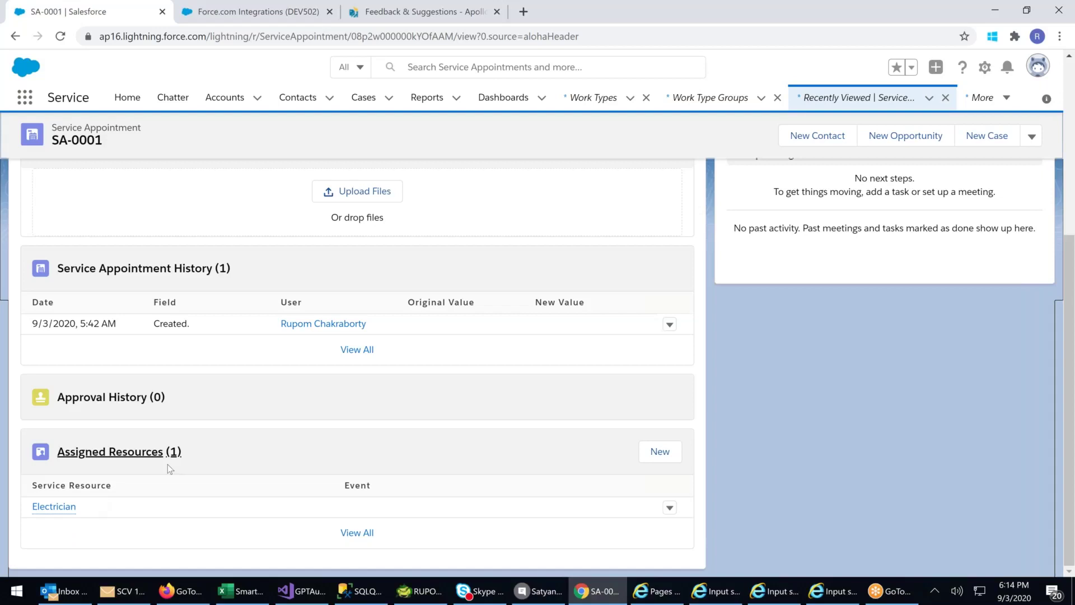
{"action": "scroll", "coordinate": [229, 378], "scroll_direction": "up", "scroll_amount": 4}
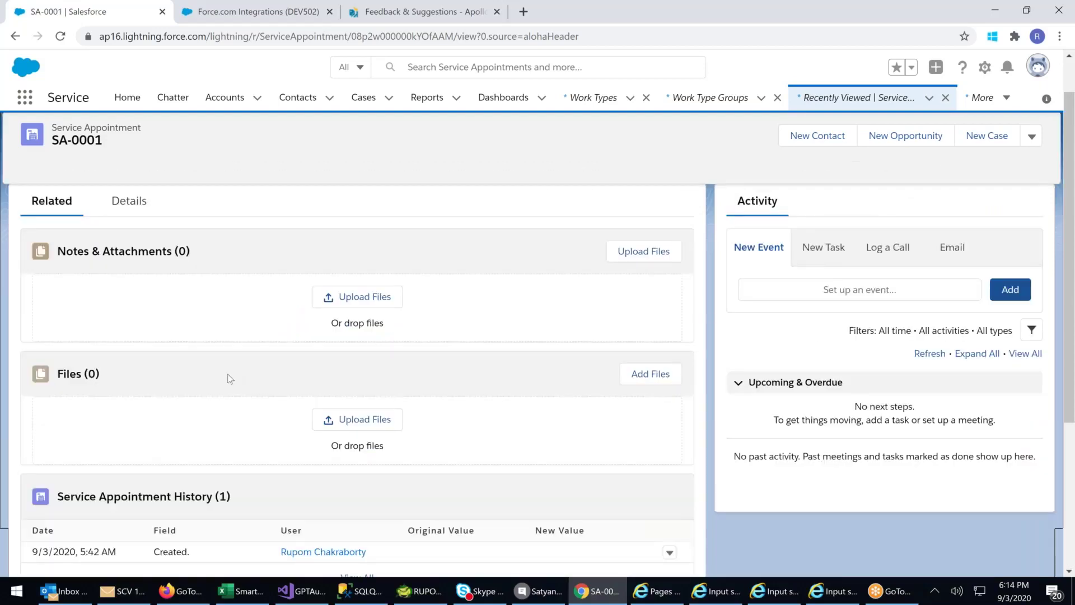
{"action": "scroll", "coordinate": [229, 378], "scroll_direction": "up", "scroll_amount": 1}
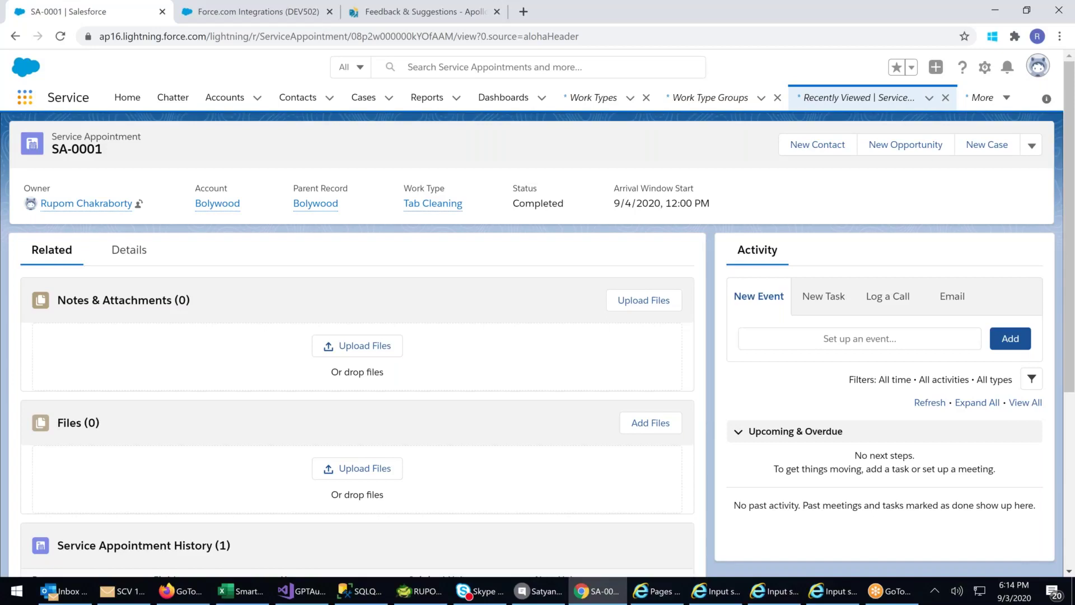
- Open the App Launcher's full View All listing and scroll All Items toward Work Types
{"action": "left_click", "coordinate": [25, 101]}
{"action": "left_click", "coordinate": [25, 103]}
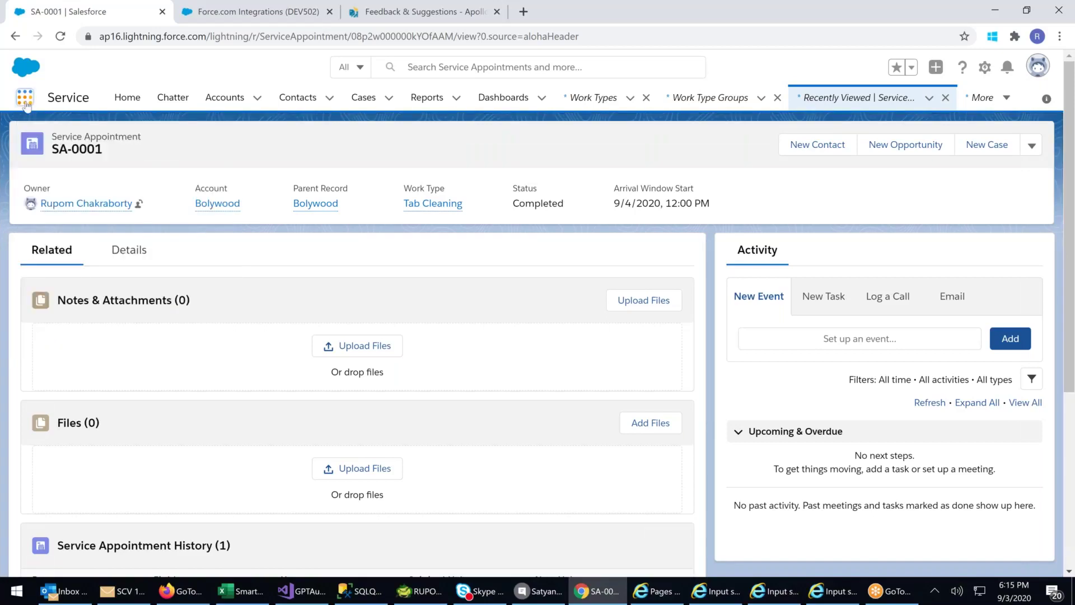
{"action": "left_click", "coordinate": [25, 102]}
{"action": "left_click", "coordinate": [25, 98]}
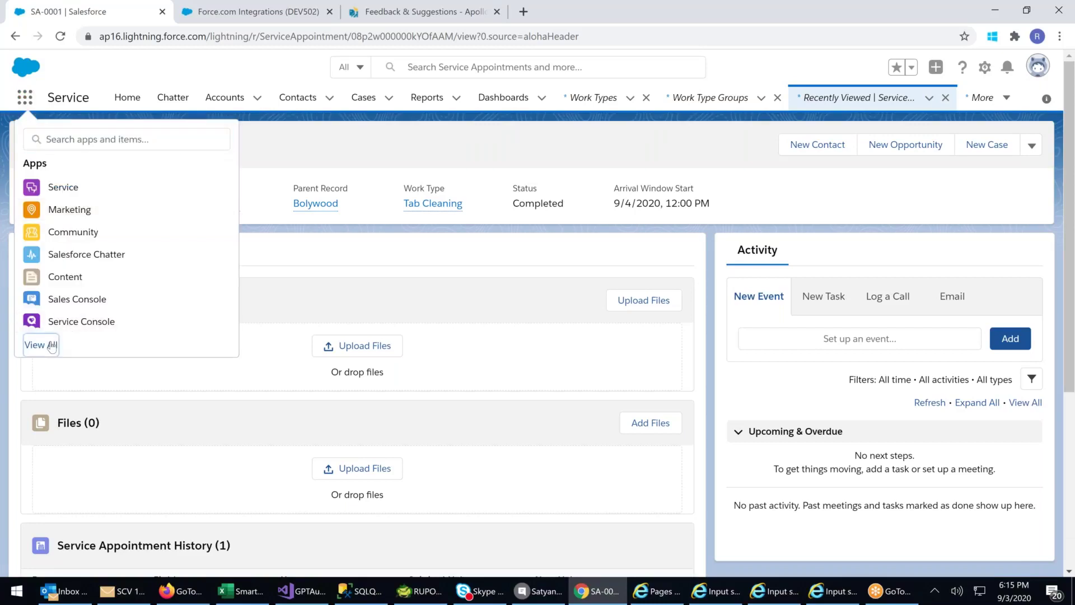
{"action": "left_click", "coordinate": [35, 346]}
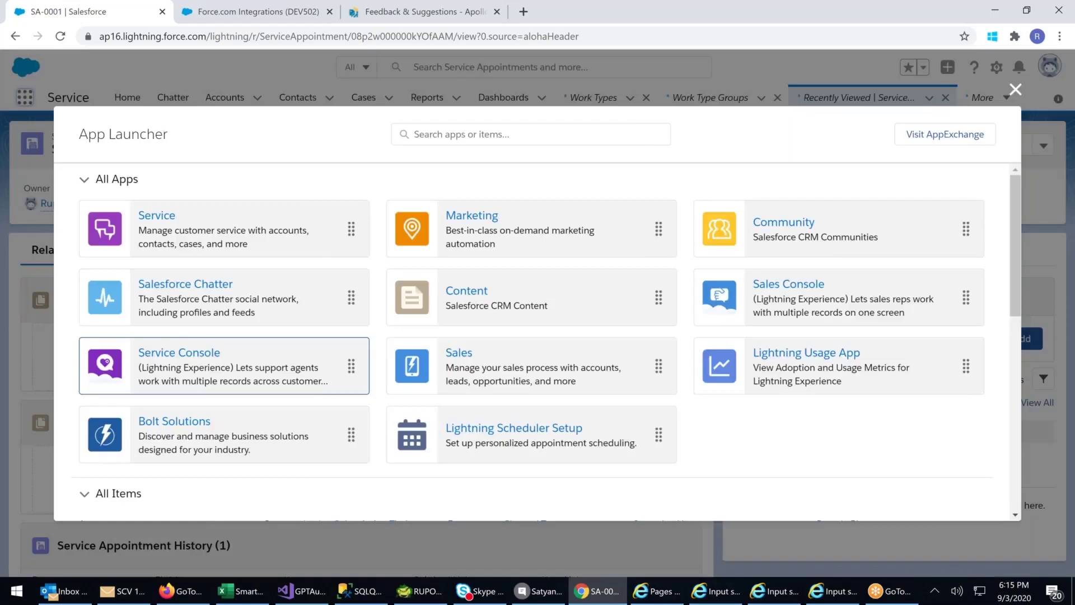
{"action": "scroll", "coordinate": [905, 324], "scroll_direction": "down", "scroll_amount": 7}
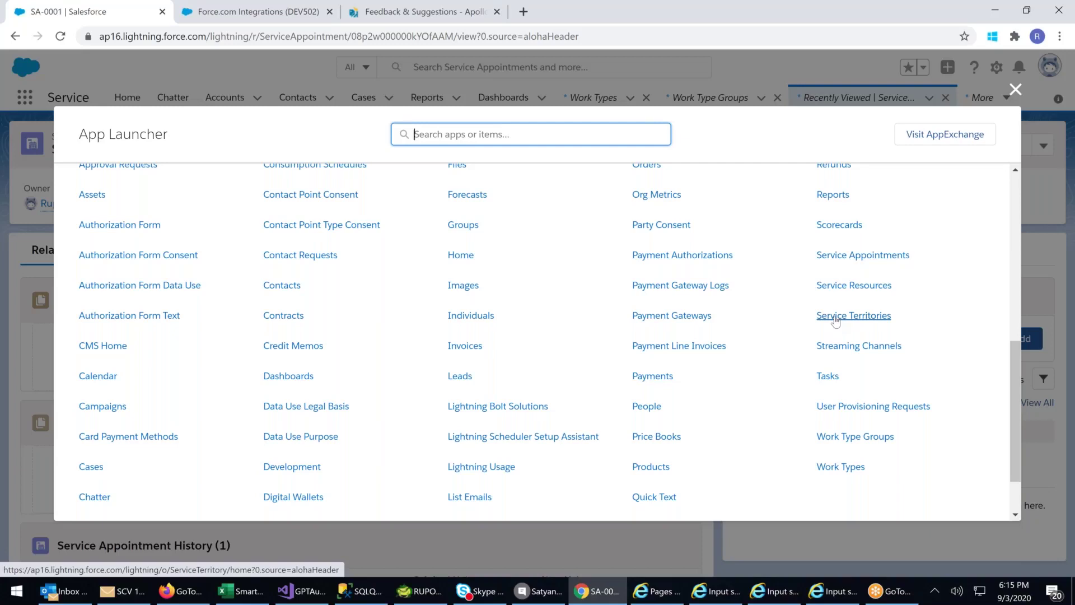
{"action": "scroll", "coordinate": [798, 352], "scroll_direction": "down", "scroll_amount": 2}
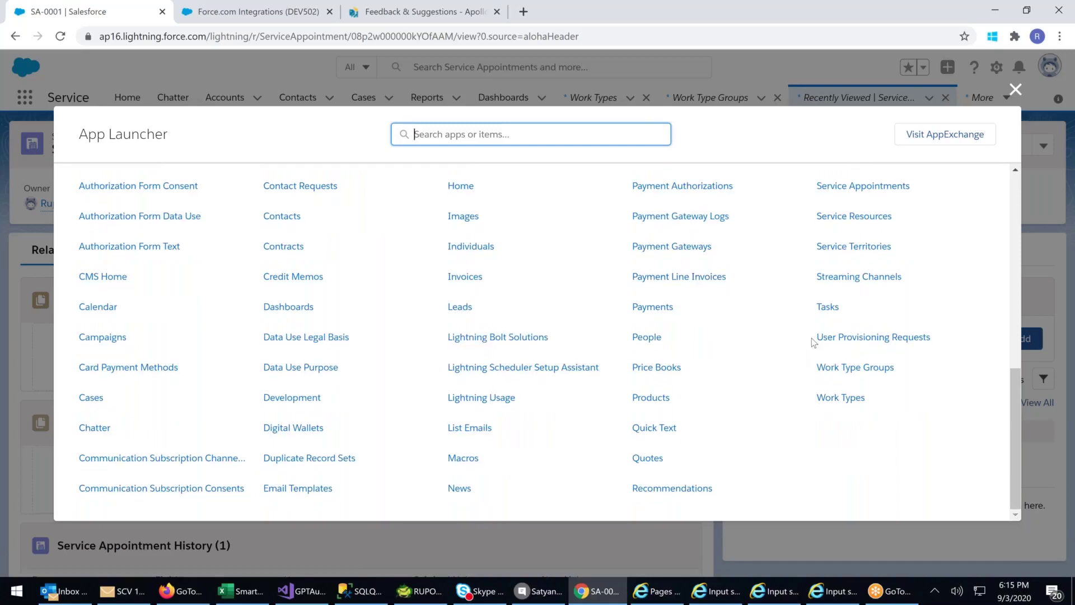
{"action": "scroll", "coordinate": [813, 341], "scroll_direction": "up", "scroll_amount": 4}
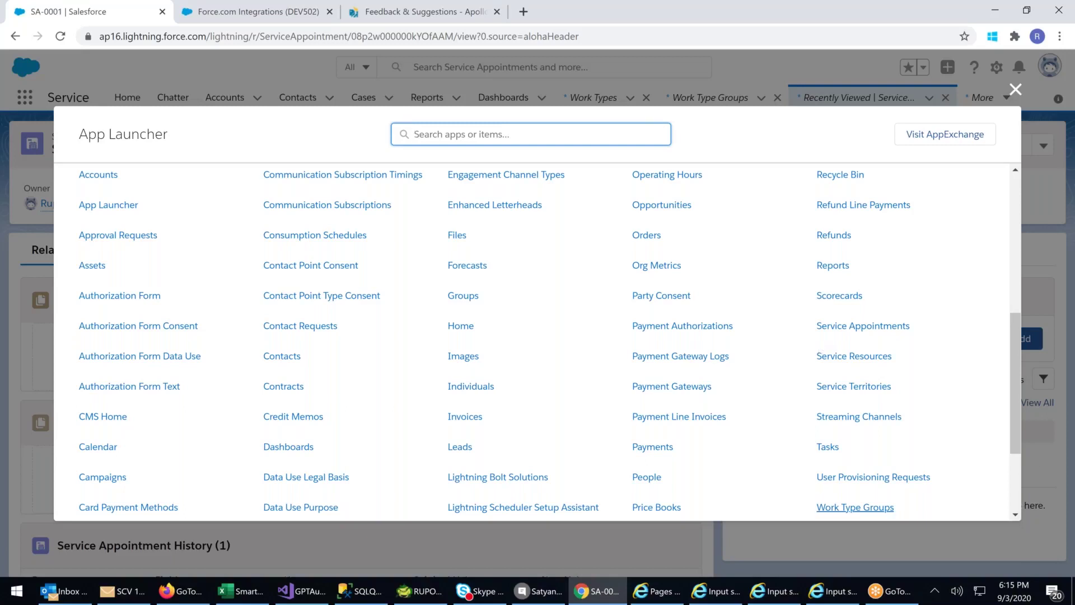
{"action": "scroll", "coordinate": [851, 412], "scroll_direction": "down", "scroll_amount": 3}
- Go to the Work Types list from All Items, then bring the App Launcher back up
{"action": "left_click", "coordinate": [835, 398]}
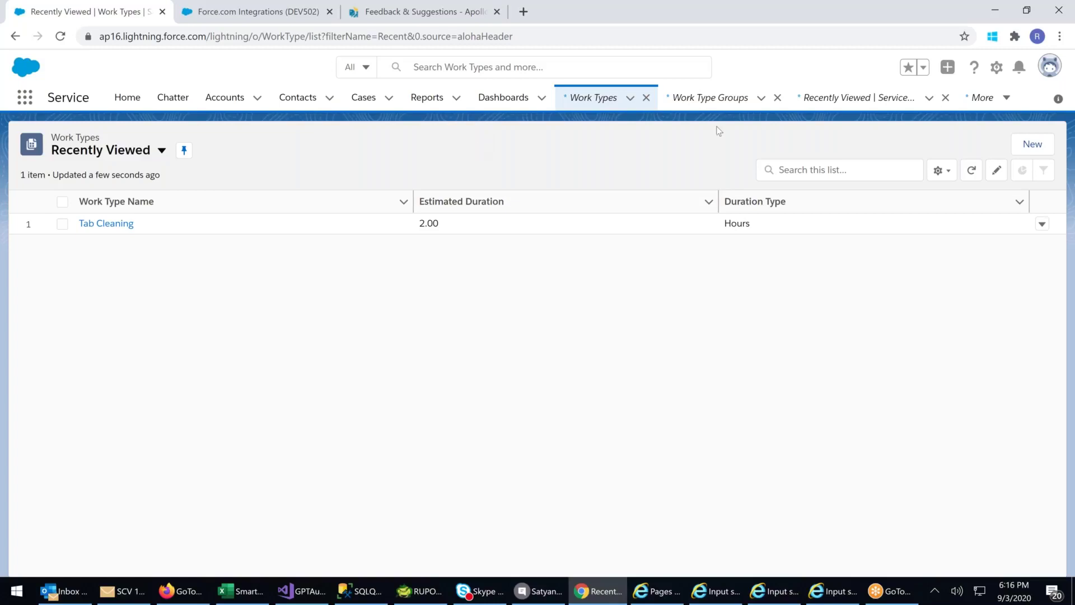
{"action": "left_click", "coordinate": [24, 98]}
- From the App Launcher's full All Items listing, go to the Service Appointments list
{"action": "left_click", "coordinate": [40, 345]}
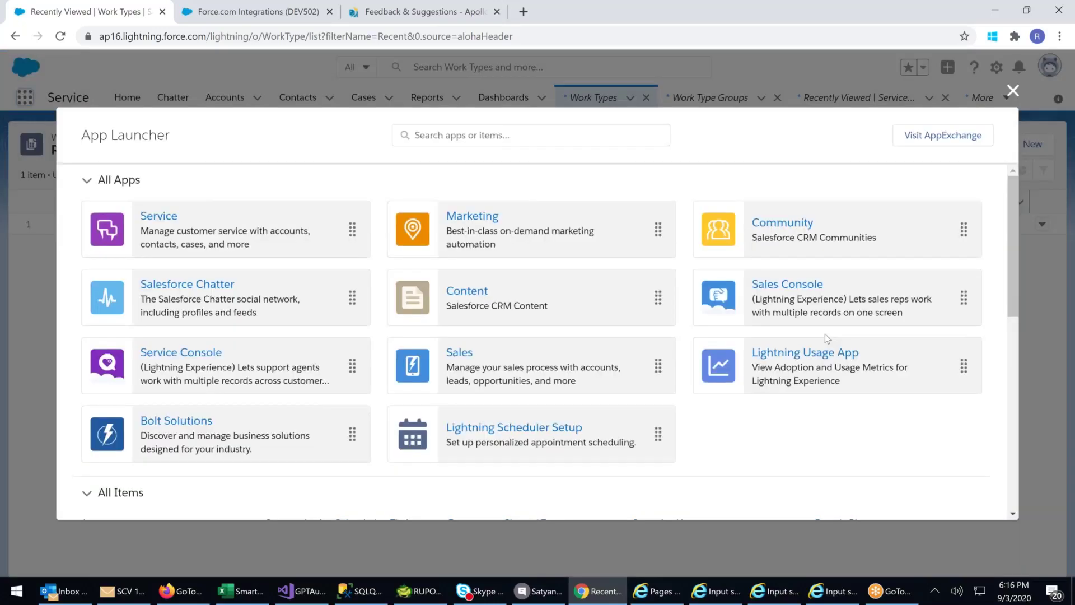
{"action": "scroll", "coordinate": [825, 334], "scroll_direction": "down", "scroll_amount": 10}
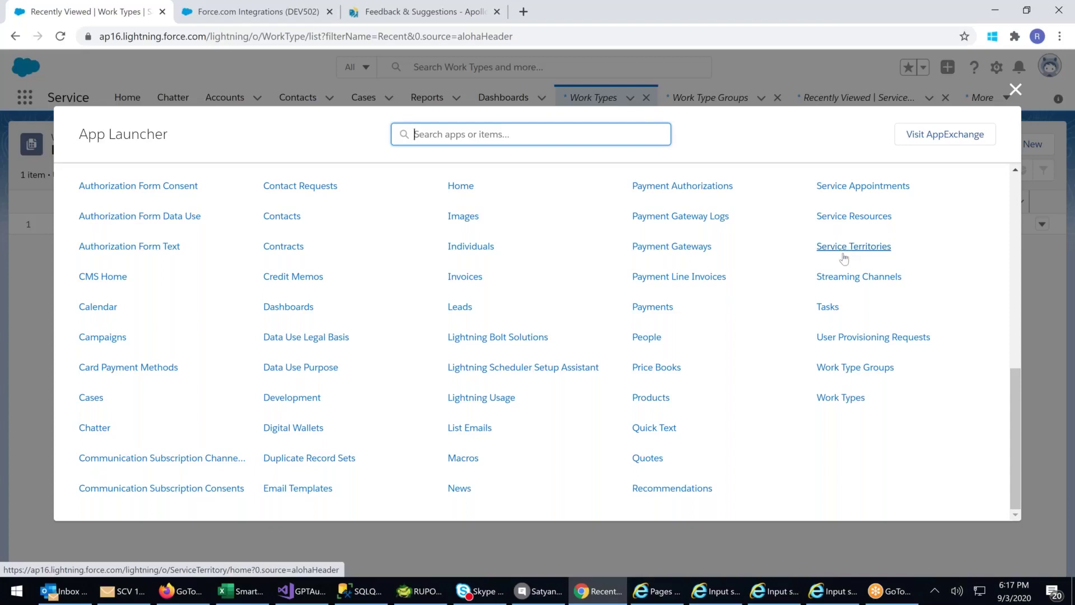
{"action": "scroll", "coordinate": [844, 258], "scroll_direction": "up", "scroll_amount": 1}
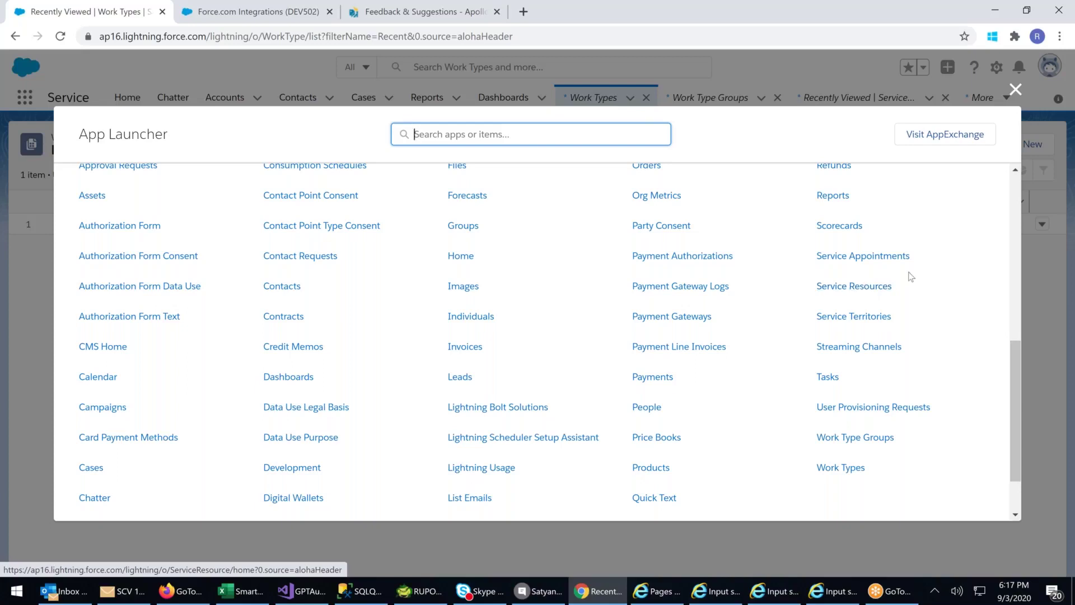
{"action": "left_click", "coordinate": [865, 260]}
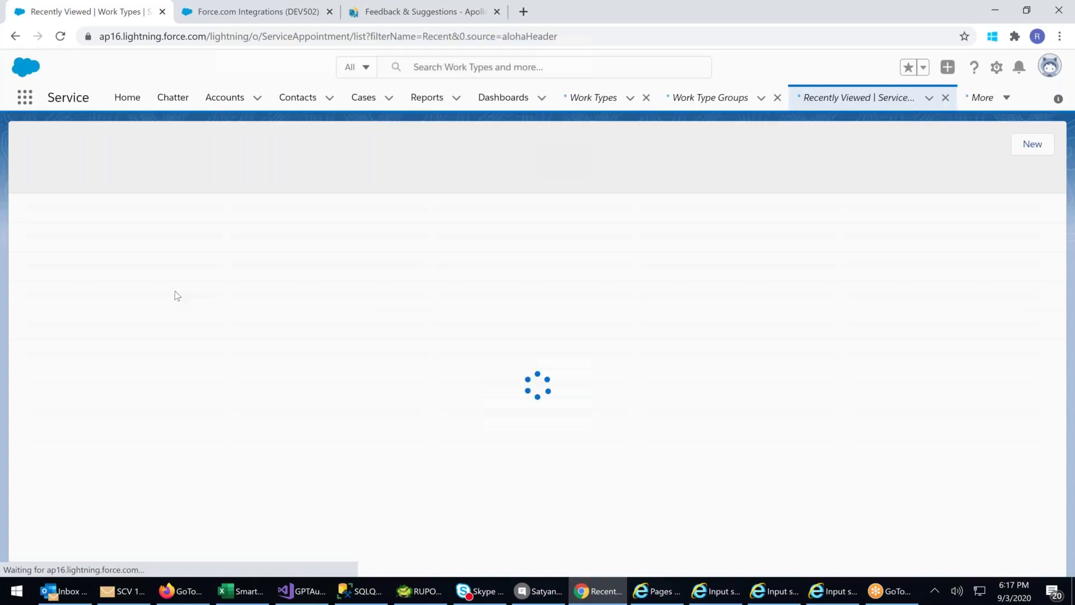
{"action": "left_click", "coordinate": [99, 224]}
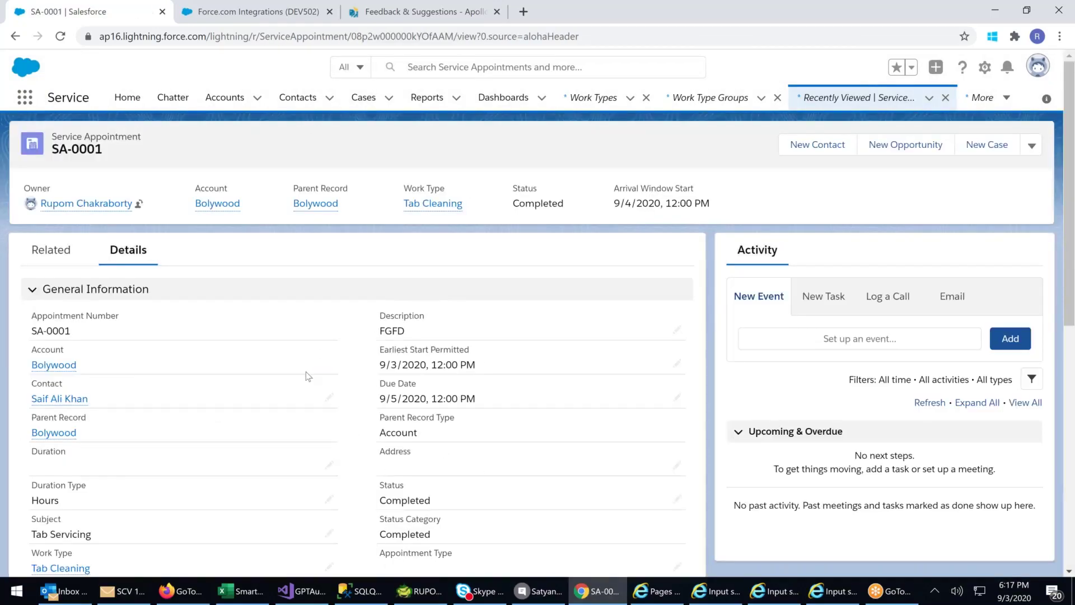
{"action": "scroll", "coordinate": [307, 376], "scroll_direction": "down", "scroll_amount": 3}
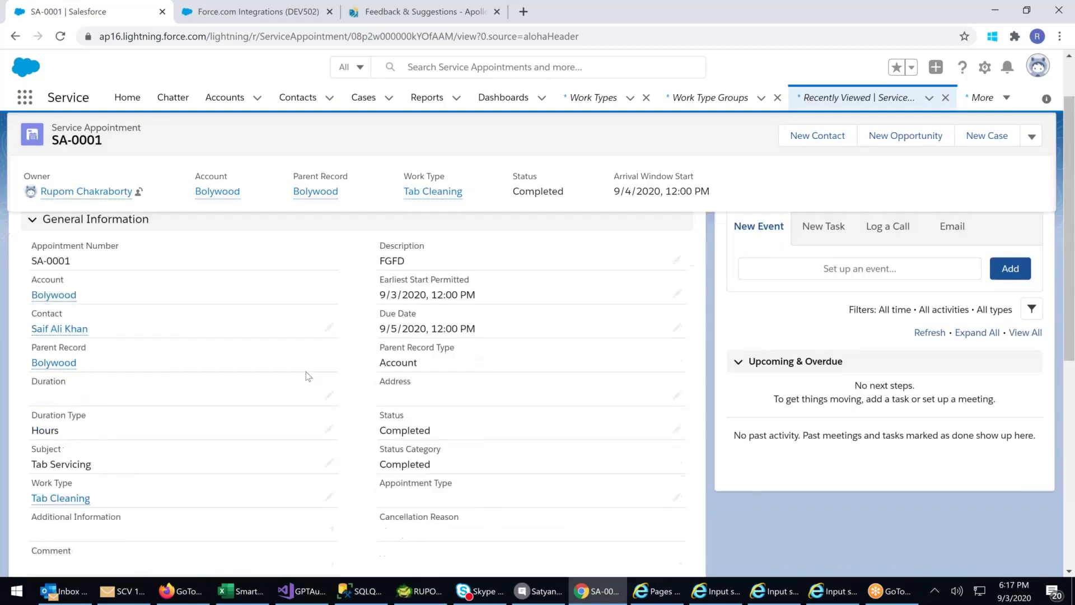
{"action": "scroll", "coordinate": [307, 377], "scroll_direction": "up", "scroll_amount": 3}
{"action": "left_click", "coordinate": [51, 250]}
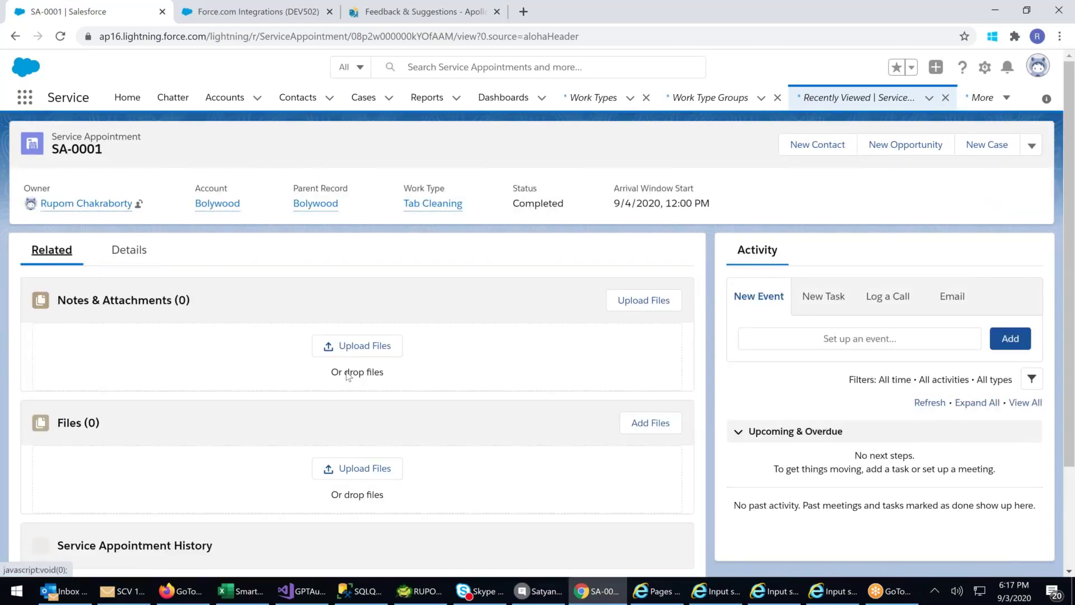
{"action": "scroll", "coordinate": [348, 376], "scroll_direction": "down", "scroll_amount": 4}
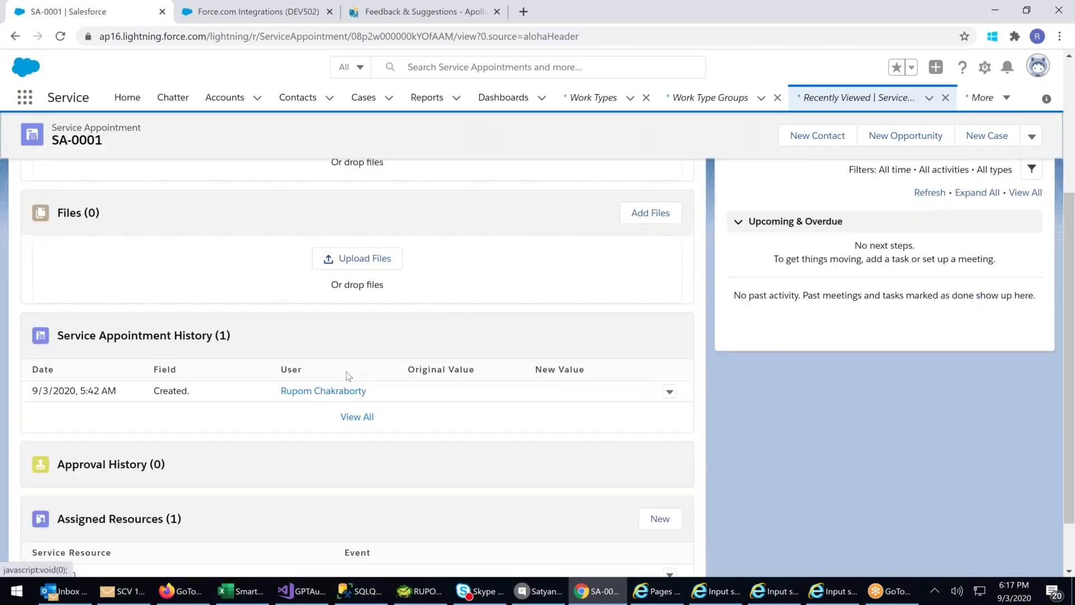
{"action": "scroll", "coordinate": [349, 376], "scroll_direction": "down", "scroll_amount": 1}
{"action": "scroll", "coordinate": [348, 376], "scroll_direction": "up", "scroll_amount": 5}
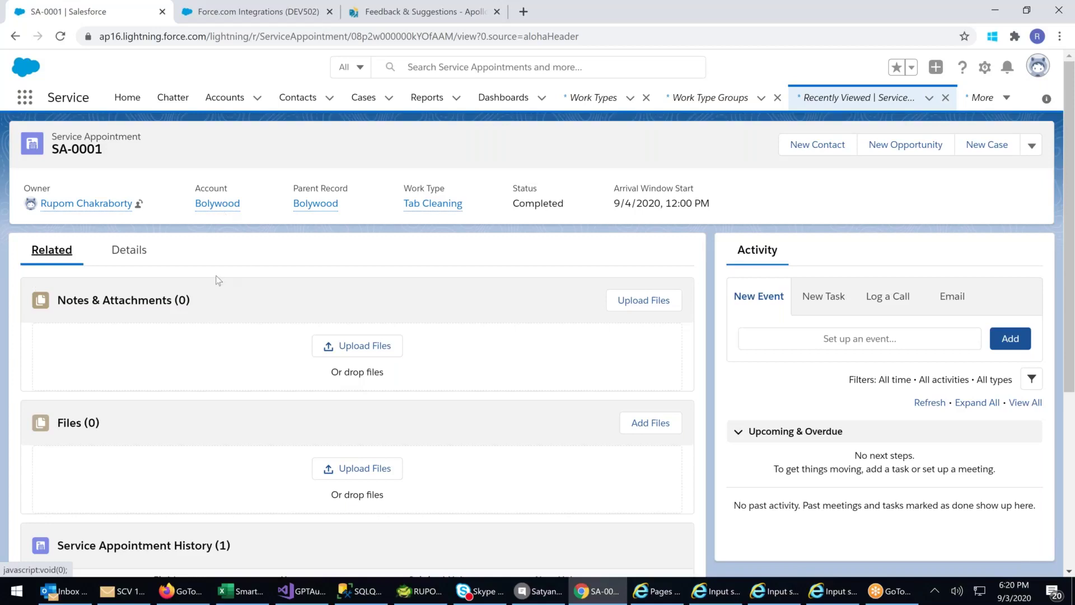
{"action": "left_click", "coordinate": [129, 250]}
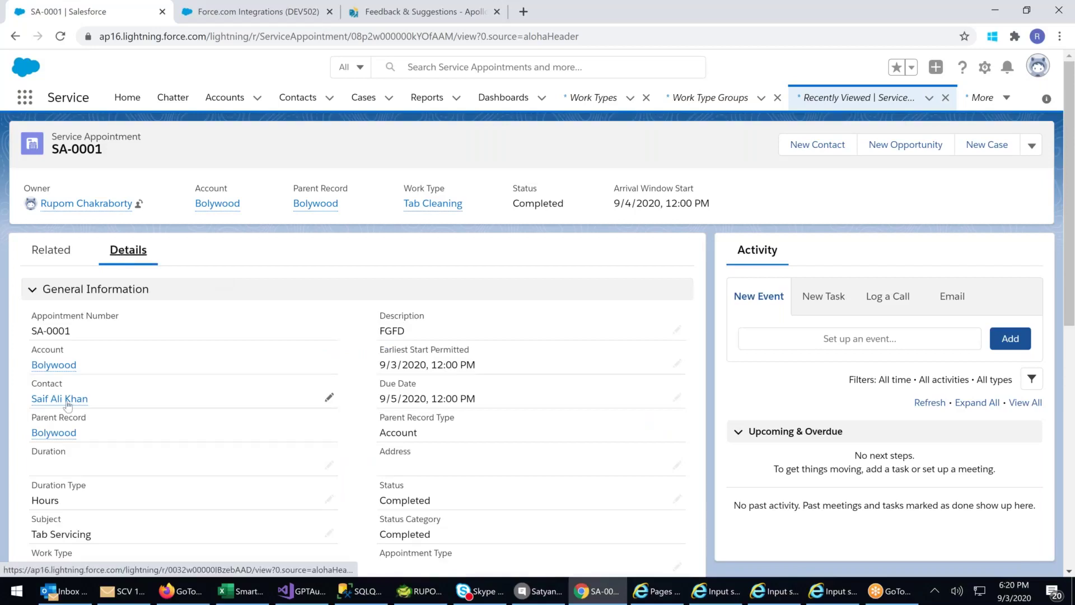